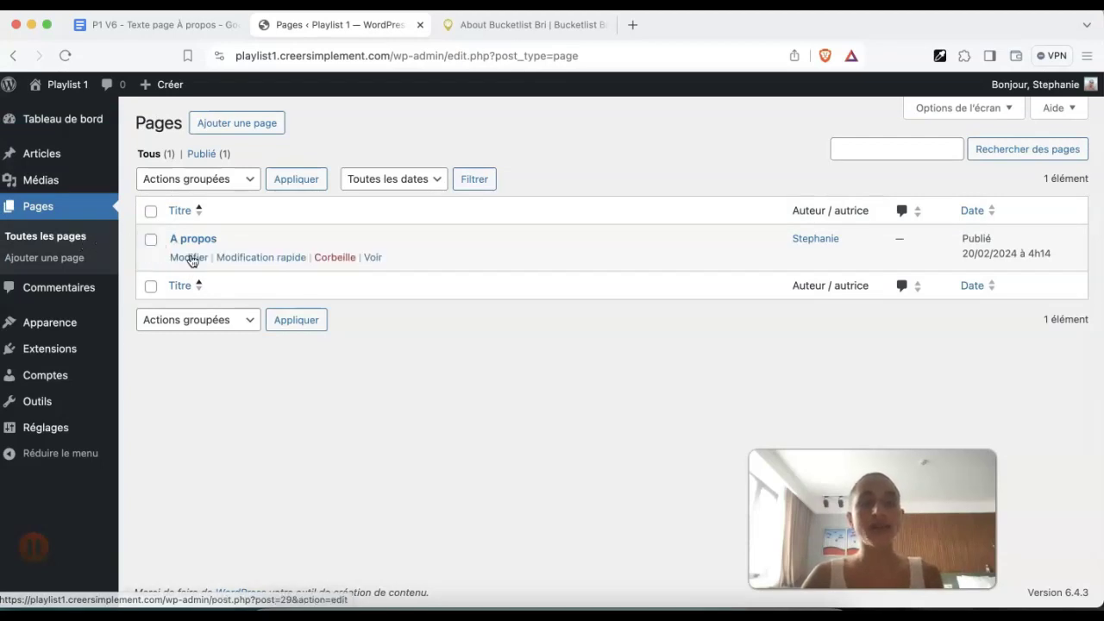
Open the A propos page for editing and preview it in a new tab
{"action": "left_click", "coordinate": [189, 257]}
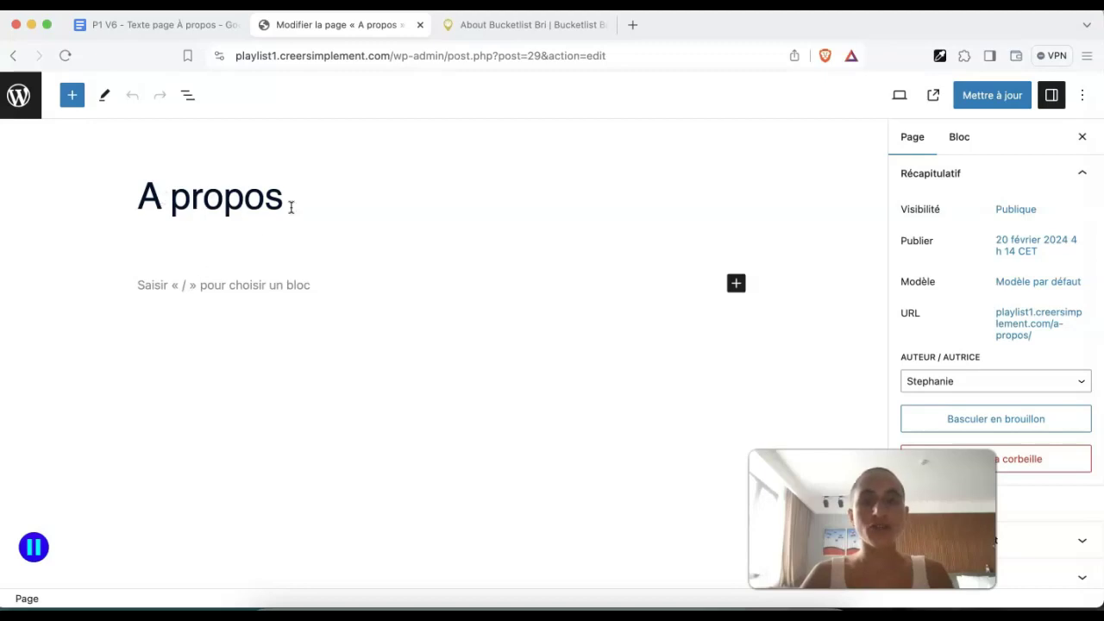
{"action": "left_click", "coordinate": [899, 96]}
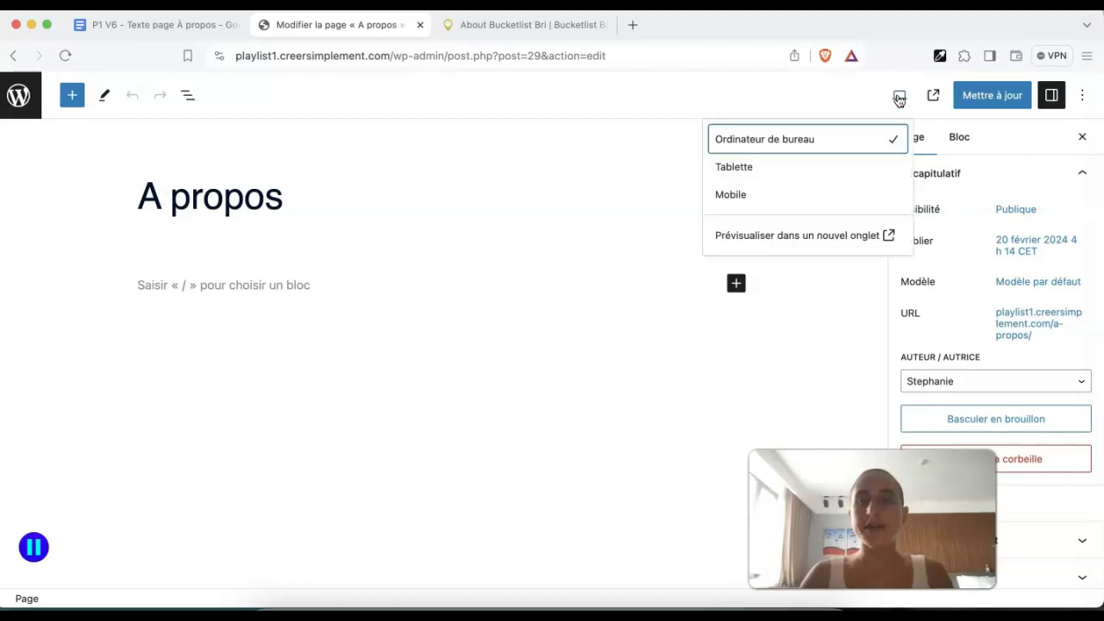
{"action": "left_click", "coordinate": [821, 239]}
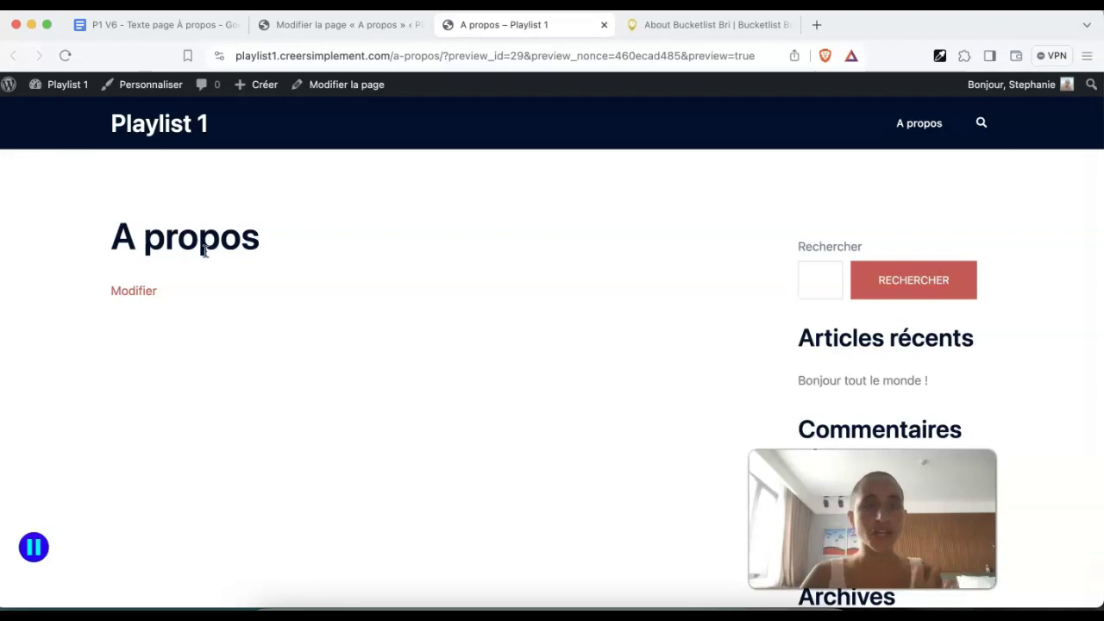
Examine the text-and-photo introduction on the About Bucketlist Bri page, and return to the A propos editor
{"action": "left_click", "coordinate": [658, 28]}
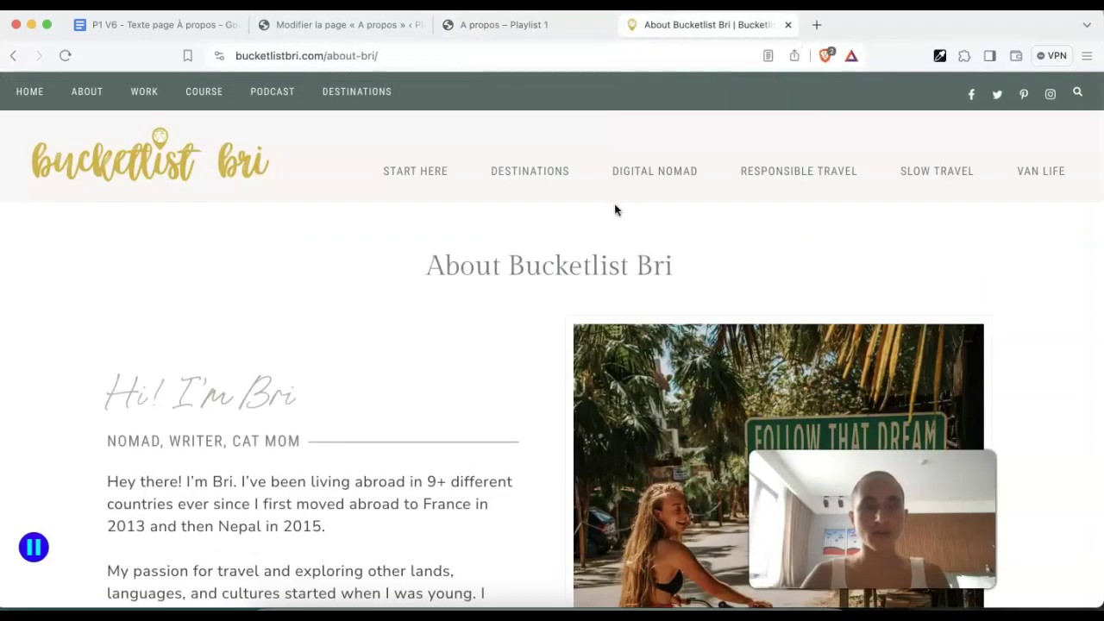
{"action": "scroll", "coordinate": [614, 209], "scroll_direction": "down", "scroll_amount": 2}
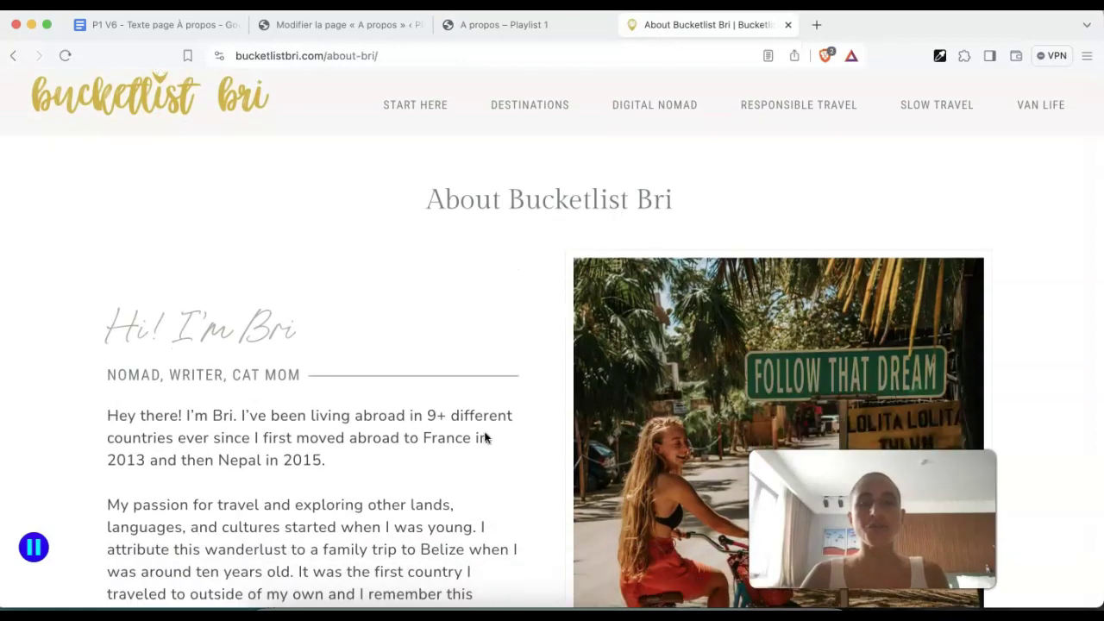
{"action": "scroll", "coordinate": [502, 392], "scroll_direction": "down", "scroll_amount": 2}
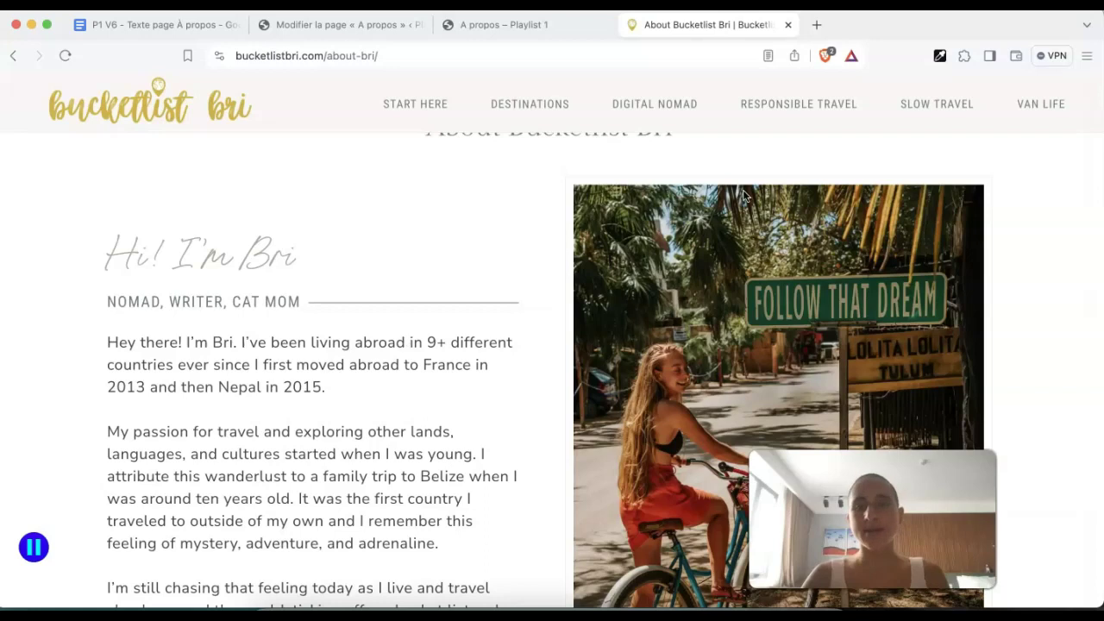
{"action": "left_click", "coordinate": [317, 29]}
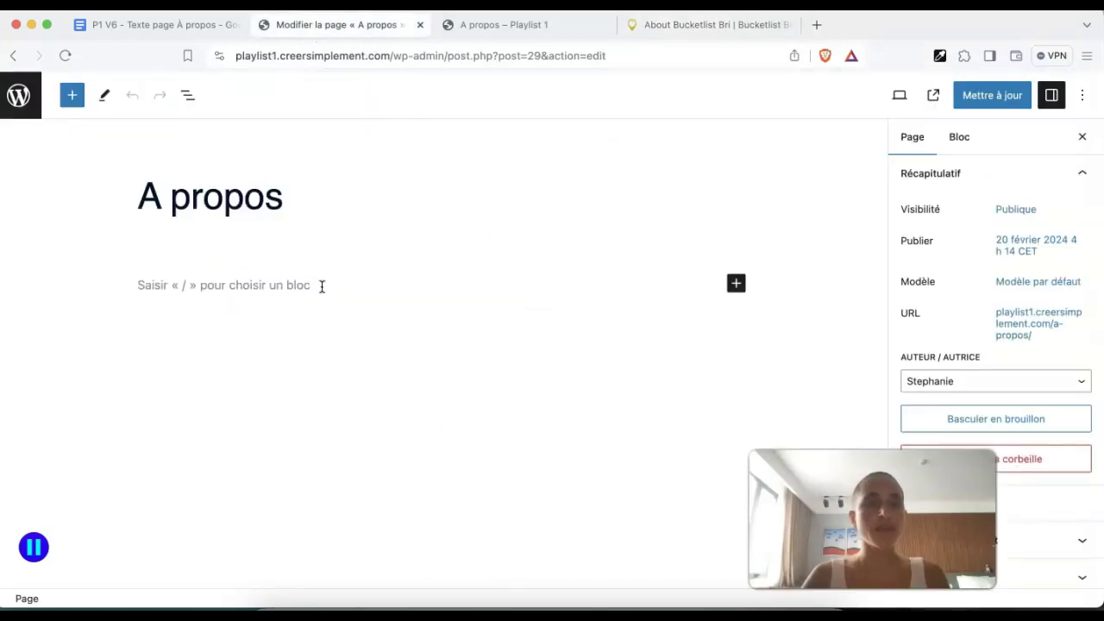
Insert a Média & texte block beneath the A propos page title
{"action": "left_click", "coordinate": [735, 286]}
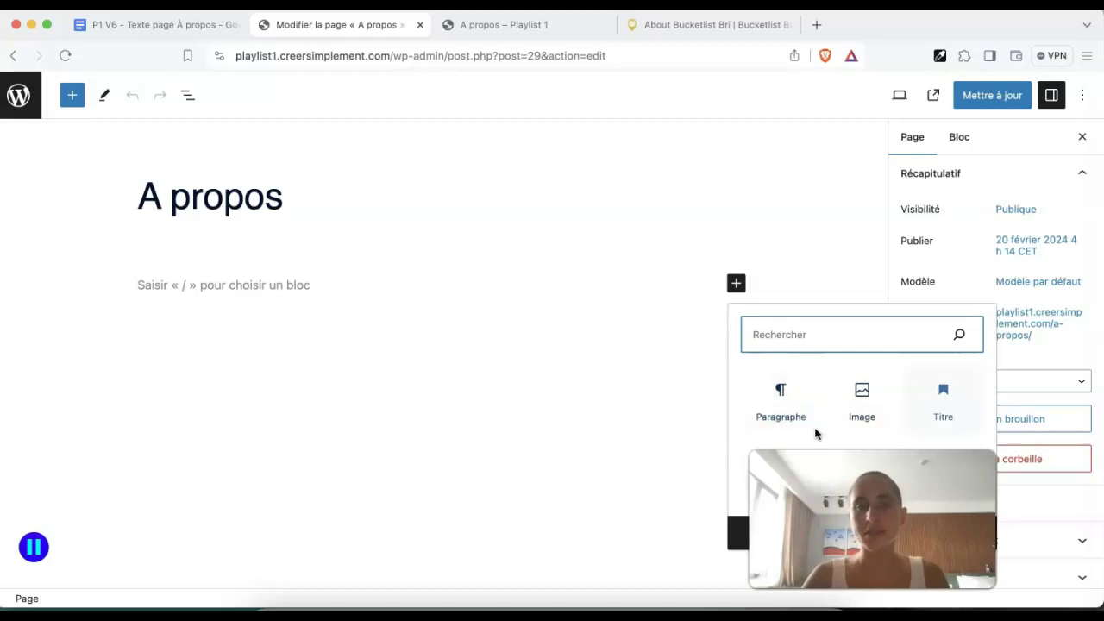
{"action": "left_click", "coordinate": [73, 98]}
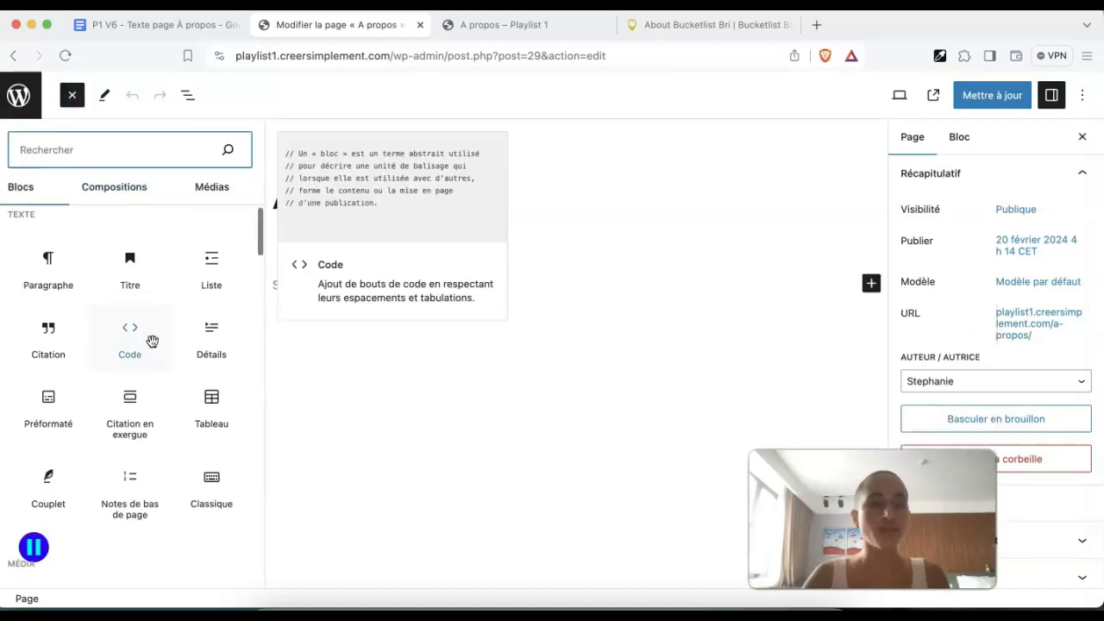
{"action": "scroll", "coordinate": [150, 345], "scroll_direction": "down", "scroll_amount": 2}
{"action": "scroll", "coordinate": [152, 342], "scroll_direction": "up", "scroll_amount": 2}
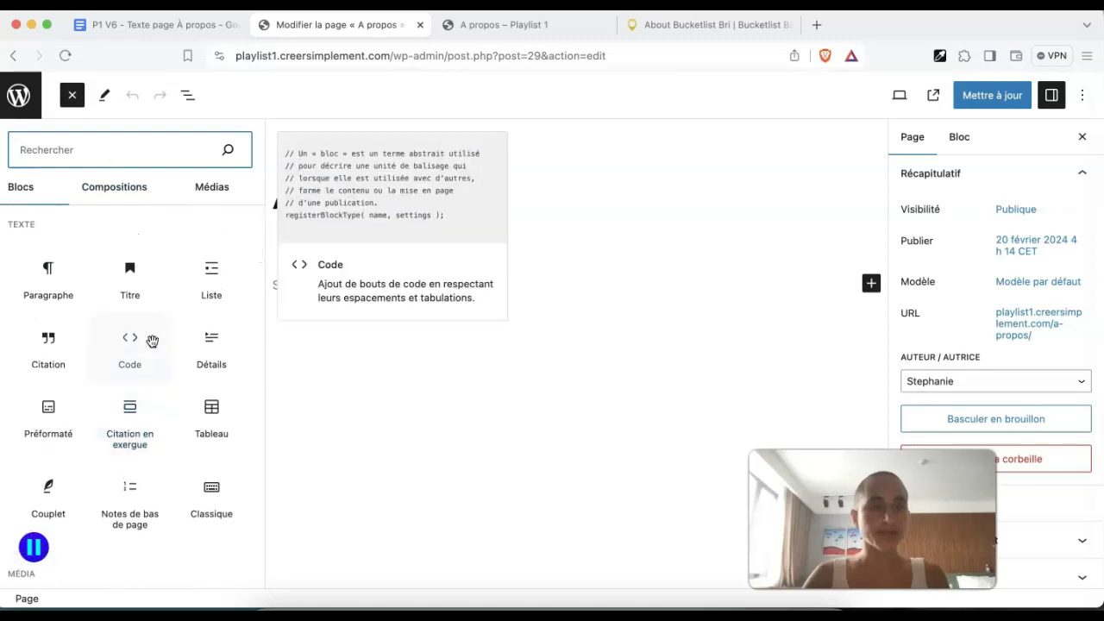
{"action": "scroll", "coordinate": [152, 342], "scroll_direction": "down", "scroll_amount": 2}
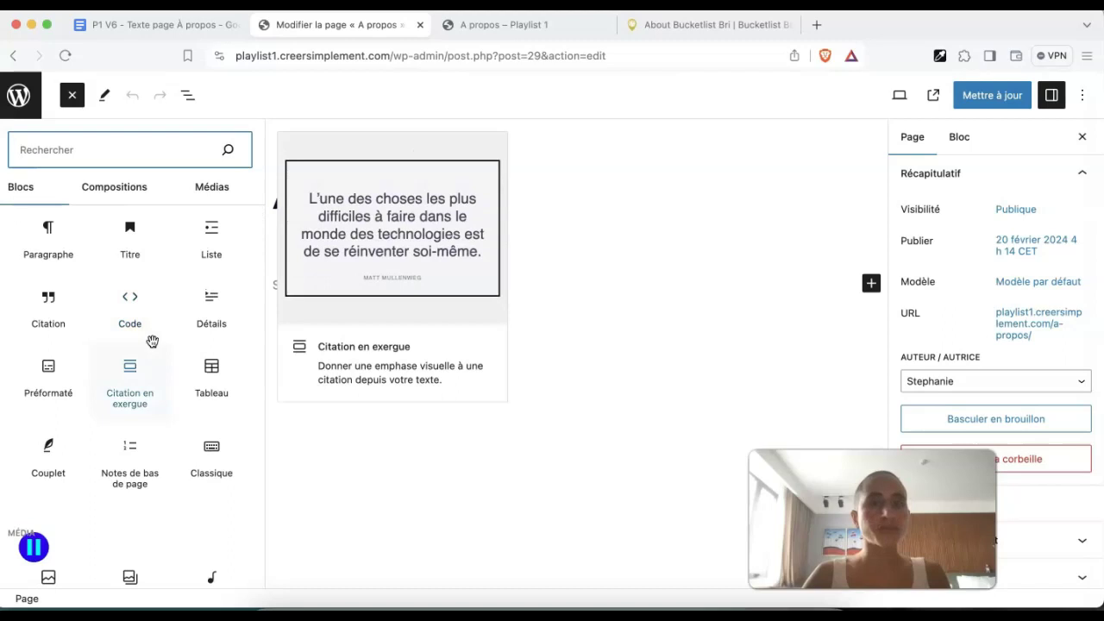
{"action": "left_click", "coordinate": [675, 24]}
{"action": "left_click", "coordinate": [370, 26]}
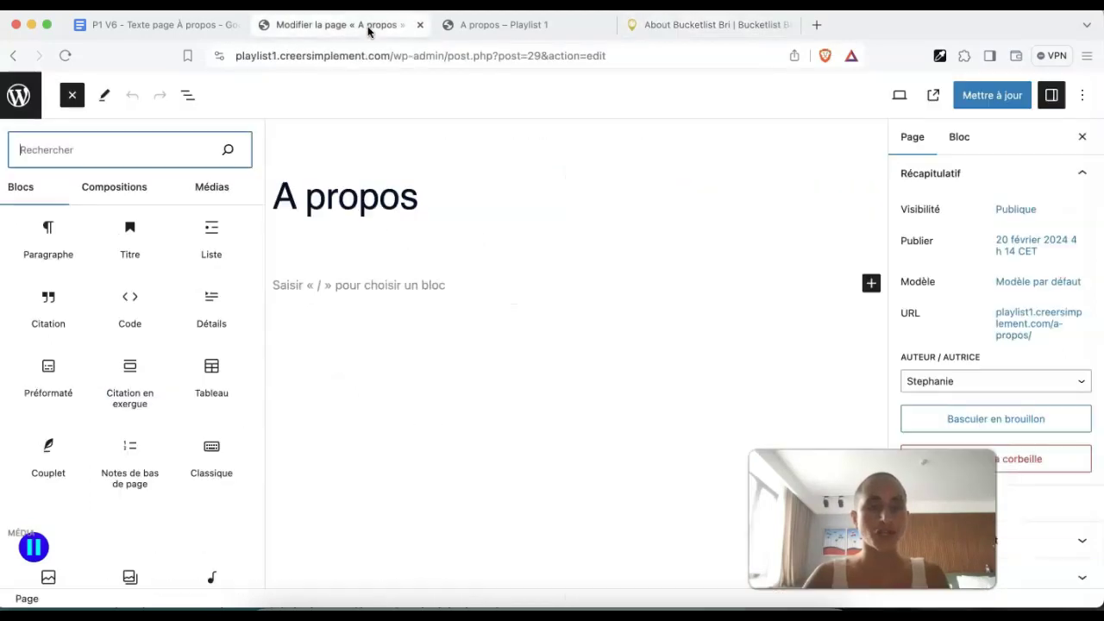
{"action": "scroll", "coordinate": [153, 361], "scroll_direction": "down", "scroll_amount": 5}
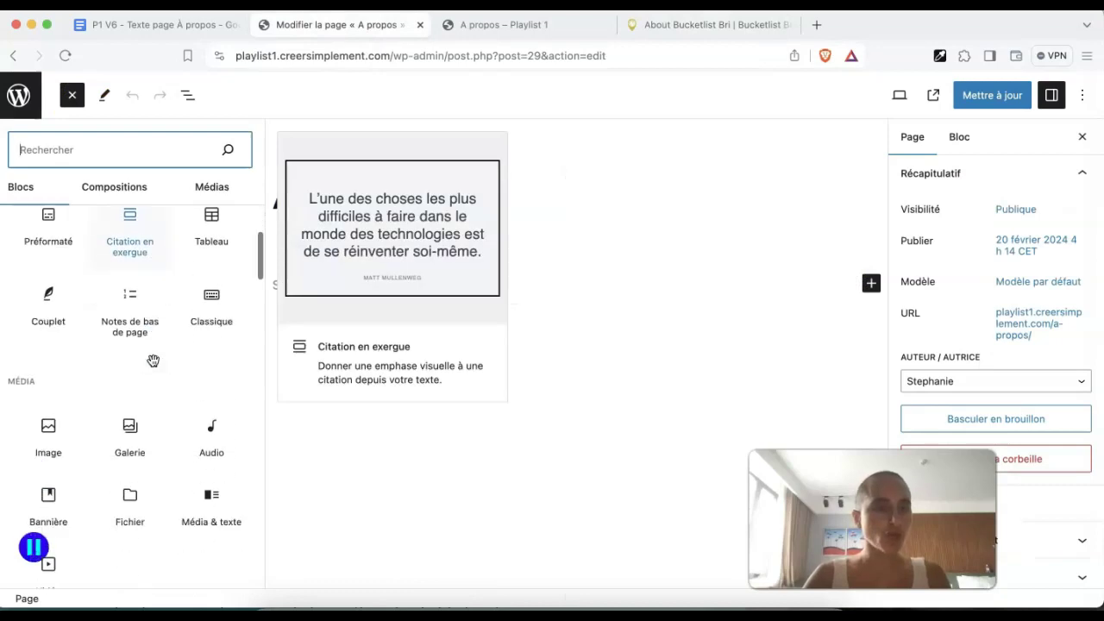
{"action": "mouse_move", "coordinate": [212, 451]}
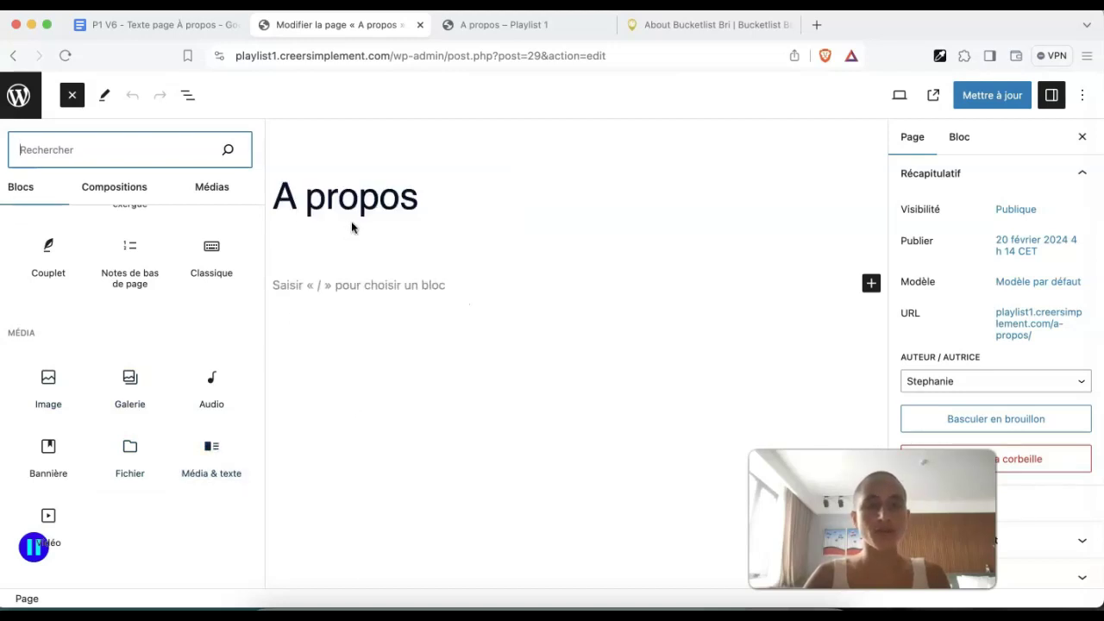
{"action": "left_click", "coordinate": [211, 452]}
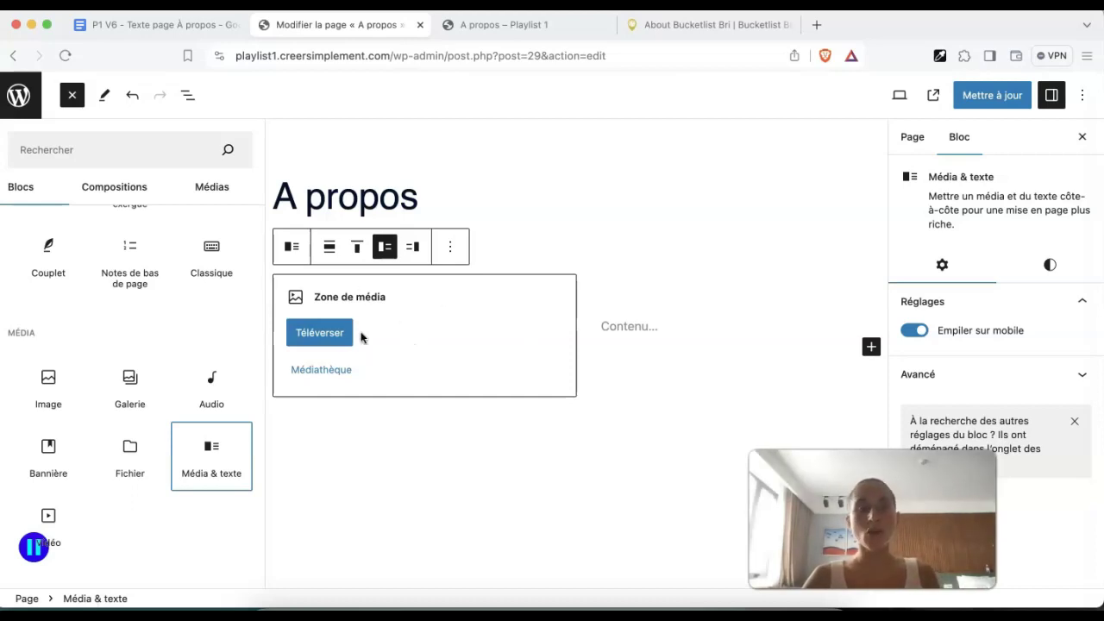
Set the Média & texte block to show its media to the right of the text
{"action": "left_click", "coordinate": [670, 321]}
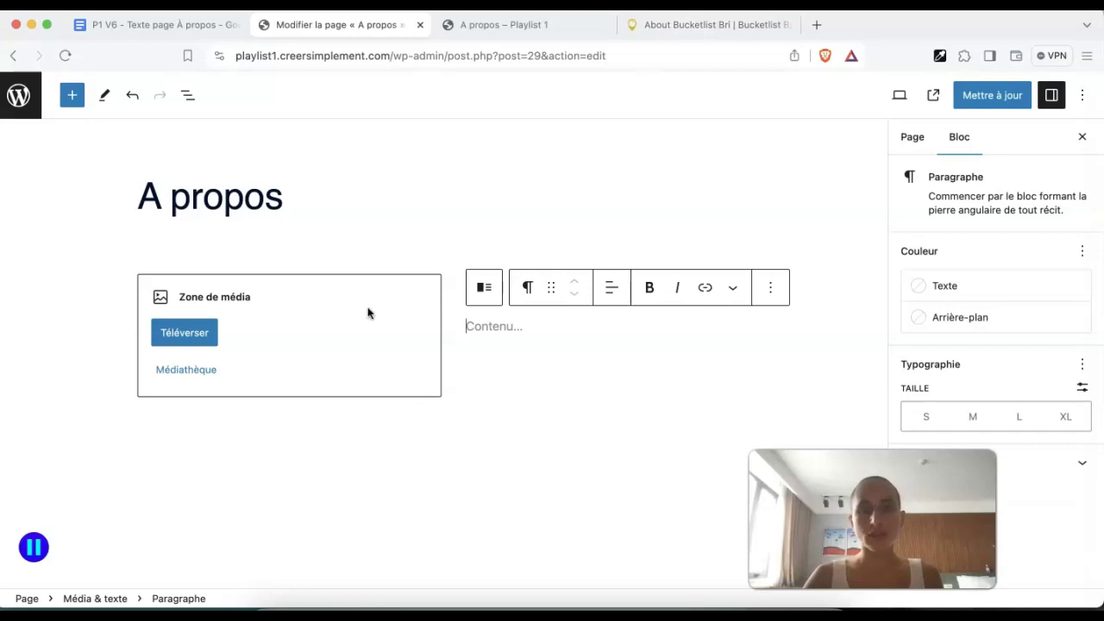
{"action": "left_click", "coordinate": [268, 318]}
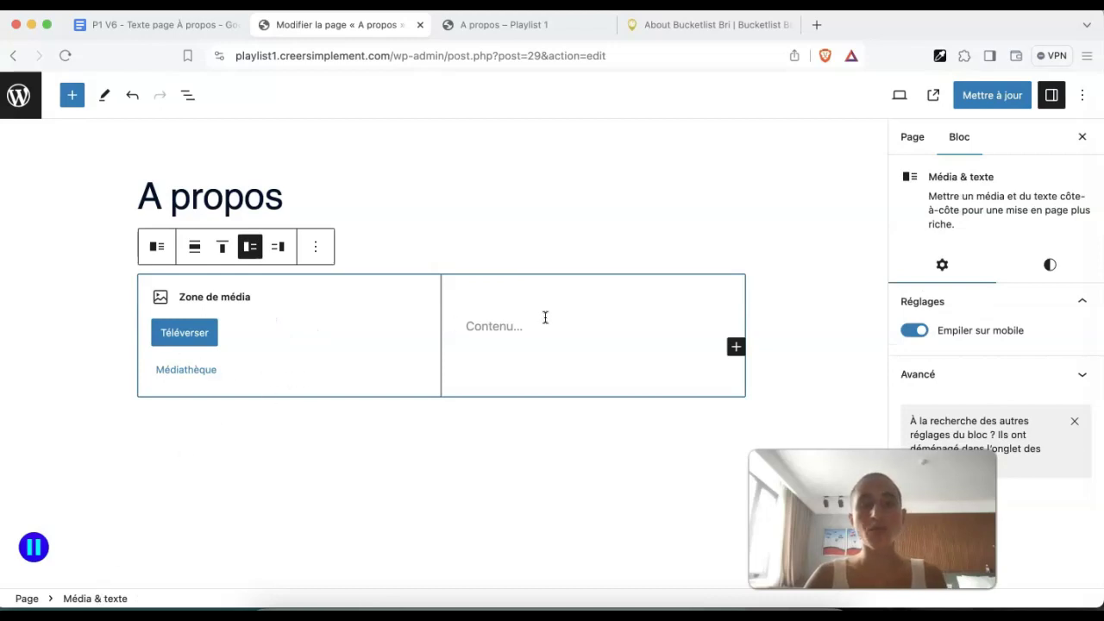
{"action": "left_click", "coordinate": [278, 250]}
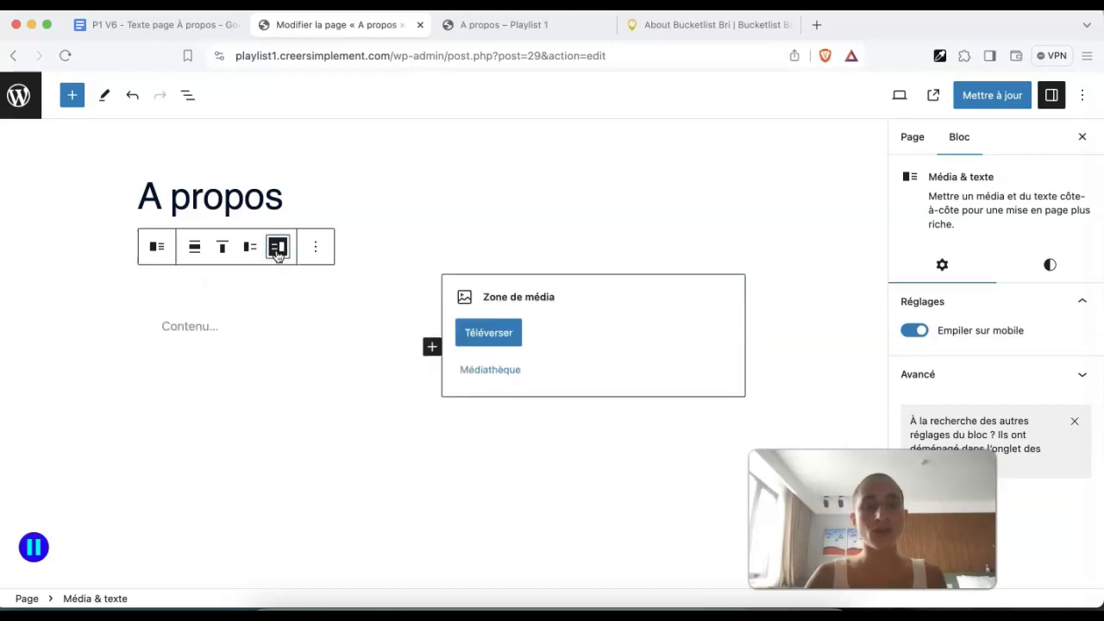
Upload the image Page A propos.jpg from the P1 V6 folder into the block's media area
{"action": "left_click", "coordinate": [512, 336]}
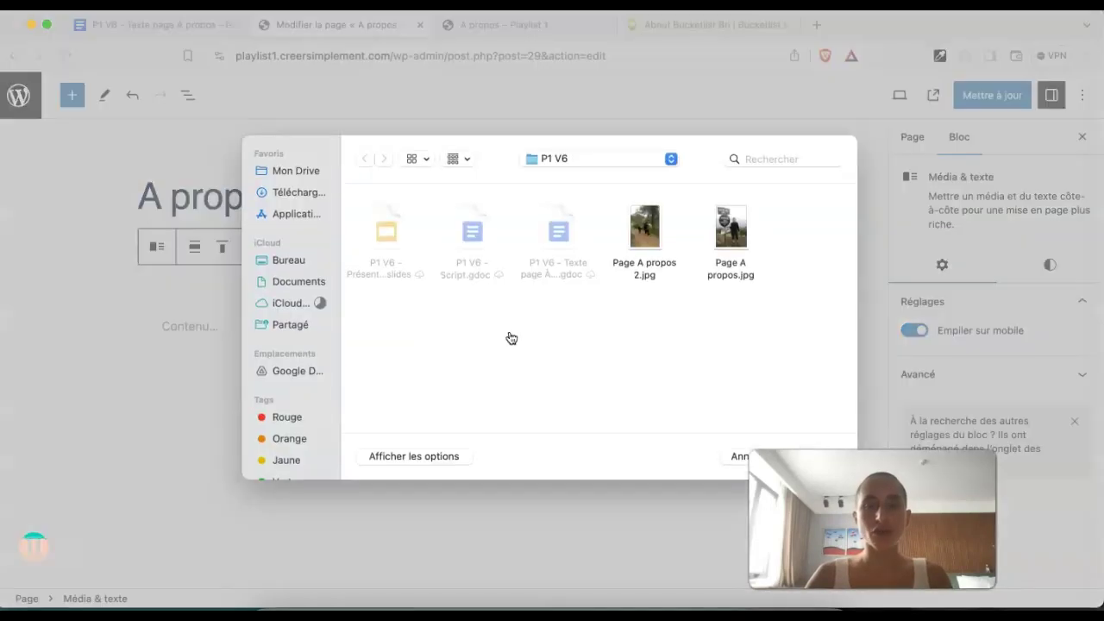
{"action": "left_click", "coordinate": [728, 231]}
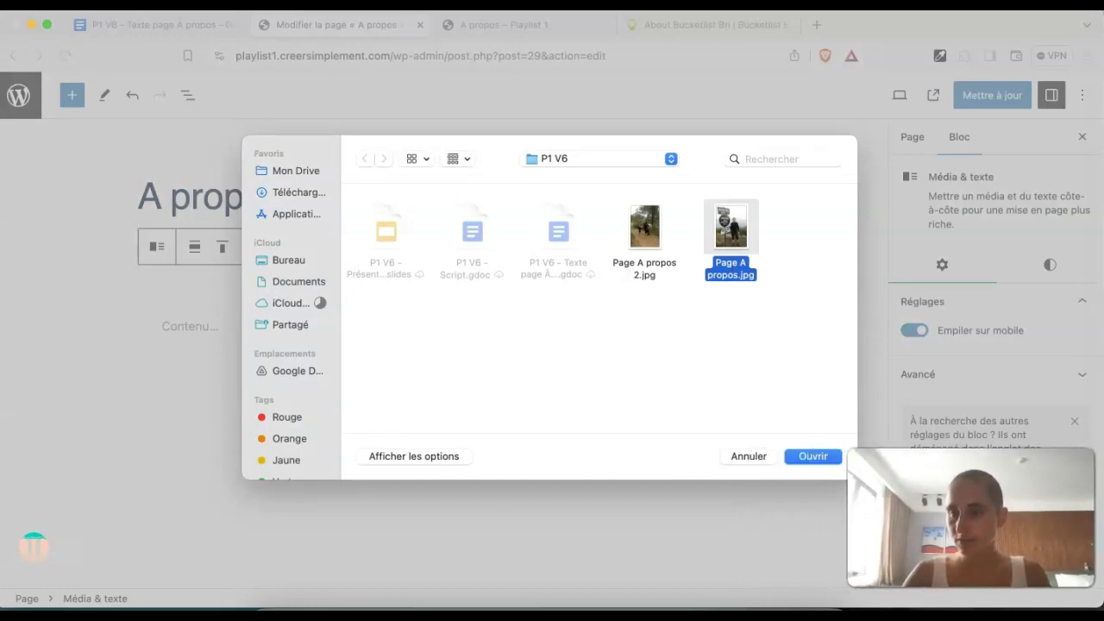
{"action": "left_click", "coordinate": [808, 456]}
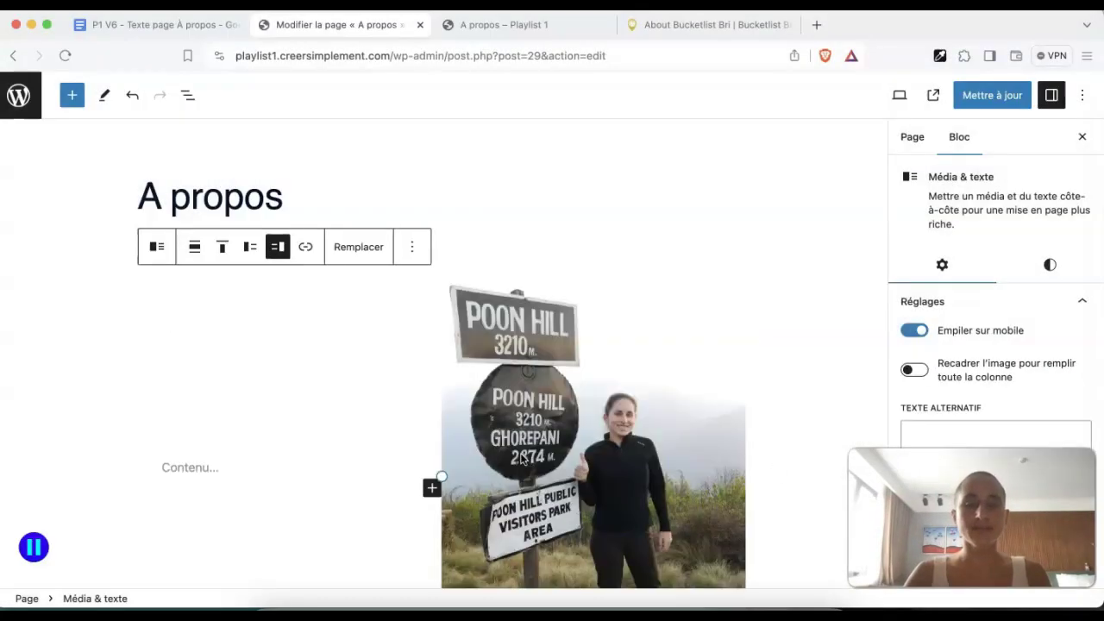
{"action": "scroll", "coordinate": [521, 457], "scroll_direction": "down", "scroll_amount": 2}
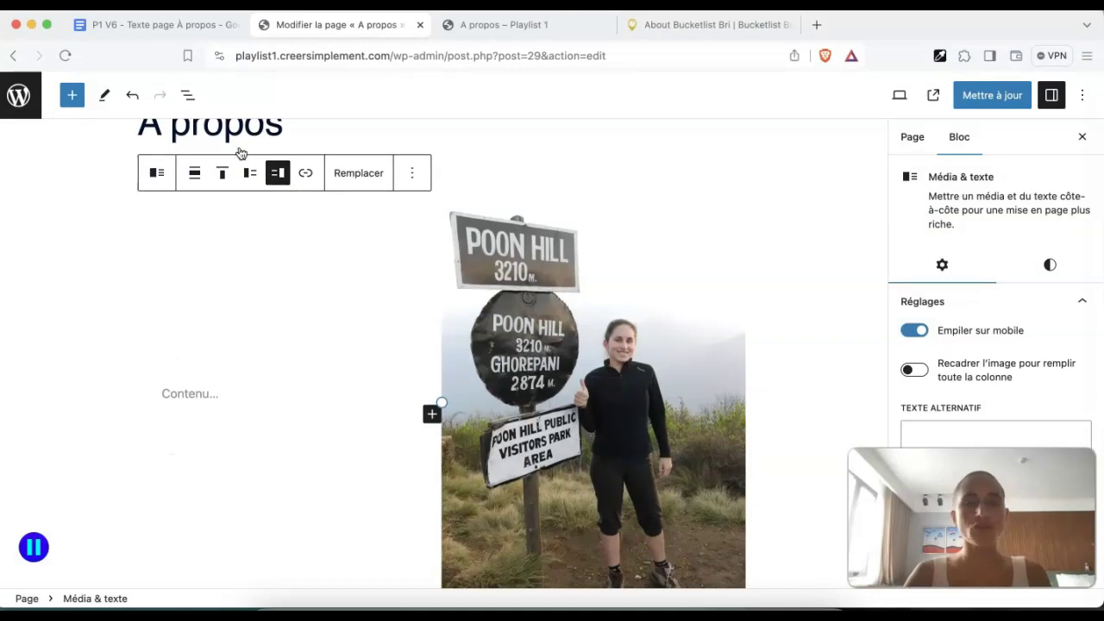
Copy the Section 1 greeting line from the Google Docs text into the block's content area and transform it into a Titre block
{"action": "left_click", "coordinate": [192, 27]}
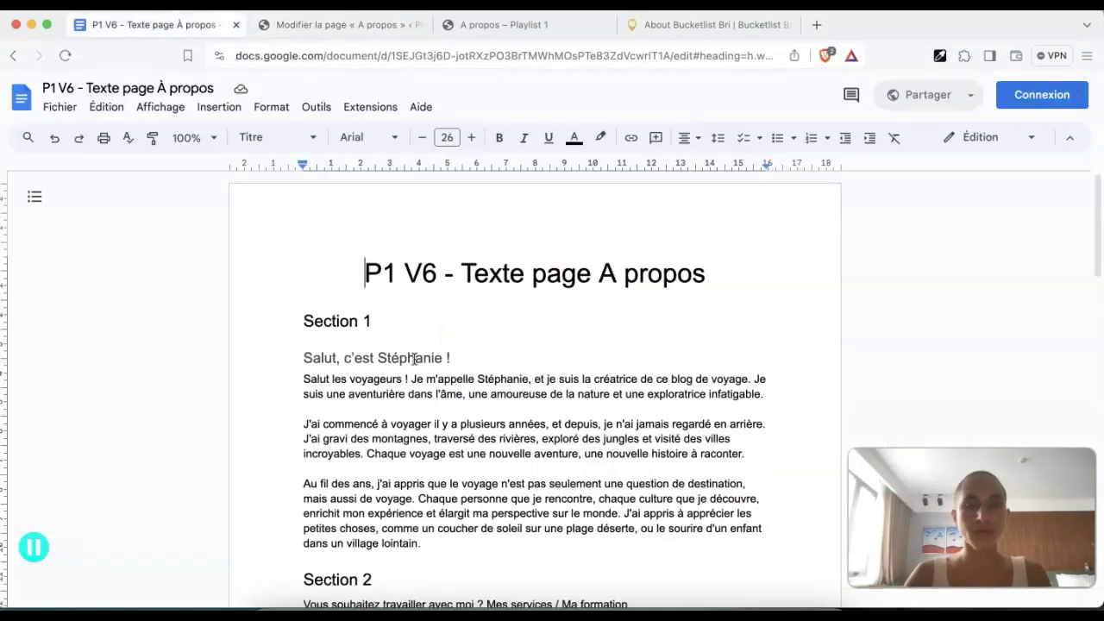
{"action": "scroll", "coordinate": [414, 310], "scroll_direction": "down", "scroll_amount": 1}
{"action": "left_click_drag", "start_coordinate": [456, 329], "coordinate": [303, 328]}
{"action": "key", "text": "super+c"}
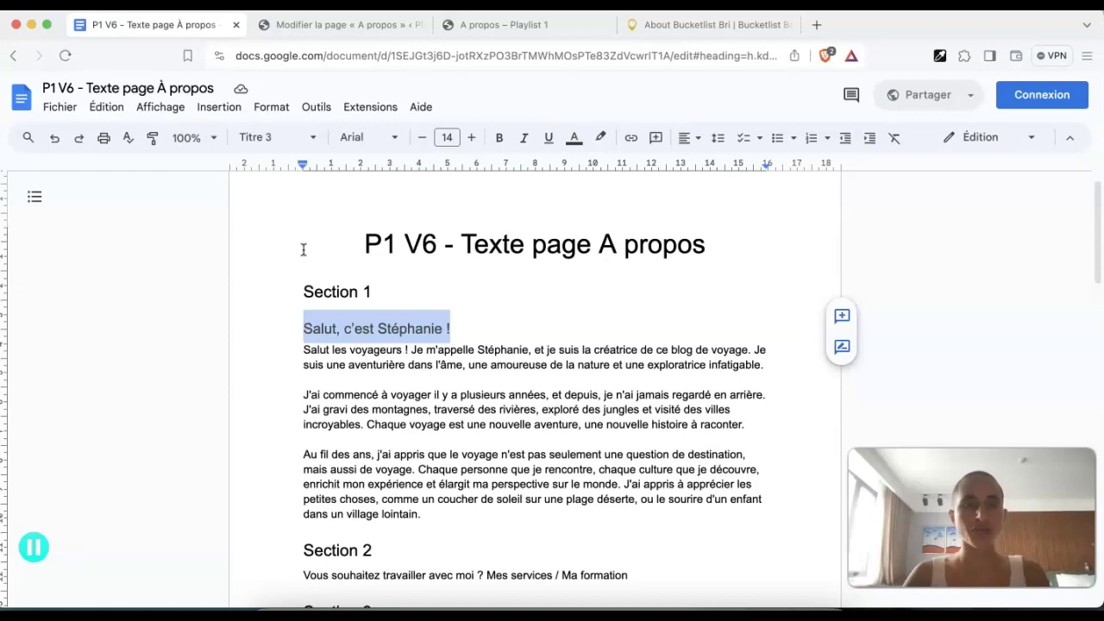
{"action": "left_click", "coordinate": [309, 28]}
{"action": "left_click", "coordinate": [204, 396]}
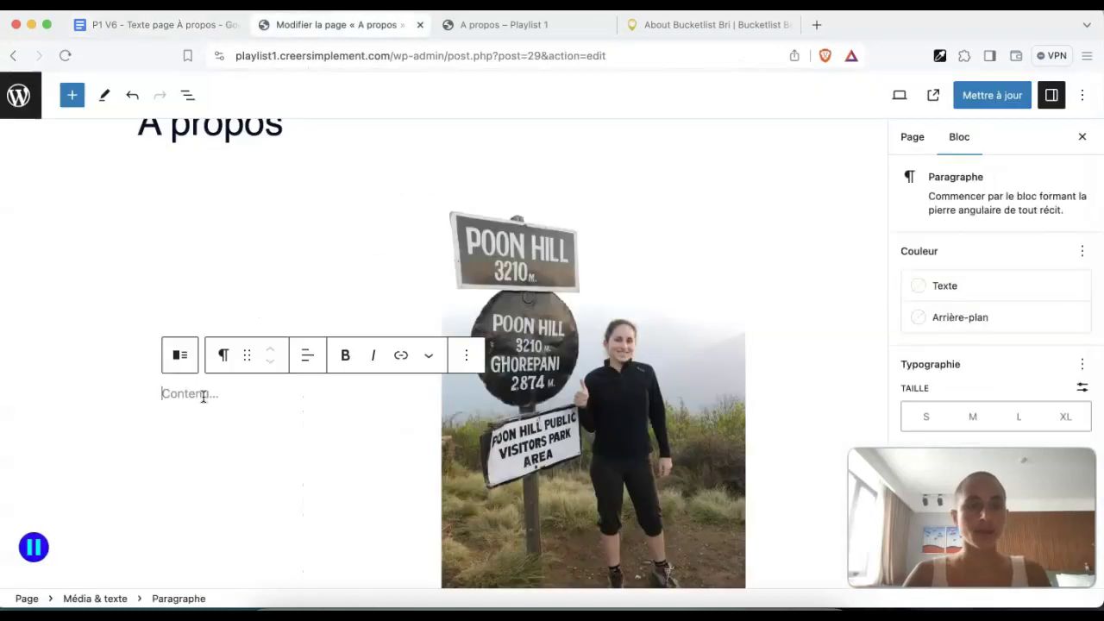
{"action": "right_click", "coordinate": [204, 396]}
{"action": "left_click", "coordinate": [157, 113]}
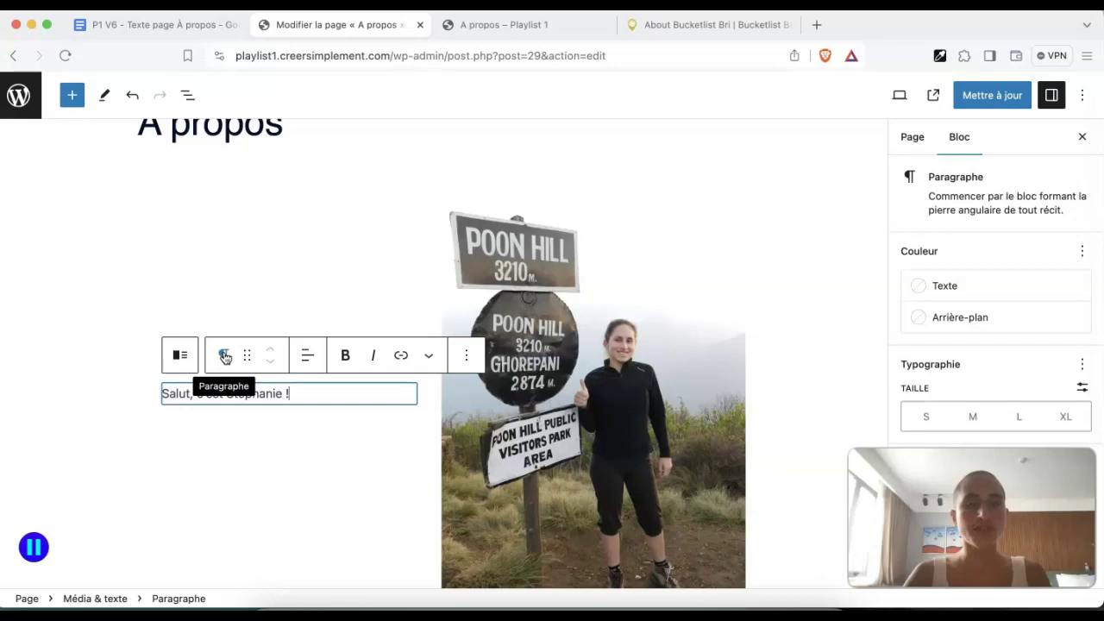
{"action": "left_click", "coordinate": [224, 357]}
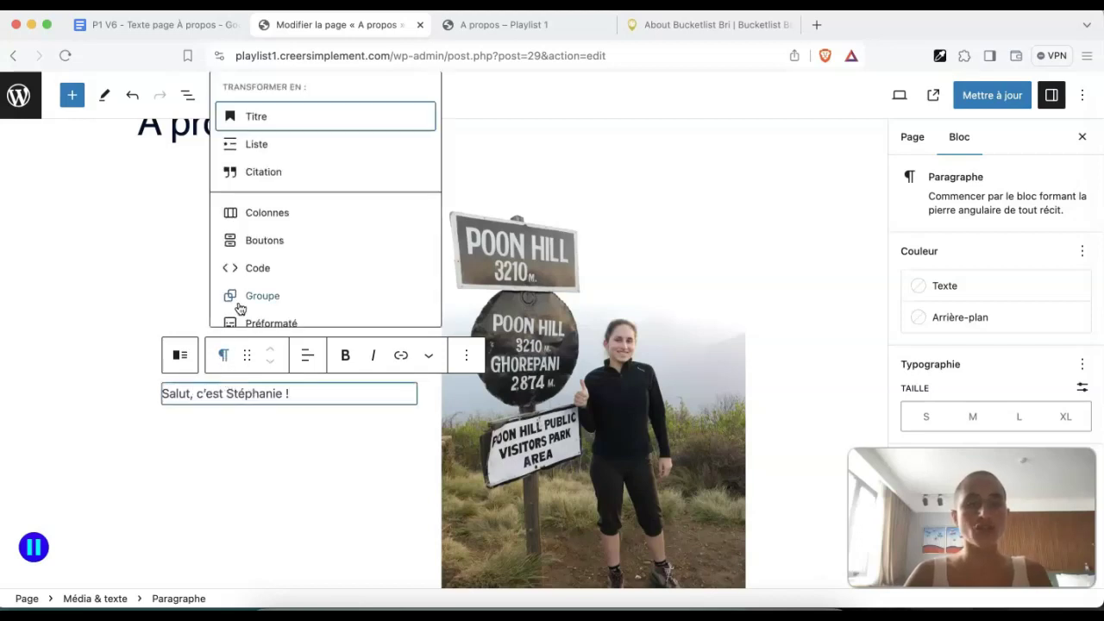
{"action": "left_click", "coordinate": [253, 119]}
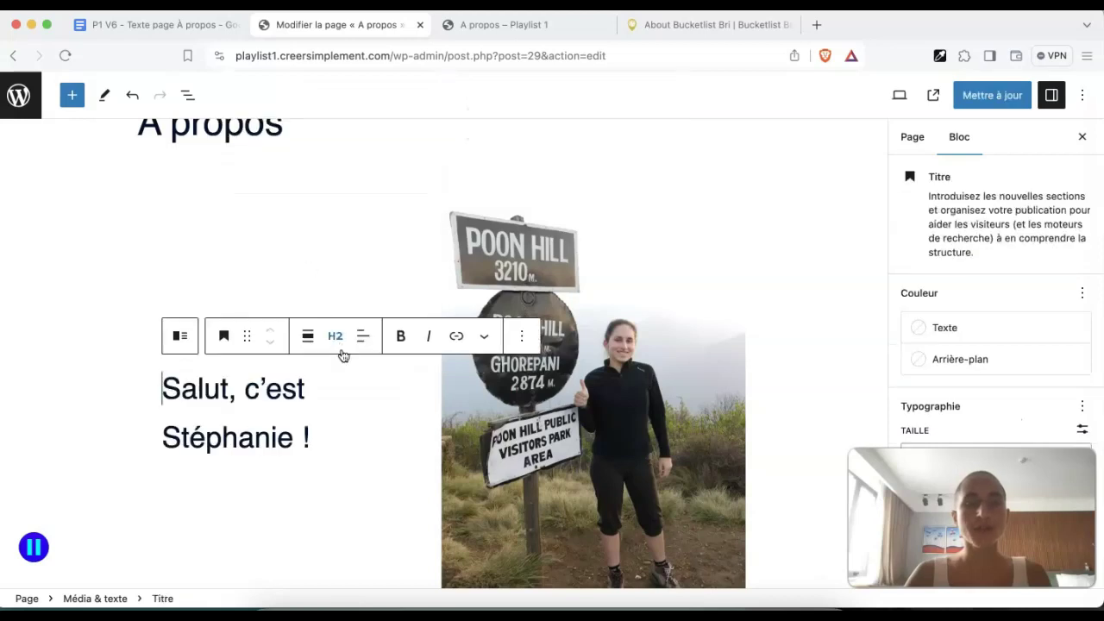
Copy the three Section 1 body paragraphs from the Google Docs text into the block beneath the greeting heading
{"action": "left_click", "coordinate": [325, 436]}
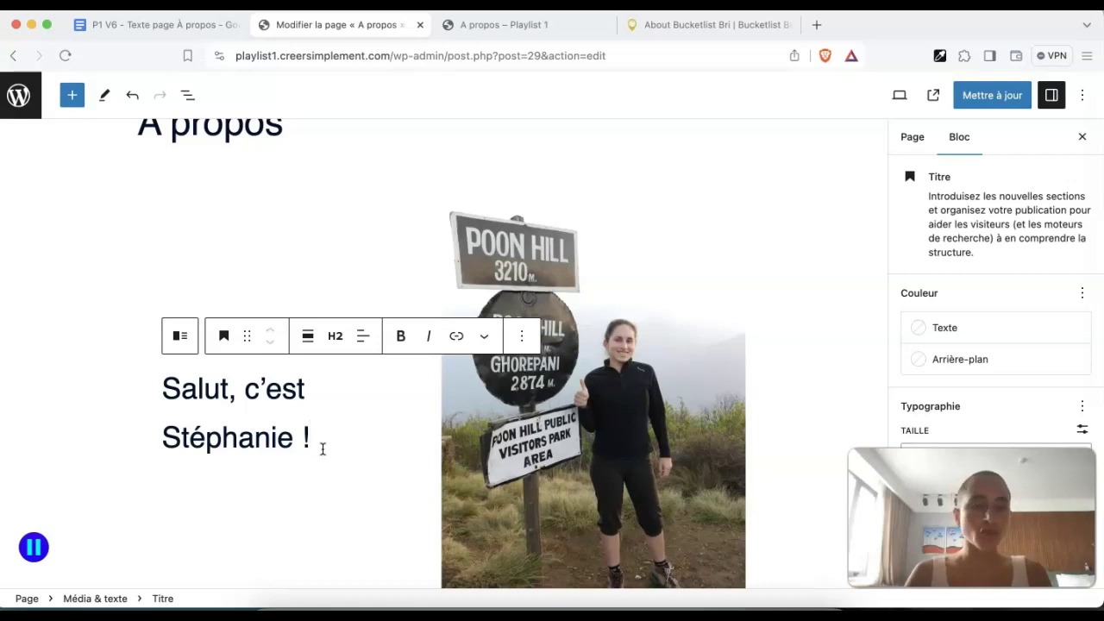
{"action": "key", "text": "Return"}
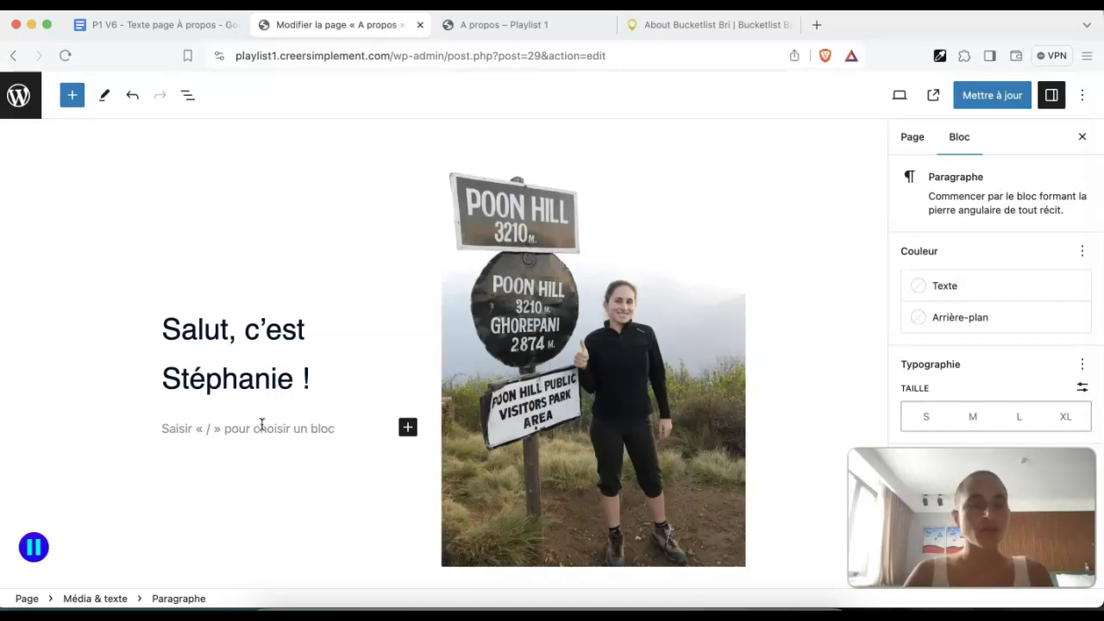
{"action": "left_click", "coordinate": [168, 22]}
{"action": "left_click_drag", "start_coordinate": [445, 514], "coordinate": [291, 357]}
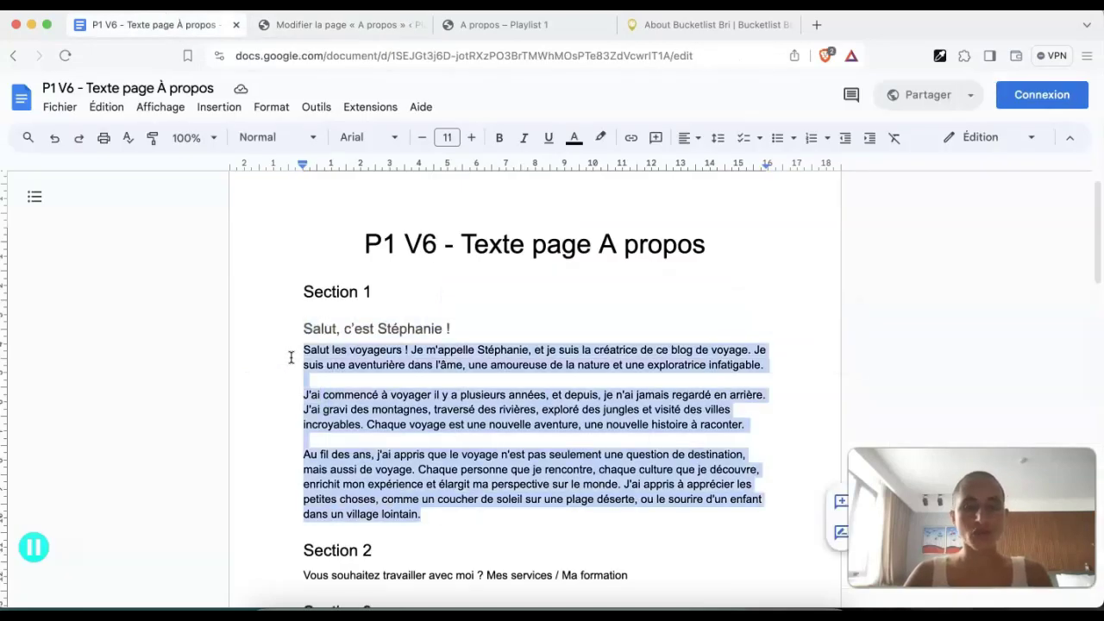
{"action": "left_click", "coordinate": [357, 25]}
{"action": "left_click", "coordinate": [161, 428]}
{"action": "left_click", "coordinate": [139, 3]}
{"action": "left_click", "coordinate": [144, 112]}
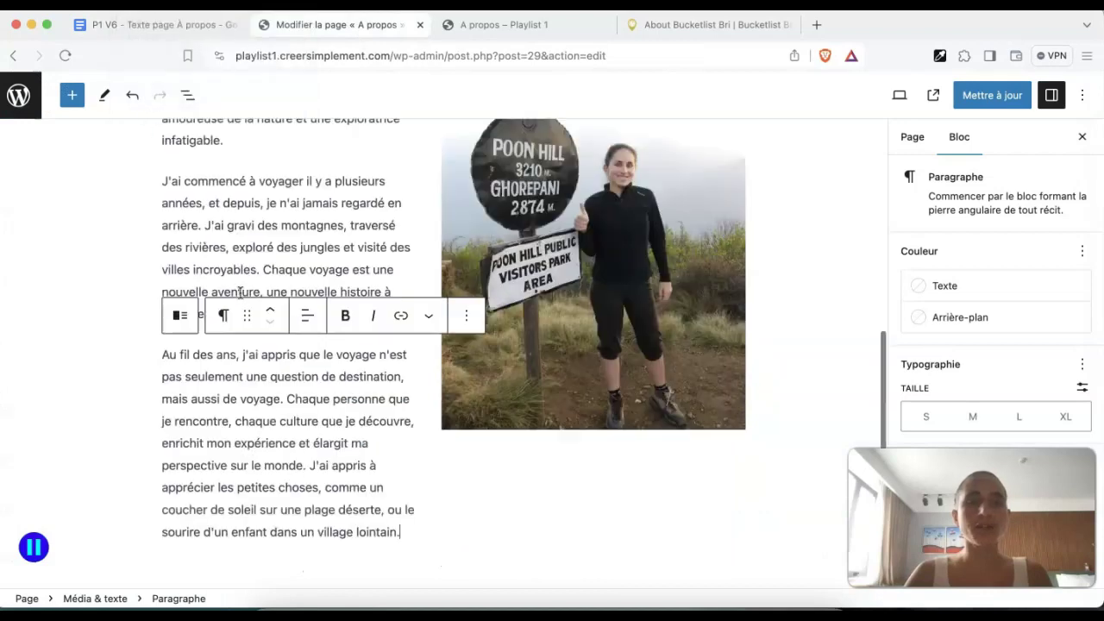
Preview the A propos page in a new tab and examine the layout of the Média & texte introduction
{"action": "scroll", "coordinate": [238, 276], "scroll_direction": "up", "scroll_amount": 3}
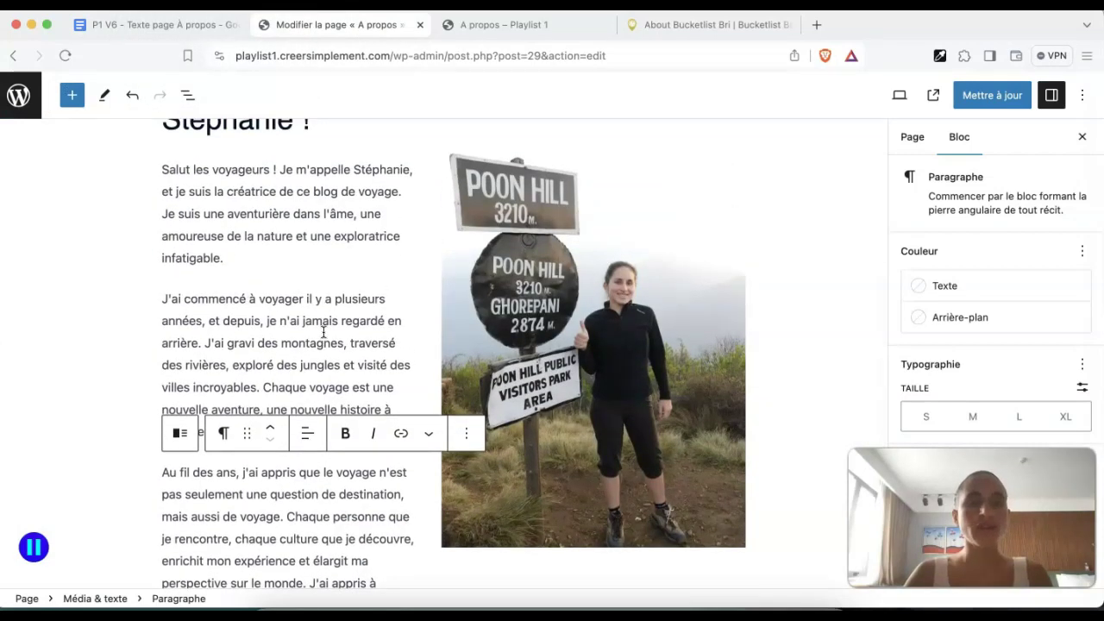
{"action": "scroll", "coordinate": [324, 332], "scroll_direction": "down", "scroll_amount": 2}
{"action": "scroll", "coordinate": [319, 231], "scroll_direction": "up", "scroll_amount": 2}
{"action": "scroll", "coordinate": [319, 237], "scroll_direction": "up", "scroll_amount": 4}
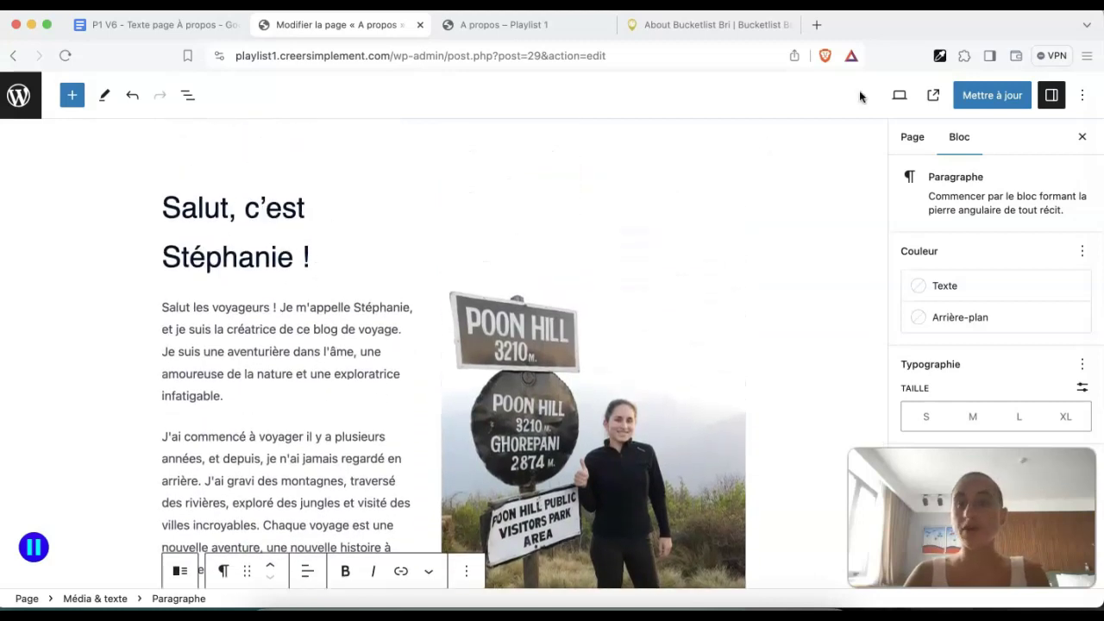
{"action": "left_click", "coordinate": [899, 95]}
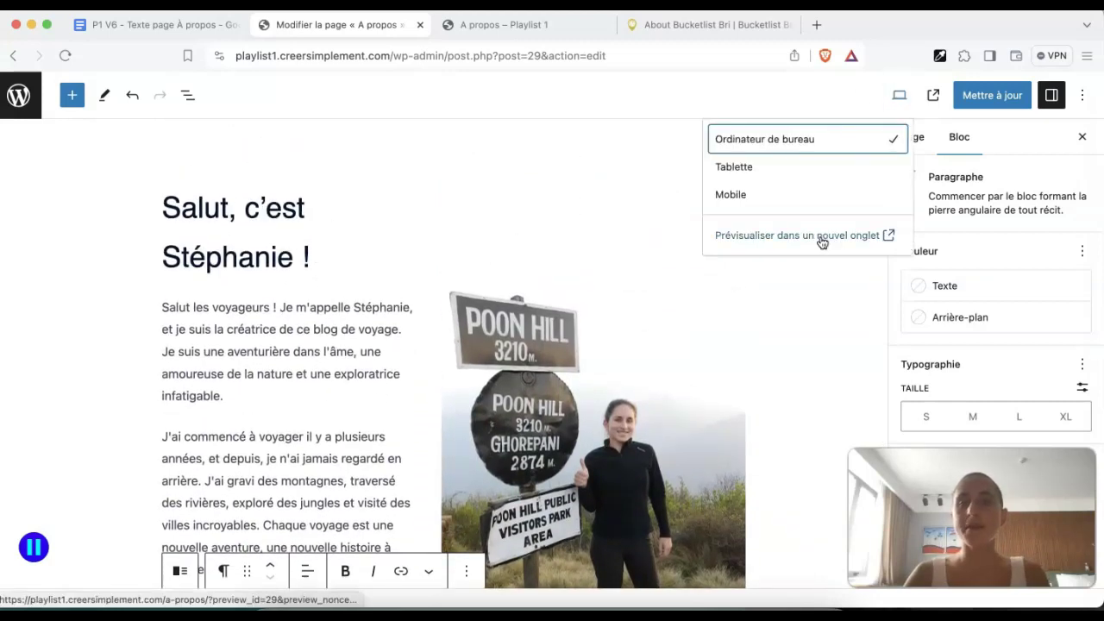
{"action": "left_click", "coordinate": [822, 235]}
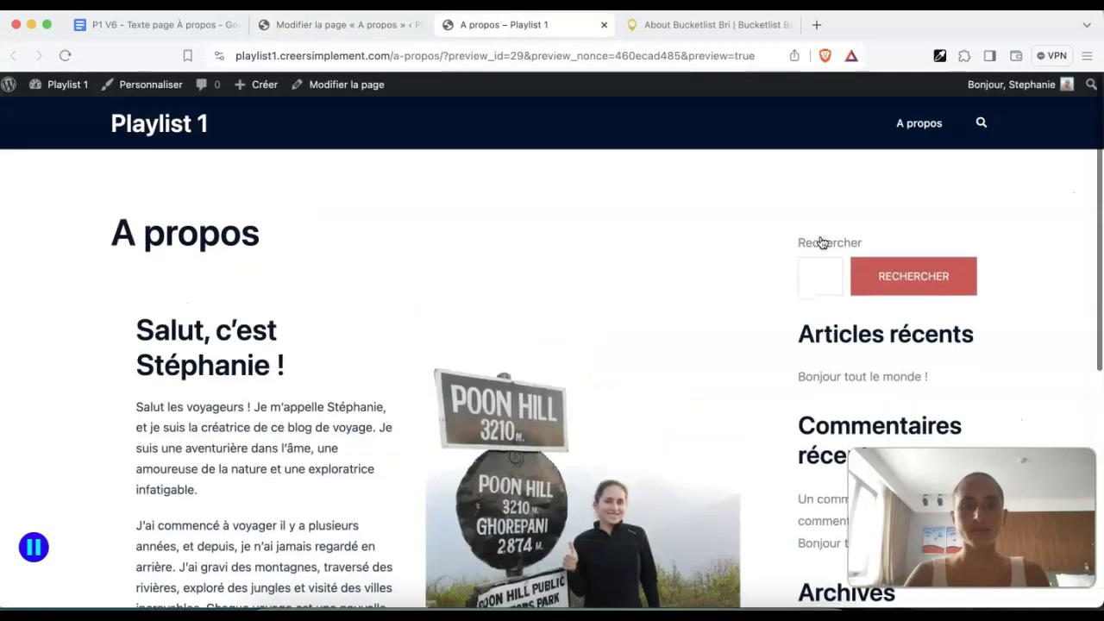
{"action": "scroll", "coordinate": [821, 241], "scroll_direction": "down", "scroll_amount": 4}
{"action": "scroll", "coordinate": [640, 247], "scroll_direction": "up", "scroll_amount": 2}
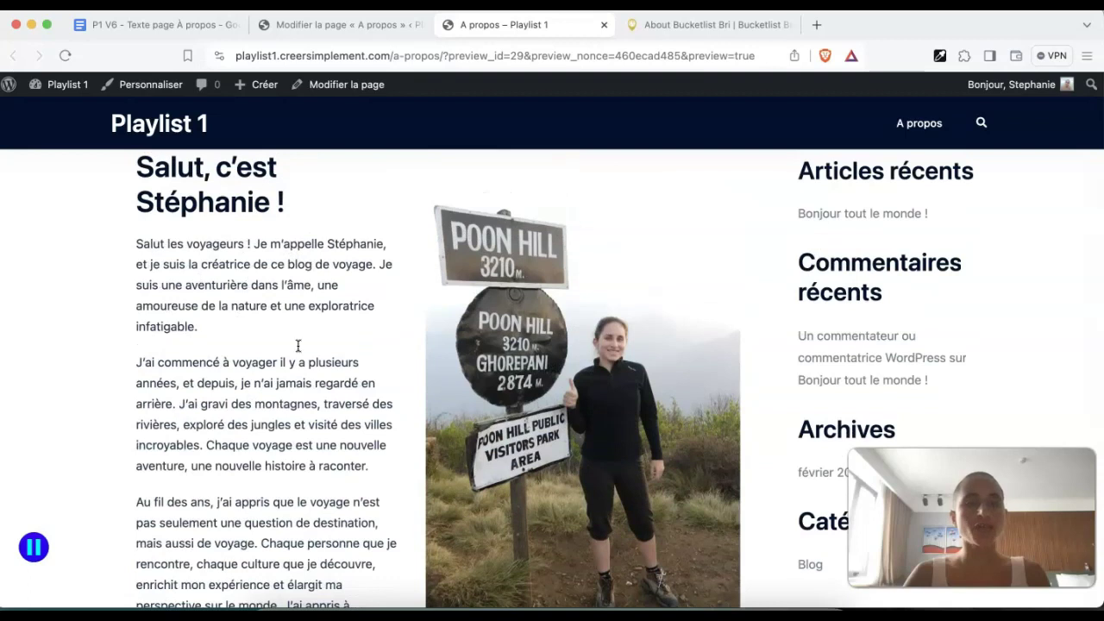
{"action": "scroll", "coordinate": [297, 346], "scroll_direction": "up", "scroll_amount": 1}
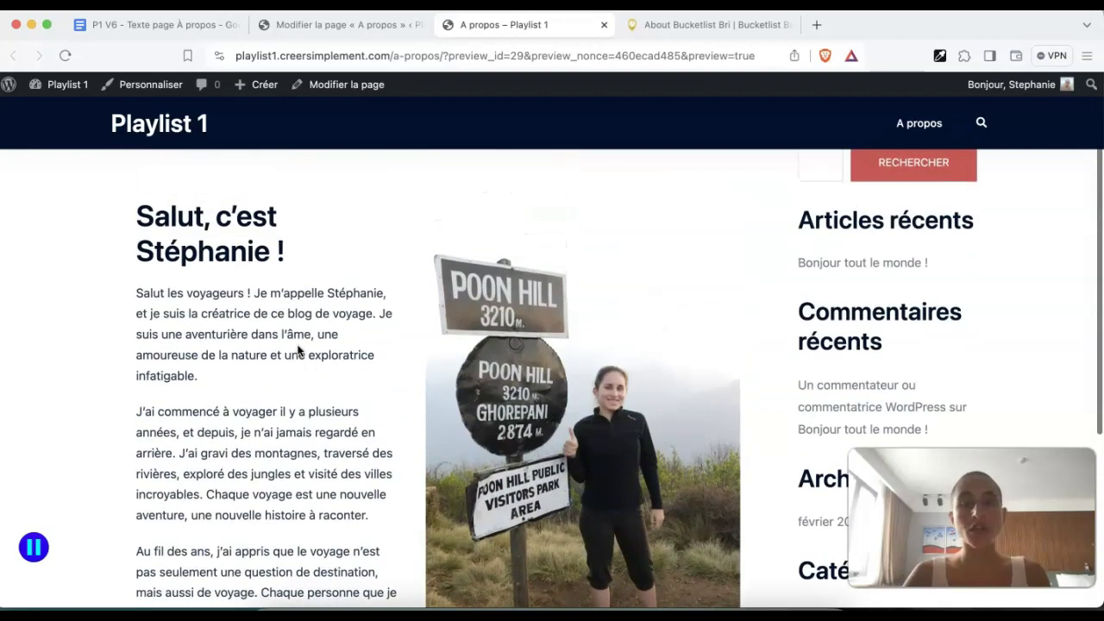
{"action": "scroll", "coordinate": [297, 350], "scroll_direction": "up", "scroll_amount": 1}
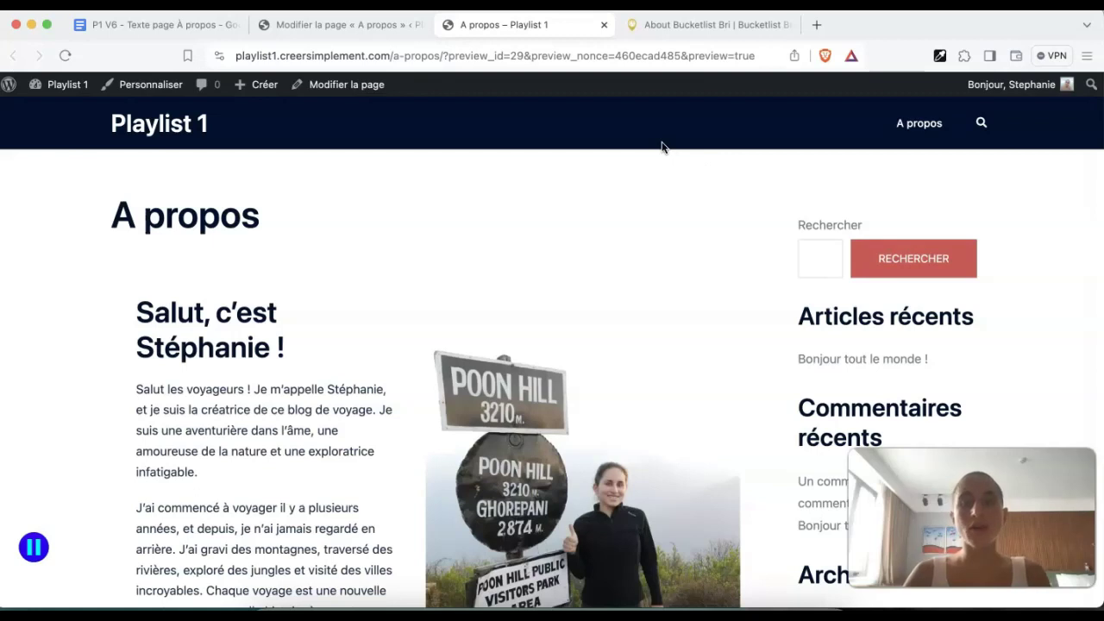
{"action": "scroll", "coordinate": [643, 336], "scroll_direction": "down", "scroll_amount": 4}
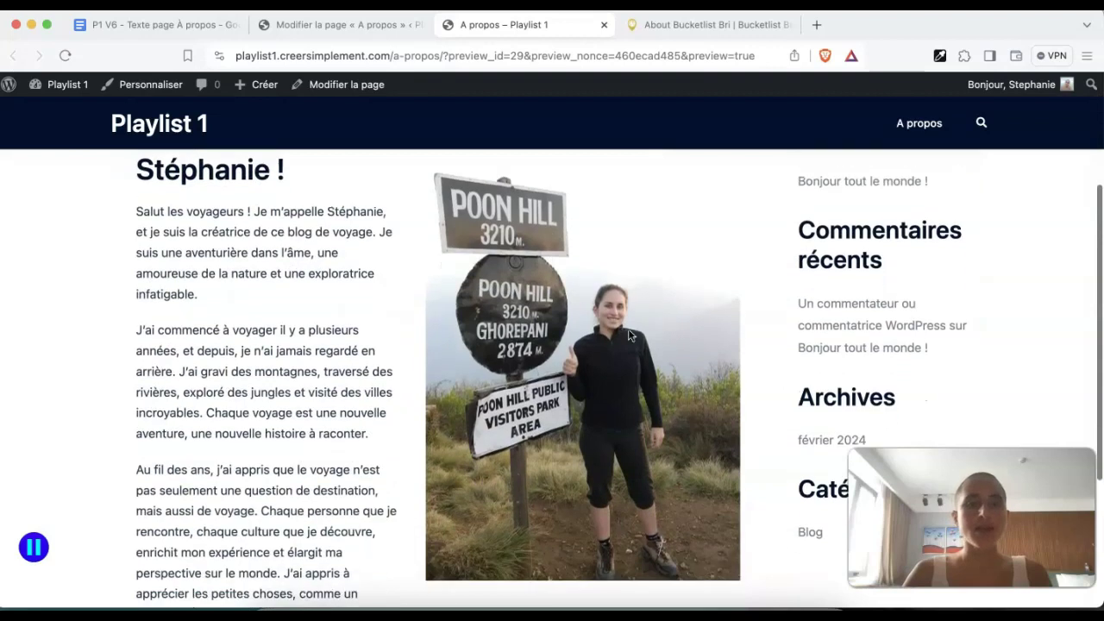
{"action": "left_click_drag", "start_coordinate": [251, 233], "coordinate": [198, 235]}
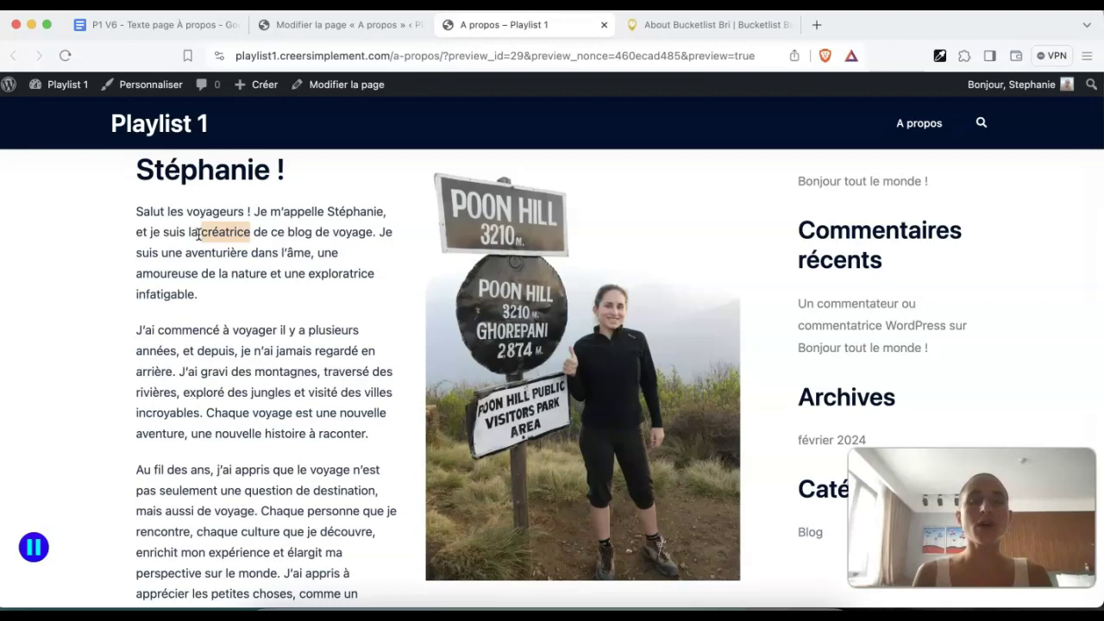
Update the A propos page and open the site's Personnaliser screen in a new tab placed before the editor's tab
{"action": "left_click", "coordinate": [332, 28]}
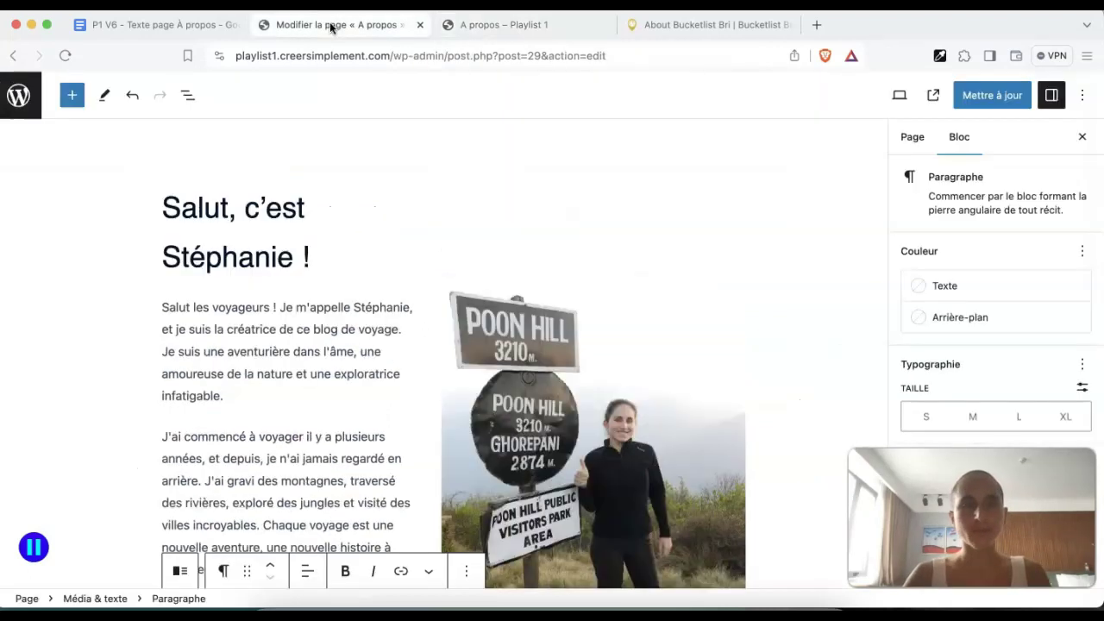
{"action": "left_click", "coordinate": [980, 103]}
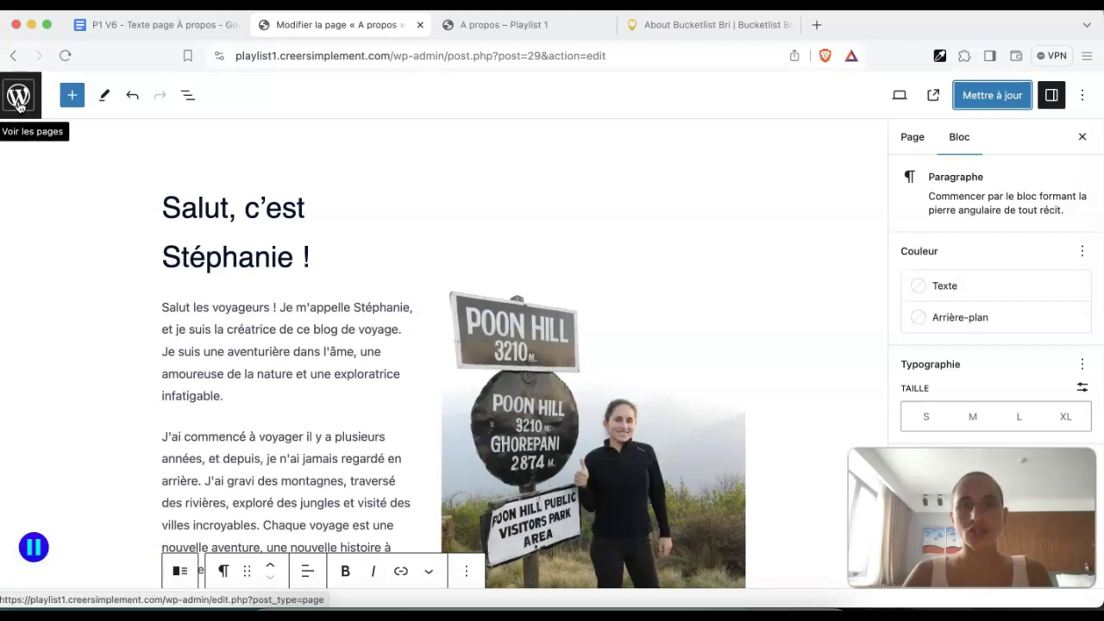
{"action": "right_click", "coordinate": [19, 105]}
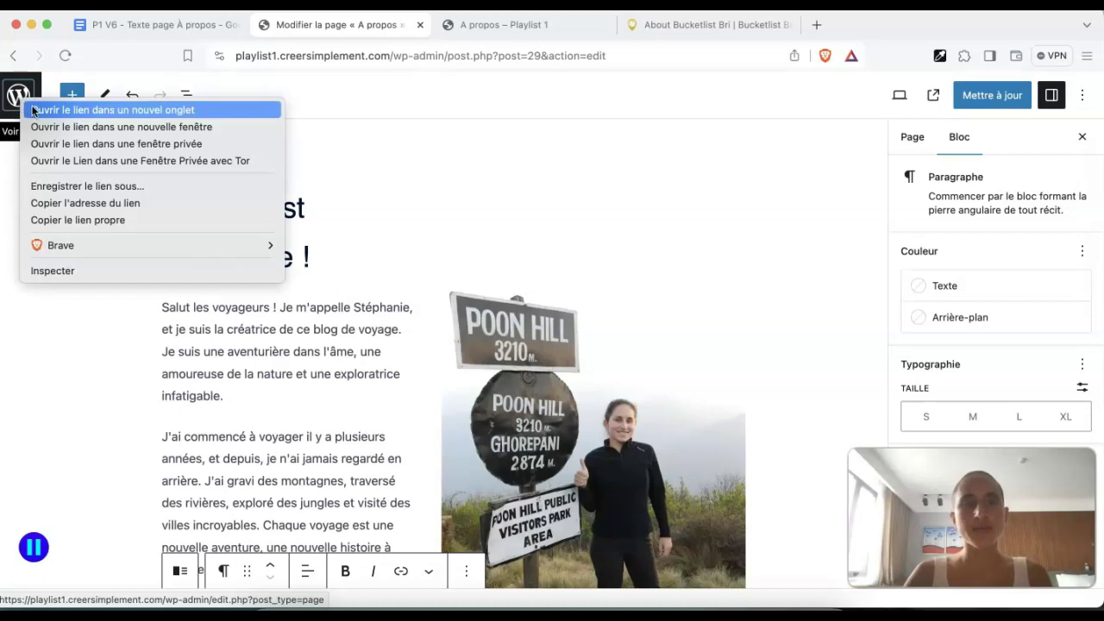
{"action": "left_click", "coordinate": [112, 110]}
{"action": "left_click", "coordinate": [463, 24]}
{"action": "left_click_drag", "start_coordinate": [463, 24], "coordinate": [285, 37]}
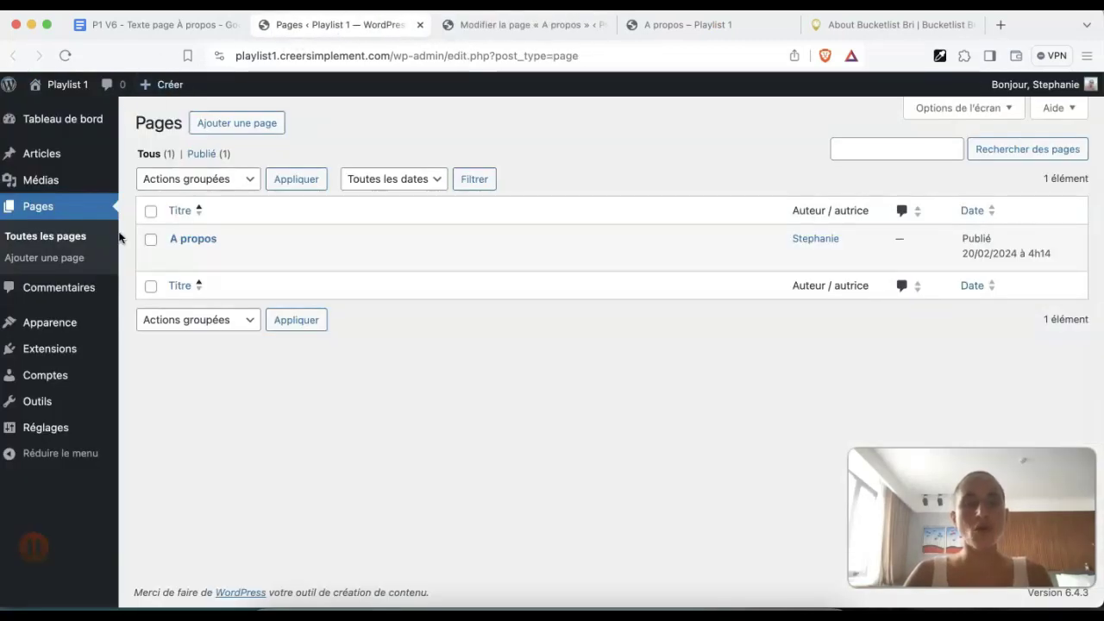
{"action": "mouse_move", "coordinate": [87, 333]}
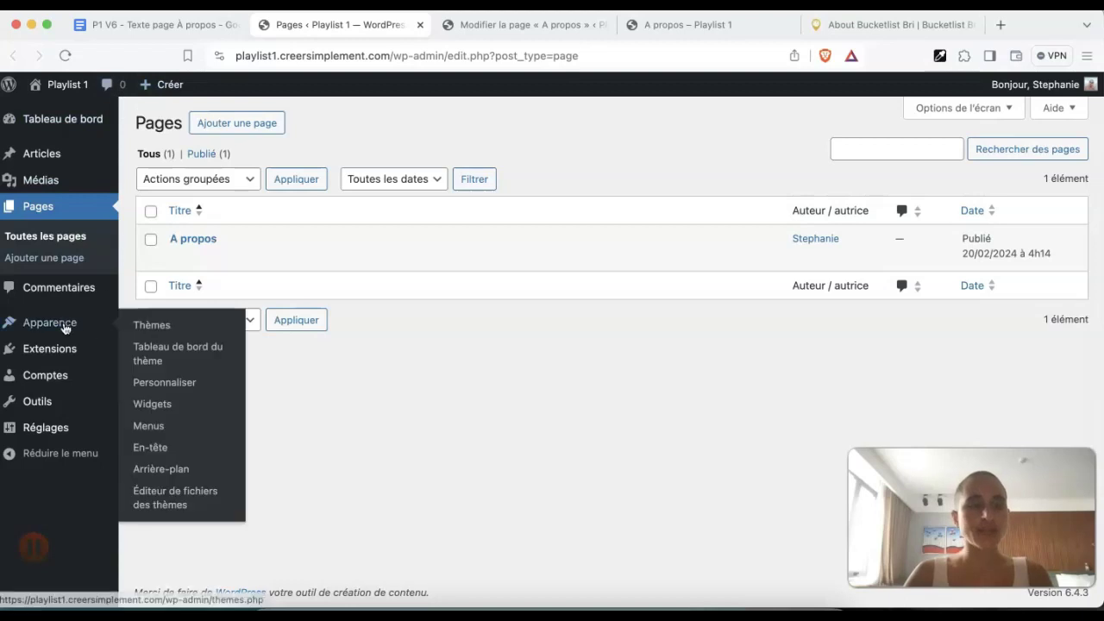
{"action": "left_click", "coordinate": [157, 386]}
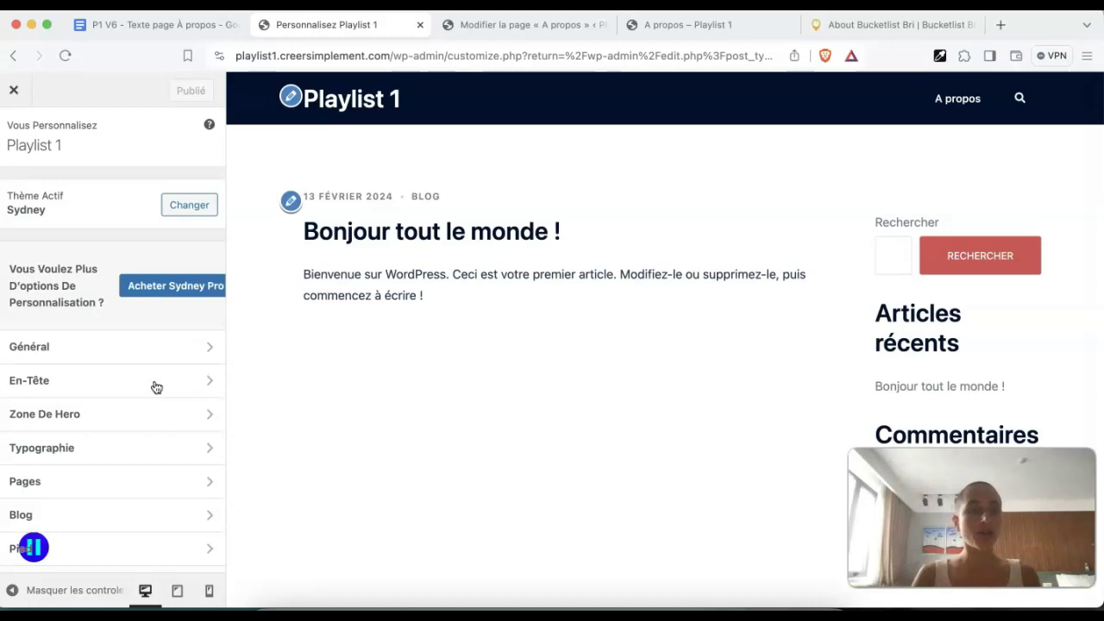
Examine the site-wide Typographie options for Corps text, then return to the main list of customization sections
{"action": "scroll", "coordinate": [156, 388], "scroll_direction": "down", "scroll_amount": 2}
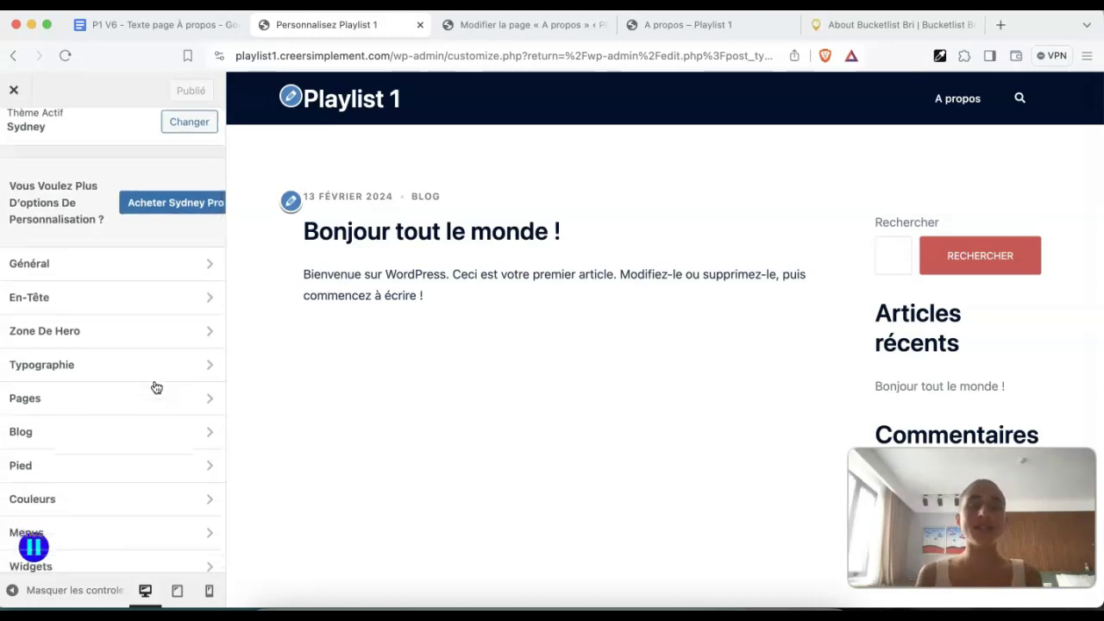
{"action": "left_click", "coordinate": [153, 366]}
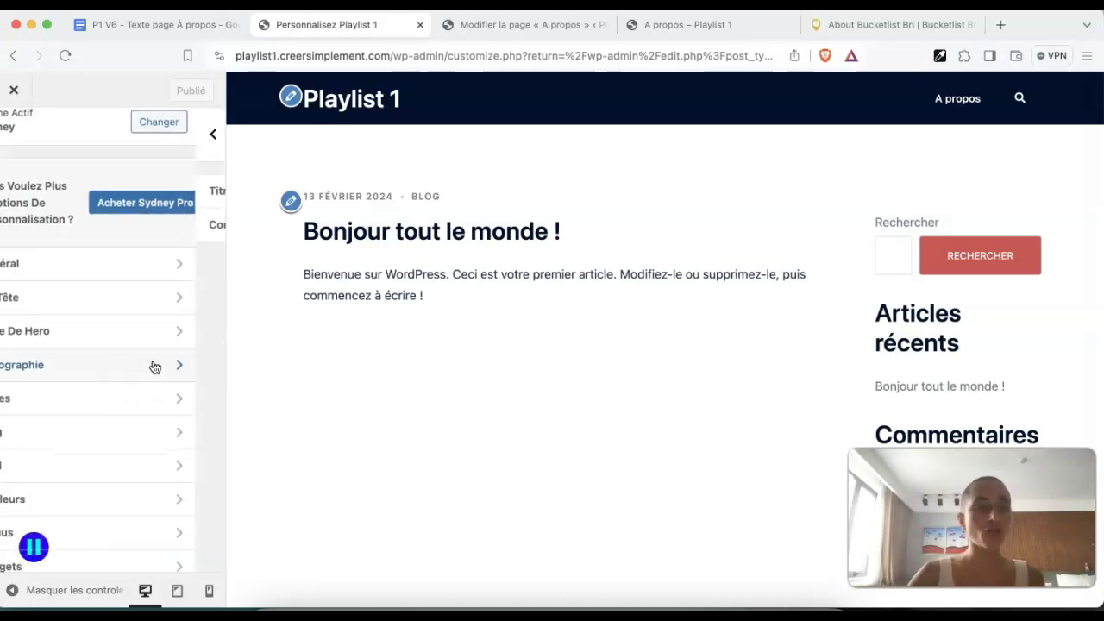
{"action": "left_click", "coordinate": [74, 236]}
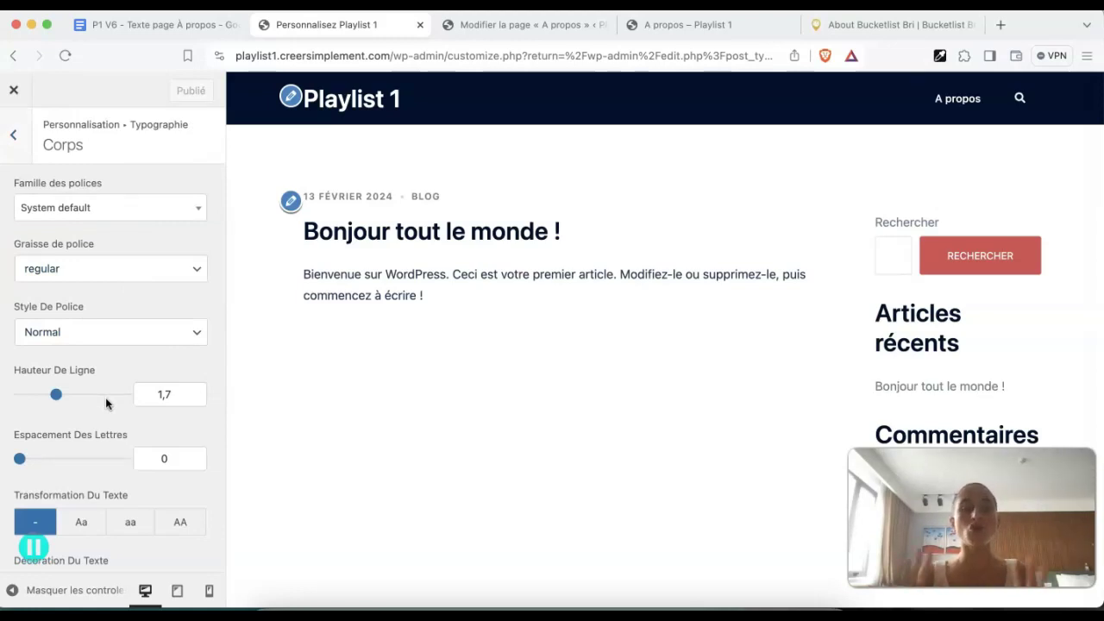
{"action": "left_click", "coordinate": [15, 134]}
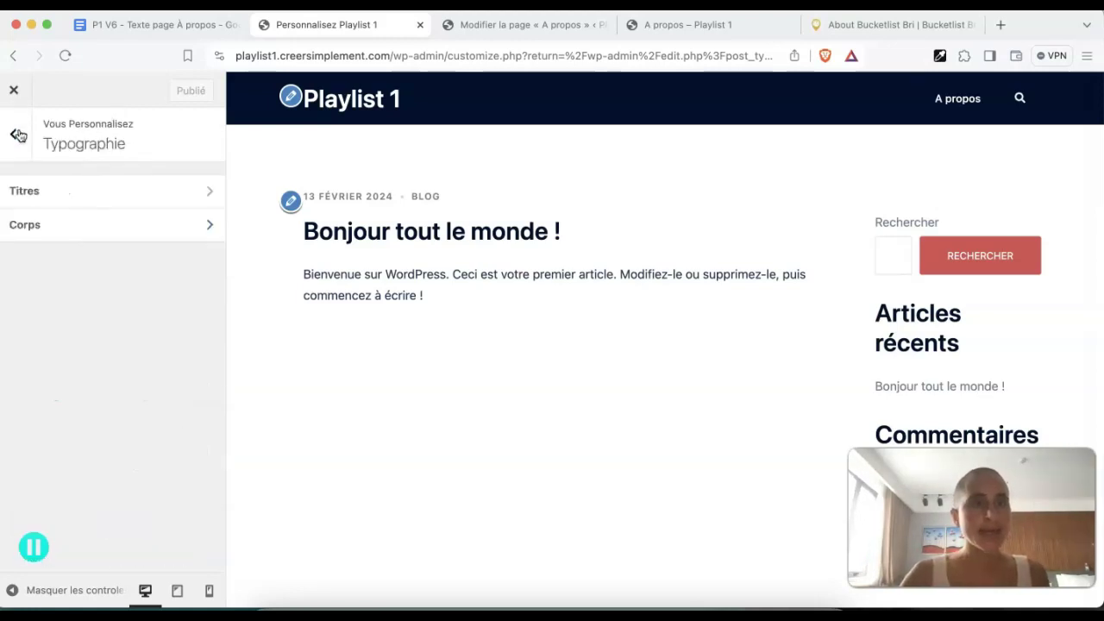
{"action": "left_click", "coordinate": [17, 135]}
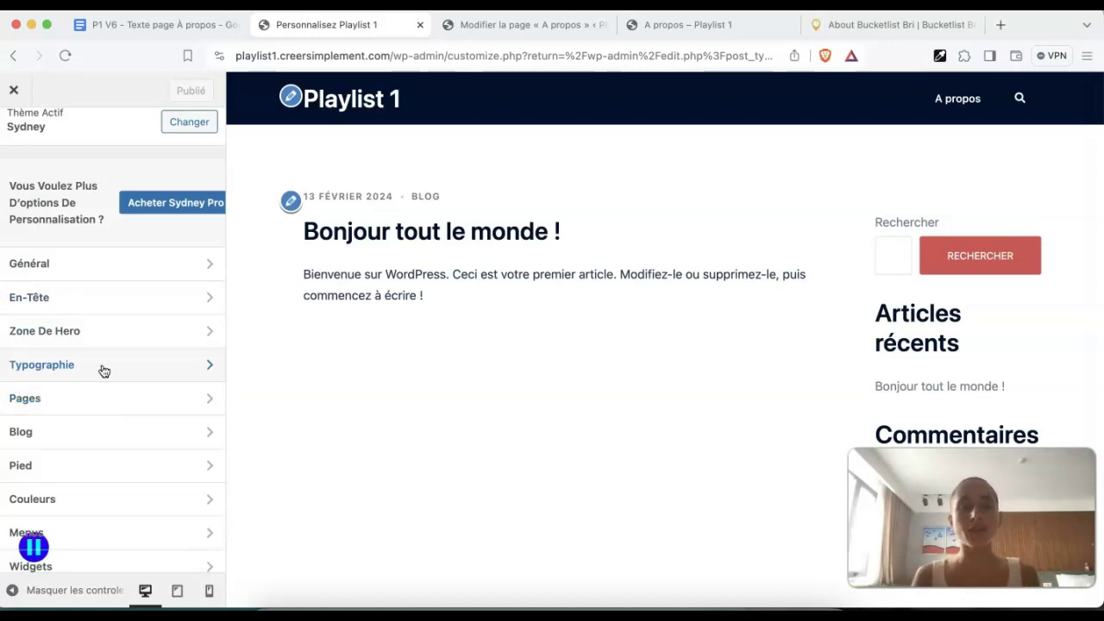
In the A propos editor, select the first body paragraph and show its custom text size setting
{"action": "left_click", "coordinate": [504, 25]}
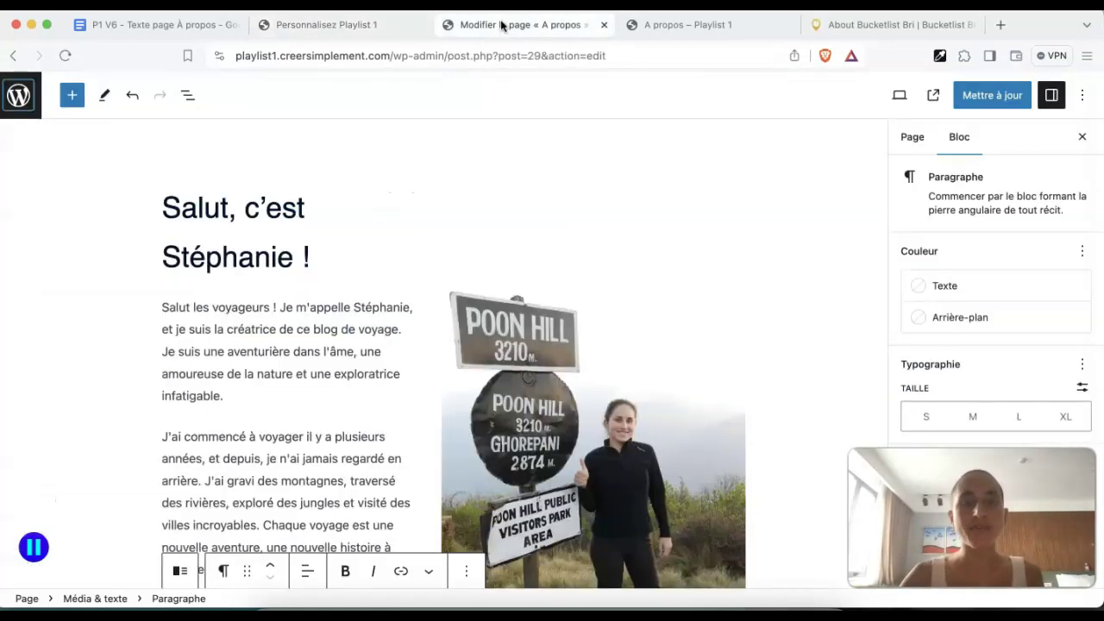
{"action": "left_click", "coordinate": [353, 357]}
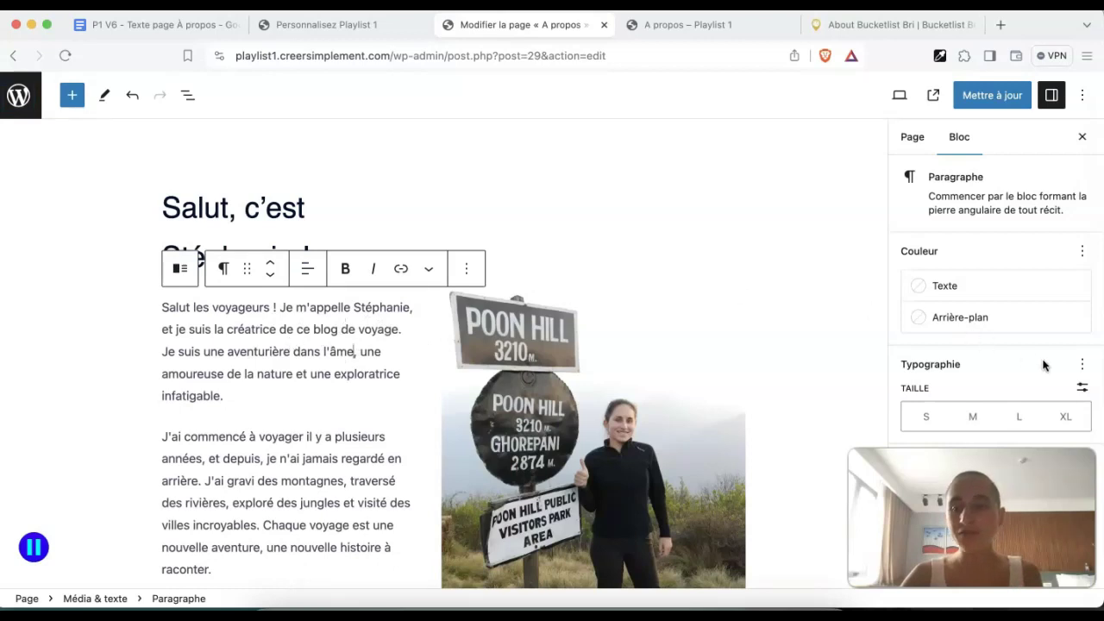
{"action": "left_click", "coordinate": [1082, 388]}
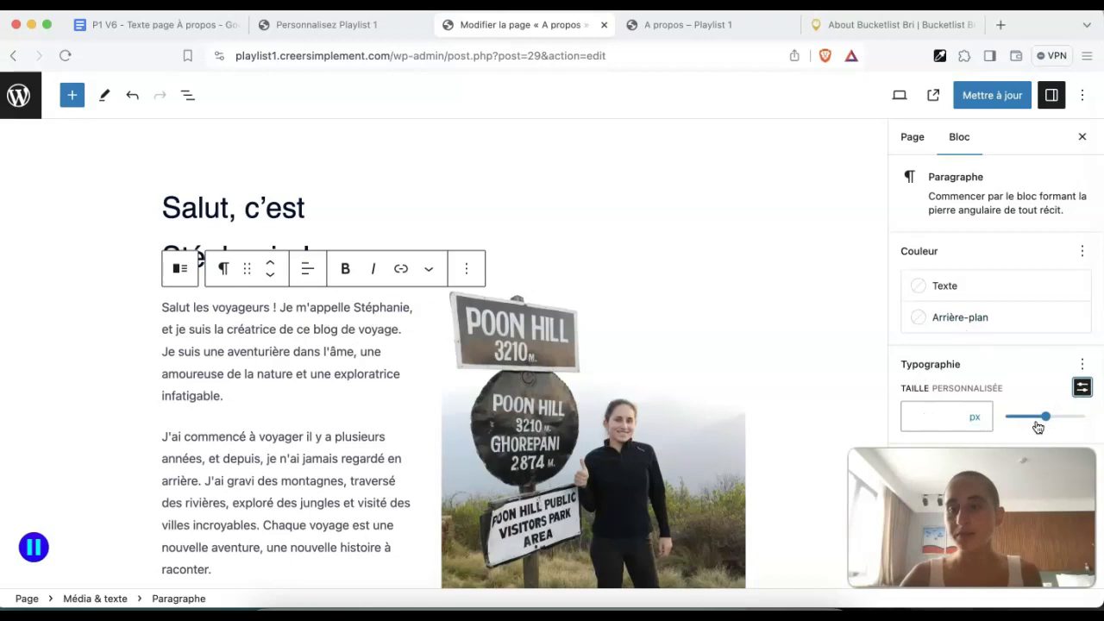
Compare the site-wide customization sections with the paragraph's own block settings, and look at the page preview again
{"action": "left_click", "coordinate": [299, 31]}
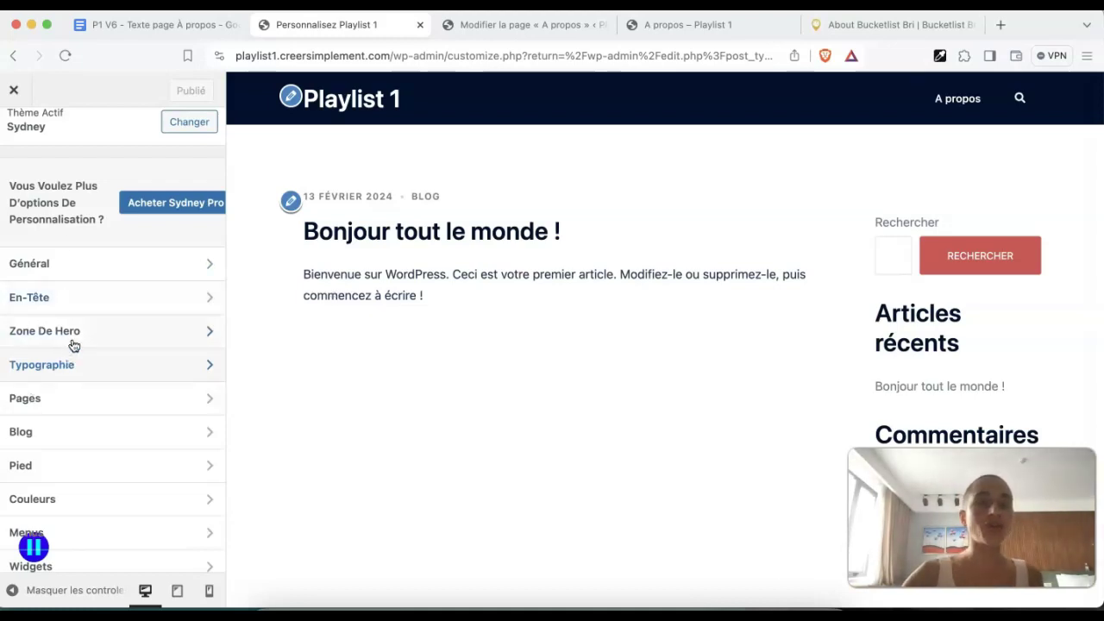
{"action": "left_click", "coordinate": [545, 27]}
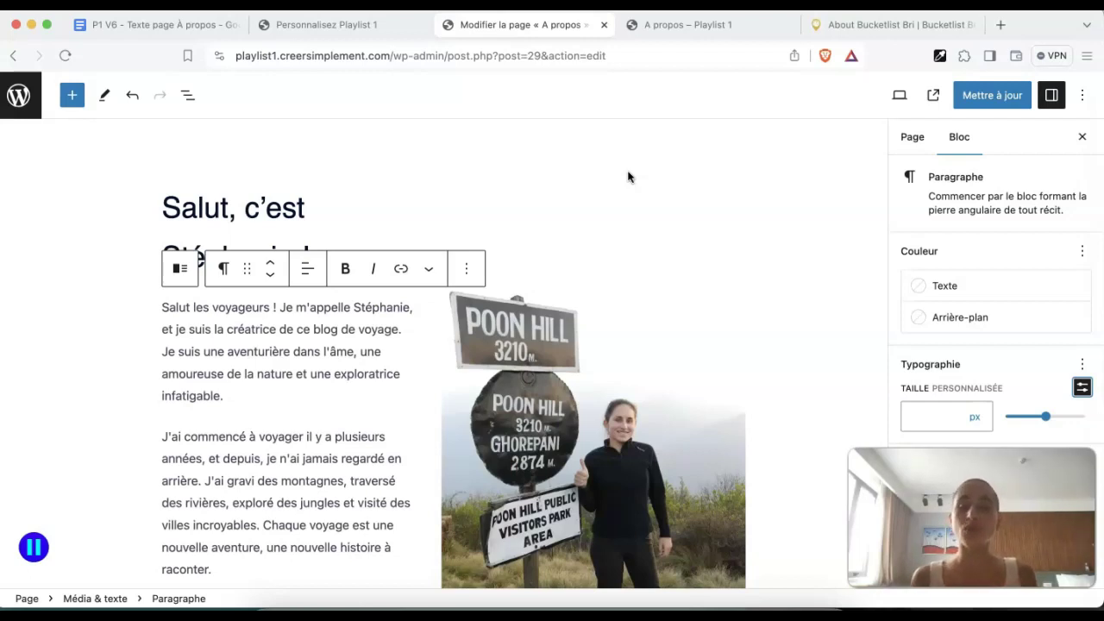
{"action": "left_click", "coordinate": [364, 28]}
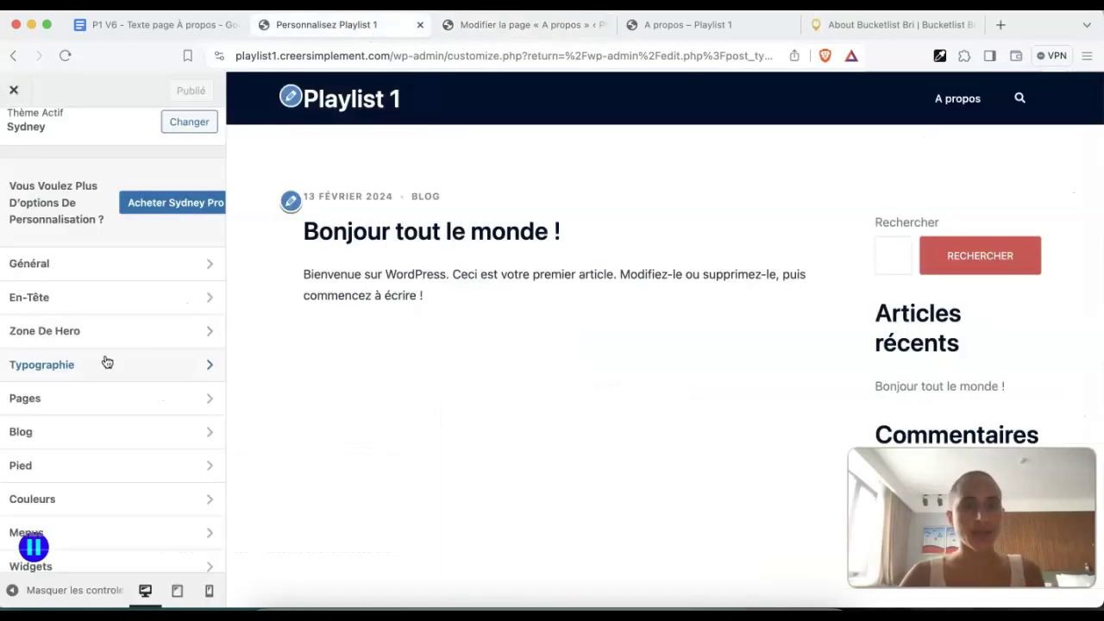
{"action": "left_click", "coordinate": [493, 25]}
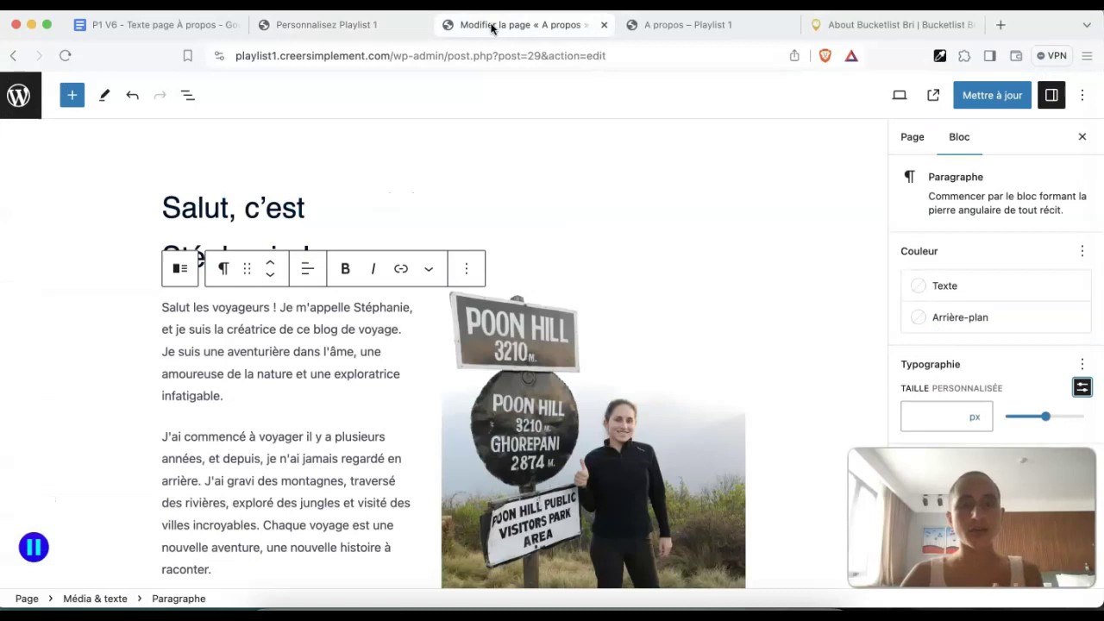
{"action": "left_click", "coordinate": [671, 28]}
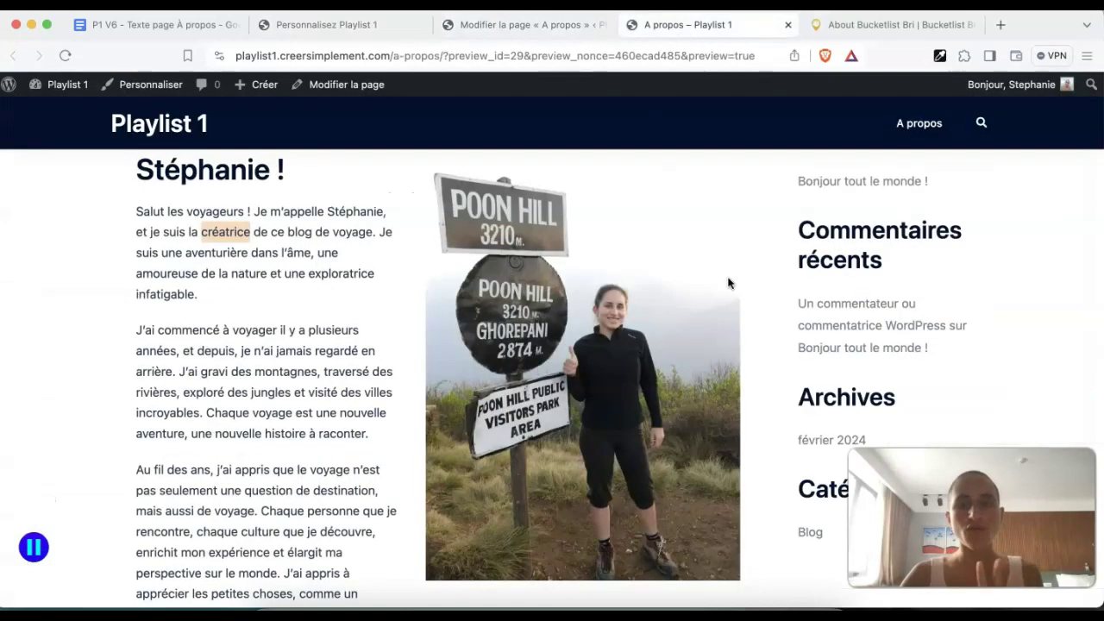
{"action": "scroll", "coordinate": [727, 283], "scroll_direction": "up", "scroll_amount": 2}
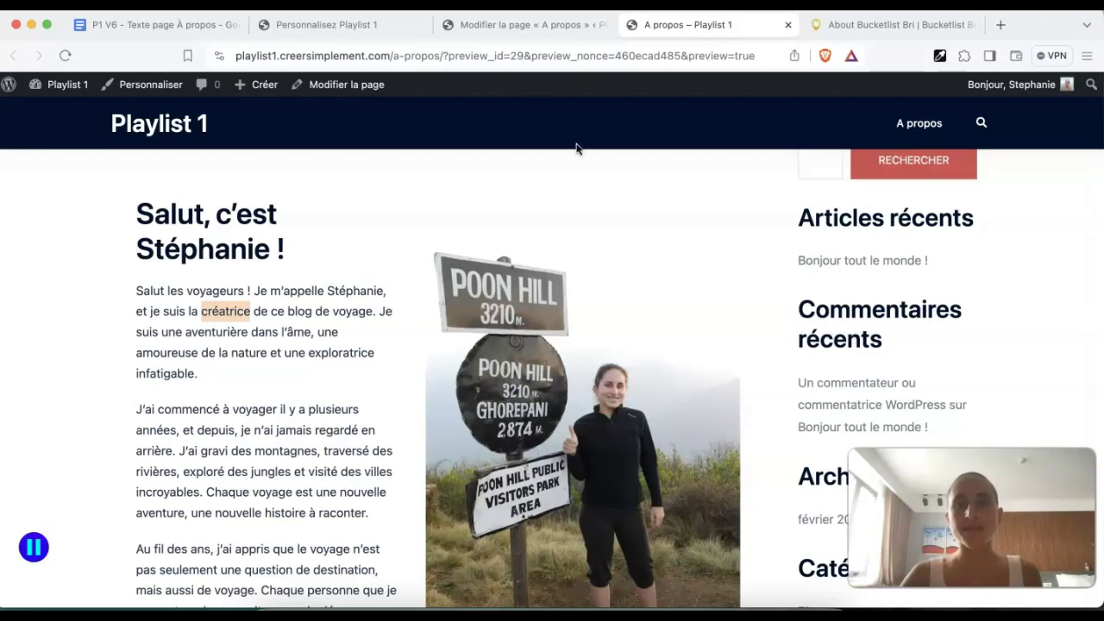
Review the template choices offered by the A propos page's Modèle setting
{"action": "left_click", "coordinate": [521, 32]}
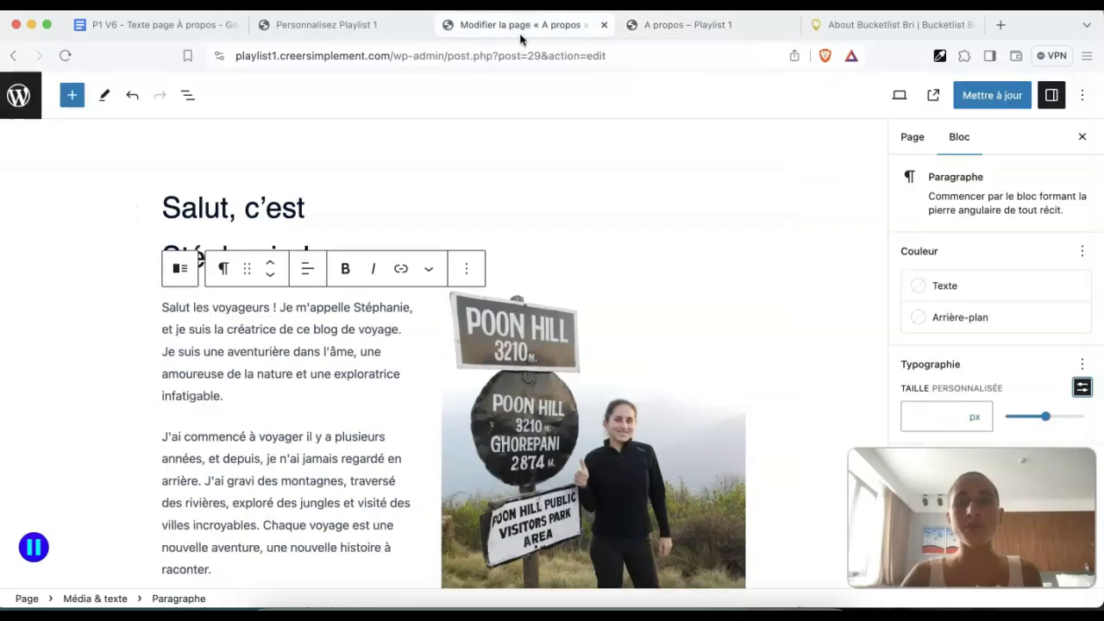
{"action": "left_click", "coordinate": [914, 139]}
{"action": "left_click", "coordinate": [1031, 285]}
{"action": "left_click", "coordinate": [1005, 407]}
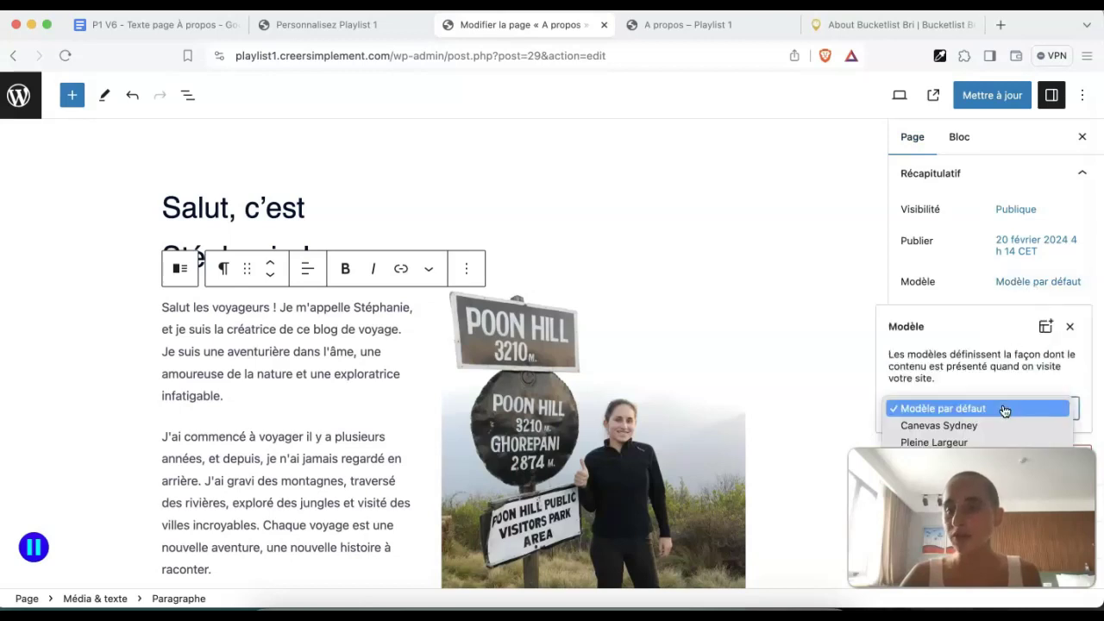
{"action": "left_click", "coordinate": [843, 296]}
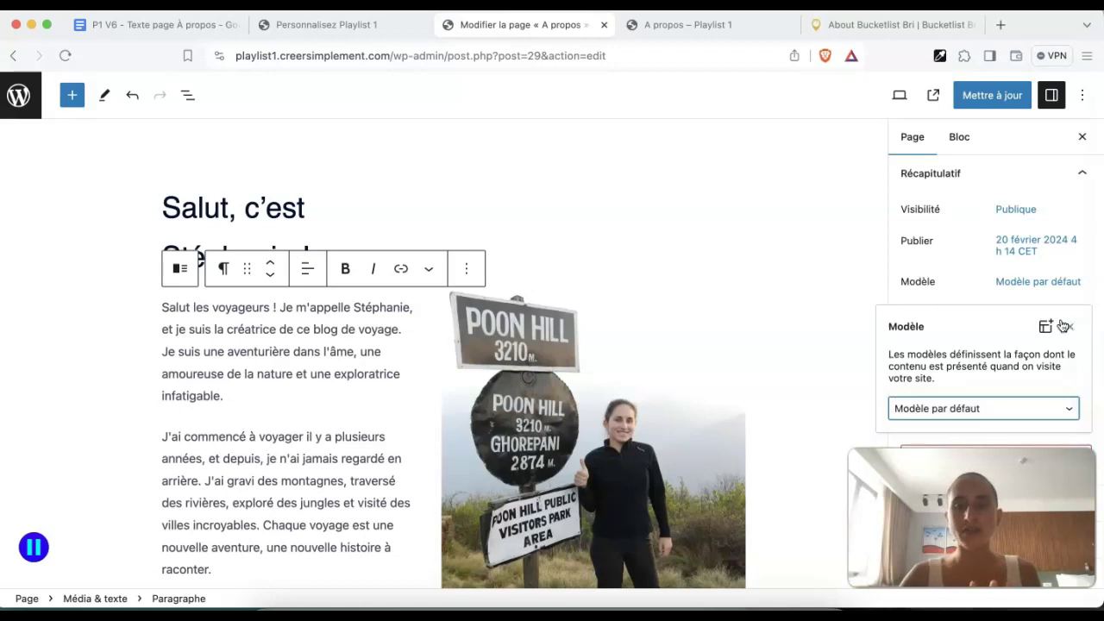
{"action": "left_click", "coordinate": [480, 138]}
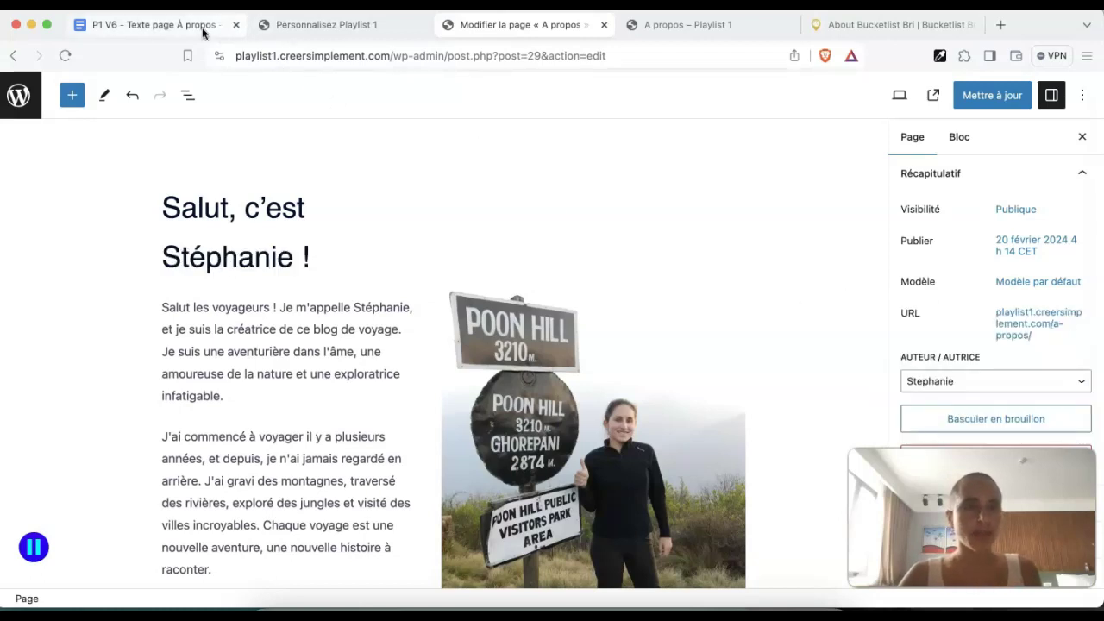
In the site customizer's Pages settings, turn off Activer la colonne latérale and publish the change
{"action": "left_click", "coordinate": [283, 26]}
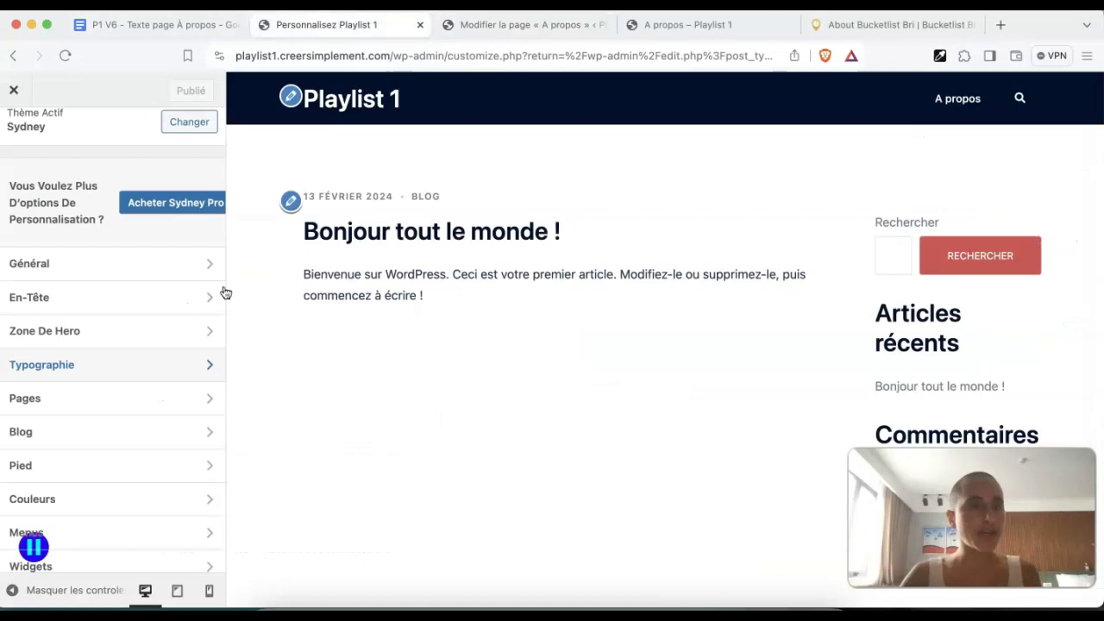
{"action": "left_click", "coordinate": [132, 399]}
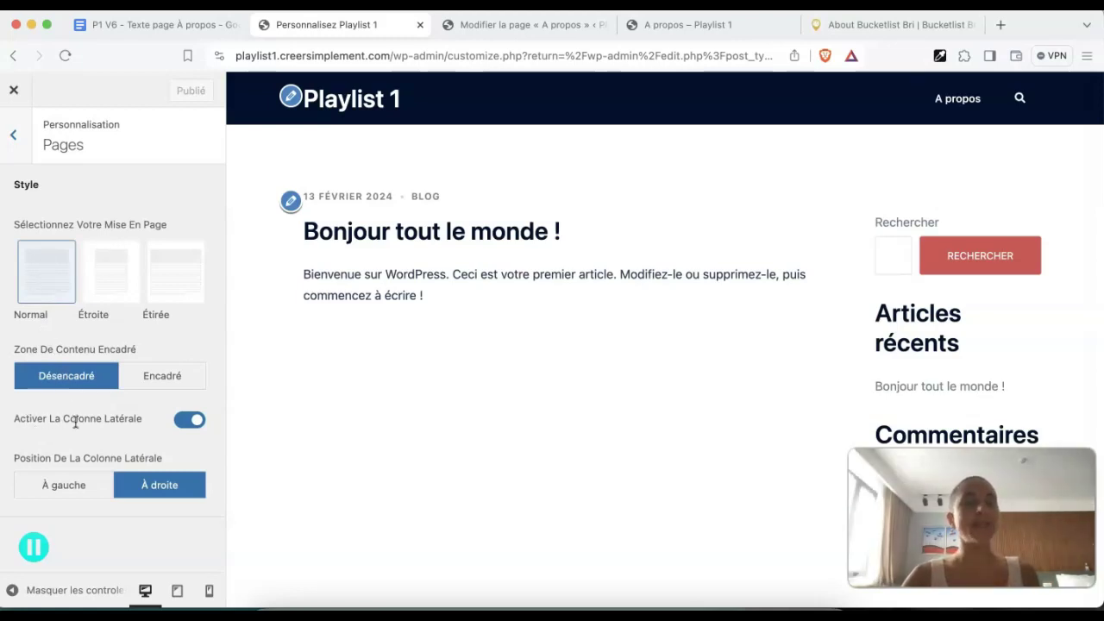
{"action": "left_click", "coordinate": [184, 422]}
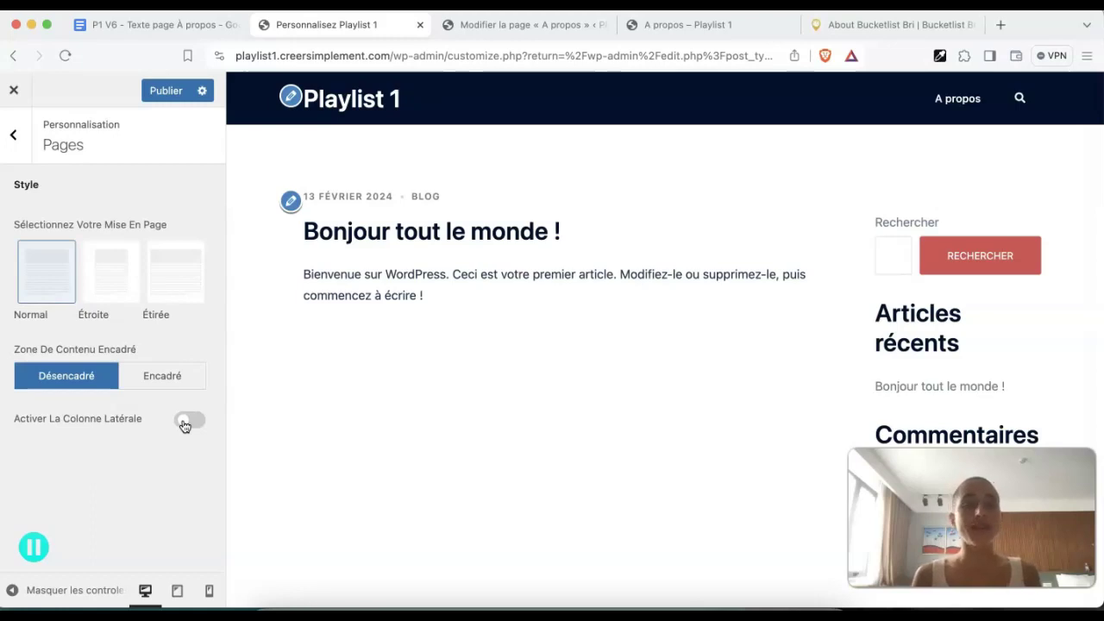
{"action": "left_click", "coordinate": [158, 93]}
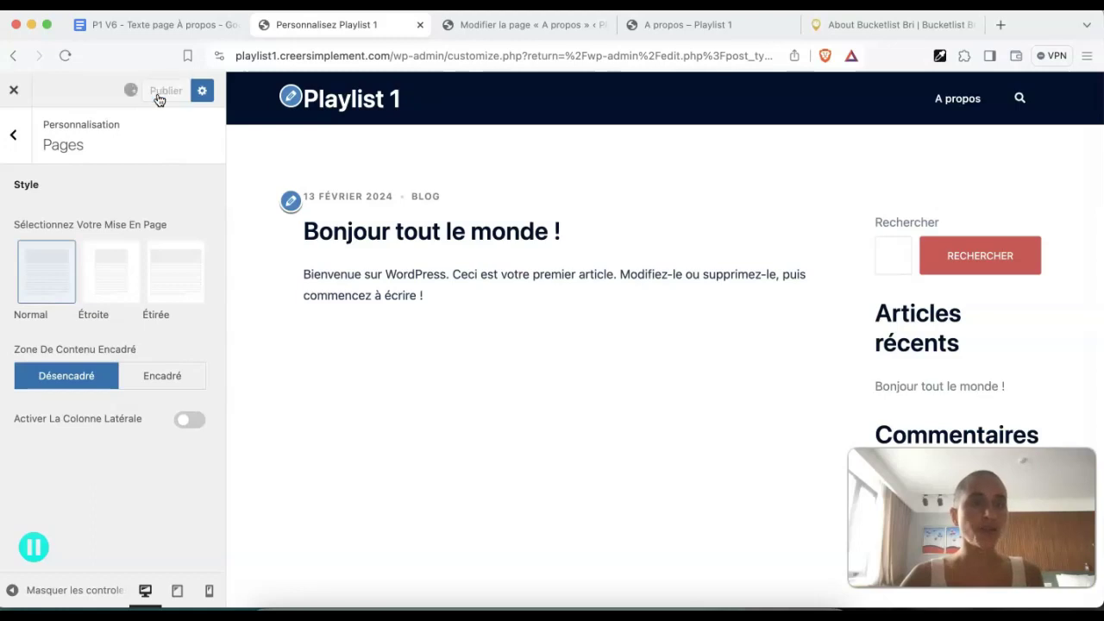
{"action": "left_click", "coordinate": [493, 29]}
{"action": "left_click", "coordinate": [354, 27]}
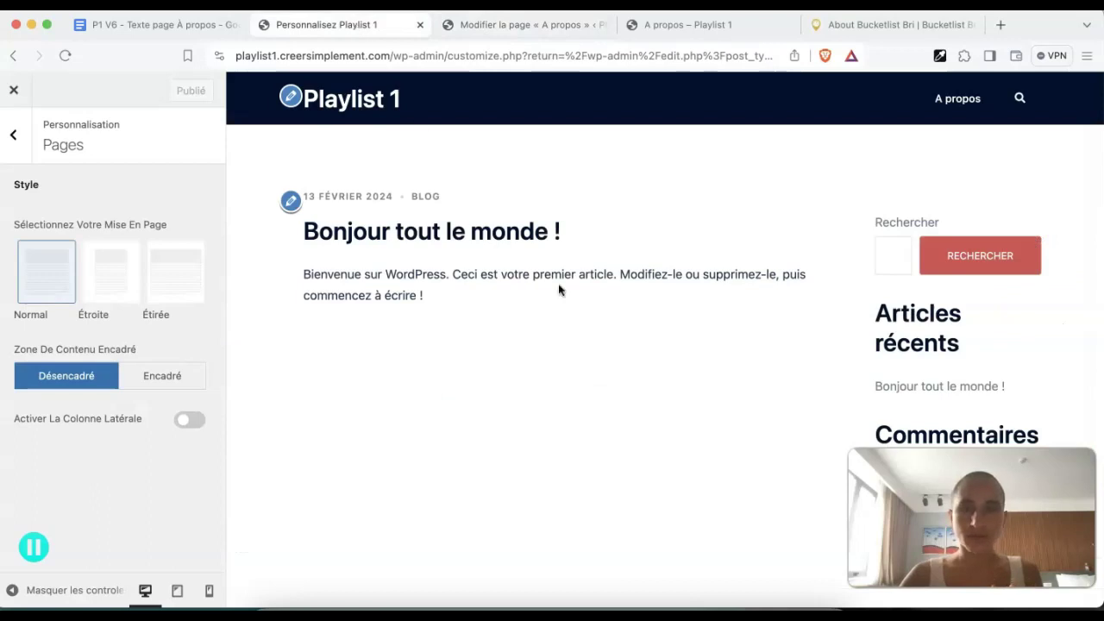
{"action": "scroll", "coordinate": [921, 312], "scroll_direction": "down", "scroll_amount": 1}
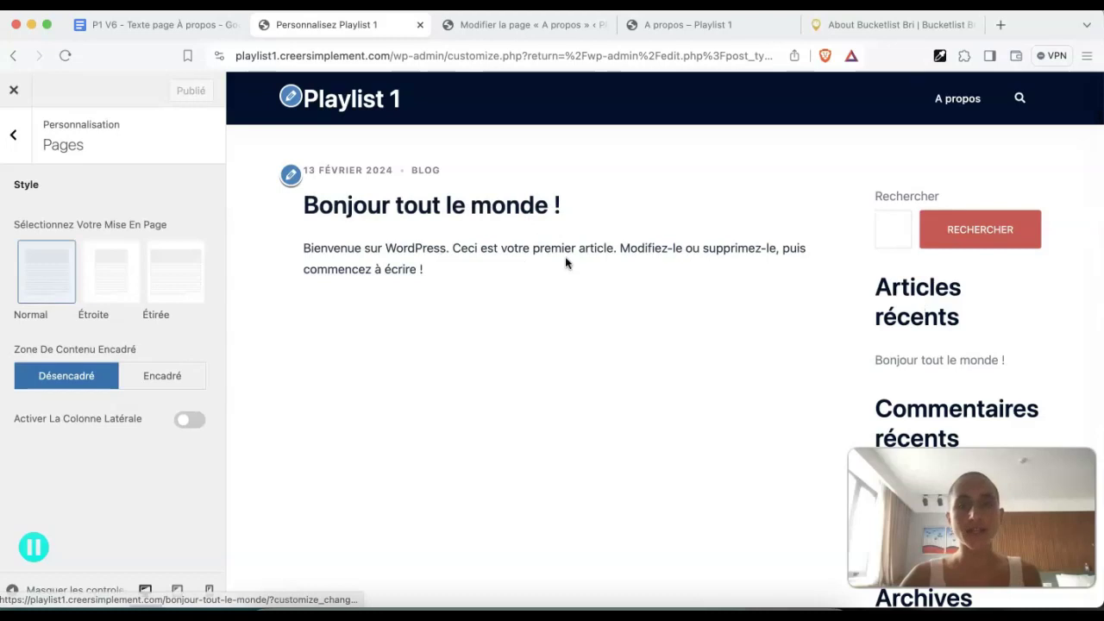
Preview the A propos page in a new tab and check its layout across the introduction
{"action": "left_click", "coordinate": [515, 30]}
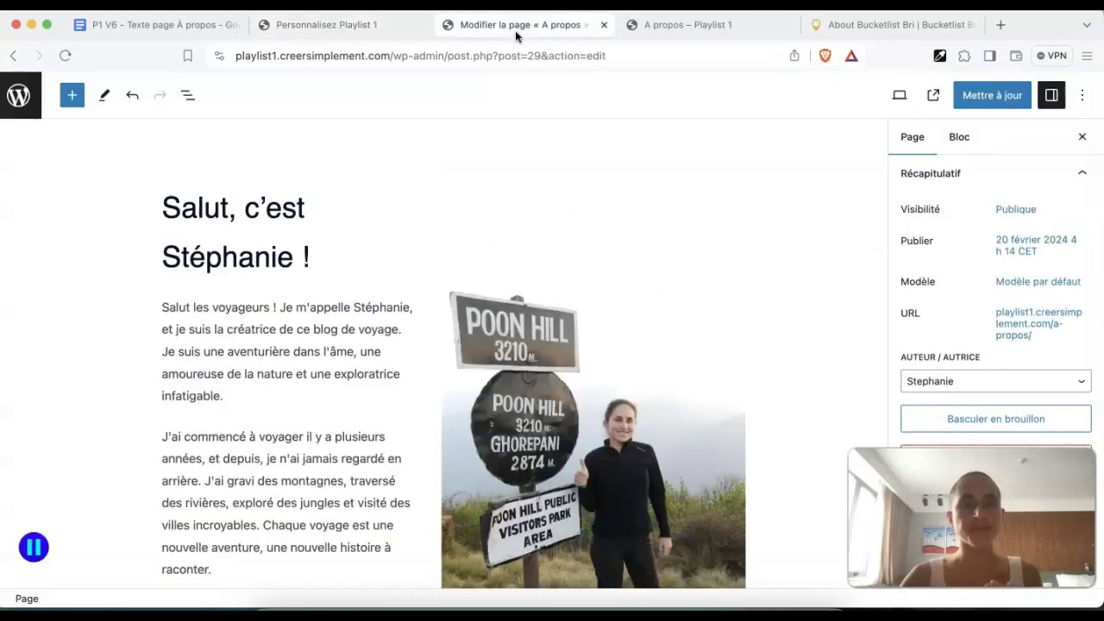
{"action": "left_click", "coordinate": [900, 95]}
{"action": "left_click", "coordinate": [822, 245]}
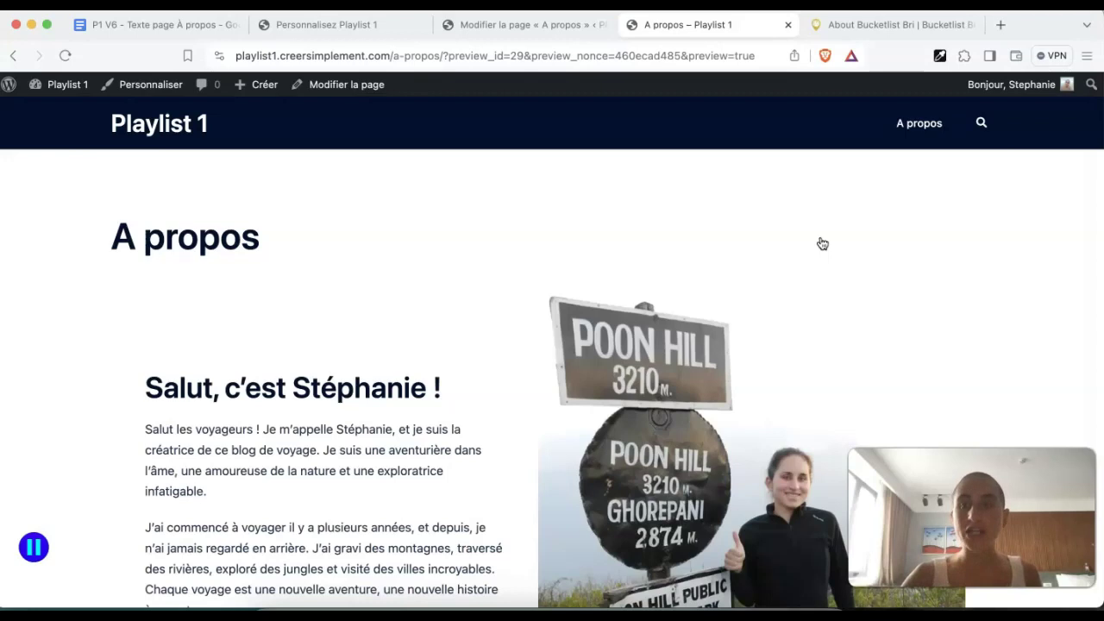
{"action": "scroll", "coordinate": [822, 244], "scroll_direction": "down", "scroll_amount": 5}
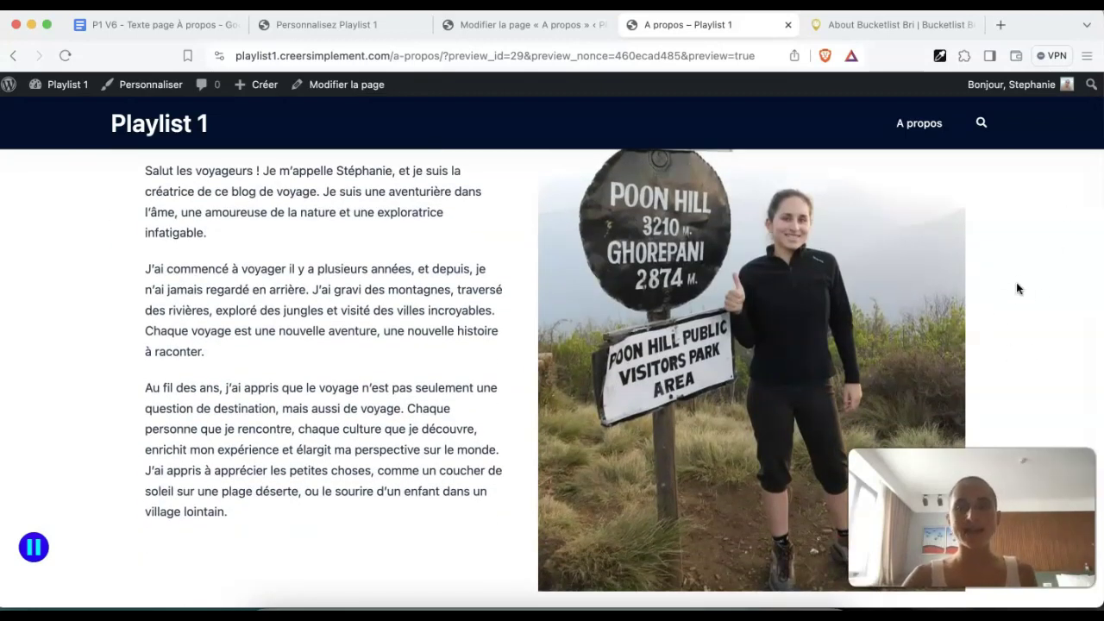
{"action": "scroll", "coordinate": [783, 308], "scroll_direction": "up", "scroll_amount": 2}
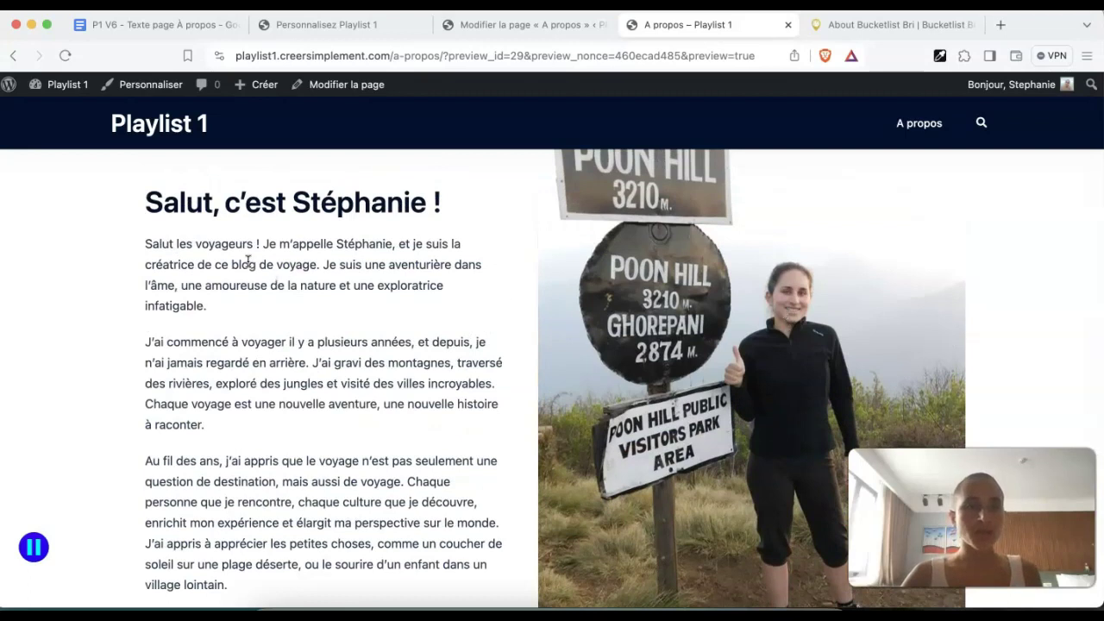
In the site-wide Typographie settings for Corps, set the desktop font size to 18 and publish the change
{"action": "left_click", "coordinate": [341, 28]}
{"action": "left_click", "coordinate": [18, 140]}
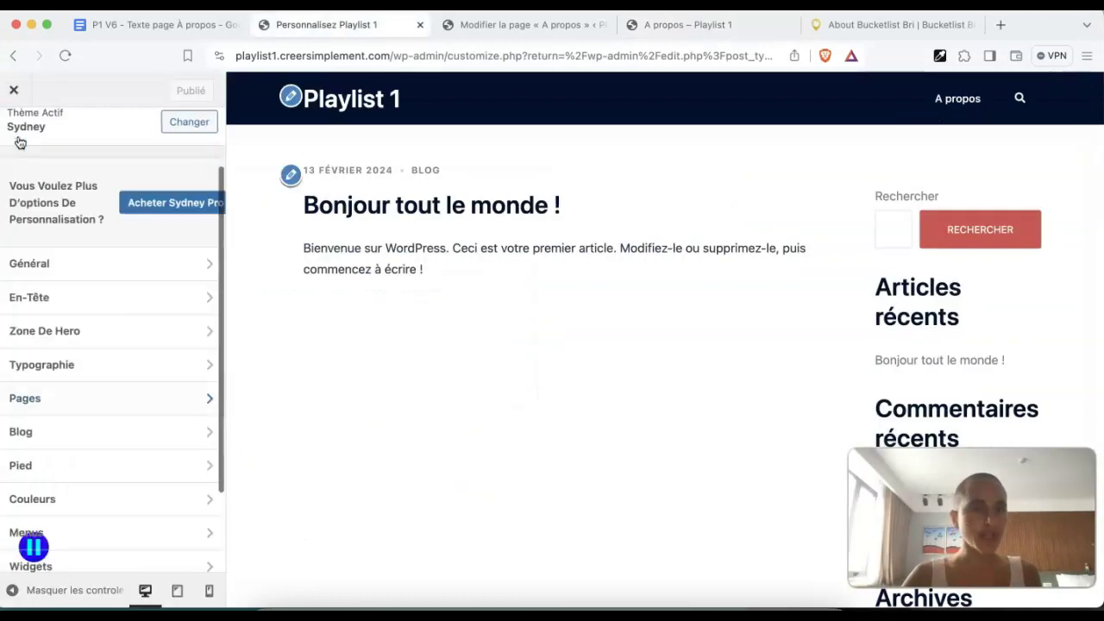
{"action": "left_click", "coordinate": [65, 369]}
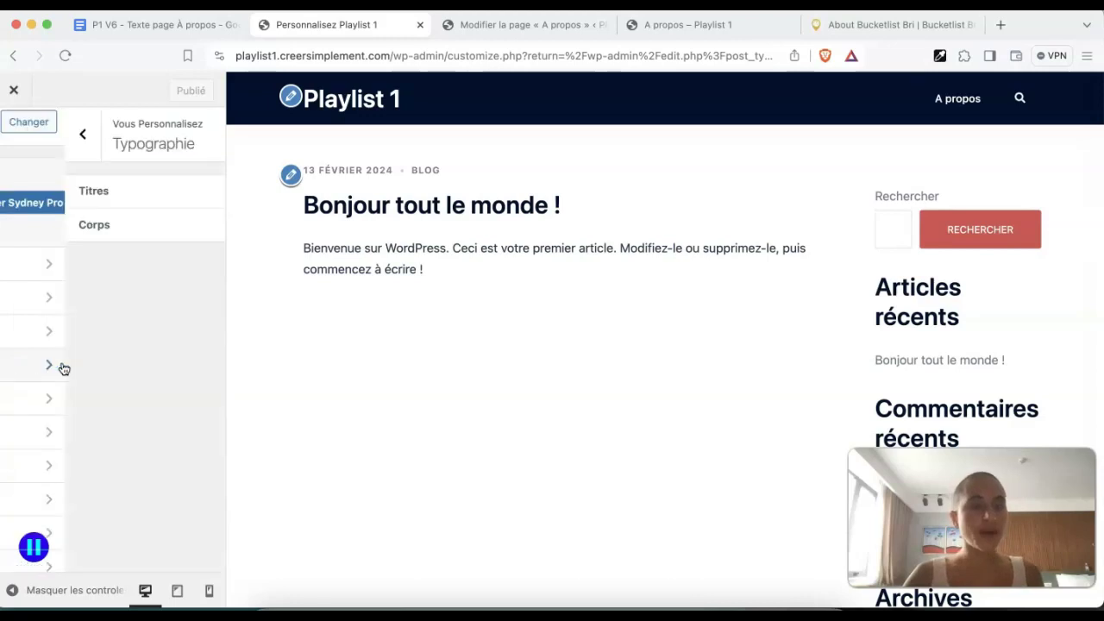
{"action": "left_click", "coordinate": [81, 226]}
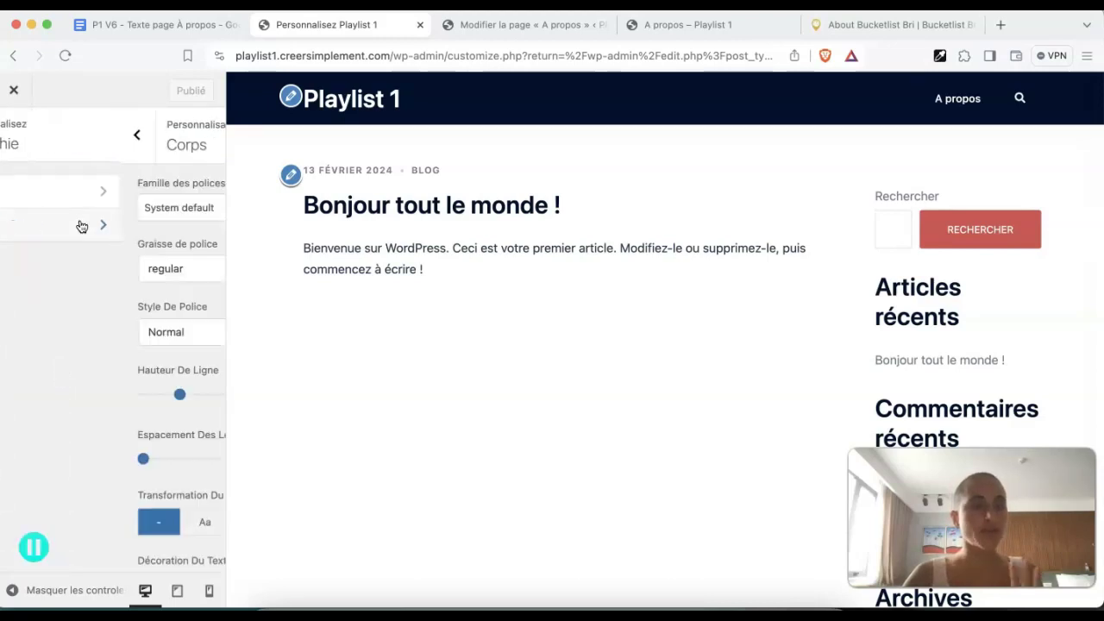
{"action": "scroll", "coordinate": [121, 402], "scroll_direction": "down", "scroll_amount": 1}
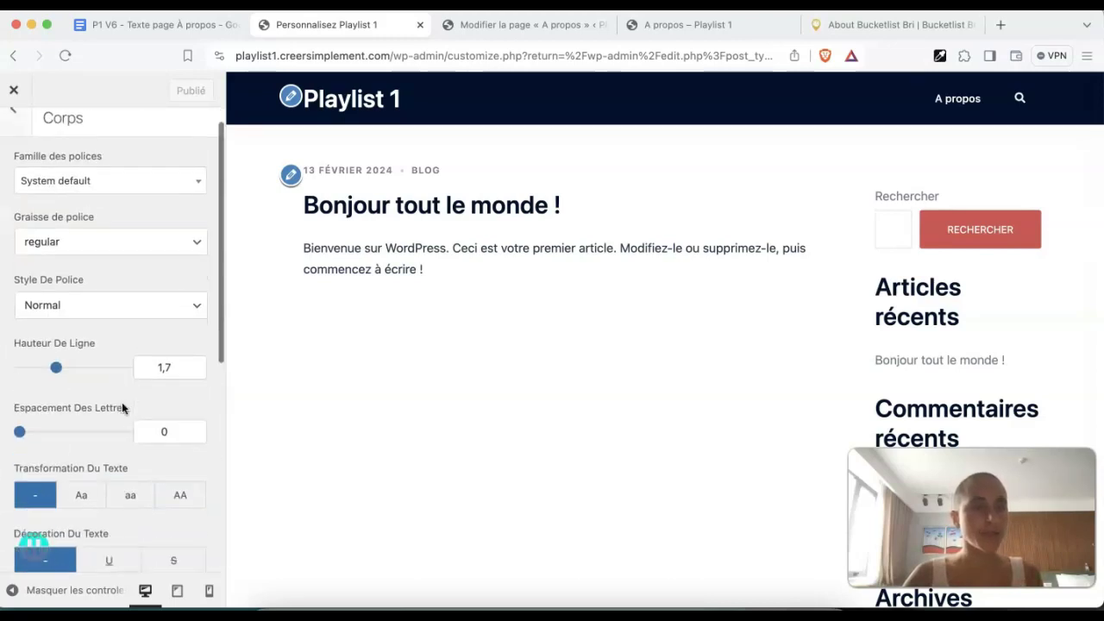
{"action": "scroll", "coordinate": [112, 279], "scroll_direction": "down", "scroll_amount": 5}
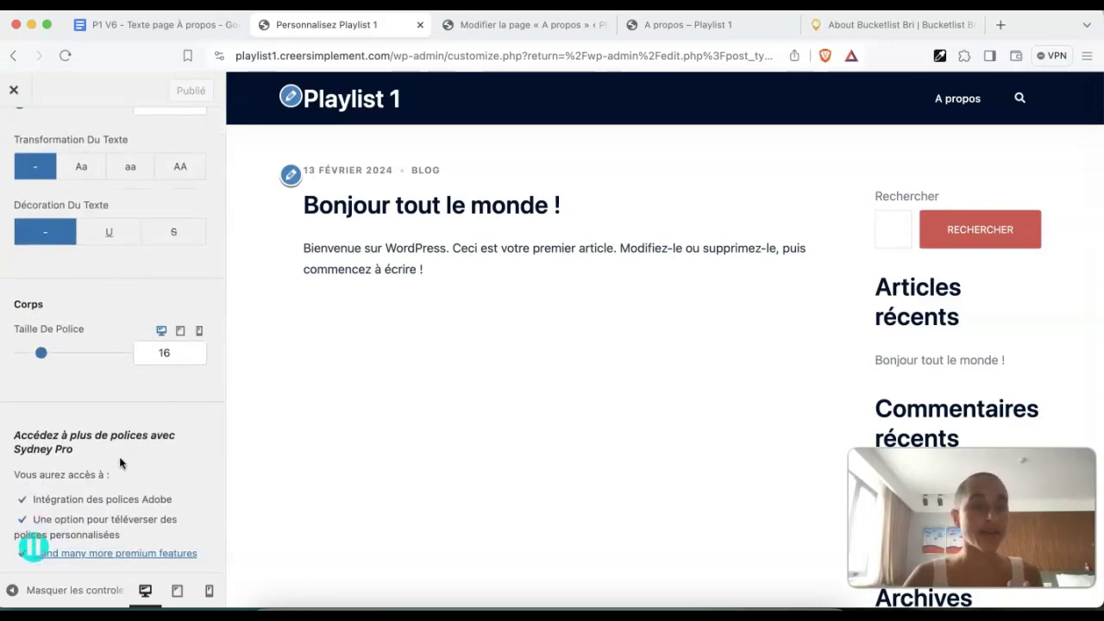
{"action": "left_click", "coordinate": [193, 350]}
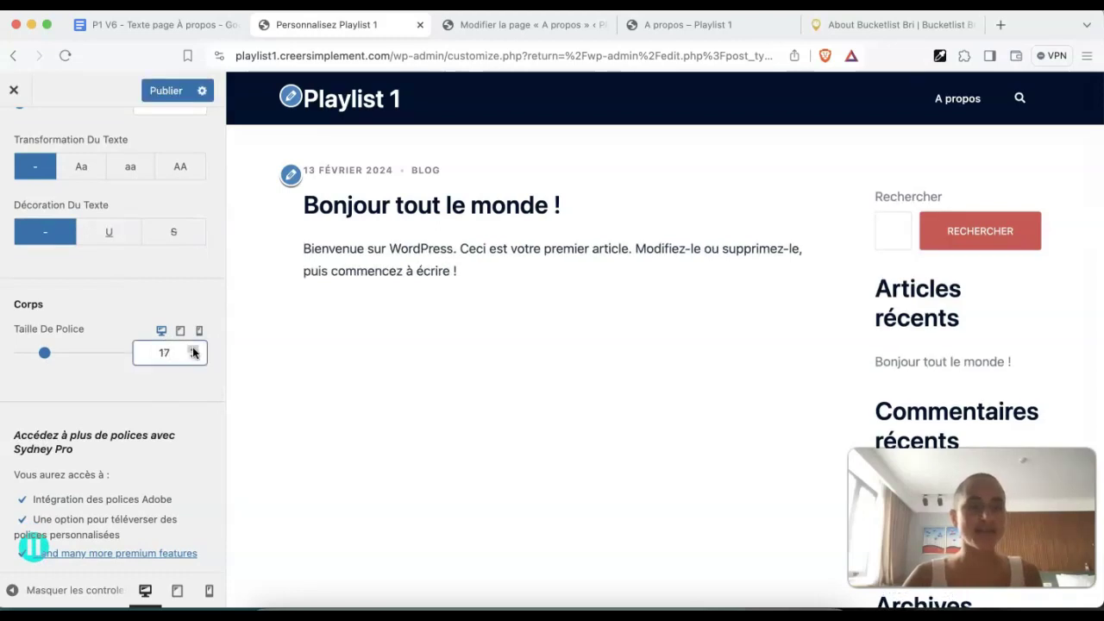
{"action": "left_click", "coordinate": [193, 350]}
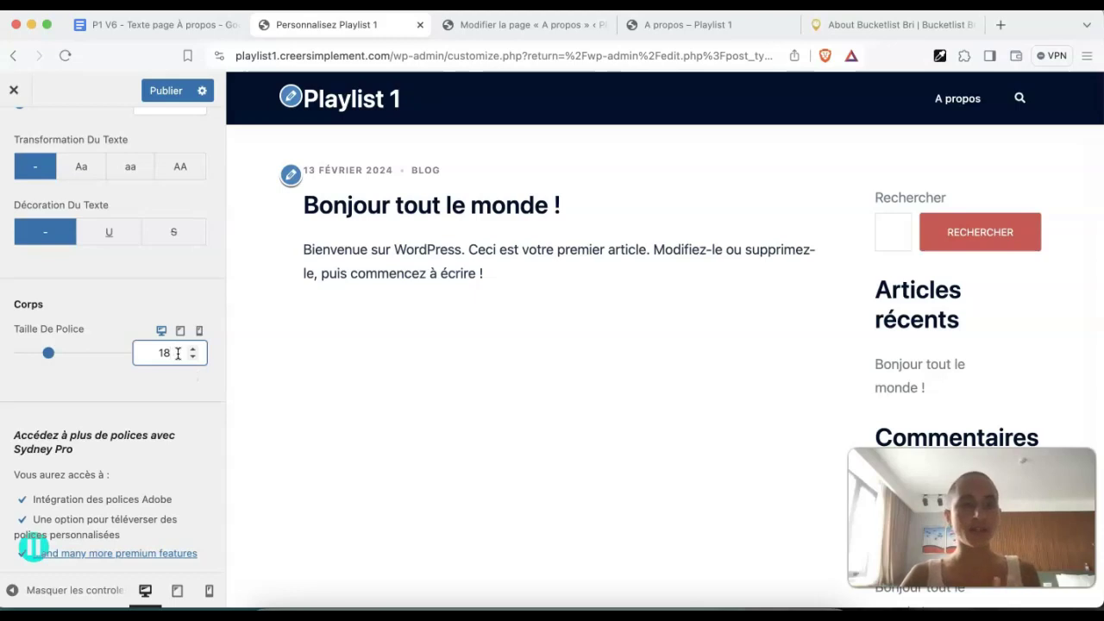
{"action": "left_click", "coordinate": [167, 91]}
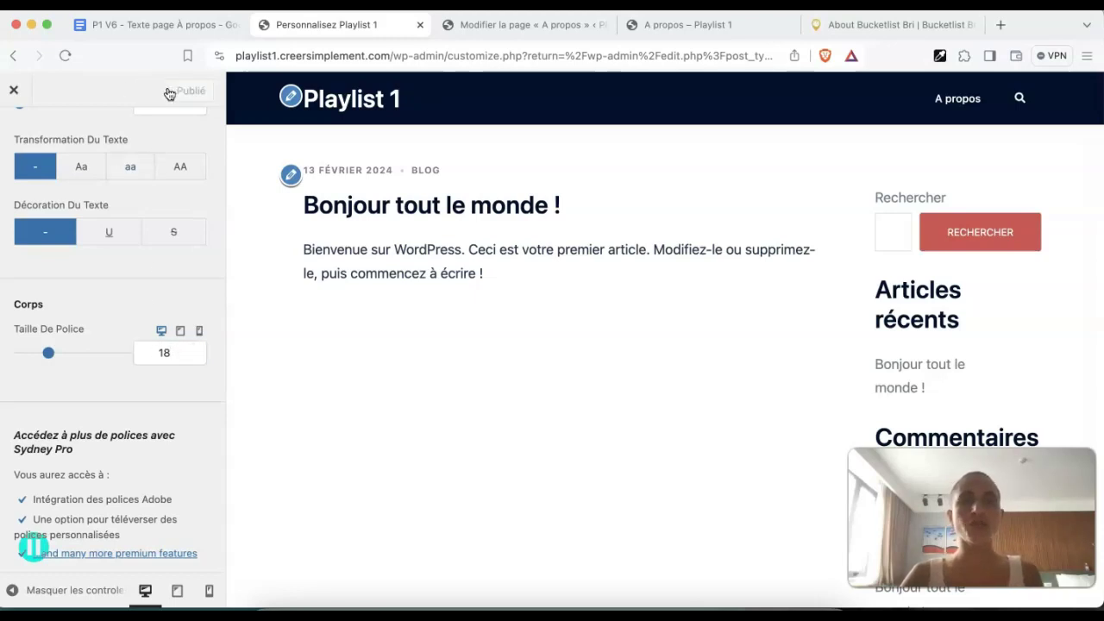
Regenerate the A propos preview in a new tab and review the body text beside the photo
{"action": "left_click", "coordinate": [522, 32]}
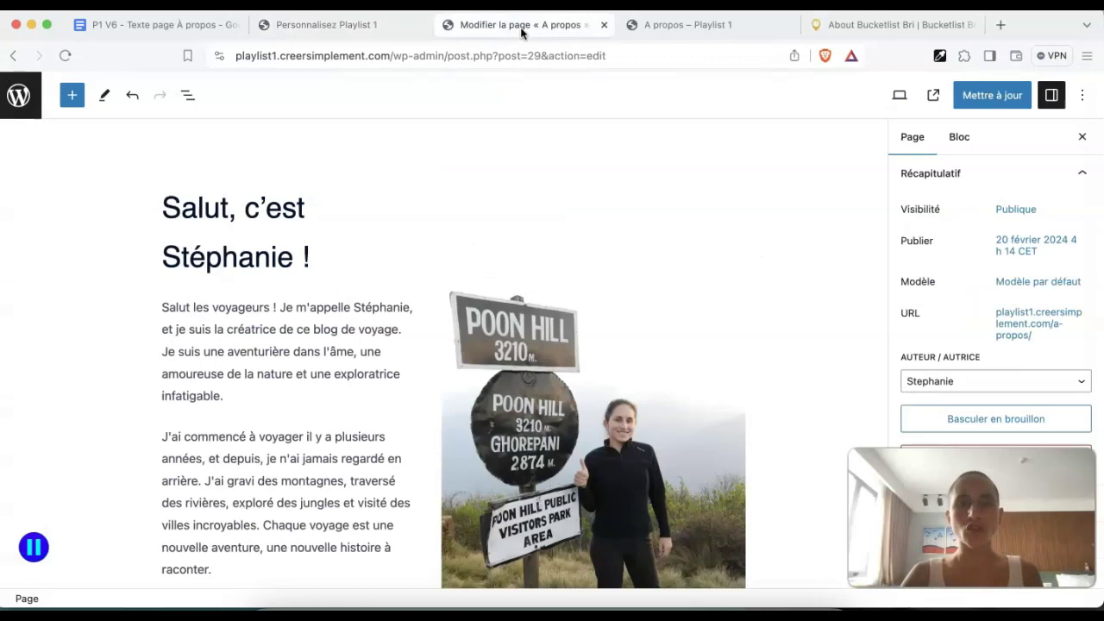
{"action": "left_click", "coordinate": [900, 96]}
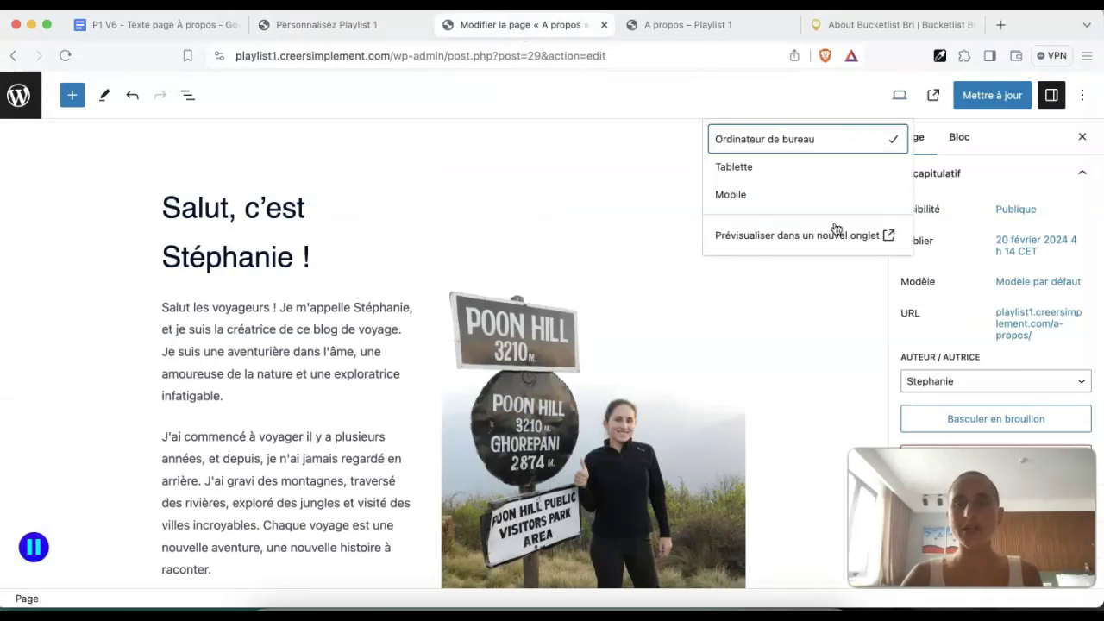
{"action": "left_click", "coordinate": [834, 232]}
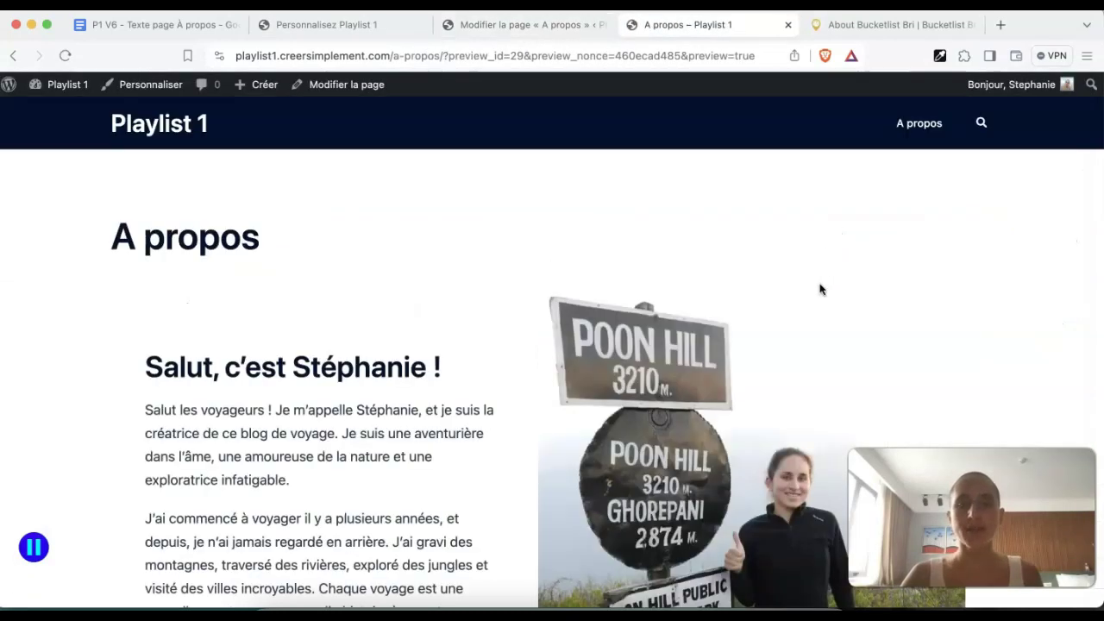
{"action": "scroll", "coordinate": [821, 289], "scroll_direction": "down", "scroll_amount": 5}
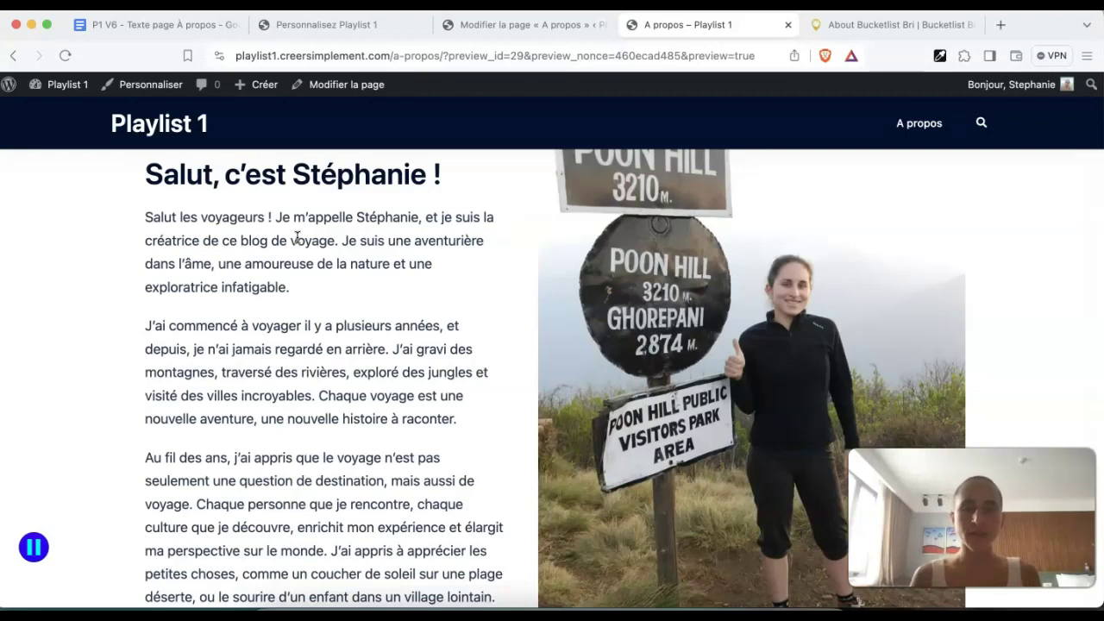
{"action": "scroll", "coordinate": [297, 237], "scroll_direction": "up", "scroll_amount": 4}
{"action": "scroll", "coordinate": [297, 237], "scroll_direction": "down", "scroll_amount": 5}
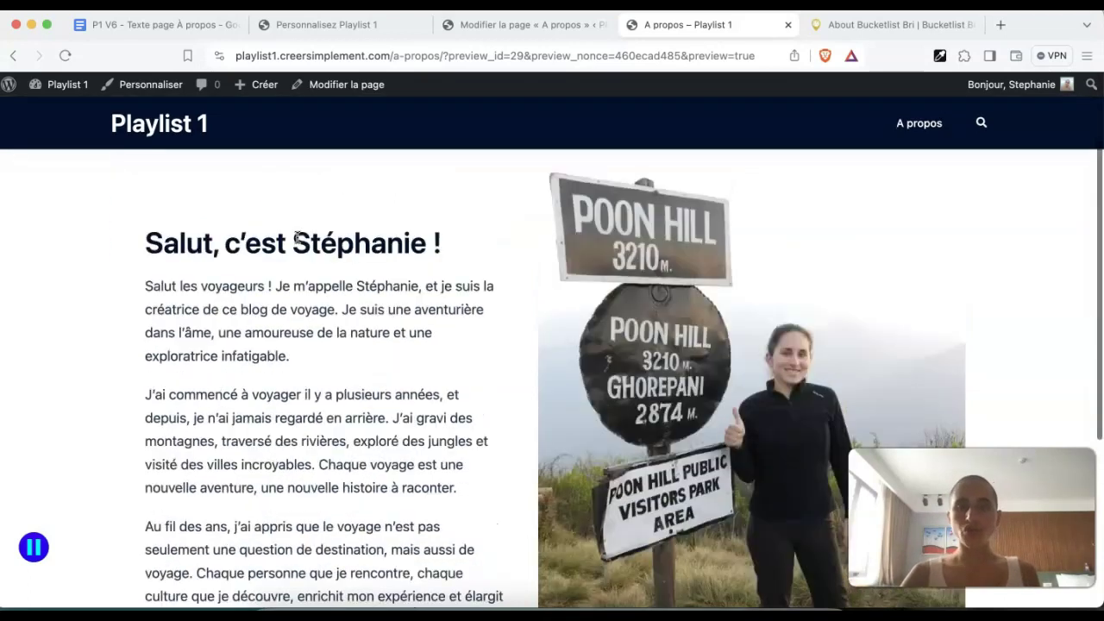
{"action": "scroll", "coordinate": [297, 237], "scroll_direction": "down", "scroll_amount": 4}
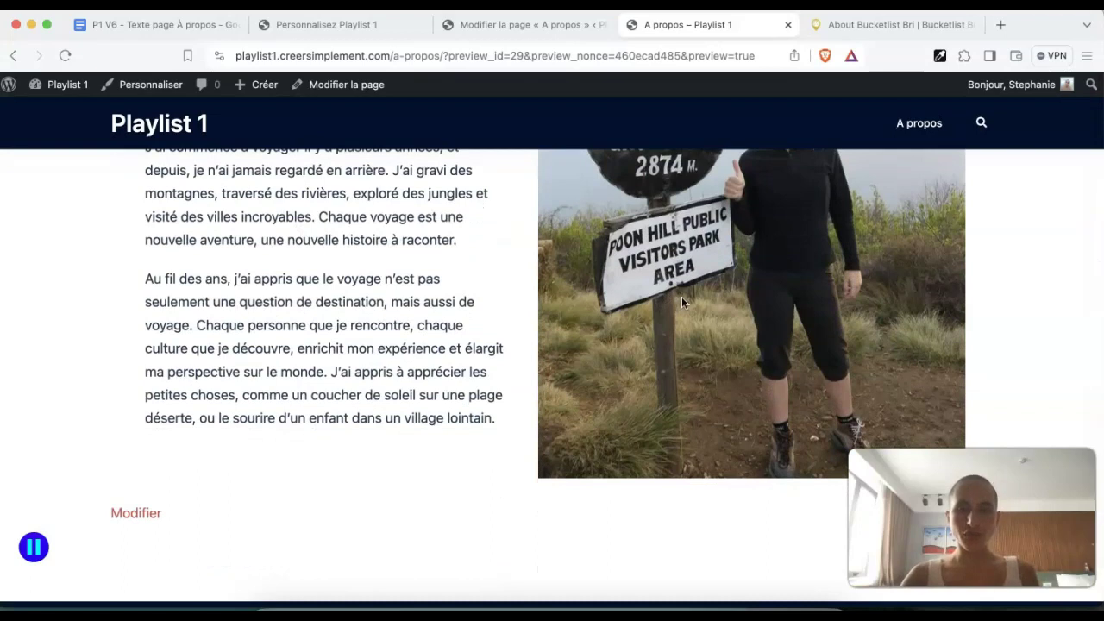
{"action": "scroll", "coordinate": [681, 296], "scroll_direction": "up", "scroll_amount": 2}
Compare the text and image proportions of the Bucketlist Bri about page with the A propos preview
{"action": "left_click", "coordinate": [868, 25]}
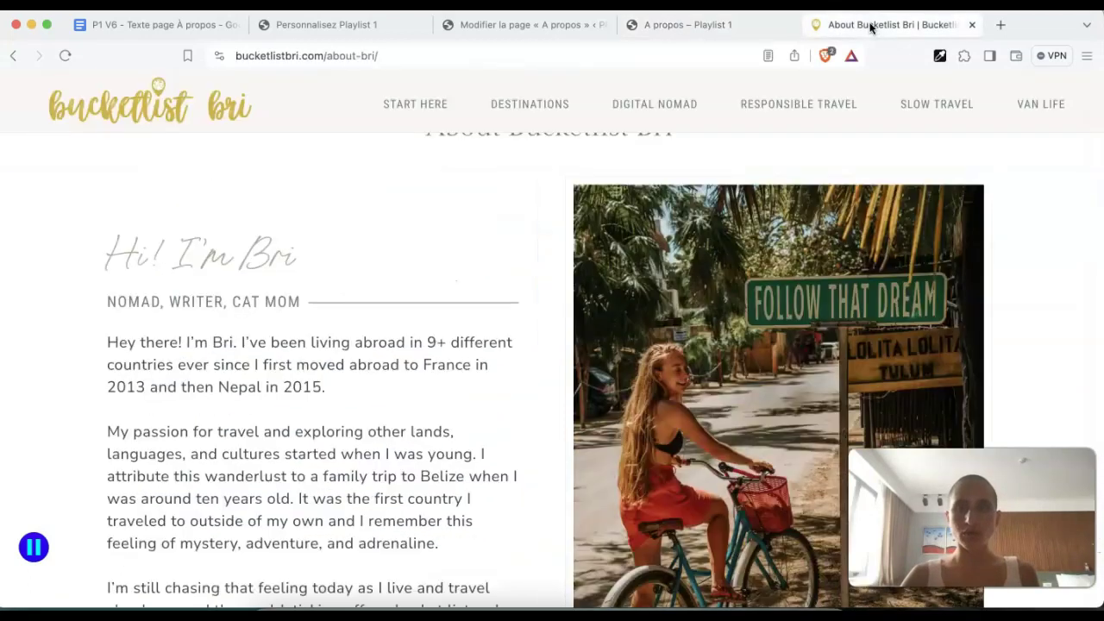
{"action": "scroll", "coordinate": [802, 260], "scroll_direction": "down", "scroll_amount": 3}
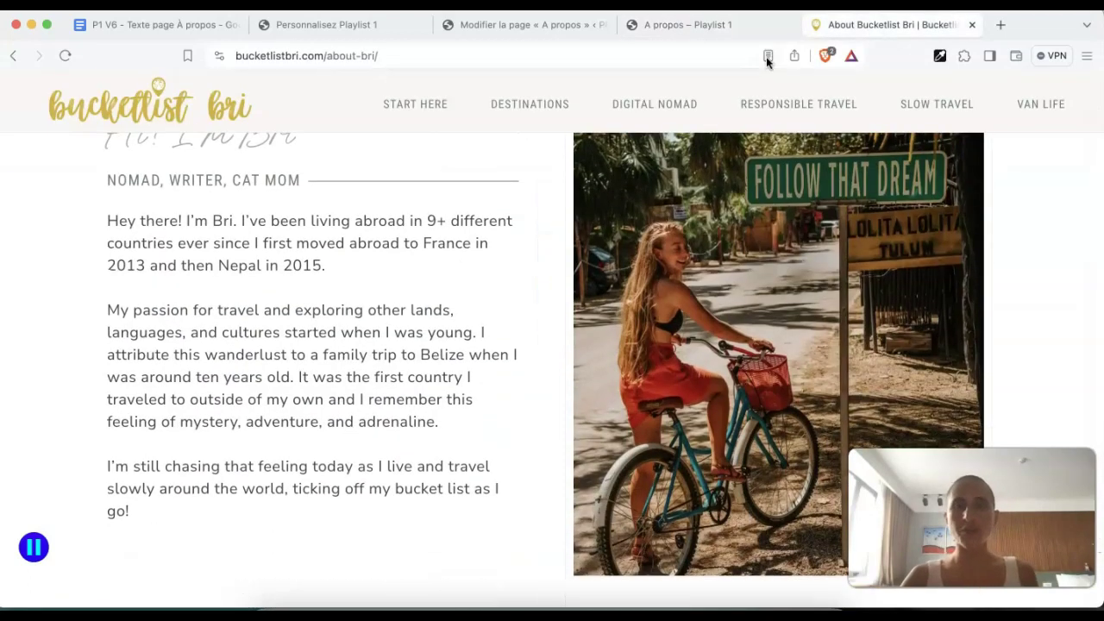
{"action": "left_click", "coordinate": [731, 32]}
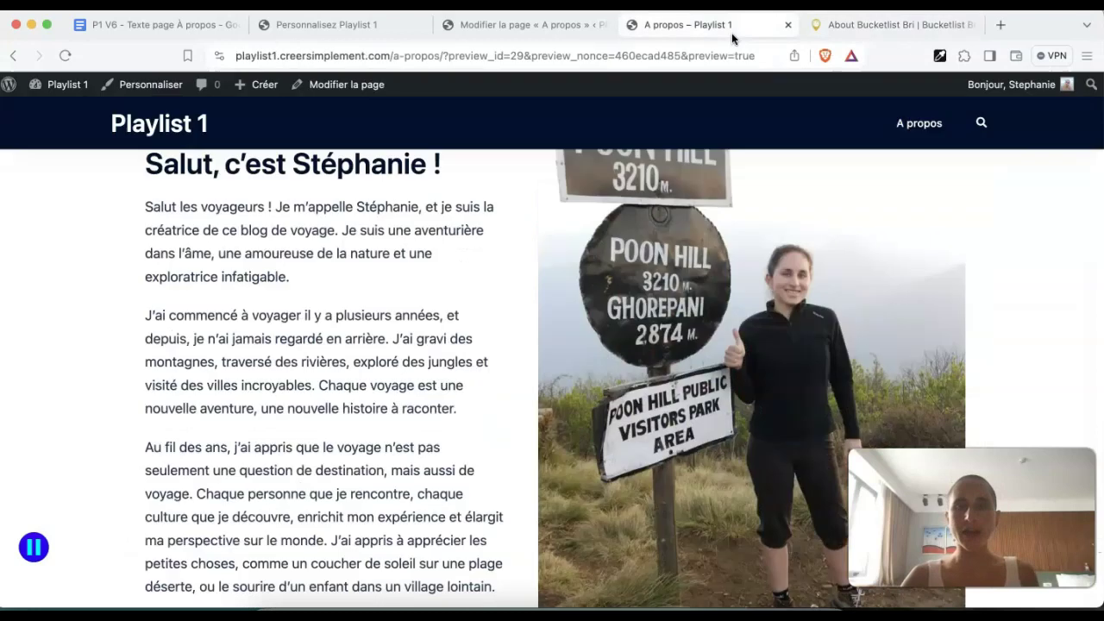
{"action": "left_click", "coordinate": [325, 34]}
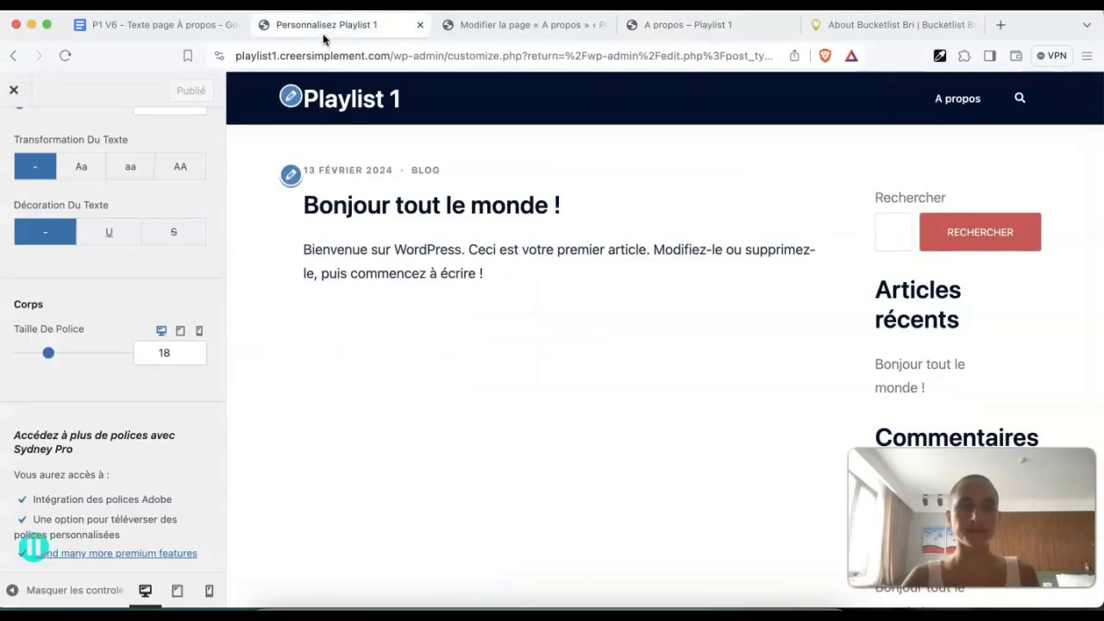
Set the A propos Média & texte block's media width to 45 and preview the page in a new tab
{"action": "left_click", "coordinate": [535, 32]}
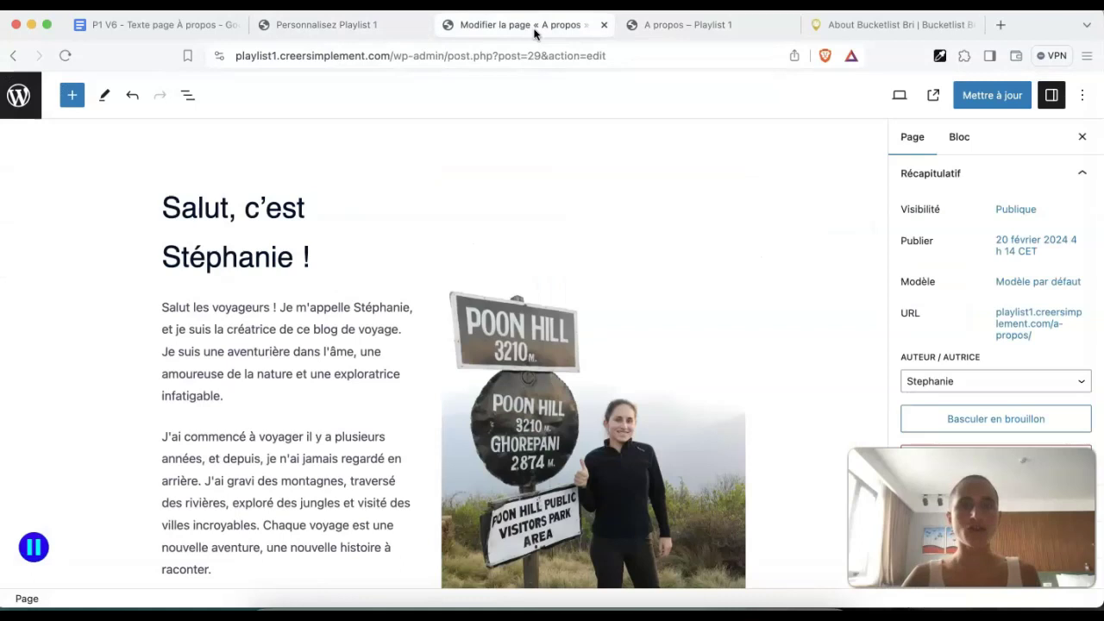
{"action": "left_click", "coordinate": [580, 376]}
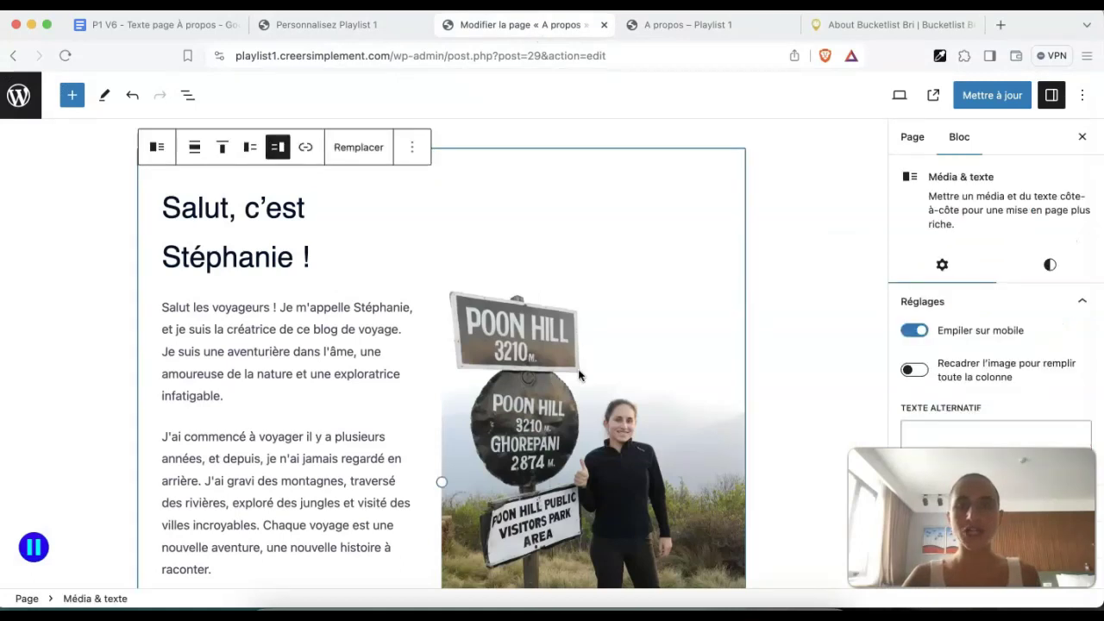
{"action": "scroll", "coordinate": [579, 376], "scroll_direction": "down", "scroll_amount": 5}
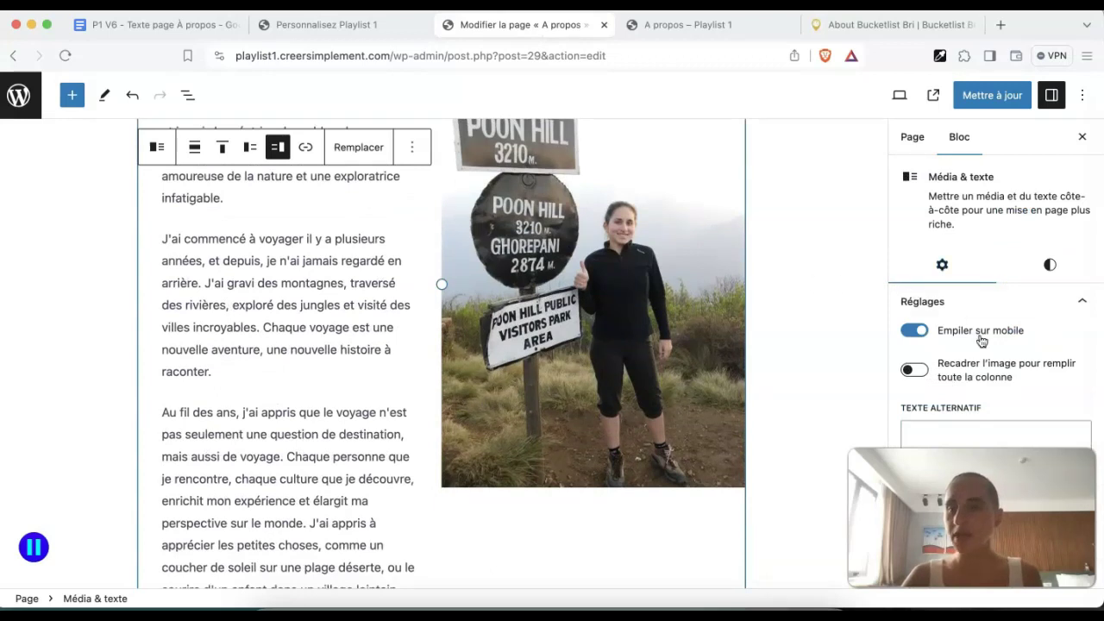
{"action": "scroll", "coordinate": [981, 341], "scroll_direction": "down", "scroll_amount": 5}
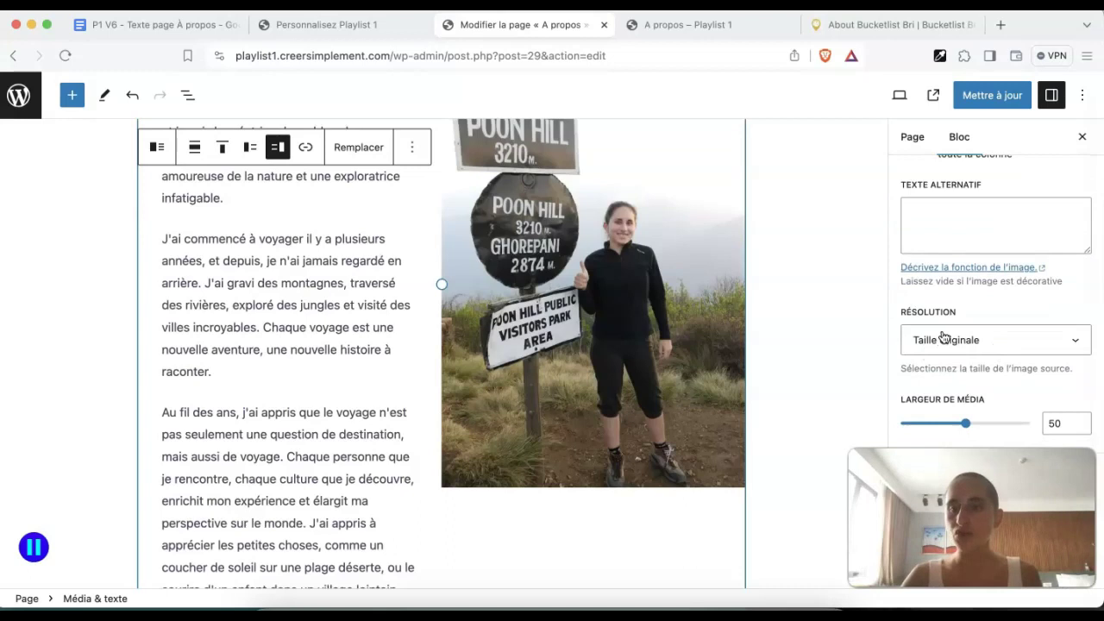
{"action": "left_click", "coordinate": [1056, 423]}
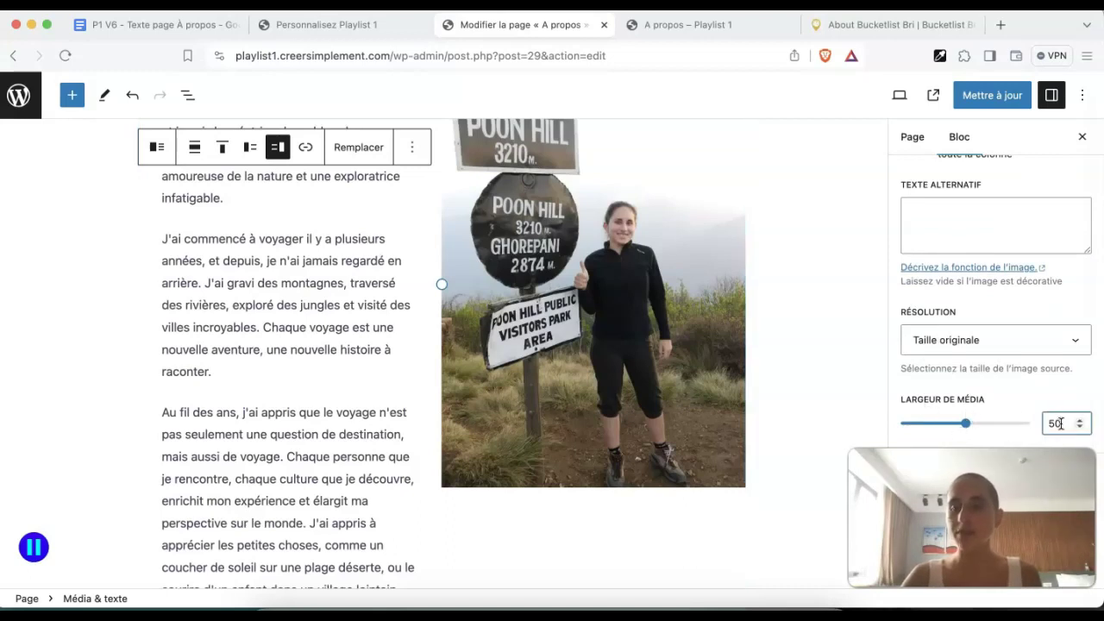
{"action": "type", "text": "45"}
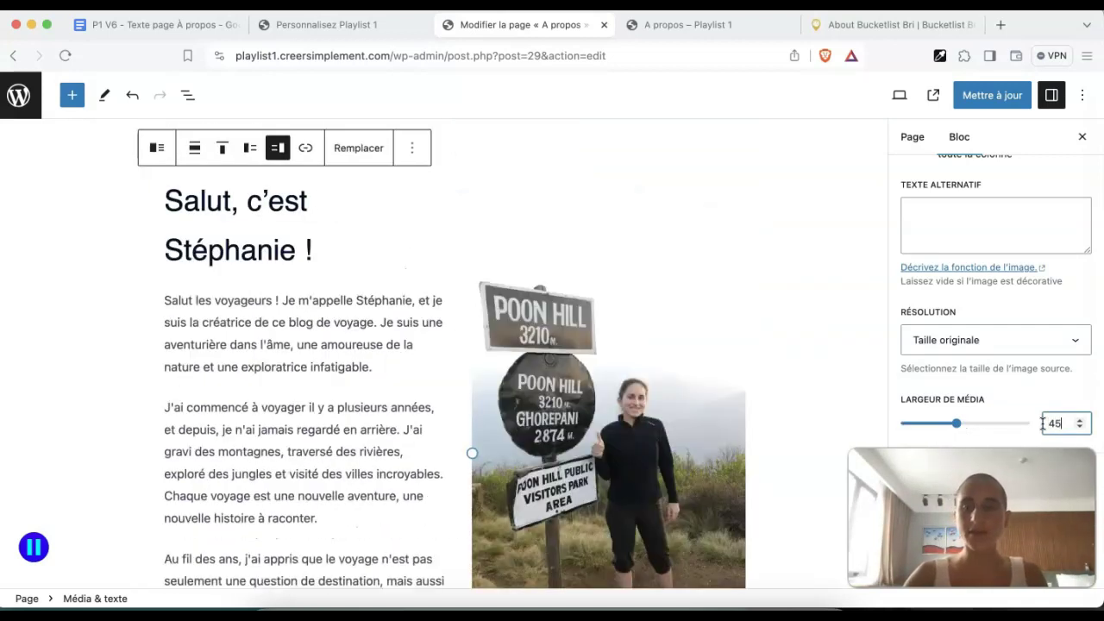
{"action": "left_click", "coordinate": [900, 95]}
{"action": "left_click", "coordinate": [816, 236]}
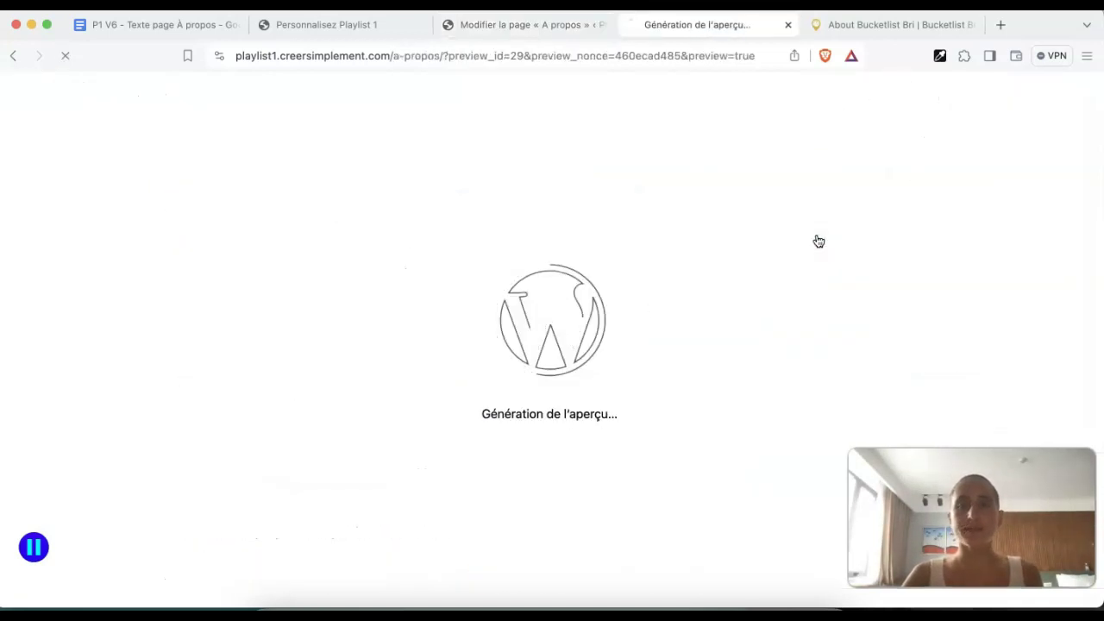
Review the full introduction in the A propos preview, checking the text and photo proportions
{"action": "scroll", "coordinate": [819, 242], "scroll_direction": "down", "scroll_amount": 3}
{"action": "scroll", "coordinate": [816, 239], "scroll_direction": "down", "scroll_amount": 2}
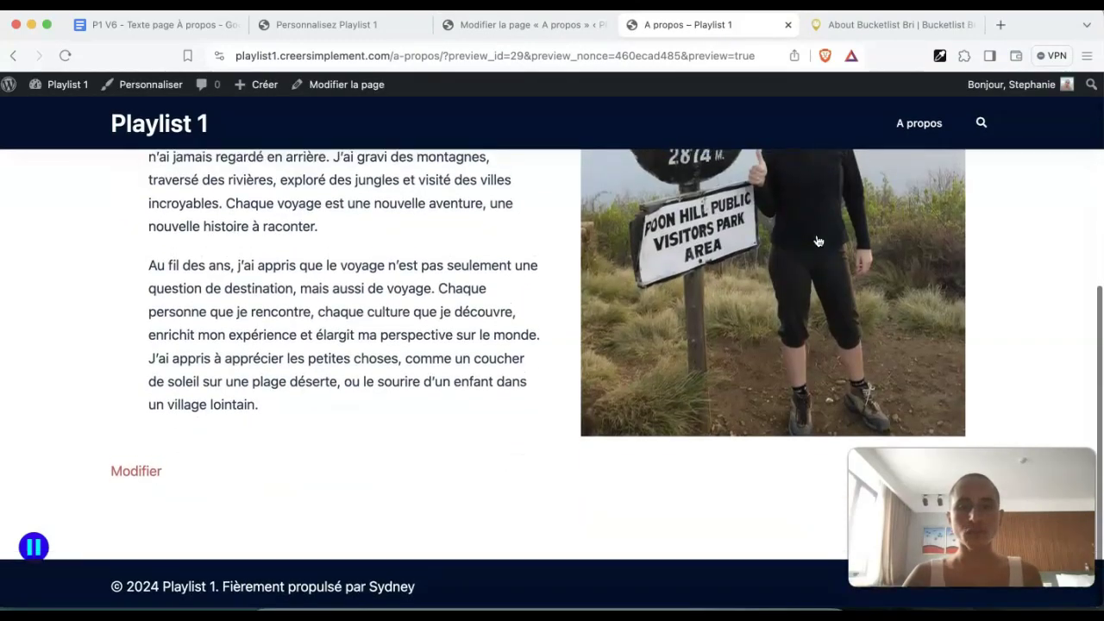
{"action": "scroll", "coordinate": [817, 239], "scroll_direction": "up", "scroll_amount": 5}
{"action": "scroll", "coordinate": [816, 239], "scroll_direction": "down", "scroll_amount": 5}
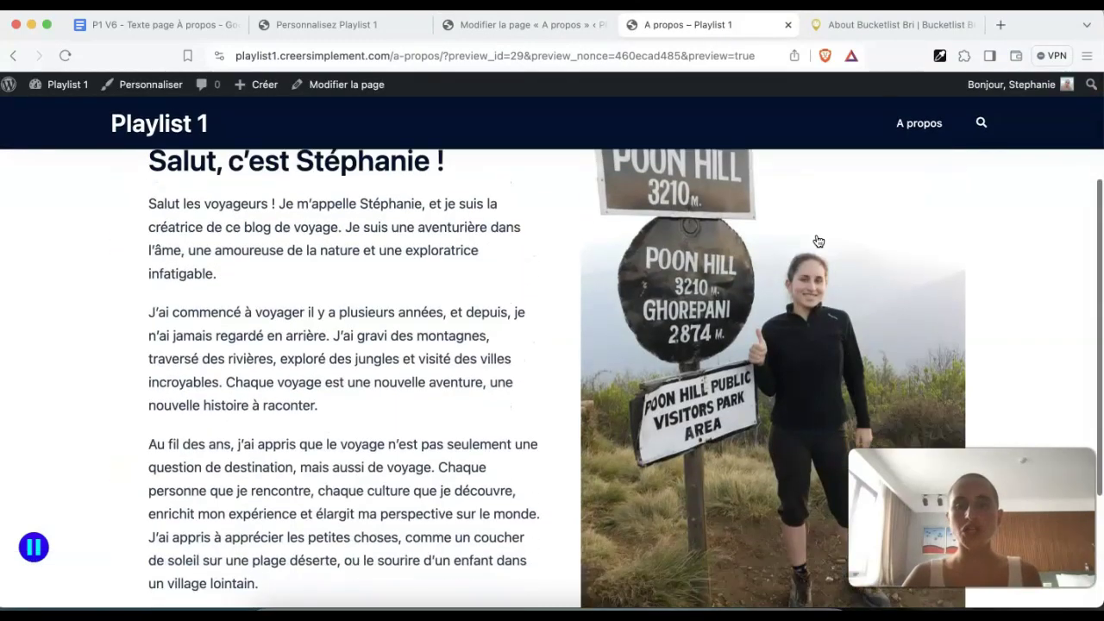
Save the A propos page changes in the page editor and check the end of the introduction block
{"action": "left_click", "coordinate": [499, 23]}
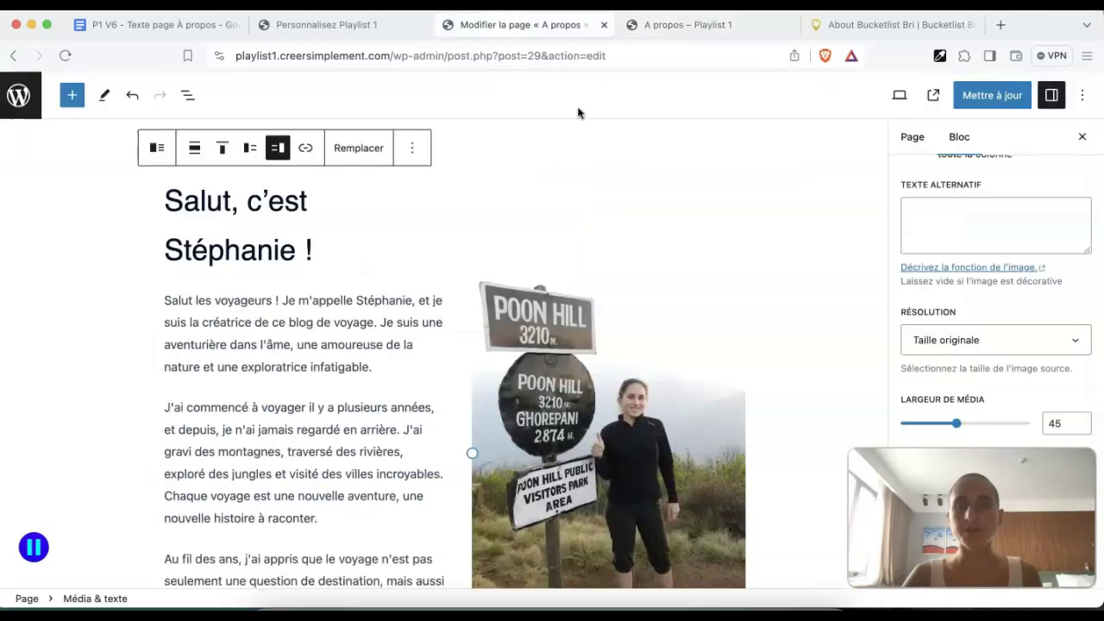
{"action": "left_click", "coordinate": [984, 97]}
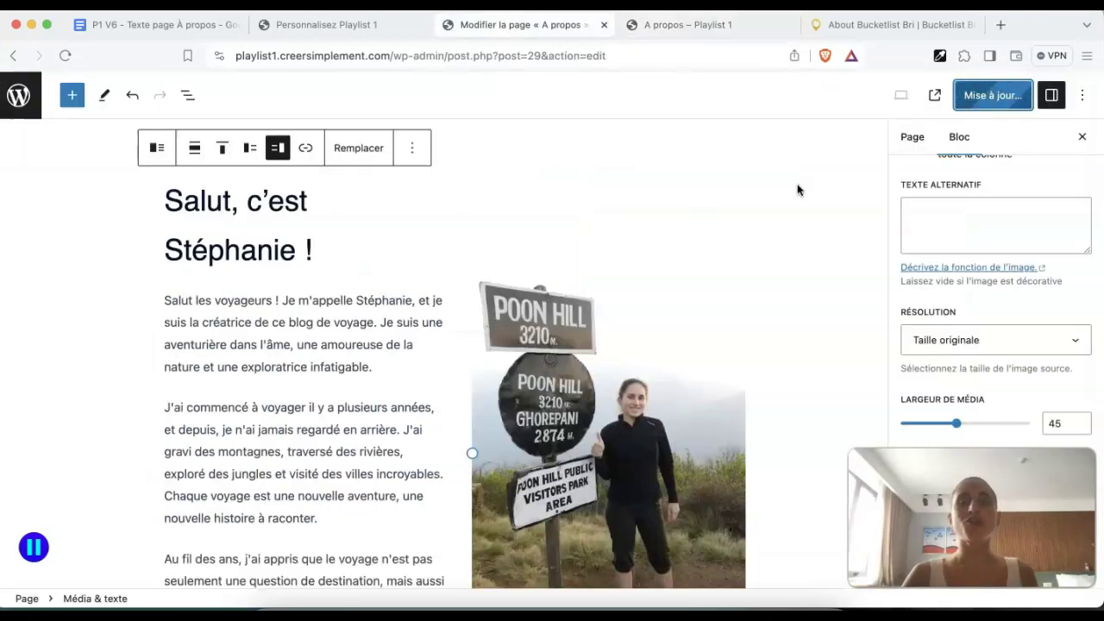
{"action": "scroll", "coordinate": [679, 231], "scroll_direction": "down", "scroll_amount": 2}
{"action": "scroll", "coordinate": [678, 231], "scroll_direction": "down", "scroll_amount": 3}
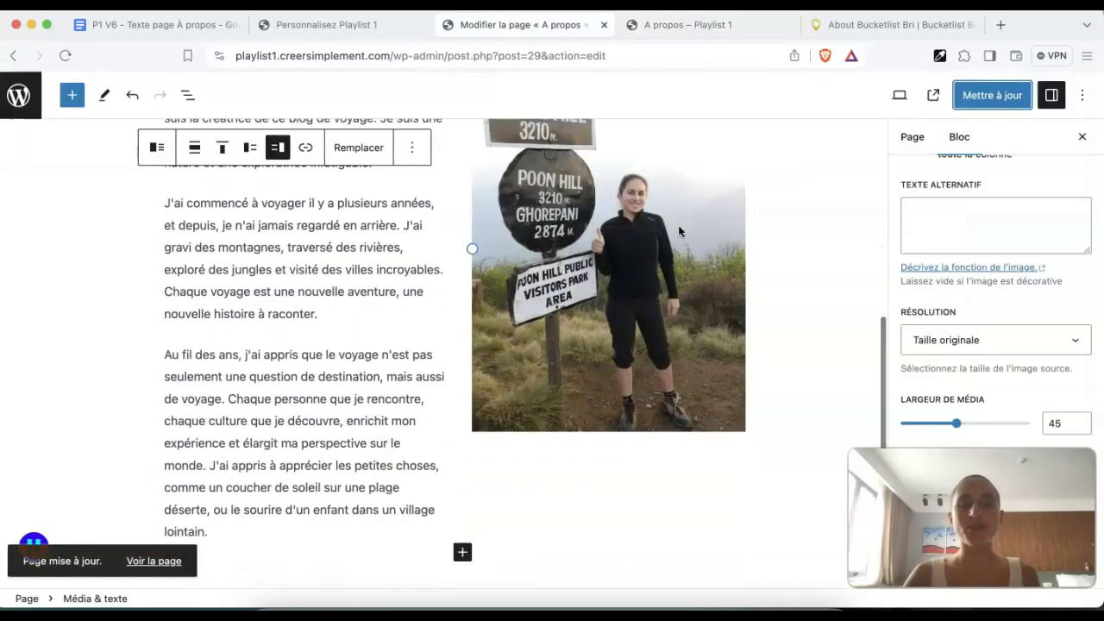
Examine the "Want to work with me?" call-to-action section below the introduction on the Bucketlist Bri about page
{"action": "left_click", "coordinate": [833, 25]}
{"action": "scroll", "coordinate": [590, 339], "scroll_direction": "up", "scroll_amount": 2}
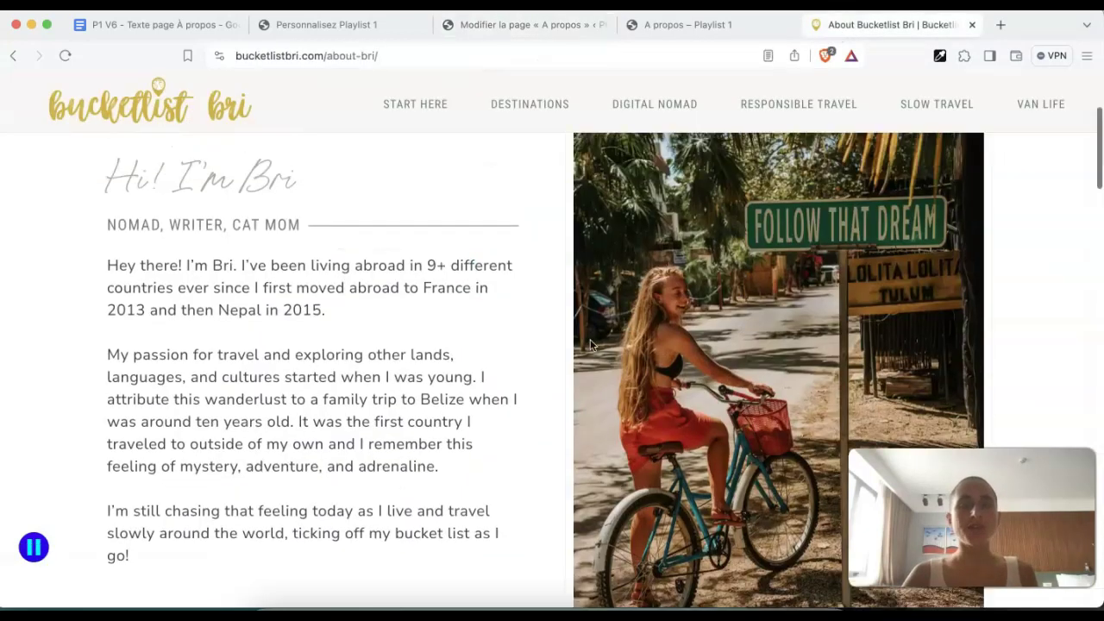
{"action": "scroll", "coordinate": [681, 406], "scroll_direction": "down", "scroll_amount": 5}
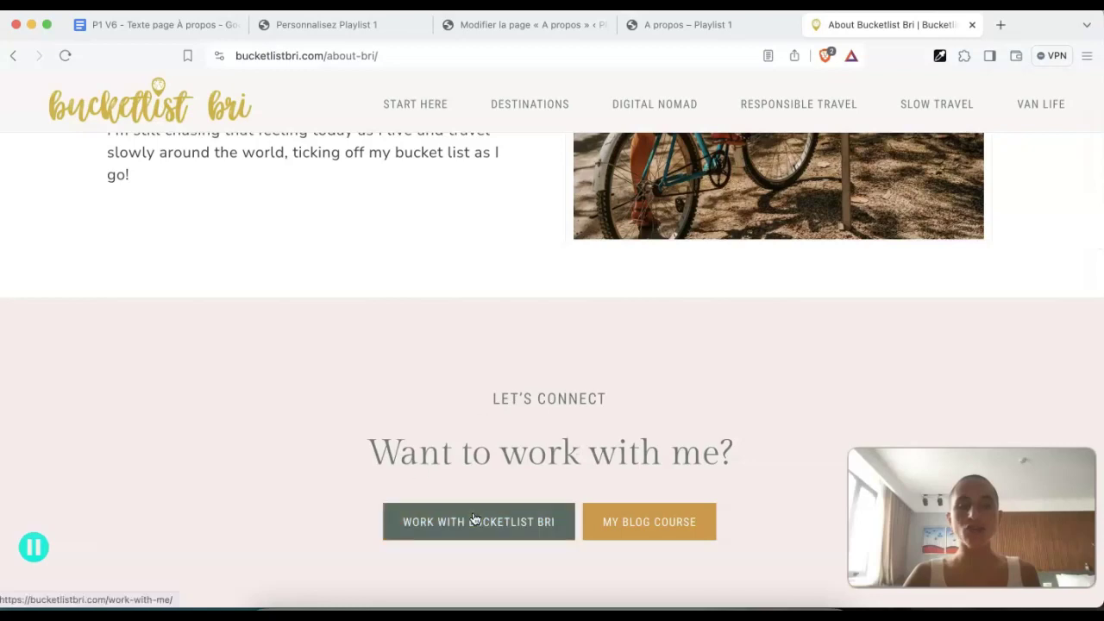
{"action": "scroll", "coordinate": [475, 519], "scroll_direction": "down", "scroll_amount": 1}
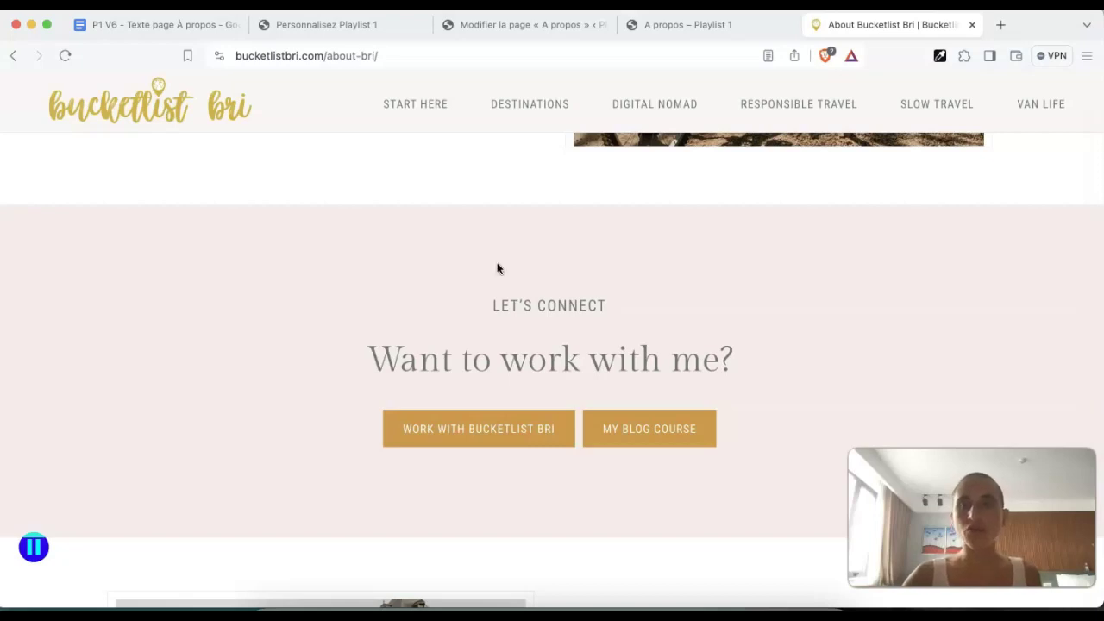
Sample the call-to-action section's pink background with the Compte-gouttes extension, select its HEX code #f7eeebff, and return to the A propos editor
{"action": "left_click", "coordinate": [965, 57]}
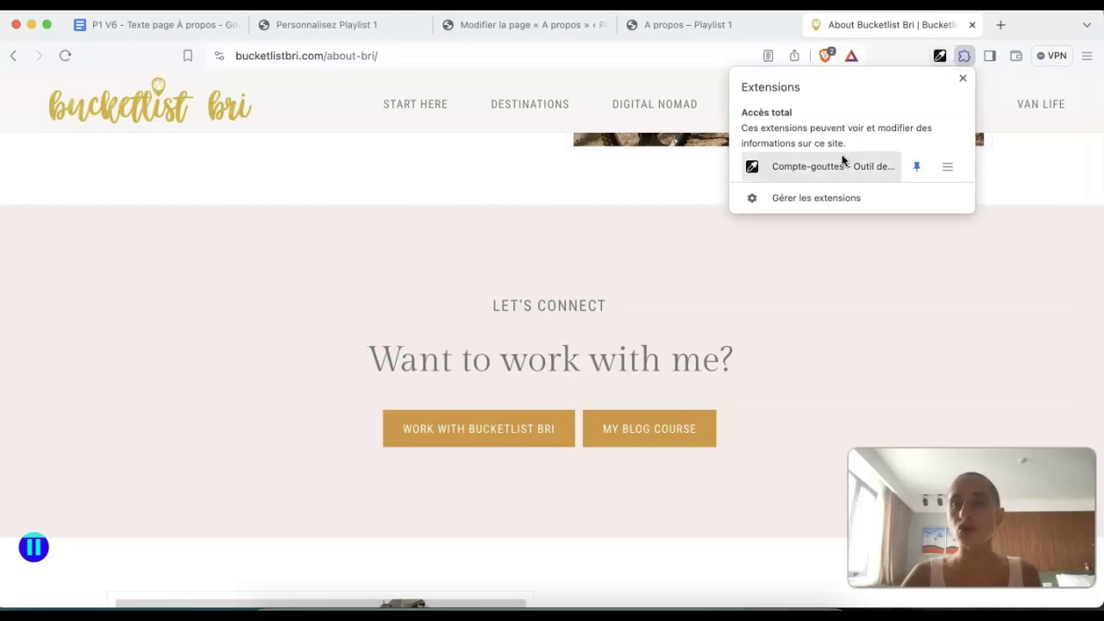
{"action": "left_click", "coordinate": [944, 57]}
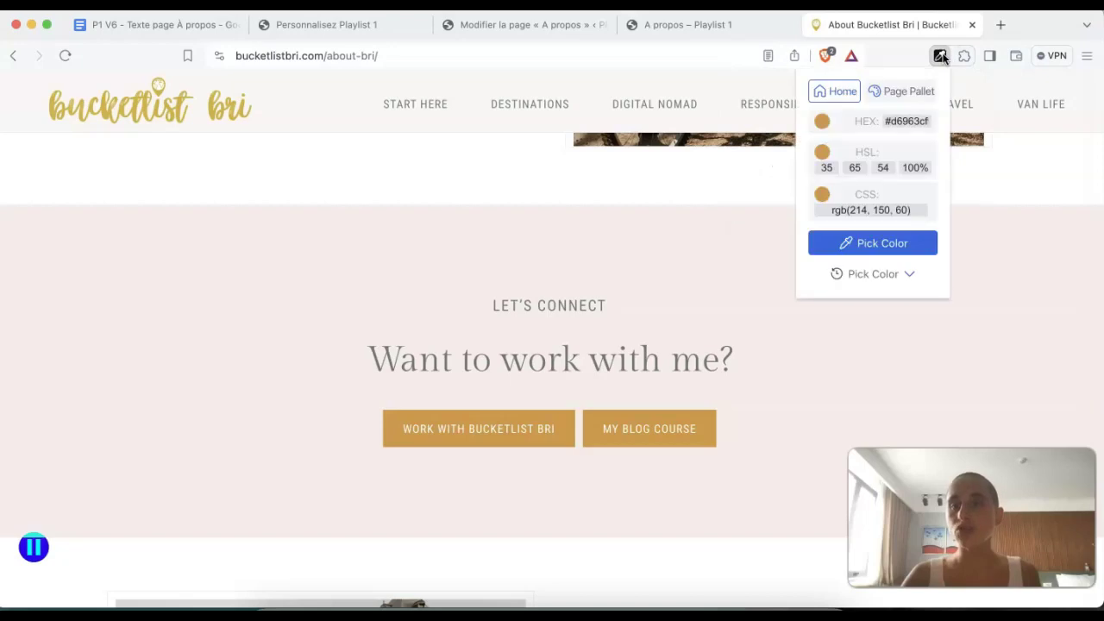
{"action": "left_click", "coordinate": [894, 249]}
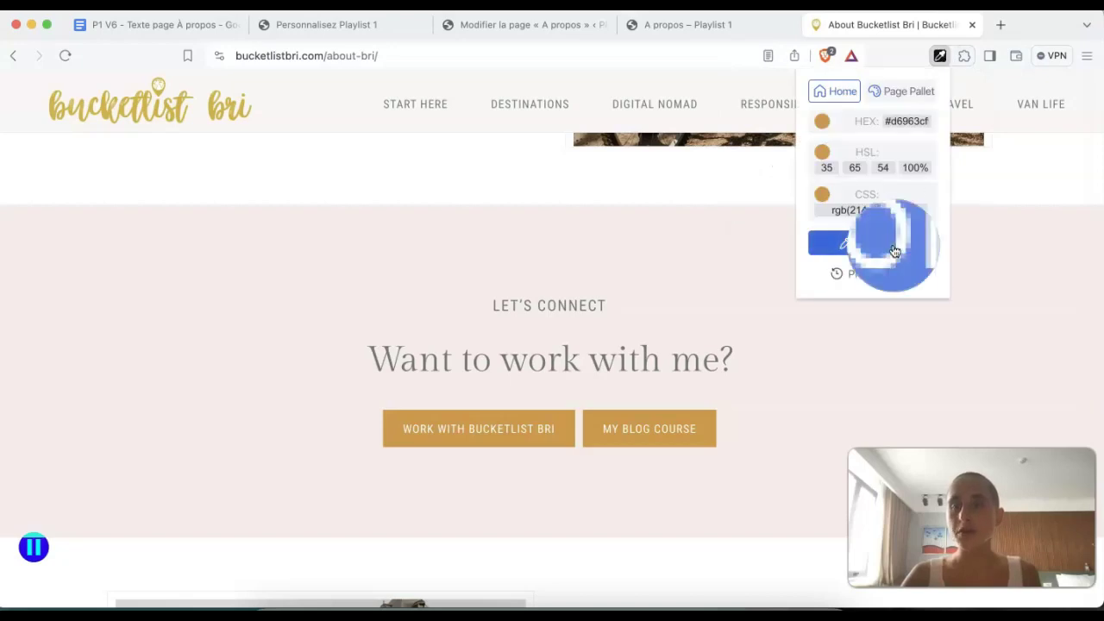
{"action": "left_click", "coordinate": [691, 296]}
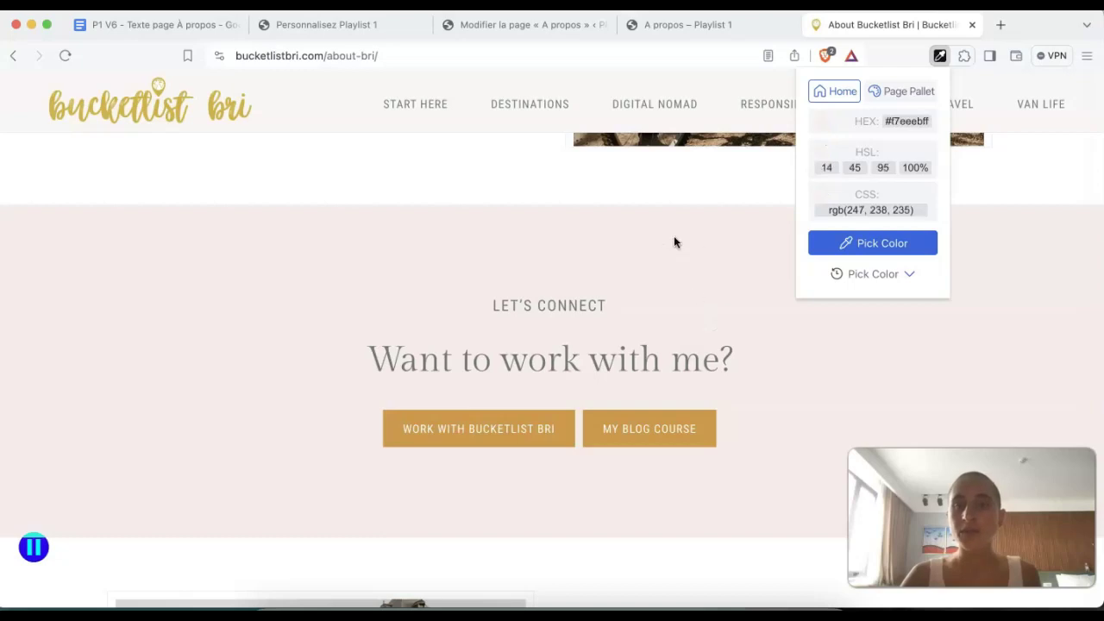
{"action": "scroll", "coordinate": [672, 238], "scroll_direction": "up", "scroll_amount": 2}
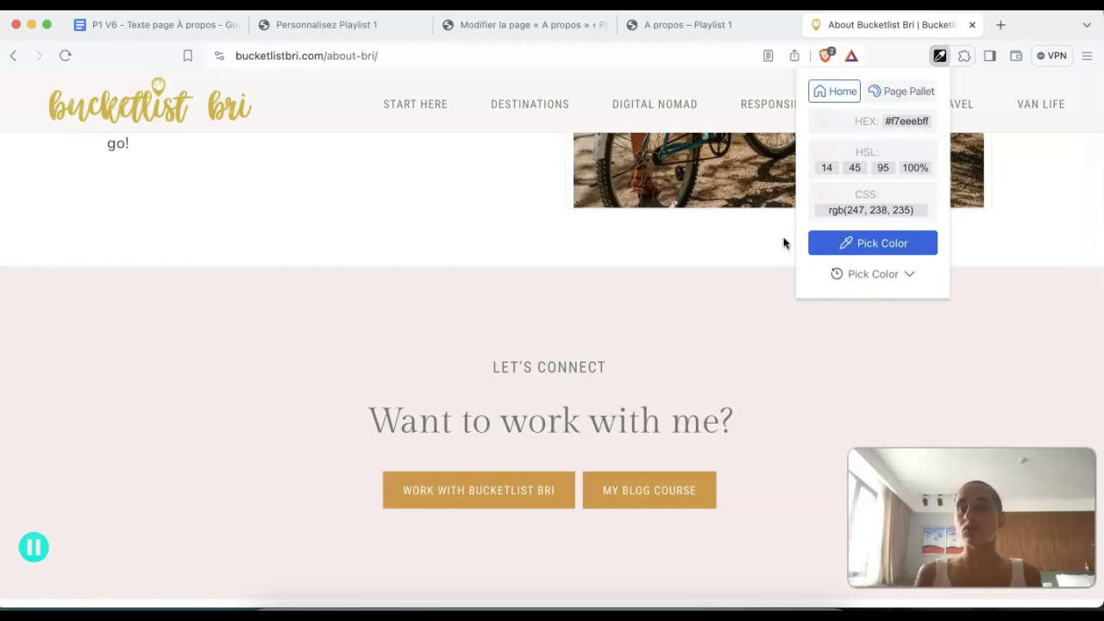
{"action": "double_click", "coordinate": [913, 121]}
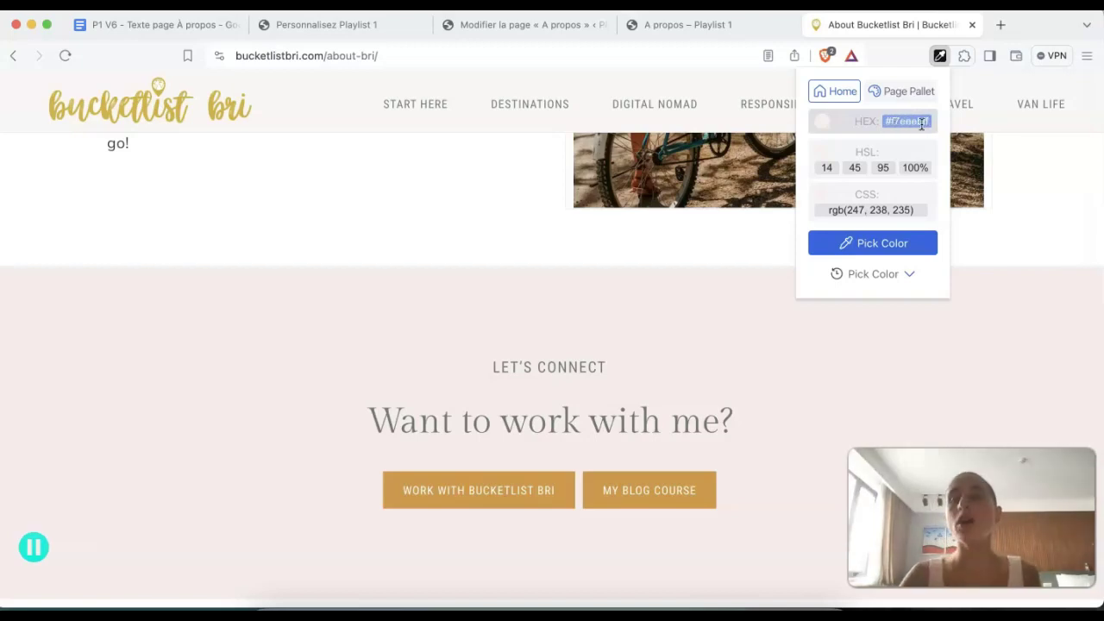
{"action": "left_click", "coordinate": [930, 127]}
{"action": "double_click", "coordinate": [929, 127]}
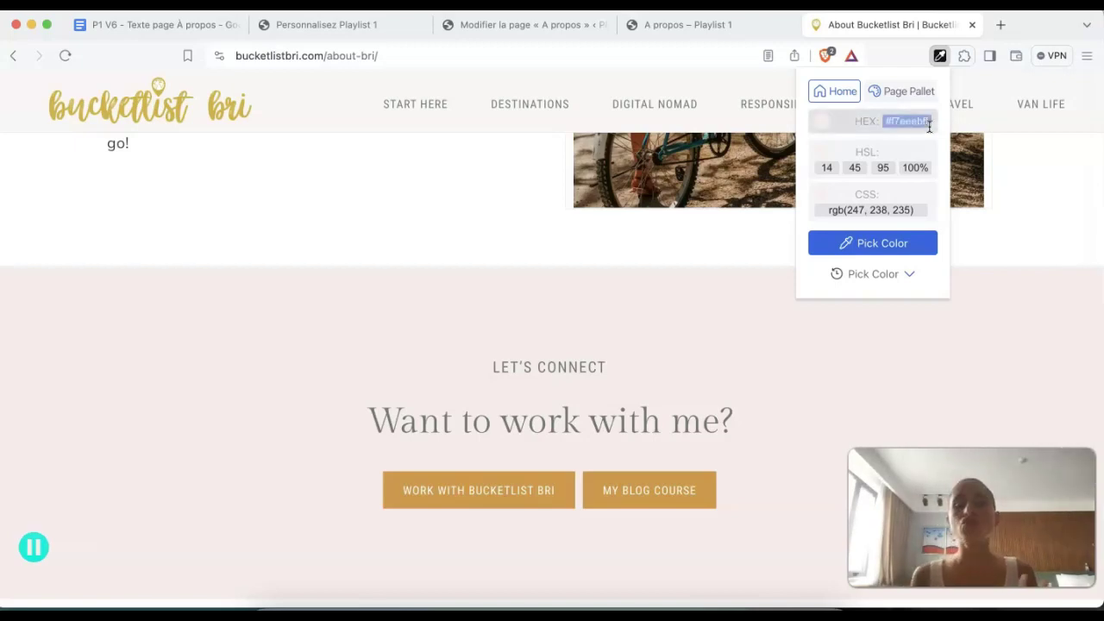
{"action": "left_click", "coordinate": [661, 288]}
{"action": "scroll", "coordinate": [660, 289], "scroll_direction": "down", "scroll_amount": 1}
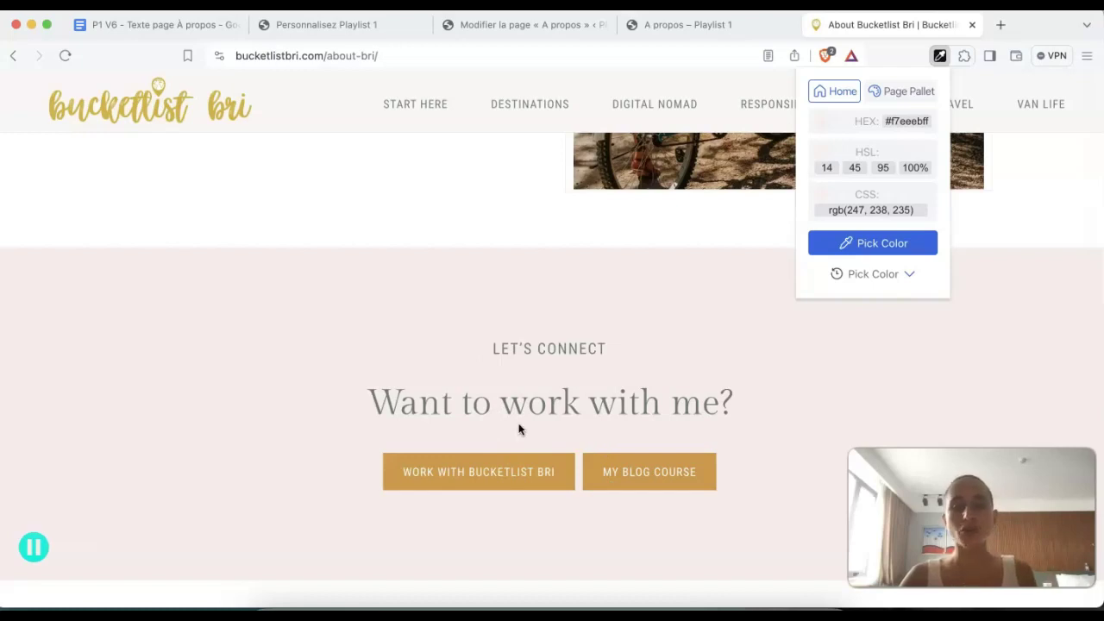
{"action": "left_click", "coordinate": [354, 34]}
{"action": "left_click", "coordinate": [531, 29]}
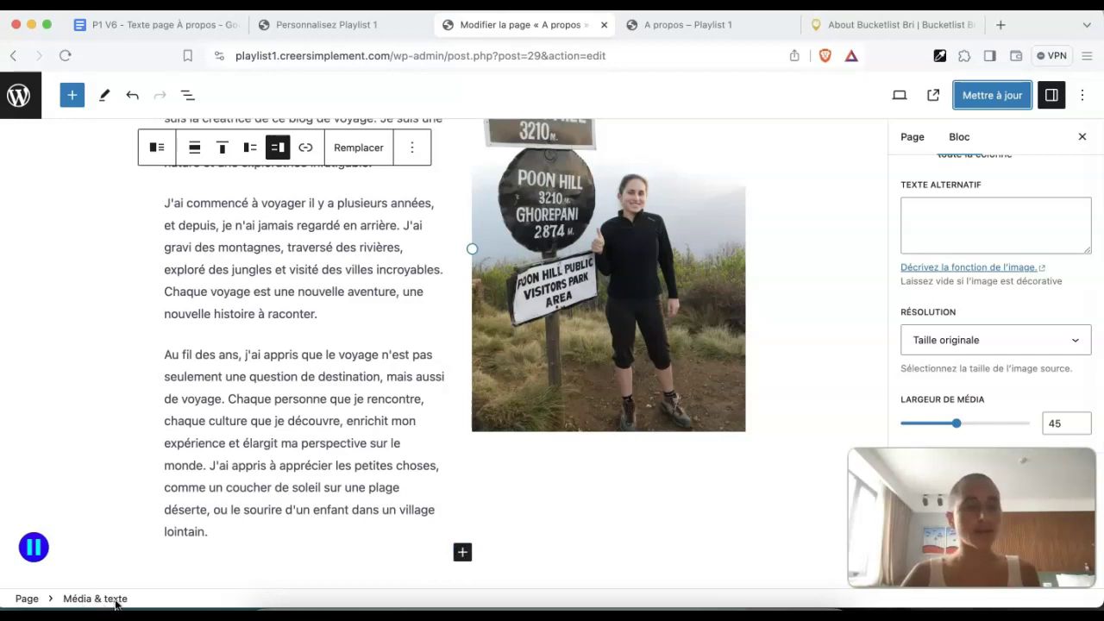
{"action": "left_click", "coordinate": [462, 554]}
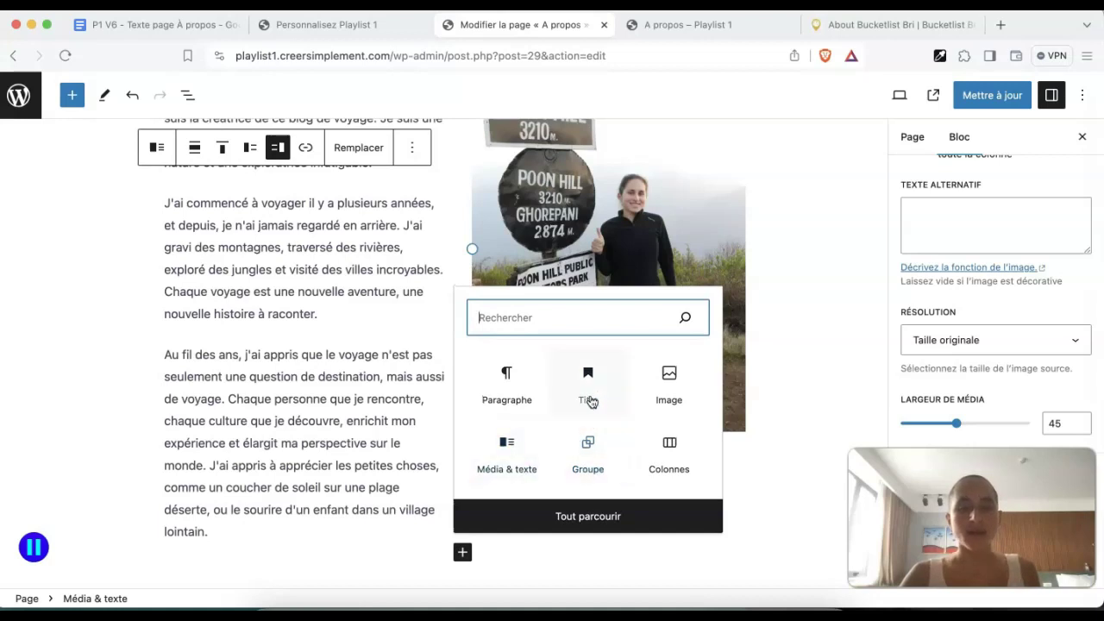
{"action": "left_click", "coordinate": [524, 411]}
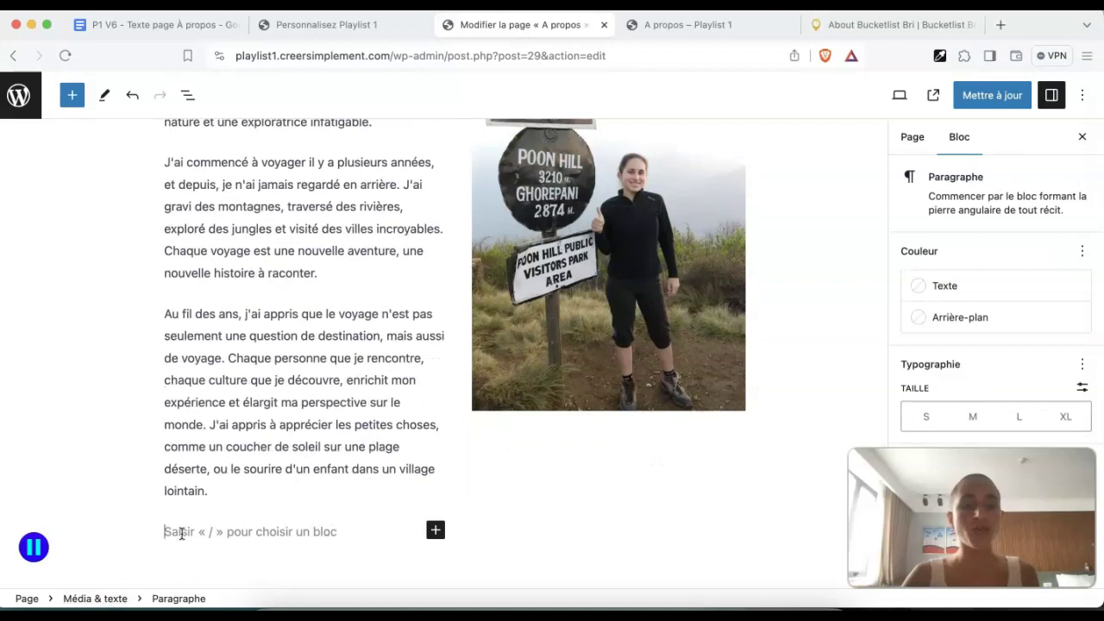
{"action": "key", "text": "BackSpace"}
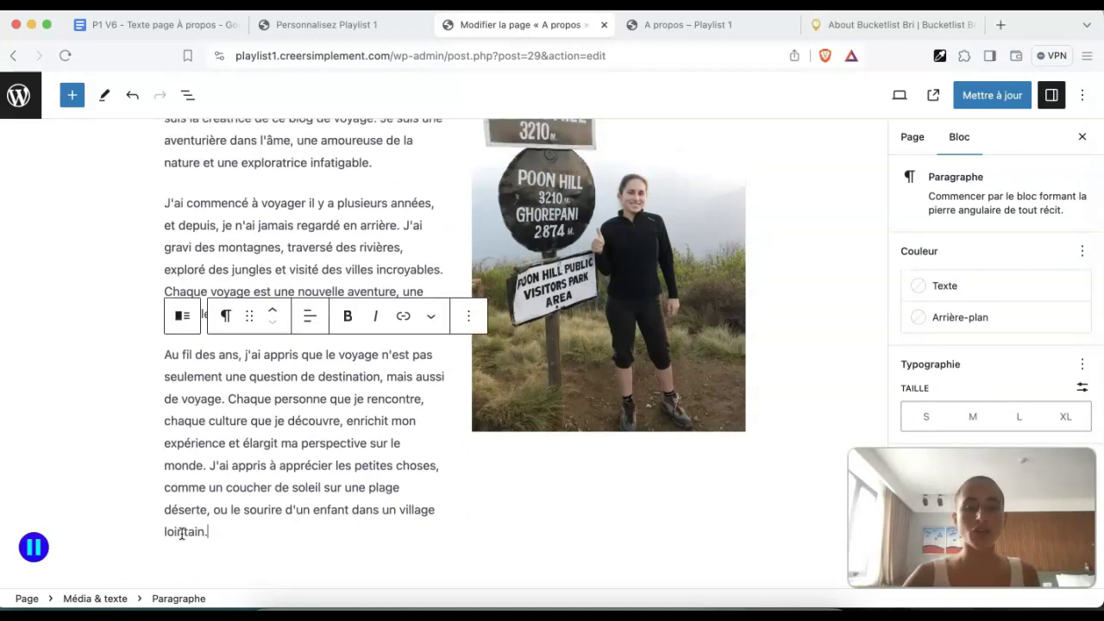
Move the selection out of the Média & texte block to the page level and open the full block library at the page's end
{"action": "left_click", "coordinate": [27, 598]}
{"action": "scroll", "coordinate": [678, 510], "scroll_direction": "down", "scroll_amount": 1}
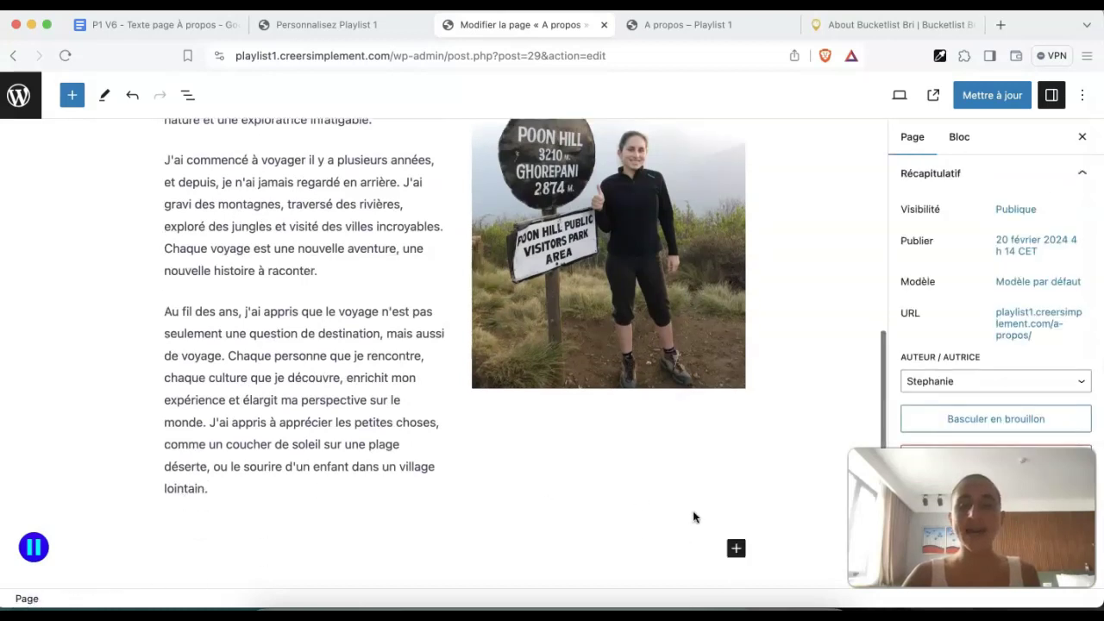
{"action": "left_click", "coordinate": [736, 550]}
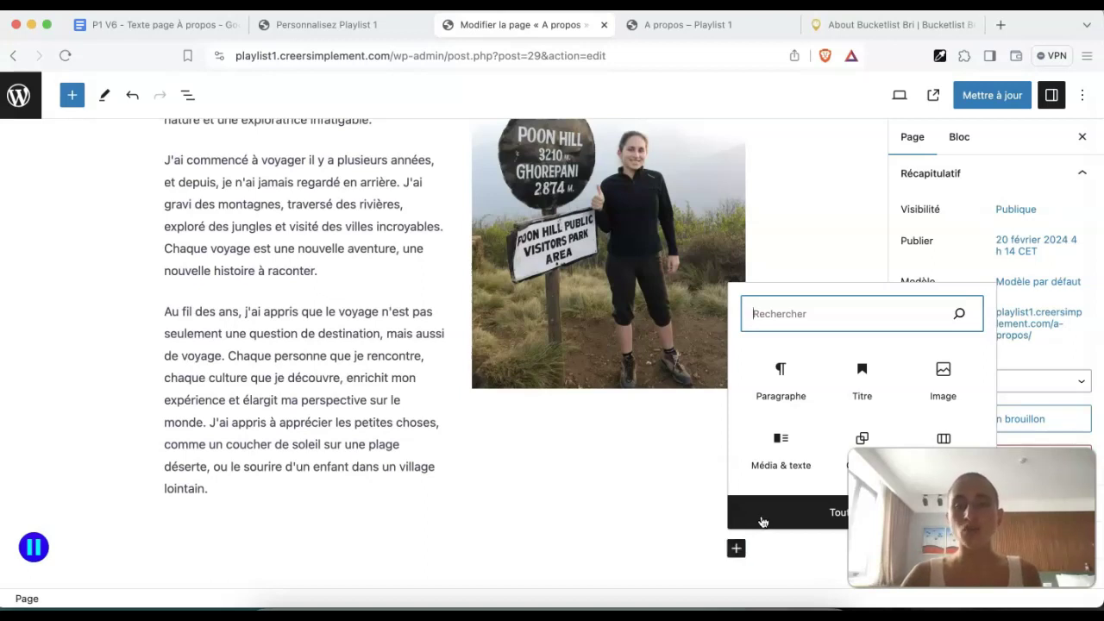
{"action": "left_click", "coordinate": [762, 522]}
Look through the Texte, Média, Design and Widgets blocks in the library for one suited to a call-to-action section
{"action": "scroll", "coordinate": [105, 393], "scroll_direction": "down", "scroll_amount": 1}
{"action": "scroll", "coordinate": [104, 394], "scroll_direction": "up", "scroll_amount": 1}
{"action": "scroll", "coordinate": [104, 393], "scroll_direction": "down", "scroll_amount": 2}
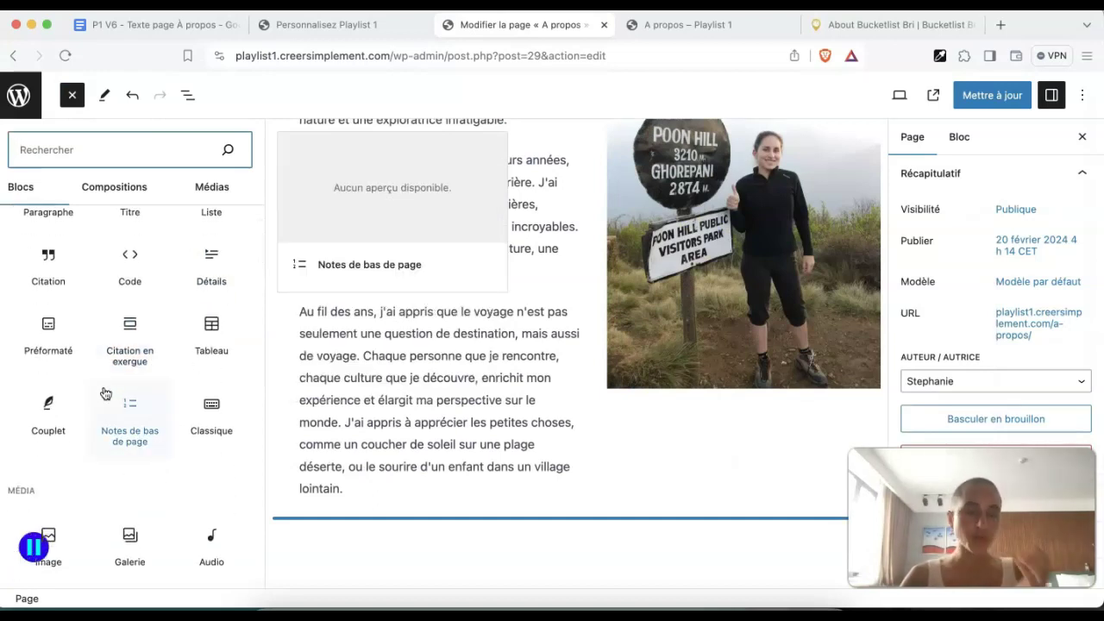
{"action": "scroll", "coordinate": [105, 393], "scroll_direction": "down", "scroll_amount": 4}
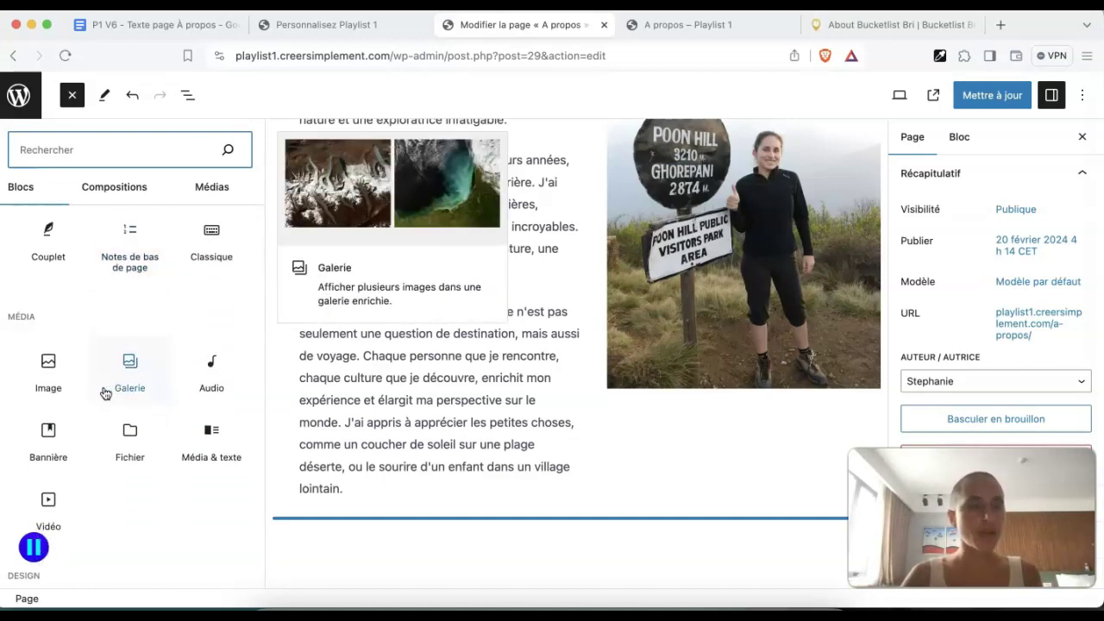
{"action": "scroll", "coordinate": [104, 393], "scroll_direction": "down", "scroll_amount": 7}
{"action": "scroll", "coordinate": [104, 394], "scroll_direction": "down", "scroll_amount": 3}
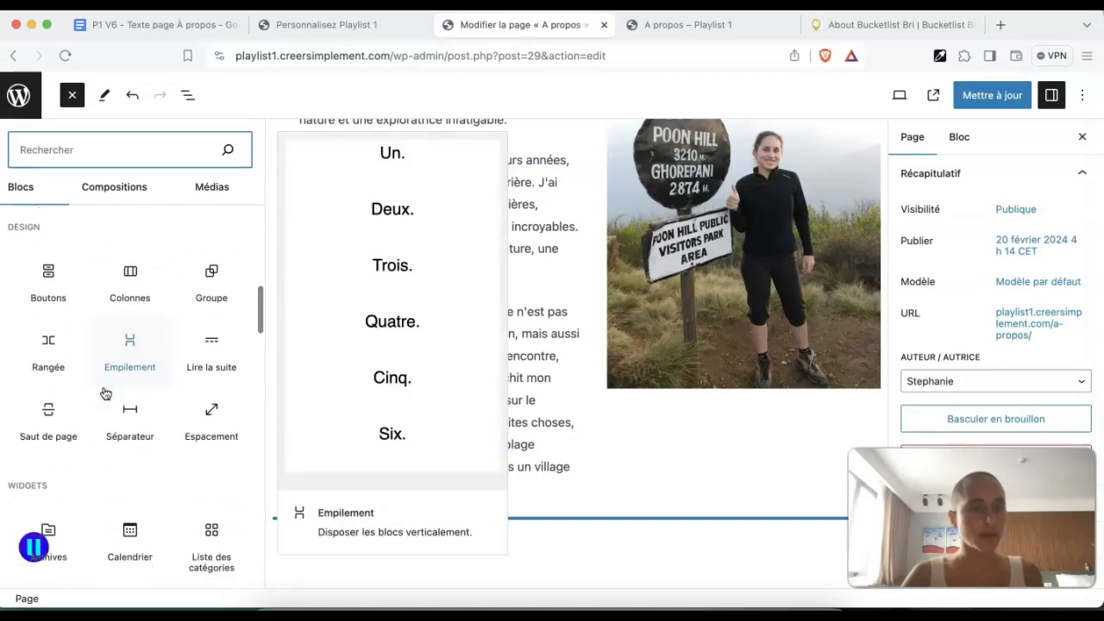
{"action": "scroll", "coordinate": [105, 393], "scroll_direction": "down", "scroll_amount": 6}
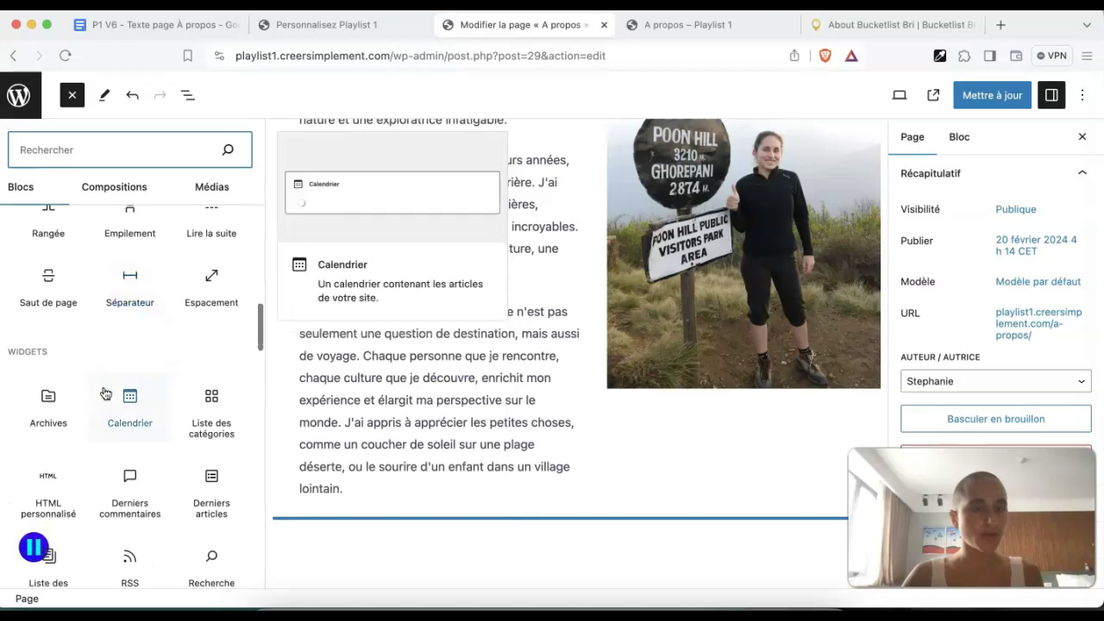
{"action": "scroll", "coordinate": [104, 394], "scroll_direction": "up", "scroll_amount": 15}
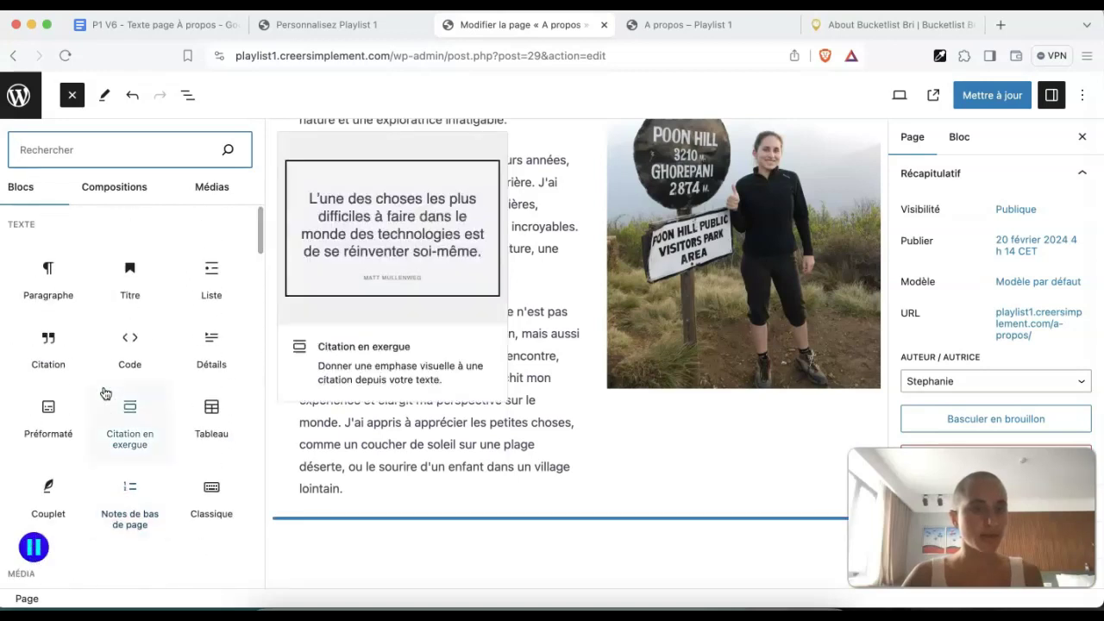
{"action": "scroll", "coordinate": [104, 394], "scroll_direction": "down", "scroll_amount": 7}
{"action": "scroll", "coordinate": [144, 464], "scroll_direction": "down", "scroll_amount": 5}
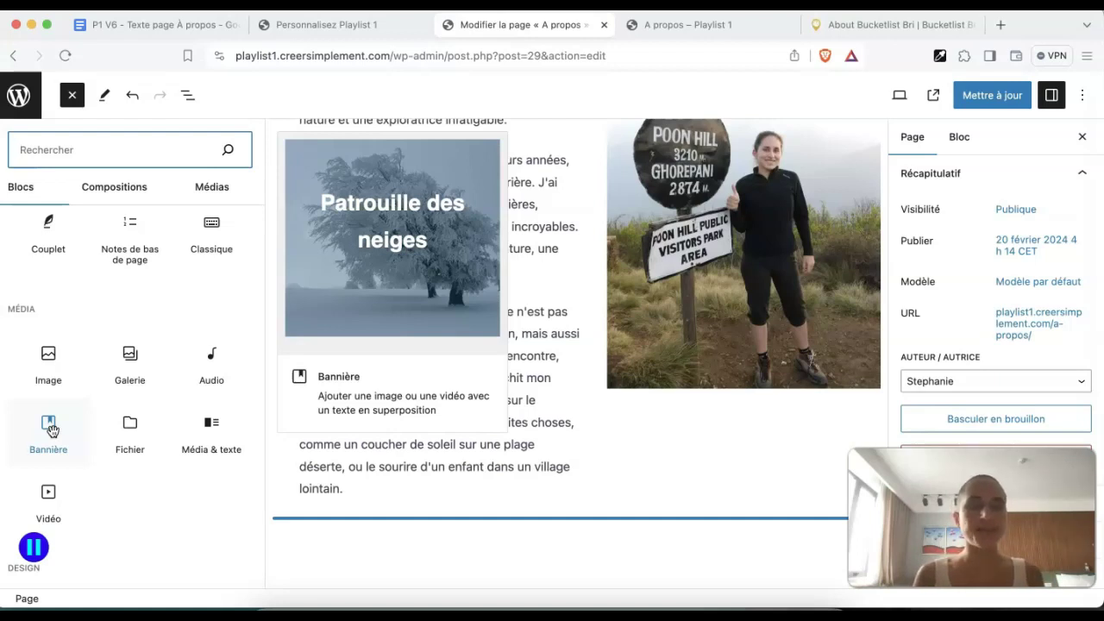
{"action": "scroll", "coordinate": [50, 429], "scroll_direction": "down", "scroll_amount": 5}
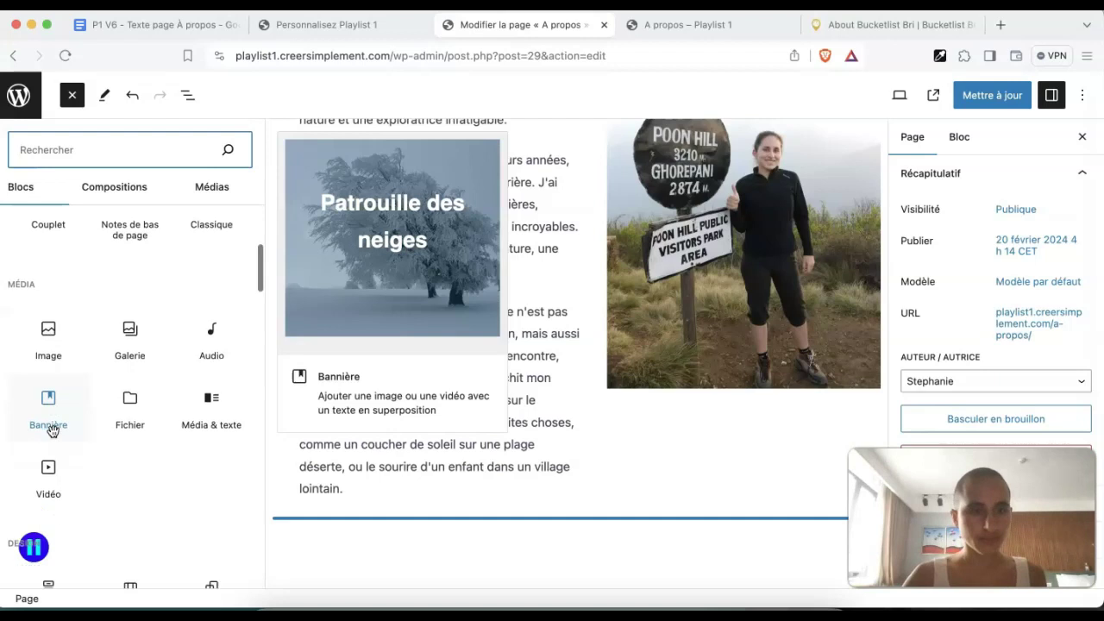
Insert the "Simple appel à l'action" composition (Prévoir une visite) from the Appel à action category below the Média & texte block
{"action": "left_click", "coordinate": [108, 192]}
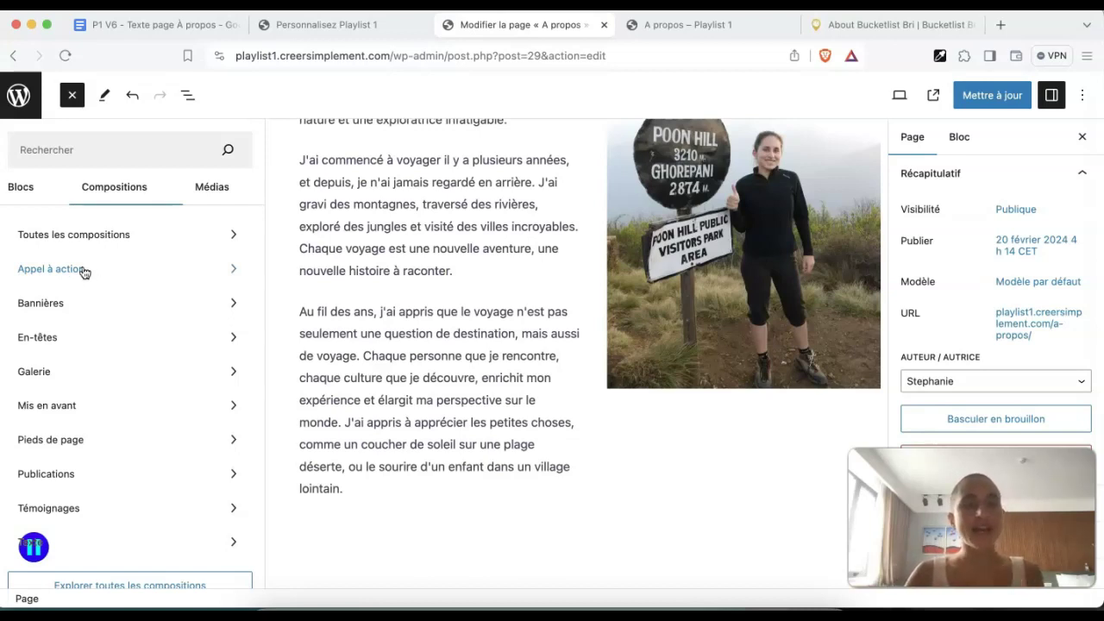
{"action": "left_click", "coordinate": [84, 273]}
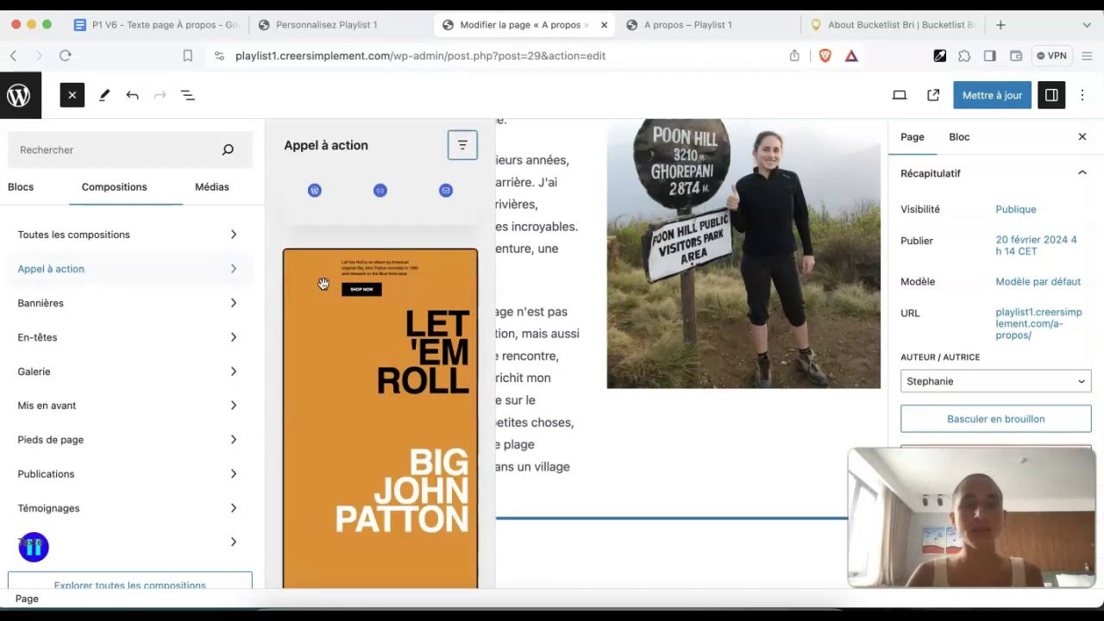
{"action": "scroll", "coordinate": [323, 284], "scroll_direction": "down", "scroll_amount": 10}
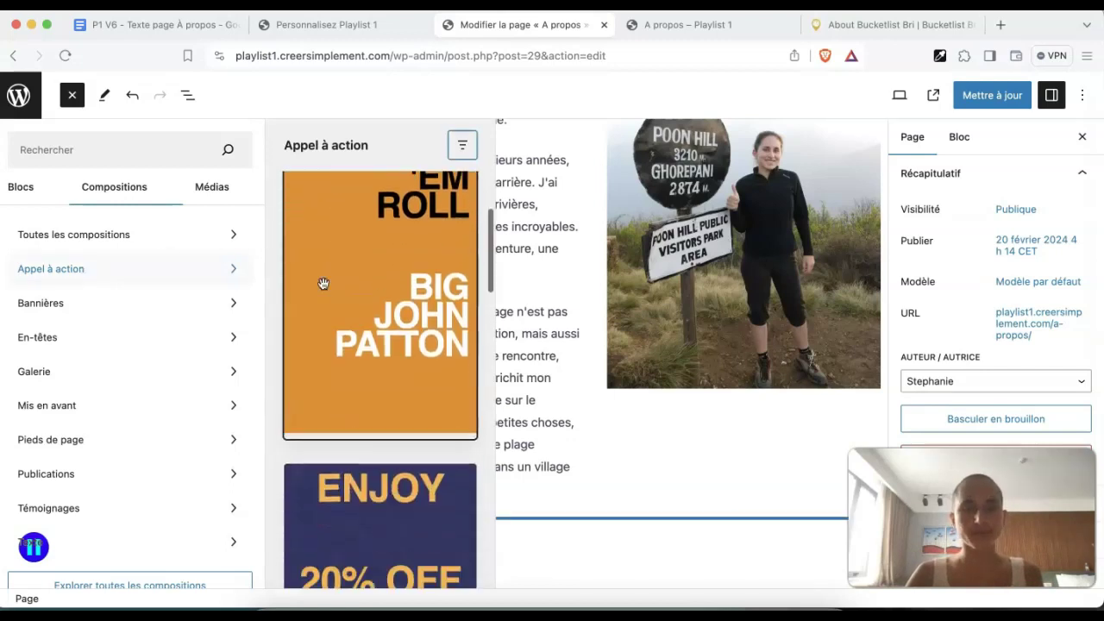
{"action": "scroll", "coordinate": [323, 284], "scroll_direction": "down", "scroll_amount": 3}
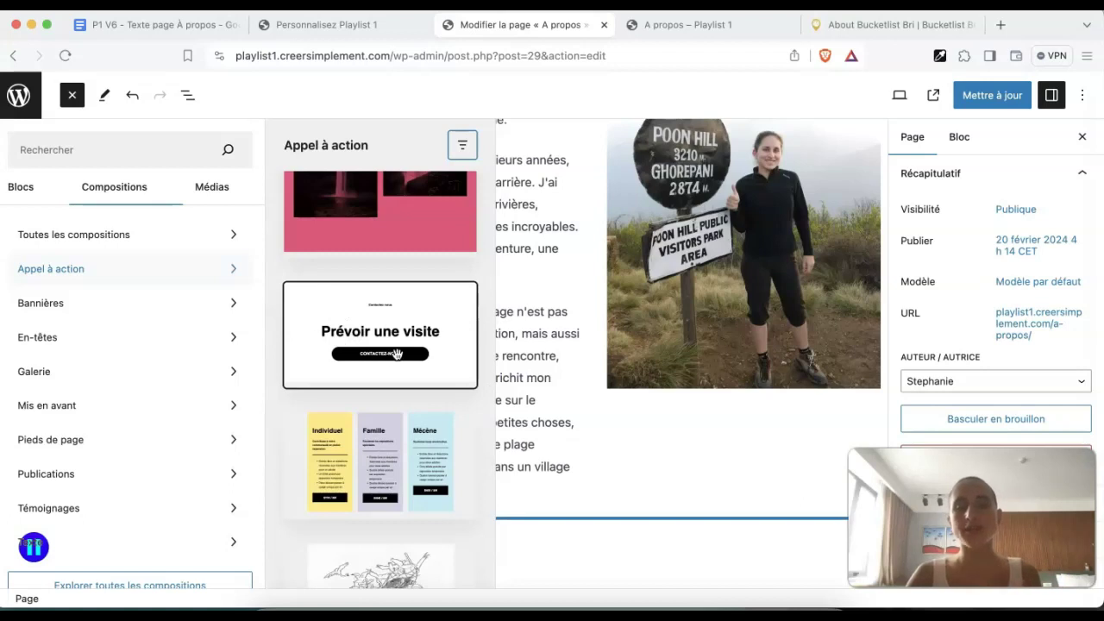
{"action": "left_click", "coordinate": [331, 326]}
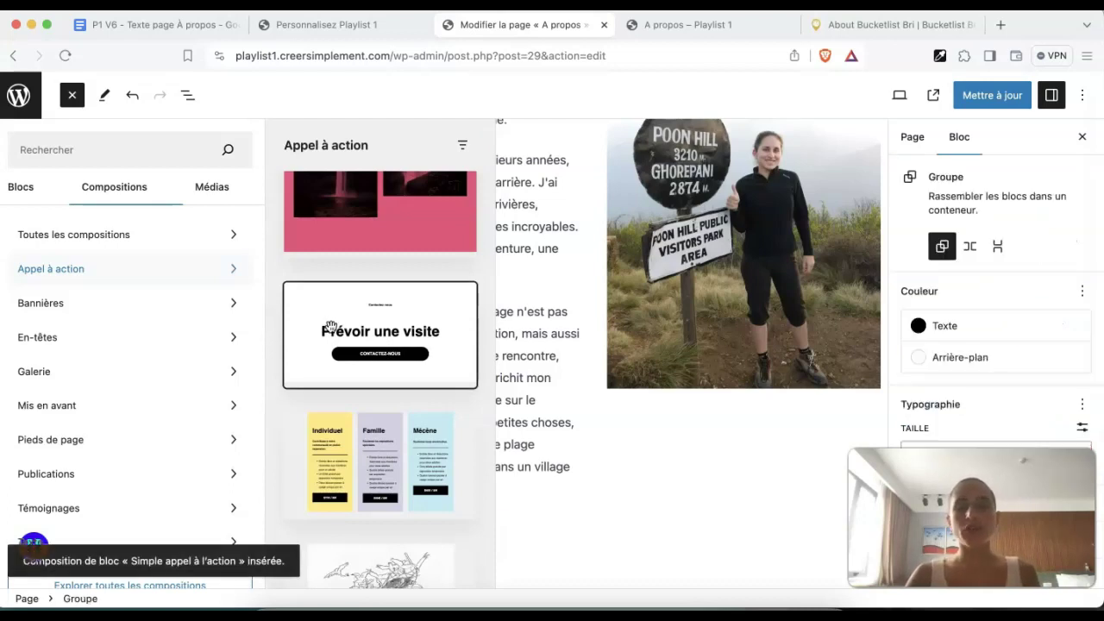
{"action": "left_click", "coordinate": [552, 385]}
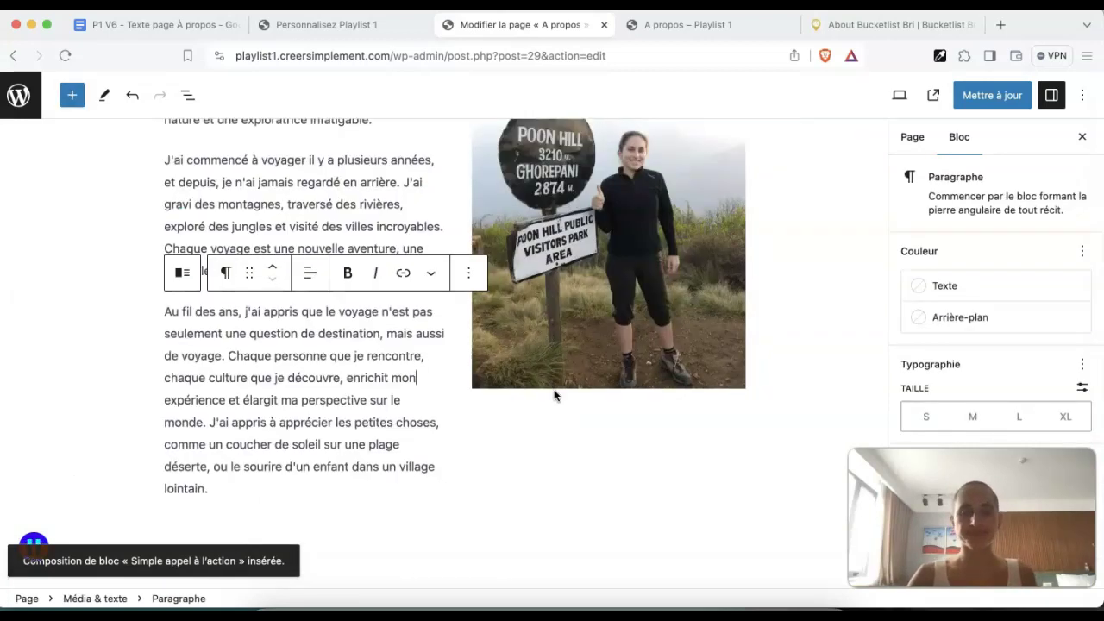
Delete the small "Contactez nous" paragraph above the "Prévoir une visite" heading in the call-to-action group
{"action": "scroll", "coordinate": [553, 395], "scroll_direction": "down", "scroll_amount": 5}
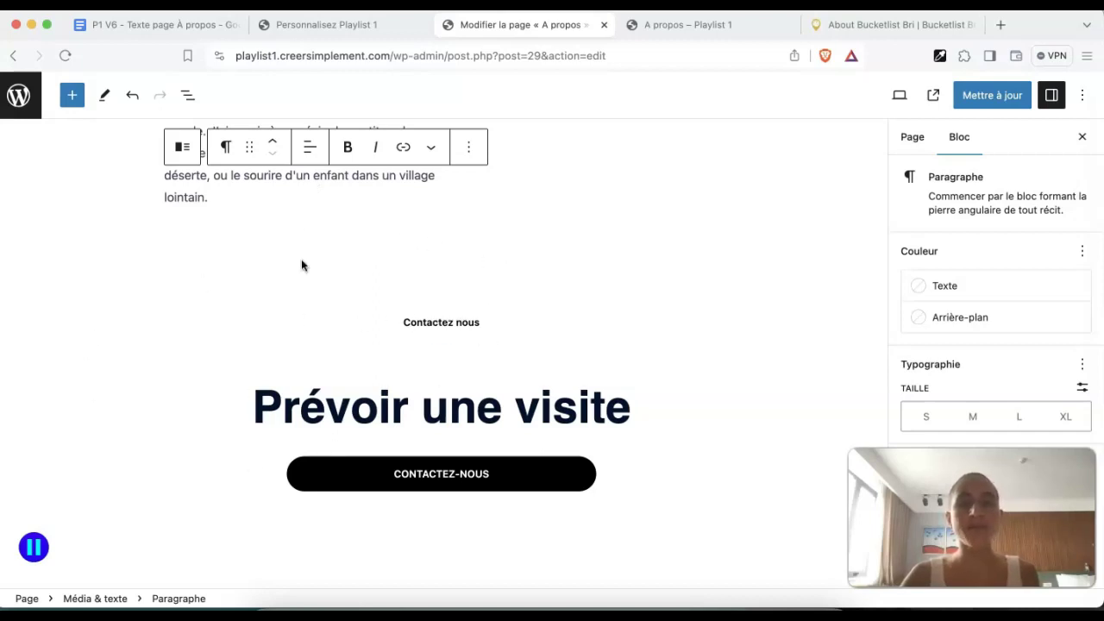
{"action": "triple_click", "coordinate": [433, 319]}
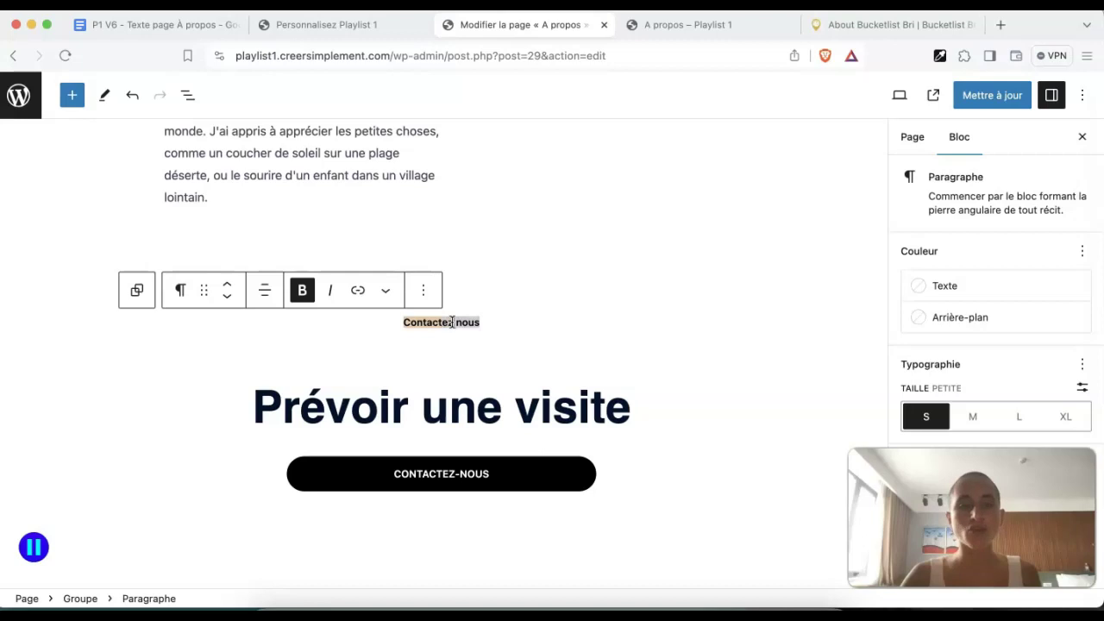
{"action": "left_click", "coordinate": [424, 289]}
{"action": "scroll", "coordinate": [544, 488], "scroll_direction": "down", "scroll_amount": 3}
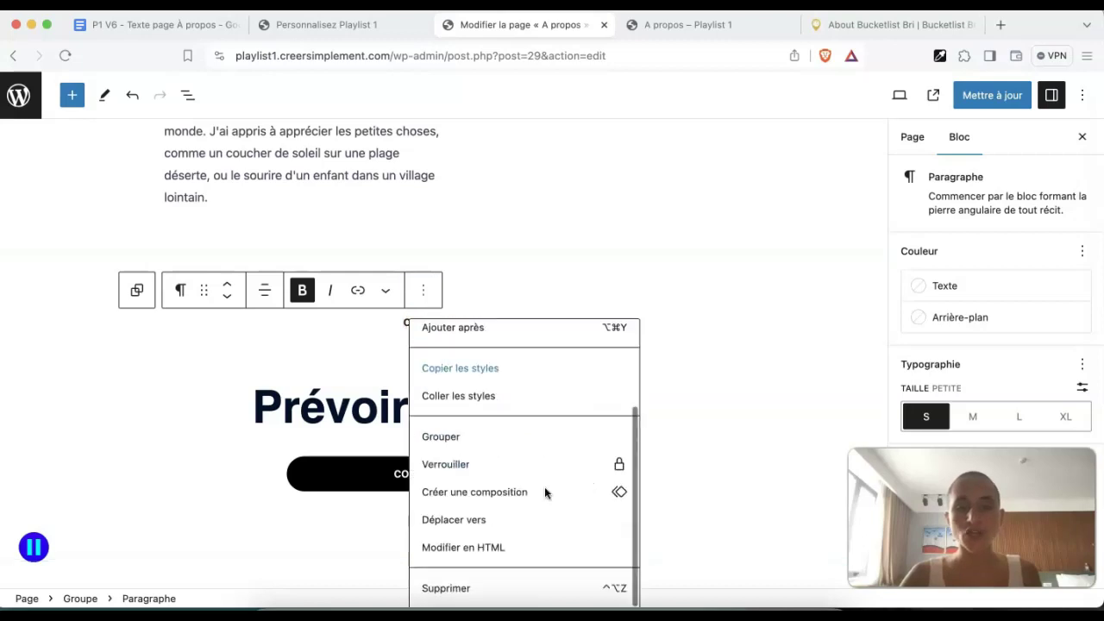
{"action": "left_click", "coordinate": [494, 590]}
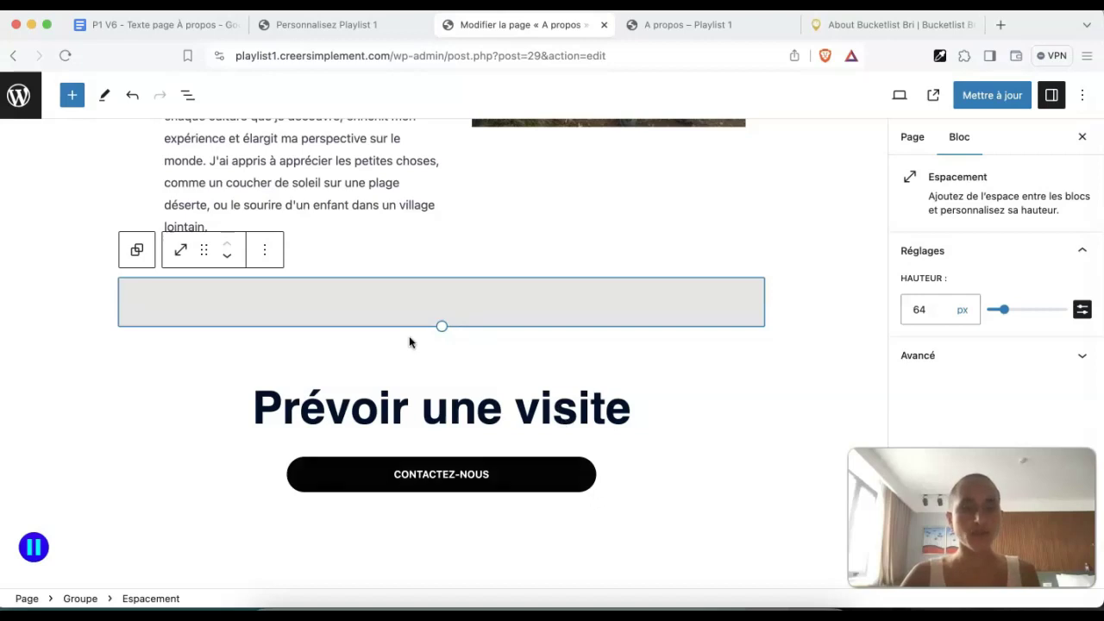
Examine the blocks making up the call-to-action section: the Groupe container, the Espacement, the Titre and the Bouton
{"action": "left_click", "coordinate": [79, 600]}
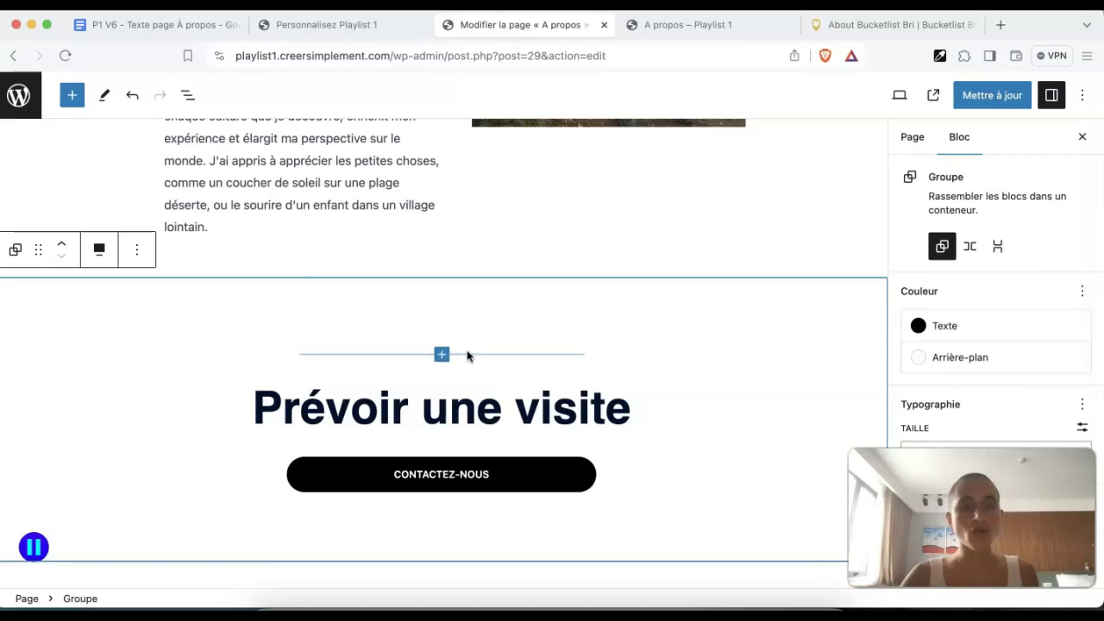
{"action": "left_click", "coordinate": [412, 314]}
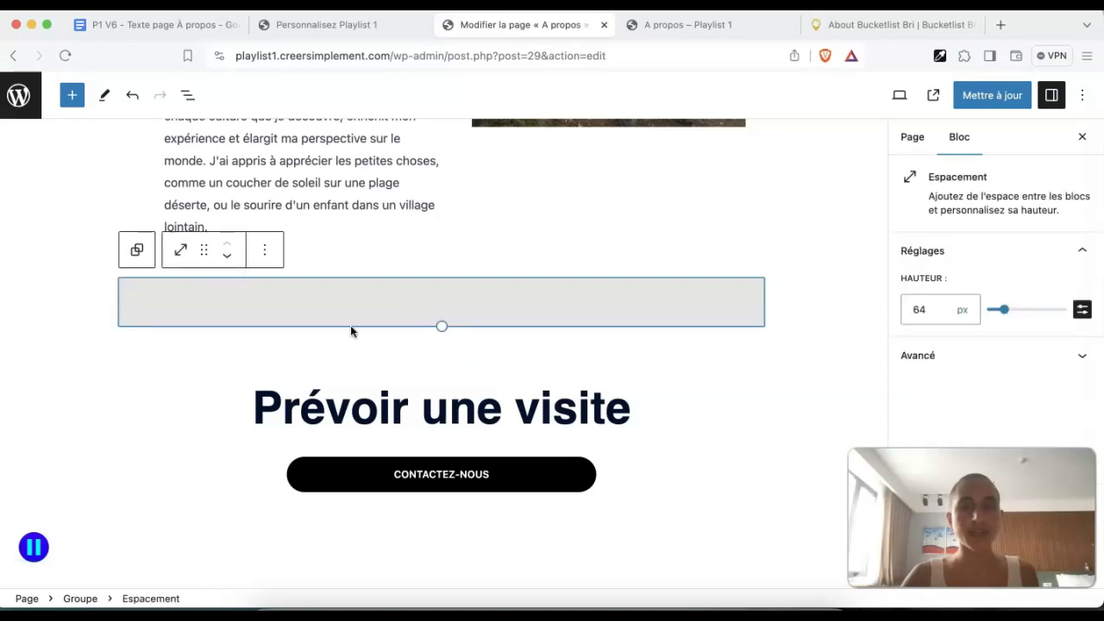
{"action": "triple_click", "coordinate": [355, 409]}
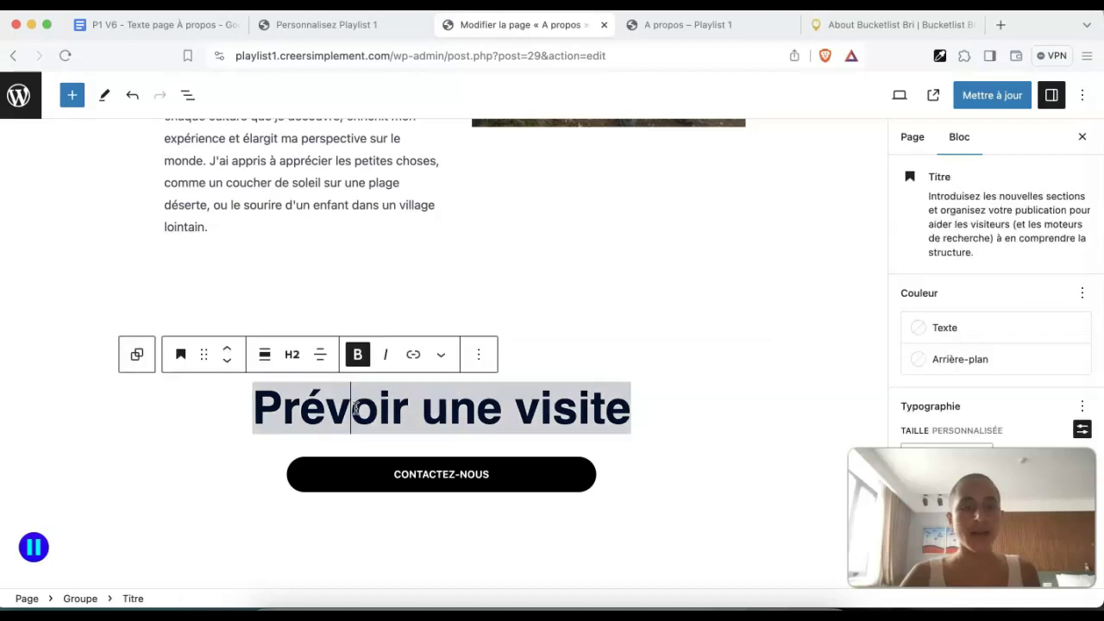
{"action": "left_click", "coordinate": [372, 467]}
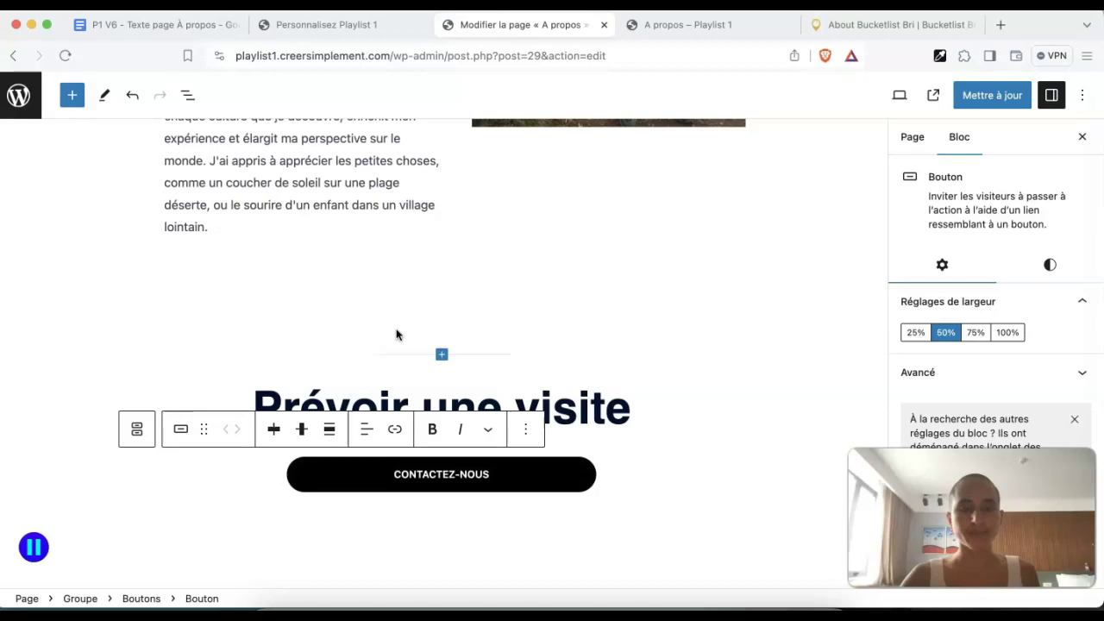
{"action": "key", "text": "Left"}
{"action": "left_click", "coordinate": [417, 270]}
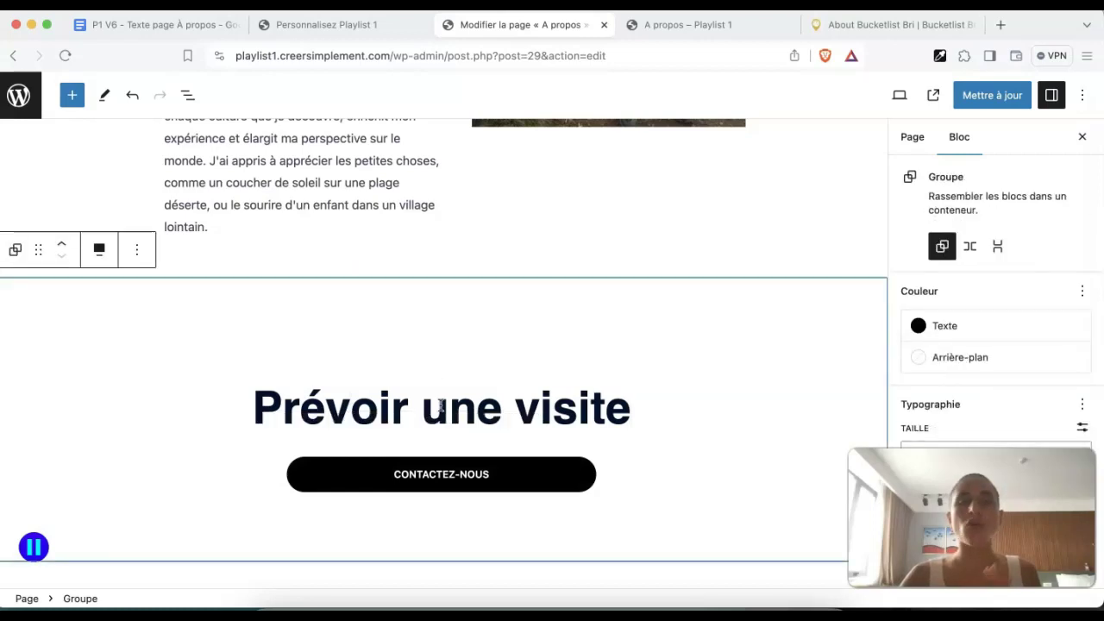
Replace the "Prévoir une visite" heading with "Vous souhaitez travailler avec moi ?" copied from Section 2 of the Google Docs text
{"action": "left_click", "coordinate": [186, 28]}
{"action": "scroll", "coordinate": [500, 475], "scroll_direction": "down", "scroll_amount": 5}
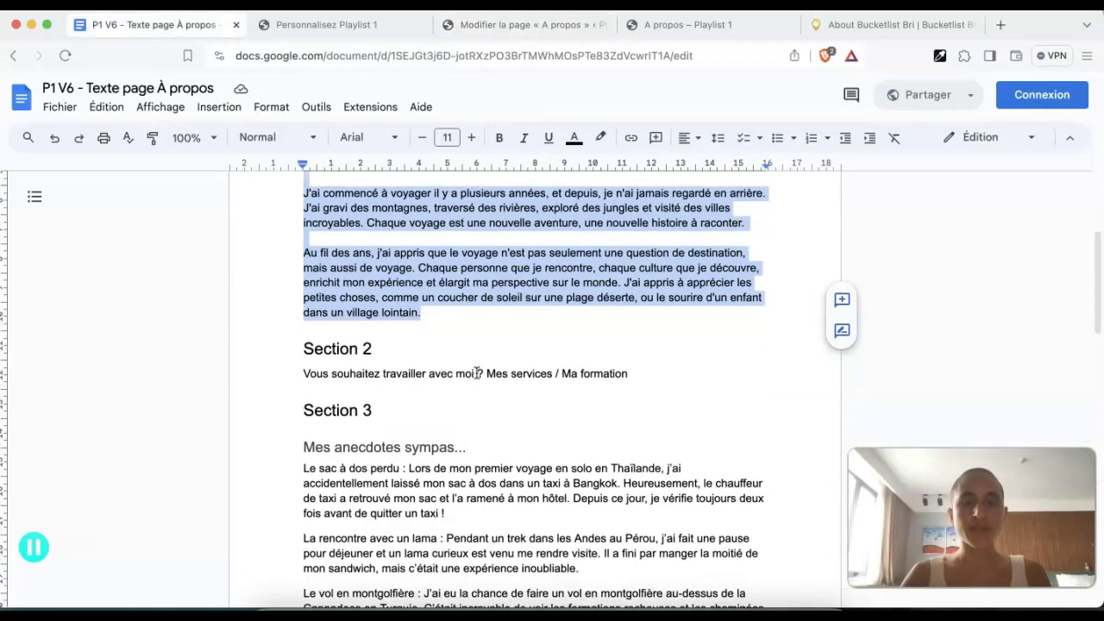
{"action": "left_click_drag", "start_coordinate": [483, 374], "coordinate": [302, 374]}
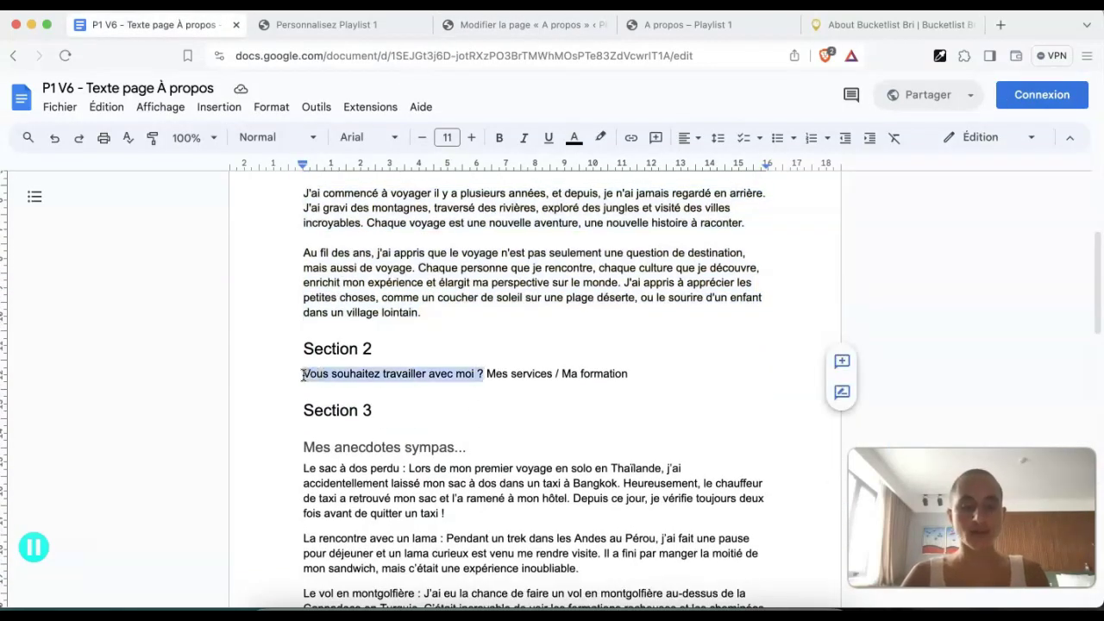
{"action": "left_click", "coordinate": [503, 25]}
{"action": "triple_click", "coordinate": [445, 408]}
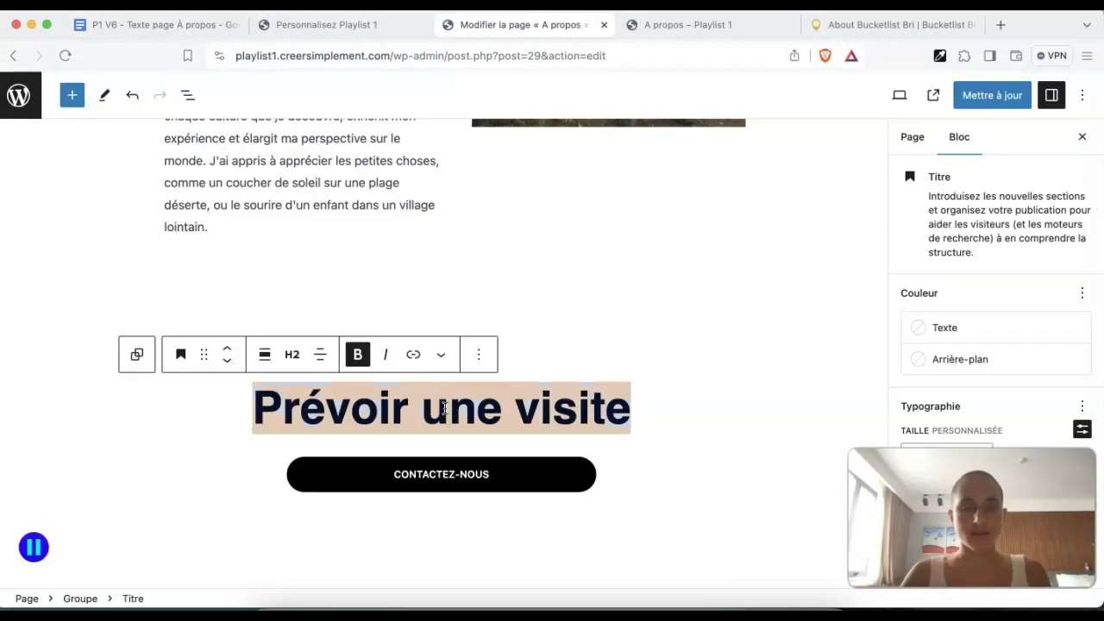
{"action": "left_click", "coordinate": [134, 5]}
{"action": "left_click", "coordinate": [175, 115]}
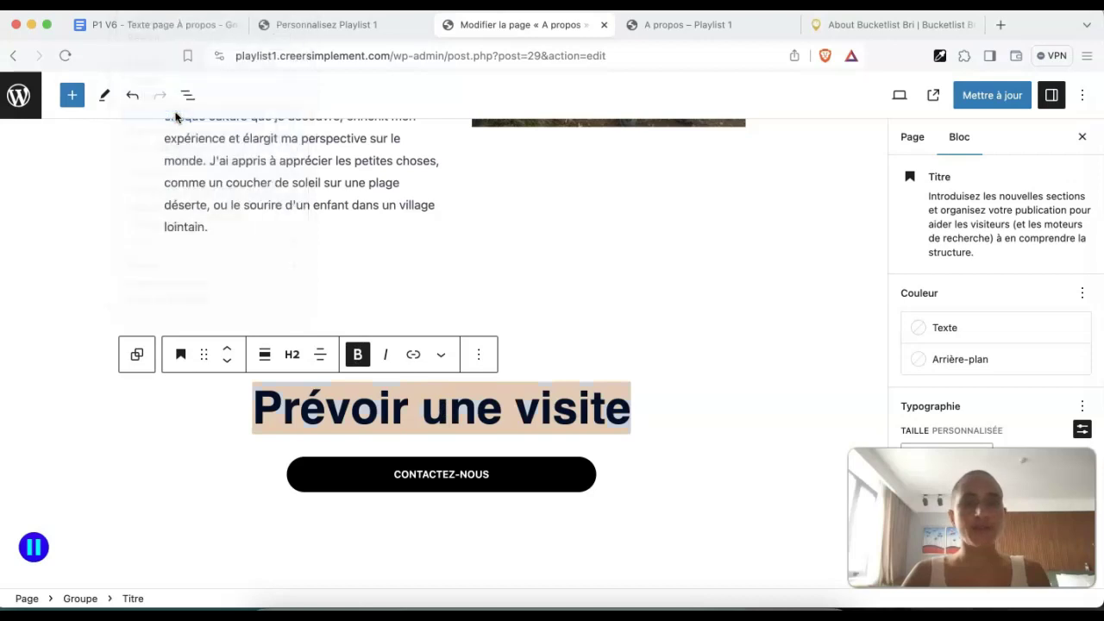
{"action": "scroll", "coordinate": [484, 448], "scroll_direction": "down", "scroll_amount": 1}
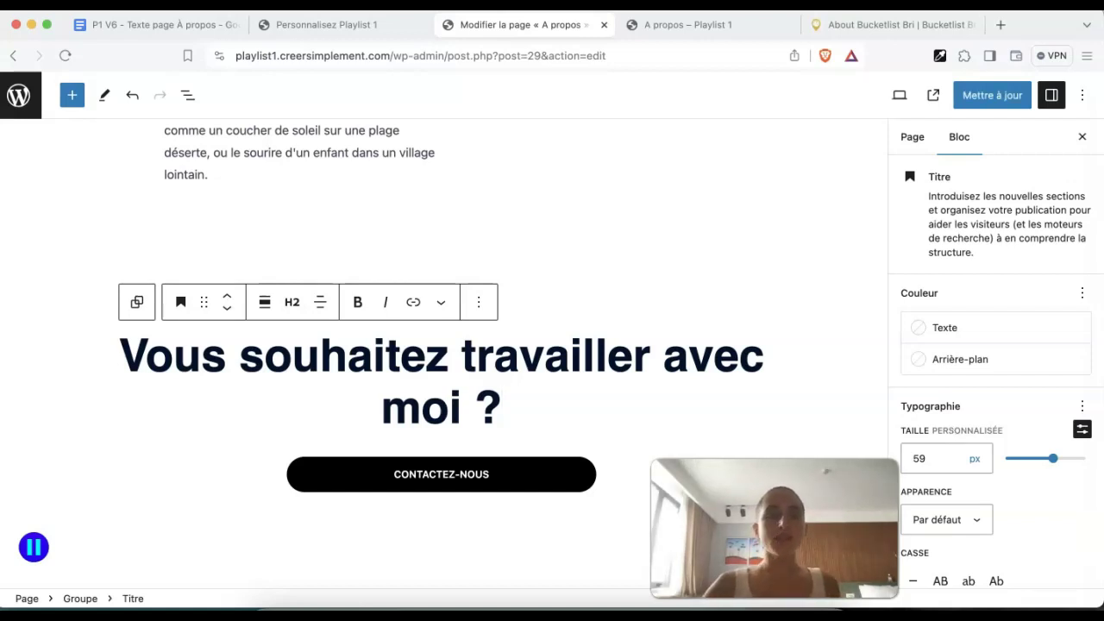
Check the heading font sizes under Typographie > Titres in the theme customizer against the call-to-action heading's own size
{"action": "left_click", "coordinate": [345, 26]}
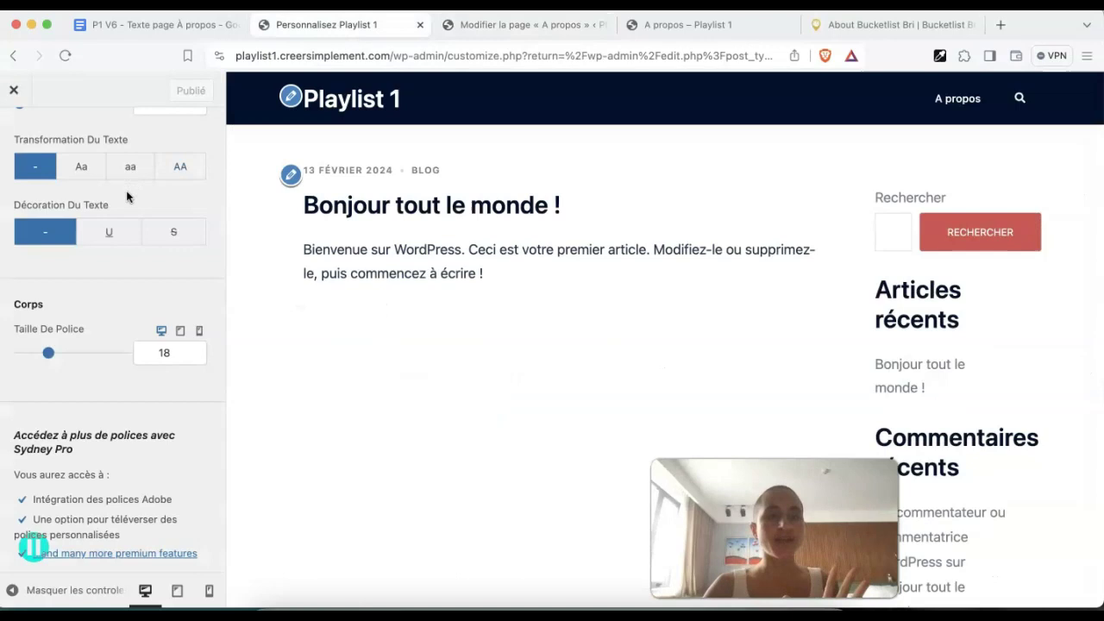
{"action": "scroll", "coordinate": [127, 192], "scroll_direction": "up", "scroll_amount": 5}
{"action": "left_click", "coordinate": [15, 147]}
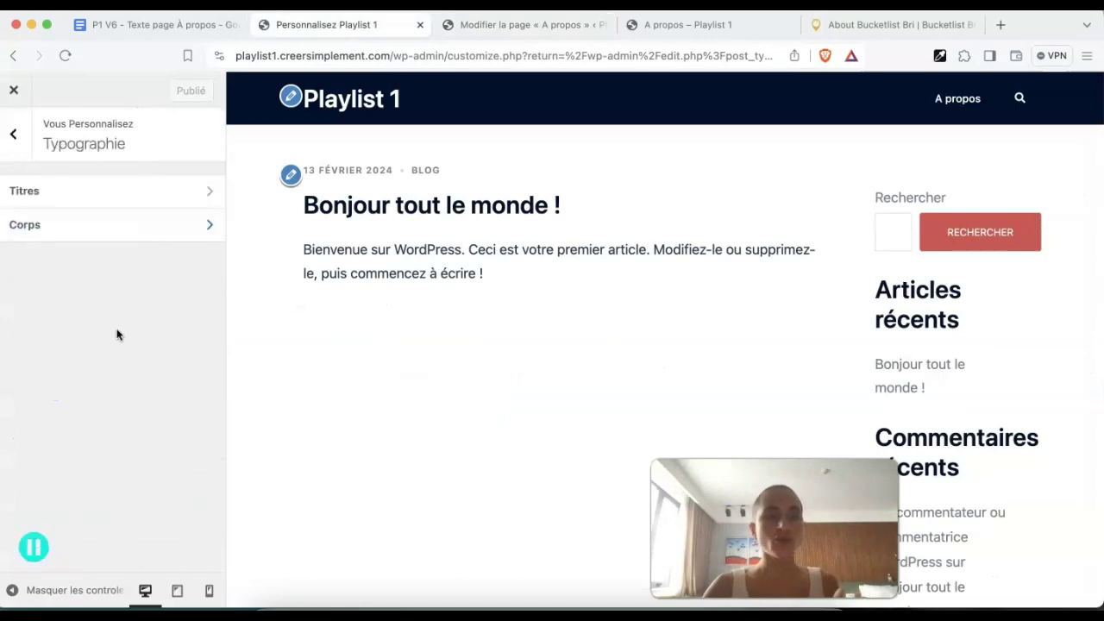
{"action": "left_click", "coordinate": [58, 194]}
{"action": "scroll", "coordinate": [112, 296], "scroll_direction": "down", "scroll_amount": 6}
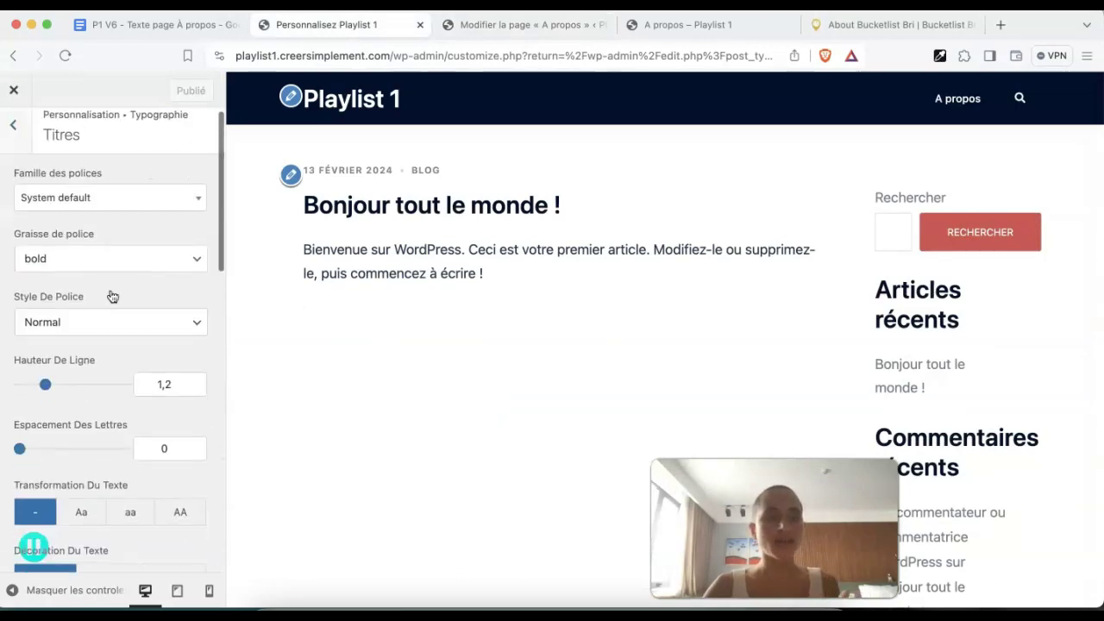
{"action": "scroll", "coordinate": [112, 295], "scroll_direction": "down", "scroll_amount": 4}
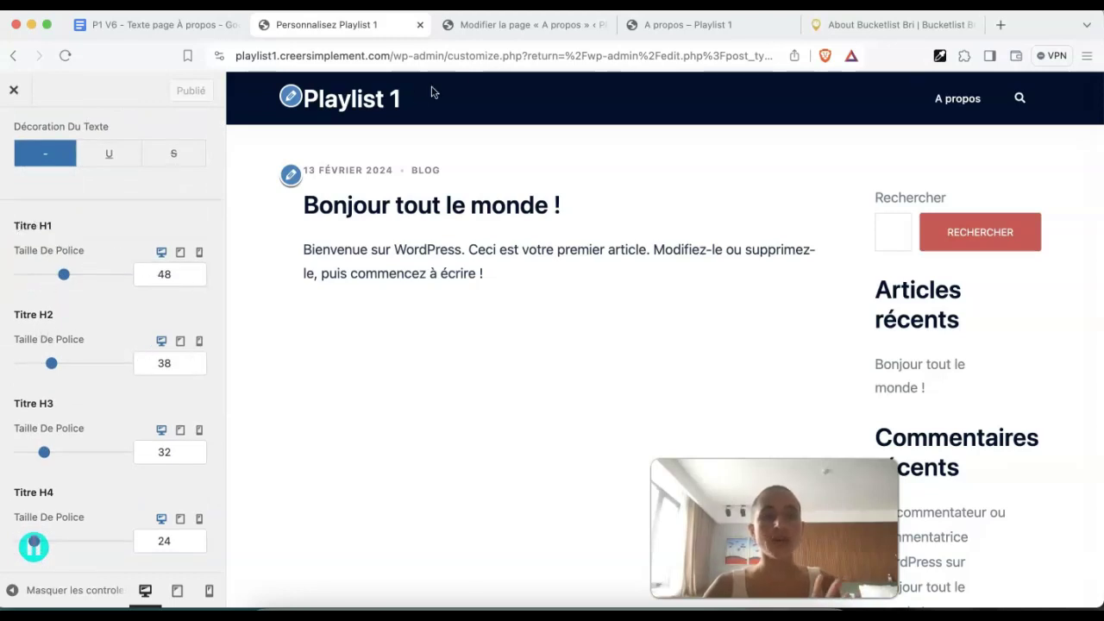
{"action": "left_click", "coordinate": [491, 37]}
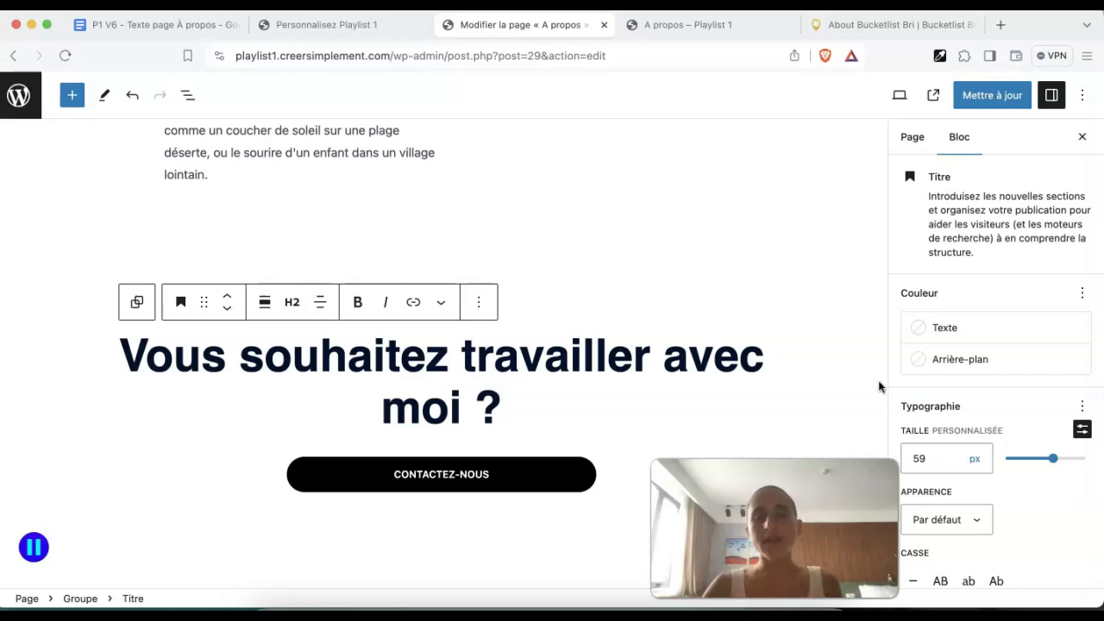
{"action": "left_click", "coordinate": [323, 30]}
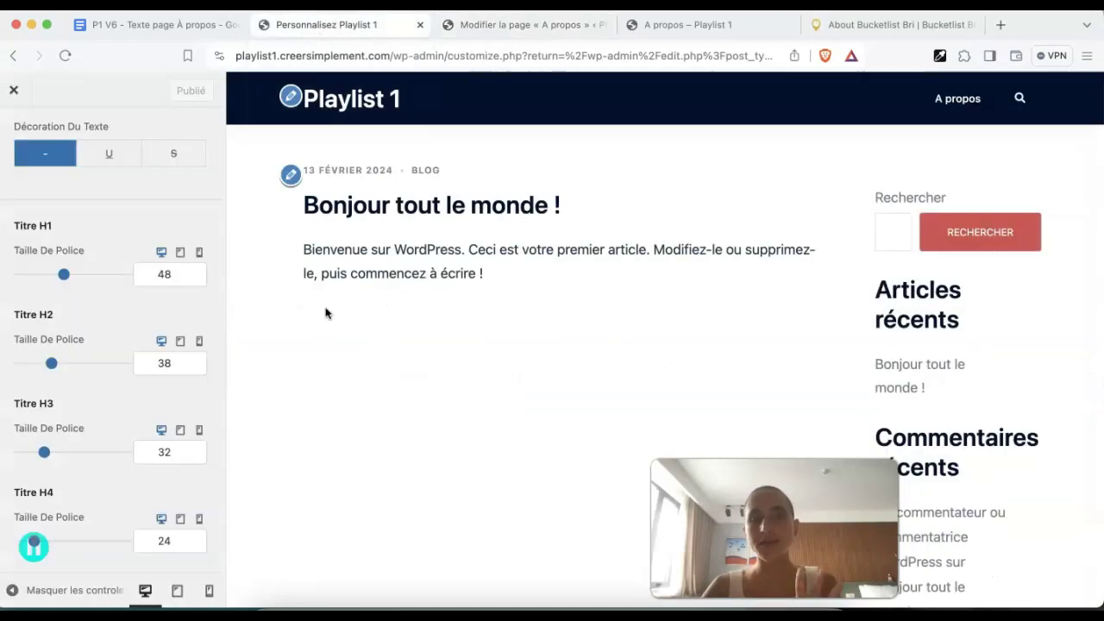
{"action": "left_click", "coordinate": [545, 29]}
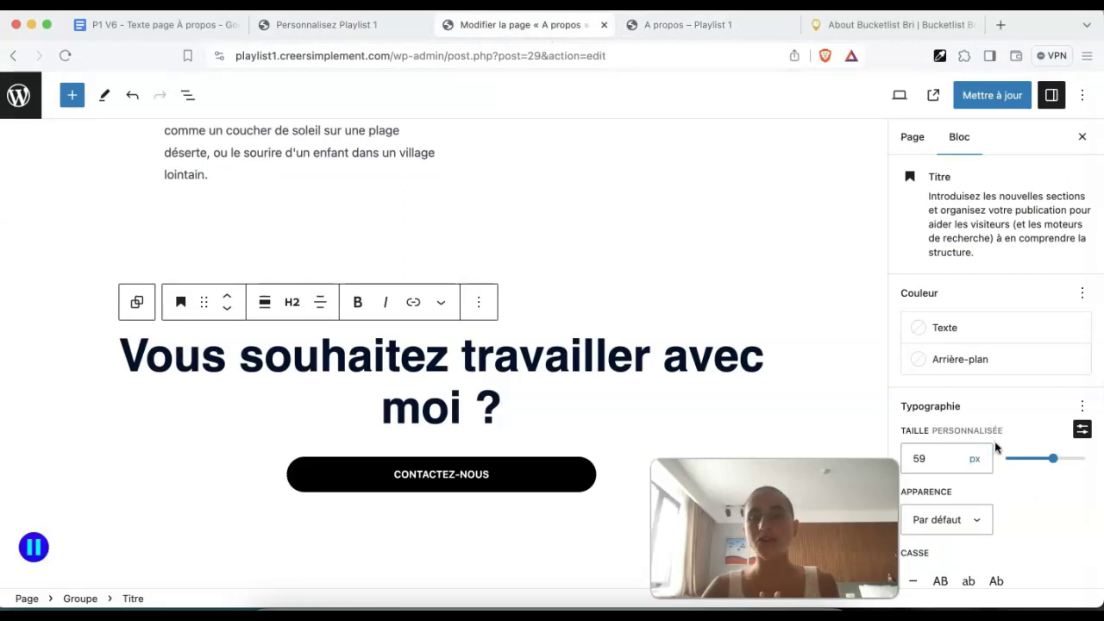
Reset all typography settings of the call-to-action heading and check its size against the customizer's H2 setting
{"action": "left_click", "coordinate": [1082, 411]}
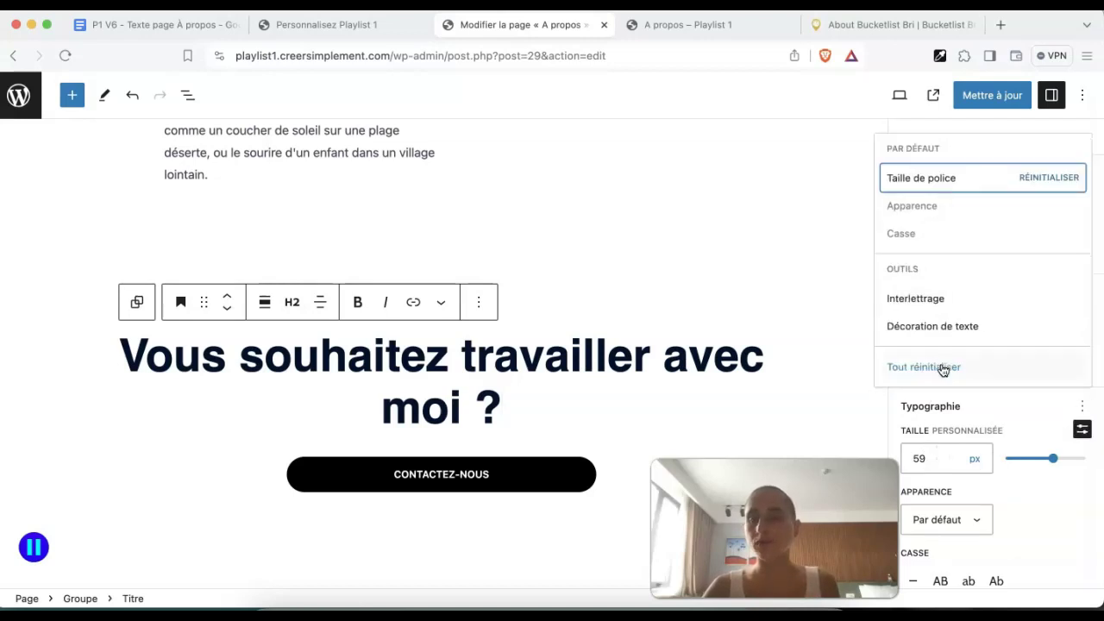
{"action": "left_click", "coordinate": [980, 408]}
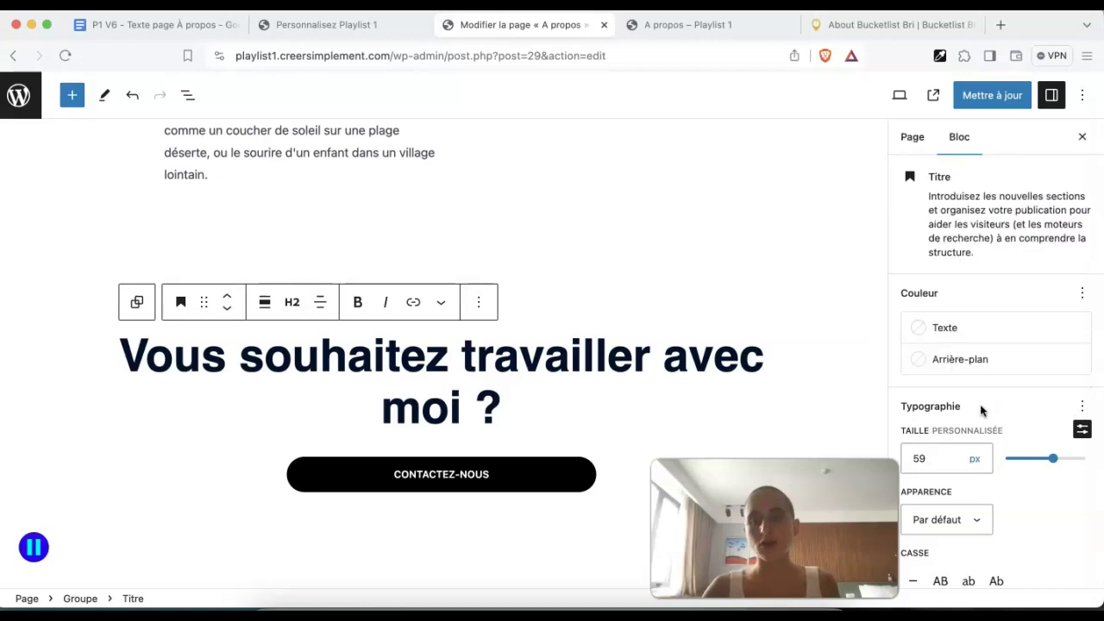
{"action": "left_click", "coordinate": [1086, 406]}
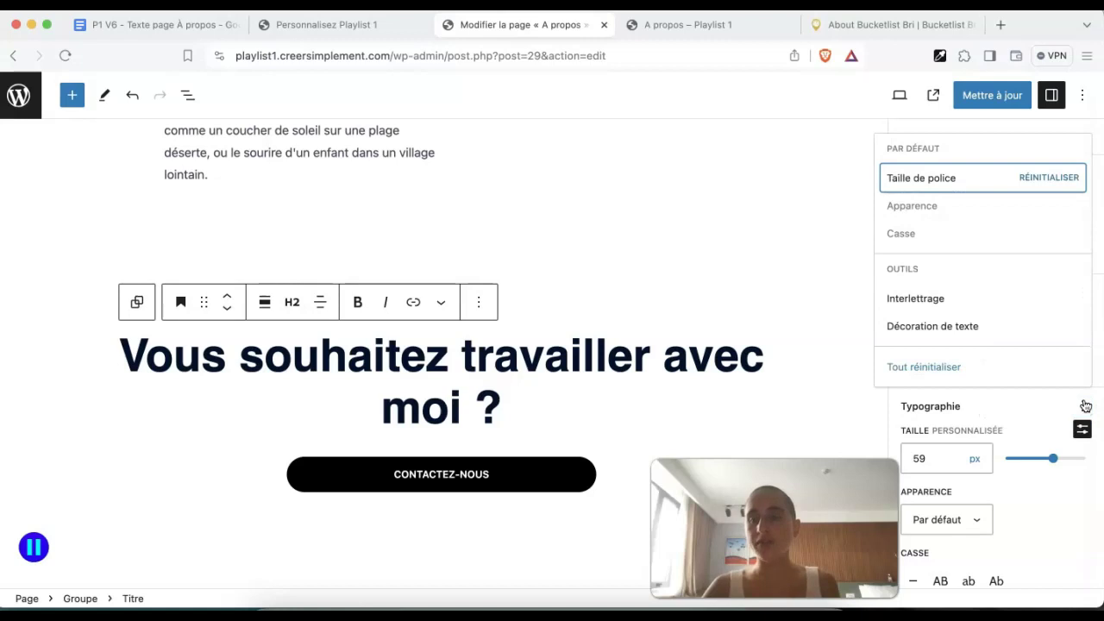
{"action": "left_click", "coordinate": [946, 368]}
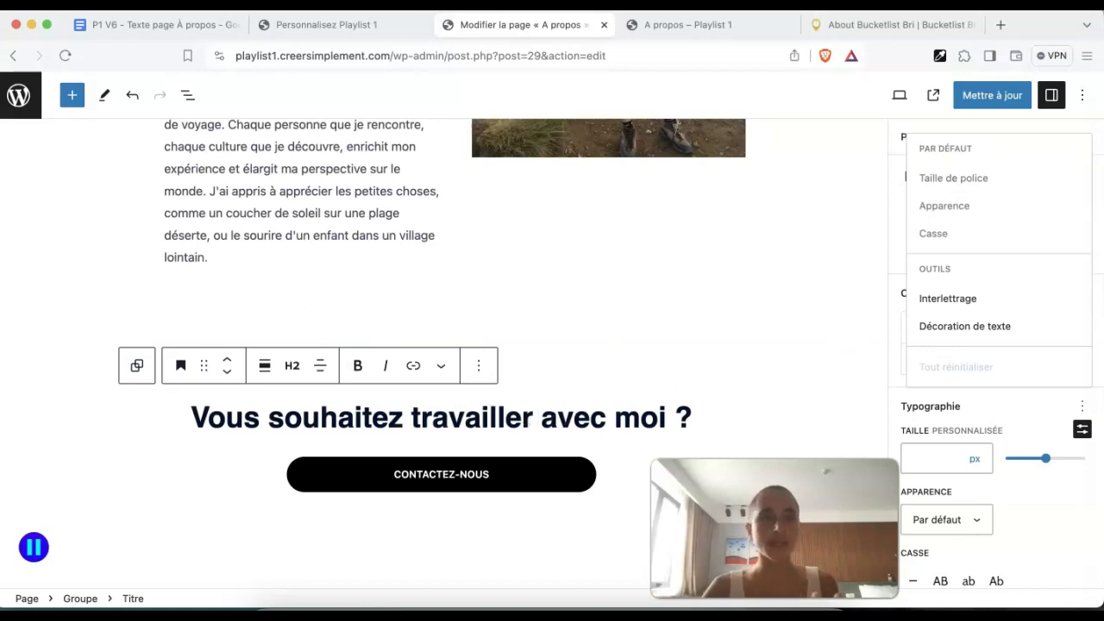
{"action": "left_click", "coordinate": [309, 24]}
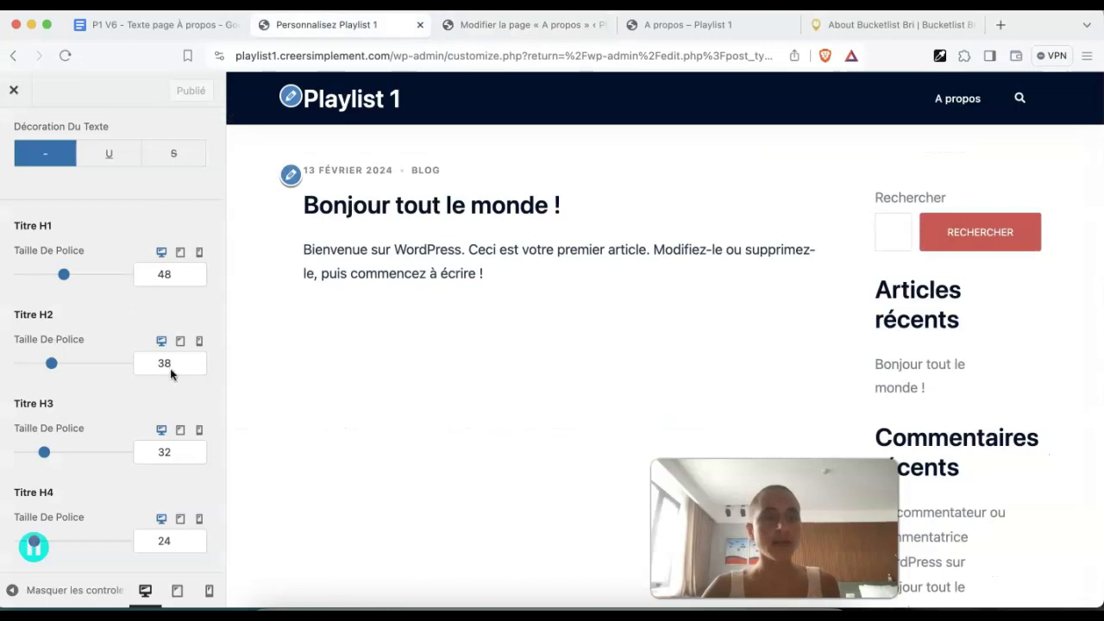
{"action": "left_click", "coordinate": [524, 24]}
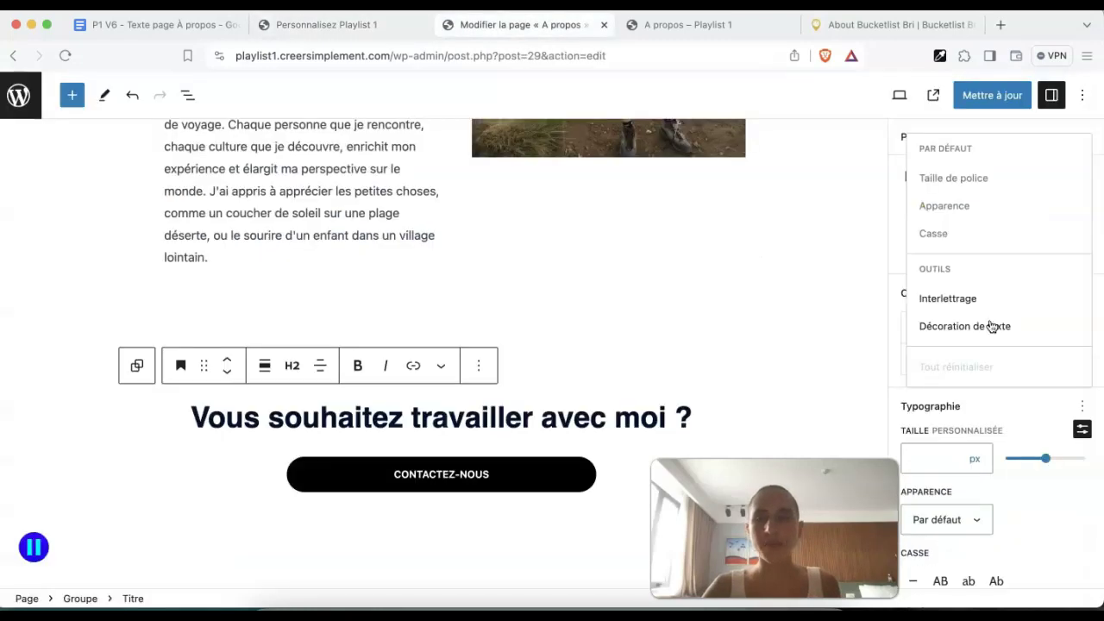
{"action": "left_click", "coordinate": [916, 409]}
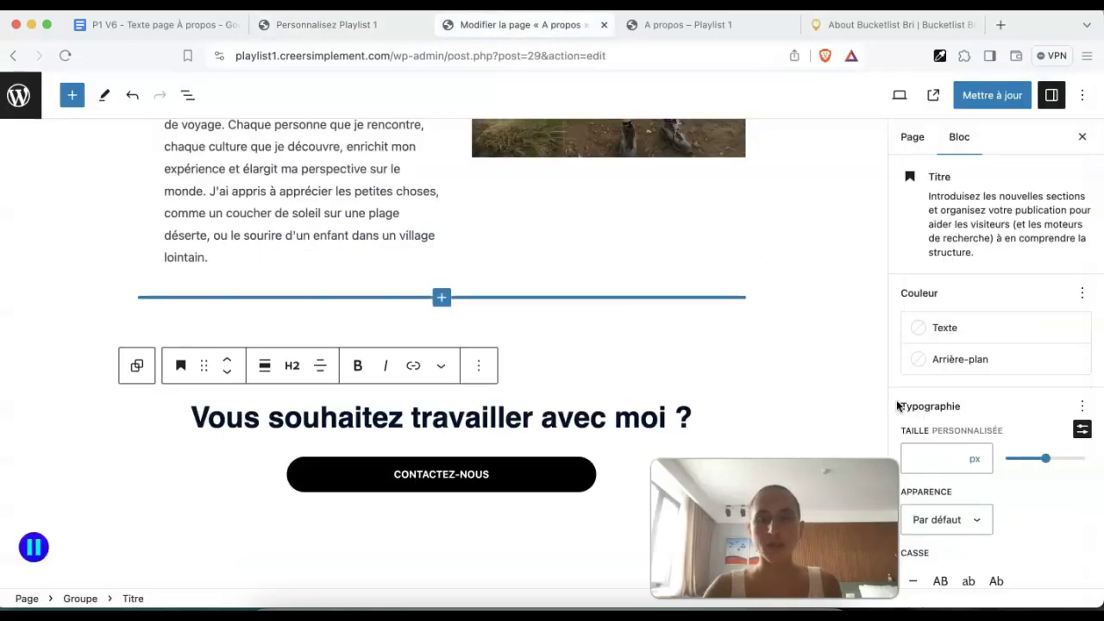
Preview the updated A propos page and compare its call-to-action section with the one on the Bucketlist Bri page
{"action": "left_click", "coordinate": [898, 96]}
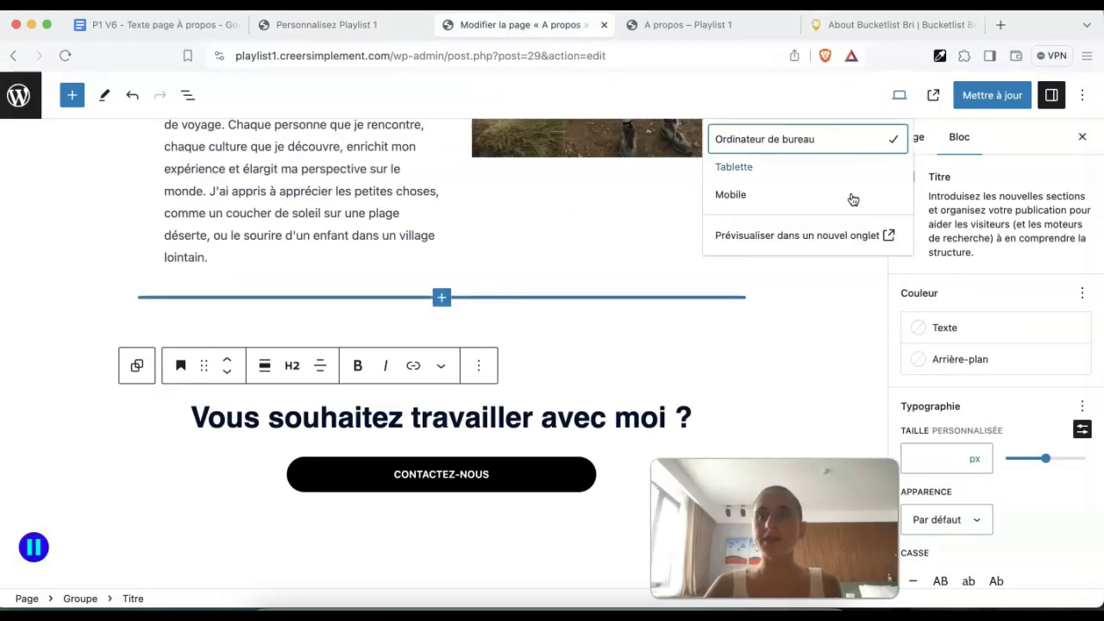
{"action": "left_click", "coordinate": [838, 234]}
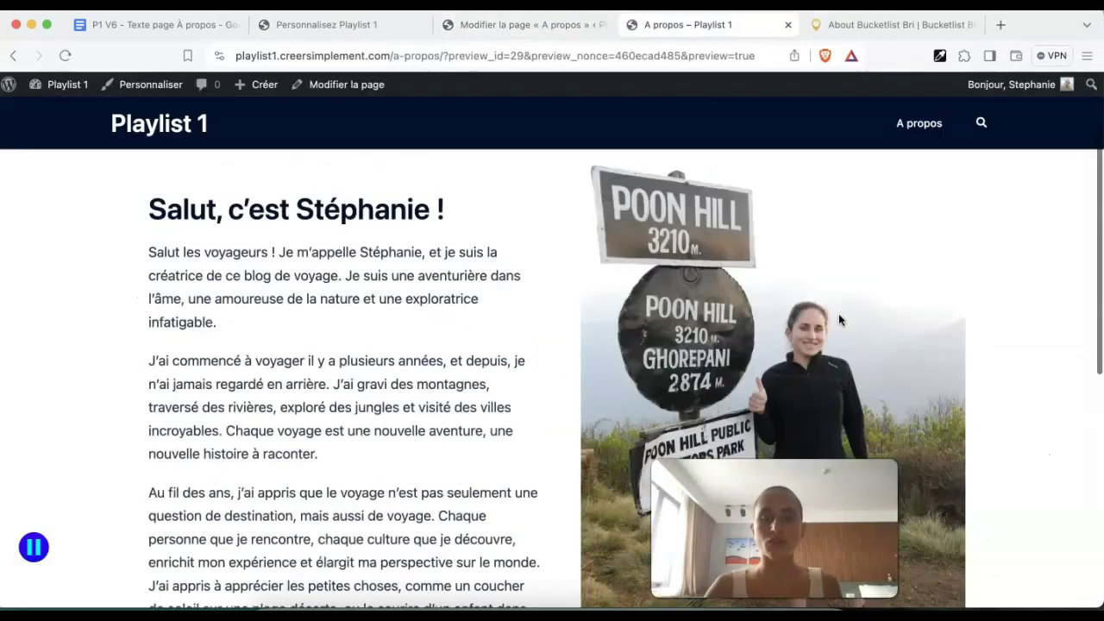
{"action": "scroll", "coordinate": [839, 320], "scroll_direction": "down", "scroll_amount": 15}
{"action": "scroll", "coordinate": [839, 320], "scroll_direction": "up", "scroll_amount": 2}
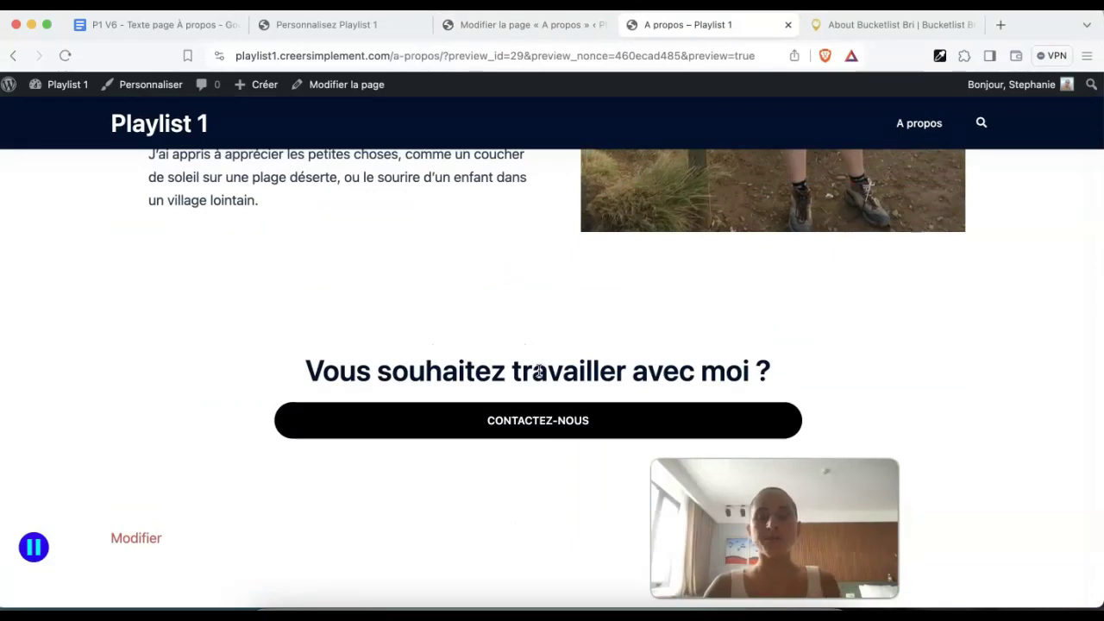
{"action": "left_click", "coordinate": [860, 24]}
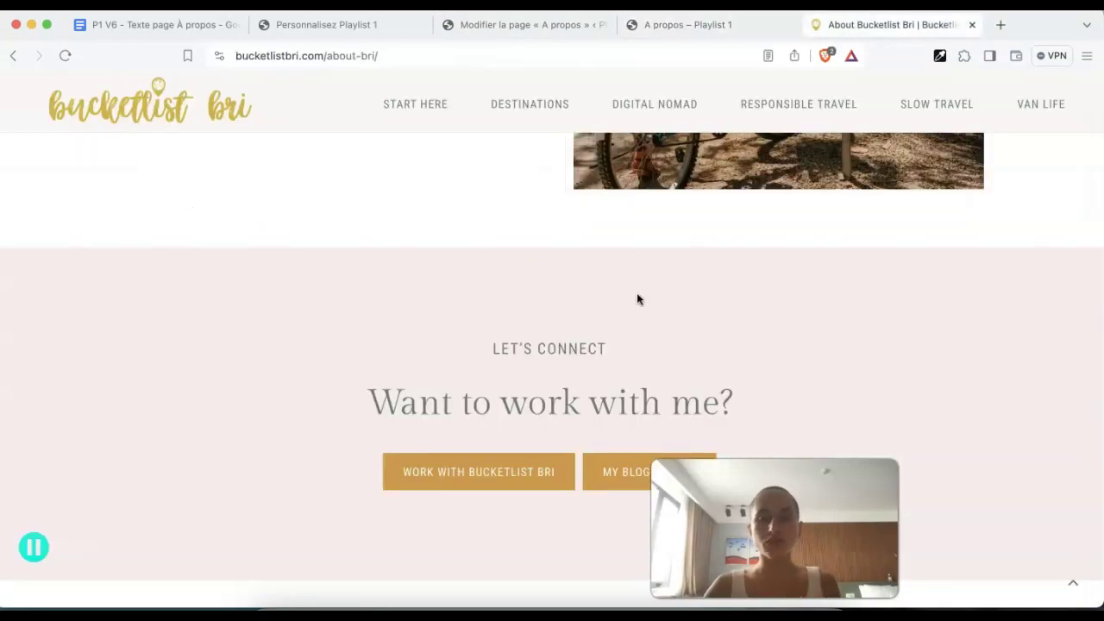
{"action": "scroll", "coordinate": [637, 300], "scroll_direction": "down", "scroll_amount": 1}
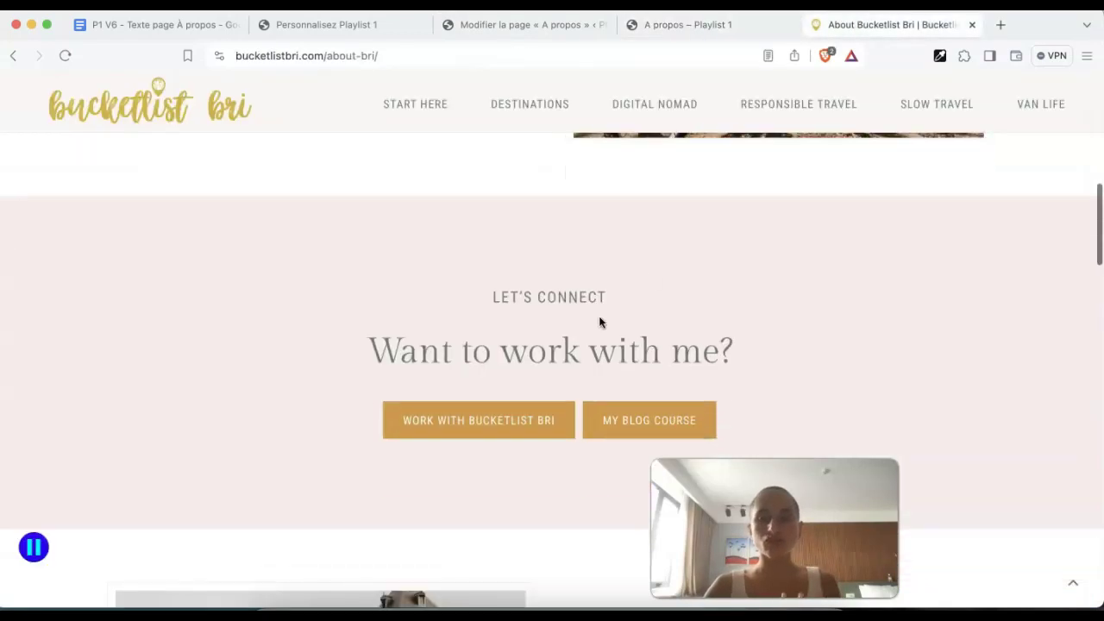
Reset all color settings of the call-to-action group on the A propos page
{"action": "left_click", "coordinate": [561, 26]}
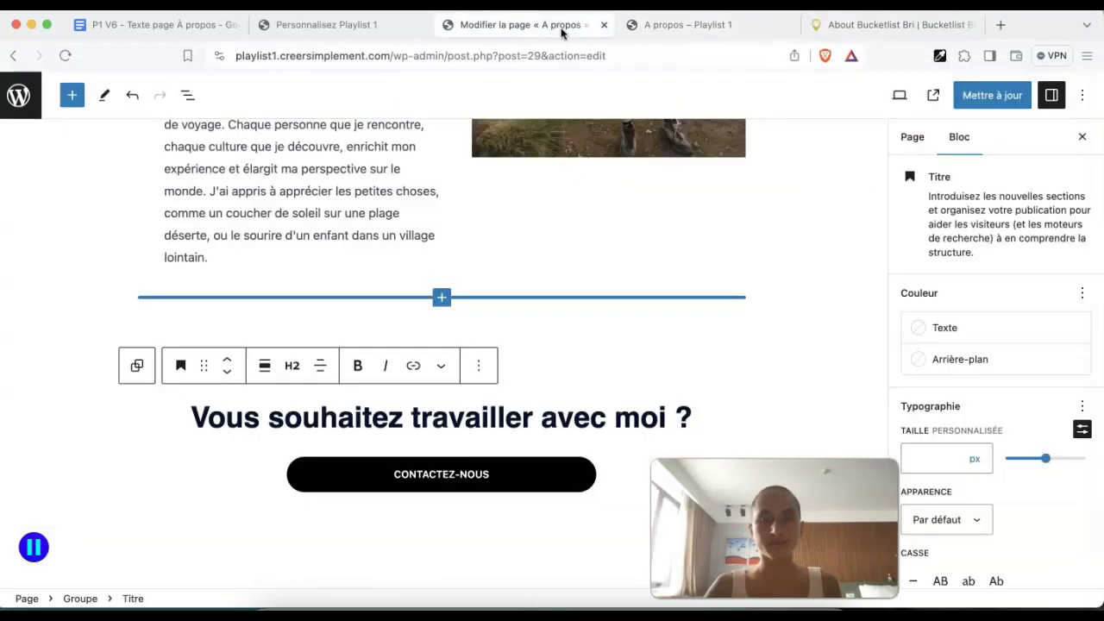
{"action": "left_click", "coordinate": [561, 348]}
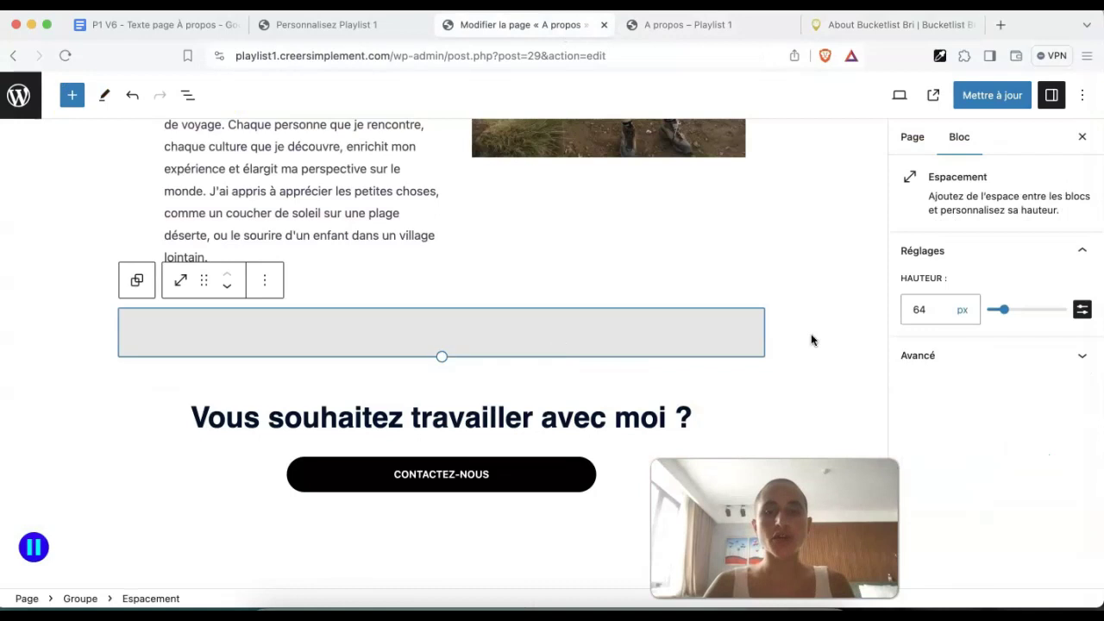
{"action": "left_click", "coordinate": [789, 322]}
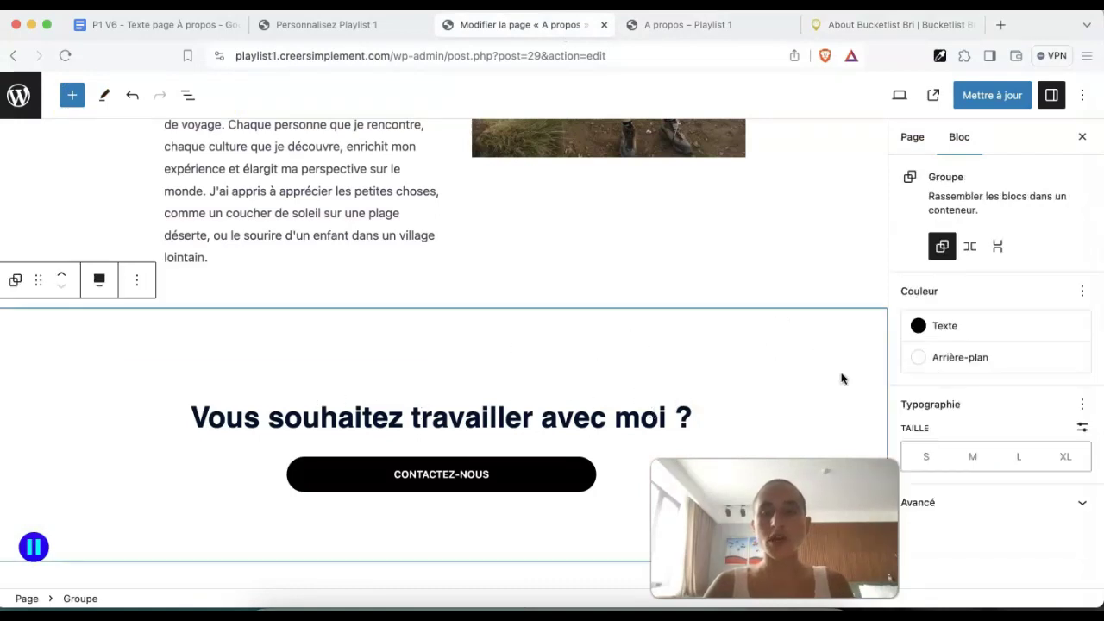
{"action": "left_click", "coordinate": [1082, 293]}
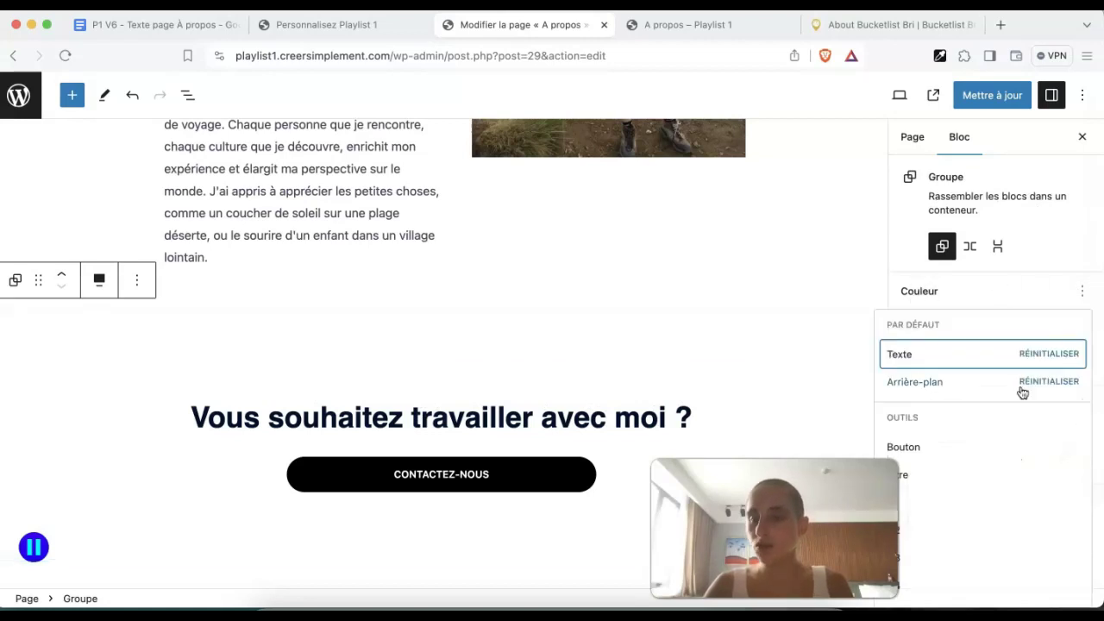
{"action": "scroll", "coordinate": [1021, 390], "scroll_direction": "down", "scroll_amount": 2}
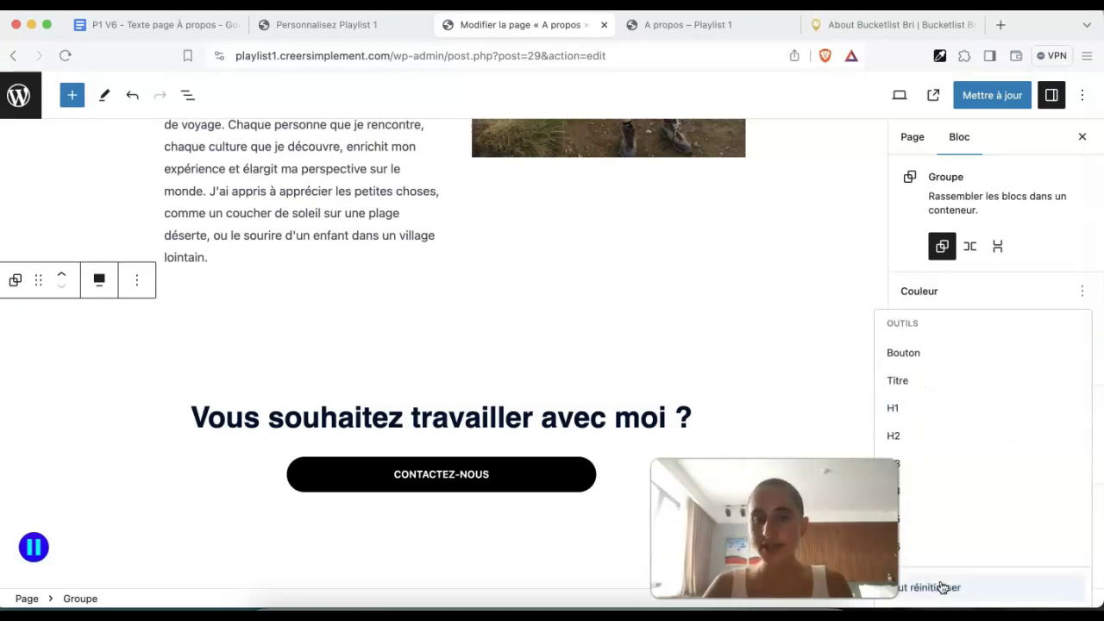
{"action": "left_click", "coordinate": [890, 324]}
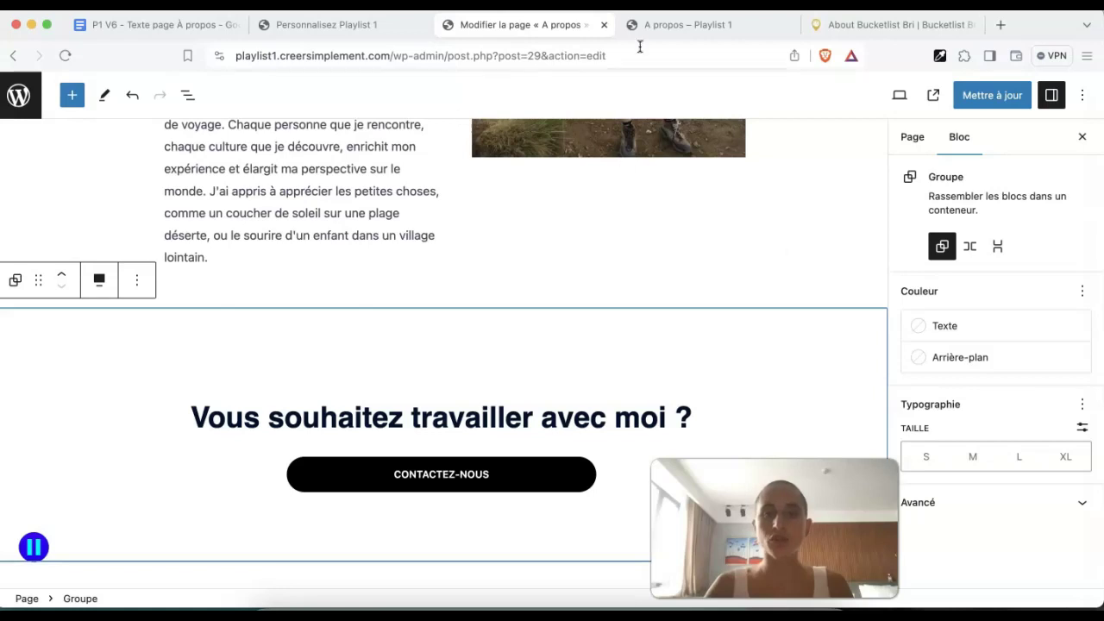
Copy the hex code #f7eeebff from the color picker extension on the Bucketlist Bri page
{"action": "left_click", "coordinate": [865, 29]}
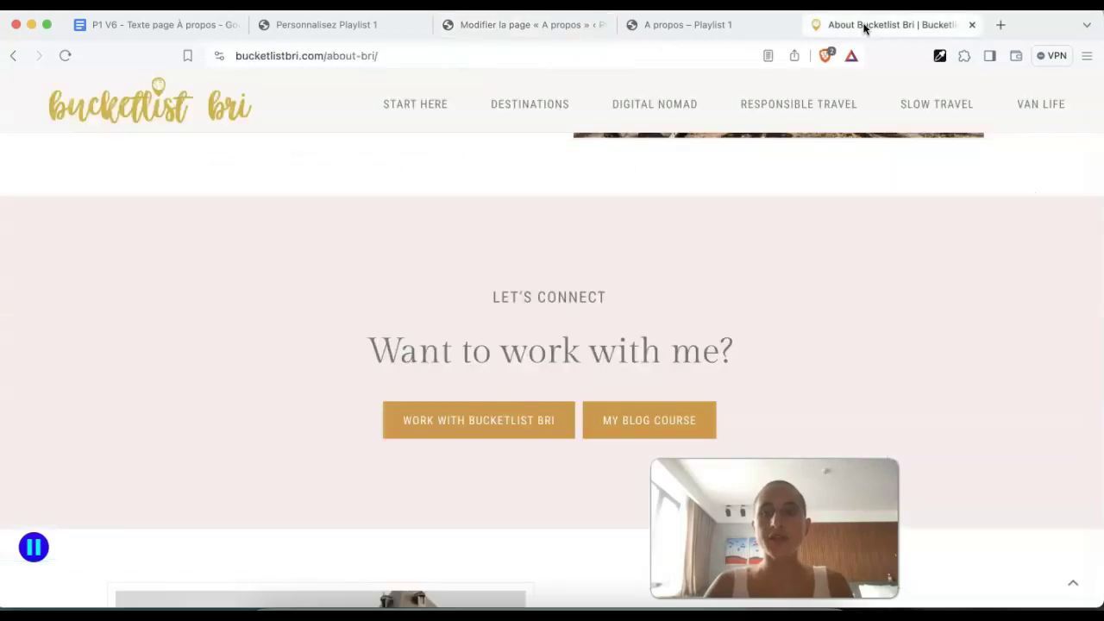
{"action": "left_click", "coordinate": [940, 56]}
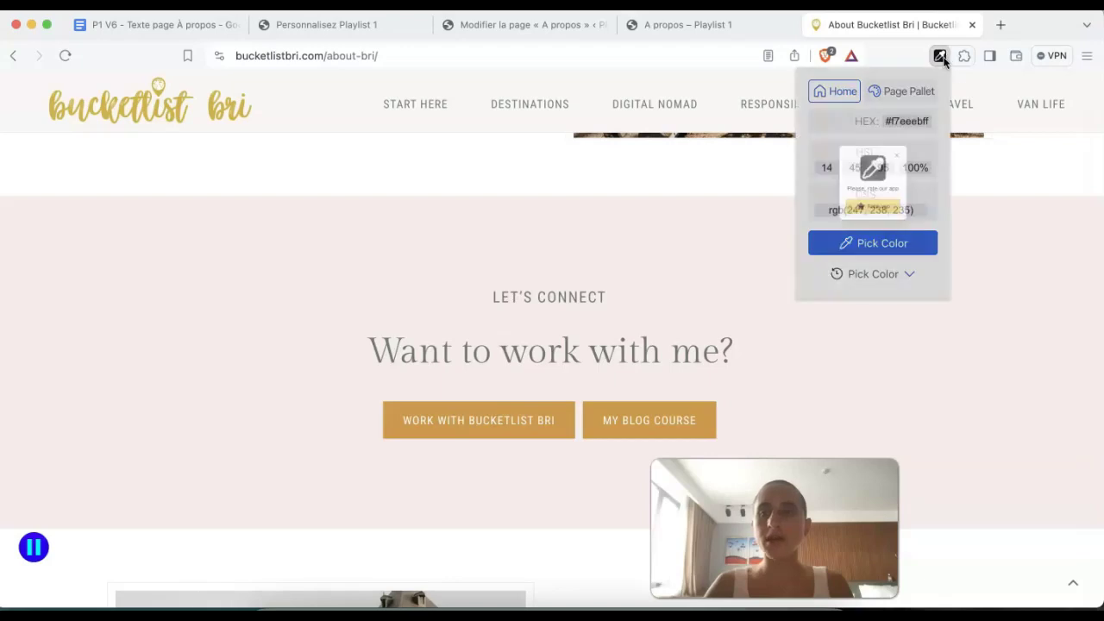
{"action": "left_click", "coordinate": [920, 129]}
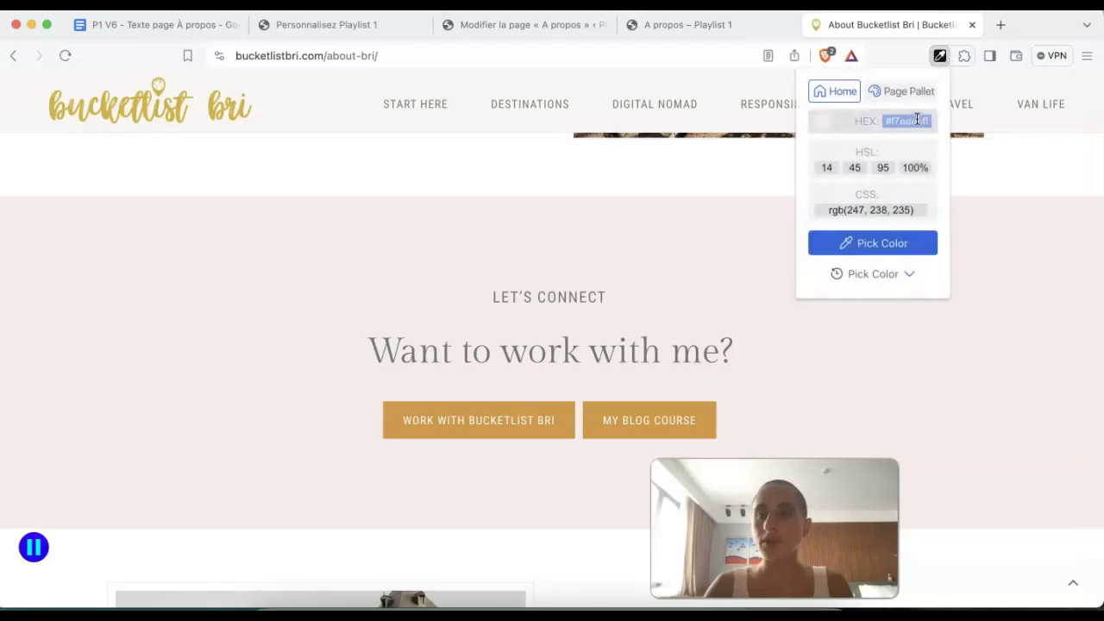
{"action": "left_click", "coordinate": [930, 120]}
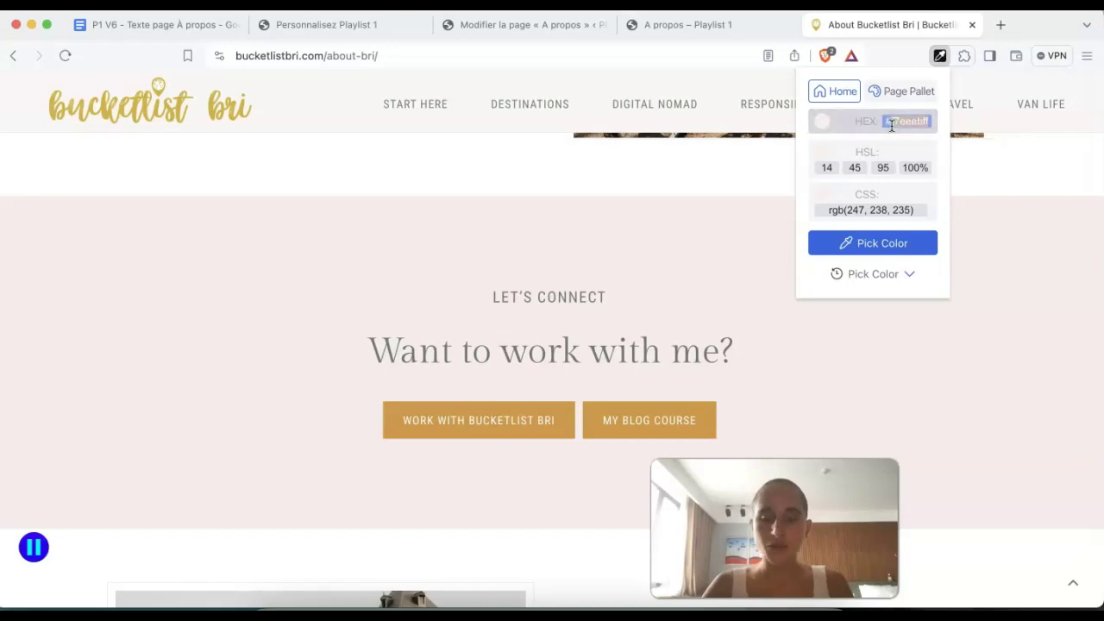
Set the call-to-action group's background to the custom color F7EEEBFF
{"action": "left_click", "coordinate": [537, 24]}
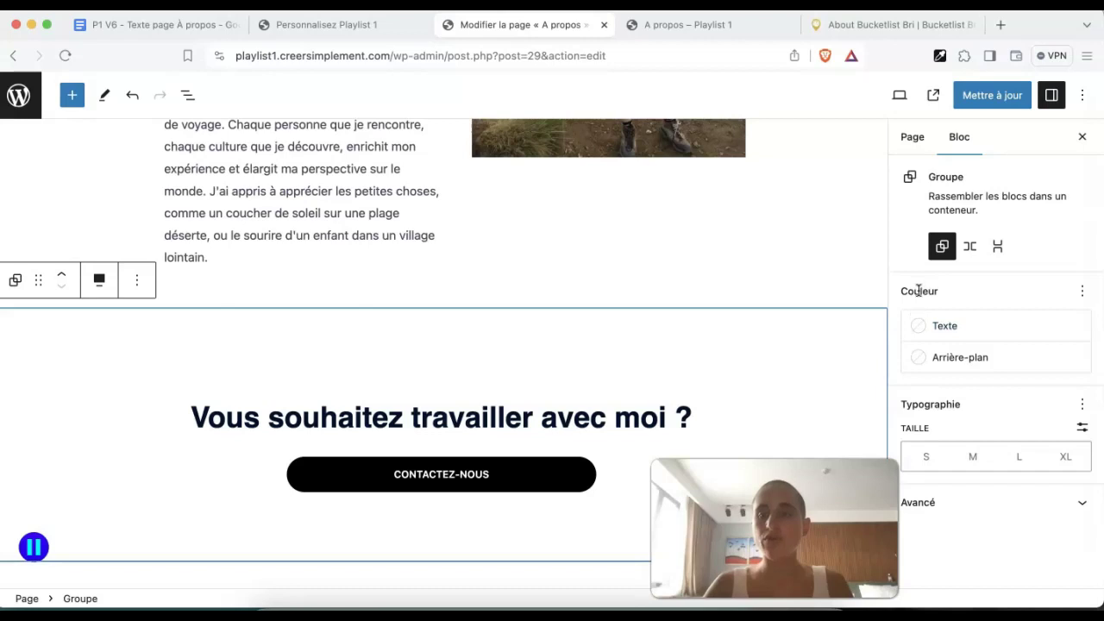
{"action": "left_click", "coordinate": [919, 369]}
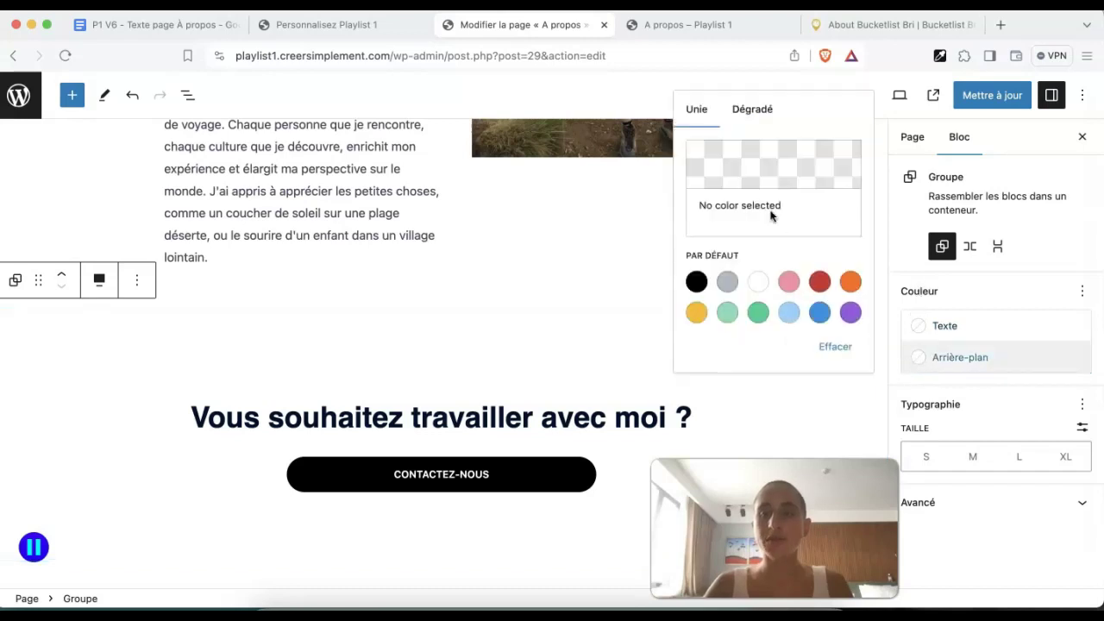
{"action": "left_click", "coordinate": [757, 177]}
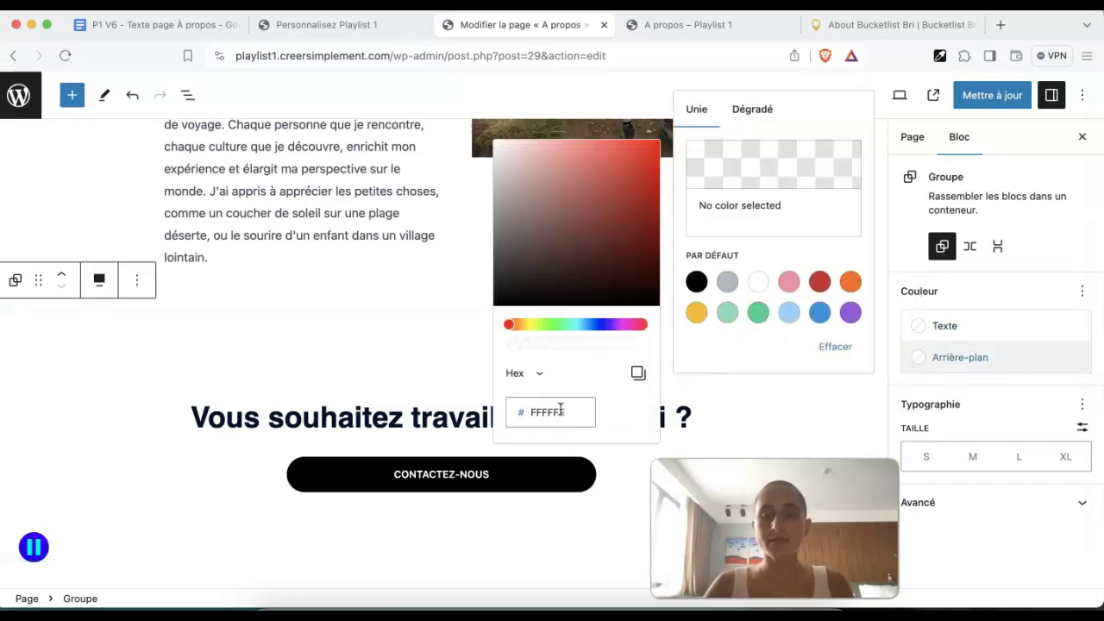
{"action": "left_click_drag", "start_coordinate": [527, 413], "coordinate": [598, 417]}
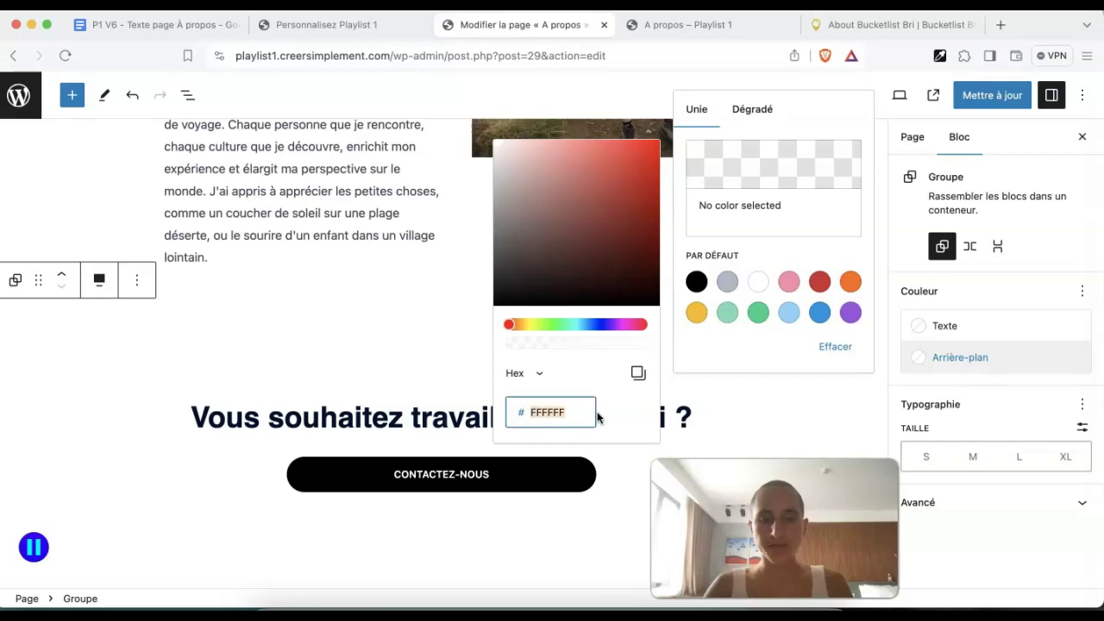
{"action": "type", "text": "F7EEEBFF"}
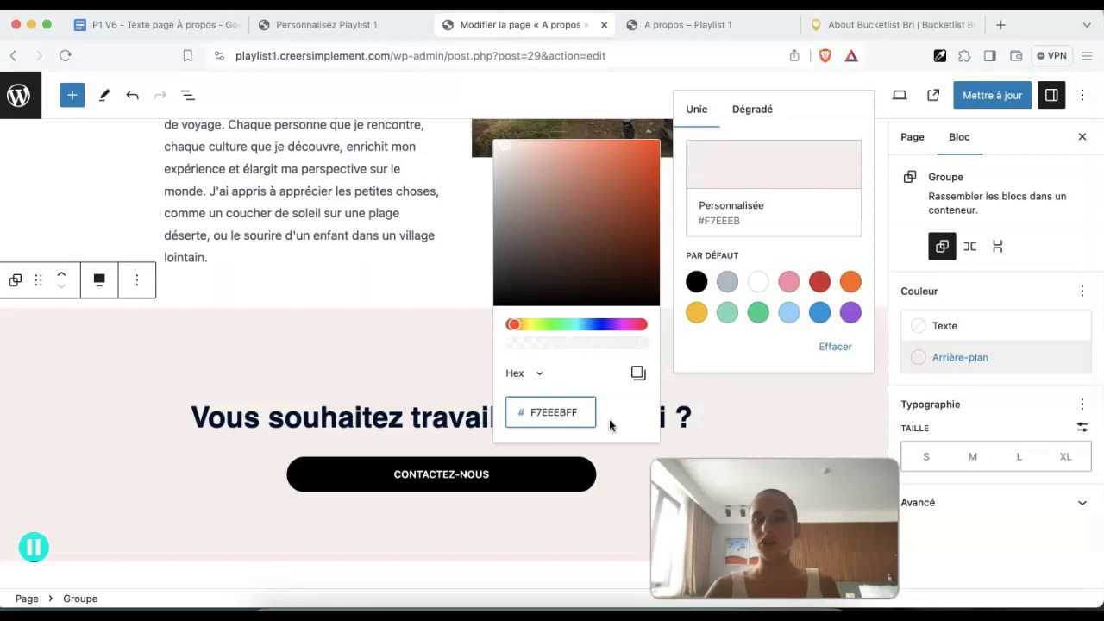
{"action": "left_click", "coordinate": [754, 406]}
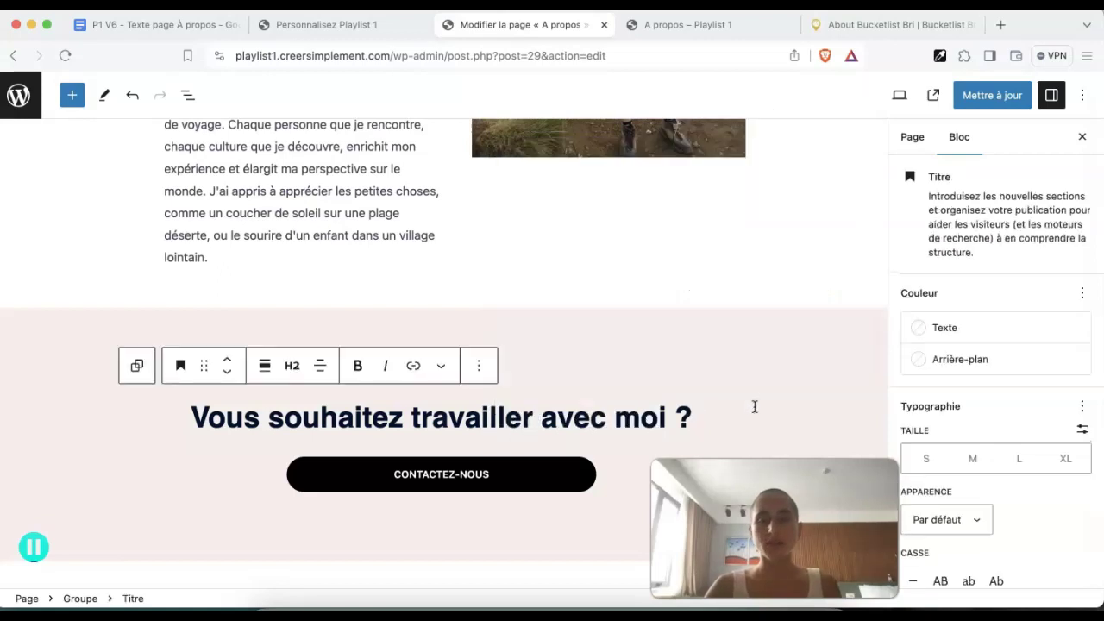
Compare the call-to-action section with the Bucketlist Bri one and preview the A propos page in a new tab
{"action": "left_click", "coordinate": [888, 24]}
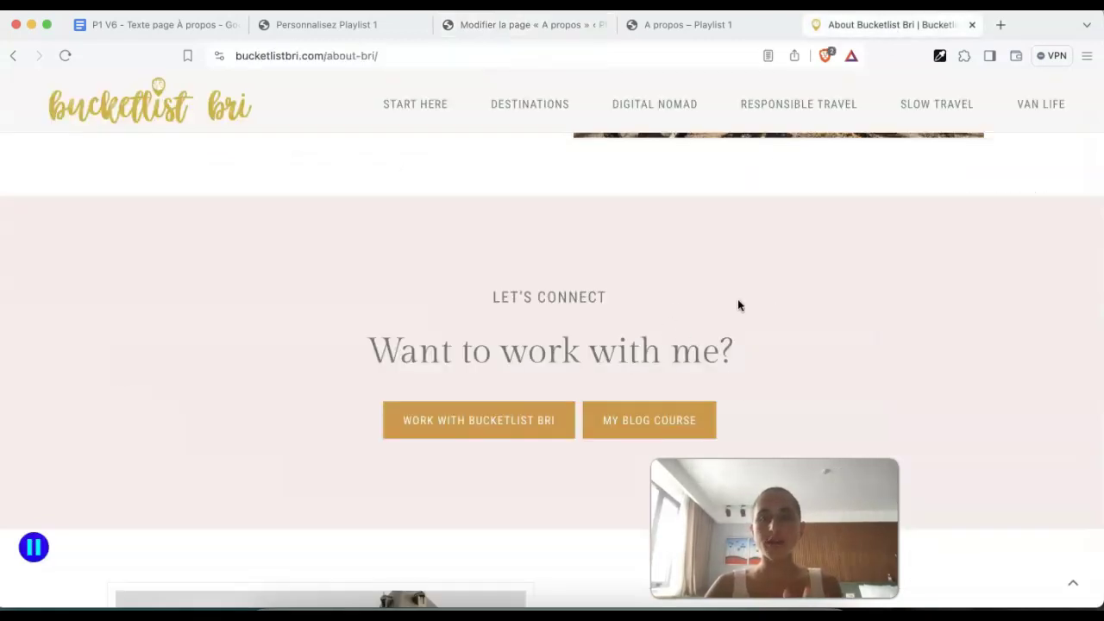
{"action": "left_click", "coordinate": [528, 28]}
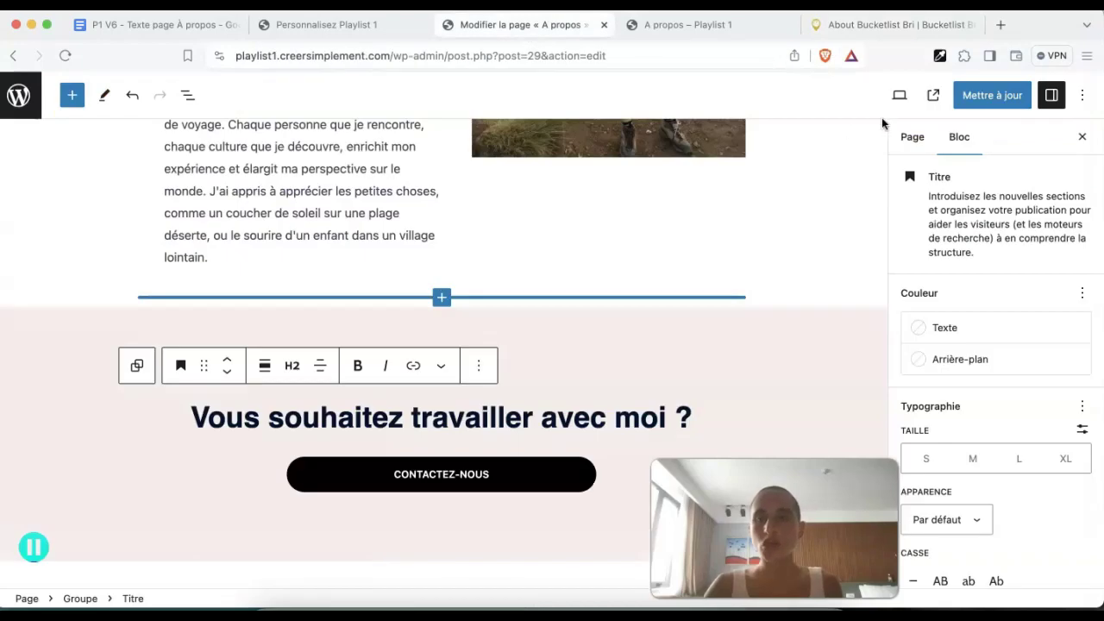
{"action": "left_click", "coordinate": [899, 95]}
{"action": "left_click", "coordinate": [855, 234]}
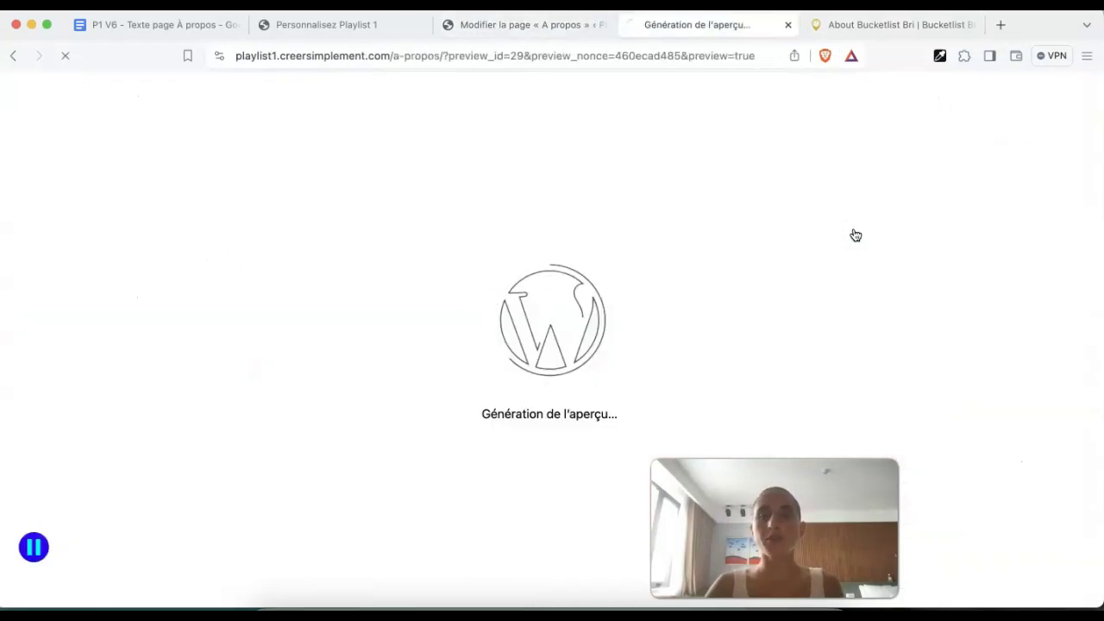
{"action": "scroll", "coordinate": [856, 236], "scroll_direction": "down", "scroll_amount": 15}
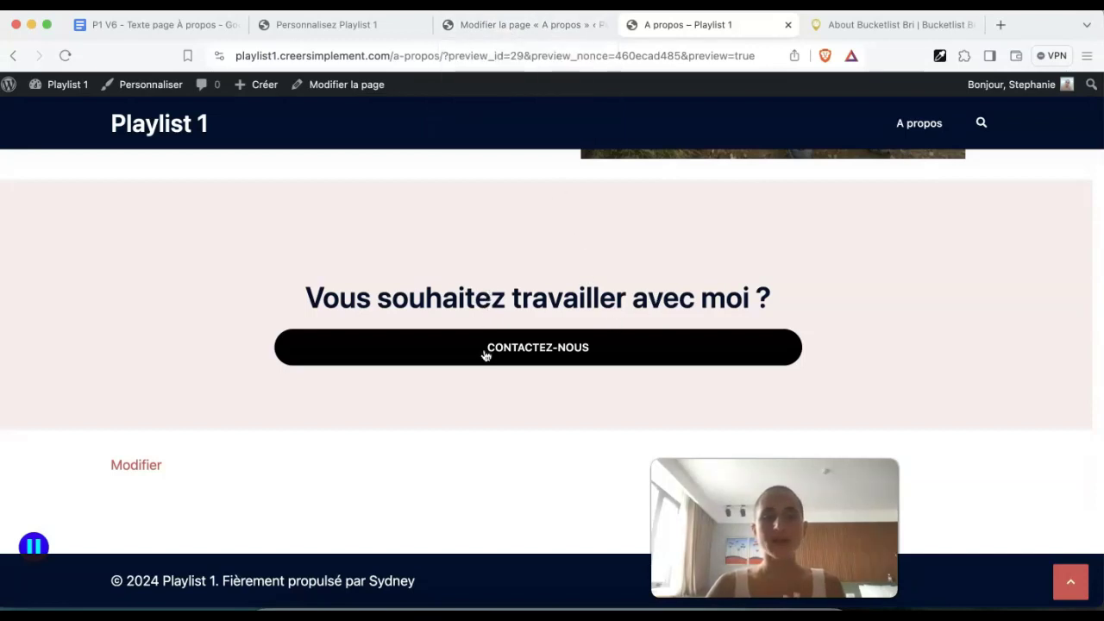
Insert an Espacement block between the "Vous souhaitez travailler avec moi ?" heading and the CONTACTEZ-NOUS button
{"action": "left_click", "coordinate": [517, 26]}
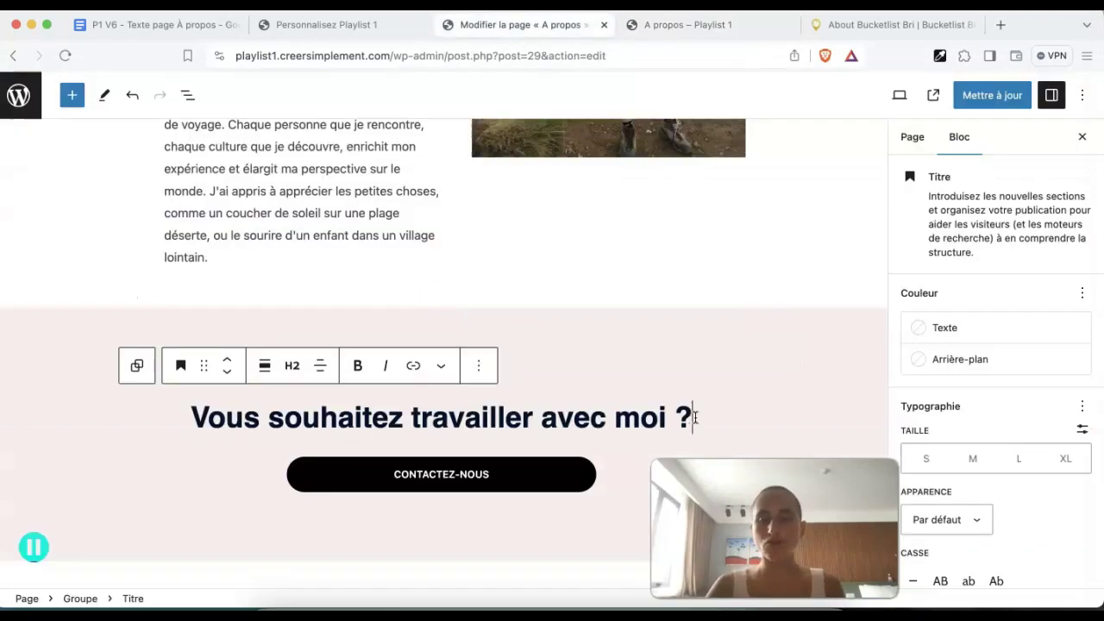
{"action": "key", "text": "Return"}
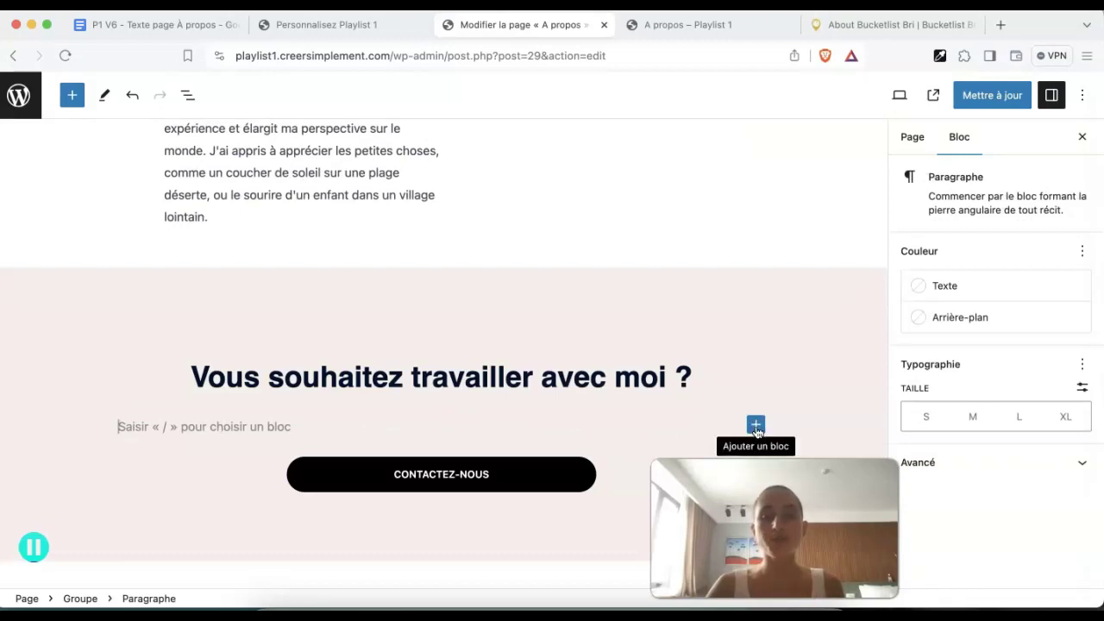
{"action": "left_click", "coordinate": [756, 426]}
{"action": "left_click", "coordinate": [353, 428]}
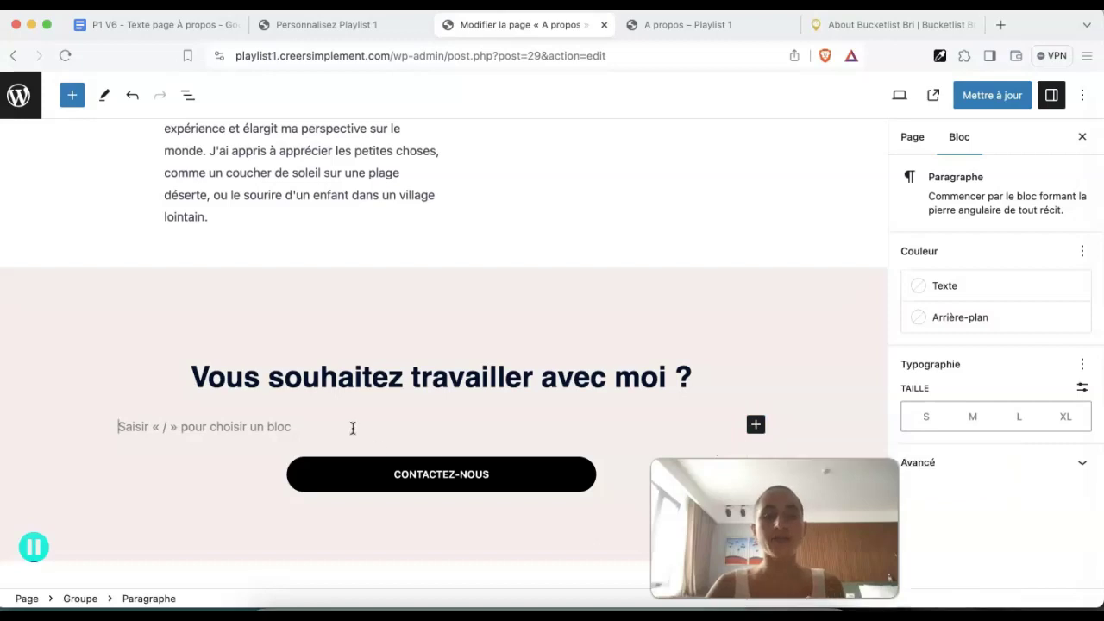
{"action": "left_click", "coordinate": [756, 425]}
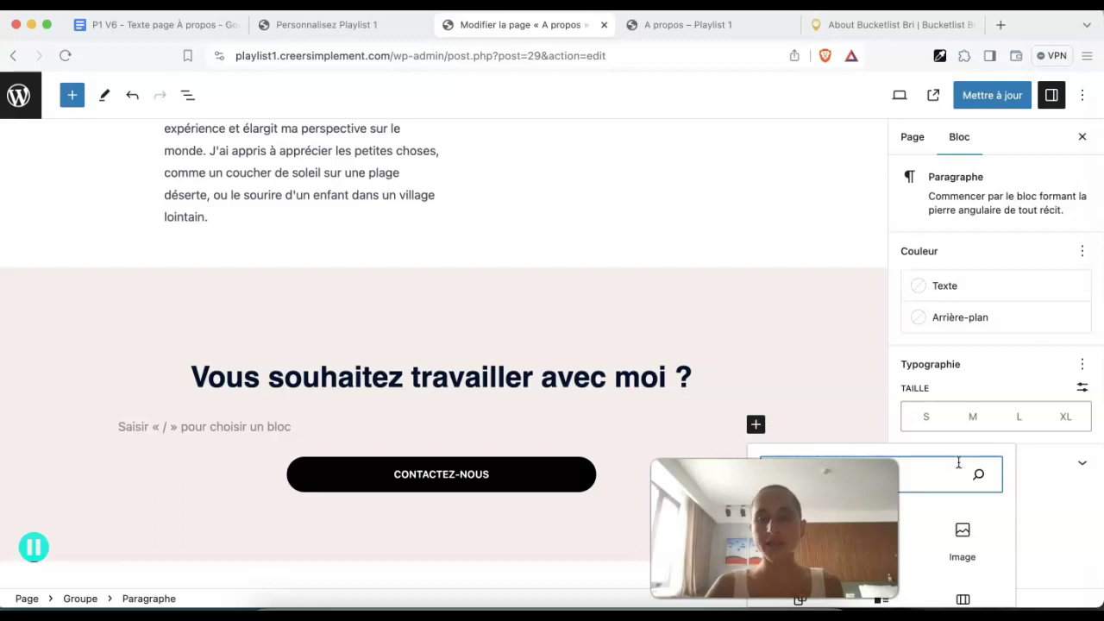
{"action": "type", "text": "colonne"}
{"action": "key", "text": "BackSpace"}
{"action": "key", "text": "BackSpace"}
{"action": "key", "text": "BackSpace"}
{"action": "key", "text": "BackSpace"}
{"action": "key", "text": "BackSpace"}
{"action": "key", "text": "BackSpace"}
{"action": "key", "text": "BackSpace"}
{"action": "type", "text": "es"}
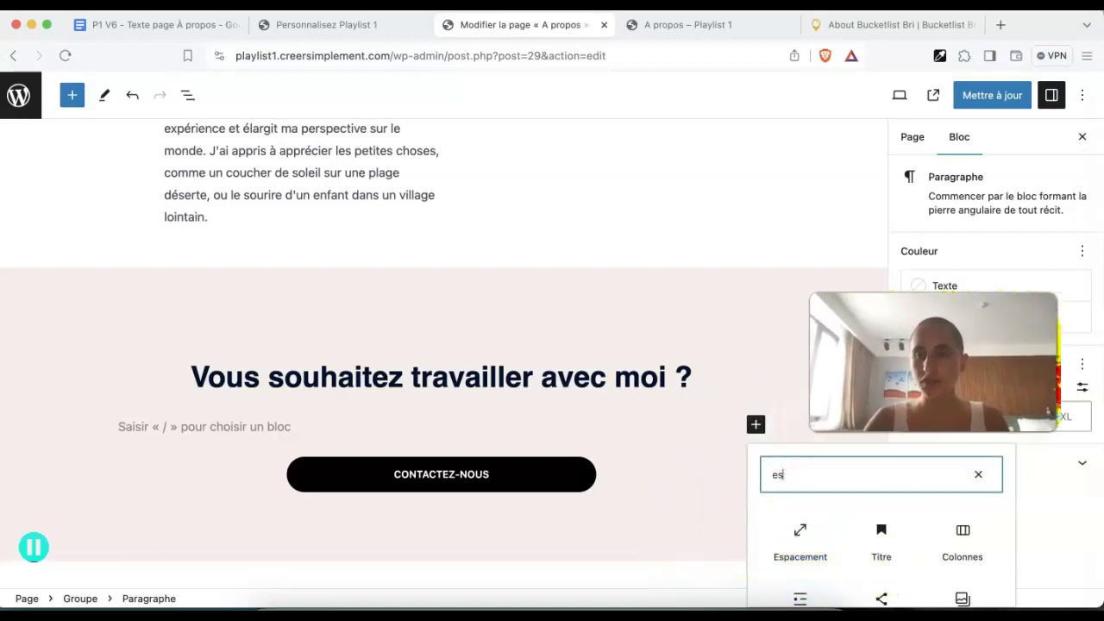
{"action": "type", "text": "p"}
{"action": "left_click", "coordinate": [795, 537]}
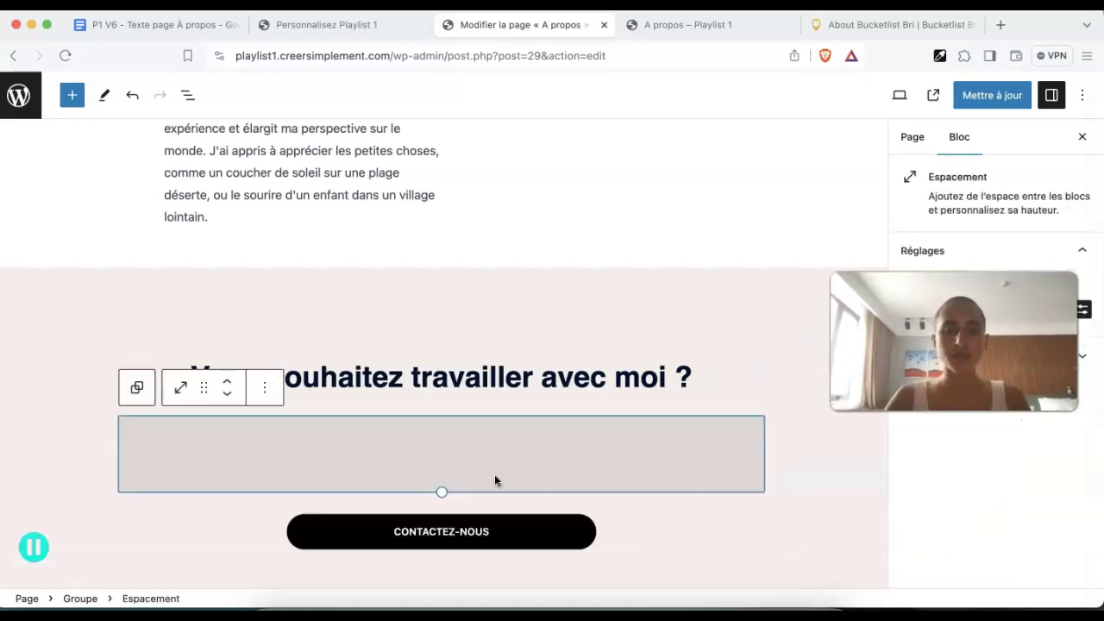
Set the height of the spacer between the heading and the button to 20 px
{"action": "key", "text": "super+s"}
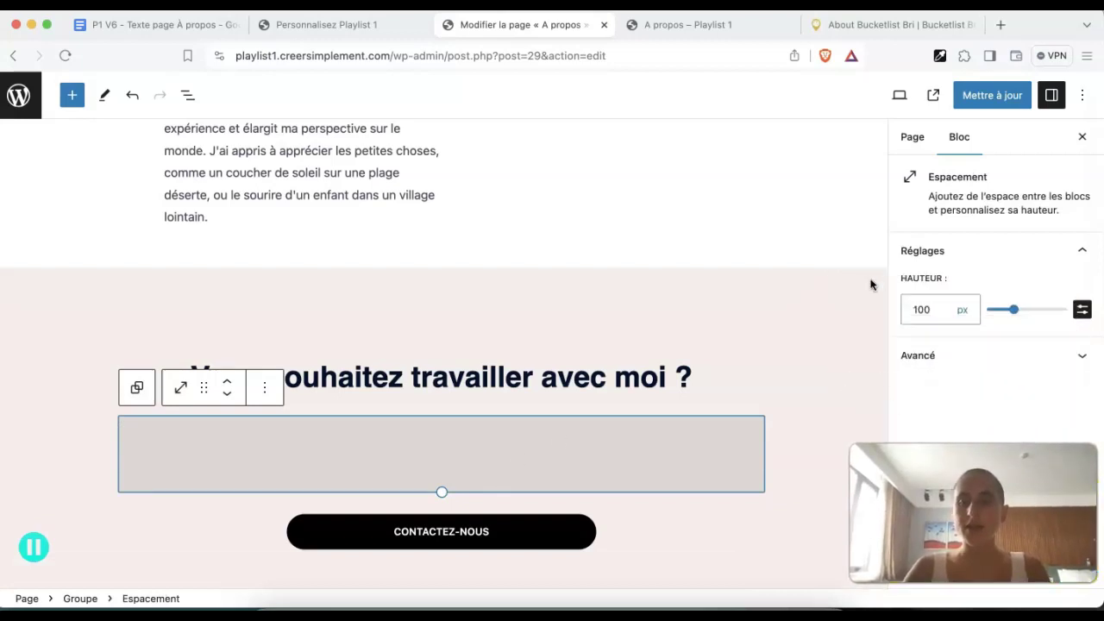
{"action": "left_click", "coordinate": [934, 311]}
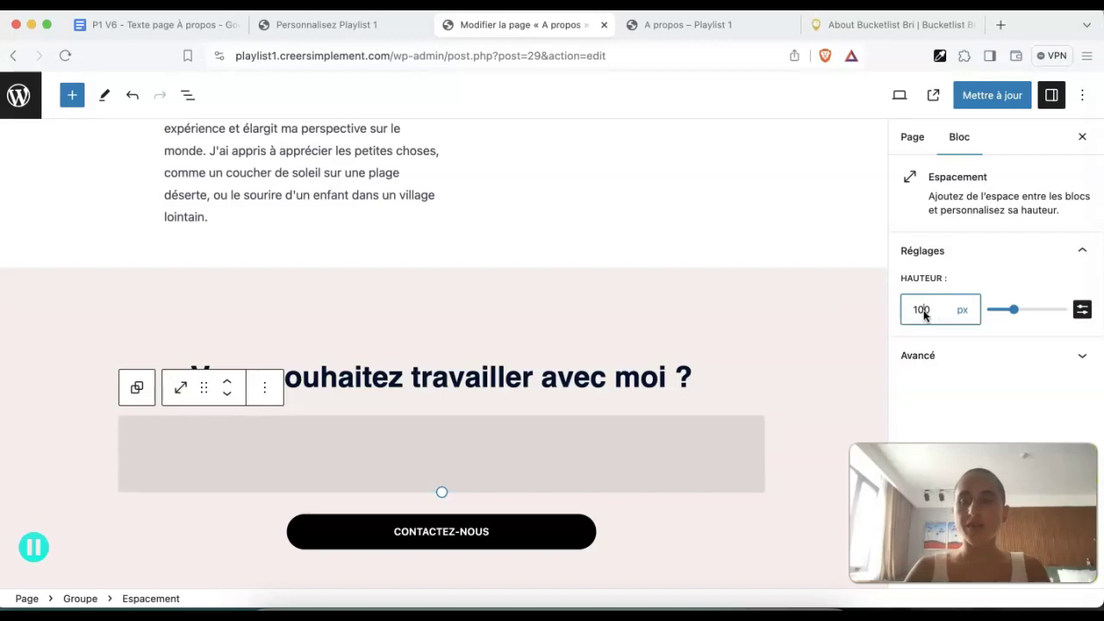
{"action": "key", "text": "BackSpace"}
{"action": "key", "text": "BackSpace"}
{"action": "type", "text": "2"}
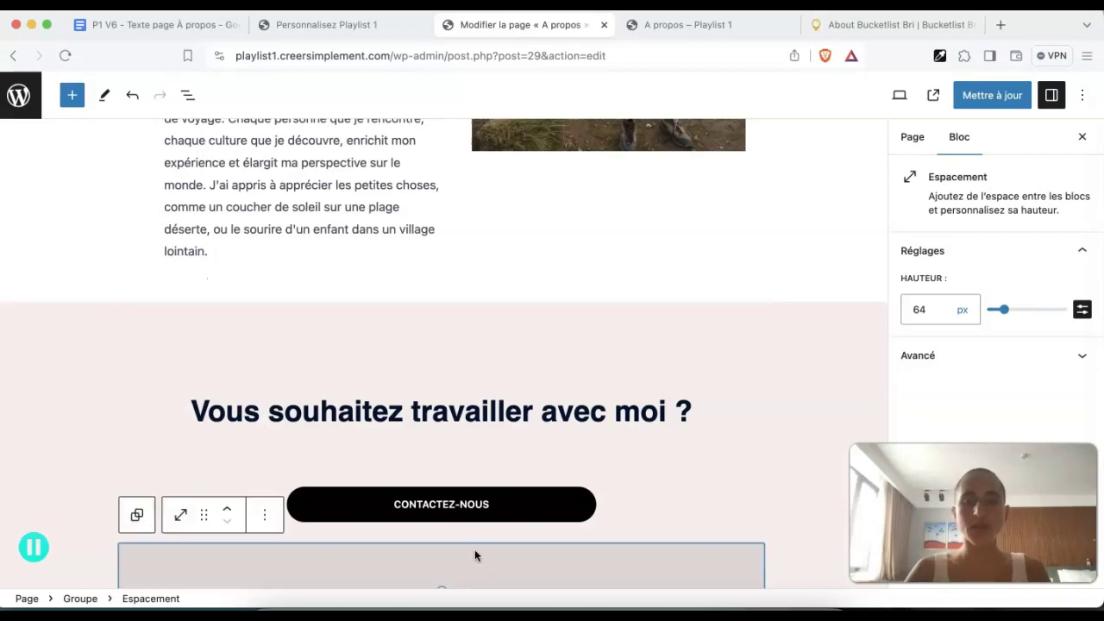
Check the section's spacing in the preview, and set the spacers below the button and above the heading to 50 px each
{"action": "left_click", "coordinate": [688, 28]}
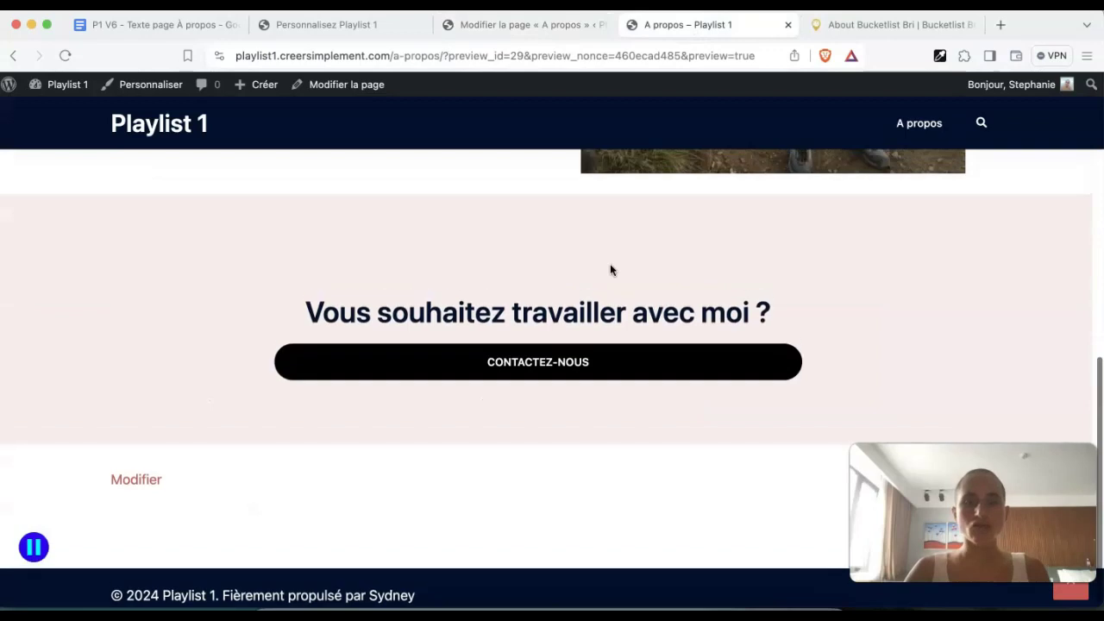
{"action": "left_click", "coordinate": [543, 27]}
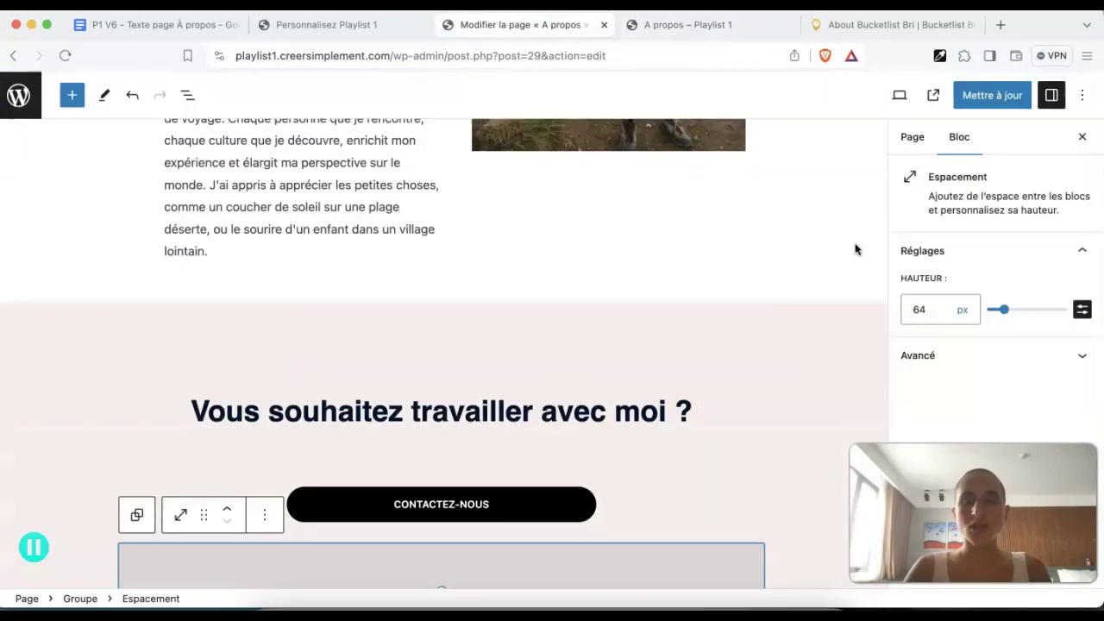
{"action": "double_click", "coordinate": [904, 310]}
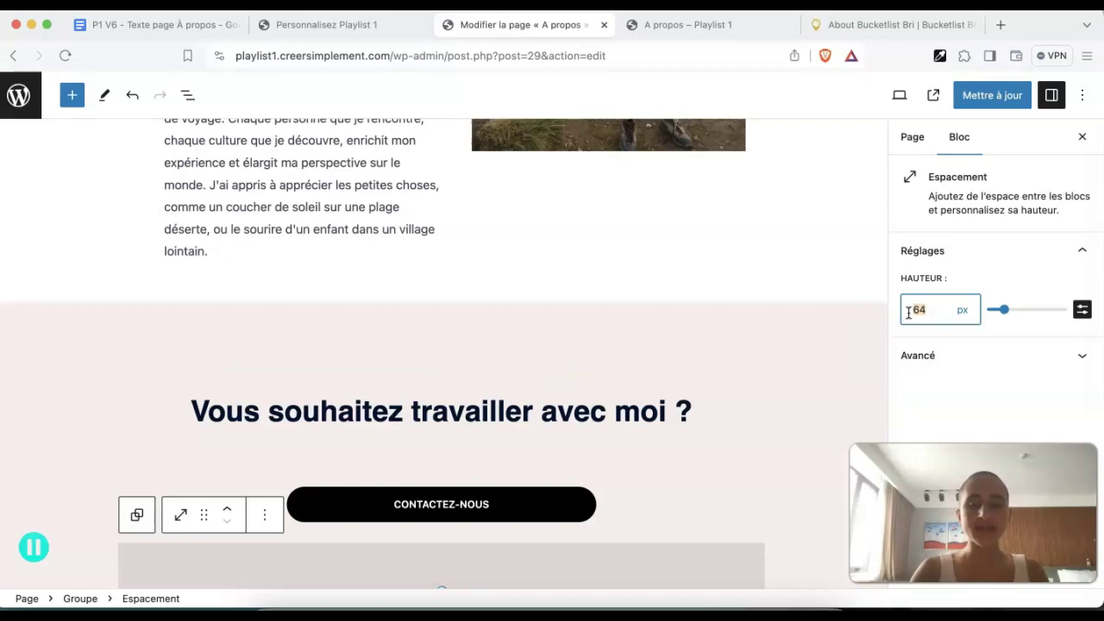
{"action": "type", "text": "50"}
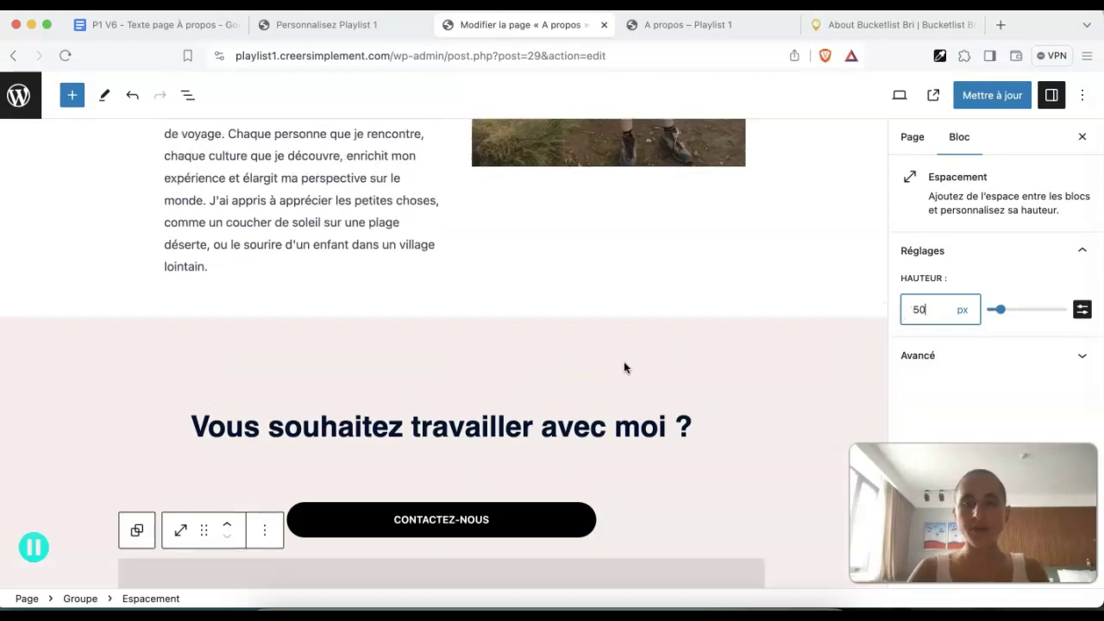
{"action": "key", "text": "ctrl+z"}
{"action": "left_click_drag", "start_coordinate": [927, 309], "coordinate": [904, 308]}
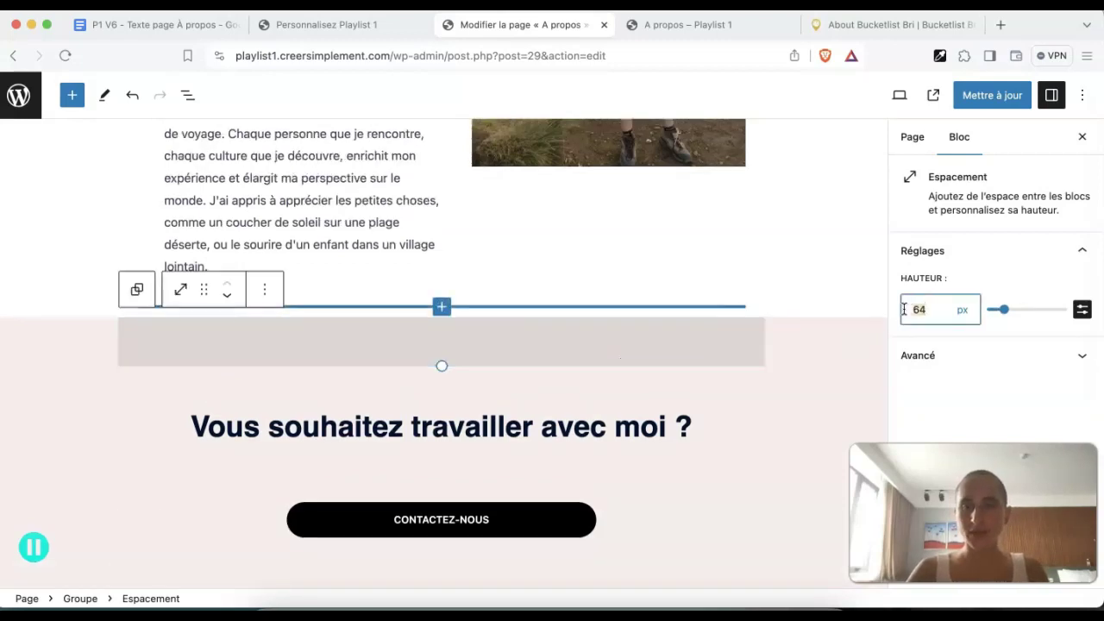
{"action": "type", "text": "50"}
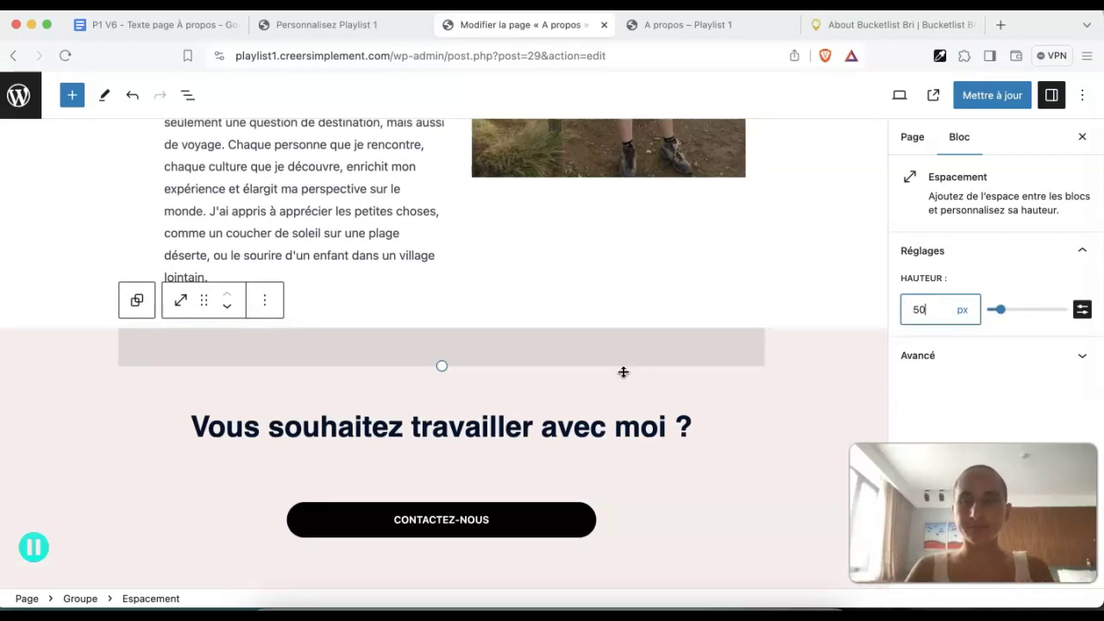
Examine the spacing around the "Vous souhaitez travailler avec moi ?" section in the A propos page preview
{"action": "left_click", "coordinate": [710, 25]}
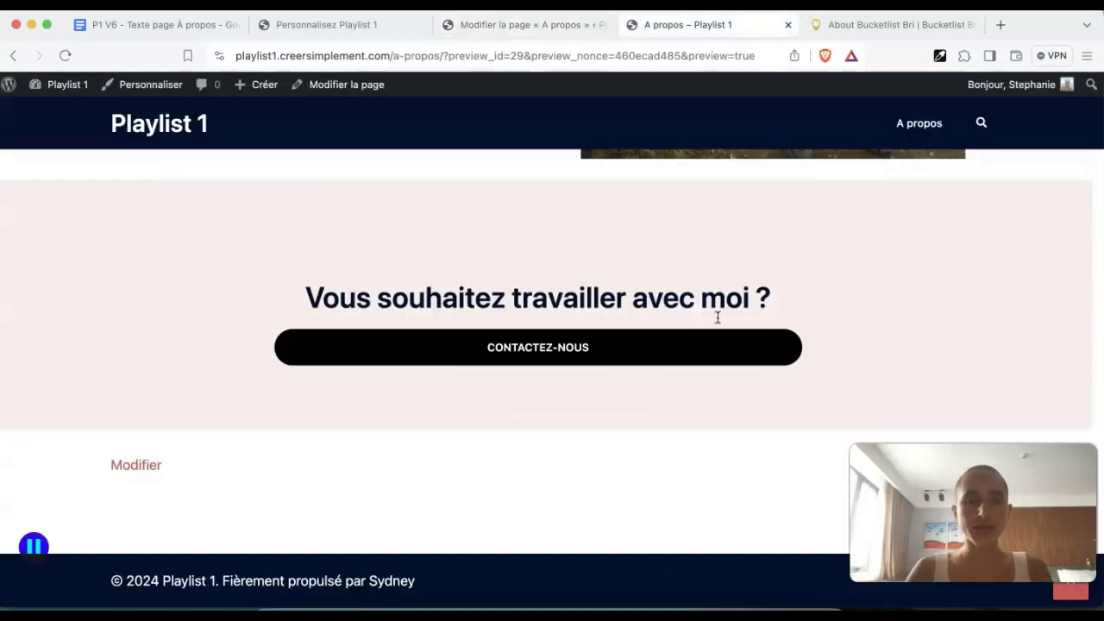
{"action": "scroll", "coordinate": [716, 316], "scroll_direction": "up", "scroll_amount": 2}
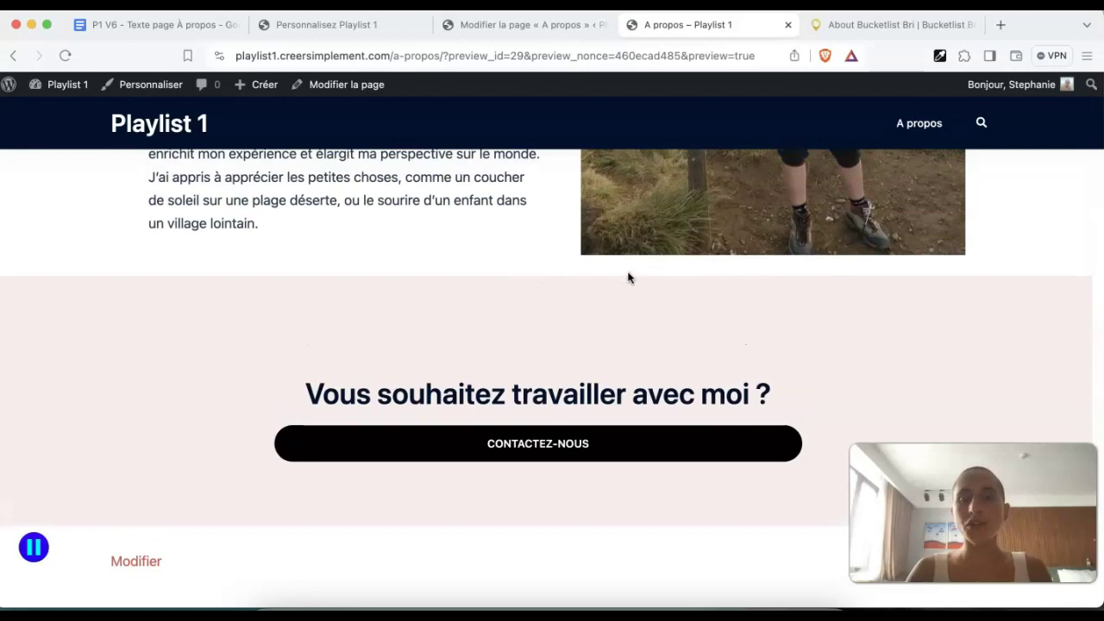
{"action": "left_click", "coordinate": [527, 28]}
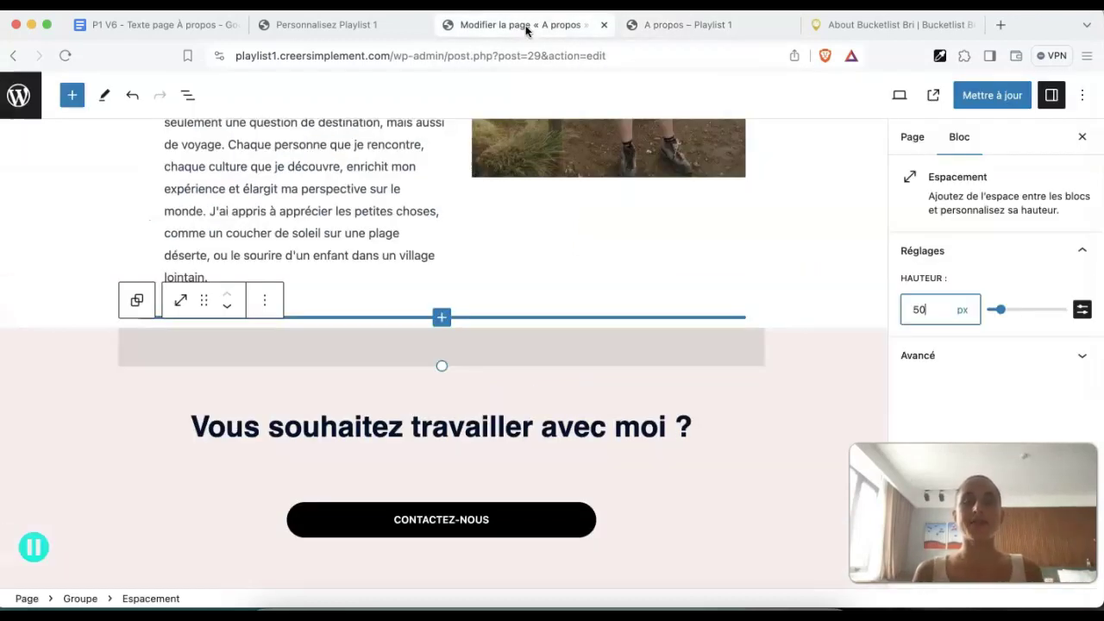
{"action": "left_click", "coordinate": [455, 312]}
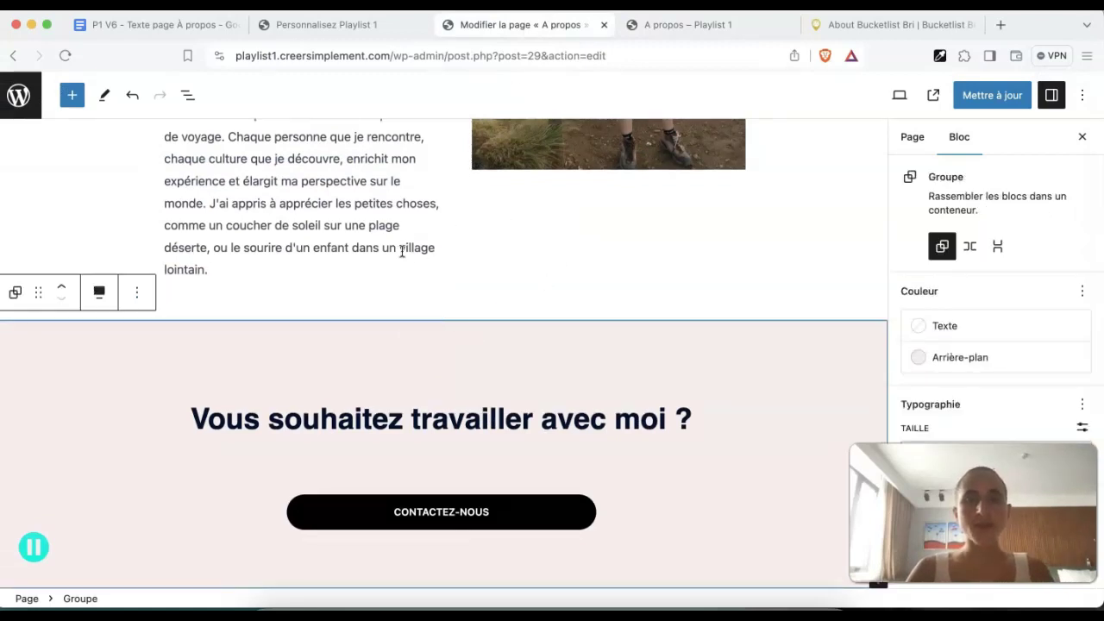
{"action": "left_click", "coordinate": [449, 312]}
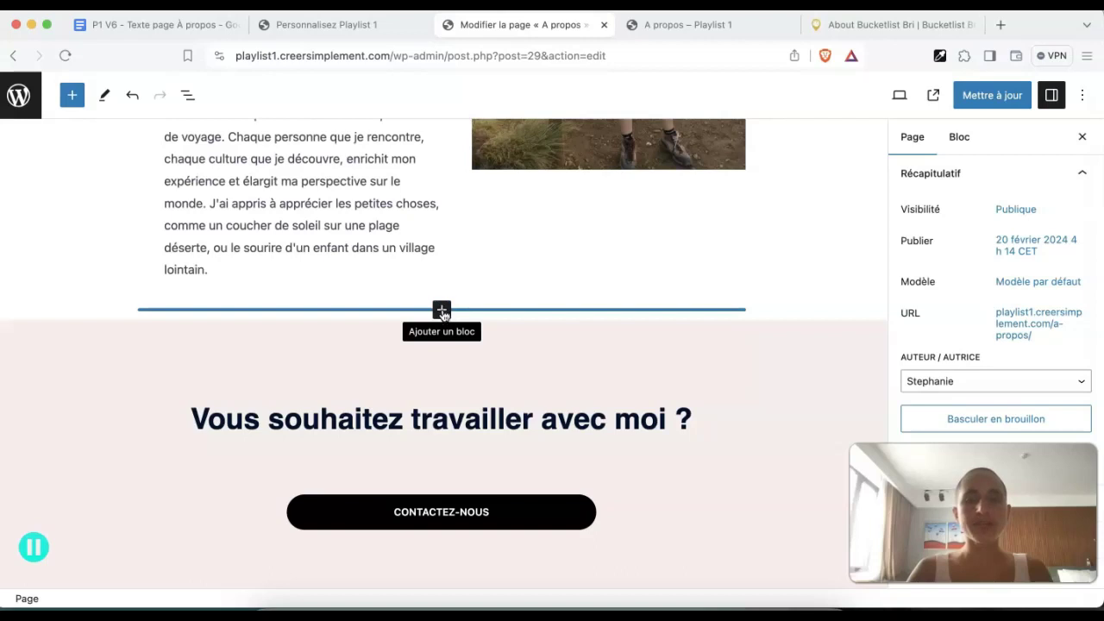
{"action": "left_click", "coordinate": [442, 312]}
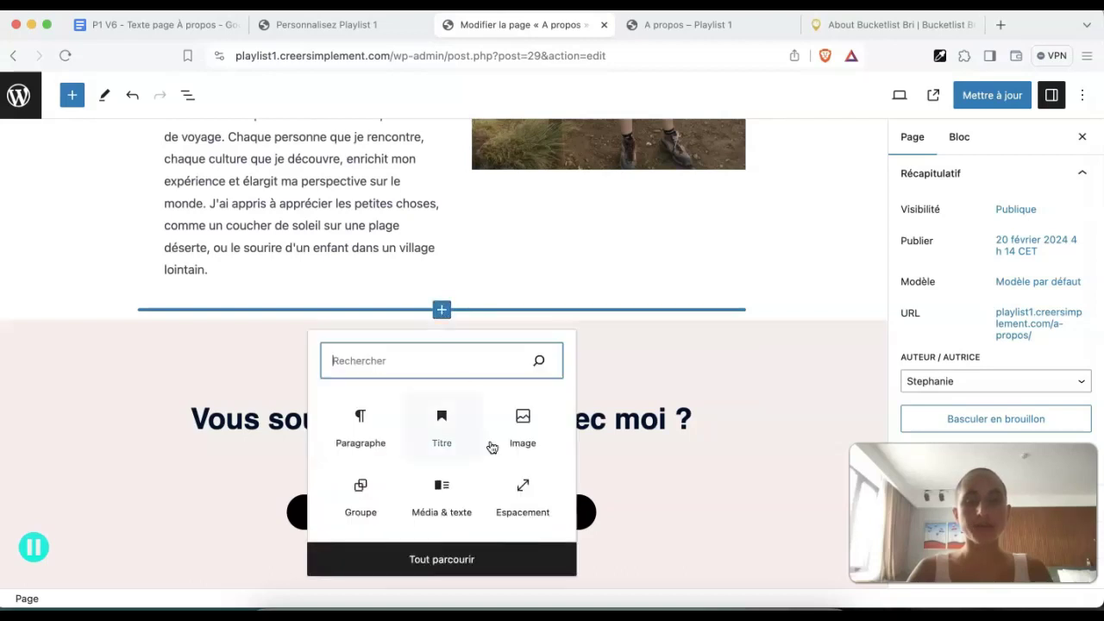
Duplicate the 50 px spacer above the heading, move one copy out of the group to just above the section, and update the page
{"action": "left_click_drag", "start_coordinate": [520, 493], "coordinate": [616, 337]}
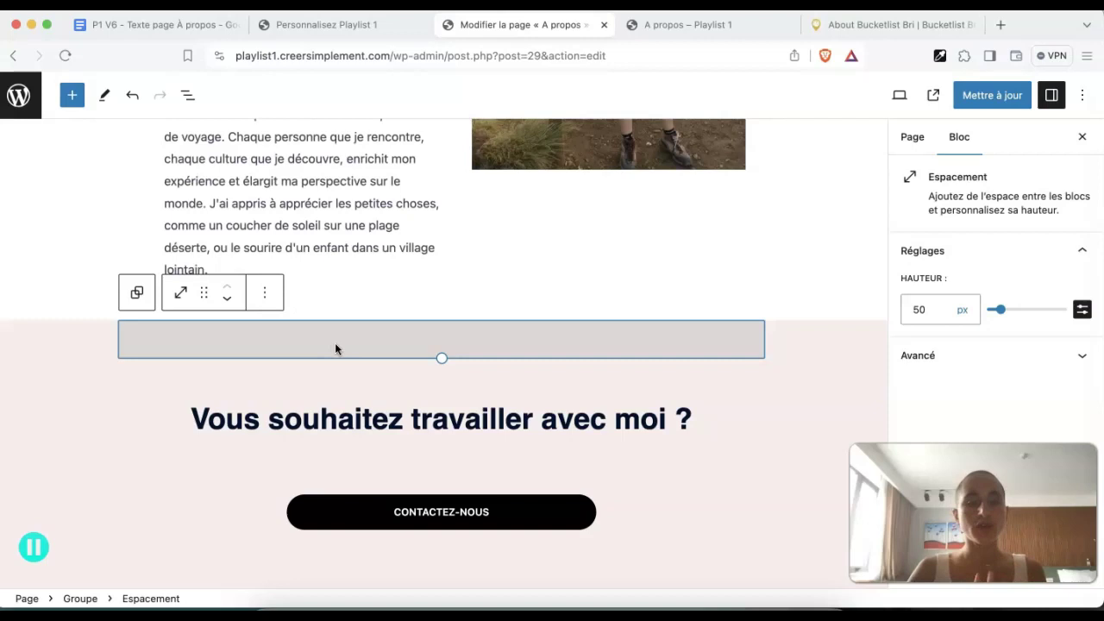
{"action": "left_click", "coordinate": [264, 291]}
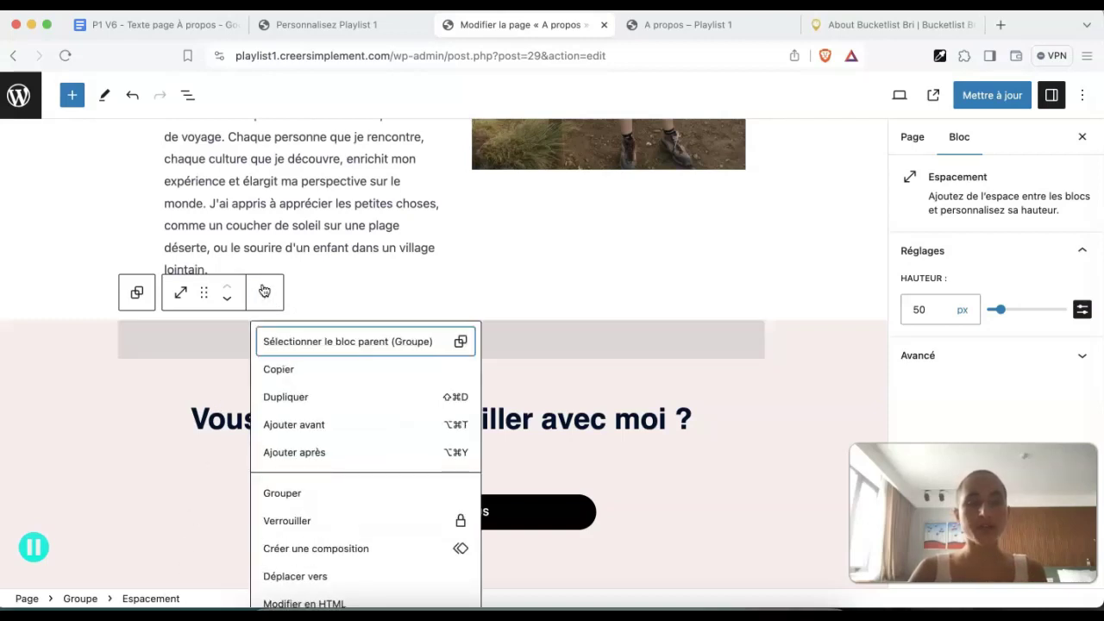
{"action": "left_click", "coordinate": [284, 398]}
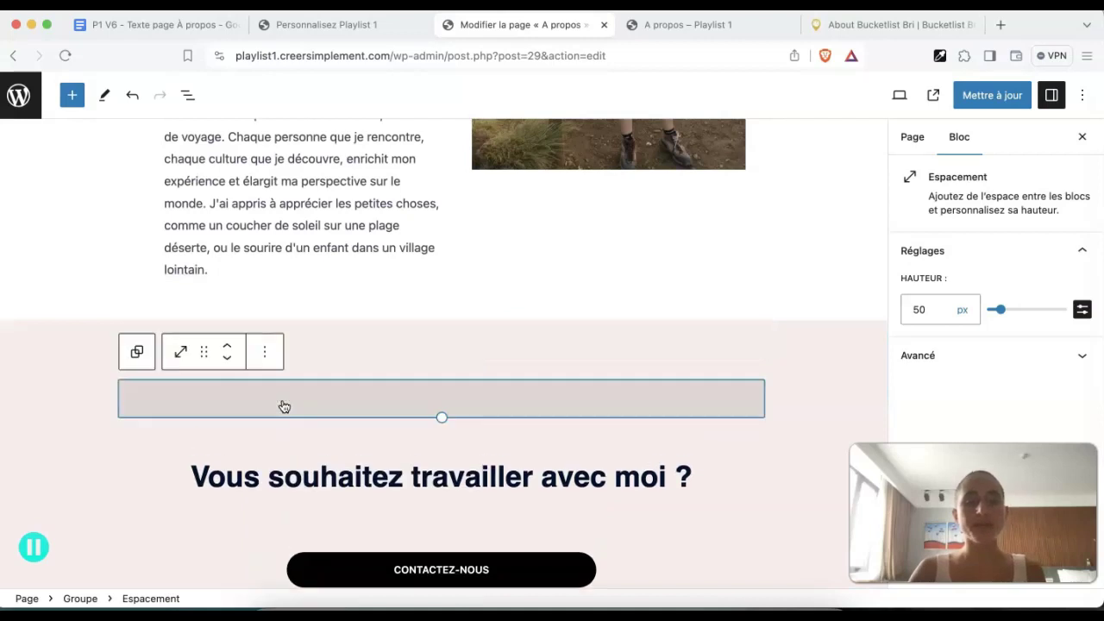
{"action": "left_click", "coordinate": [227, 348]}
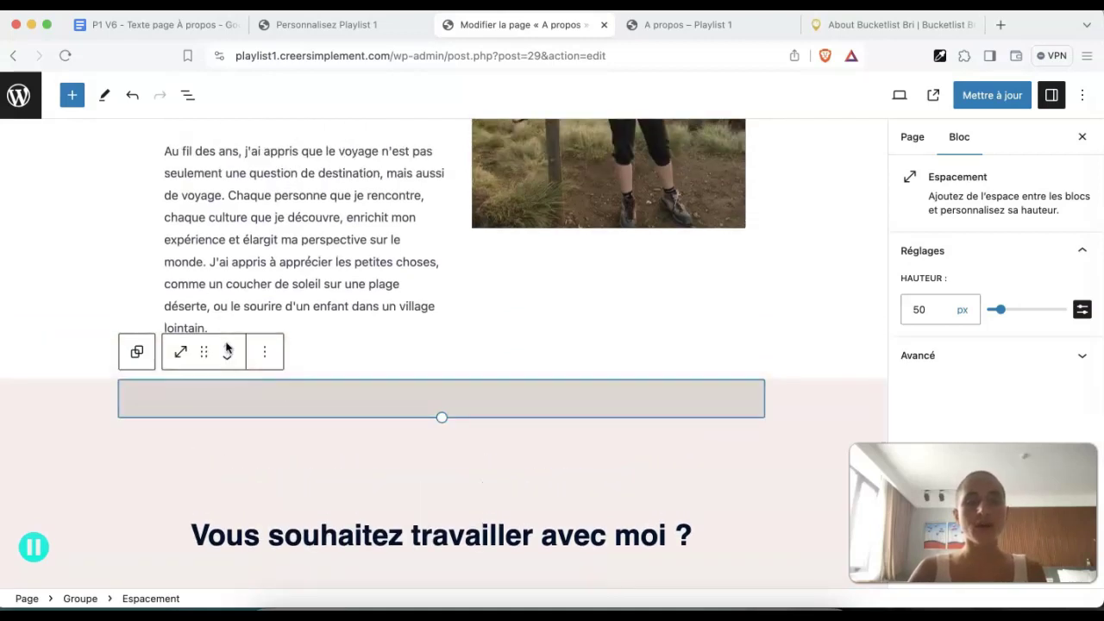
{"action": "left_click_drag", "start_coordinate": [203, 352], "coordinate": [277, 363]}
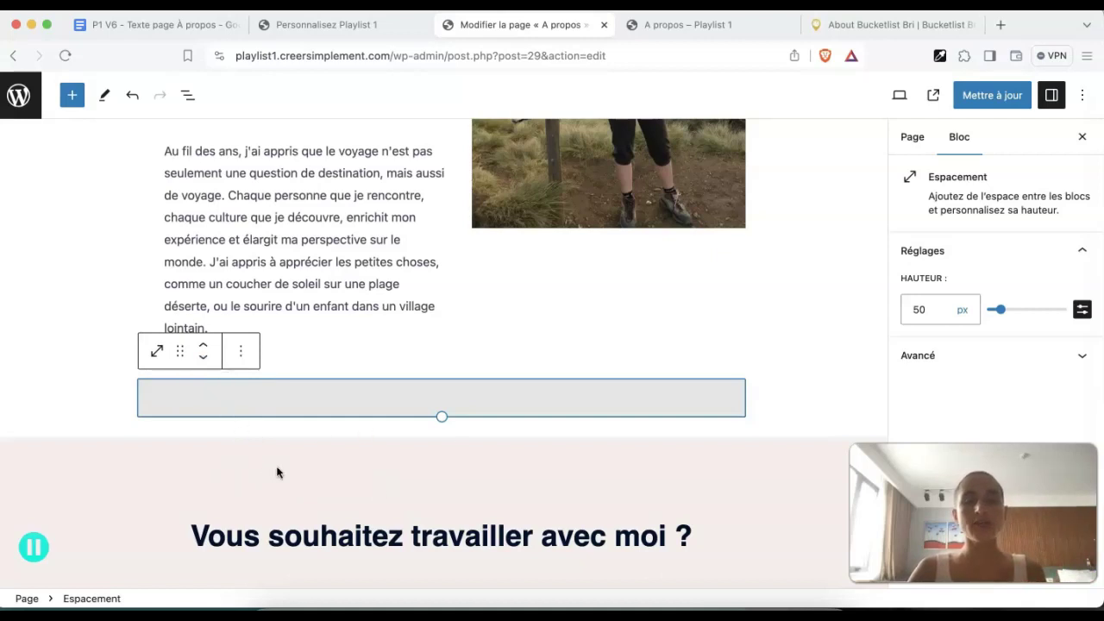
{"action": "left_click", "coordinate": [997, 97]}
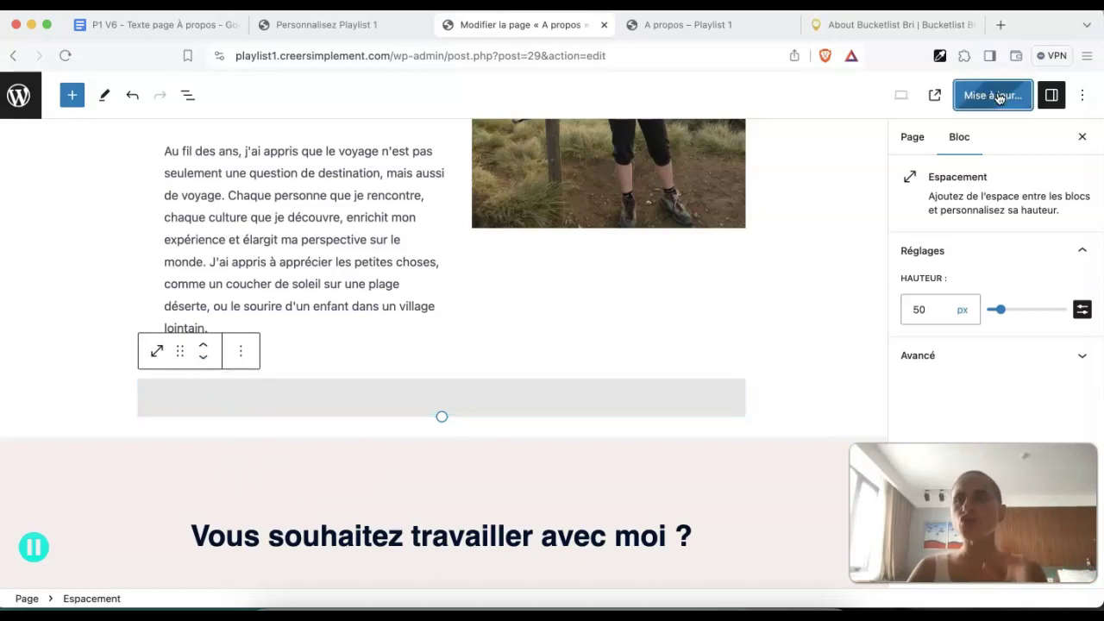
Try duplicating the CONTACTEZ-NOUS button to get two side by side, and delete the copy
{"action": "scroll", "coordinate": [656, 326], "scroll_direction": "down", "scroll_amount": 3}
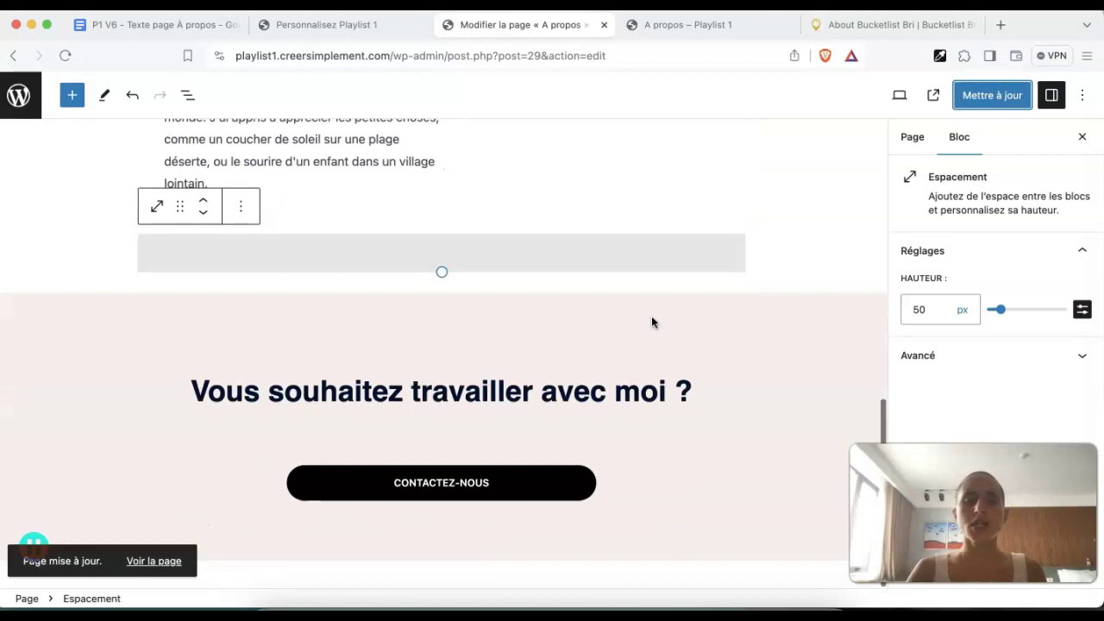
{"action": "left_click", "coordinate": [500, 480]}
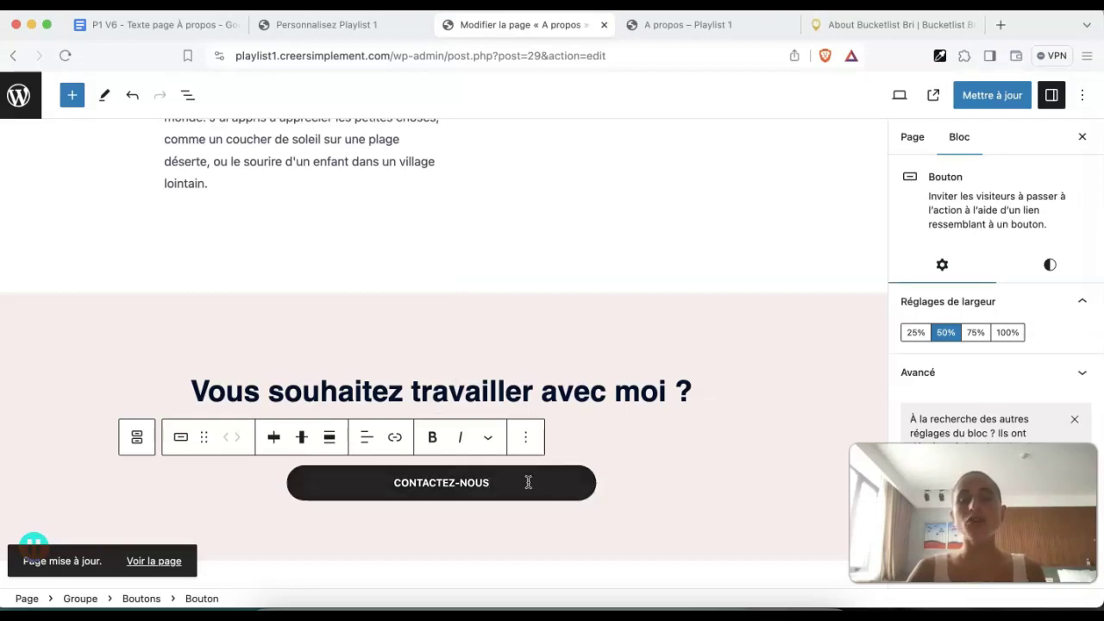
{"action": "left_click", "coordinate": [530, 439]}
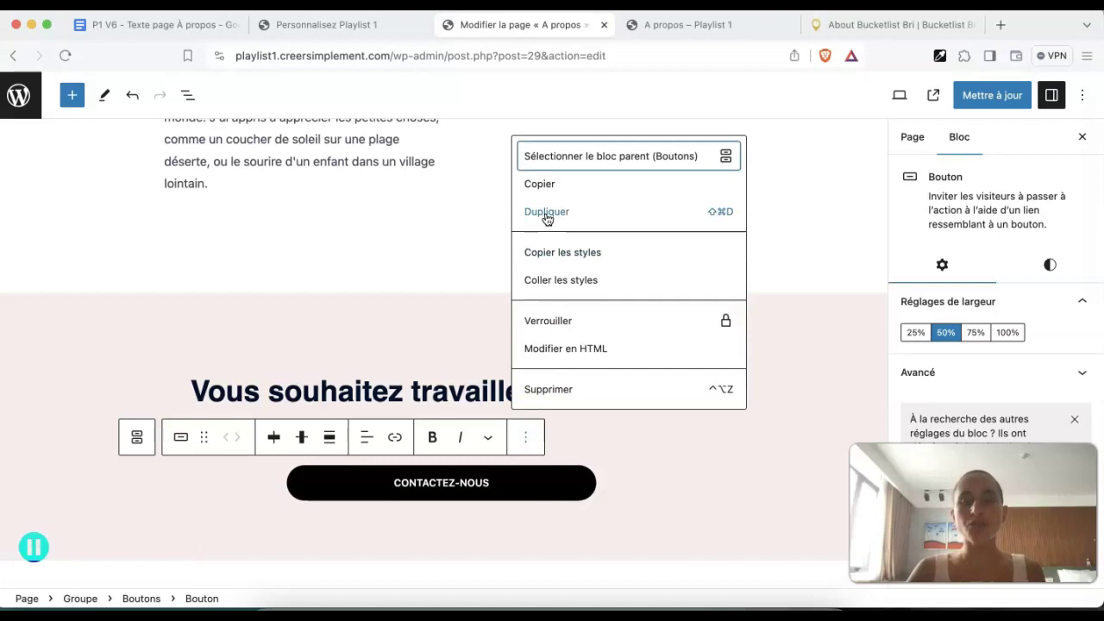
{"action": "left_click", "coordinate": [572, 215]}
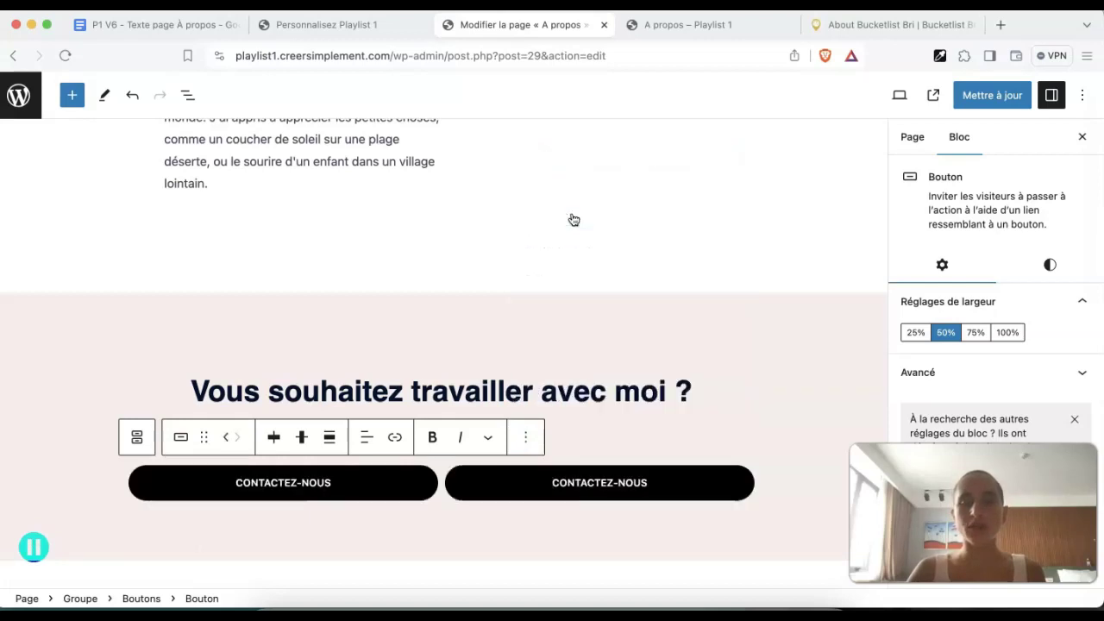
{"action": "left_click", "coordinate": [532, 439]}
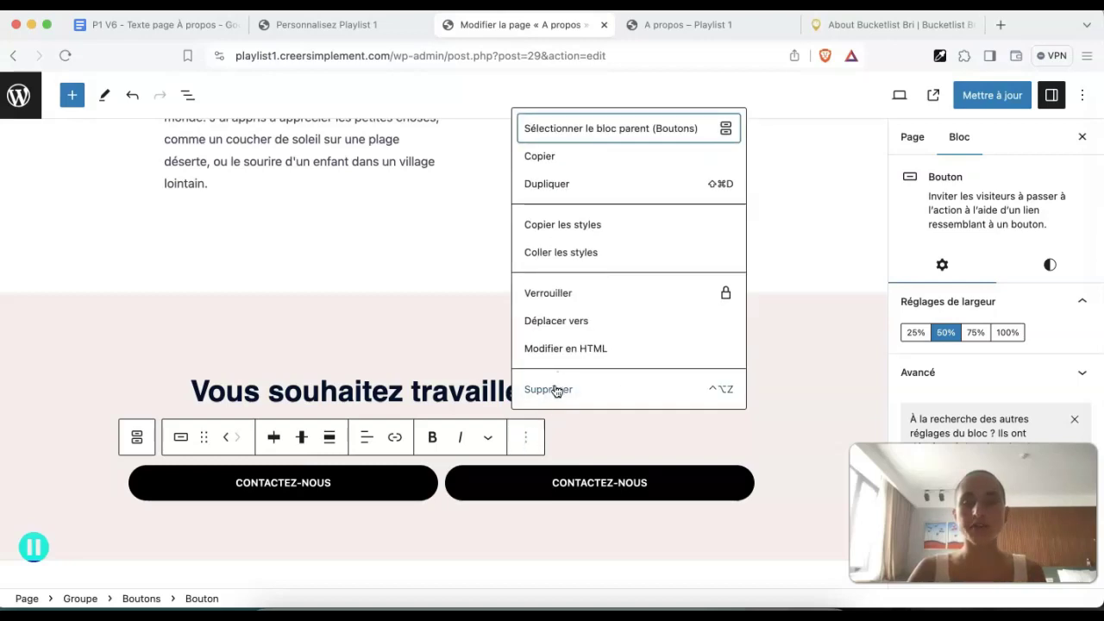
{"action": "left_click", "coordinate": [558, 387]}
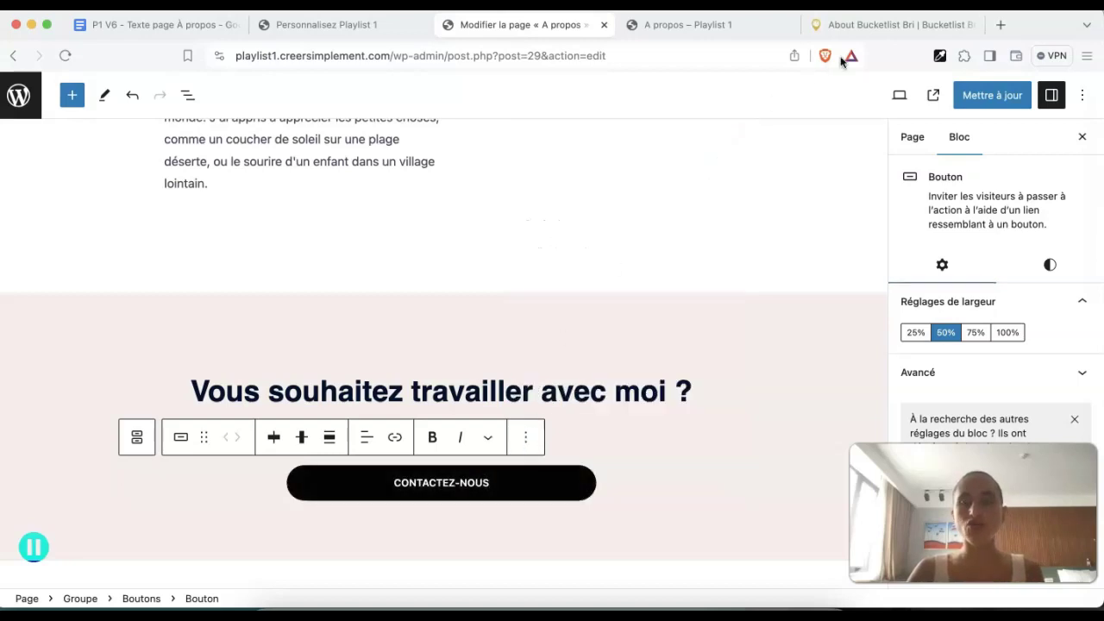
On the Bucketlist Bri page, sample the "Work with Bucketlist Bri" button's color with the color picker extension and copy its hex code
{"action": "left_click", "coordinate": [868, 26]}
{"action": "left_click", "coordinate": [940, 56]}
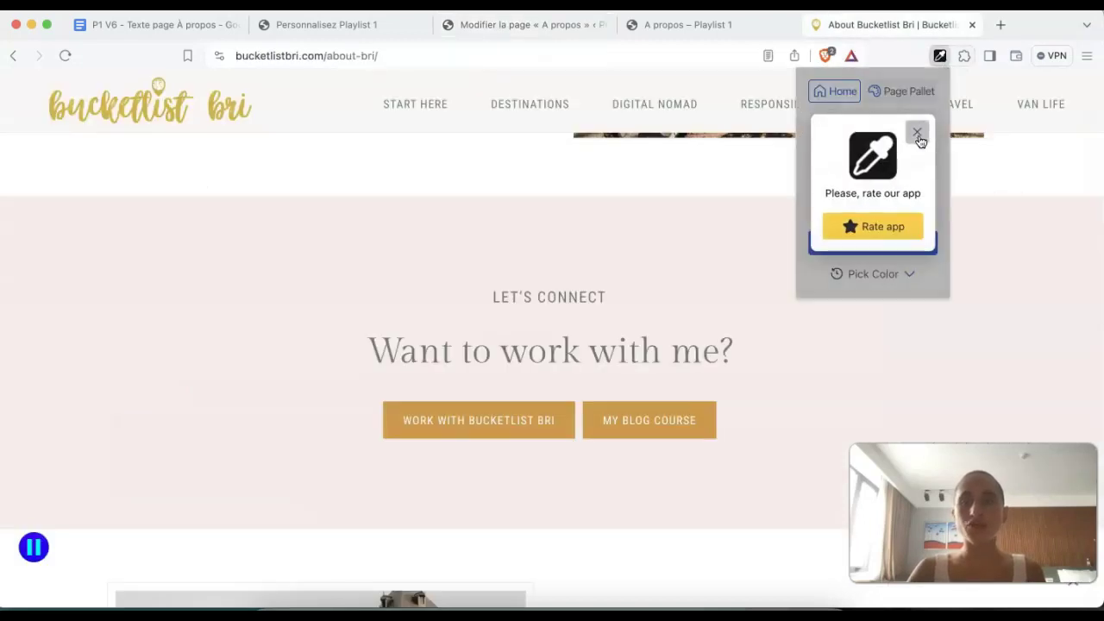
{"action": "left_click", "coordinate": [919, 131]}
{"action": "left_click", "coordinate": [867, 243]}
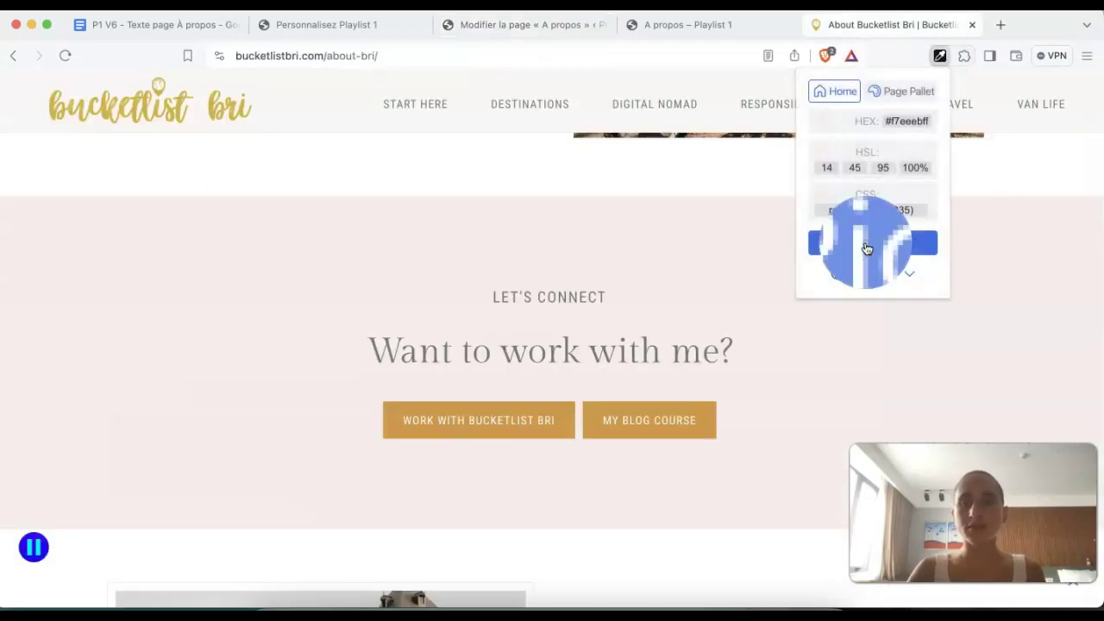
{"action": "left_click", "coordinate": [535, 424]}
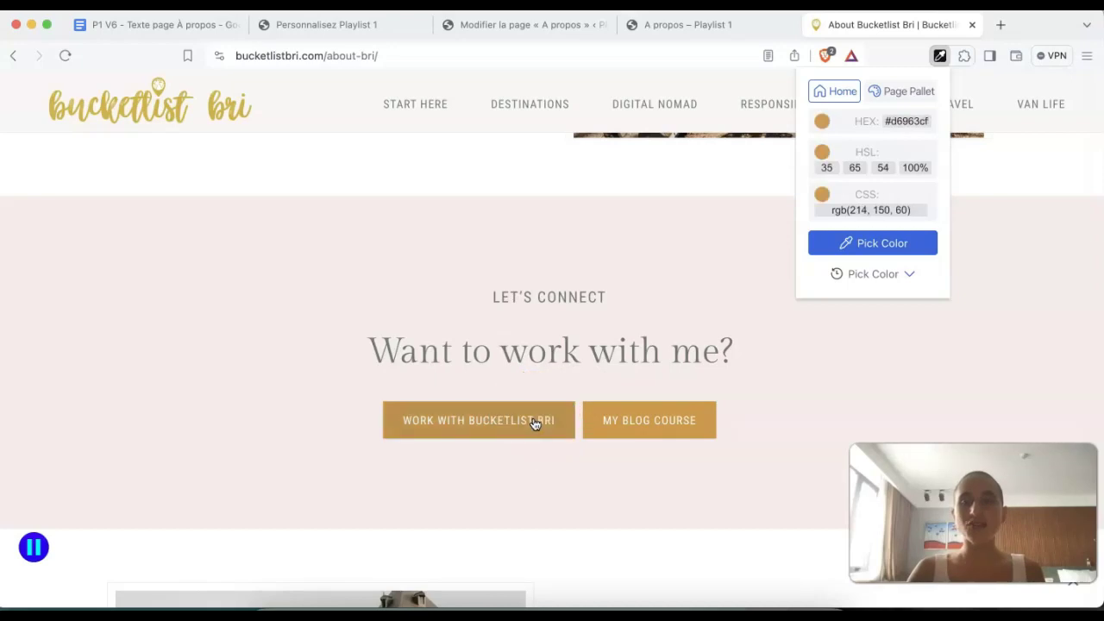
{"action": "double_click", "coordinate": [895, 117]}
{"action": "left_click", "coordinate": [893, 119]}
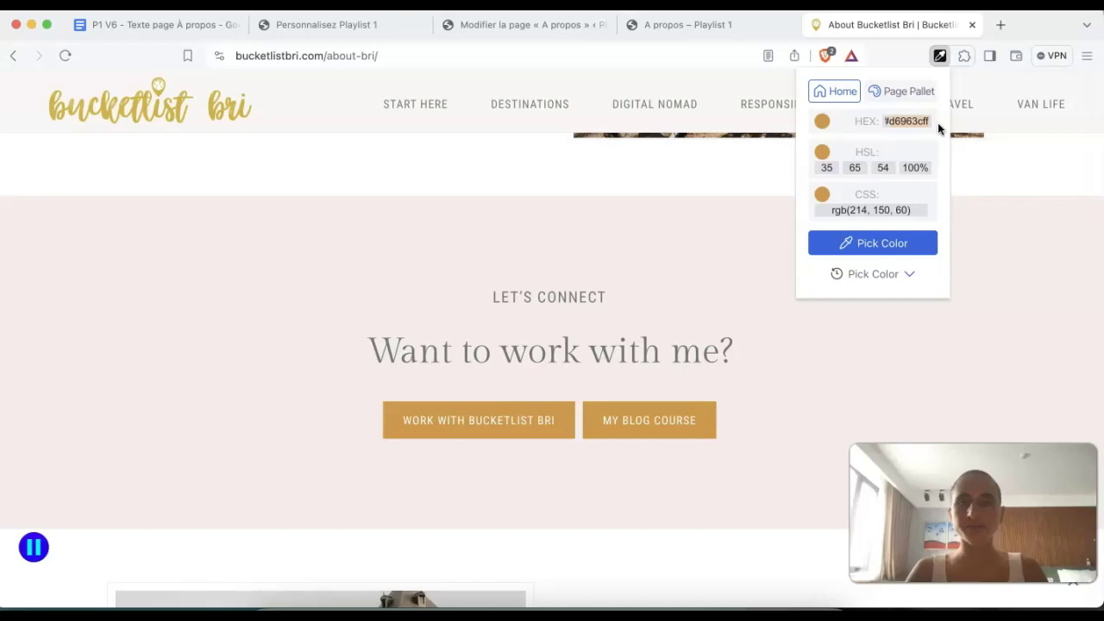
Back in the A propos page editor, reset the CONTACTEZ-NOUS button's text and background colors to the theme defaults
{"action": "left_click", "coordinate": [525, 26]}
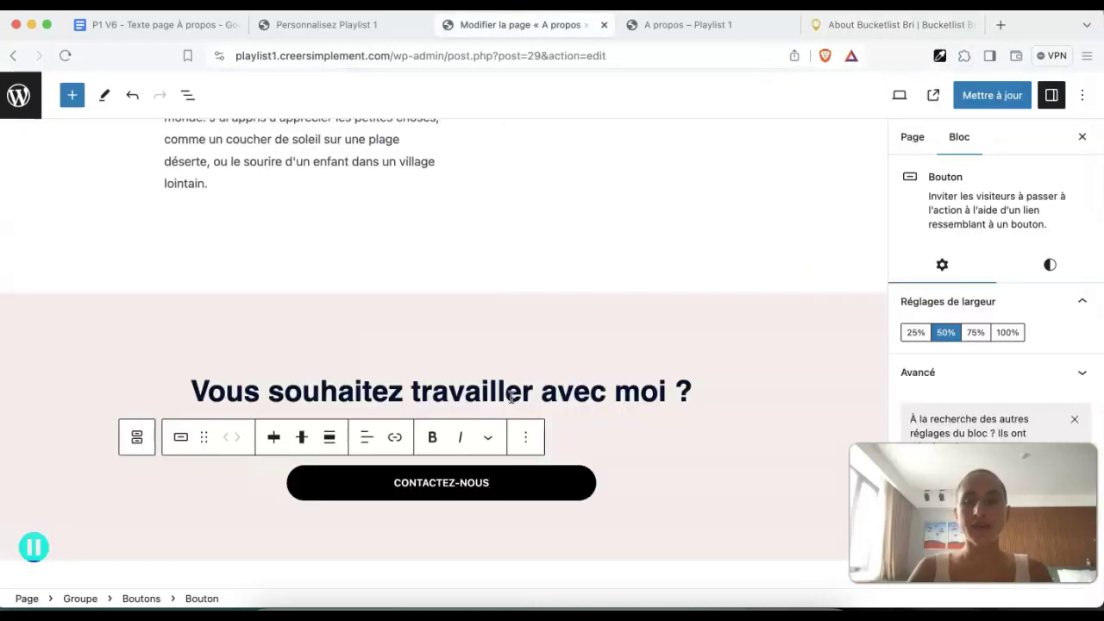
{"action": "left_click", "coordinate": [1045, 280]}
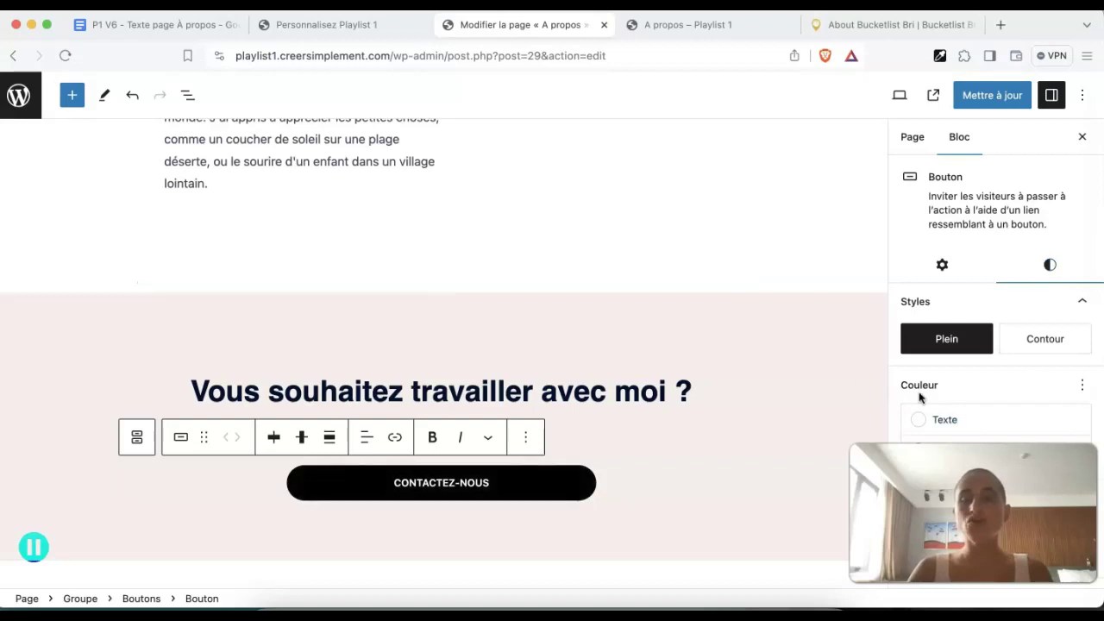
{"action": "left_click", "coordinate": [1078, 386]}
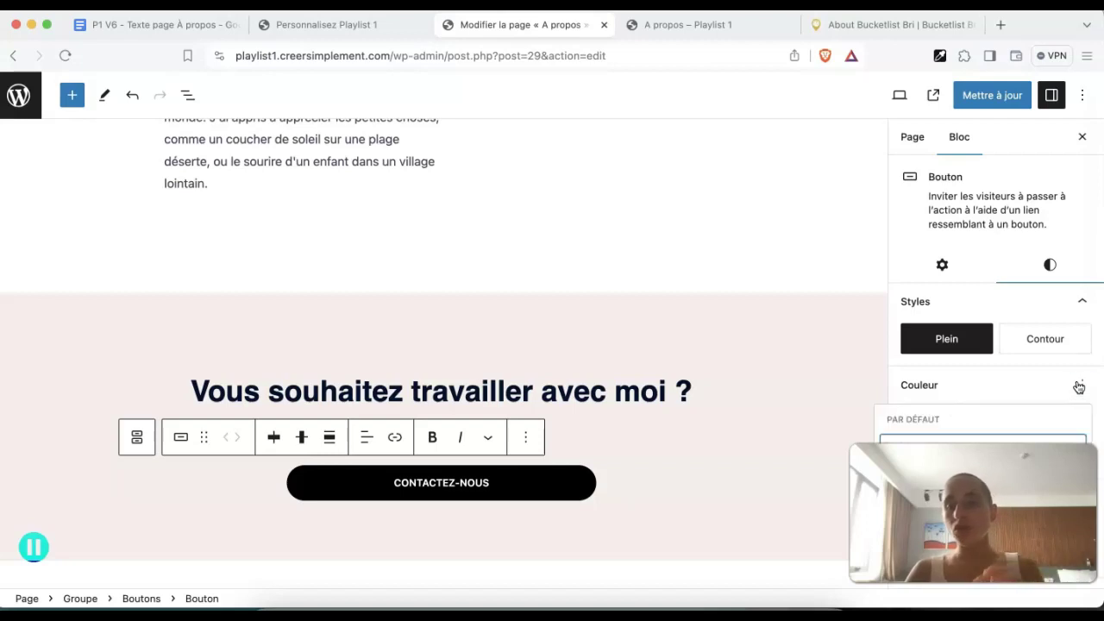
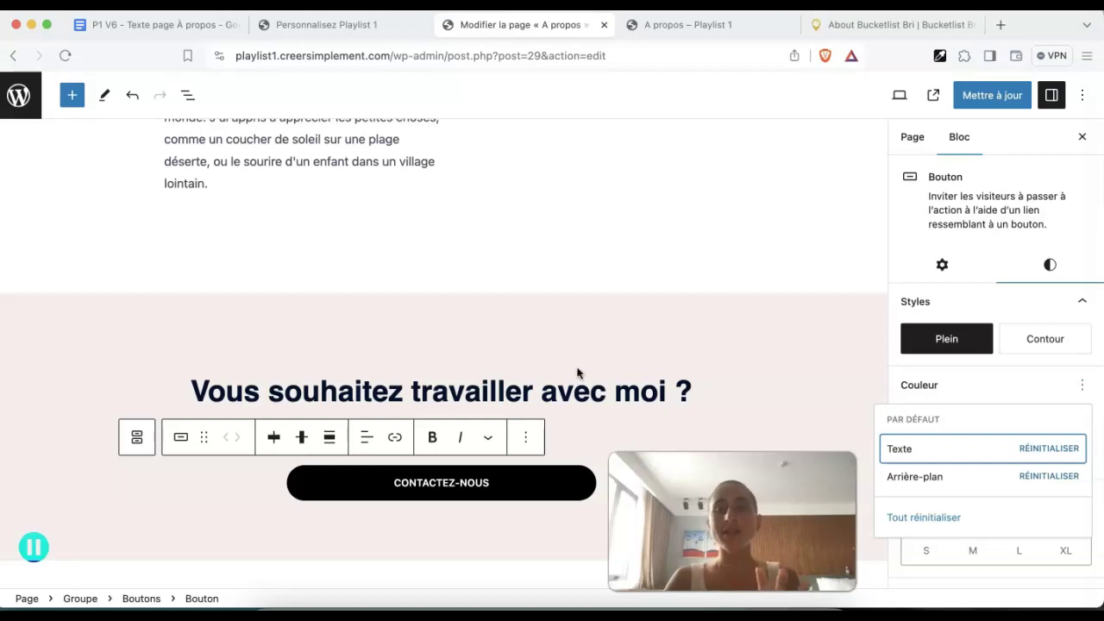
{"action": "left_click", "coordinate": [283, 27]}
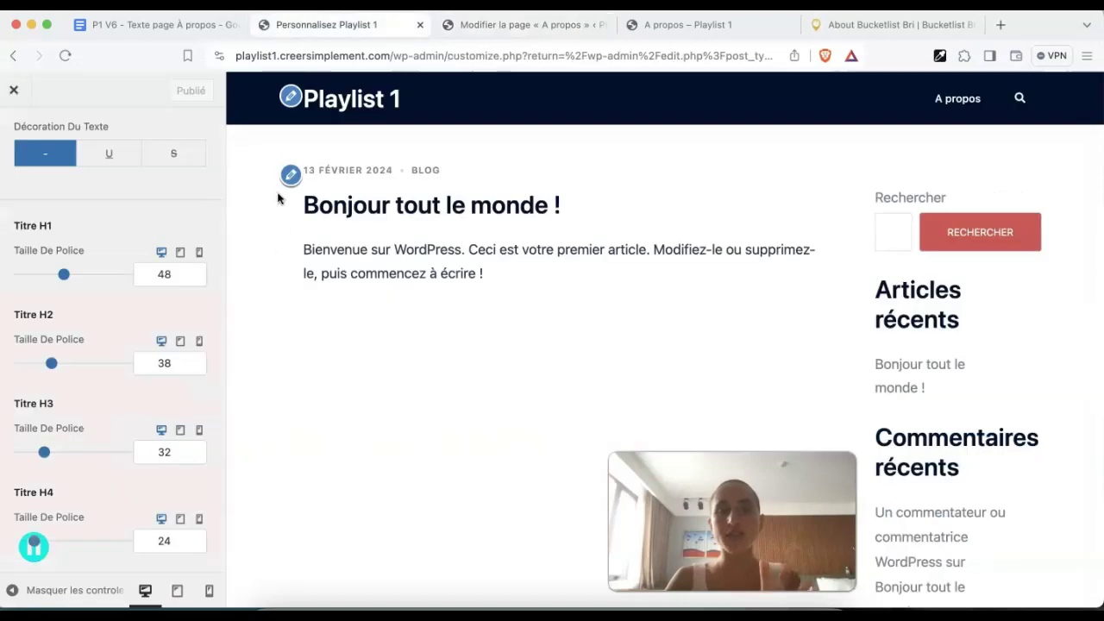
{"action": "left_click", "coordinate": [560, 31]}
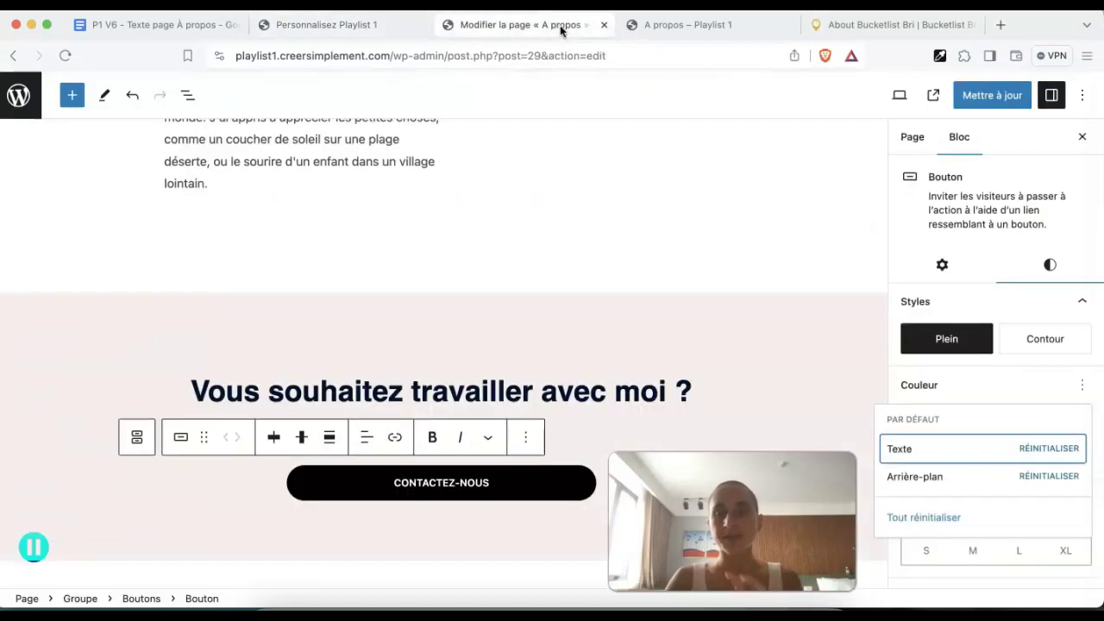
{"action": "left_click", "coordinate": [931, 521]}
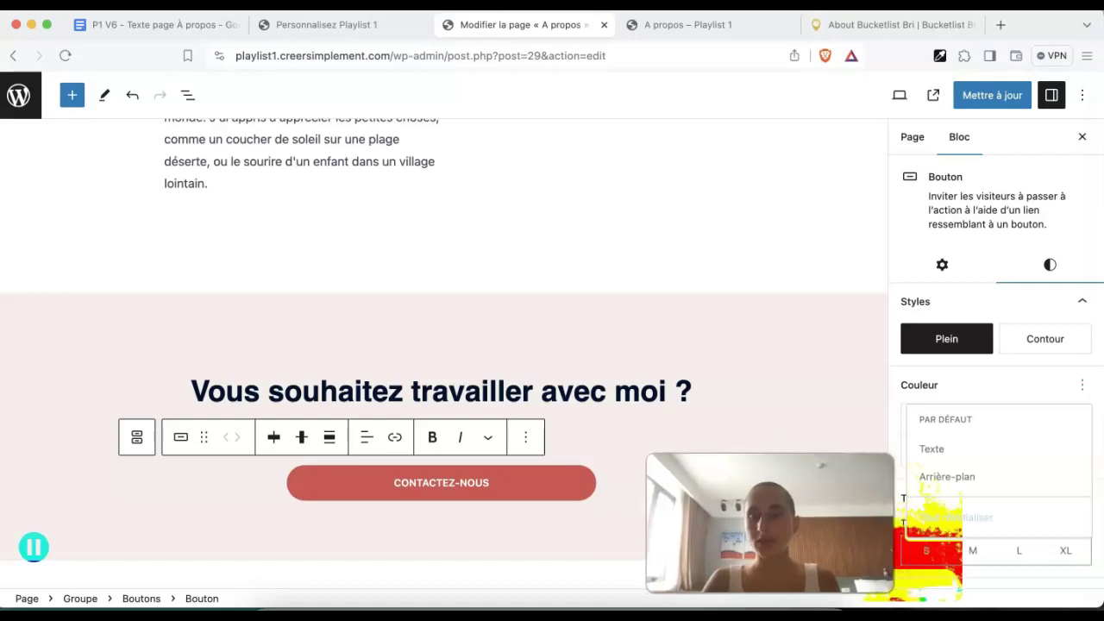
{"action": "left_click", "coordinate": [1083, 386]}
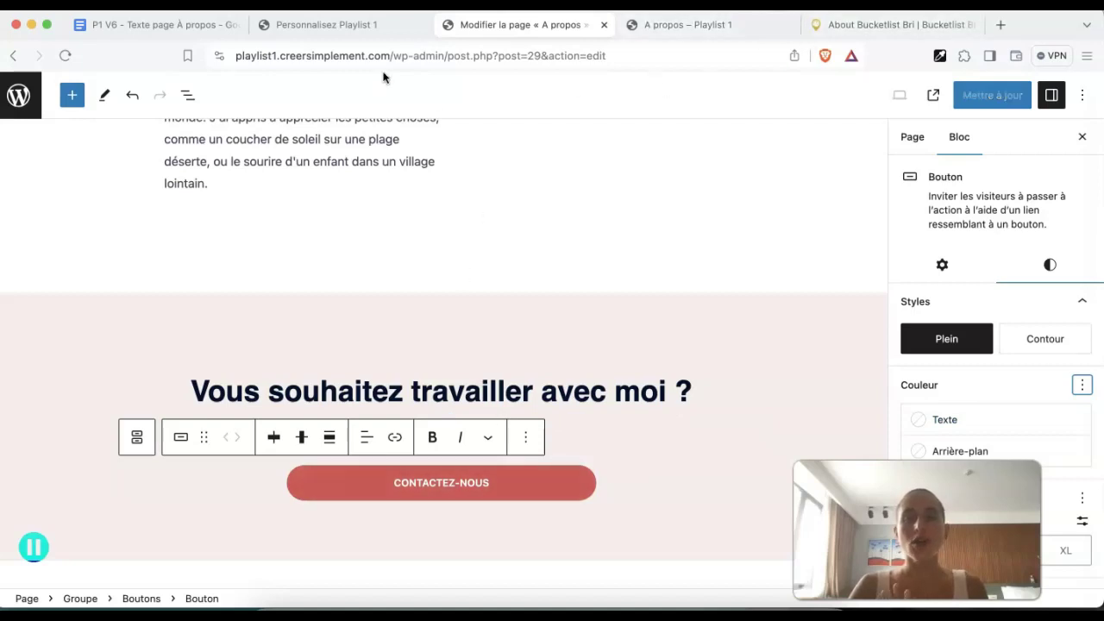
Switch to the theme customizer and open the general settings for the site's buttons
{"action": "left_click", "coordinate": [342, 30]}
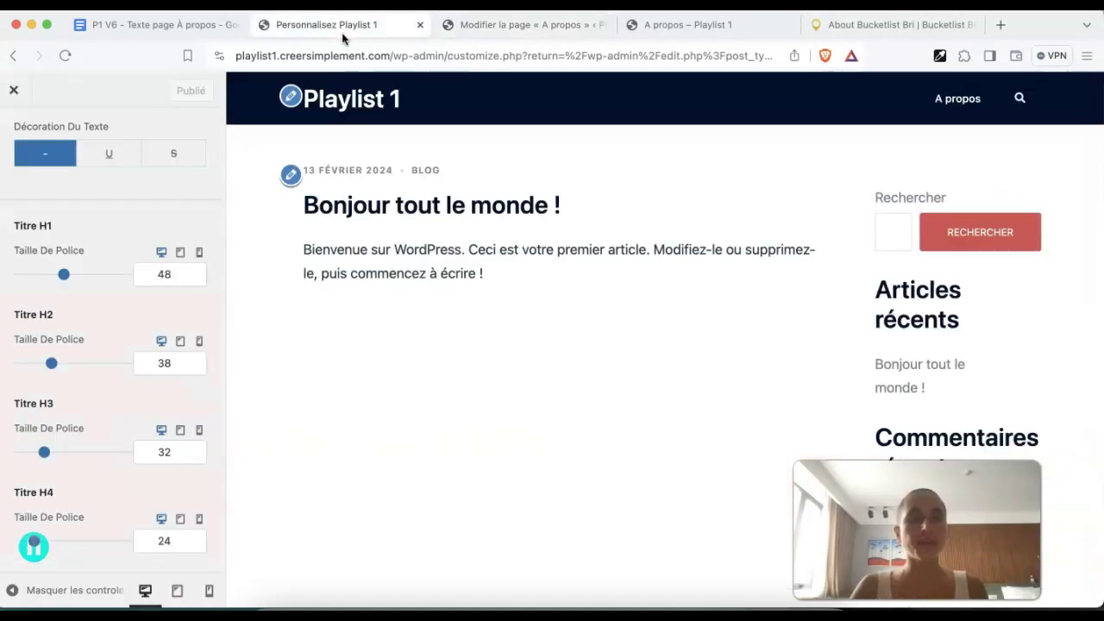
{"action": "scroll", "coordinate": [106, 217], "scroll_direction": "up", "scroll_amount": 10}
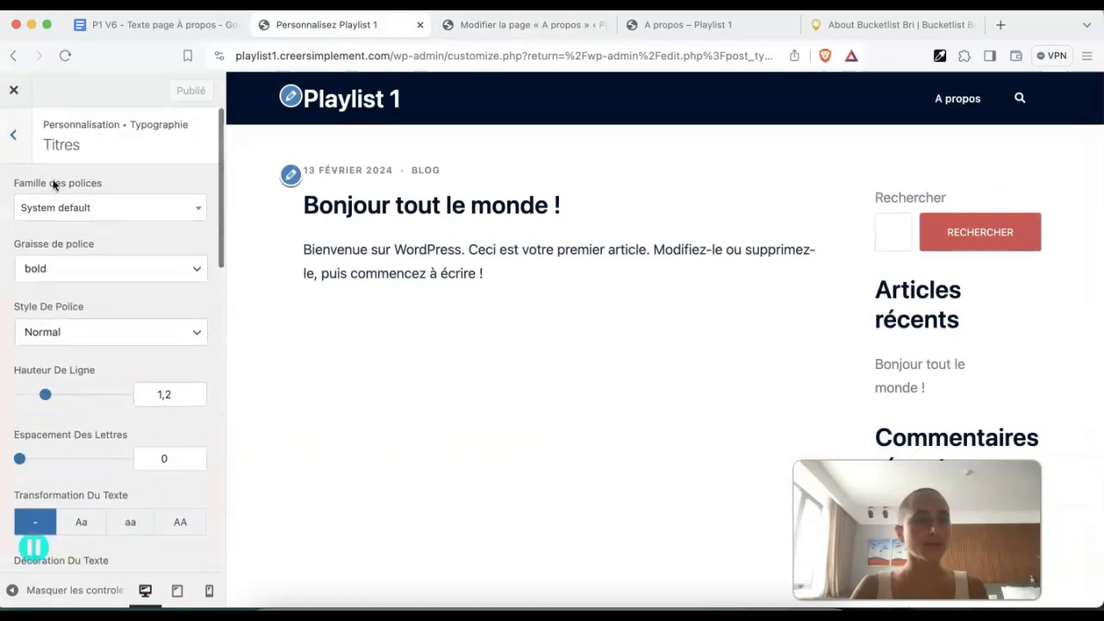
{"action": "left_click", "coordinate": [16, 151]}
{"action": "left_click", "coordinate": [16, 150]}
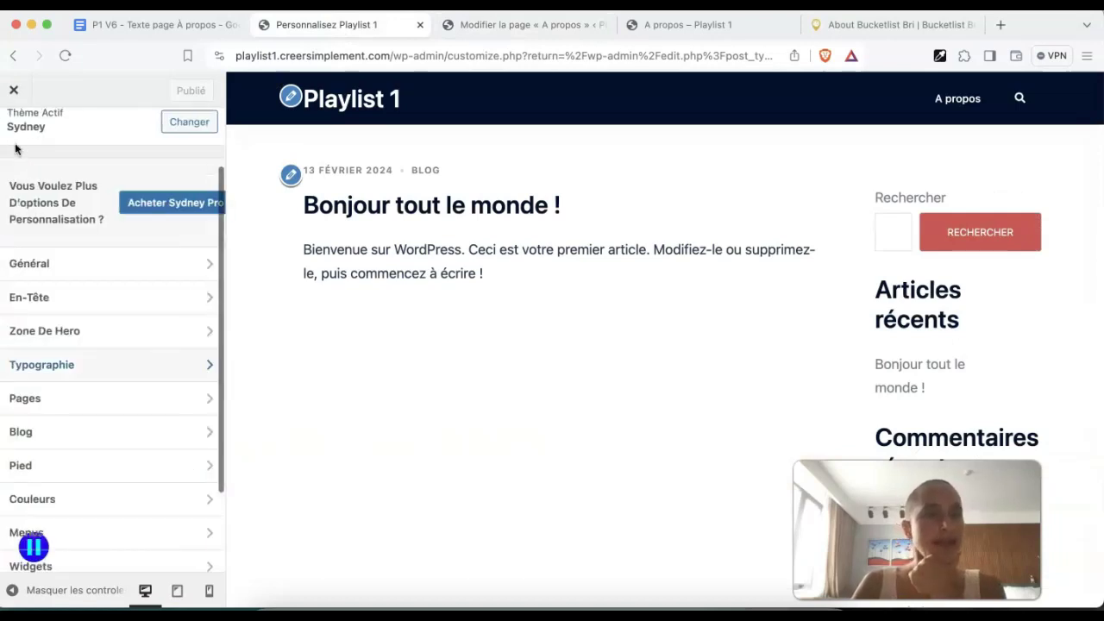
{"action": "scroll", "coordinate": [112, 489], "scroll_direction": "down", "scroll_amount": 2}
{"action": "scroll", "coordinate": [114, 488], "scroll_direction": "down", "scroll_amount": 1}
{"action": "scroll", "coordinate": [113, 488], "scroll_direction": "up", "scroll_amount": 5}
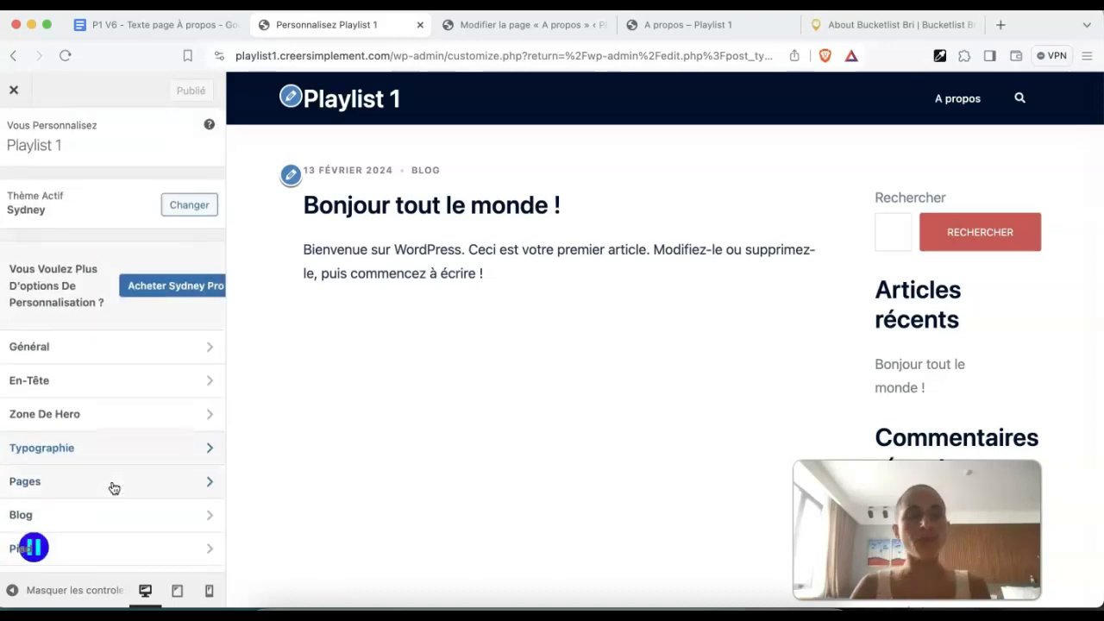
{"action": "left_click", "coordinate": [98, 356]}
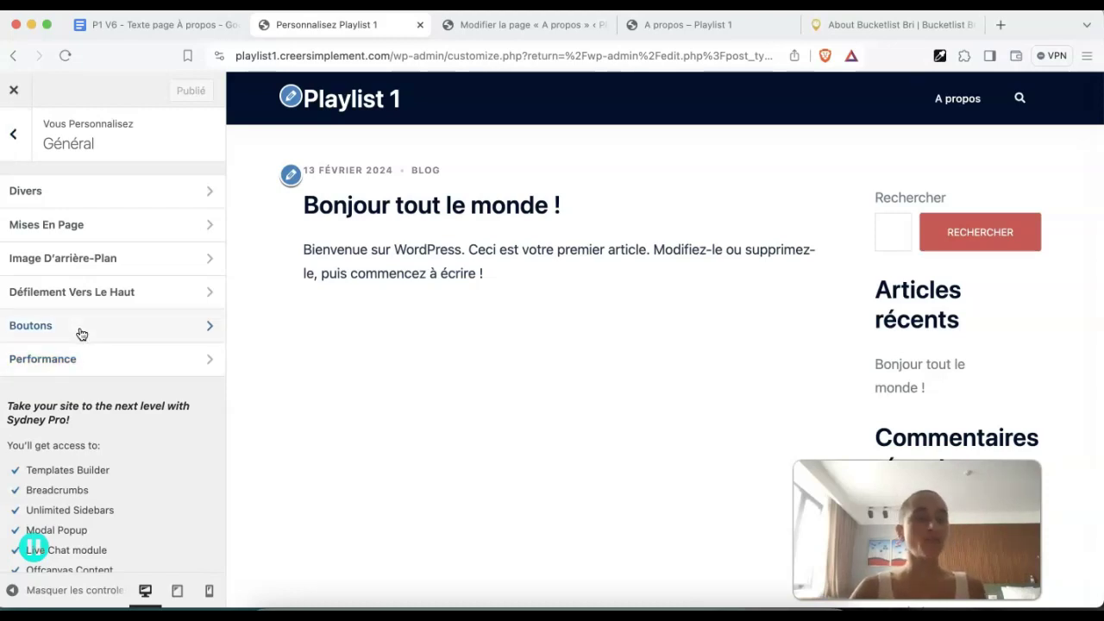
{"action": "left_click", "coordinate": [82, 333]}
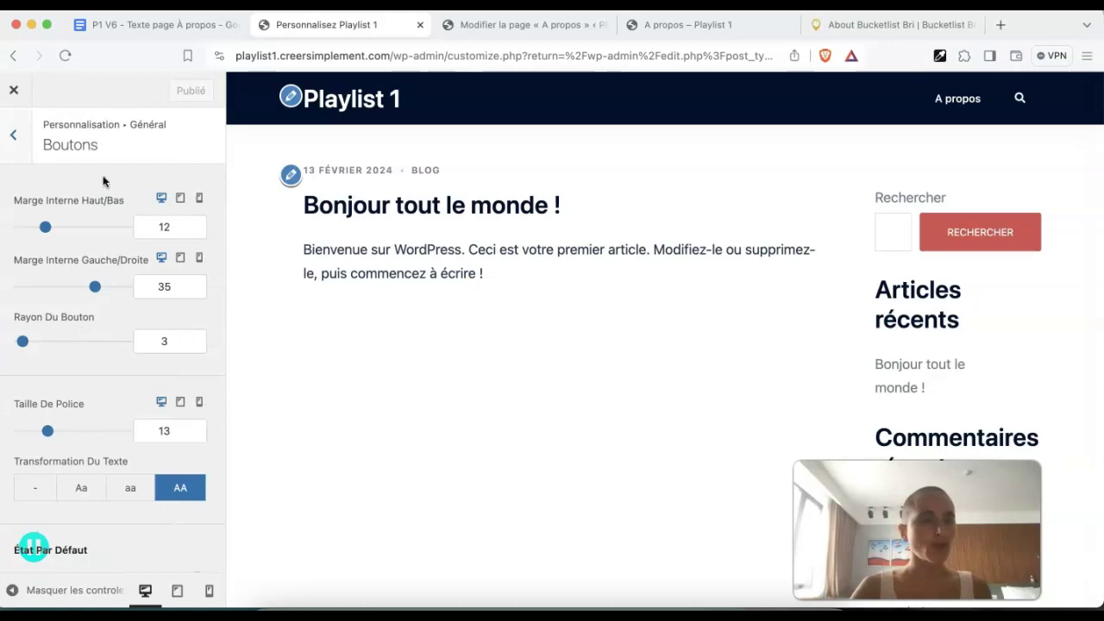
Set the default-state background color of the theme's buttons to d6963cff
{"action": "scroll", "coordinate": [64, 369], "scroll_direction": "down", "scroll_amount": 6}
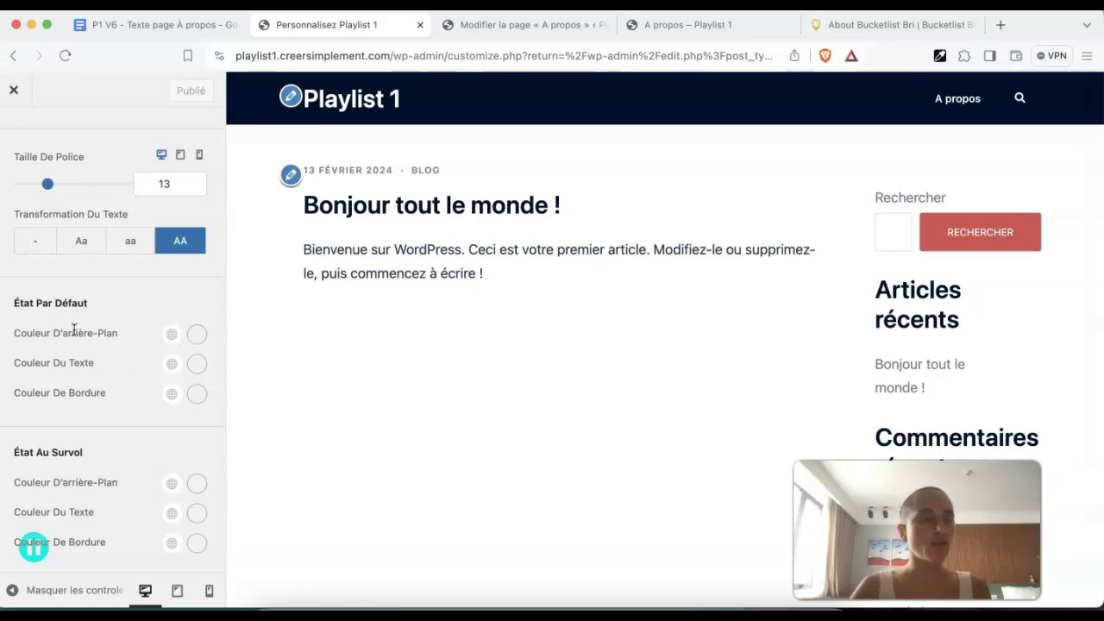
{"action": "left_click", "coordinate": [197, 337]}
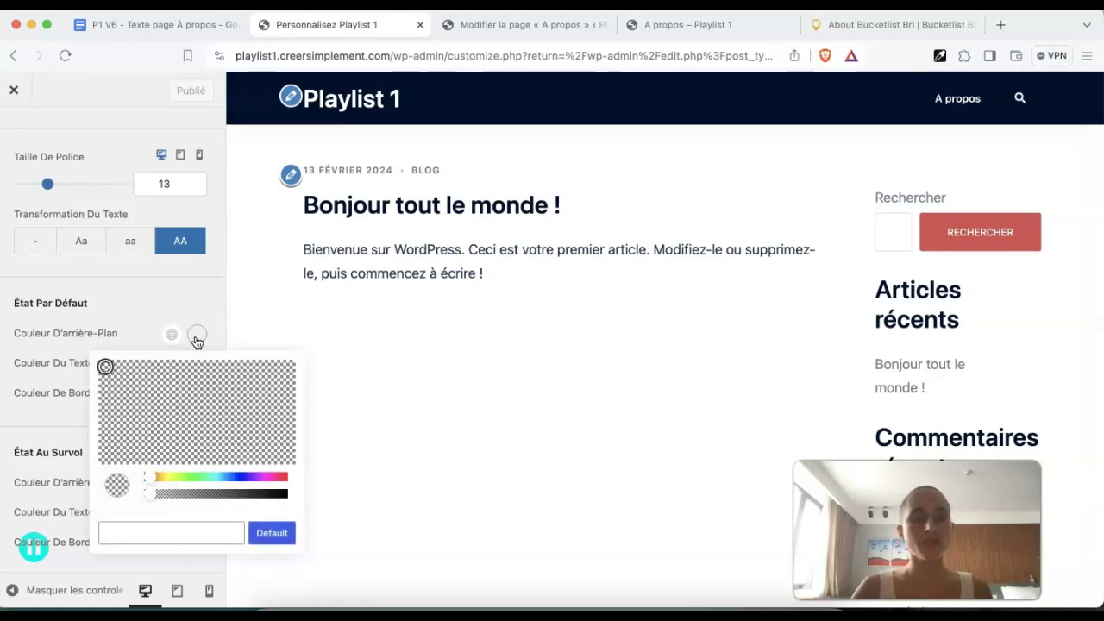
{"action": "left_click", "coordinate": [162, 538]}
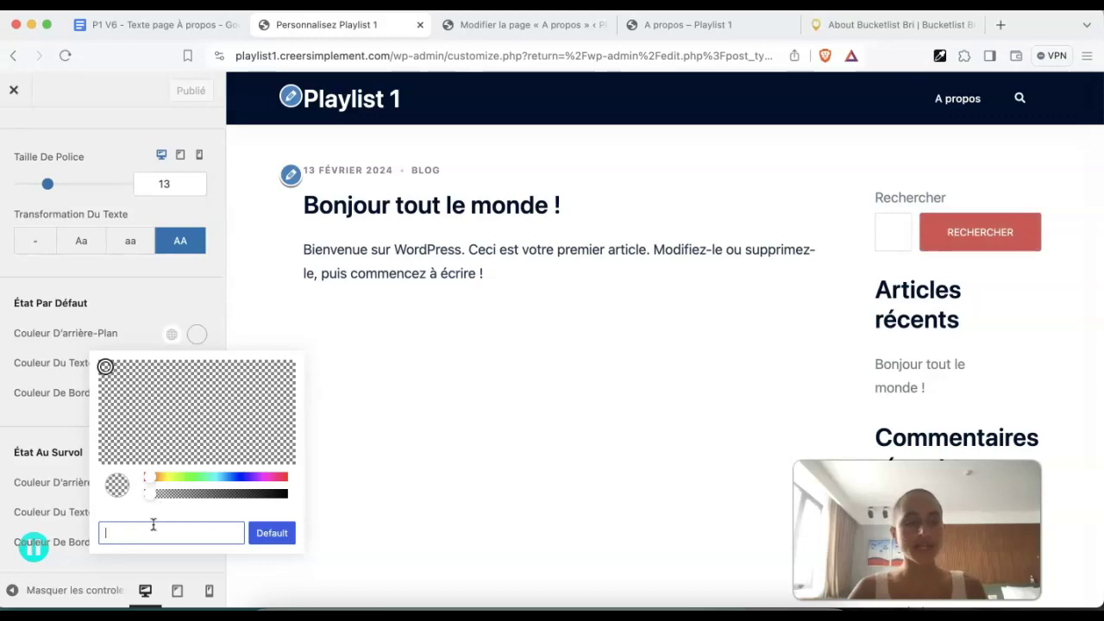
{"action": "type", "text": "d6963cff"}
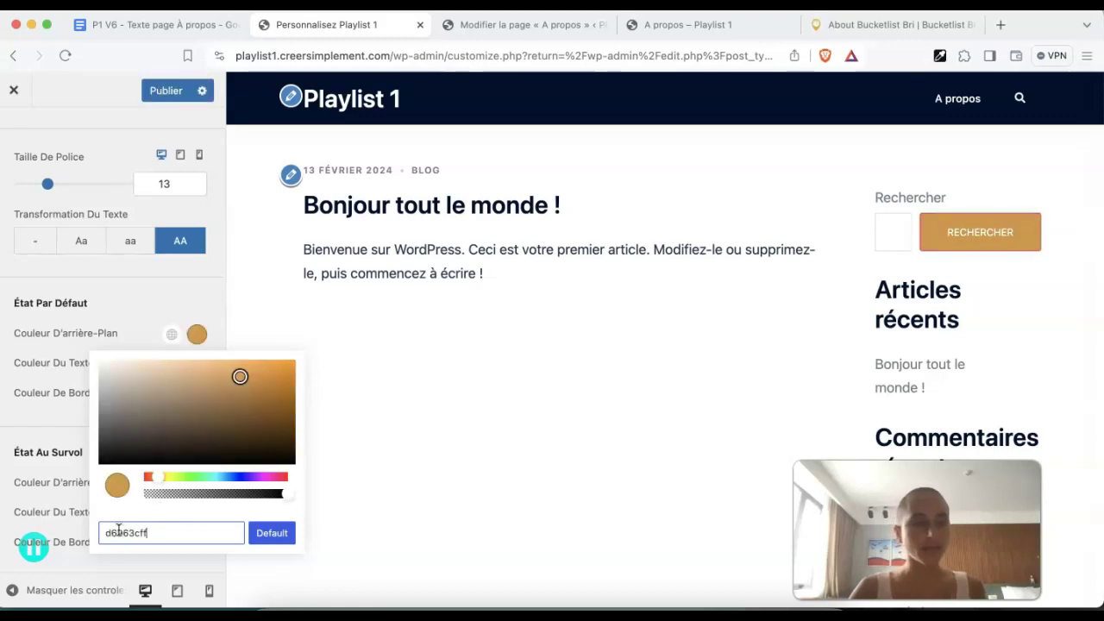
{"action": "left_click", "coordinate": [138, 316]}
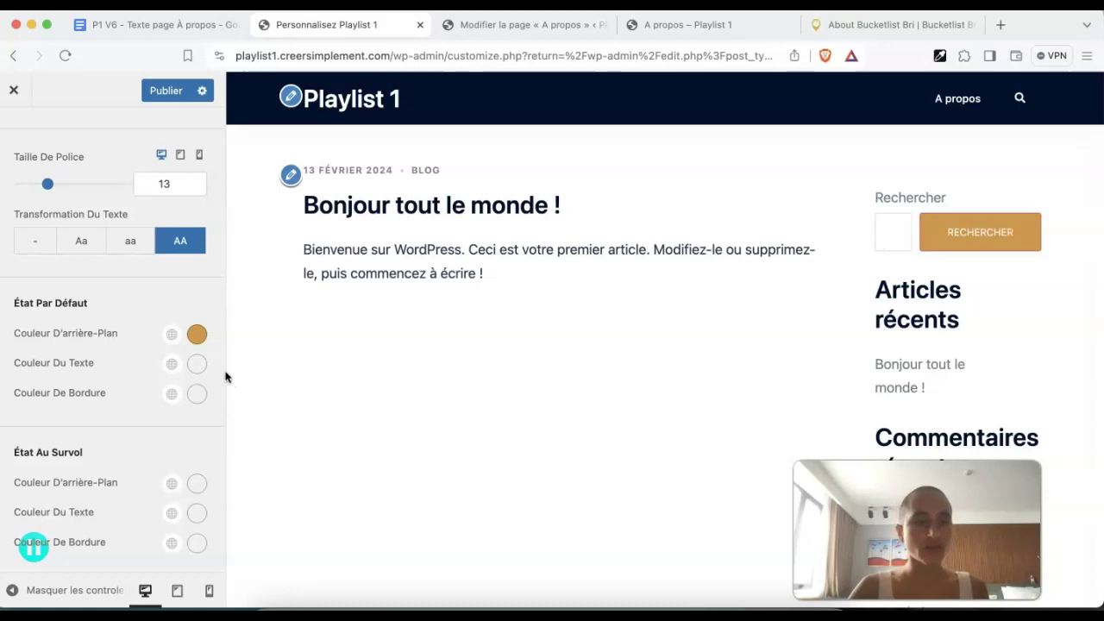
Set the default-state text color of the theme's buttons to #ffffff and publish the customizer changes
{"action": "left_click", "coordinate": [197, 364]}
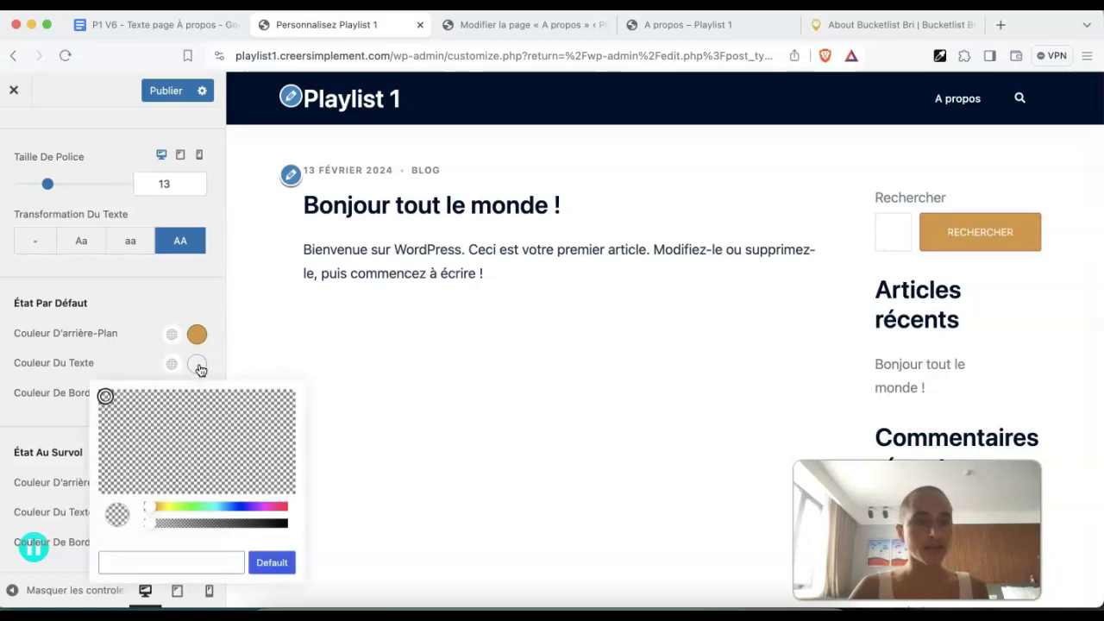
{"action": "left_click", "coordinate": [169, 565]}
{"action": "type", "text": "#ffffff"}
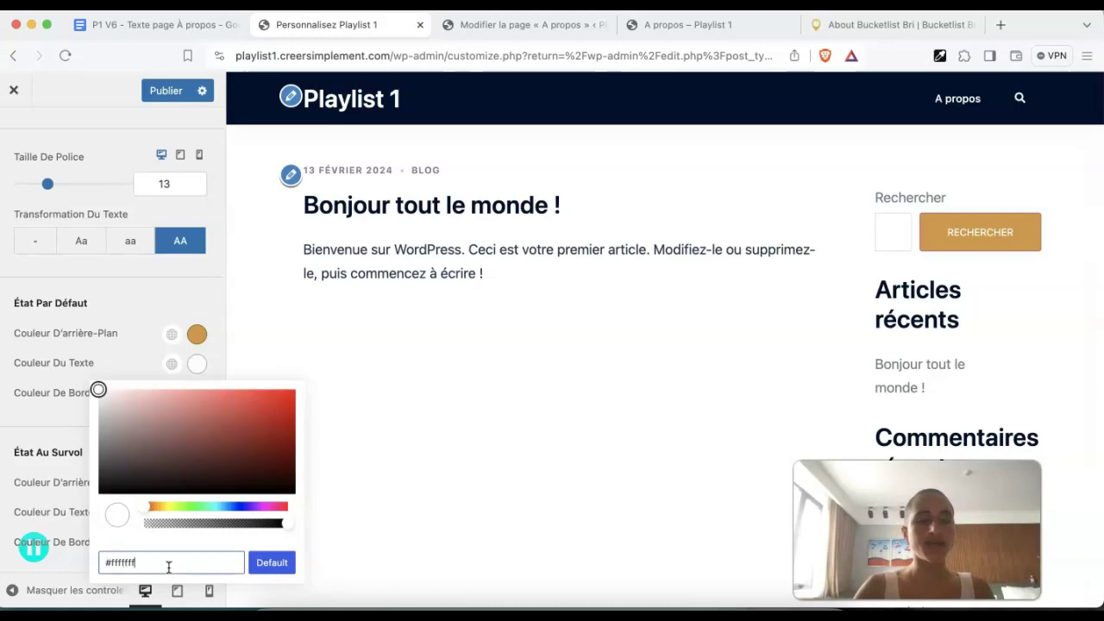
{"action": "left_click", "coordinate": [141, 362]}
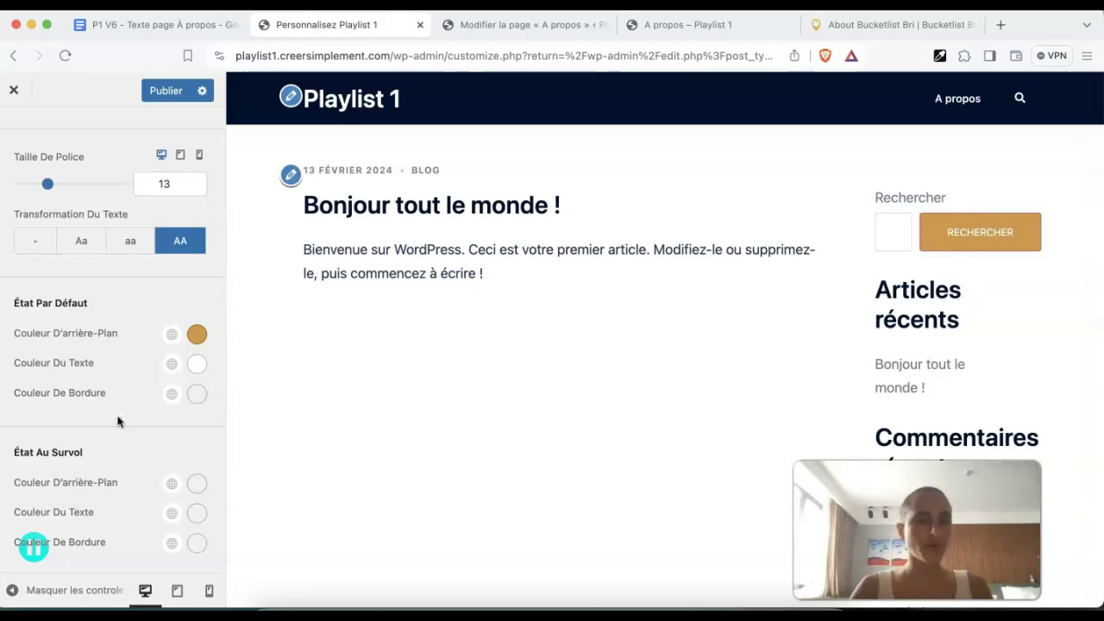
{"action": "left_click", "coordinate": [164, 92]}
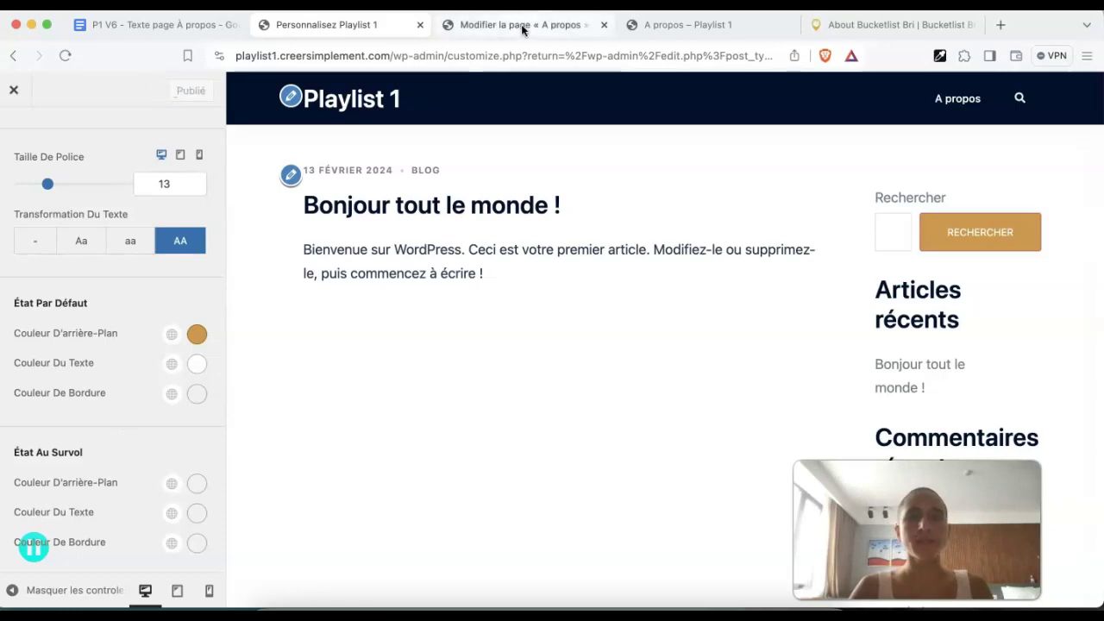
Update the A propos page in the editor and reload it to refresh the CONTACTEZ-NOUS button
{"action": "left_click", "coordinate": [522, 30]}
{"action": "left_click", "coordinate": [981, 105]}
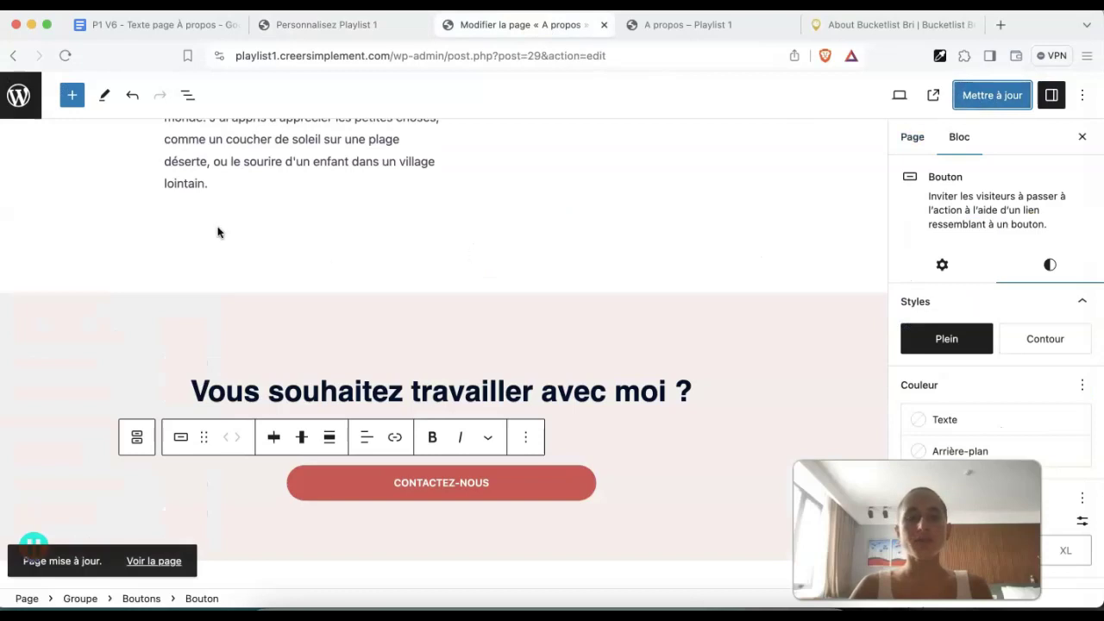
{"action": "left_click", "coordinate": [65, 55]}
{"action": "scroll", "coordinate": [426, 389], "scroll_direction": "down", "scroll_amount": 10}
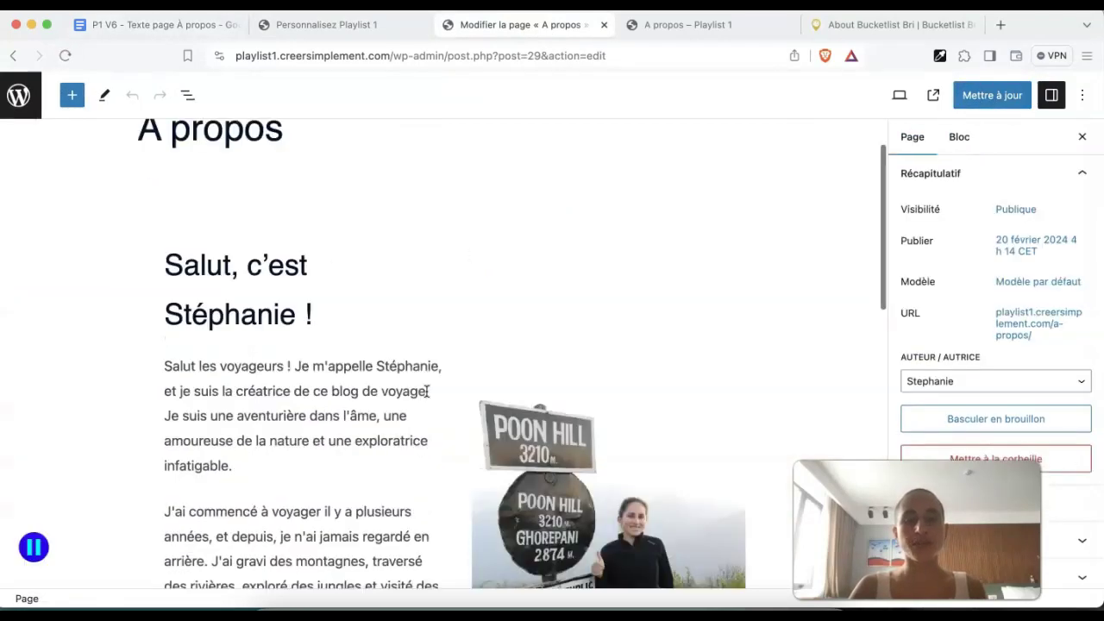
{"action": "scroll", "coordinate": [426, 390], "scroll_direction": "down", "scroll_amount": 5}
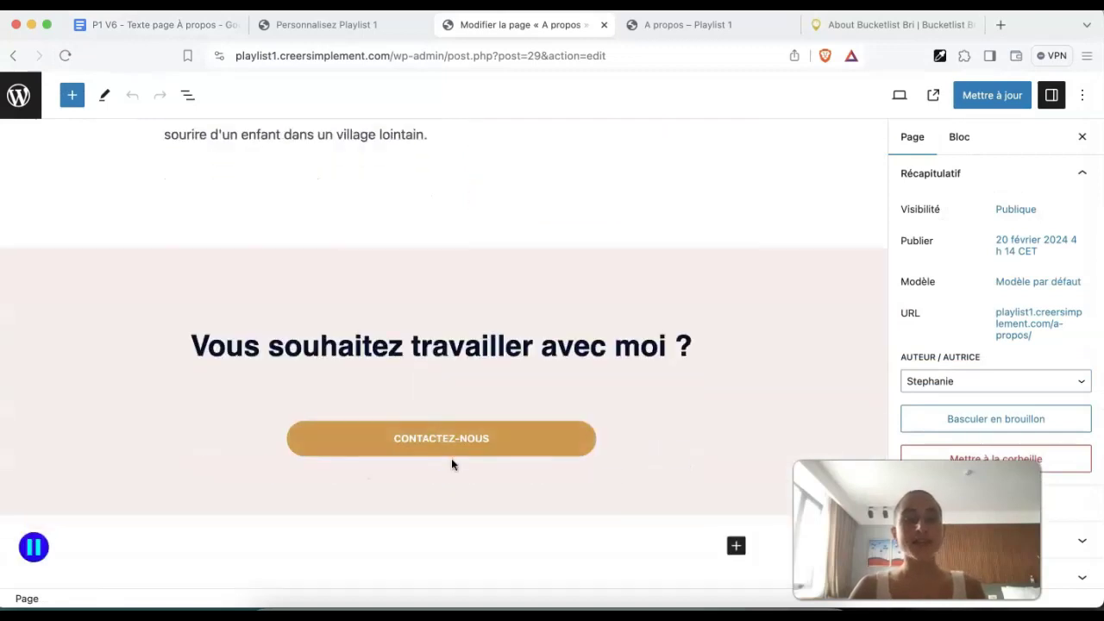
Preview the A propos page in a new tab and check the call-to-action button's color
{"action": "left_click", "coordinate": [900, 96]}
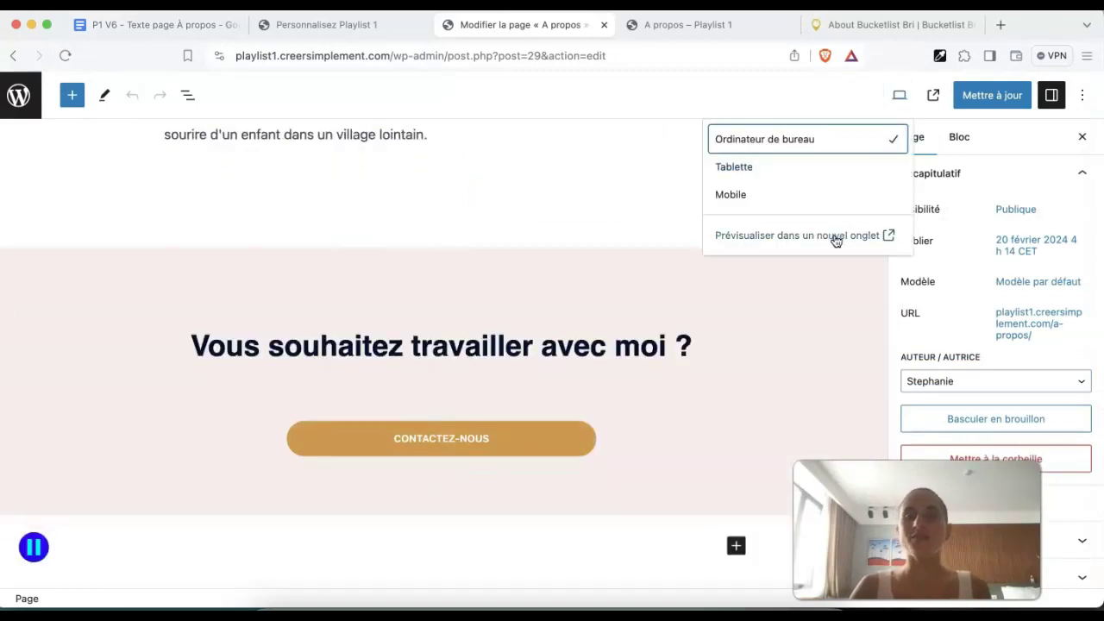
{"action": "left_click", "coordinate": [833, 239]}
{"action": "scroll", "coordinate": [835, 241], "scroll_direction": "down", "scroll_amount": 10}
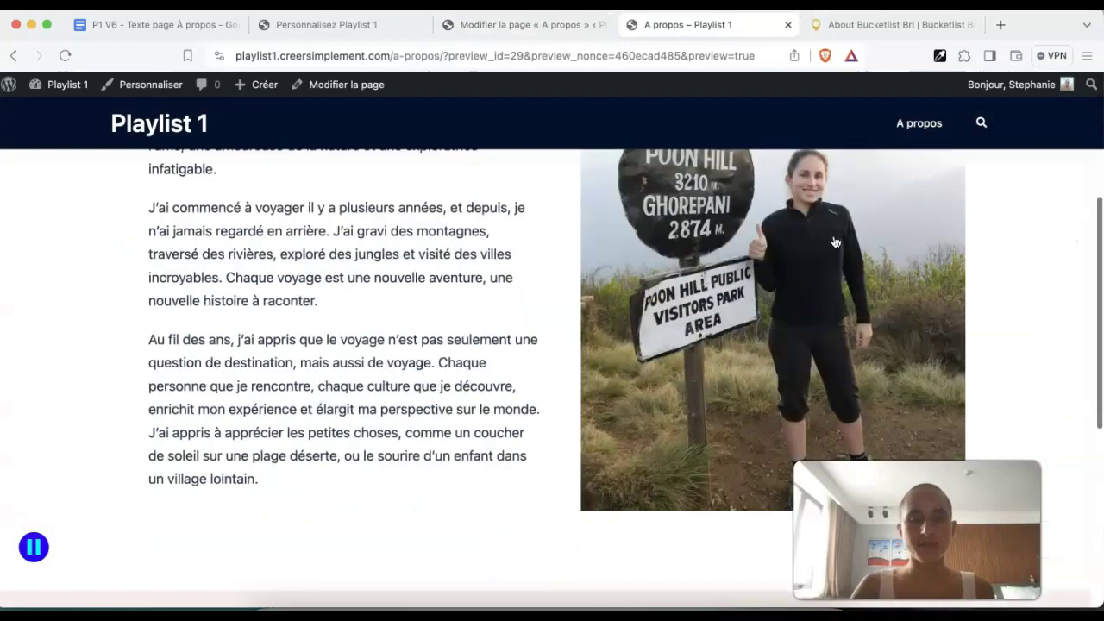
{"action": "scroll", "coordinate": [835, 242], "scroll_direction": "down", "scroll_amount": 2}
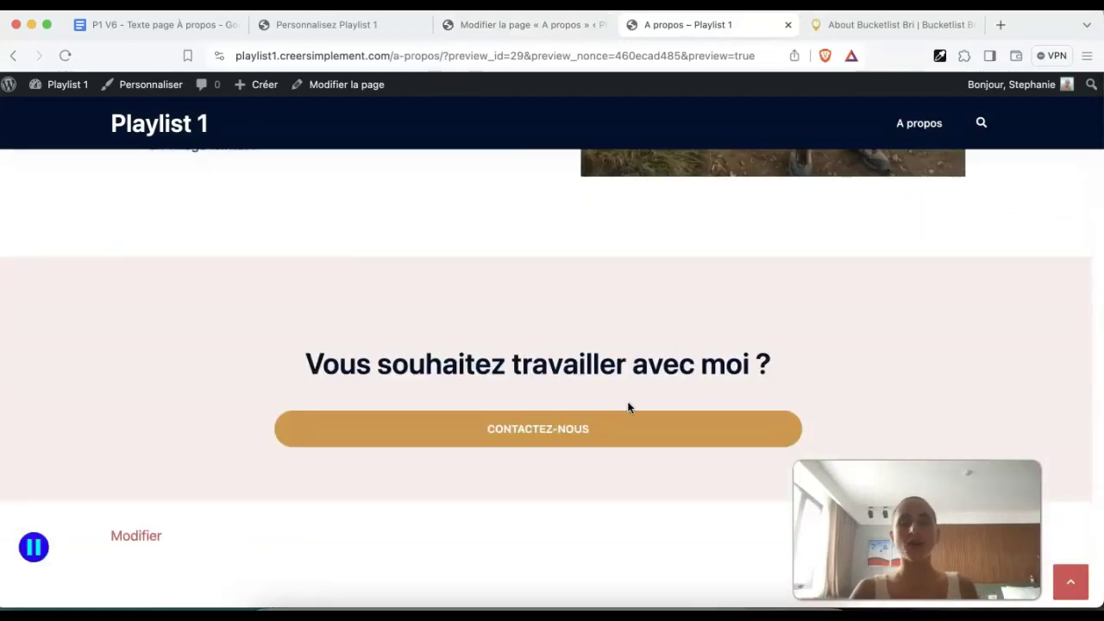
Compare the CONTACTEZ-NOUS button with those on the Bucketlist Bri page, and set its border radius to 0 px in the editor
{"action": "left_click", "coordinate": [536, 25]}
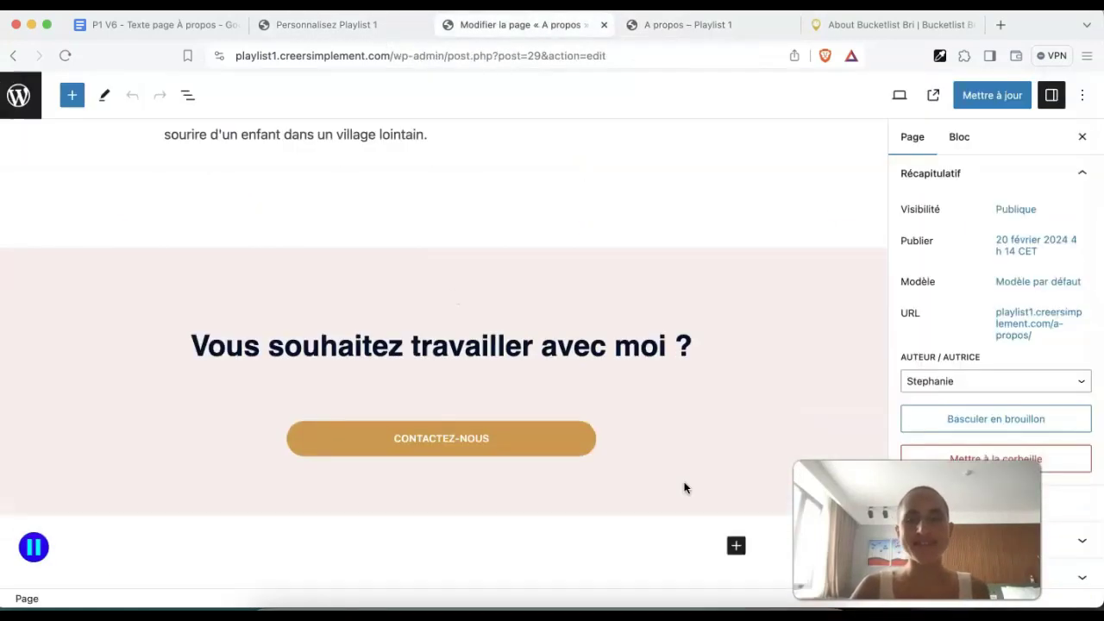
{"action": "left_click", "coordinate": [574, 450]}
{"action": "left_click", "coordinate": [862, 26]}
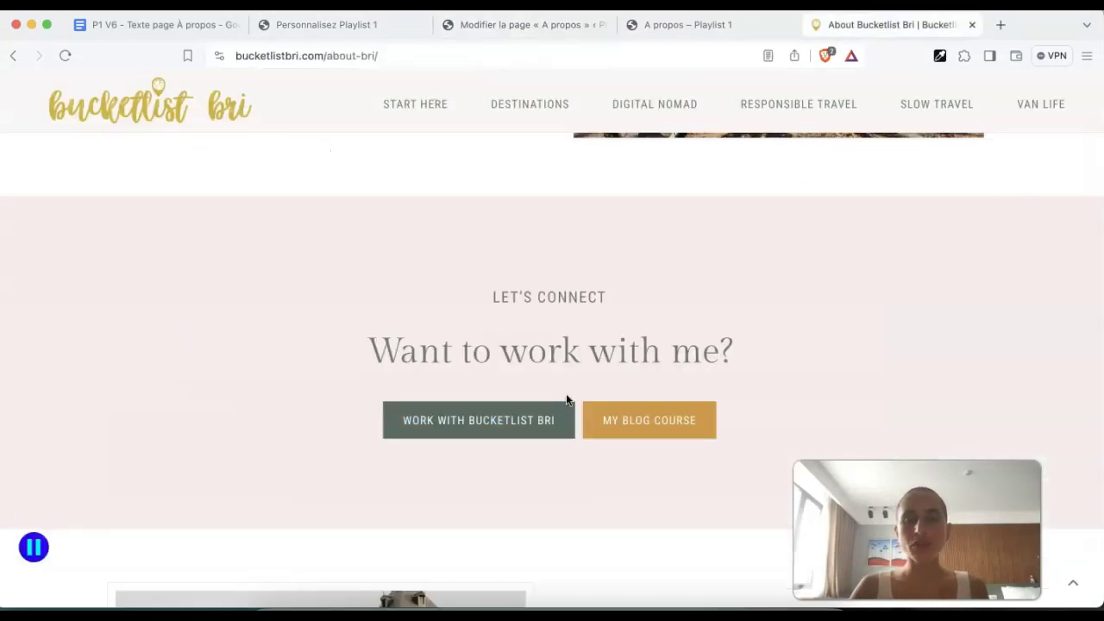
{"action": "left_click", "coordinate": [478, 33]}
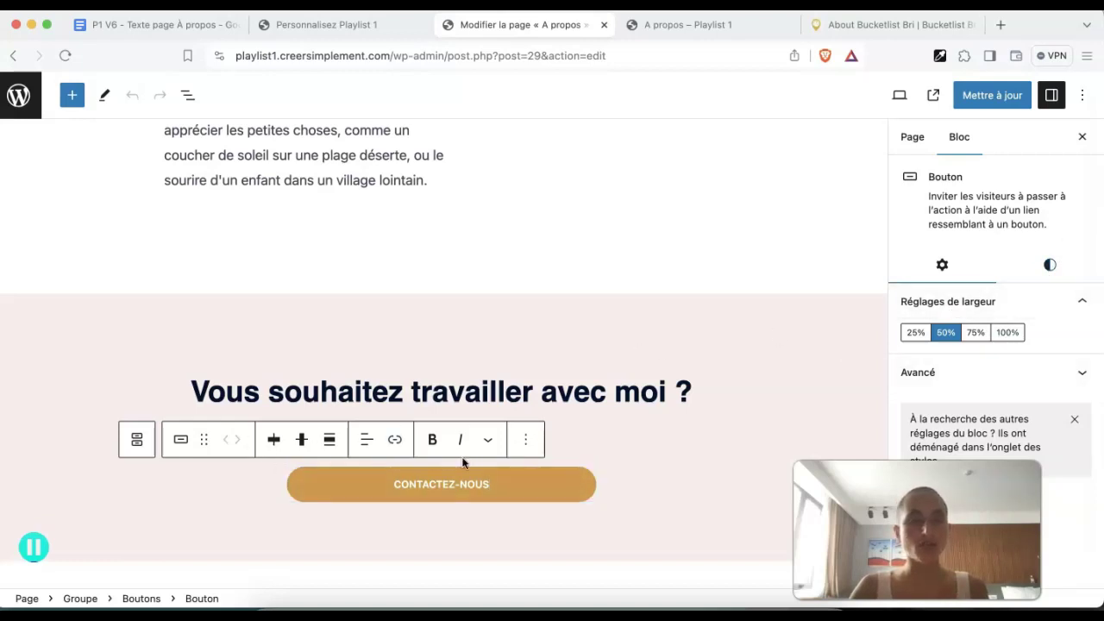
{"action": "left_click", "coordinate": [1050, 264]}
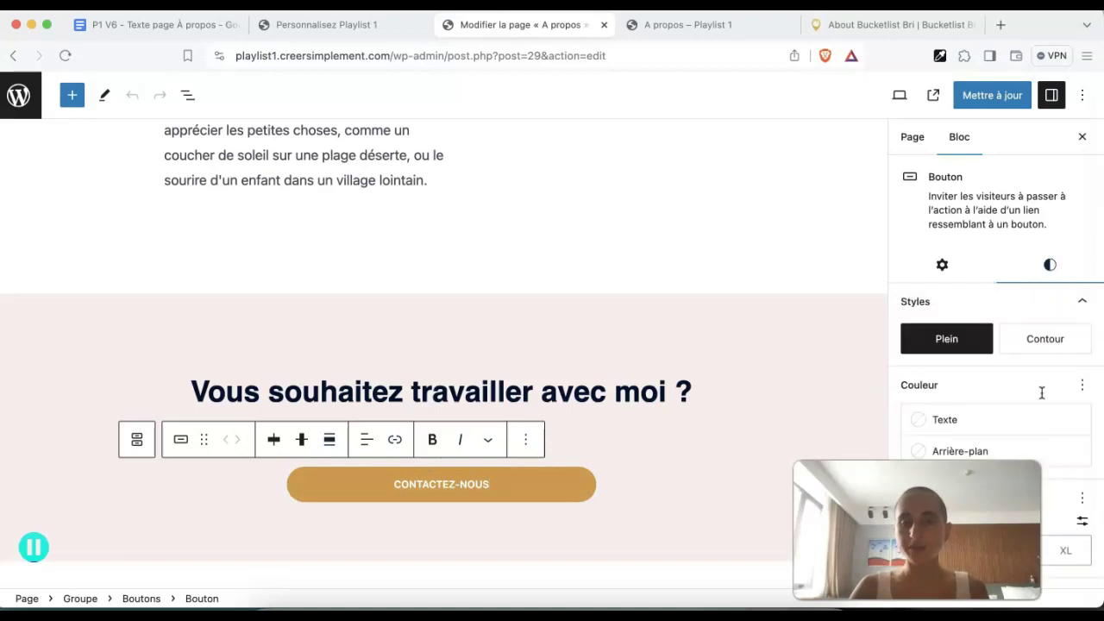
{"action": "scroll", "coordinate": [1041, 390], "scroll_direction": "down", "scroll_amount": 2}
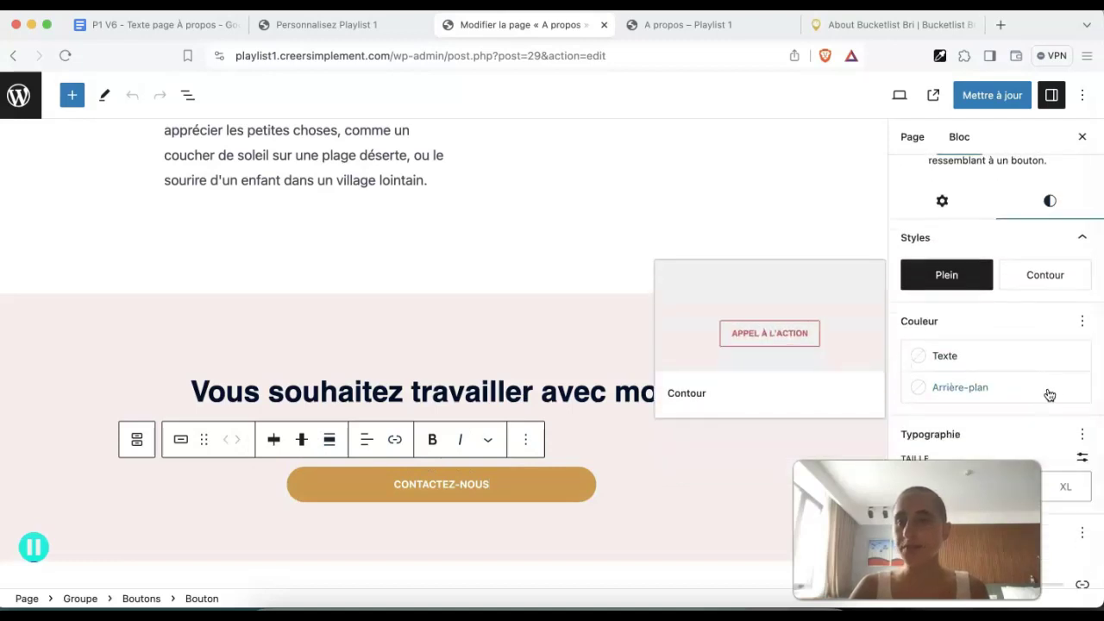
{"action": "scroll", "coordinate": [1016, 367], "scroll_direction": "down", "scroll_amount": 1}
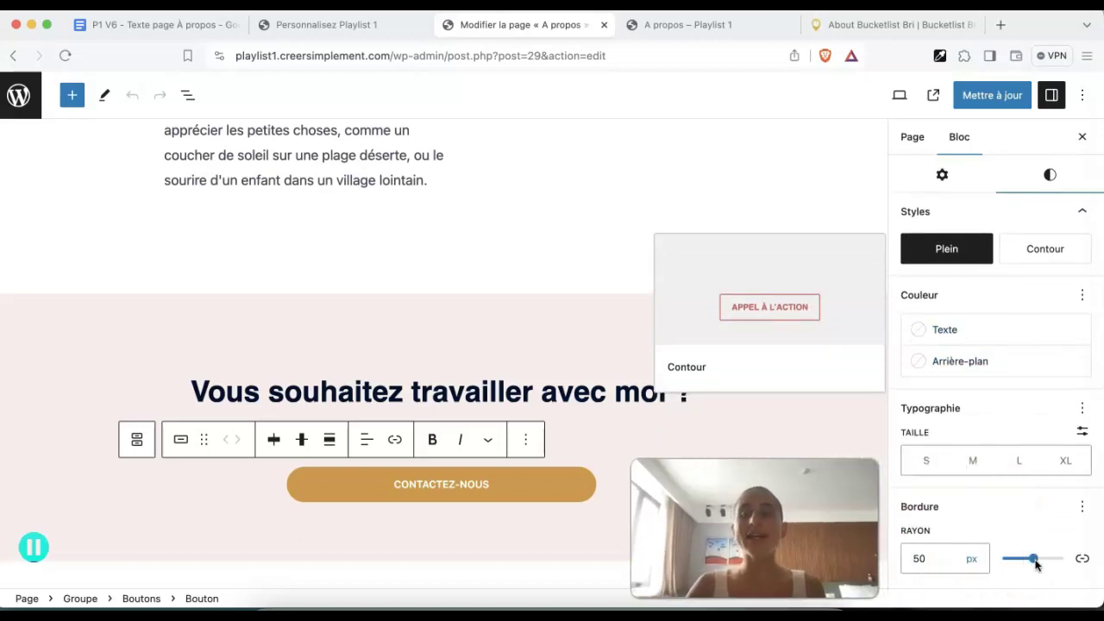
{"action": "mouse_move", "coordinate": [1034, 562]}
{"action": "left_mouse_down"}
{"action": "mouse_move", "coordinate": [1083, 559]}
{"action": "mouse_move", "coordinate": [999, 559]}
{"action": "mouse_move", "coordinate": [989, 573]}
{"action": "mouse_move", "coordinate": [1000, 555]}
{"action": "mouse_move", "coordinate": [1013, 559]}
{"action": "left_mouse_up"}
{"action": "left_click_drag", "start_coordinate": [1026, 559], "coordinate": [1002, 559]}
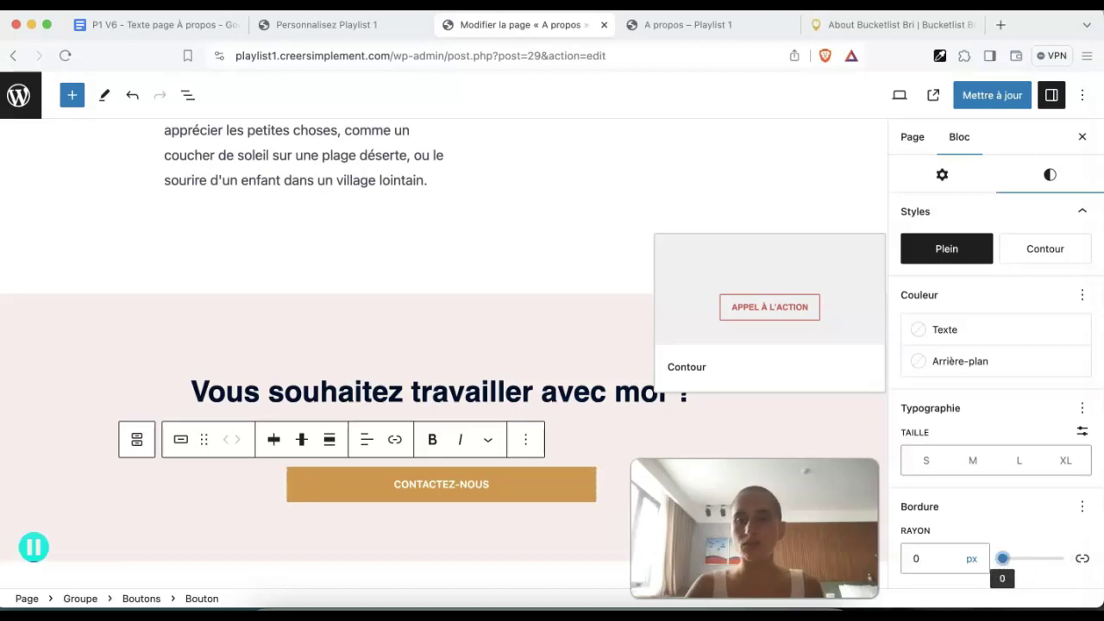
{"action": "left_click", "coordinate": [566, 483]}
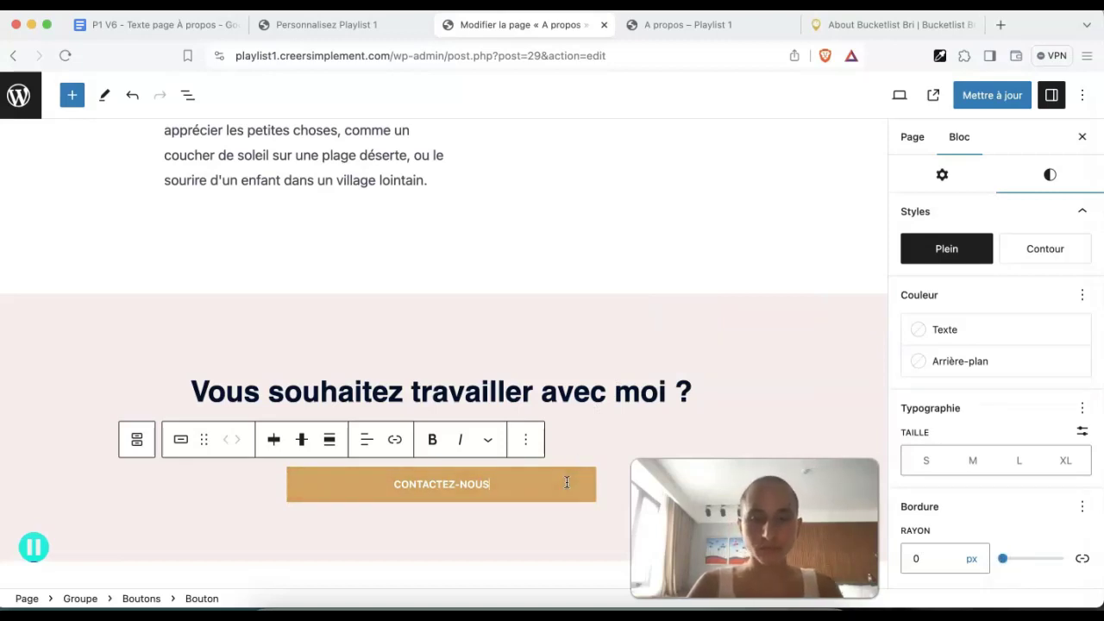
Look over the A propos page preview down to the call-to-action section
{"action": "left_click", "coordinate": [678, 25]}
{"action": "scroll", "coordinate": [677, 319], "scroll_direction": "up", "scroll_amount": 7}
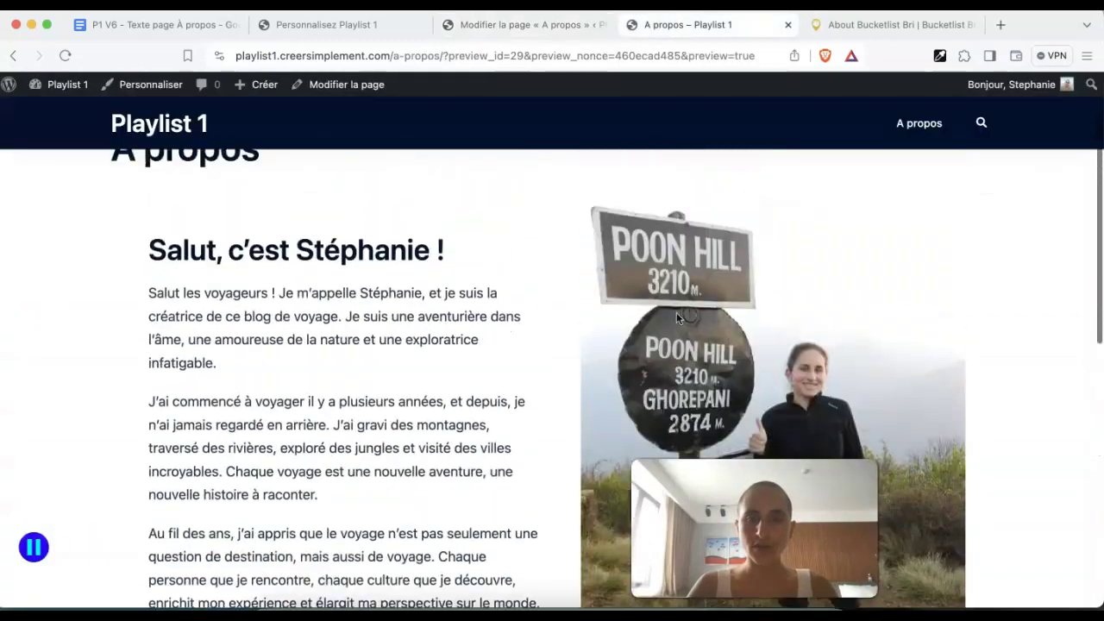
{"action": "scroll", "coordinate": [677, 320], "scroll_direction": "down", "scroll_amount": 8}
{"action": "scroll", "coordinate": [676, 319], "scroll_direction": "down", "scroll_amount": 3}
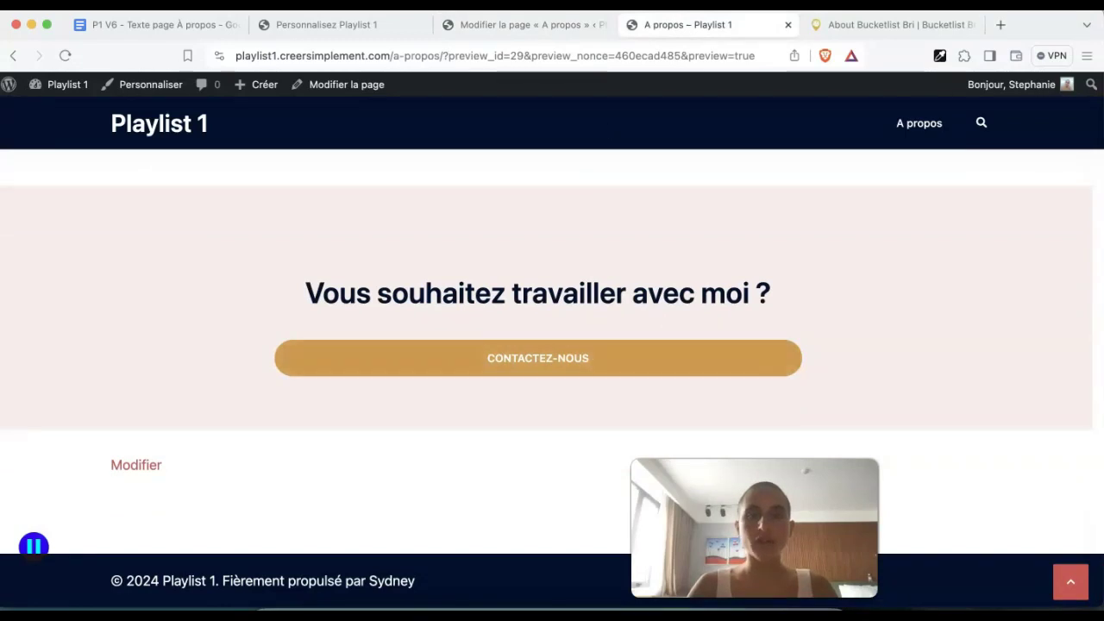
Duplicate the CONTACTEZ-NOUS button to place two side by side, and preview the page in a new tab
{"action": "left_click", "coordinate": [481, 25]}
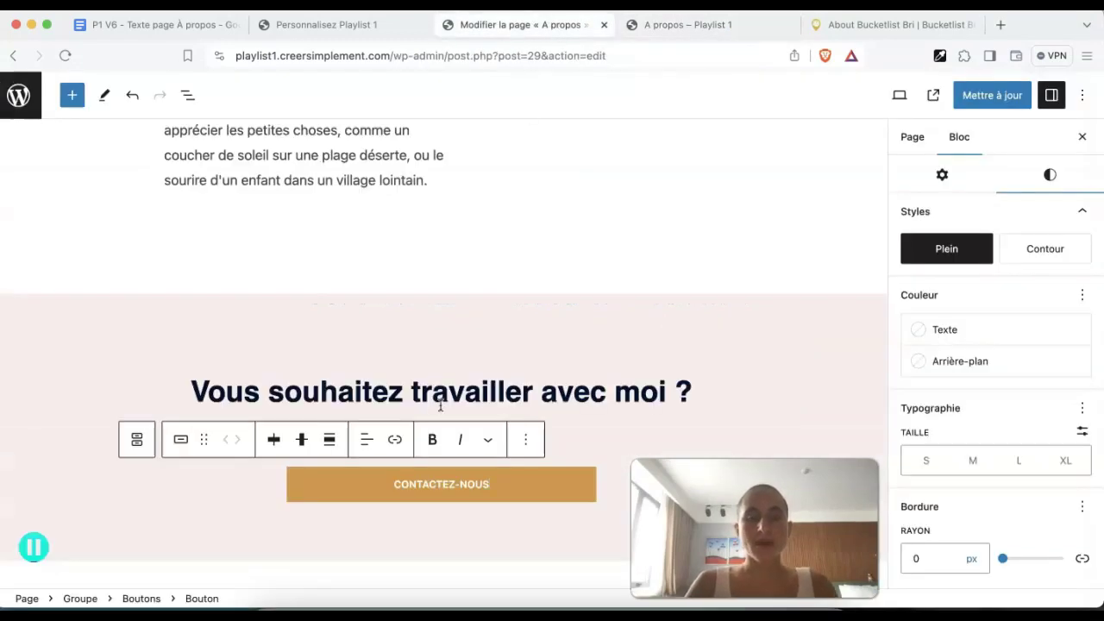
{"action": "left_click", "coordinate": [530, 440]}
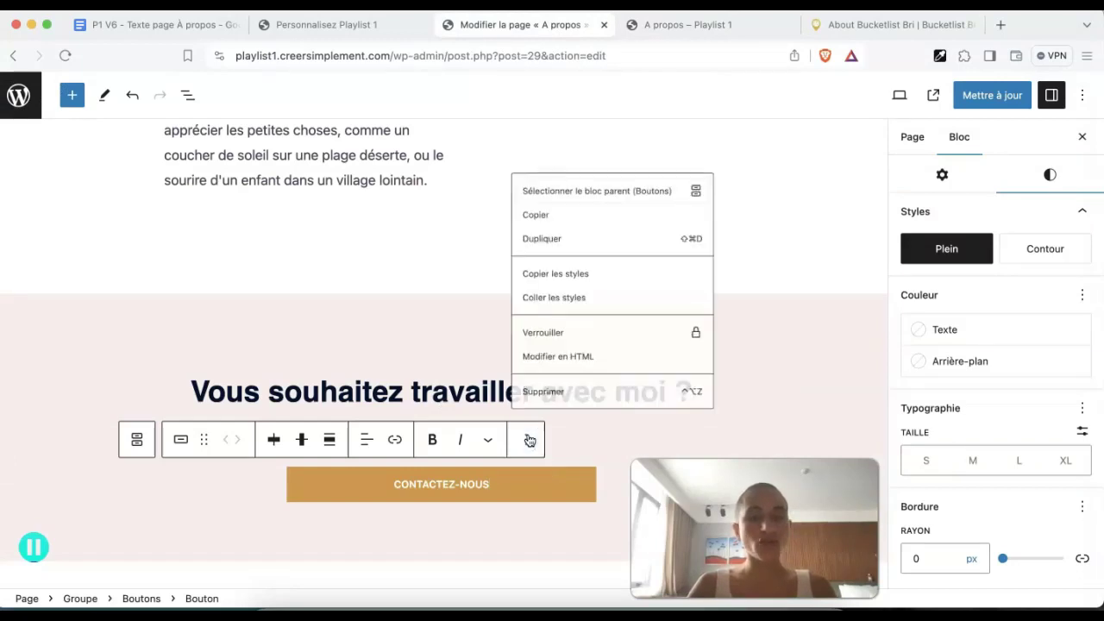
{"action": "left_click", "coordinate": [577, 221]}
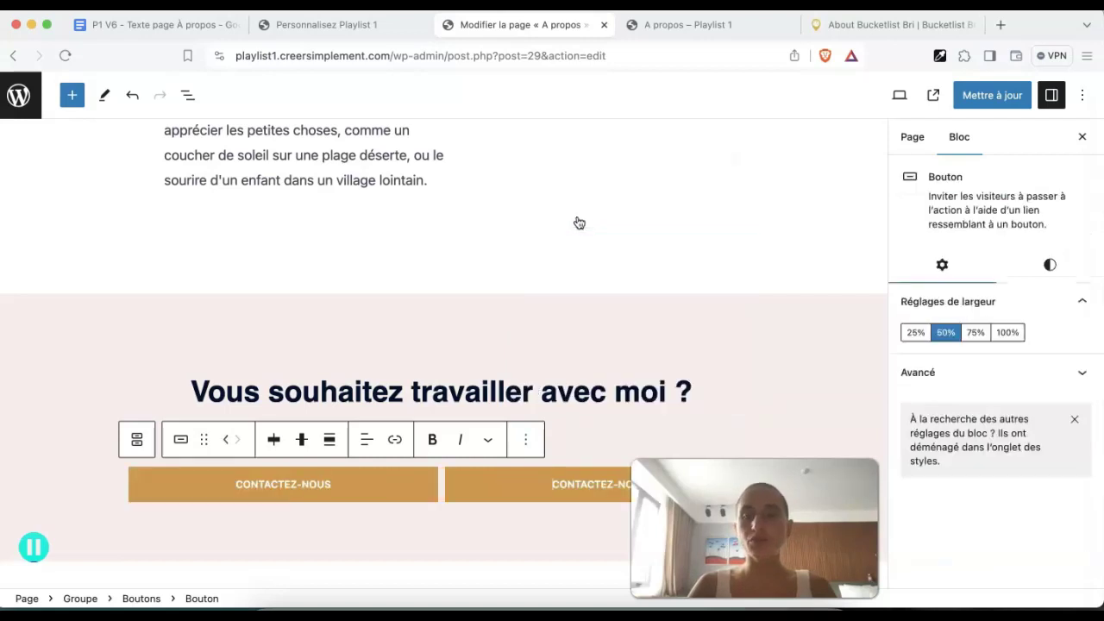
{"action": "left_click", "coordinate": [900, 95]}
{"action": "left_click", "coordinate": [827, 240]}
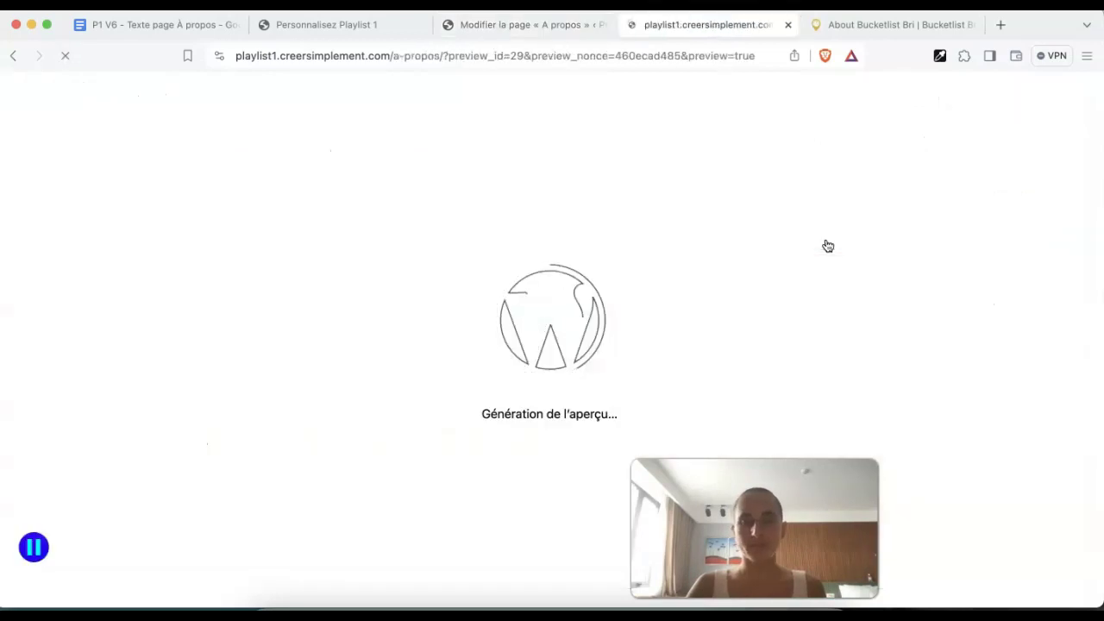
Check the two buttons in the preview, and insert a two-column Colonnes block between the spacer and the buttons in the editor
{"action": "scroll", "coordinate": [826, 245], "scroll_direction": "down", "scroll_amount": 15}
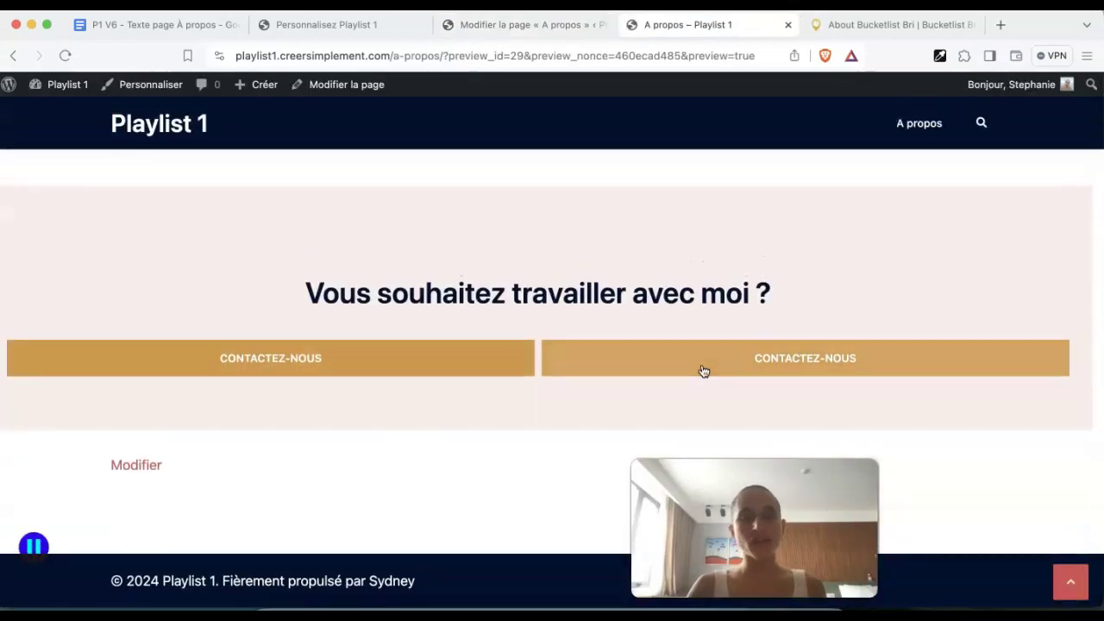
{"action": "left_click", "coordinate": [547, 35]}
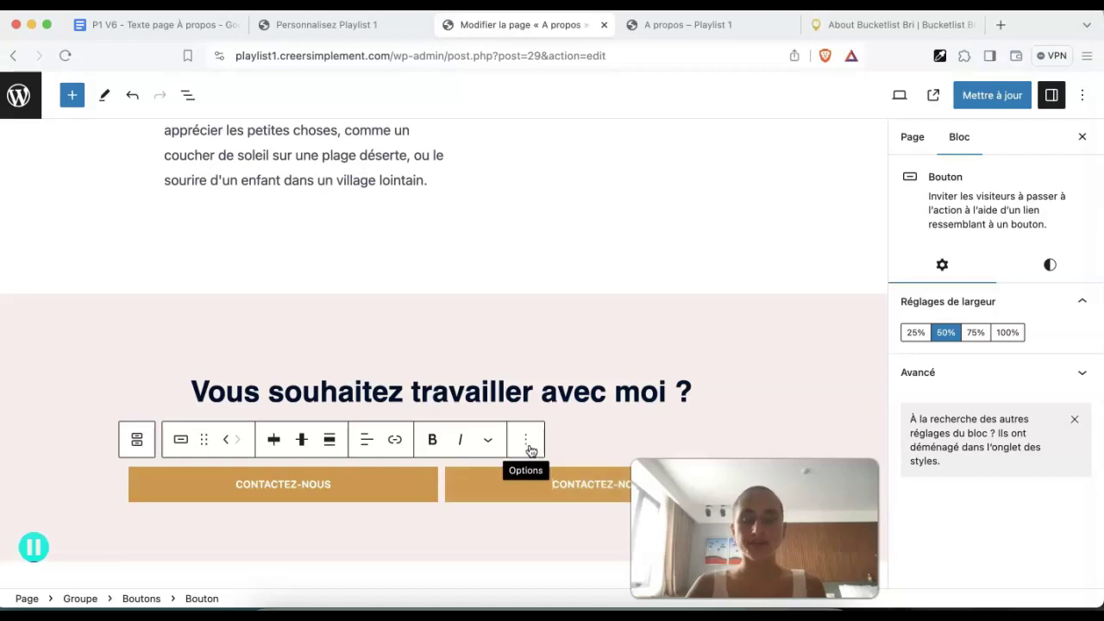
{"action": "left_click", "coordinate": [569, 436]}
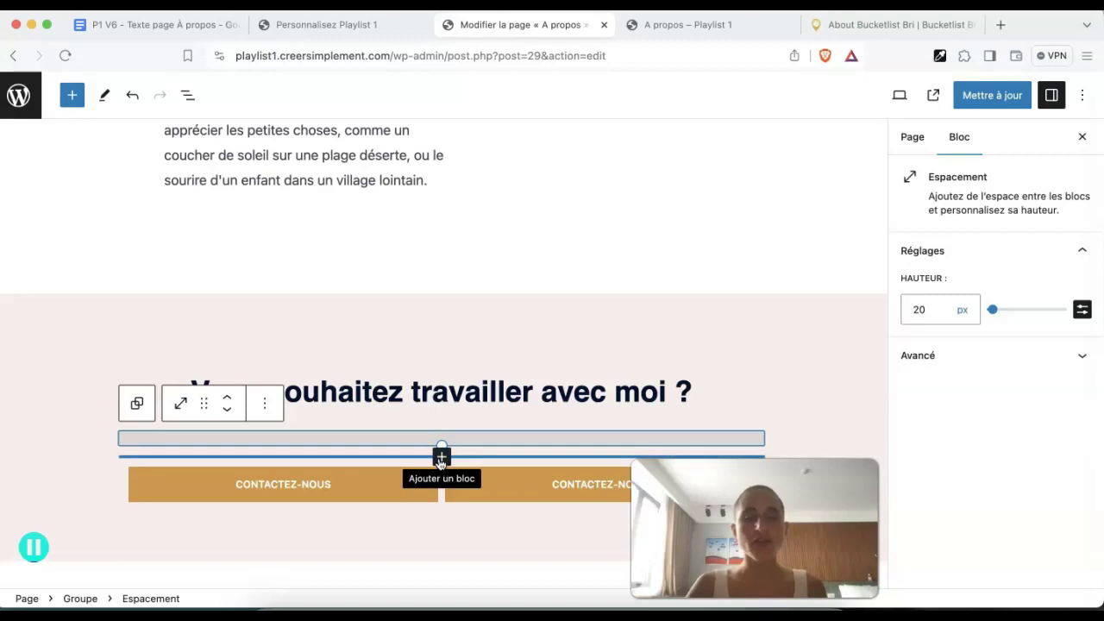
{"action": "left_click", "coordinate": [441, 458]}
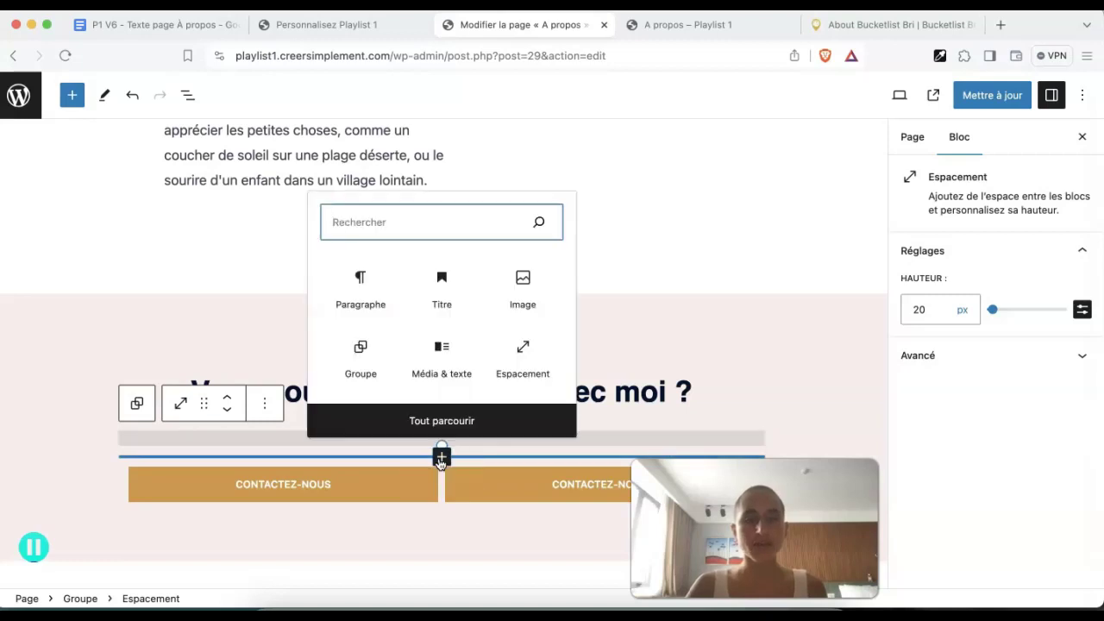
{"action": "type", "text": "colo"}
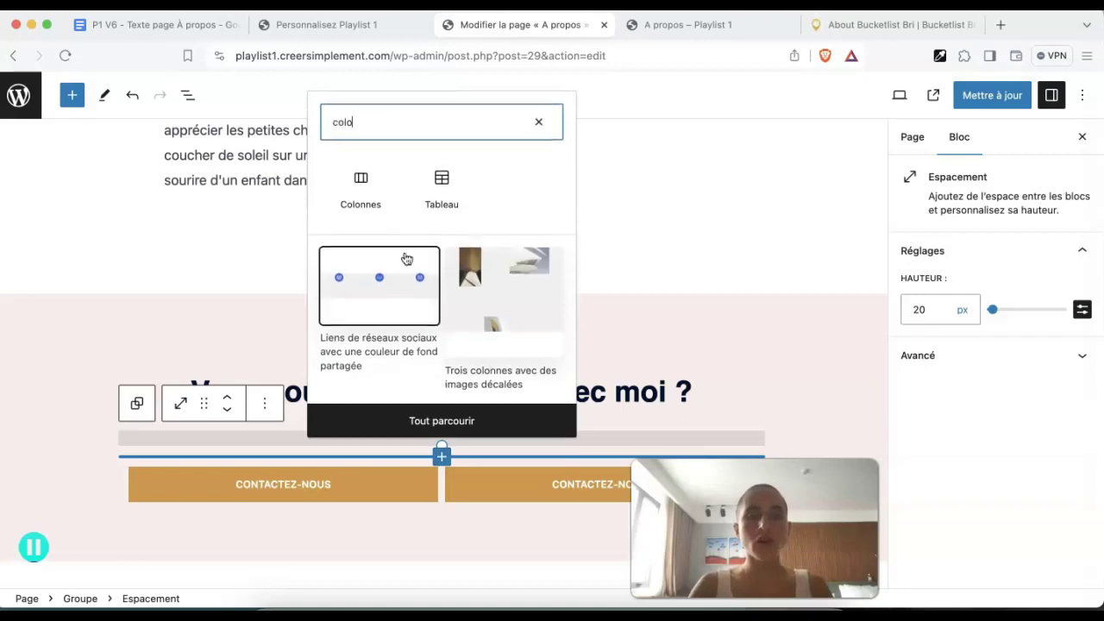
{"action": "left_click", "coordinate": [381, 210]}
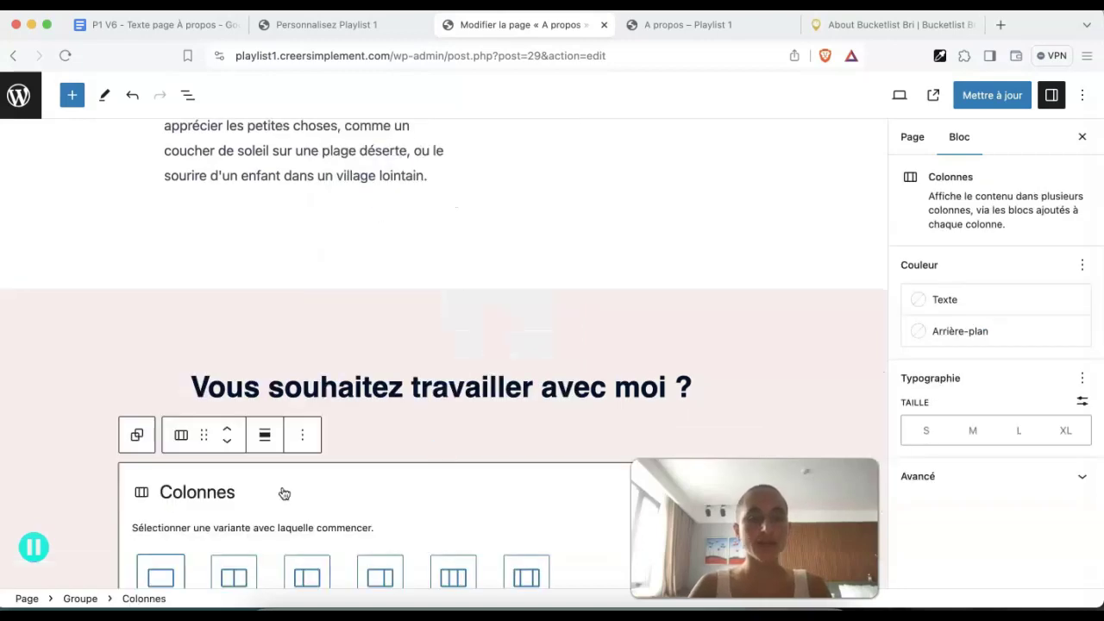
{"action": "left_click", "coordinate": [233, 572]}
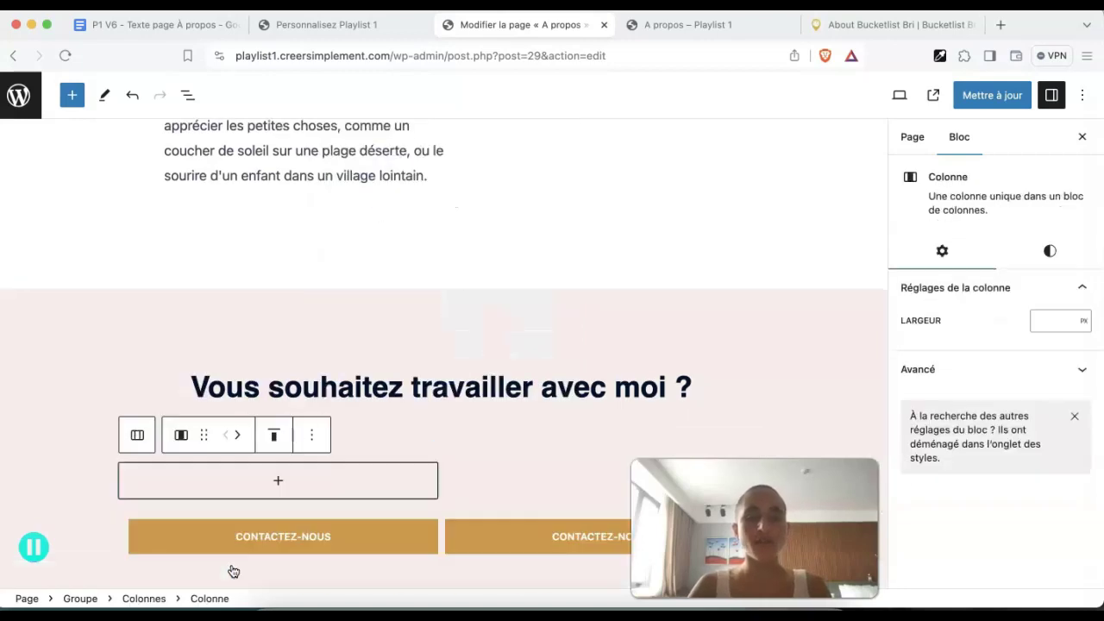
Move the whole Boutons block with both CONTACTEZ-NOUS buttons into the first column
{"action": "left_click", "coordinate": [473, 481]}
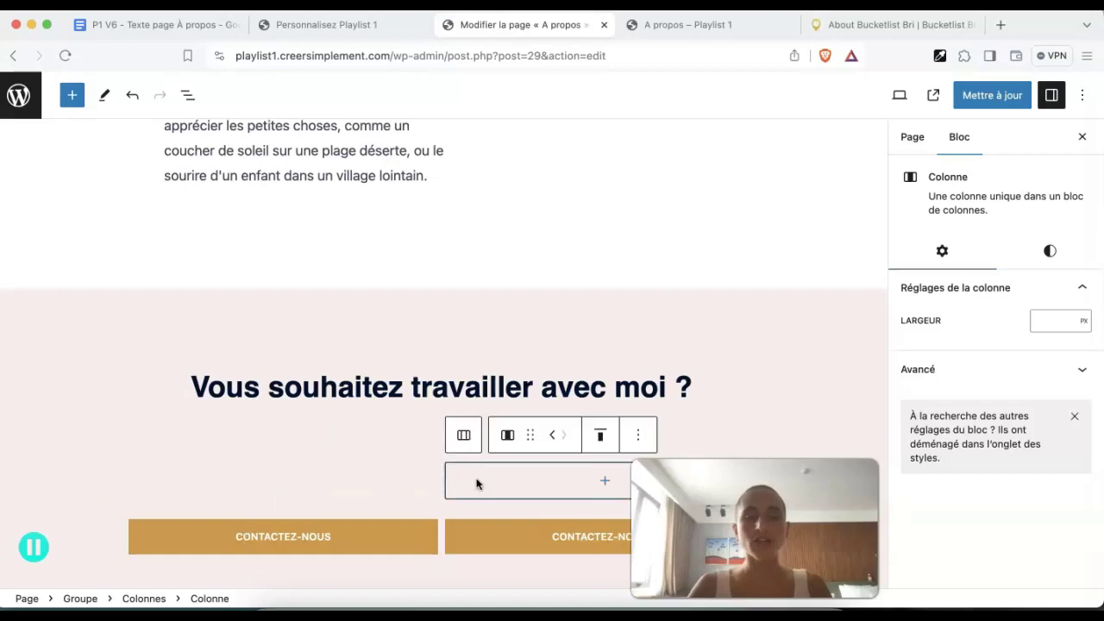
{"action": "left_click", "coordinate": [362, 489]}
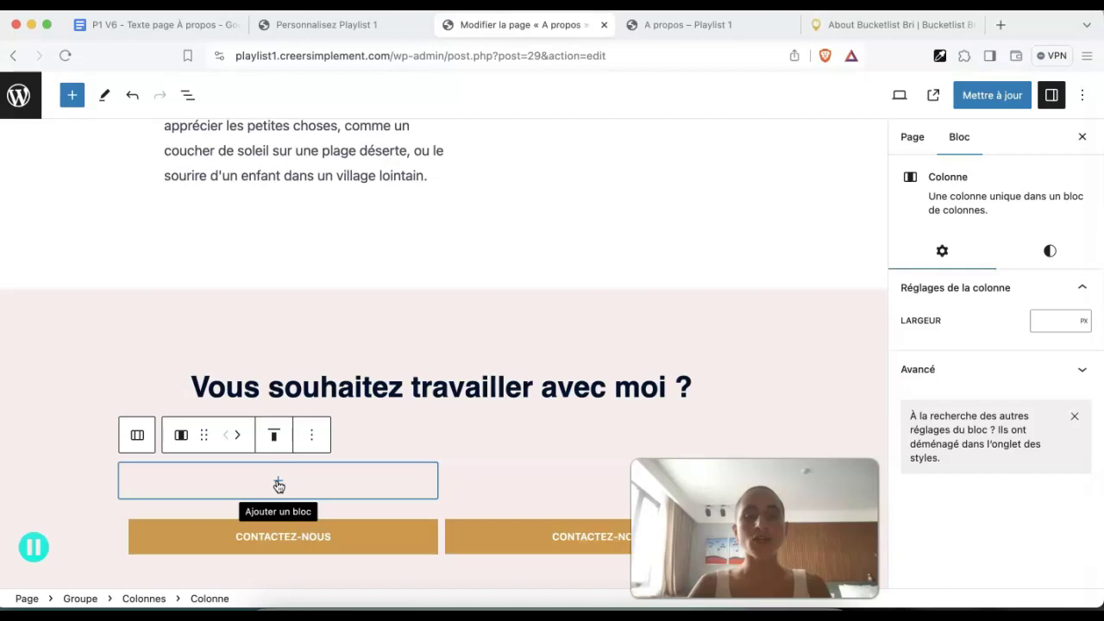
{"action": "left_click", "coordinate": [348, 538]}
{"action": "scroll", "coordinate": [348, 539], "scroll_direction": "down", "scroll_amount": 1}
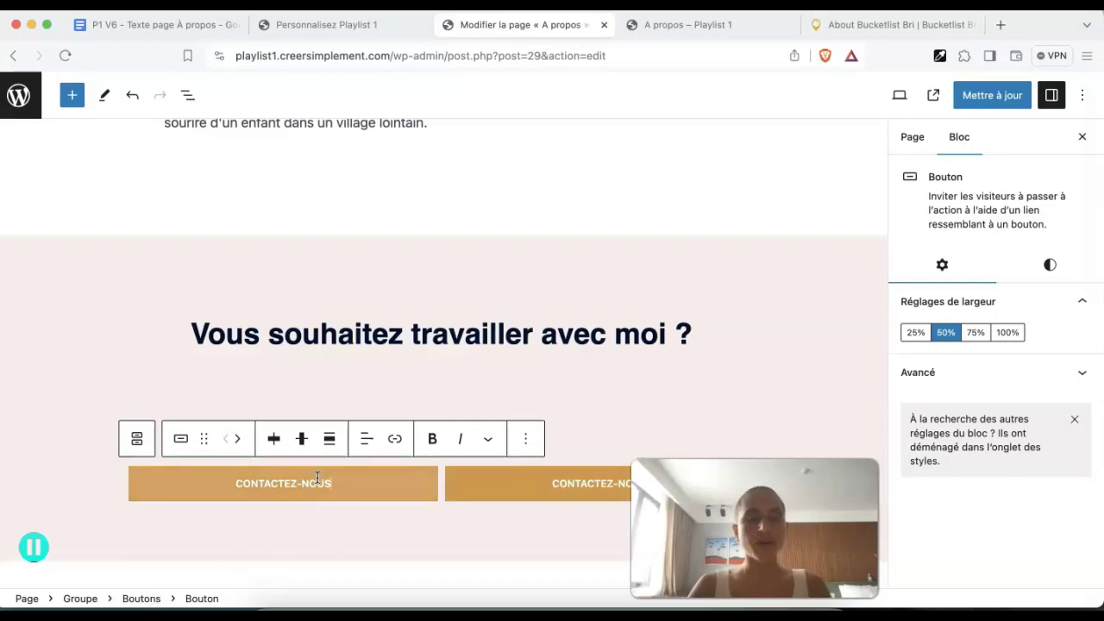
{"action": "left_click_drag", "start_coordinate": [204, 439], "coordinate": [210, 421]}
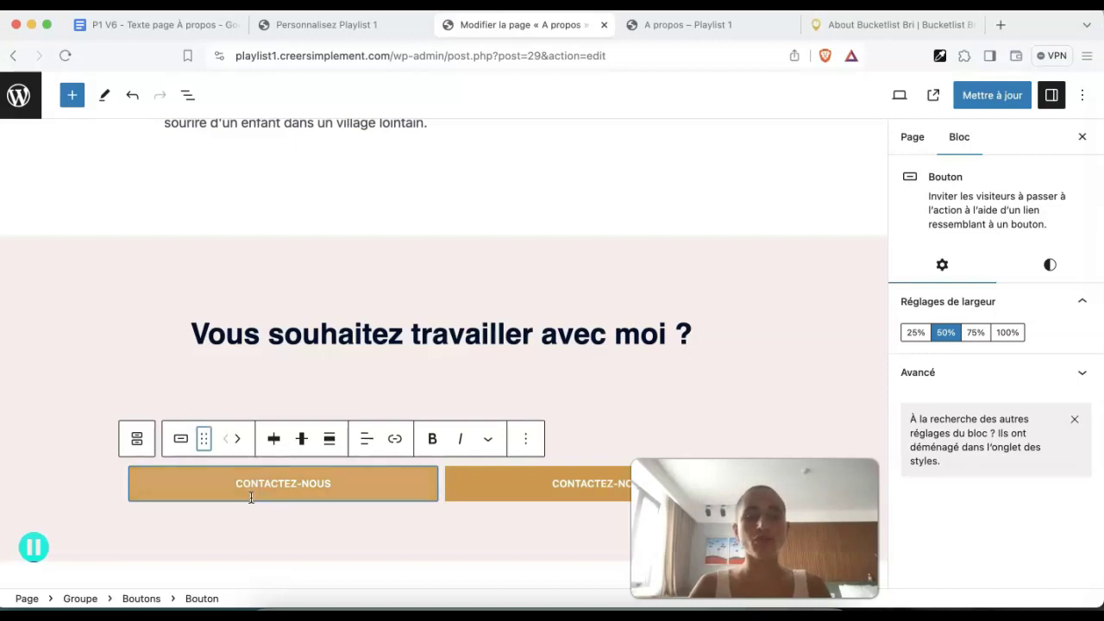
{"action": "left_click", "coordinate": [142, 599]}
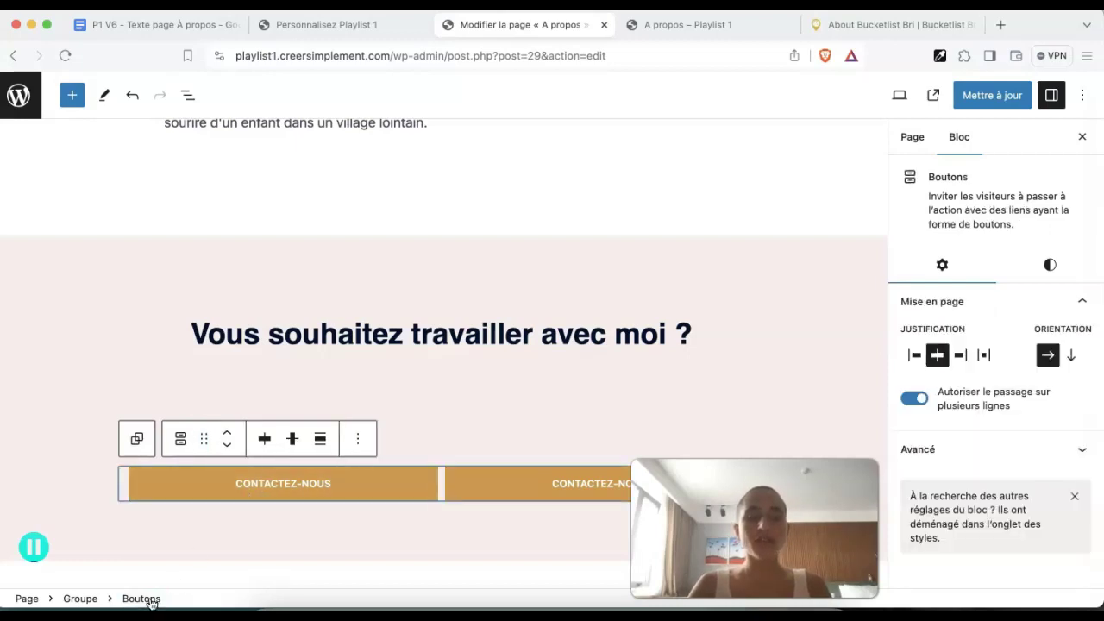
{"action": "left_click_drag", "start_coordinate": [204, 438], "coordinate": [207, 422]}
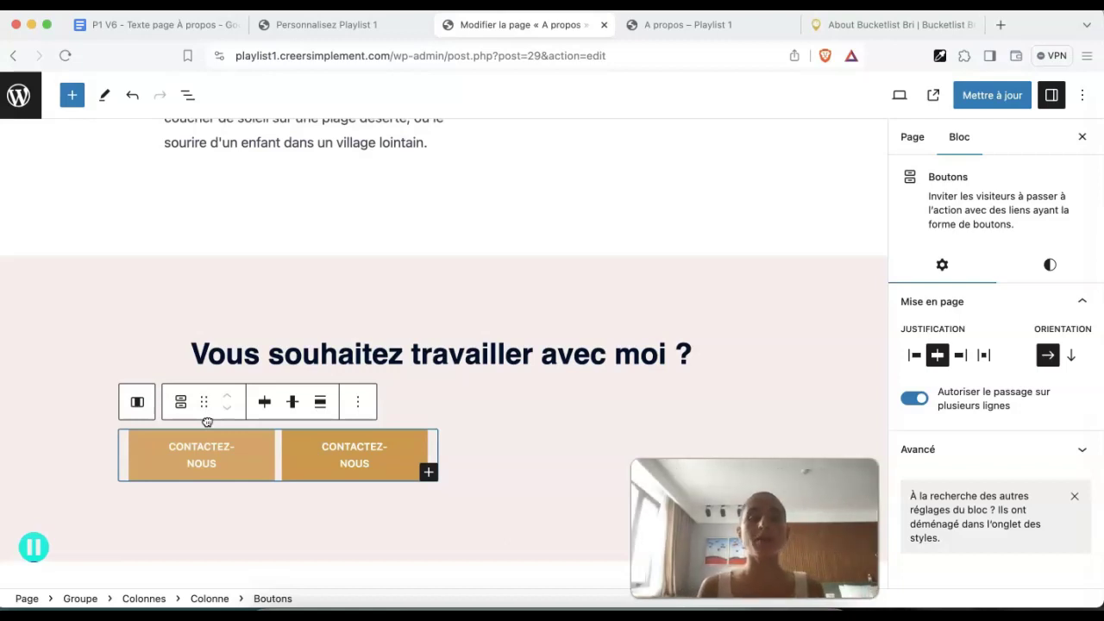
Delete the second CONTACTEZ-NOUS button from the first column
{"action": "left_click", "coordinate": [339, 443]}
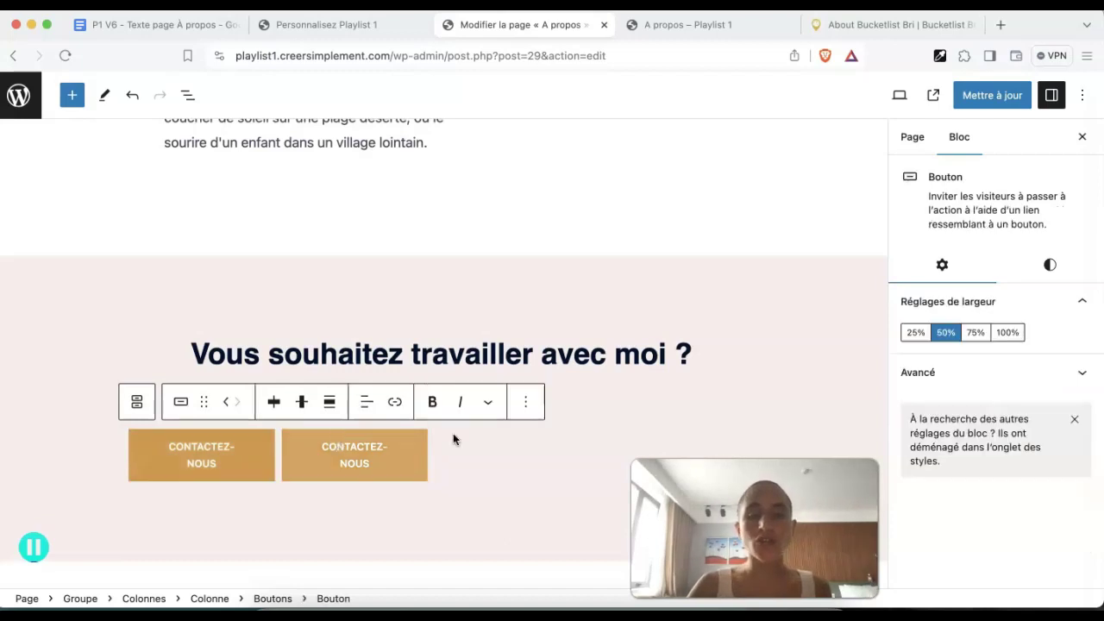
{"action": "left_click", "coordinate": [525, 402]}
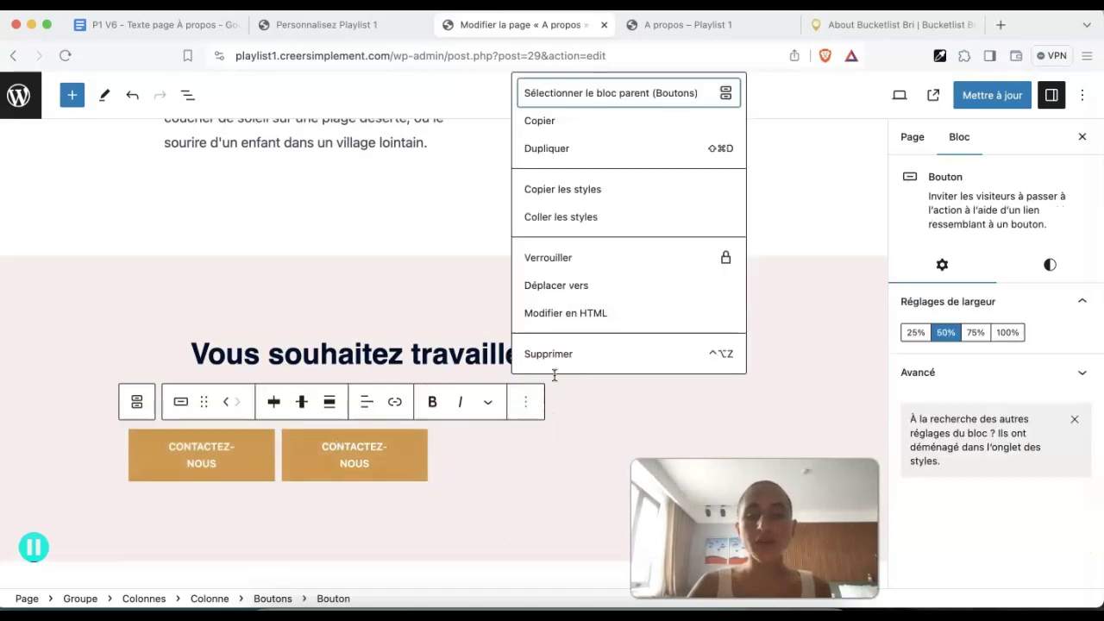
{"action": "left_click", "coordinate": [560, 356]}
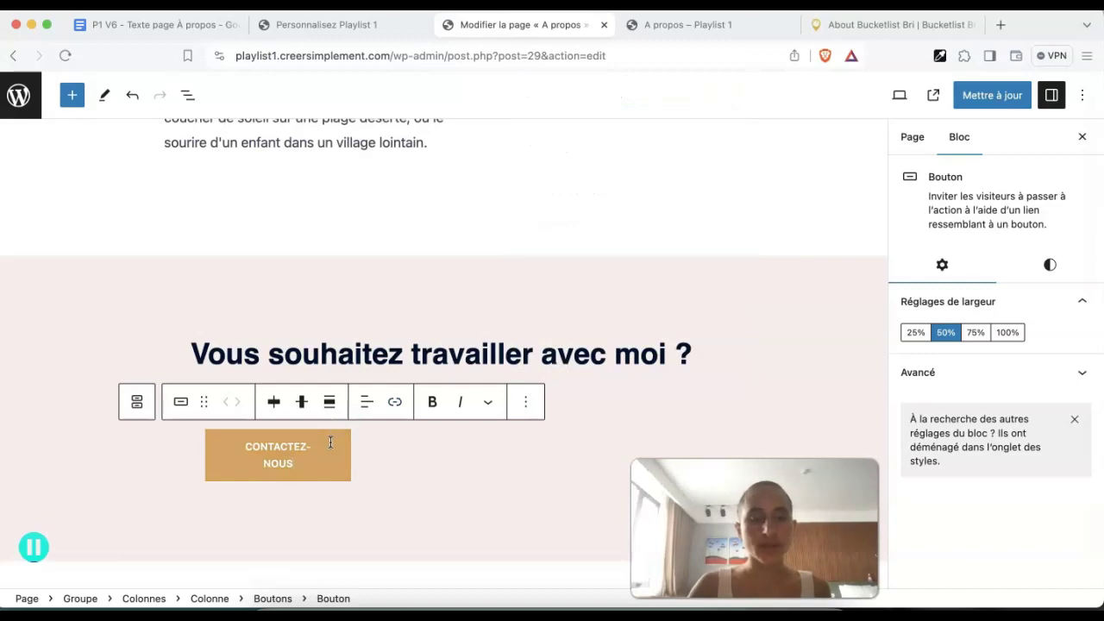
Try to copy the remaining CONTACTEZ-NOUS button and paste it into the empty second column
{"action": "left_click", "coordinate": [576, 442]}
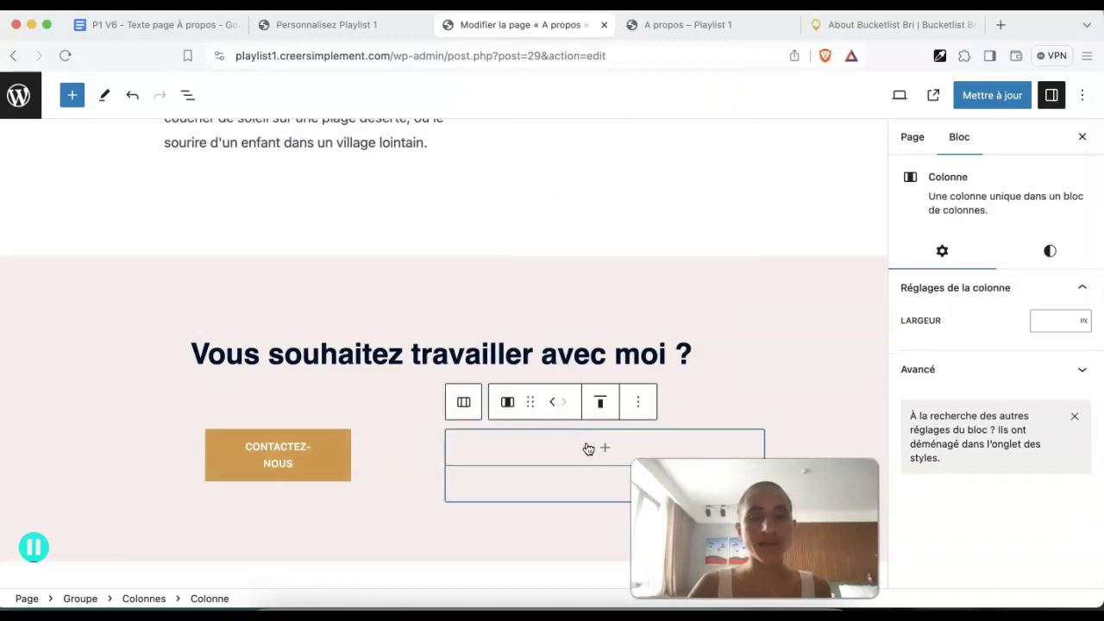
{"action": "left_click", "coordinate": [290, 466]}
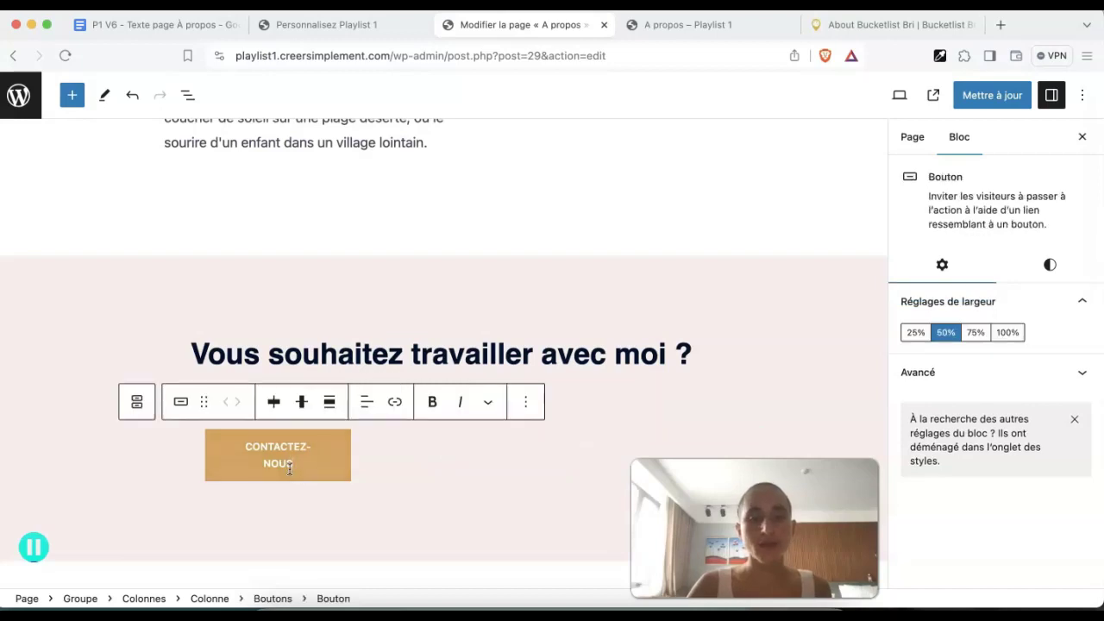
{"action": "left_click", "coordinate": [523, 402]}
{"action": "left_click", "coordinate": [542, 152]}
{"action": "left_click", "coordinate": [530, 457]}
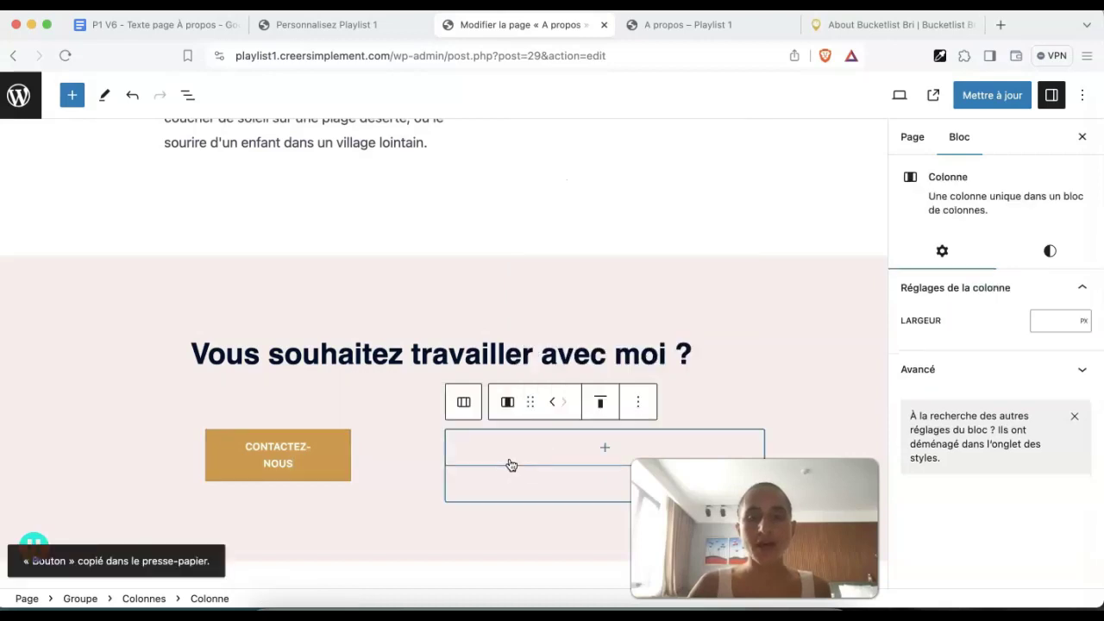
{"action": "left_click", "coordinate": [579, 447]}
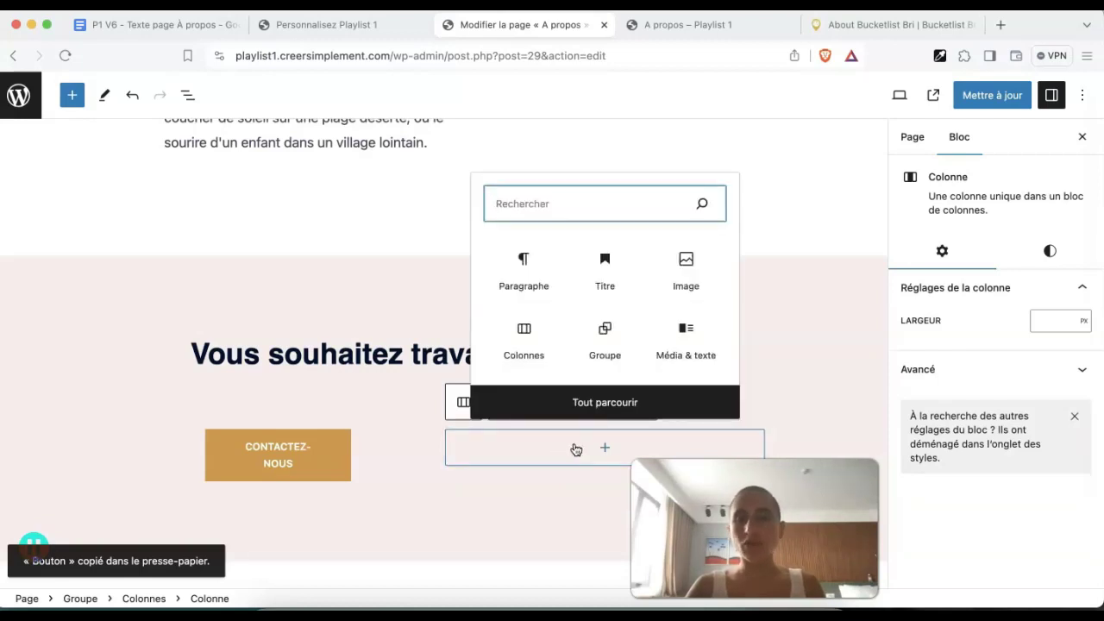
{"action": "left_click", "coordinate": [452, 439]}
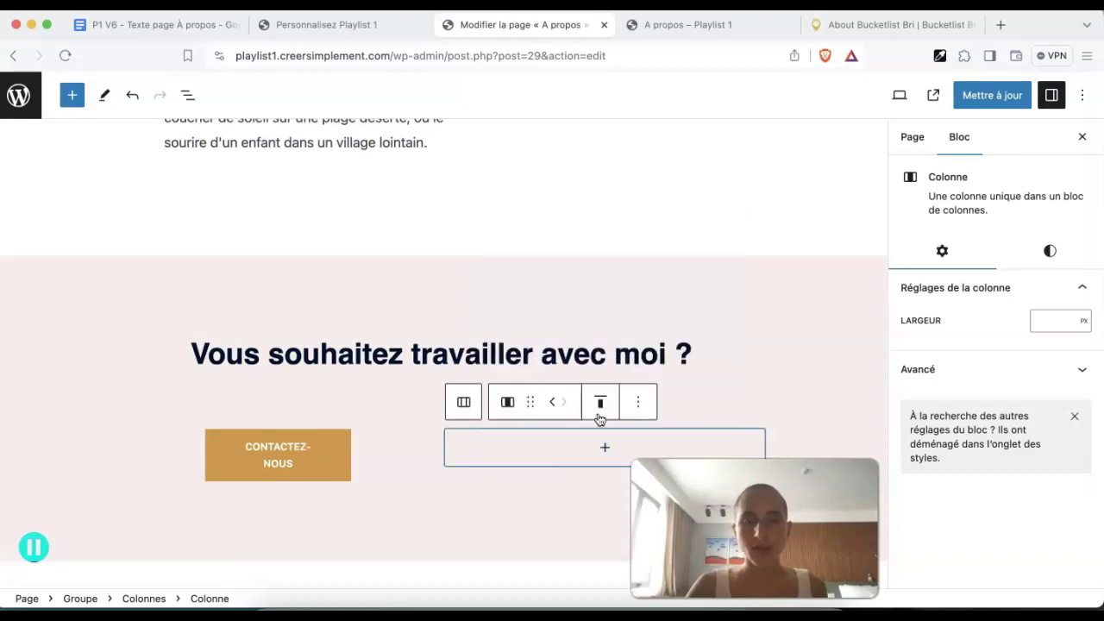
{"action": "left_click", "coordinate": [637, 409]}
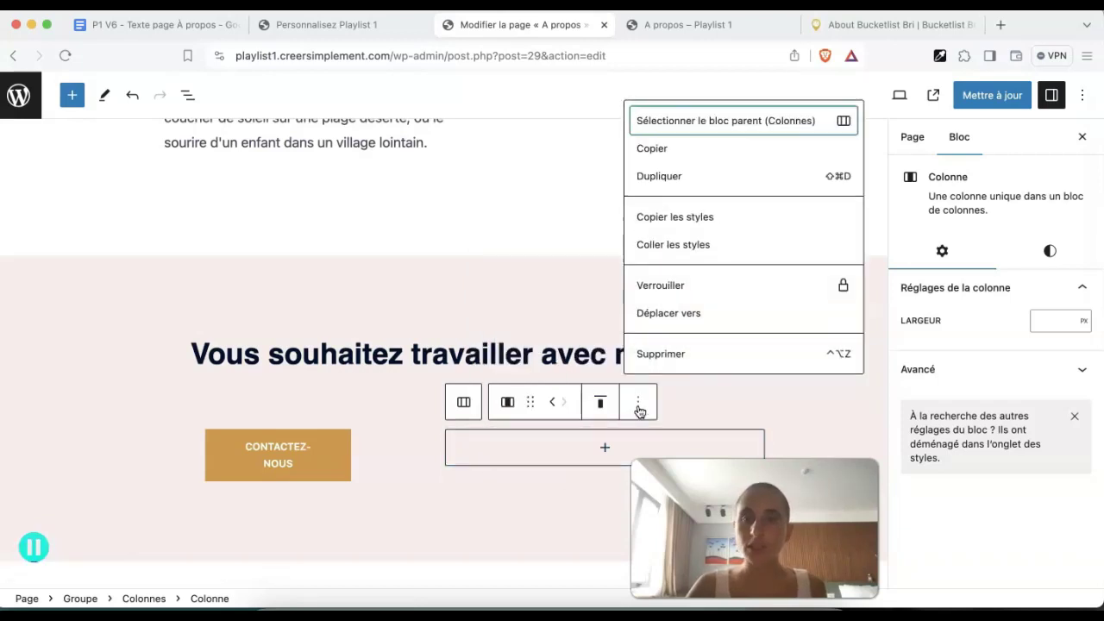
Duplicate the CONTACTEZ-NOUS button within the first column, and delete the duplicate
{"action": "left_click", "coordinate": [326, 444]}
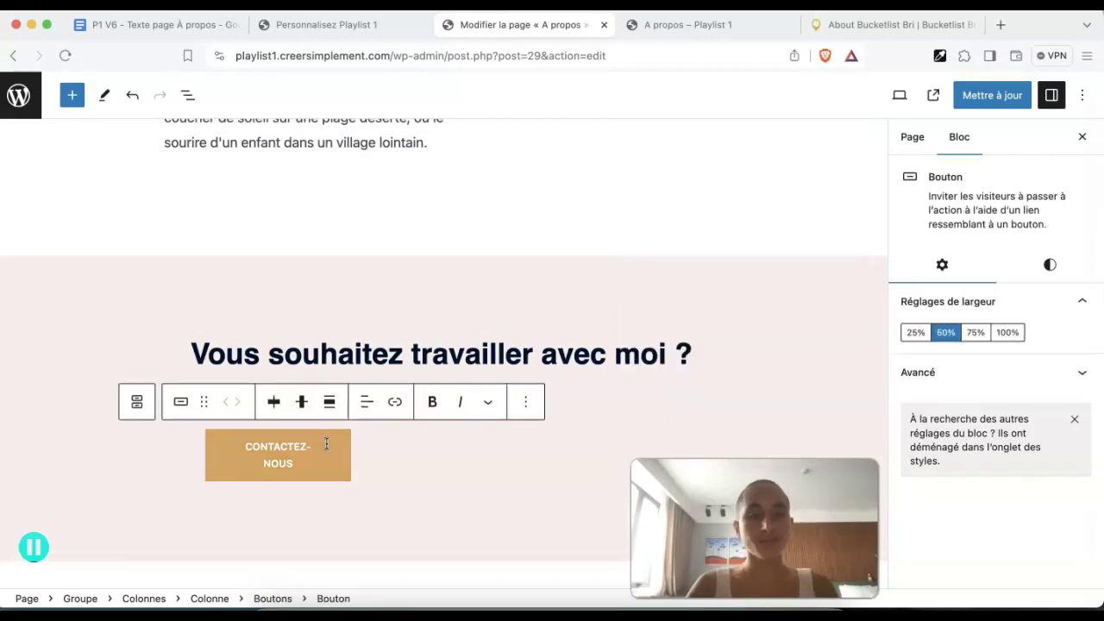
{"action": "left_click", "coordinate": [527, 402]}
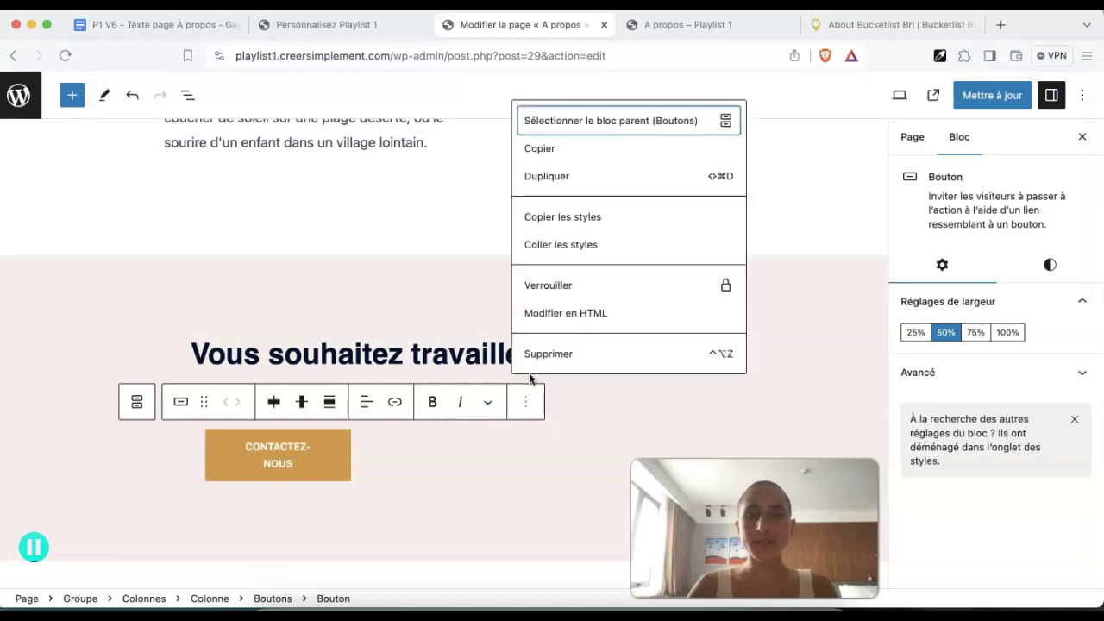
{"action": "left_click", "coordinate": [565, 179]}
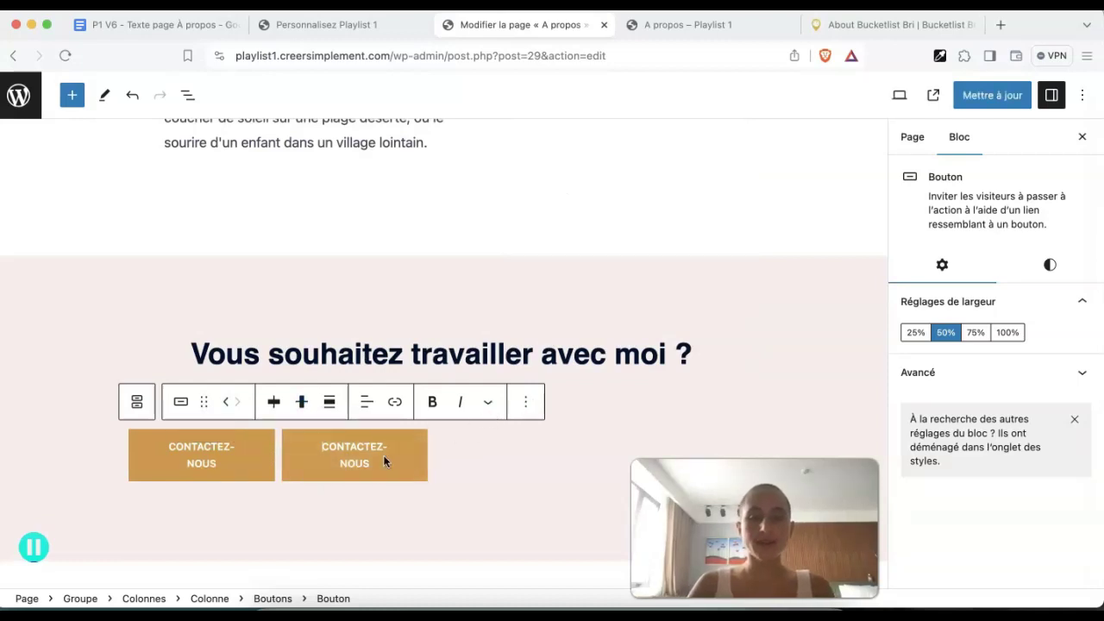
{"action": "left_click", "coordinate": [526, 401]}
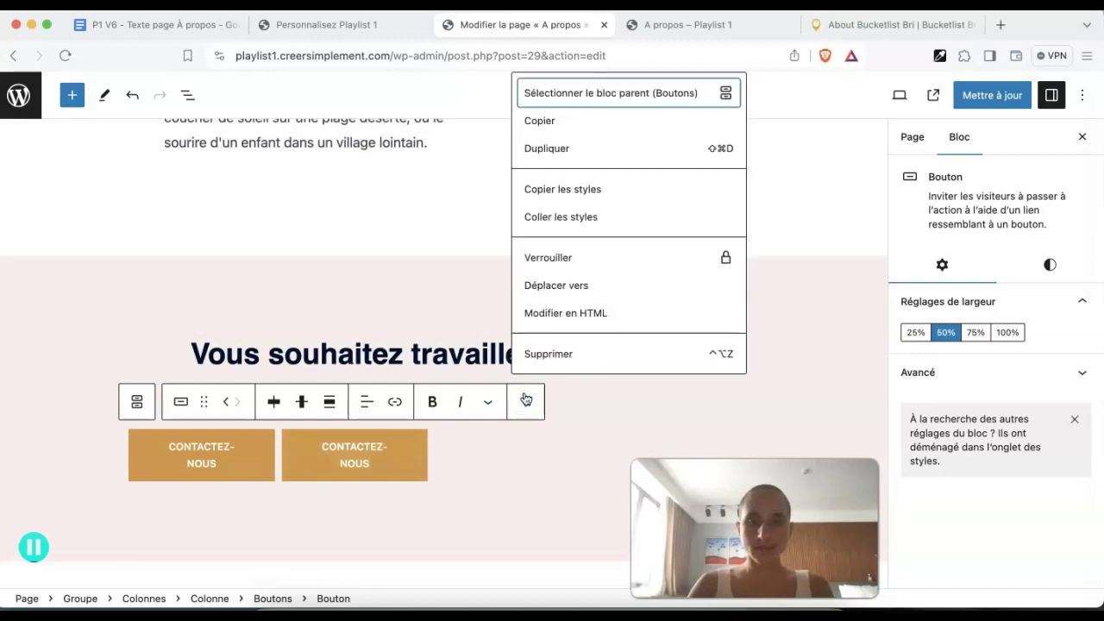
{"action": "left_click", "coordinate": [556, 352]}
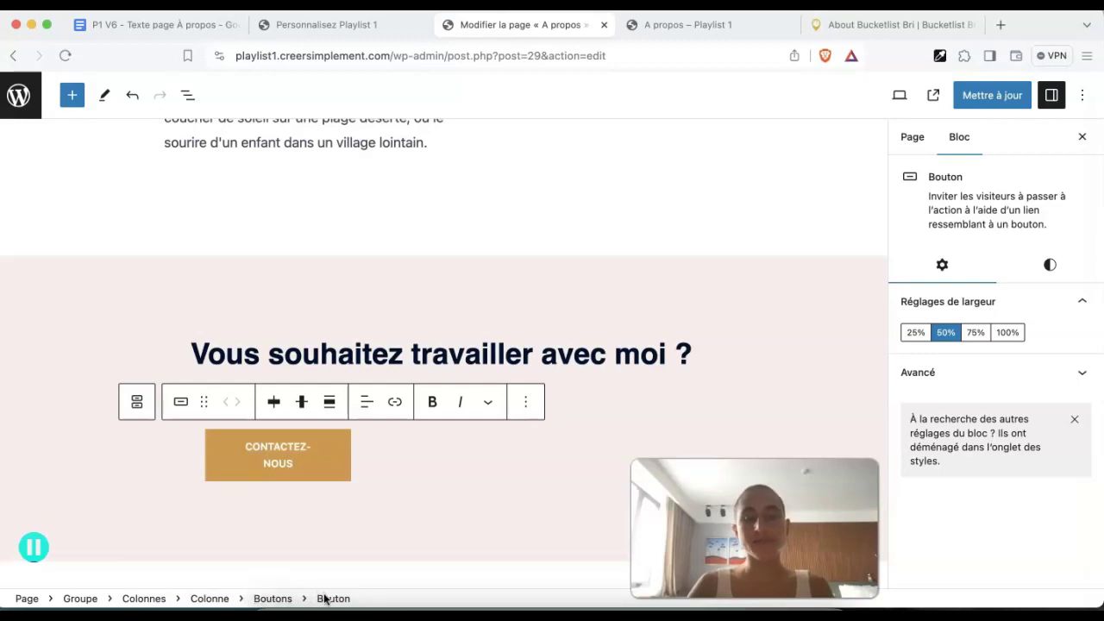
Duplicate the parent Boutons block, and move the copy into the empty second column
{"action": "left_click", "coordinate": [281, 601]}
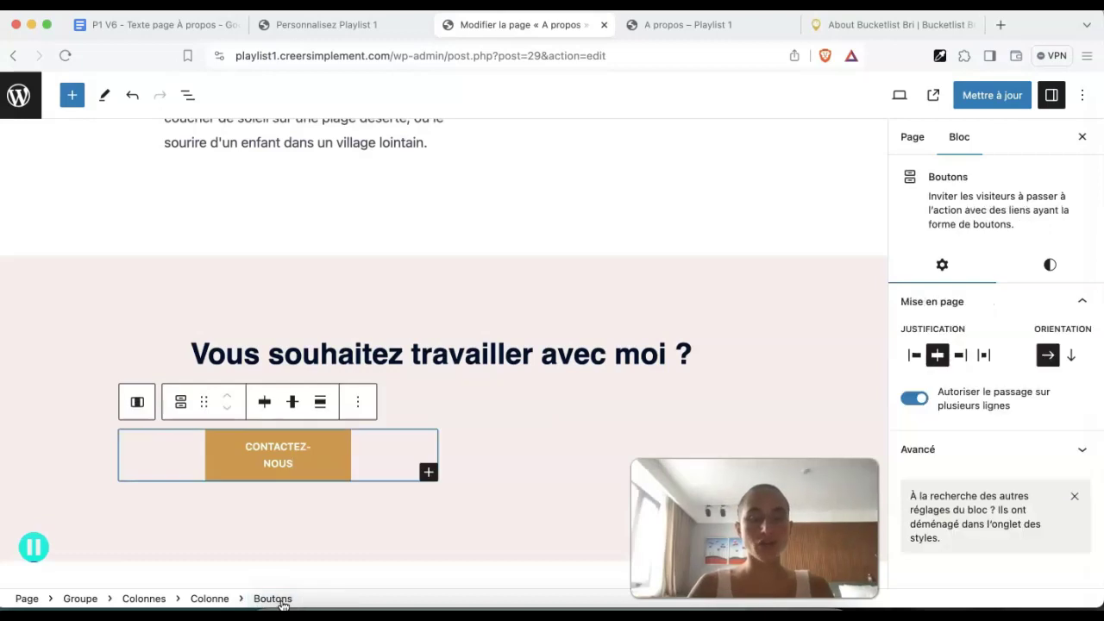
{"action": "left_click", "coordinate": [359, 402]}
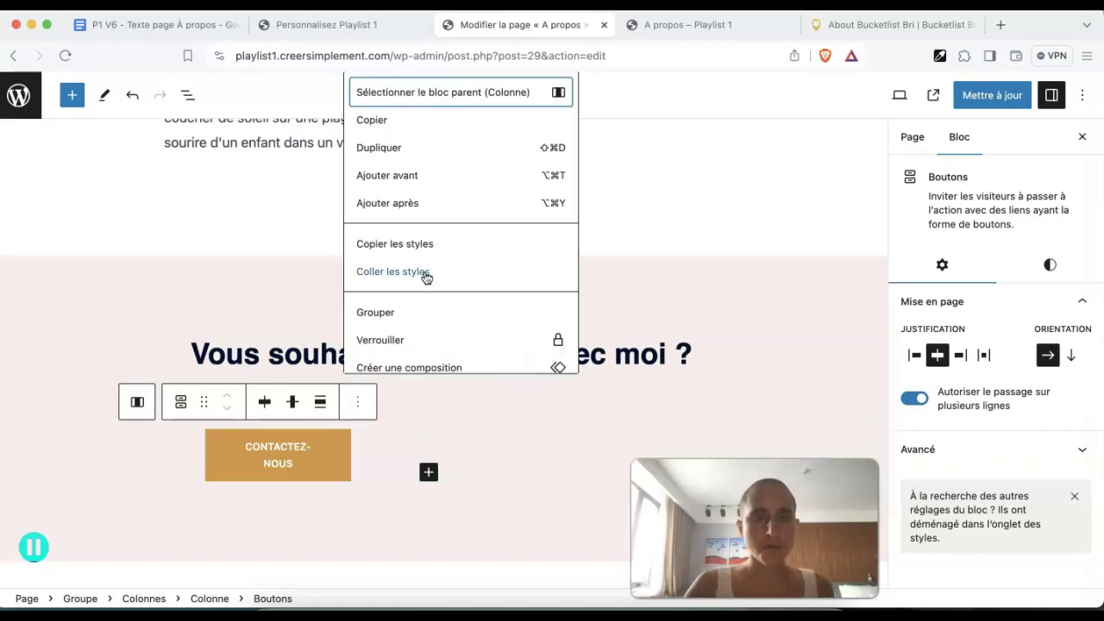
{"action": "left_click", "coordinate": [388, 153]}
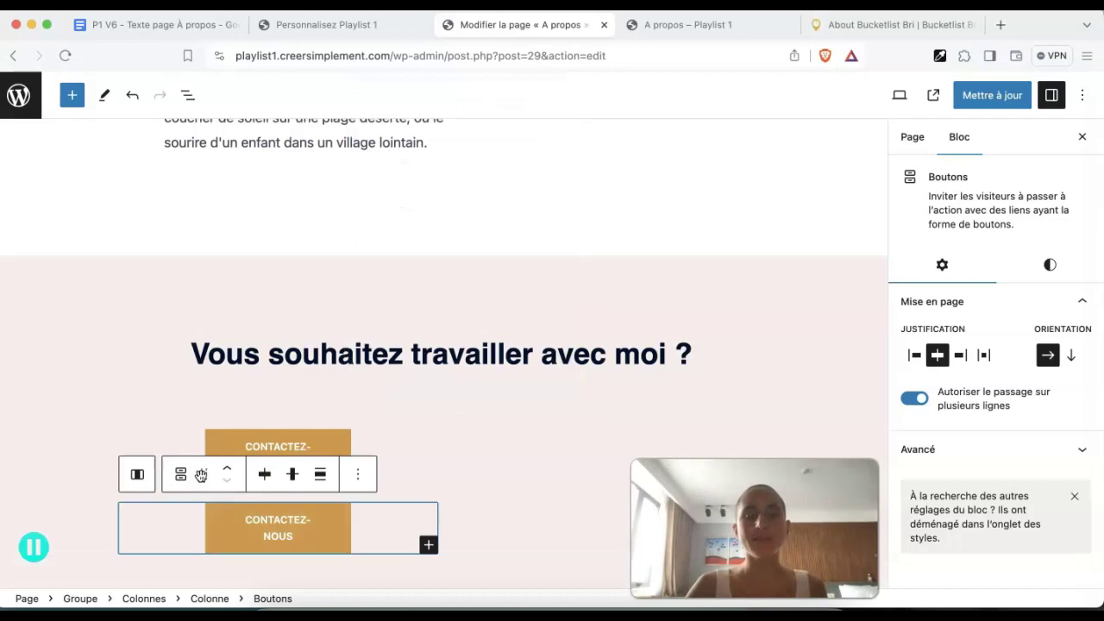
{"action": "left_click_drag", "start_coordinate": [201, 474], "coordinate": [493, 467]}
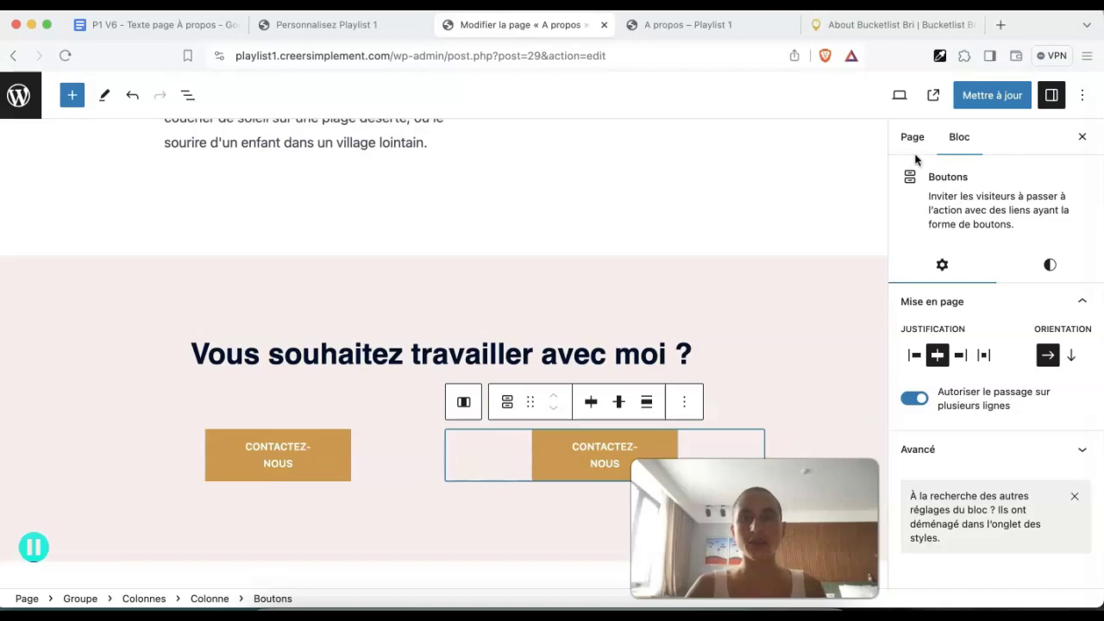
Preview the page in a new tab and compare the spacing of its call-to-action buttons with the Bucketlist Bri page
{"action": "left_click", "coordinate": [901, 96]}
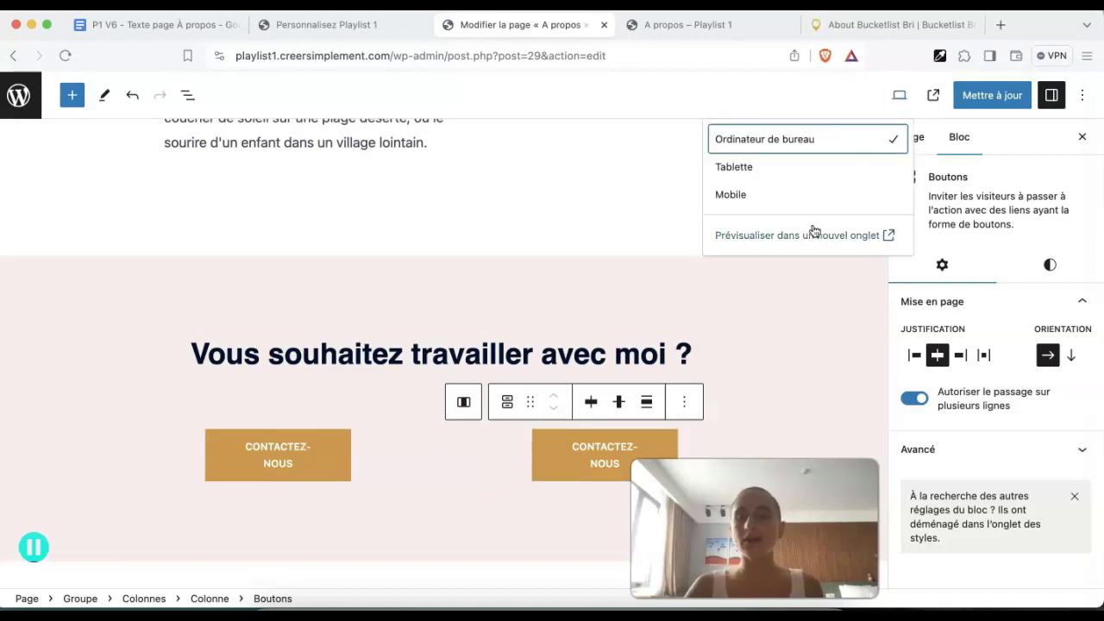
{"action": "left_click", "coordinate": [814, 233]}
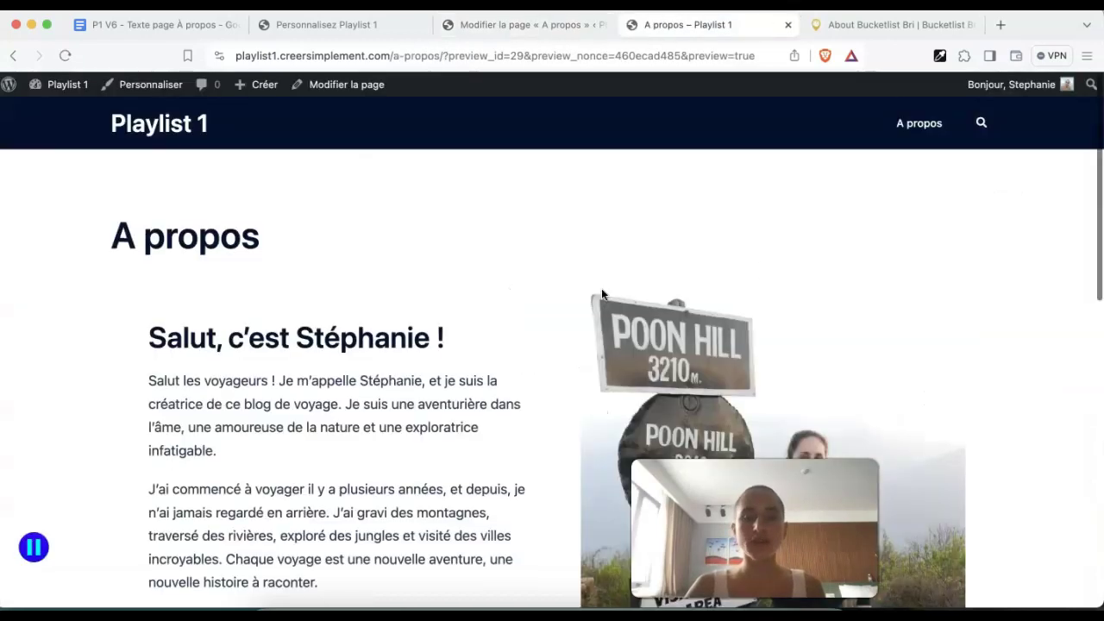
{"action": "scroll", "coordinate": [602, 294], "scroll_direction": "down", "scroll_amount": 15}
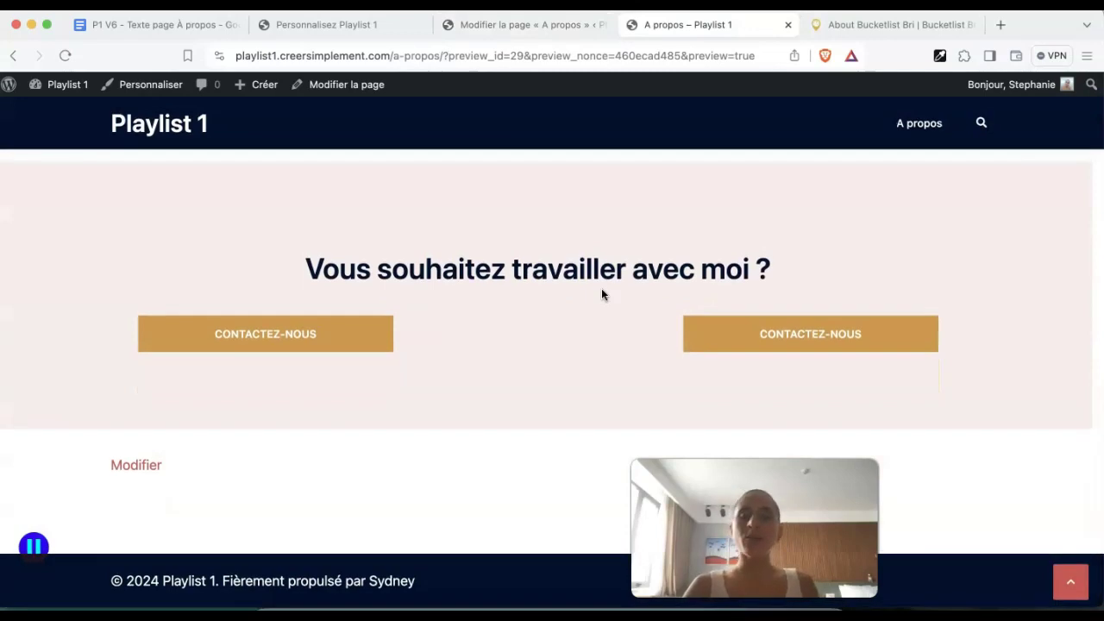
{"action": "left_click", "coordinate": [877, 29]}
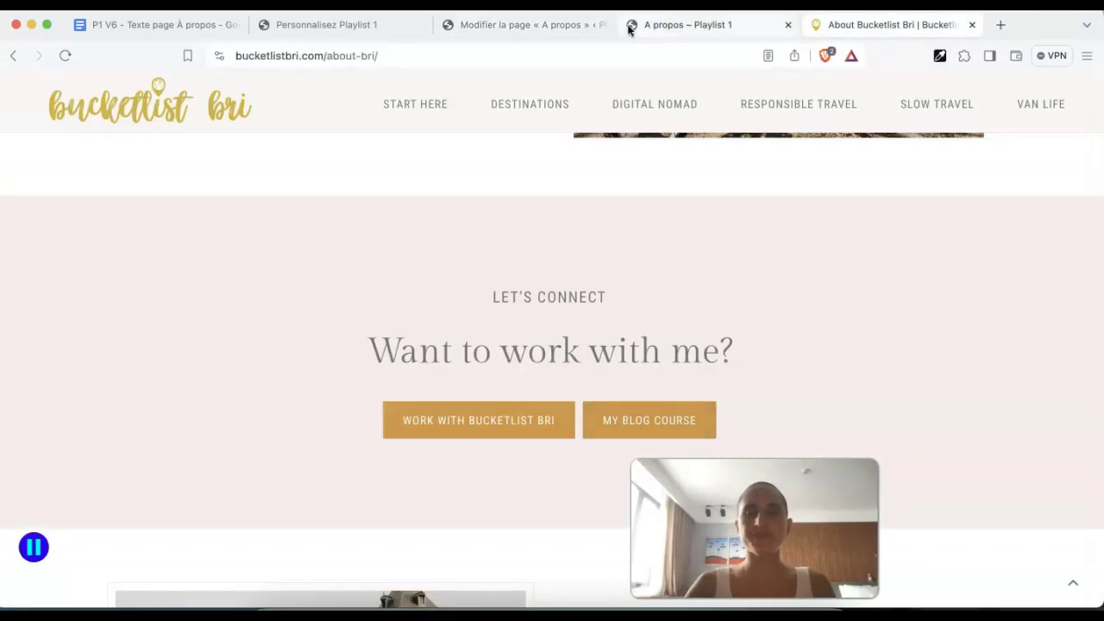
Relabel the two CONTACTEZ-NOUS buttons with the Section 2 wording from the Google Docs text: MES SERVICES first, MA FORMATION second
{"action": "left_click", "coordinate": [546, 25]}
{"action": "left_click", "coordinate": [311, 444]}
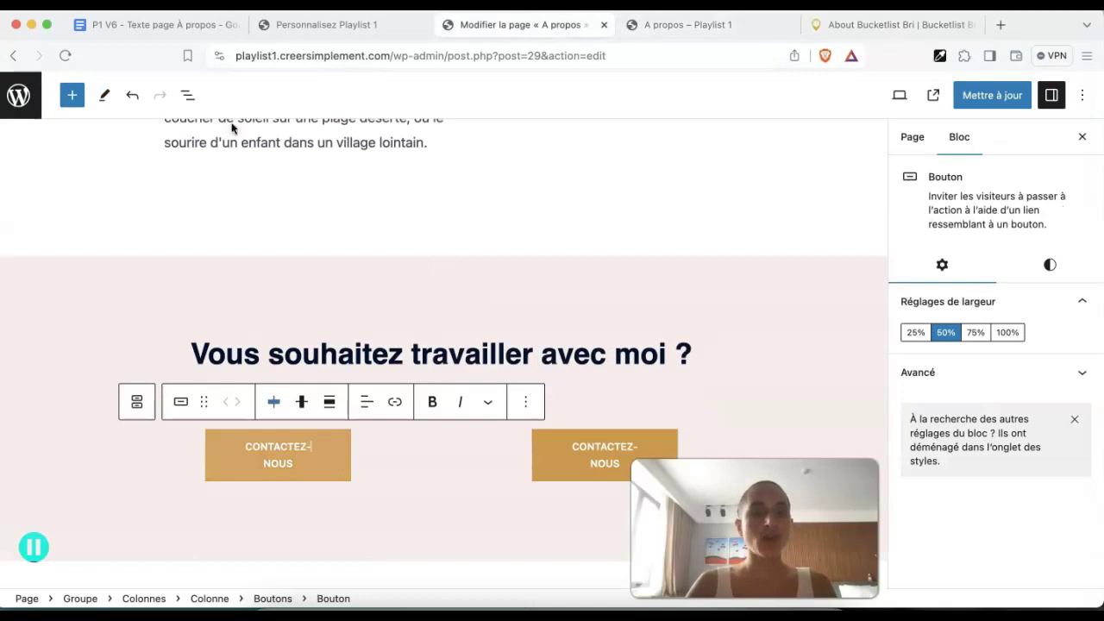
{"action": "left_click_drag", "start_coordinate": [552, 374], "coordinate": [491, 372]}
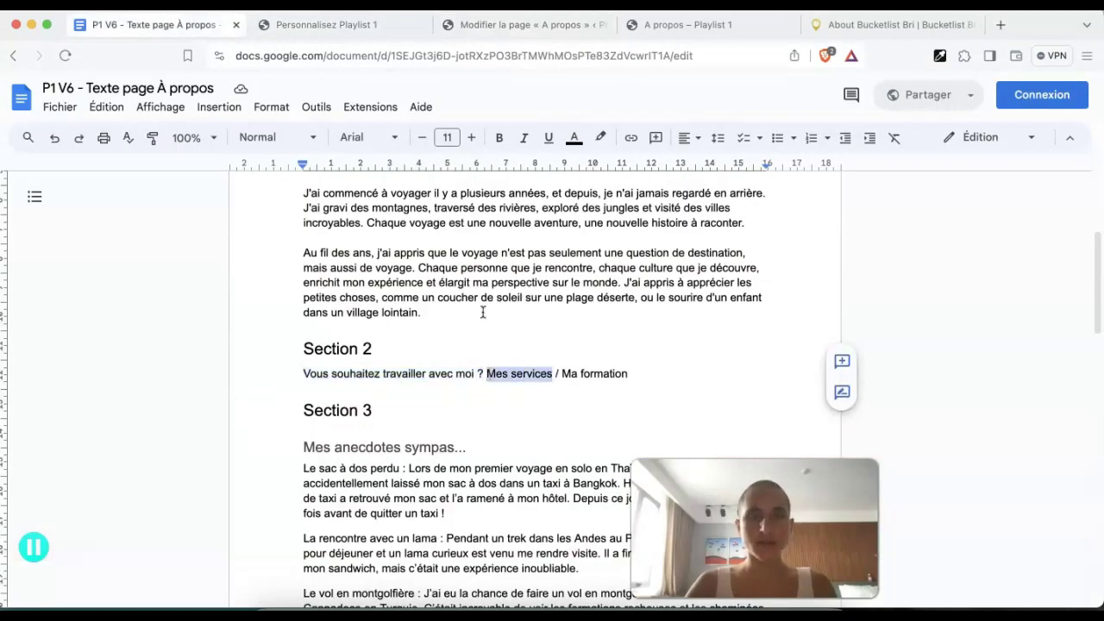
{"action": "left_click", "coordinate": [524, 24]}
{"action": "double_click", "coordinate": [290, 446]}
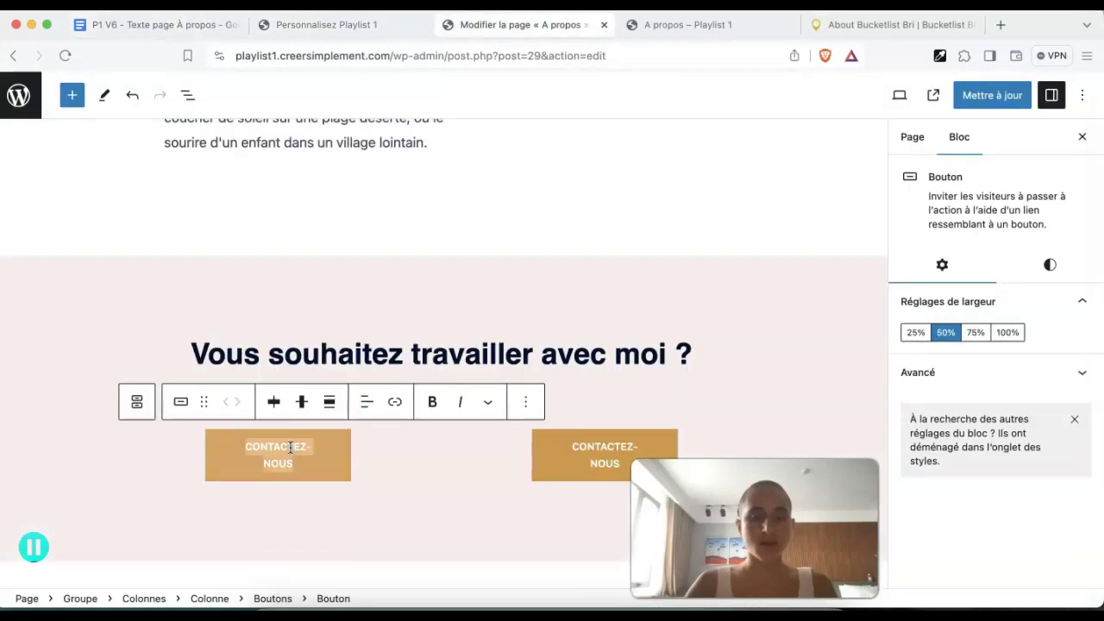
{"action": "type", "text": "MES SERVICES"}
{"action": "double_click", "coordinate": [562, 446]}
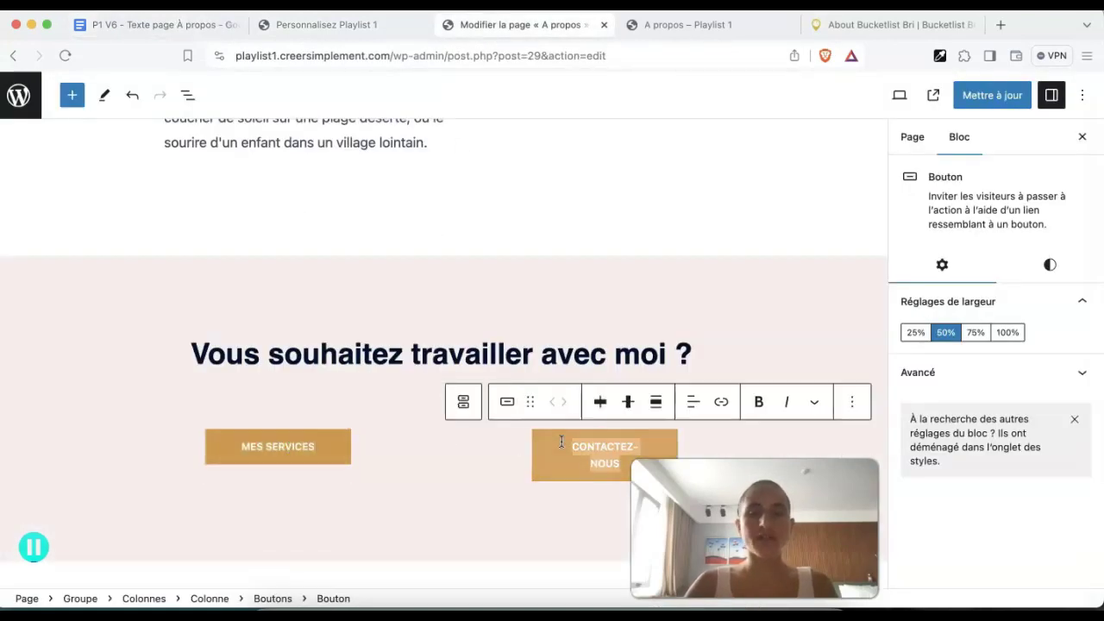
{"action": "type", "text": "MA FORMATION"}
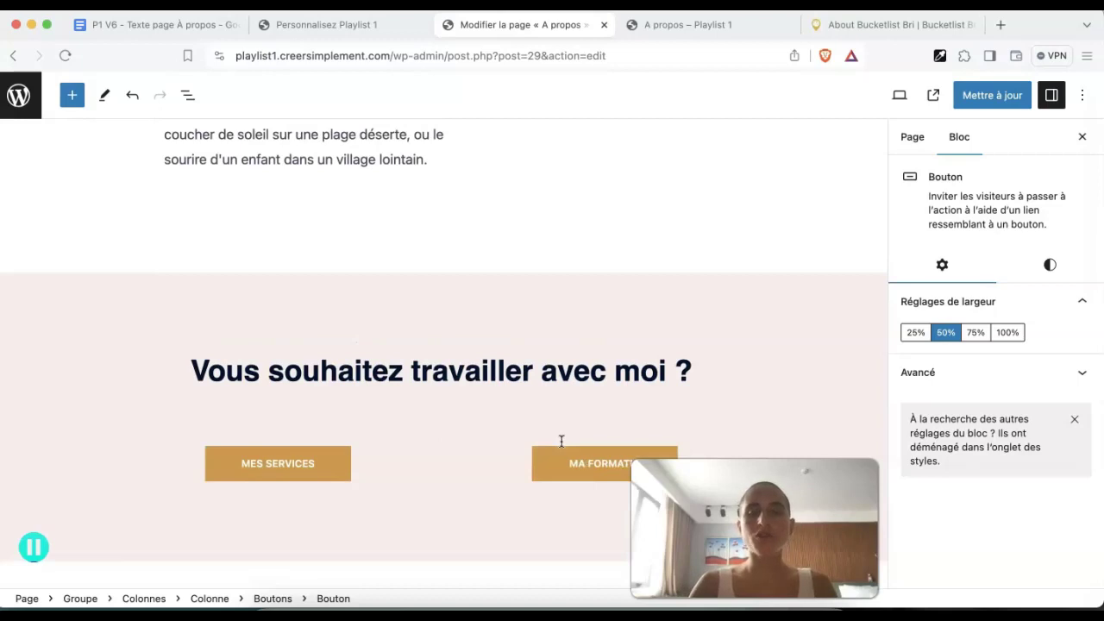
Match the Bucketlist Bri button spacing by justifying the MES SERVICES button to the right and the MA FORMATION button to the left
{"action": "left_click", "coordinate": [957, 25]}
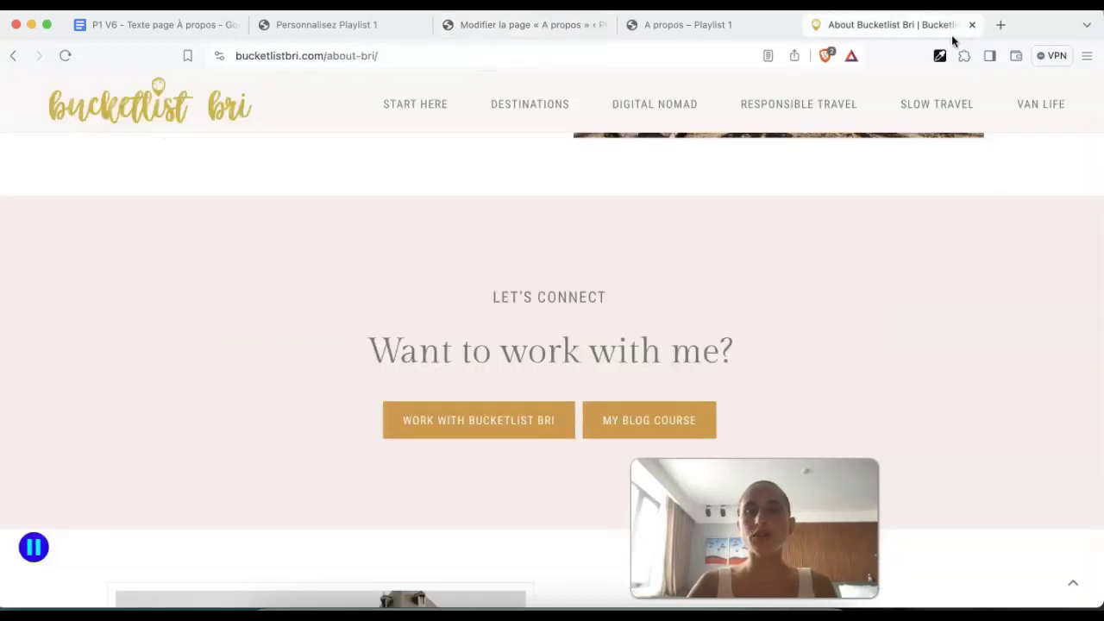
{"action": "left_click", "coordinate": [517, 25]}
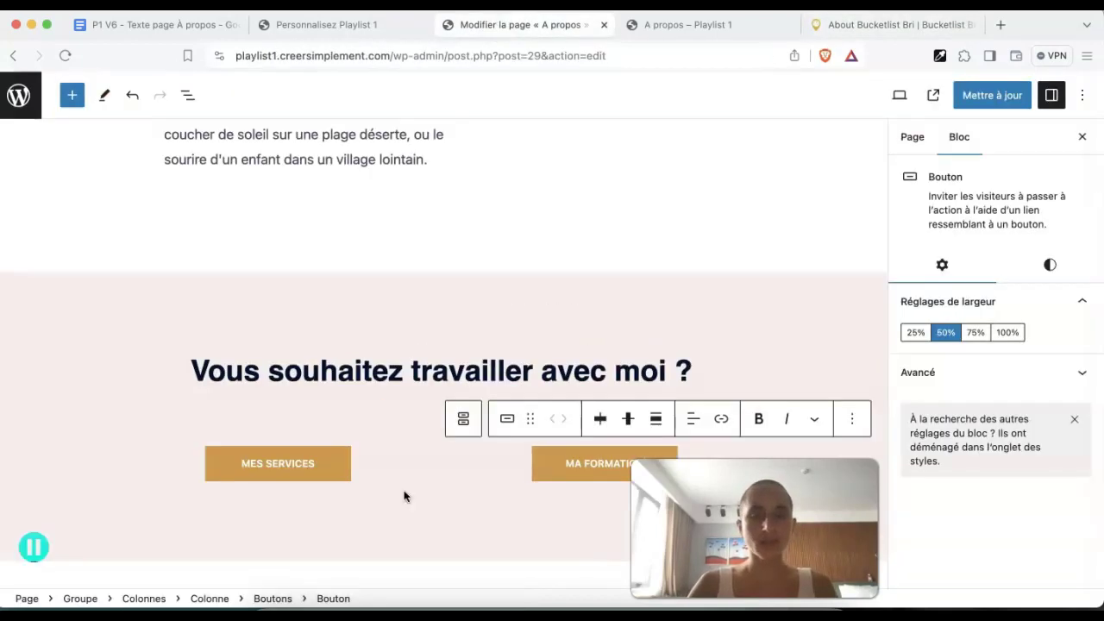
{"action": "left_click", "coordinate": [318, 464]}
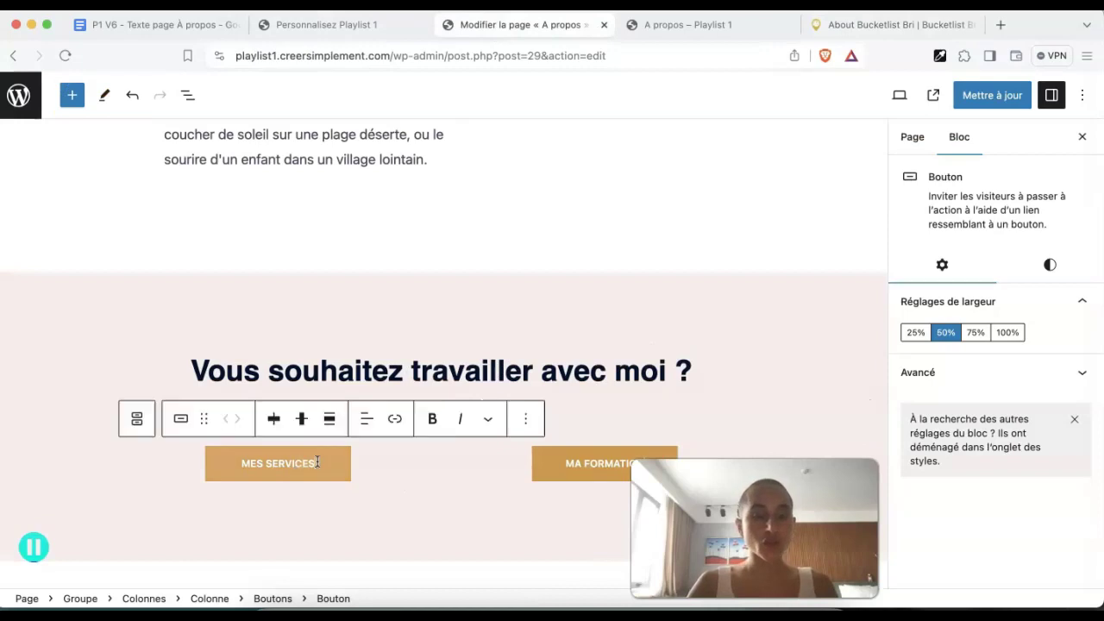
{"action": "left_click", "coordinate": [274, 420]}
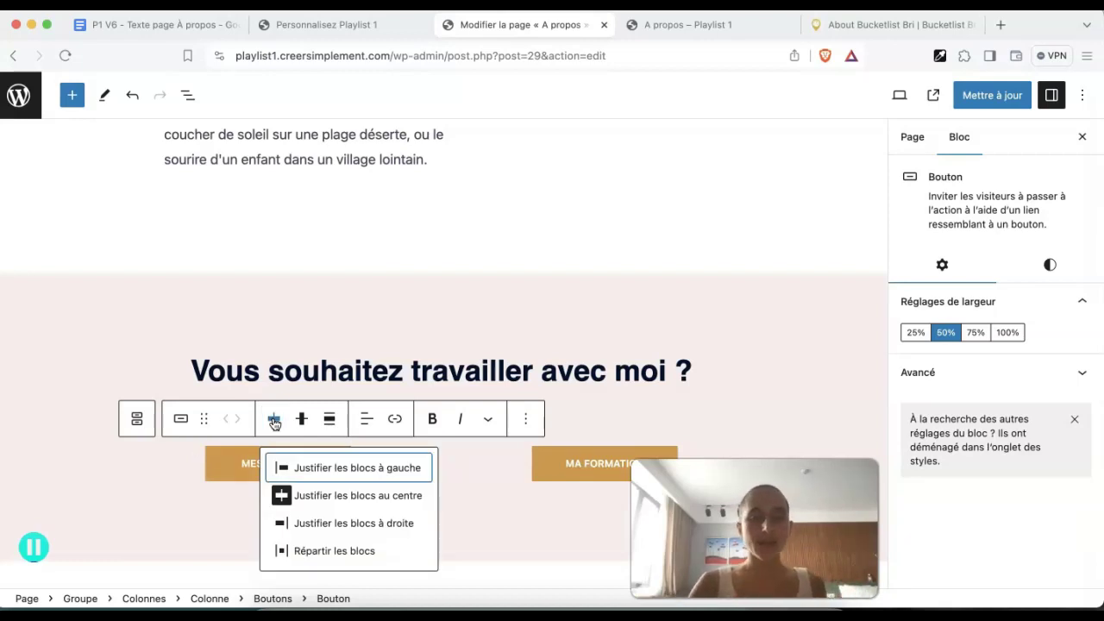
{"action": "left_click", "coordinate": [303, 524]}
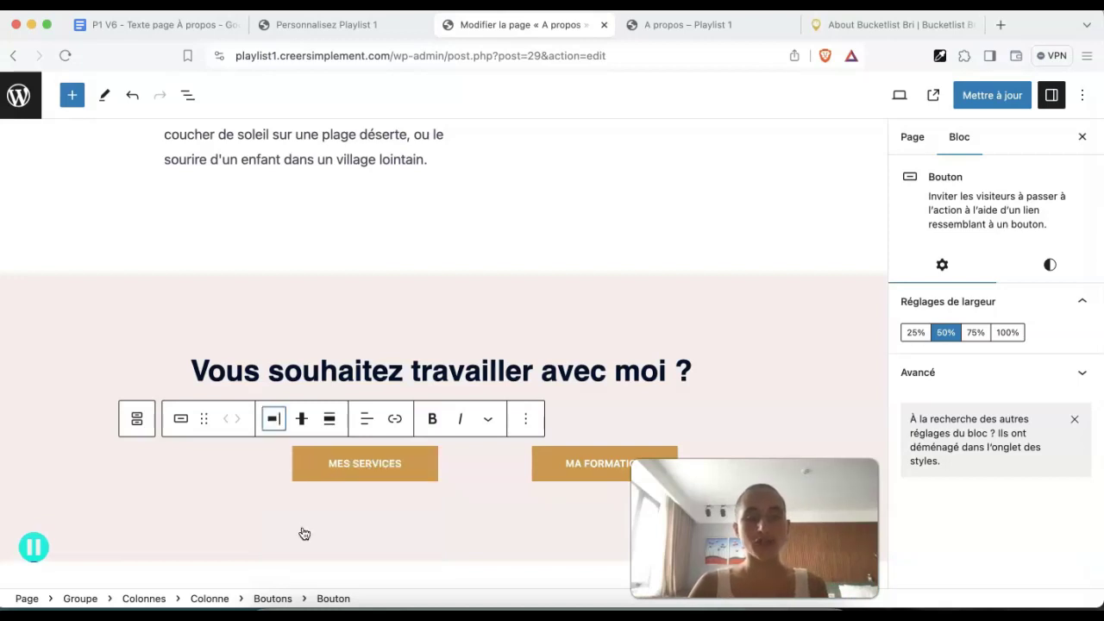
{"action": "left_click", "coordinate": [563, 475]}
{"action": "left_click", "coordinate": [601, 418]}
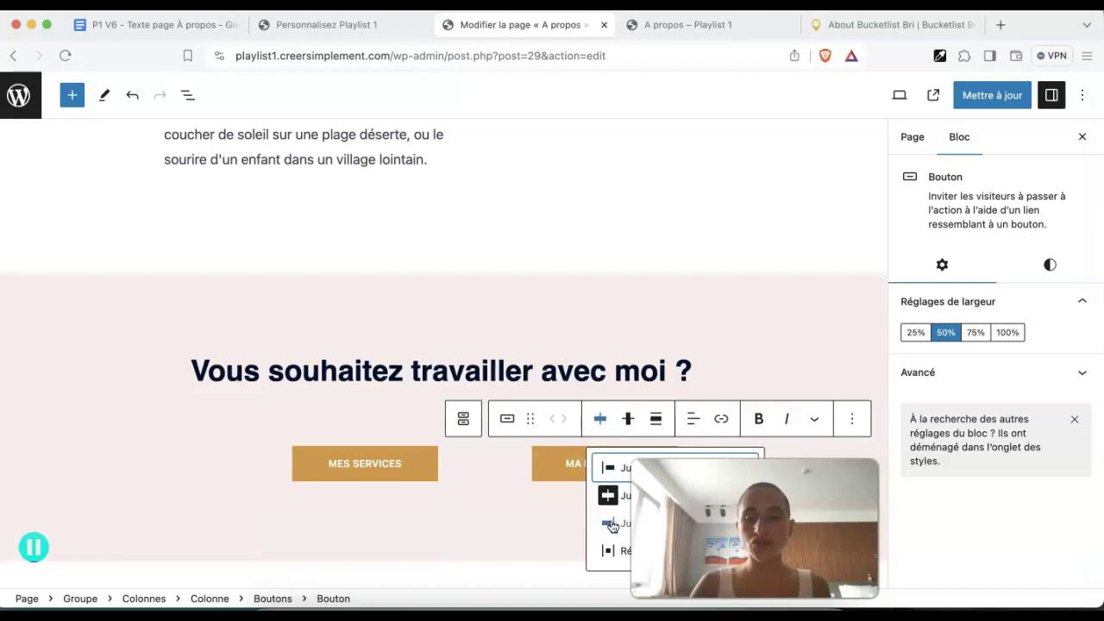
{"action": "left_click", "coordinate": [612, 472]}
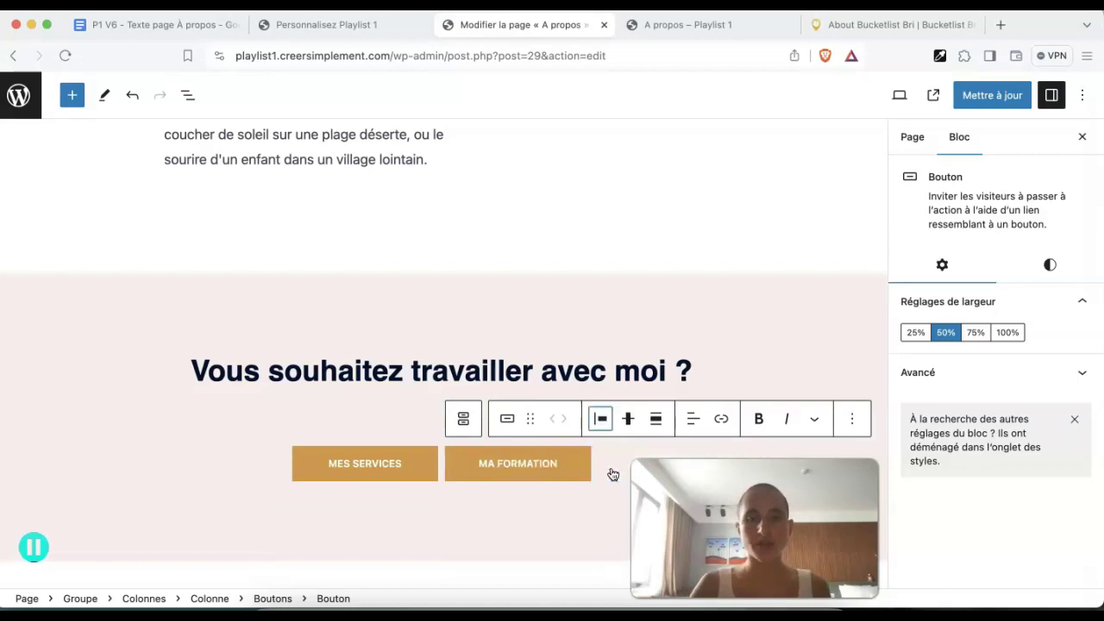
Preview the page in a new tab to check the two call-to-action buttons, and save the page update
{"action": "left_click", "coordinate": [899, 95]}
{"action": "left_click", "coordinate": [855, 245]}
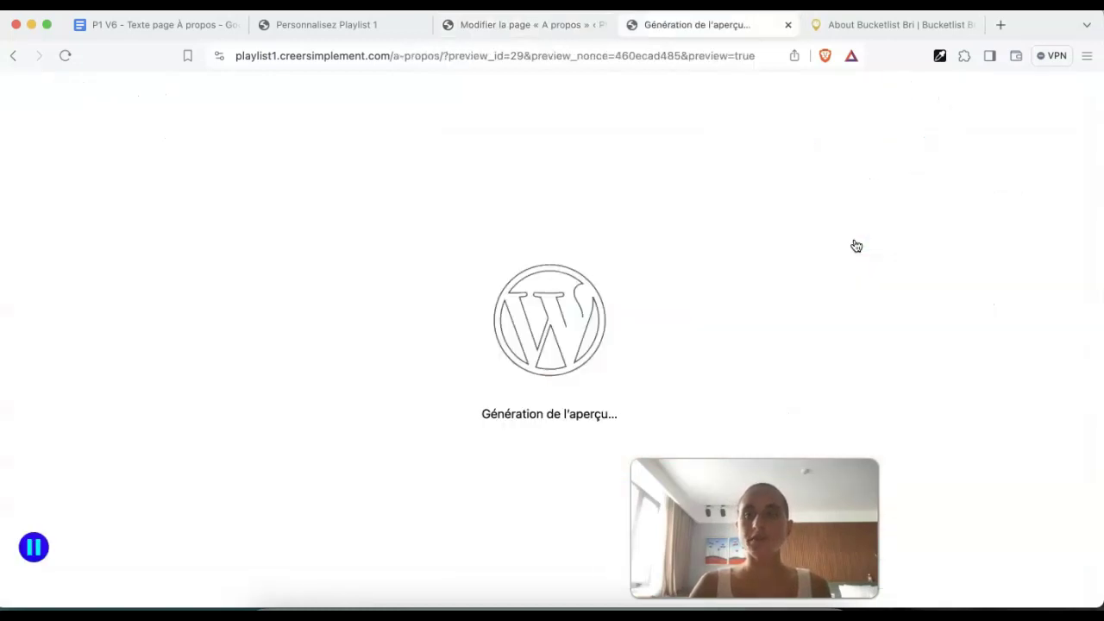
{"action": "scroll", "coordinate": [857, 247], "scroll_direction": "down", "scroll_amount": 15}
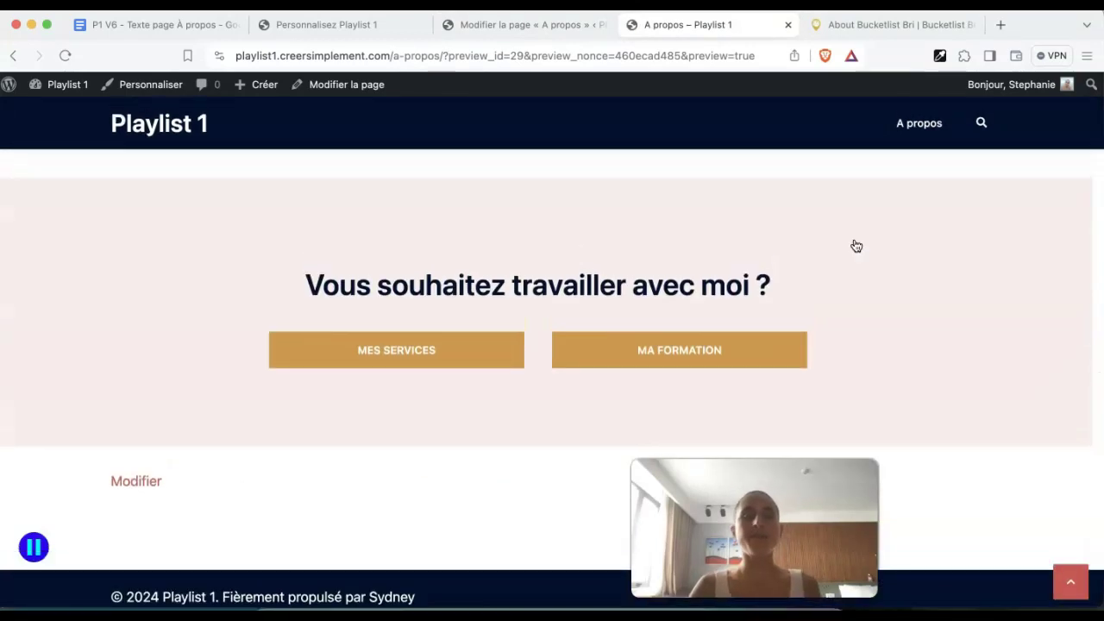
{"action": "left_click", "coordinate": [499, 34]}
{"action": "left_click", "coordinate": [957, 99]}
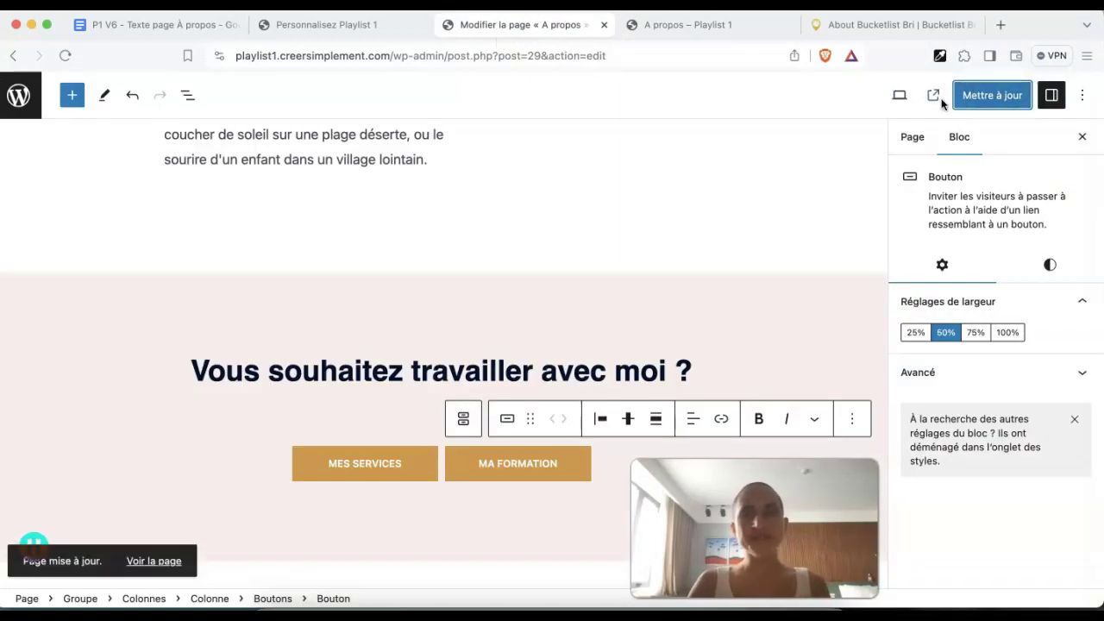
Examine the Bucketlist Bri about page, comparing the layouts of its introduction, call-to-action band and More about me section
{"action": "left_click", "coordinate": [852, 29]}
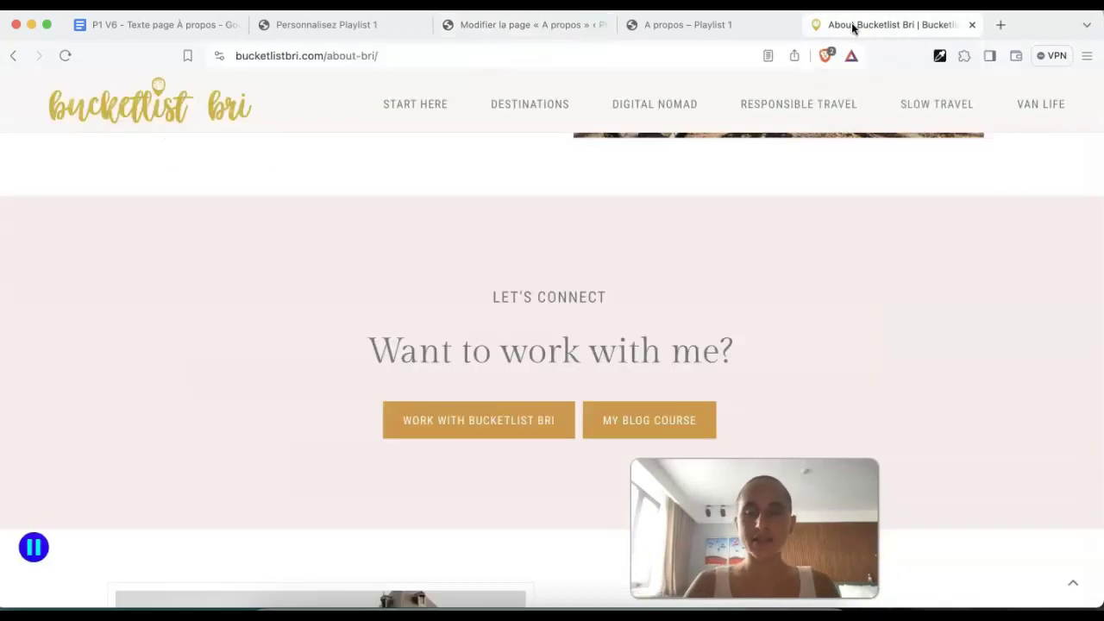
{"action": "scroll", "coordinate": [748, 386], "scroll_direction": "down", "scroll_amount": 5}
{"action": "scroll", "coordinate": [749, 385], "scroll_direction": "up", "scroll_amount": 4}
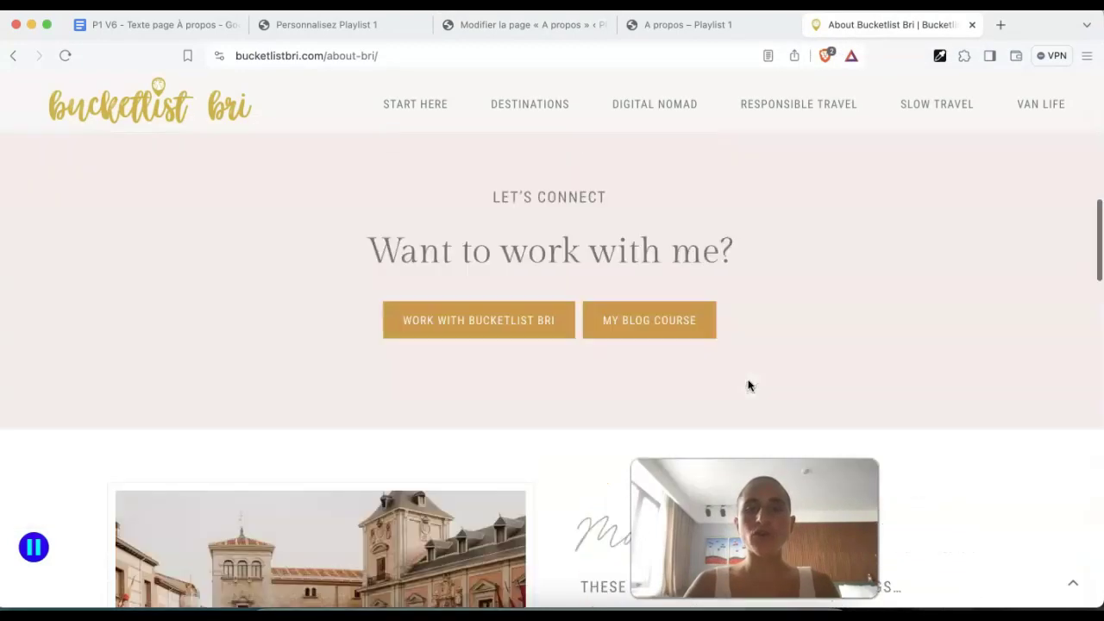
{"action": "scroll", "coordinate": [582, 392], "scroll_direction": "down", "scroll_amount": 5}
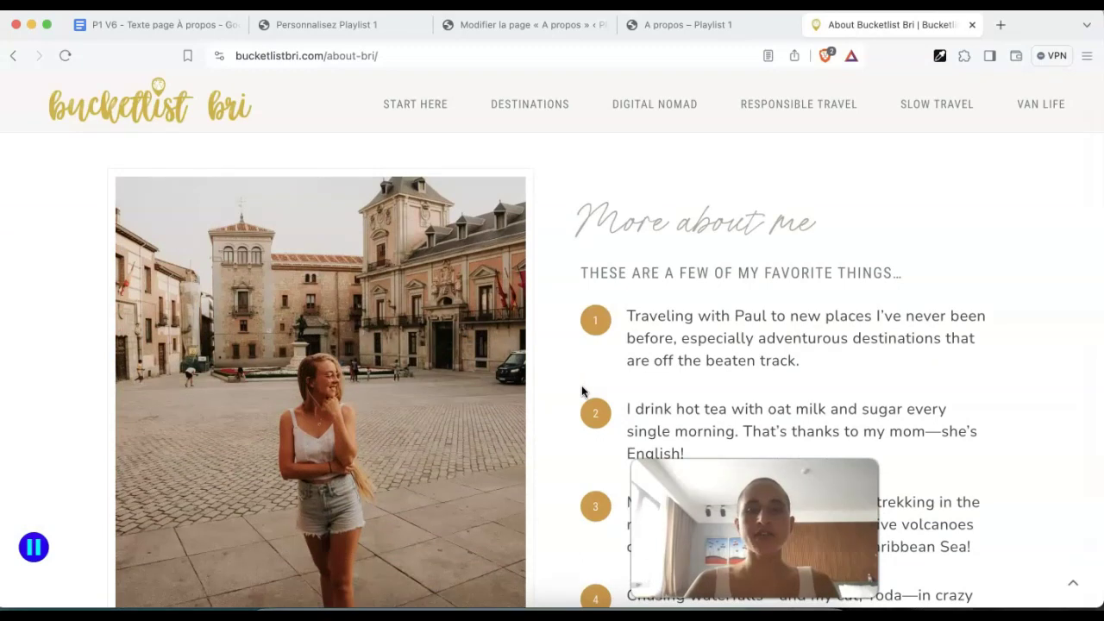
{"action": "scroll", "coordinate": [559, 434], "scroll_direction": "down", "scroll_amount": 2}
{"action": "scroll", "coordinate": [603, 412], "scroll_direction": "up", "scroll_amount": 10}
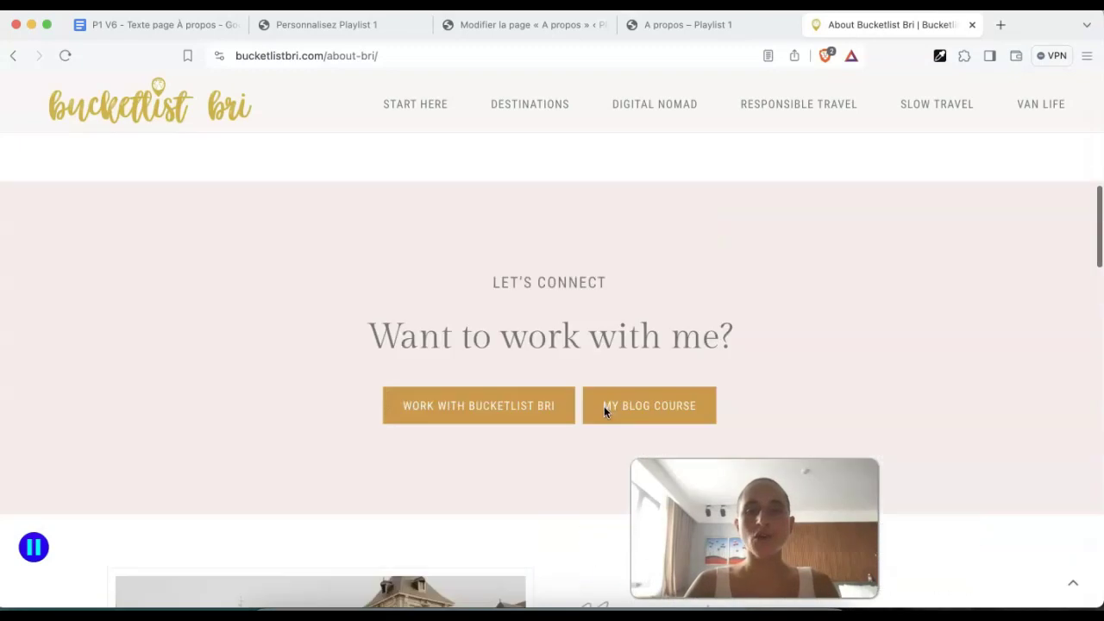
{"action": "scroll", "coordinate": [431, 419], "scroll_direction": "up", "scroll_amount": 1}
{"action": "scroll", "coordinate": [679, 405], "scroll_direction": "down", "scroll_amount": 3}
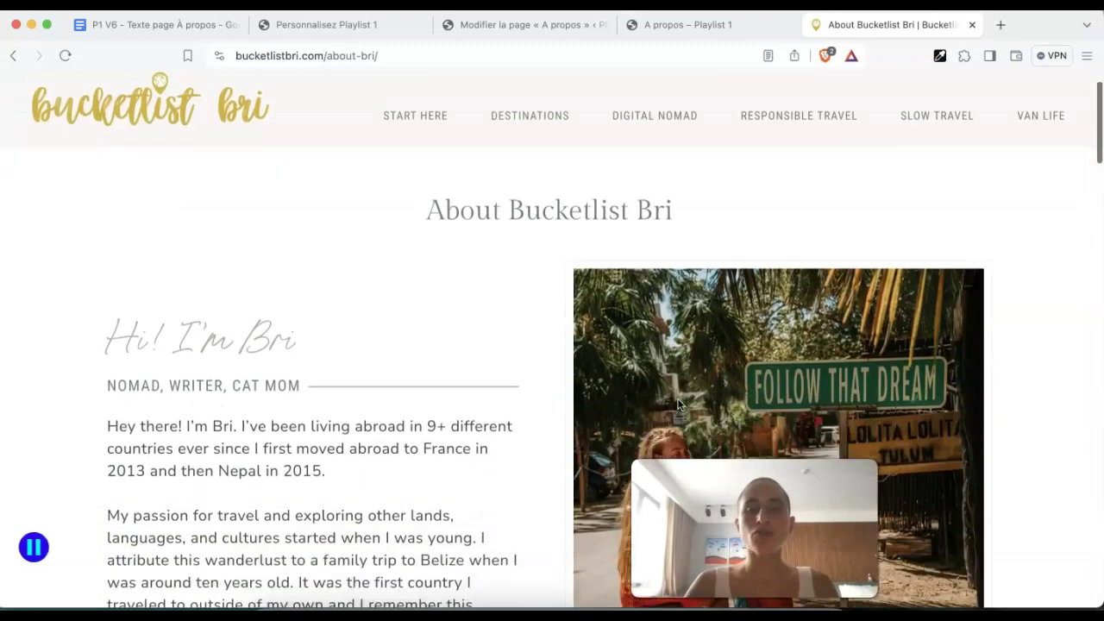
{"action": "scroll", "coordinate": [679, 404], "scroll_direction": "down", "scroll_amount": 10}
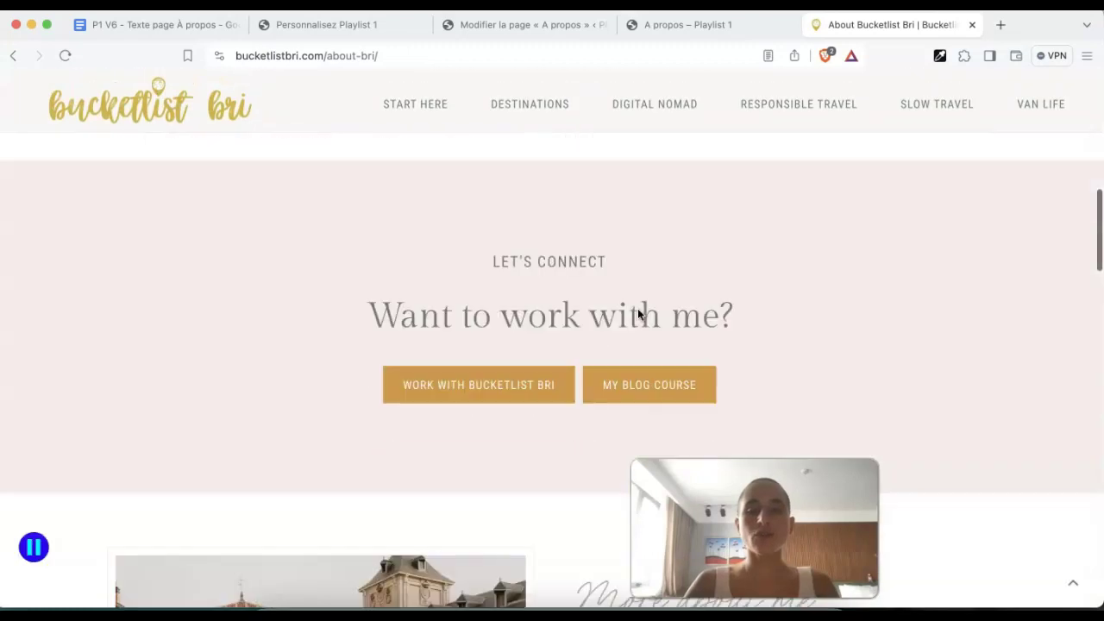
{"action": "scroll", "coordinate": [509, 279], "scroll_direction": "up", "scroll_amount": 6}
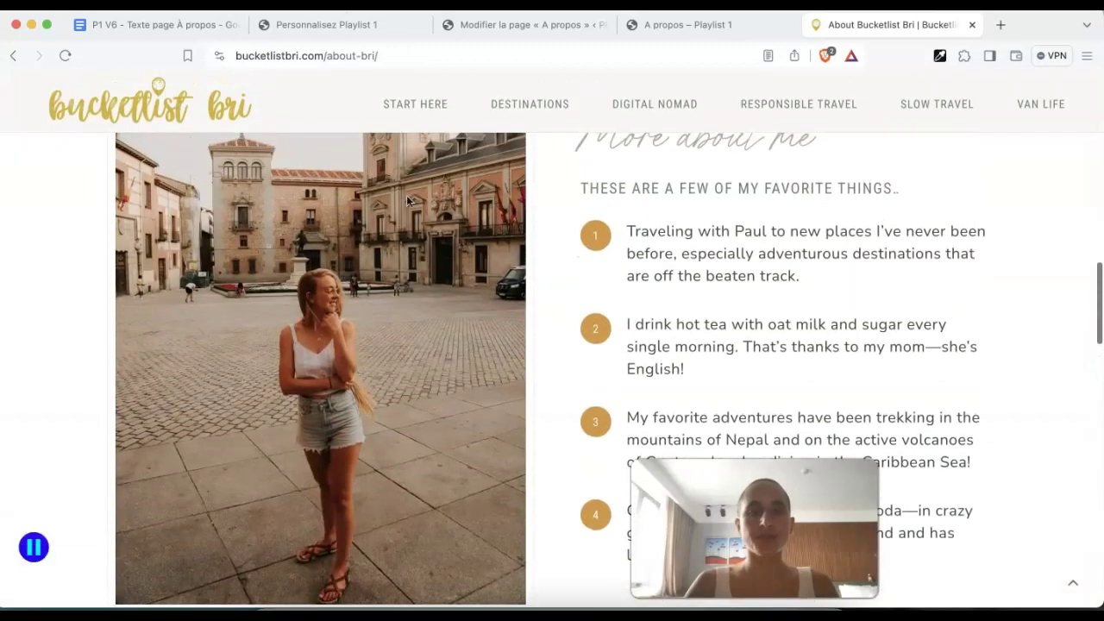
Return to the A propos page editor and select the first introduction paragraph inside the Média & texte block
{"action": "left_click", "coordinate": [499, 27]}
{"action": "scroll", "coordinate": [476, 251], "scroll_direction": "up", "scroll_amount": 10}
{"action": "left_click", "coordinate": [427, 244]}
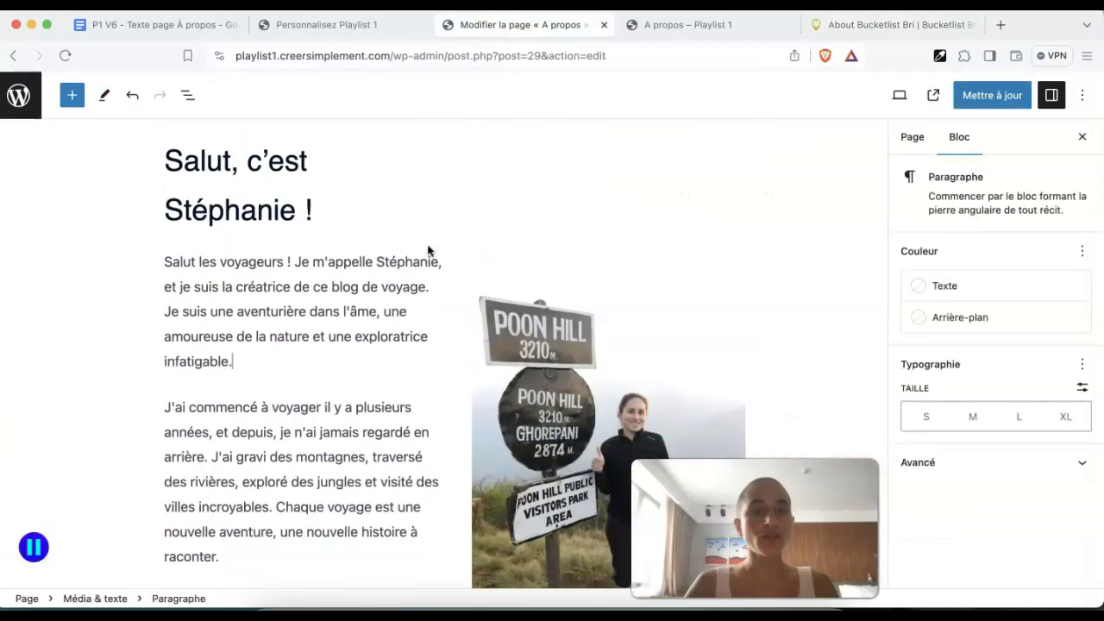
Duplicate the Média & texte block with the introduction and move the copy below the section with the MES SERVICES and MA FORMATION buttons
{"action": "left_click", "coordinate": [120, 600]}
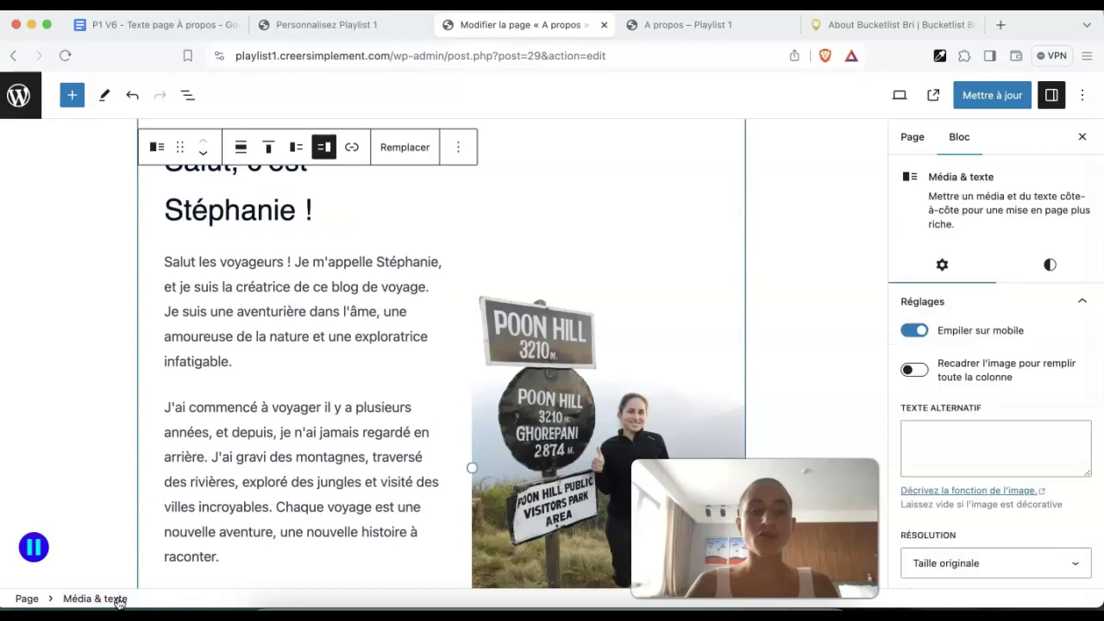
{"action": "left_click", "coordinate": [458, 151]}
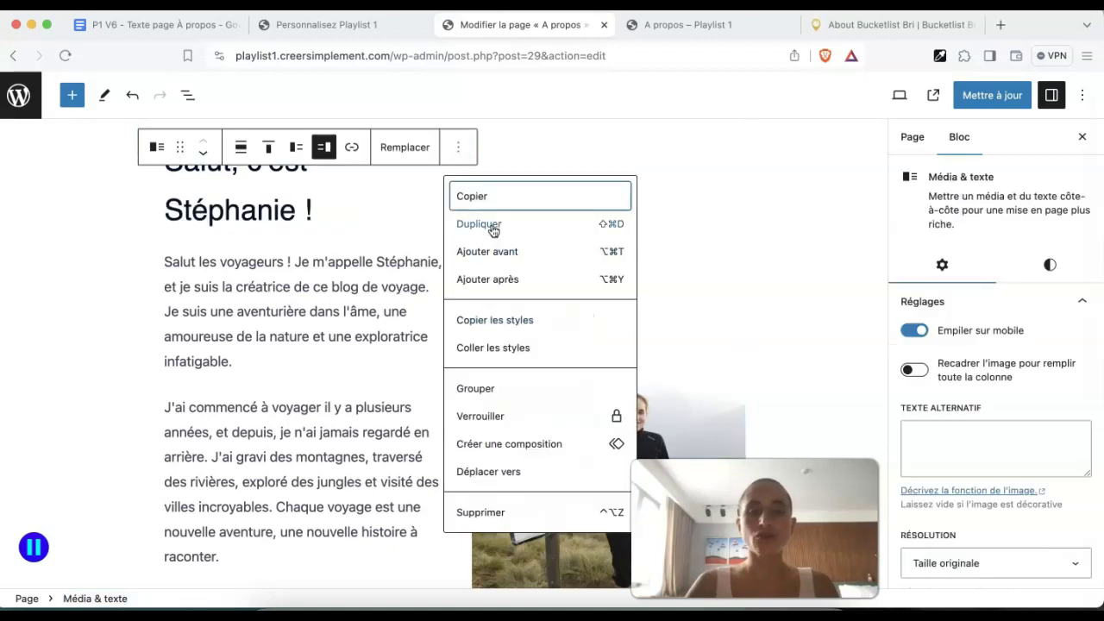
{"action": "left_click", "coordinate": [493, 226]}
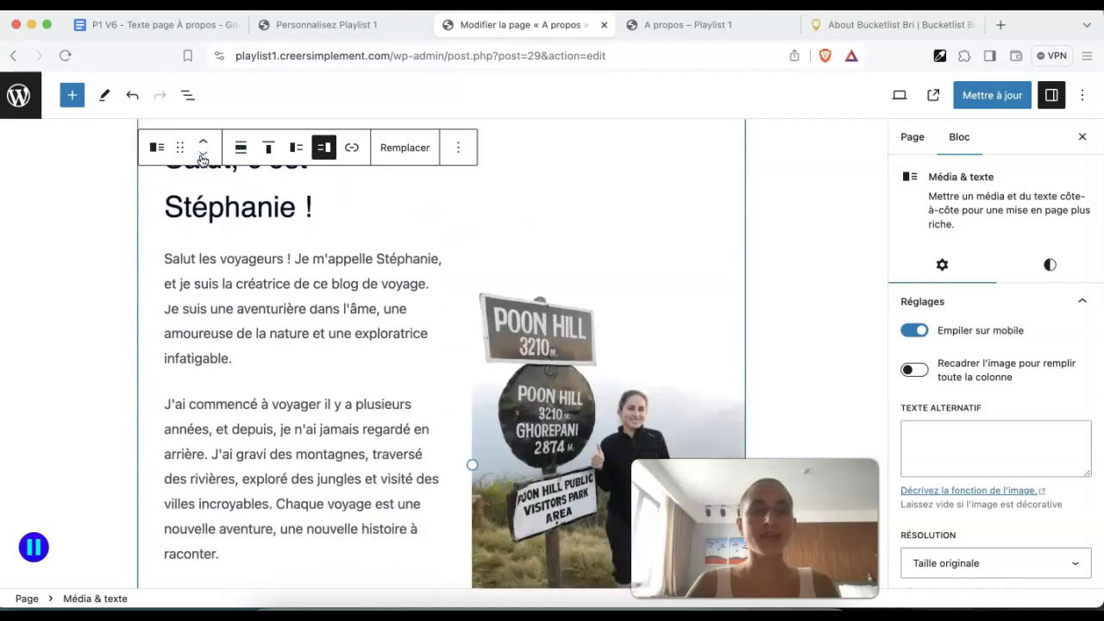
{"action": "left_click", "coordinate": [202, 156]}
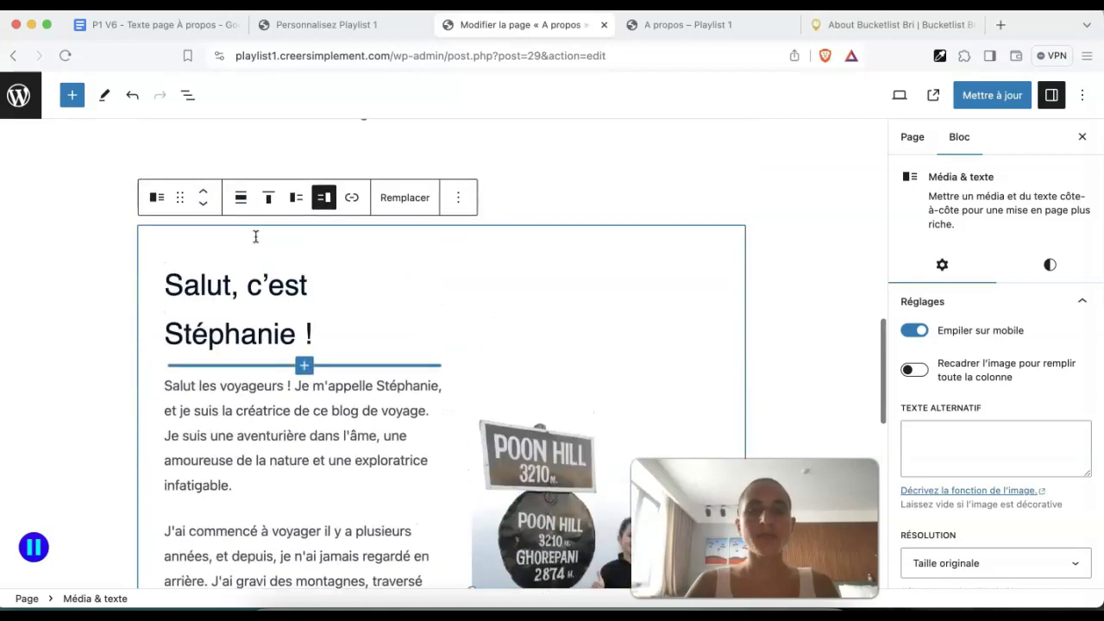
{"action": "left_click", "coordinate": [204, 206]}
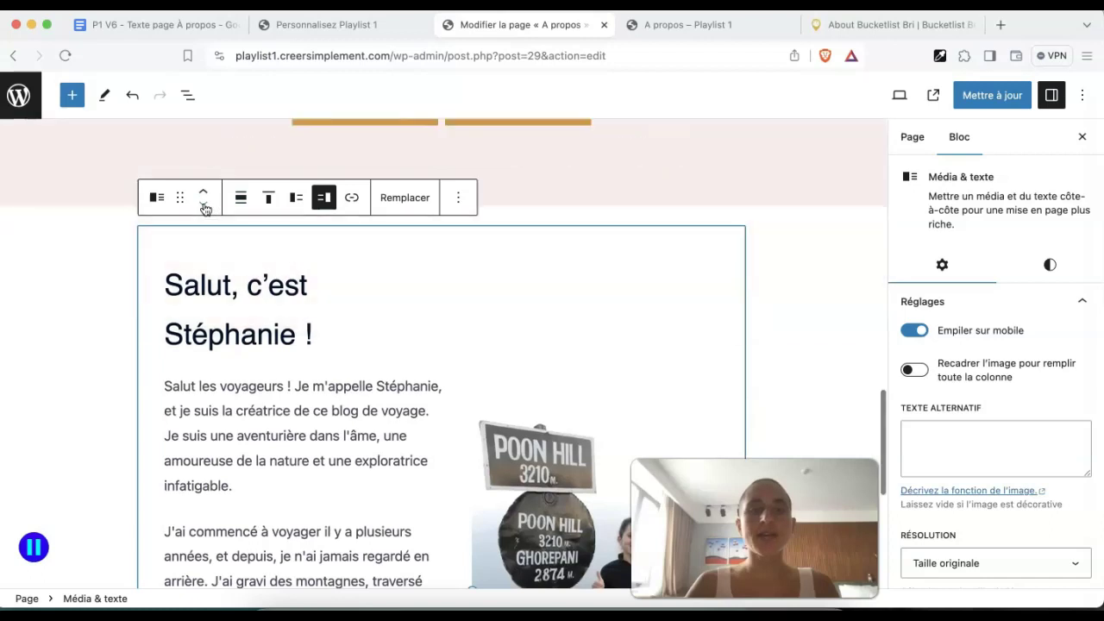
{"action": "scroll", "coordinate": [572, 254], "scroll_direction": "up", "scroll_amount": 2}
{"action": "scroll", "coordinate": [572, 254], "scroll_direction": "down", "scroll_amount": 2}
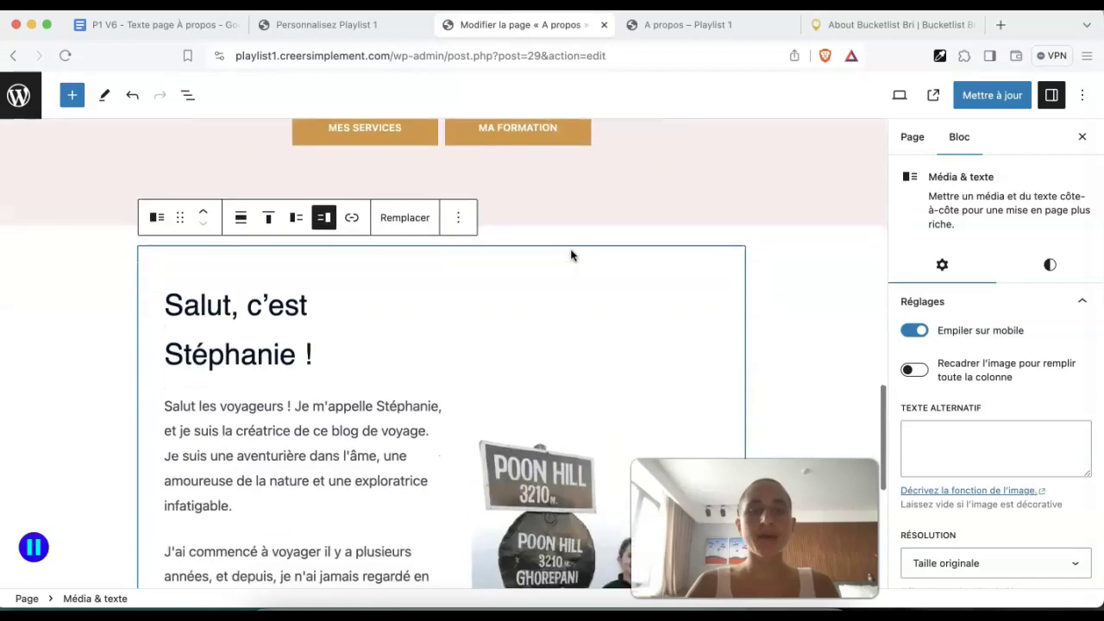
{"action": "scroll", "coordinate": [572, 254], "scroll_direction": "down", "scroll_amount": 2}
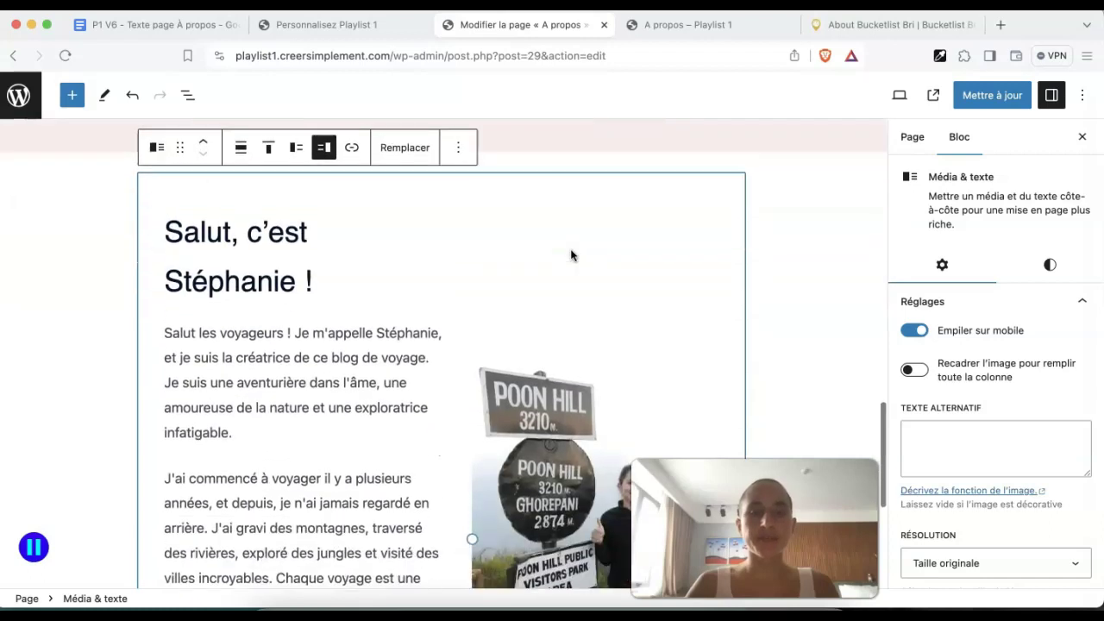
Show the duplicated block's media to the left of its text and replace the image by uploading Page A propos 2.jpg
{"action": "left_click", "coordinate": [295, 149]}
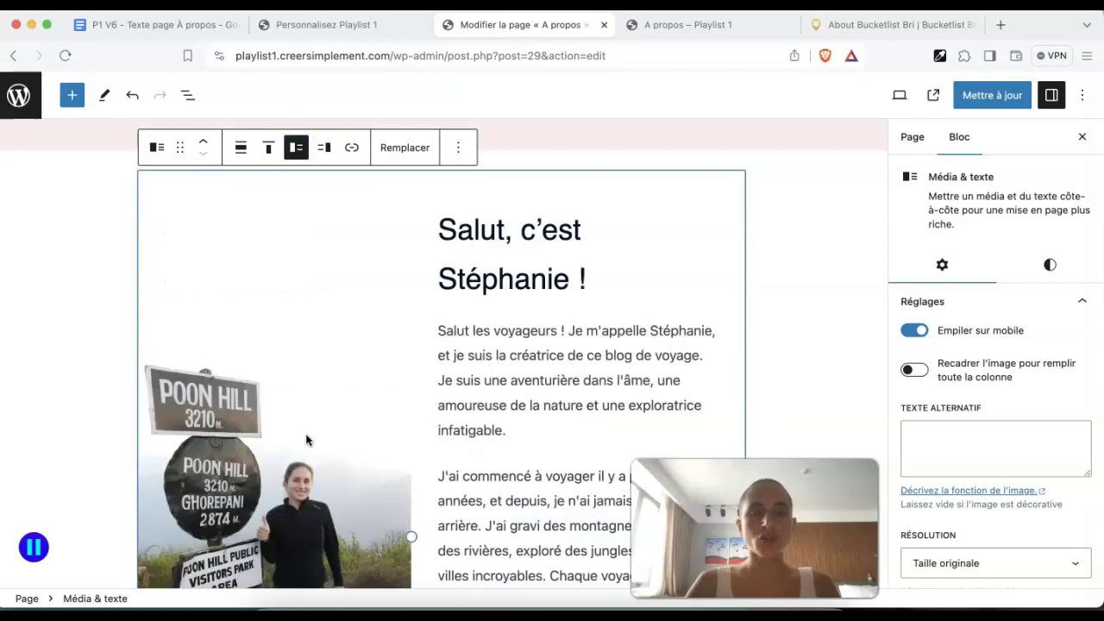
{"action": "left_click", "coordinate": [414, 151]}
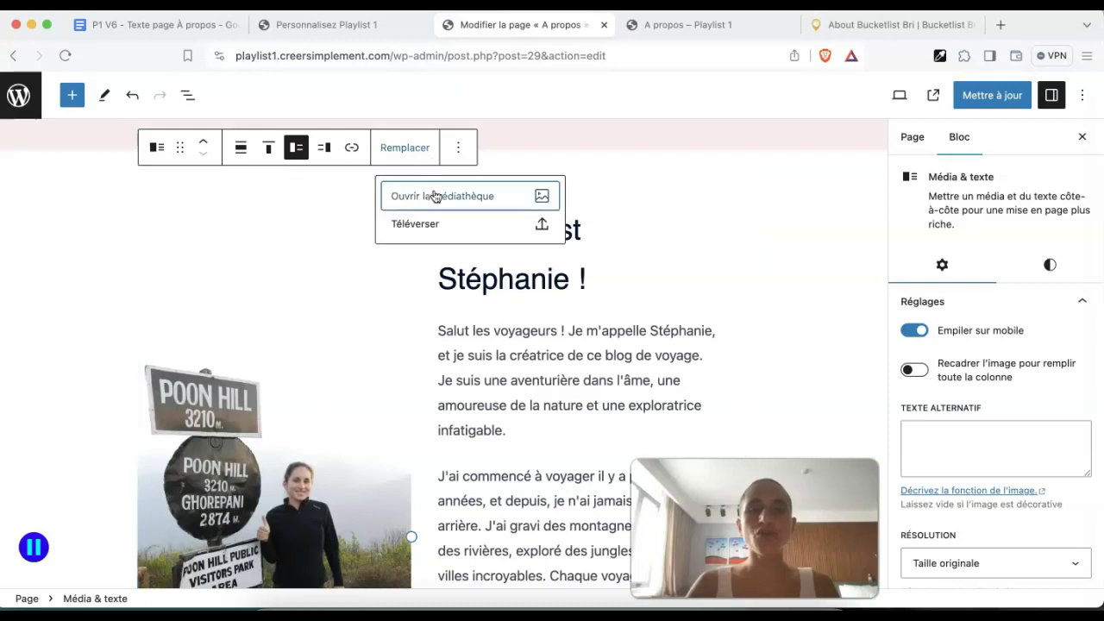
{"action": "left_click", "coordinate": [432, 225]}
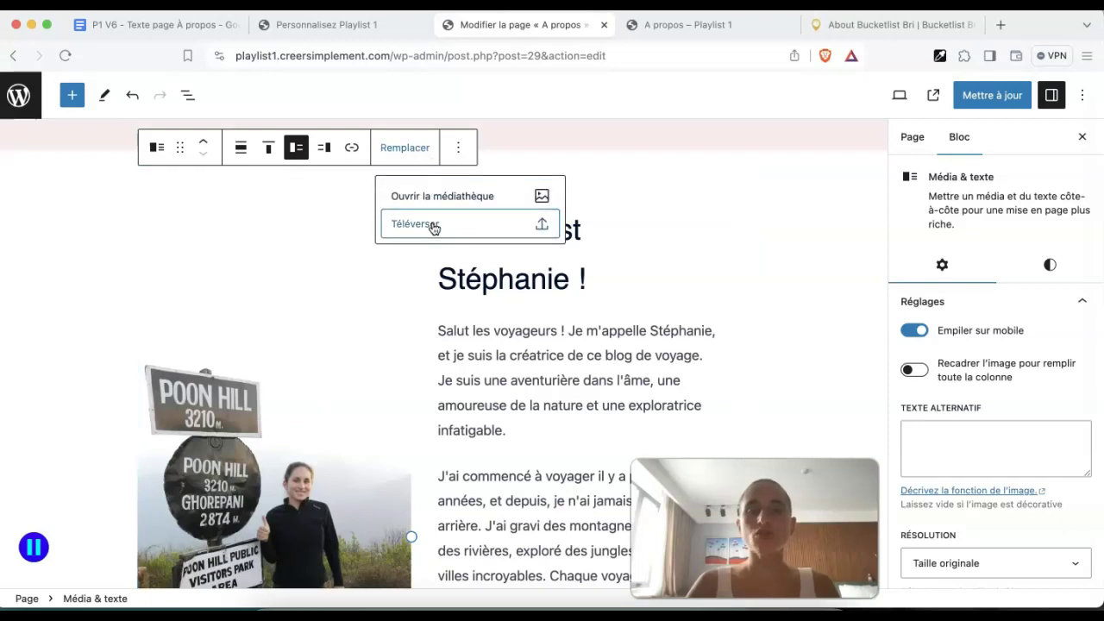
{"action": "left_click", "coordinate": [656, 215]}
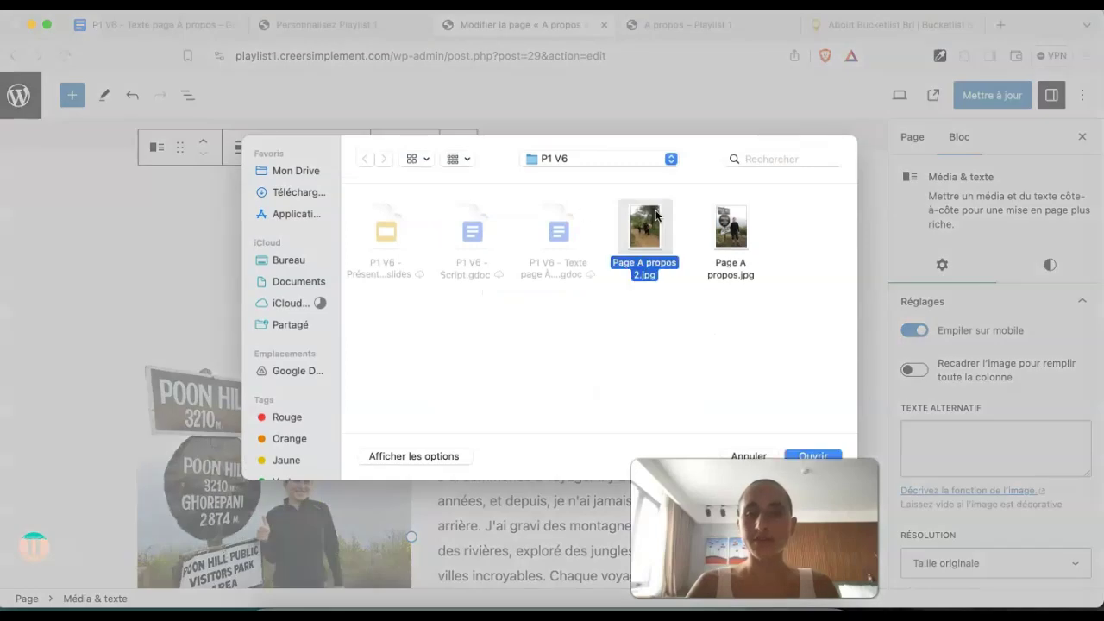
{"action": "left_click", "coordinate": [814, 456]}
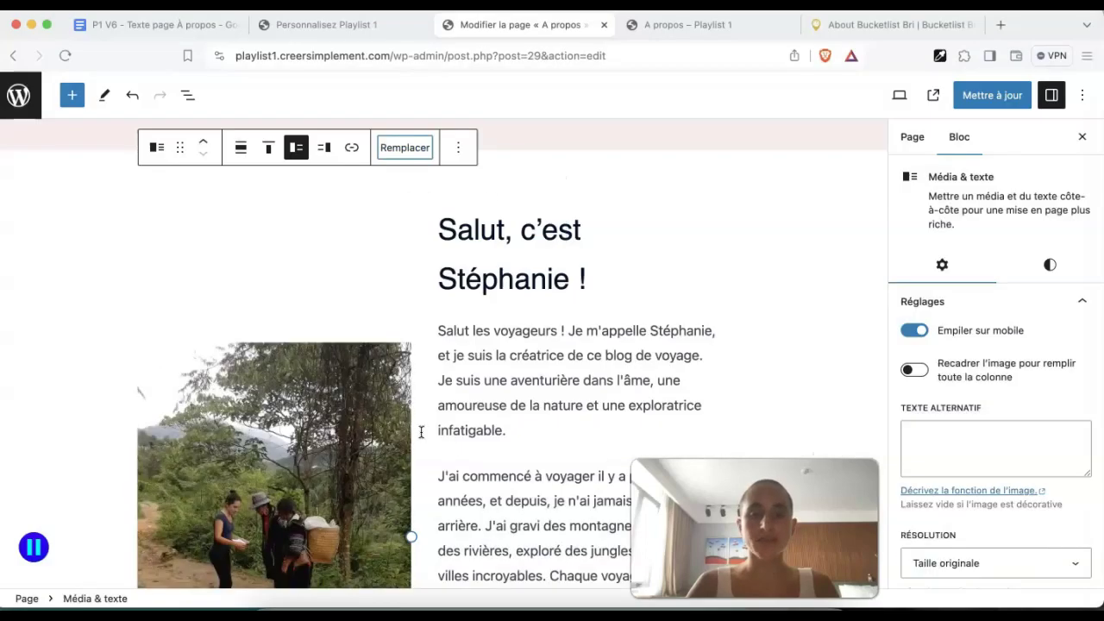
{"action": "scroll", "coordinate": [420, 431], "scroll_direction": "down", "scroll_amount": 2}
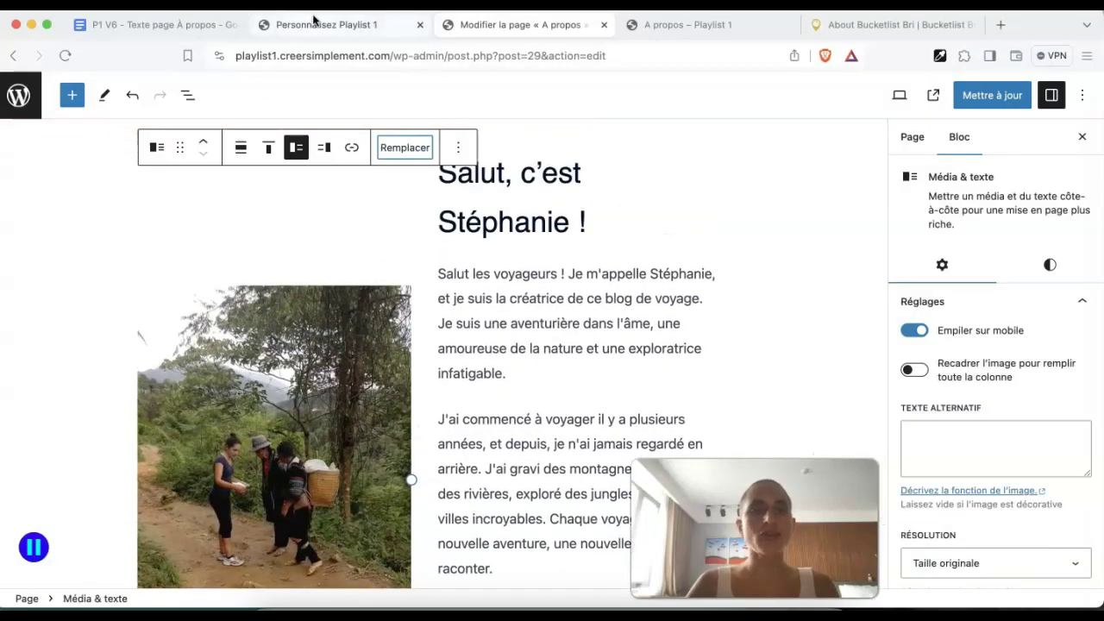
Replace the duplicated block's heading with the Section 3 title "Mes anecdotes sympas…" copied from the Google Docs text, matching the existing style
{"action": "left_click", "coordinate": [862, 31]}
{"action": "scroll", "coordinate": [729, 302], "scroll_direction": "up", "scroll_amount": 2}
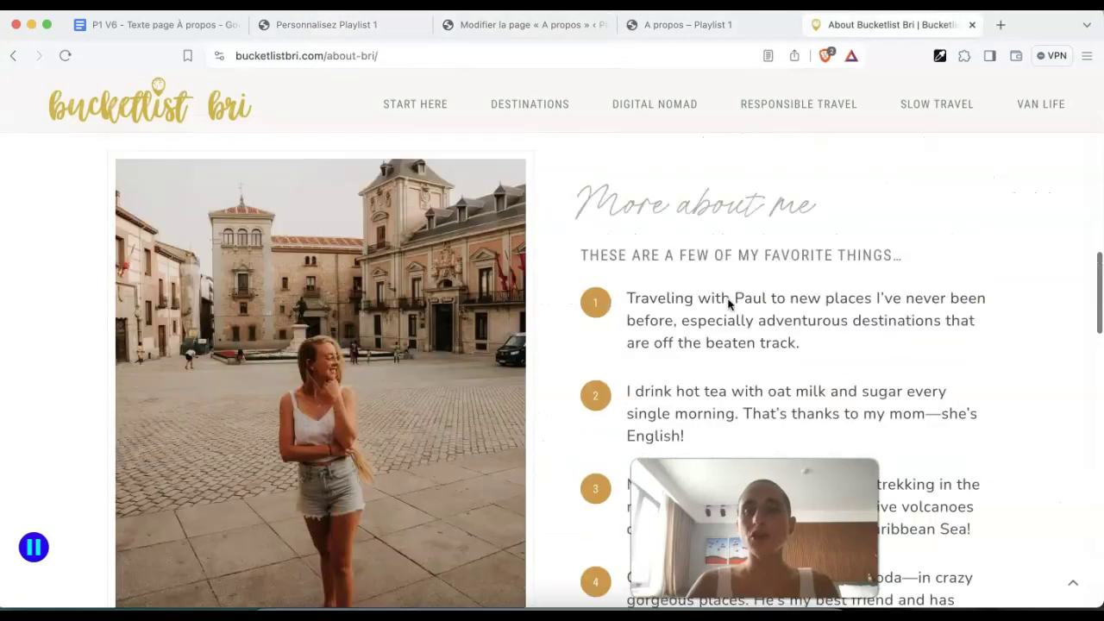
{"action": "scroll", "coordinate": [722, 402], "scroll_direction": "down", "scroll_amount": 1}
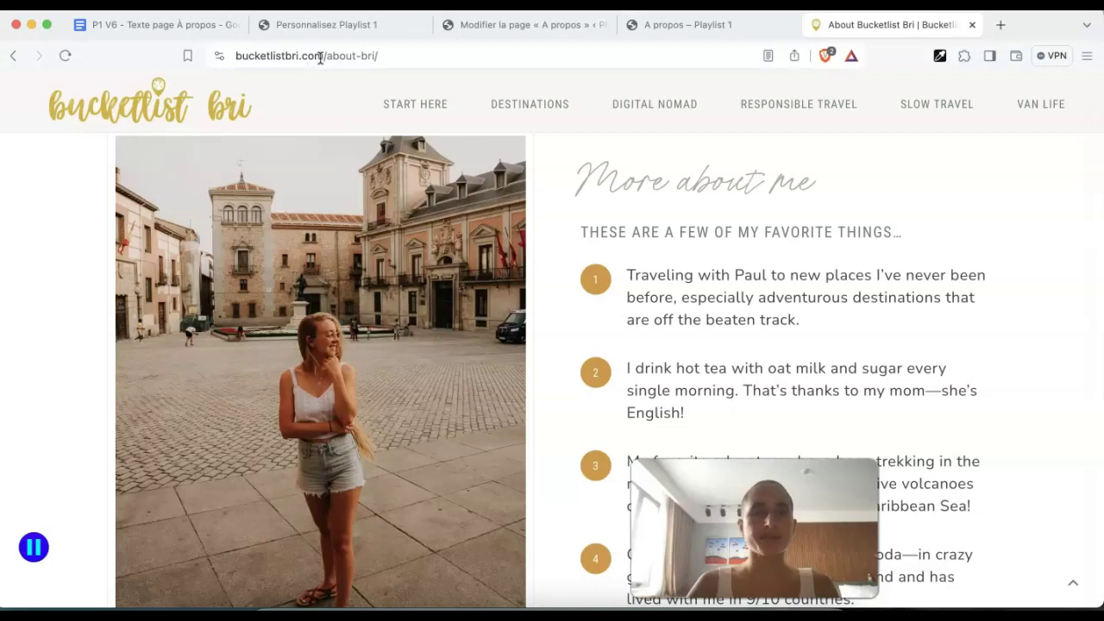
{"action": "left_click", "coordinate": [186, 25]}
{"action": "scroll", "coordinate": [388, 406], "scroll_direction": "down", "scroll_amount": 1}
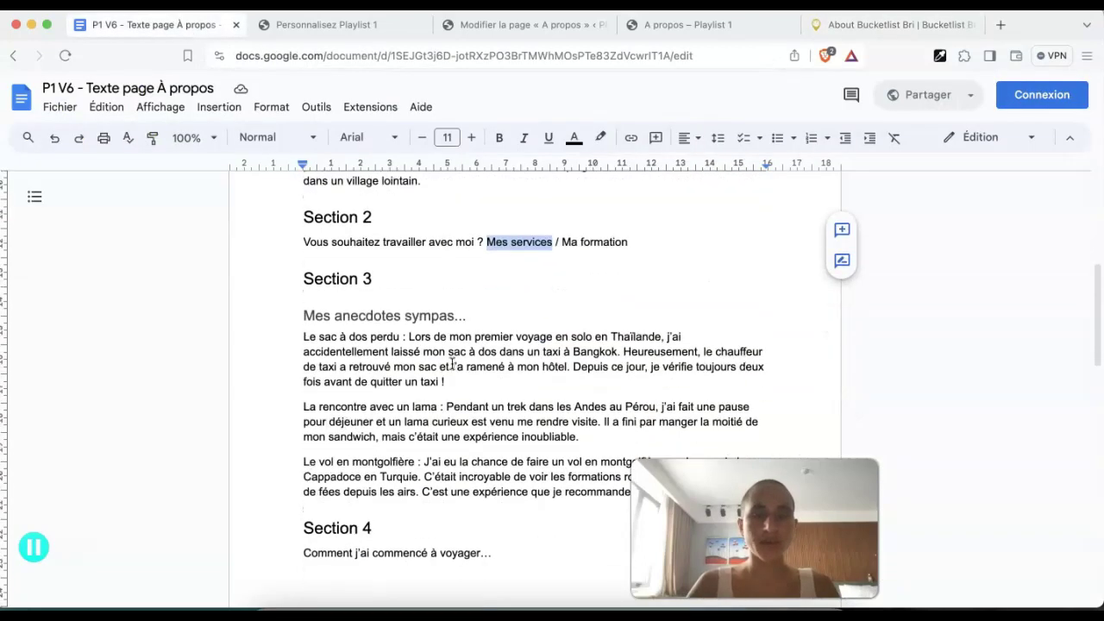
{"action": "left_click_drag", "start_coordinate": [475, 316], "coordinate": [304, 315]}
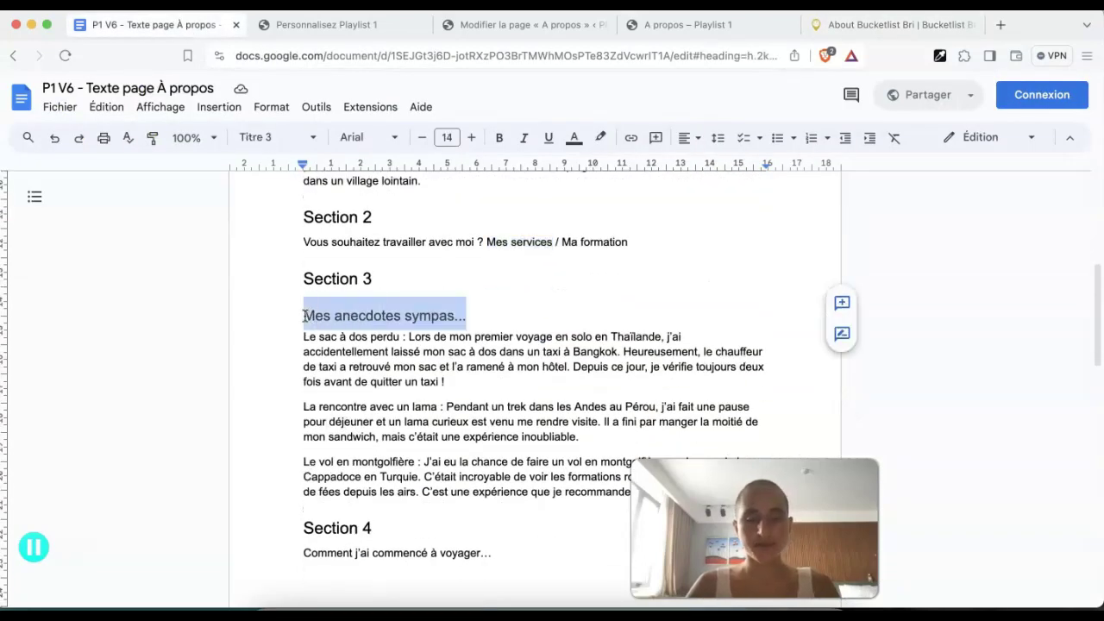
{"action": "key", "text": "super+3"}
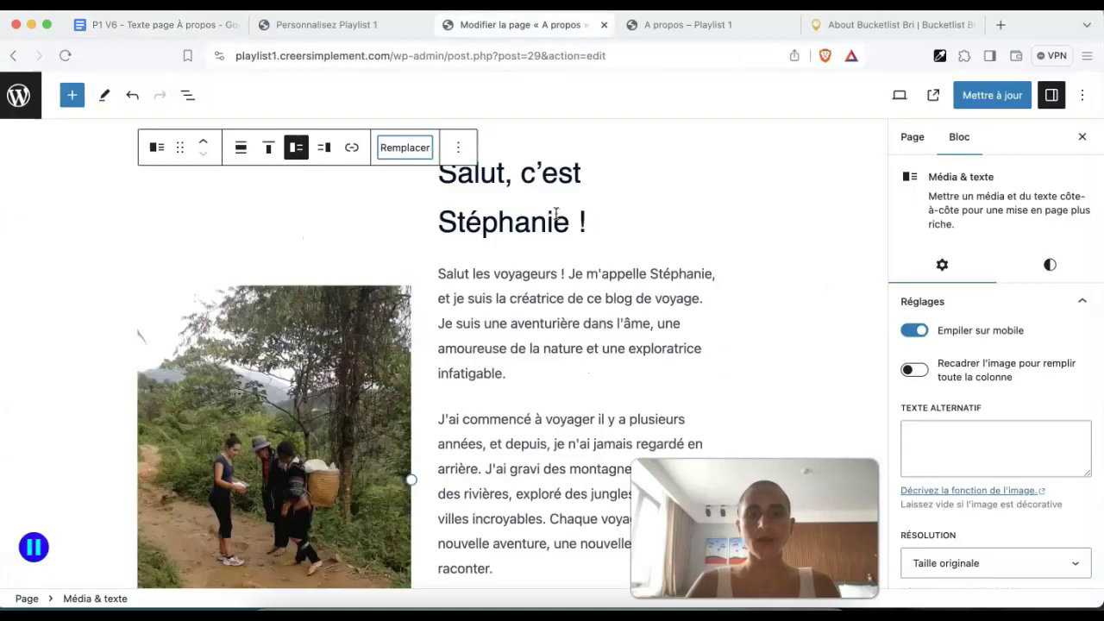
{"action": "triple_click", "coordinate": [556, 214]}
{"action": "left_click", "coordinate": [156, 11]}
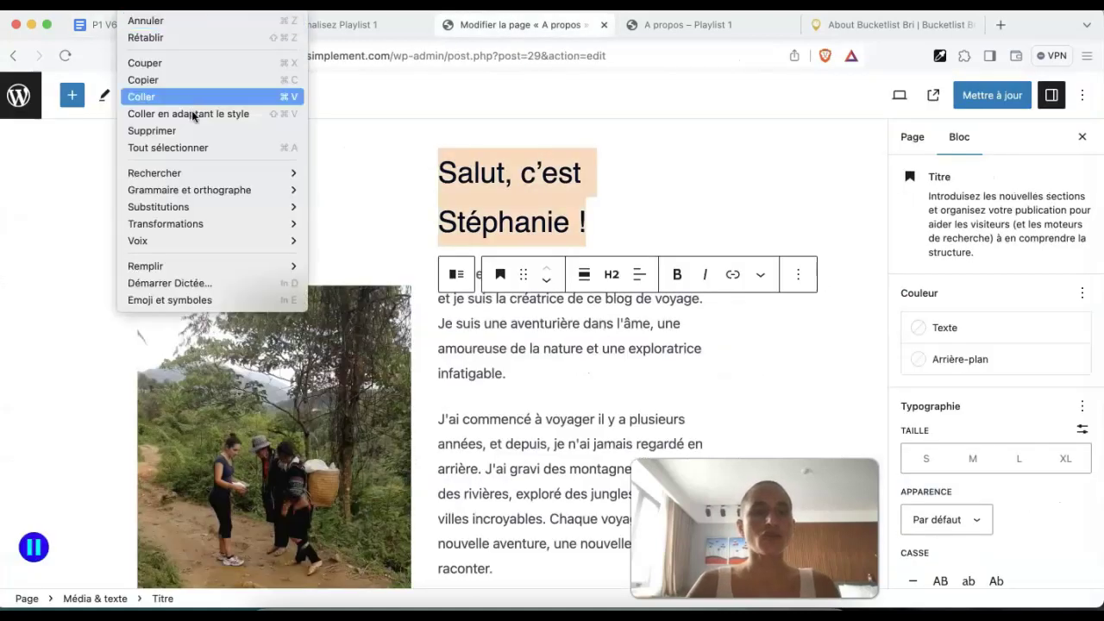
{"action": "left_click", "coordinate": [192, 111]}
Copy the three anecdote paragraphs of Section 3 from the Google Docs text and return to the A propos page editor
{"action": "left_click", "coordinate": [184, 28]}
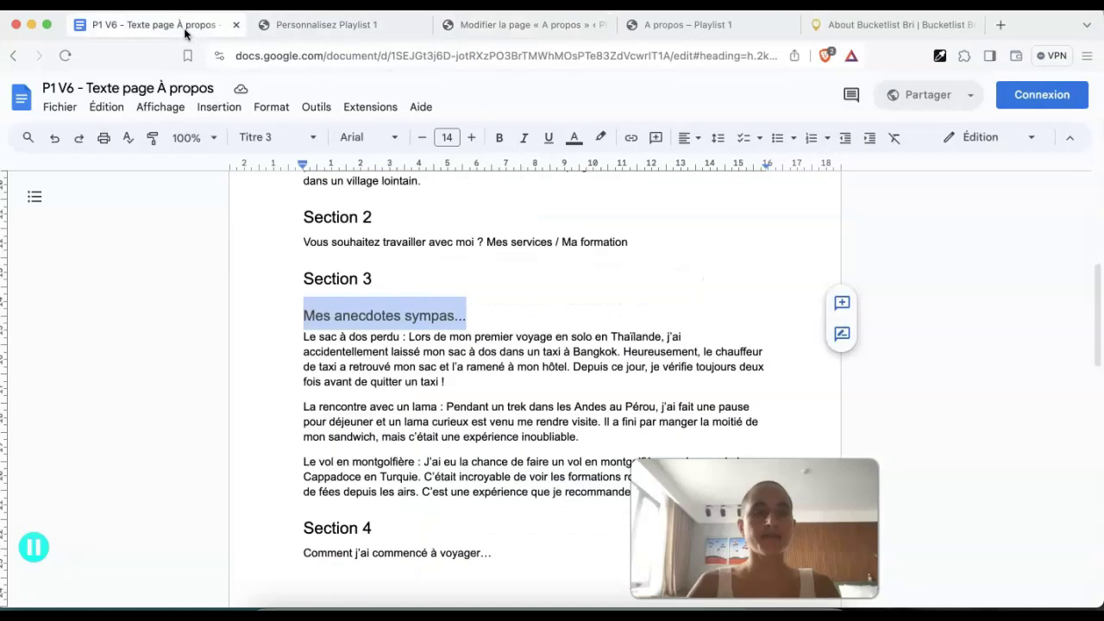
{"action": "scroll", "coordinate": [358, 328], "scroll_direction": "down", "scroll_amount": 1}
{"action": "left_click_drag", "start_coordinate": [740, 450], "coordinate": [289, 294]}
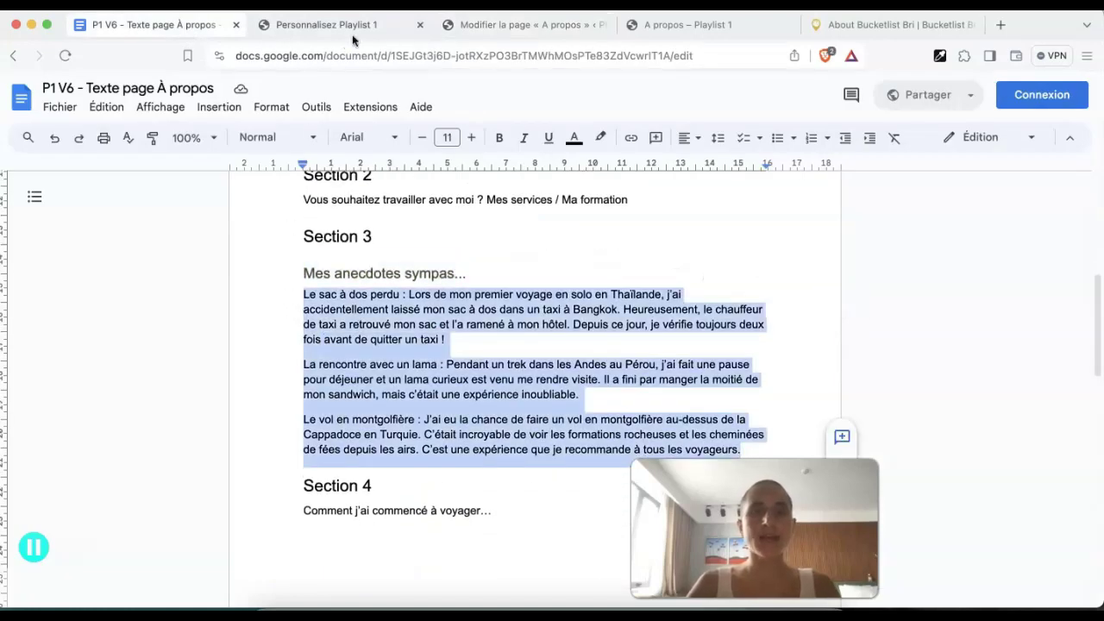
{"action": "left_click", "coordinate": [353, 25]}
{"action": "left_click", "coordinate": [494, 25]}
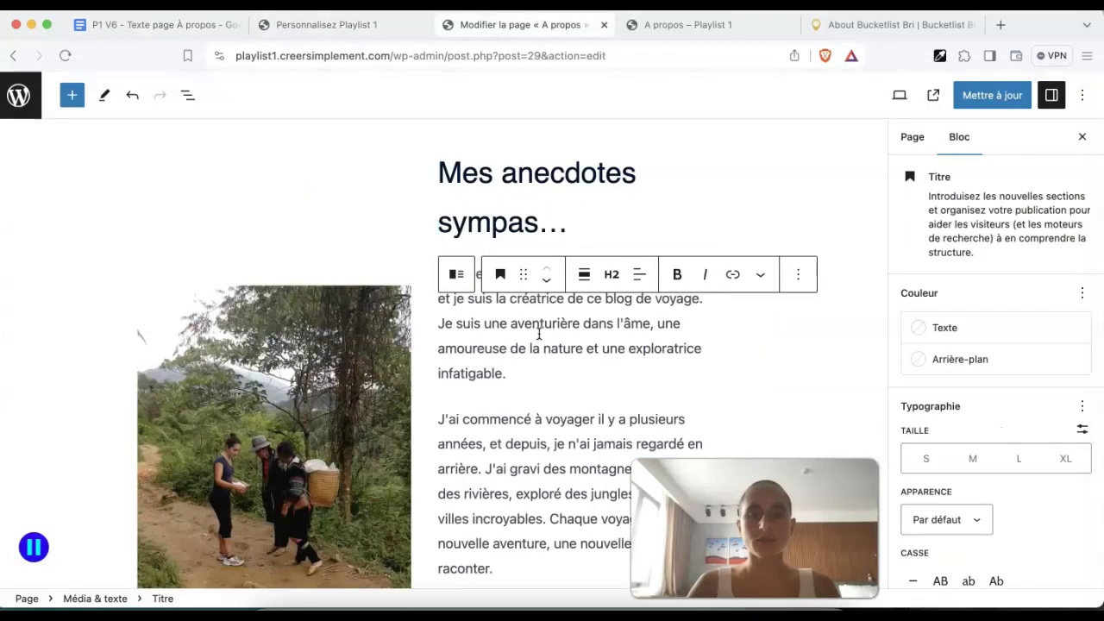
Delete the old introduction paragraphs under the "Mes anecdotes sympas…" heading and paste the copied anecdotes there, matching the existing style
{"action": "left_click", "coordinate": [539, 334]}
{"action": "key", "text": "ctrl+a"}
{"action": "key", "text": "BackSpace"}
{"action": "left_click", "coordinate": [539, 377]}
{"action": "key", "text": "ctrl+a"}
{"action": "key", "text": "BackSpace"}
{"action": "left_click", "coordinate": [536, 415]}
{"action": "key", "text": "ctrl+a"}
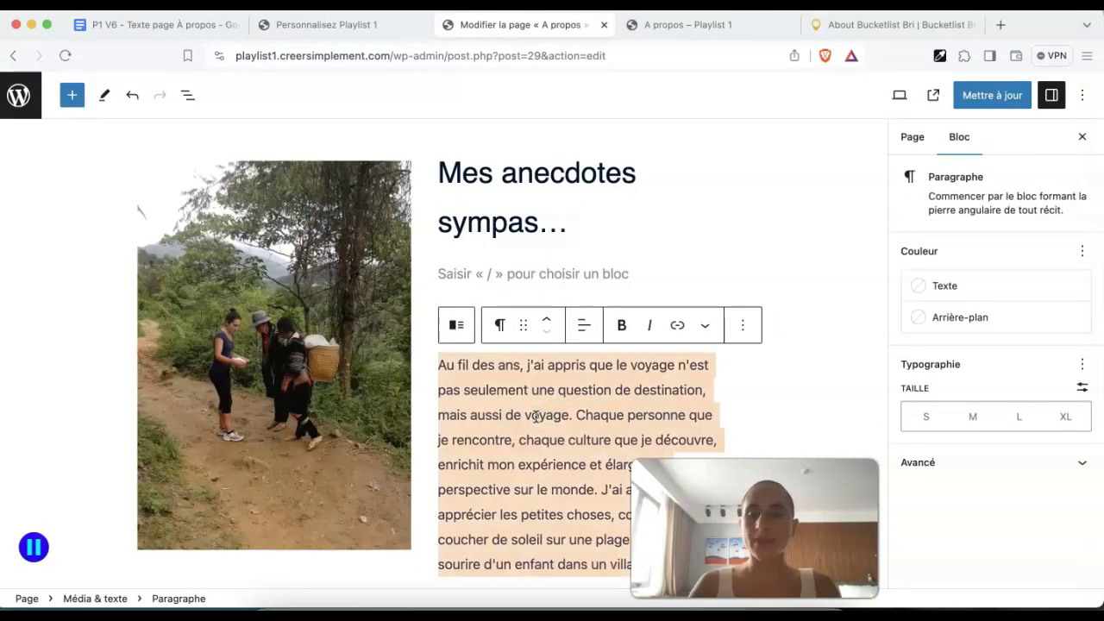
{"action": "key", "text": "BackSpace"}
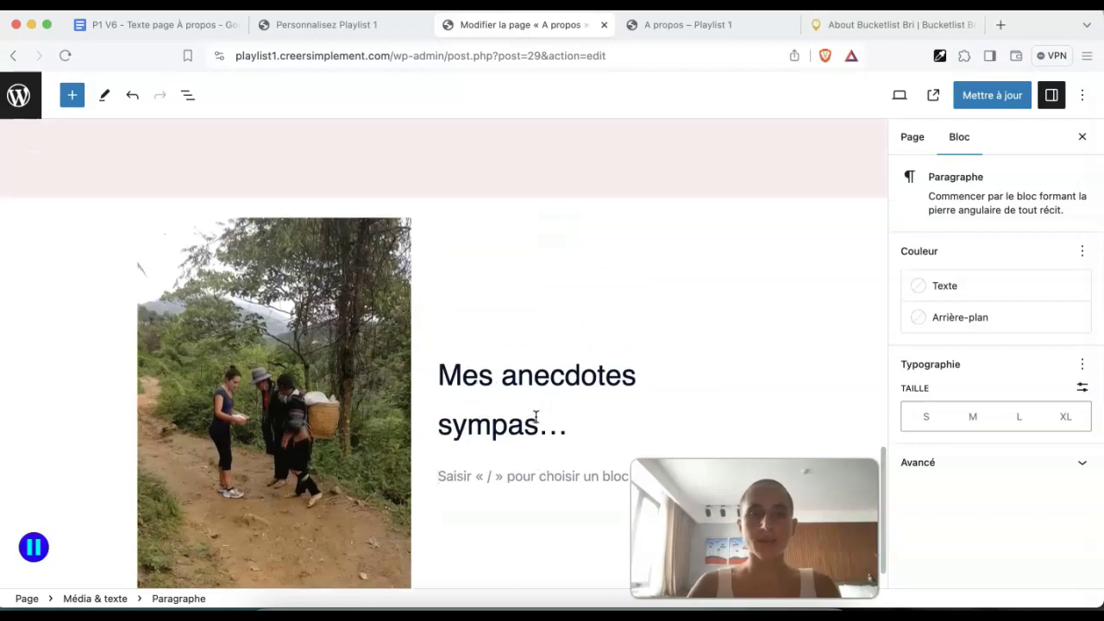
{"action": "left_click", "coordinate": [138, 3]}
{"action": "left_click", "coordinate": [188, 113]}
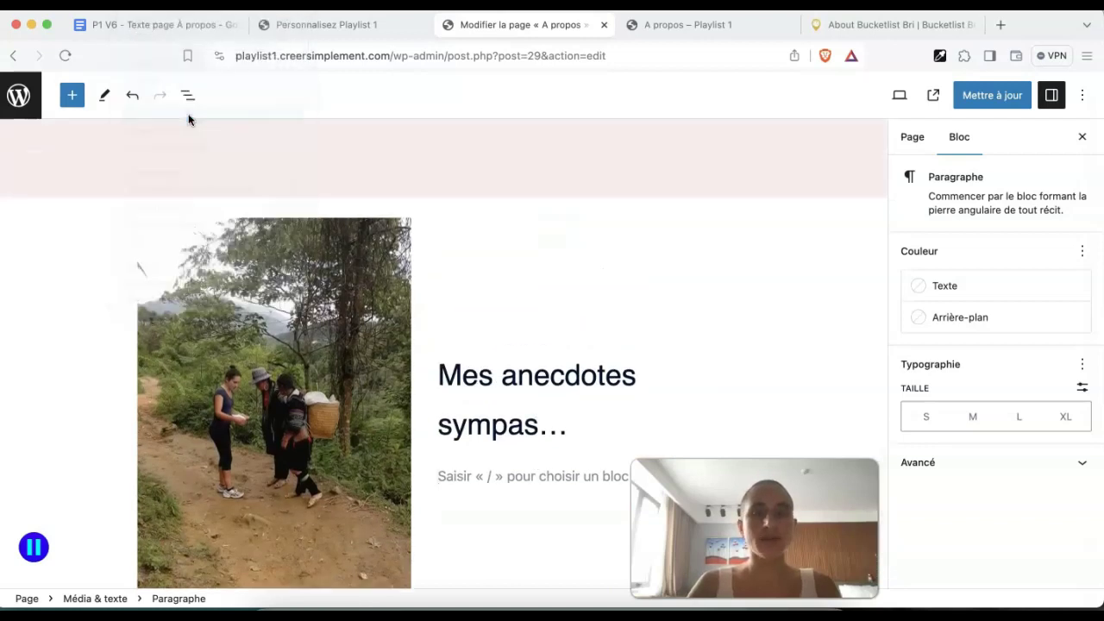
Split the pasted anecdotes into separate paragraphs before "La rencontre avec un lama" and before "Le vol en montgolfière"
{"action": "scroll", "coordinate": [492, 271], "scroll_direction": "up", "scroll_amount": 3}
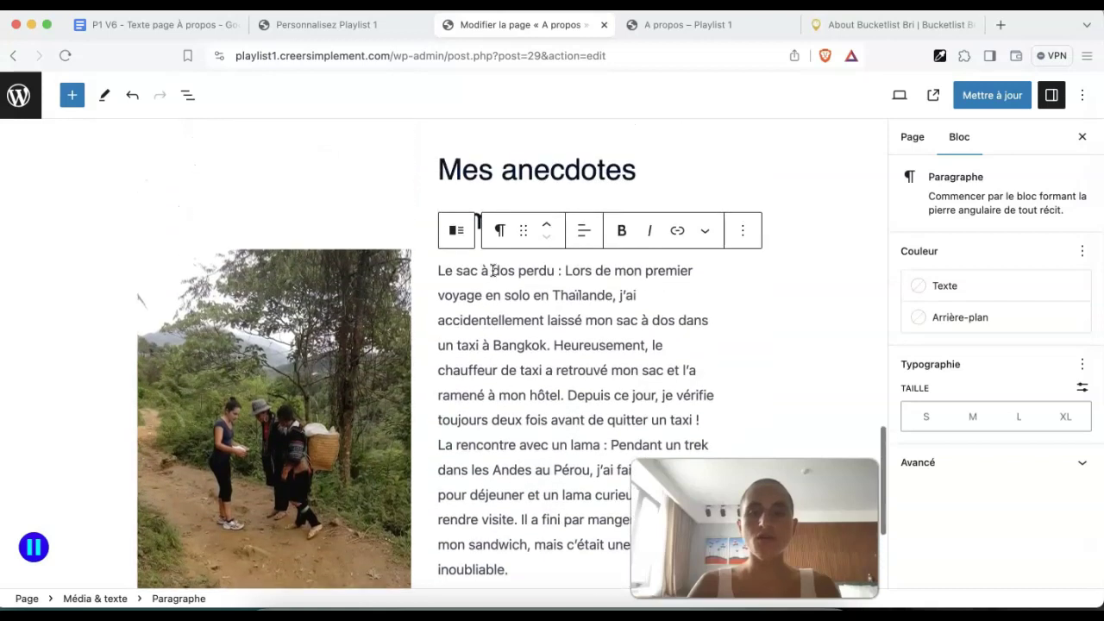
{"action": "scroll", "coordinate": [492, 271], "scroll_direction": "down", "scroll_amount": 5}
{"action": "scroll", "coordinate": [493, 271], "scroll_direction": "up", "scroll_amount": 5}
{"action": "scroll", "coordinate": [483, 259], "scroll_direction": "down", "scroll_amount": 2}
{"action": "scroll", "coordinate": [488, 342], "scroll_direction": "down", "scroll_amount": 4}
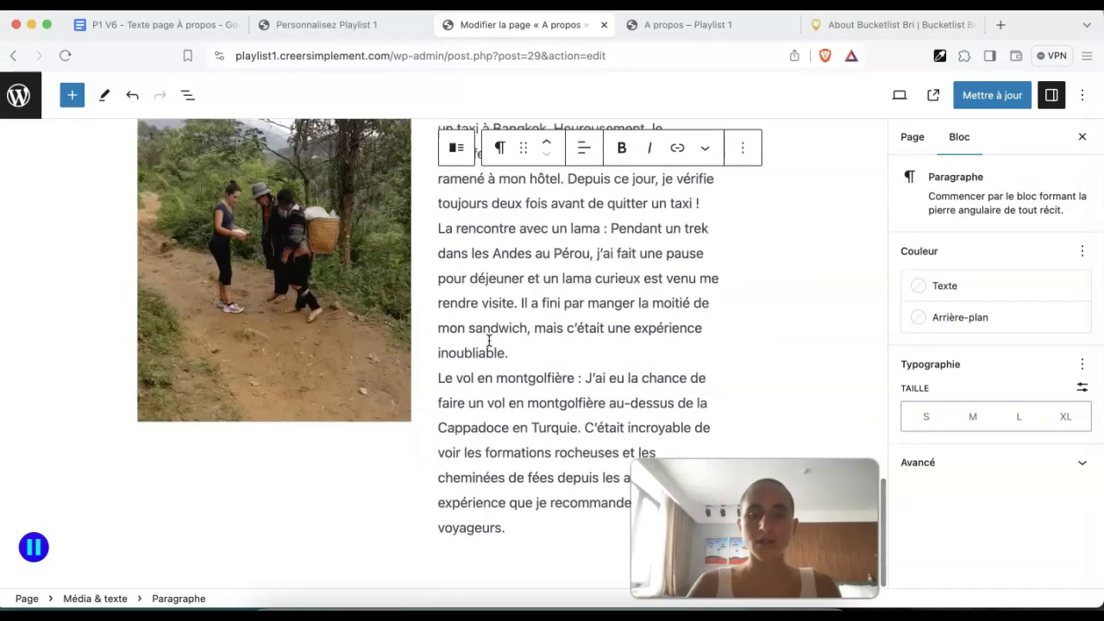
{"action": "scroll", "coordinate": [488, 342], "scroll_direction": "up", "scroll_amount": 2}
{"action": "scroll", "coordinate": [489, 342], "scroll_direction": "up", "scroll_amount": 2}
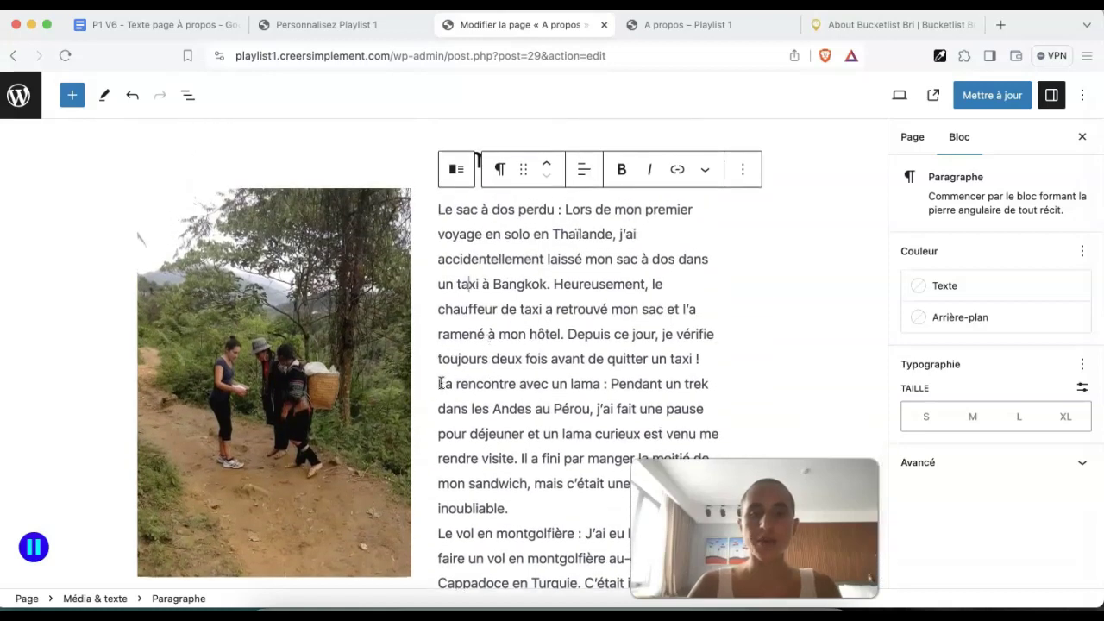
{"action": "key", "text": "BackSpace"}
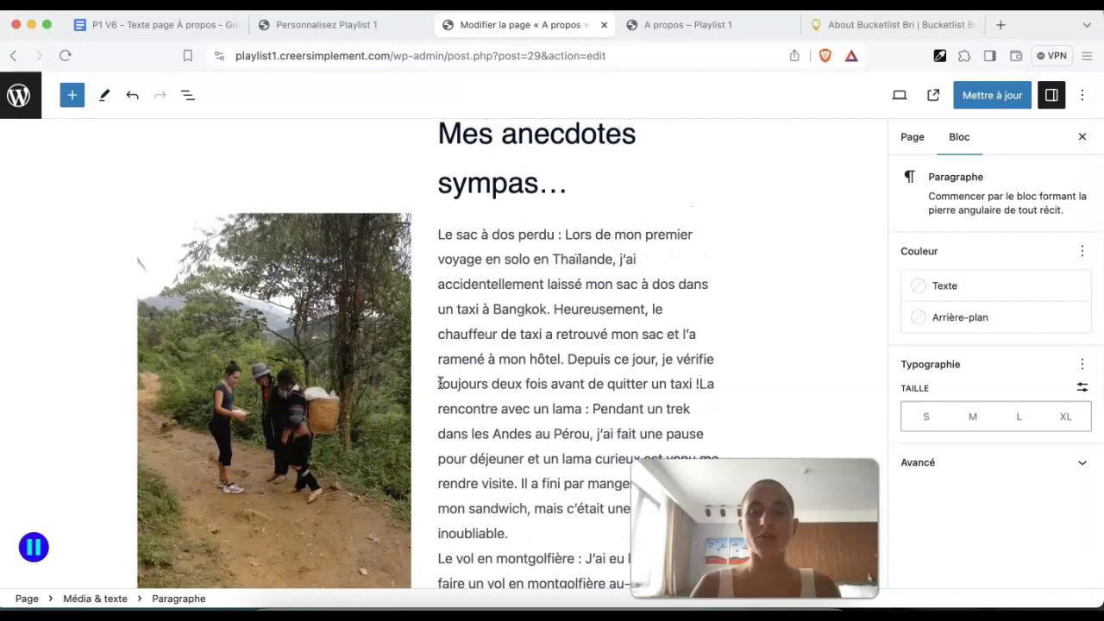
{"action": "key", "text": "Return"}
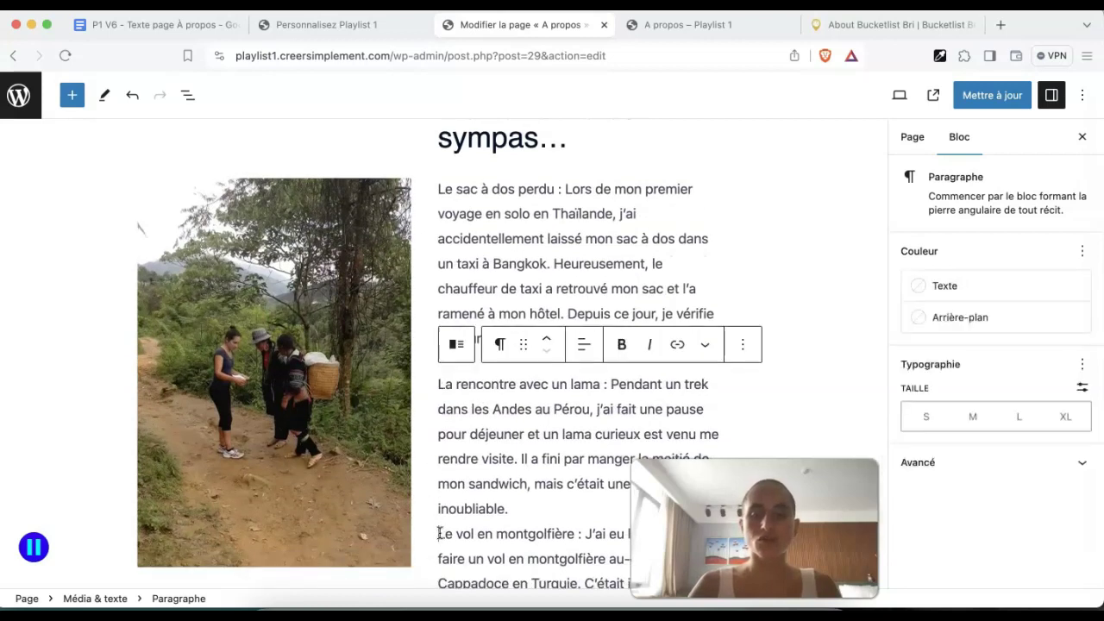
{"action": "left_click", "coordinate": [439, 533]}
{"action": "key", "text": "BackSpace"}
{"action": "key", "text": "Return"}
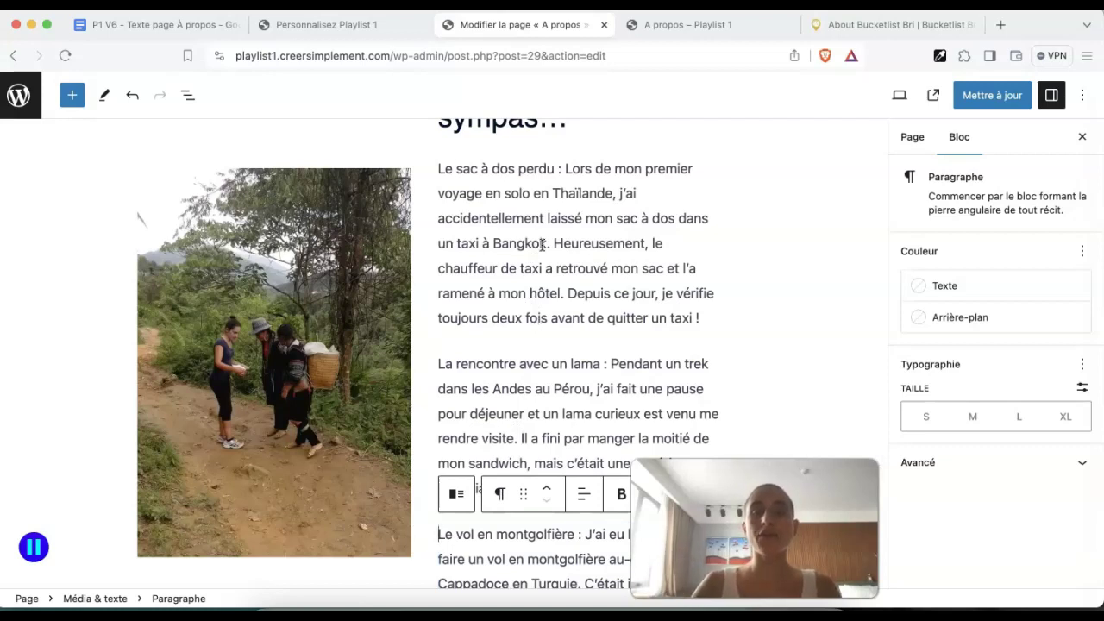
Preview the A propos page in a new tab and check the "Mes anecdotes sympas…" section
{"action": "left_click", "coordinate": [524, 438]}
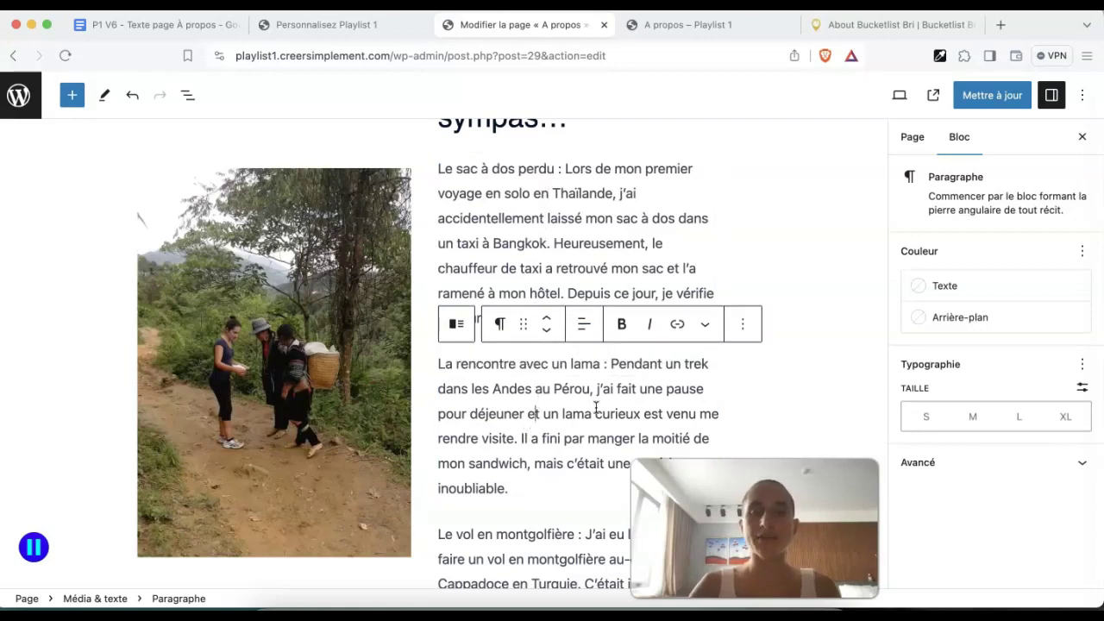
{"action": "left_click", "coordinate": [899, 96]}
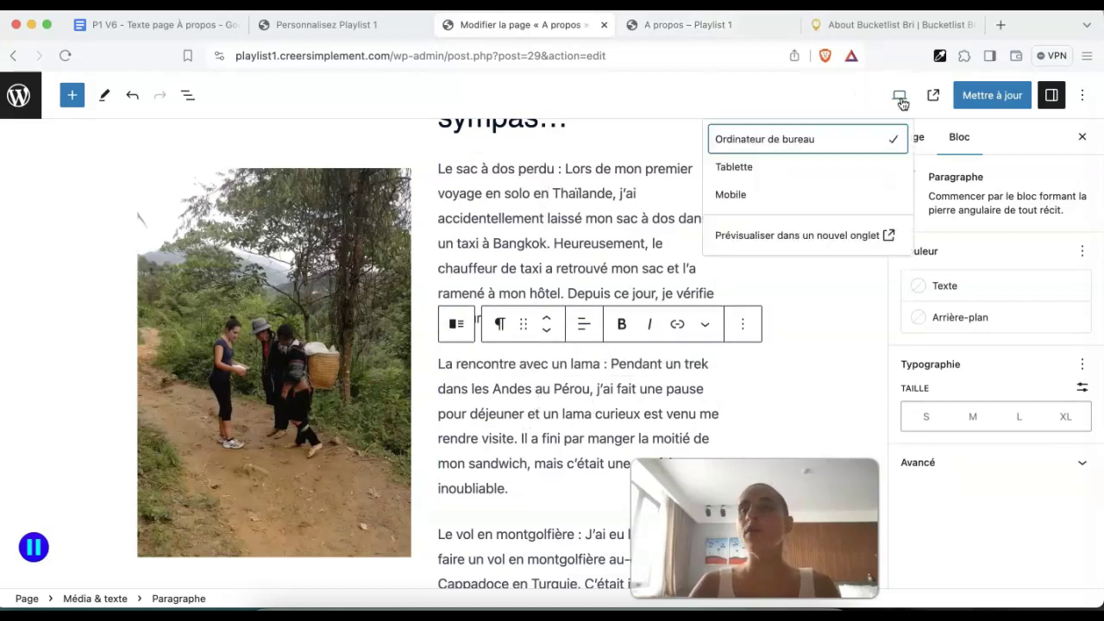
{"action": "left_click", "coordinate": [806, 236]}
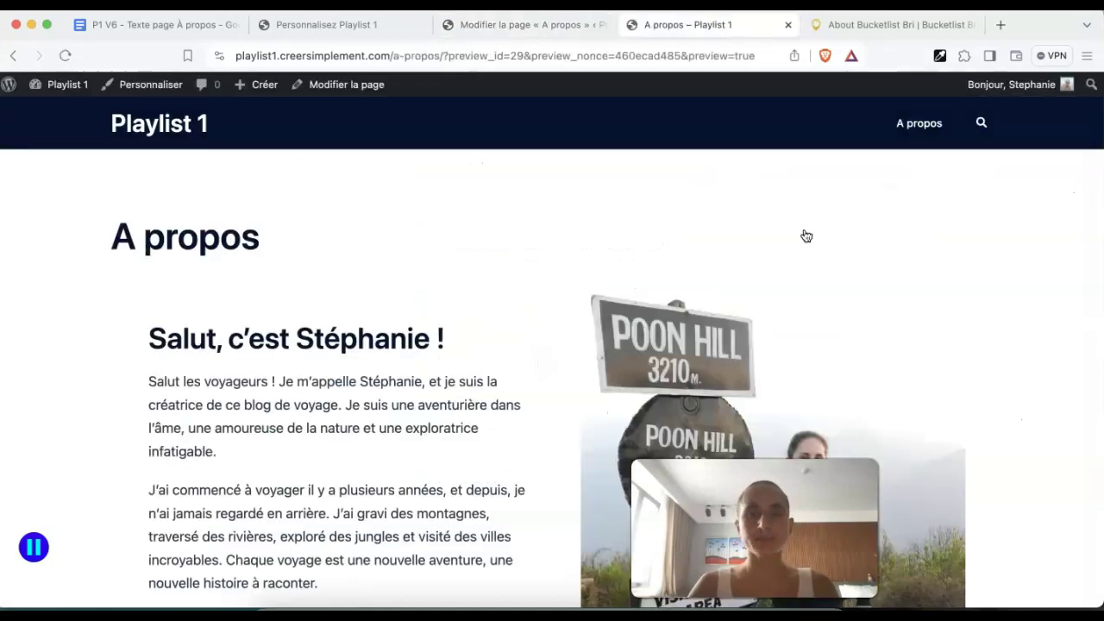
{"action": "scroll", "coordinate": [806, 236], "scroll_direction": "down", "scroll_amount": 15}
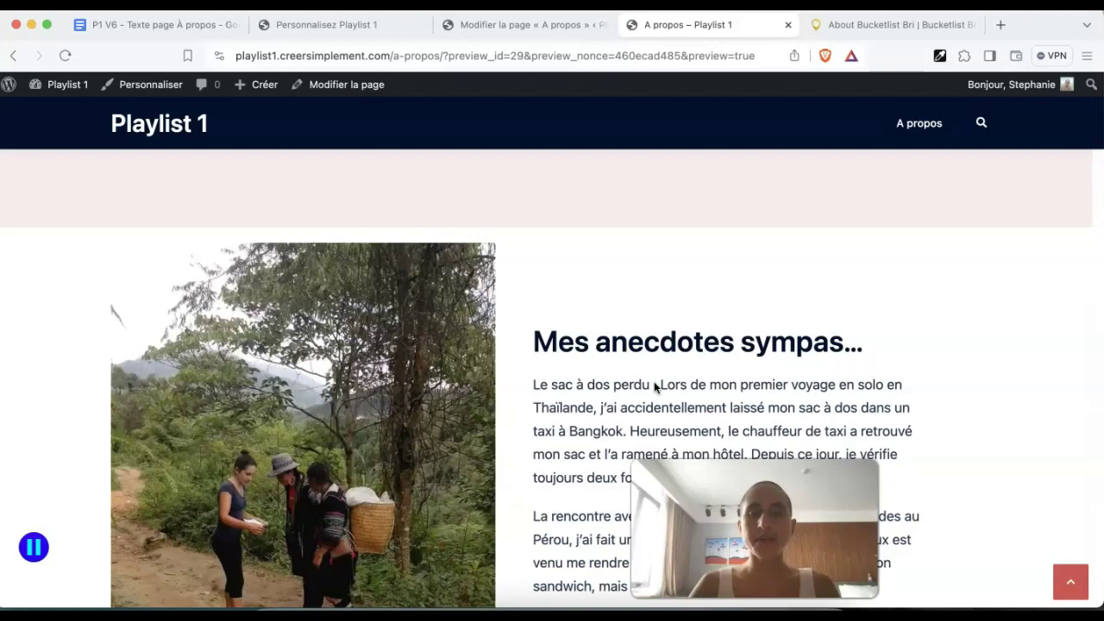
Compare the "Mes anecdotes sympas…" section in the page preview with the numbered "More about me" section of the reference blog
{"action": "scroll", "coordinate": [654, 382], "scroll_direction": "down", "scroll_amount": 5}
{"action": "scroll", "coordinate": [604, 407], "scroll_direction": "up", "scroll_amount": 1}
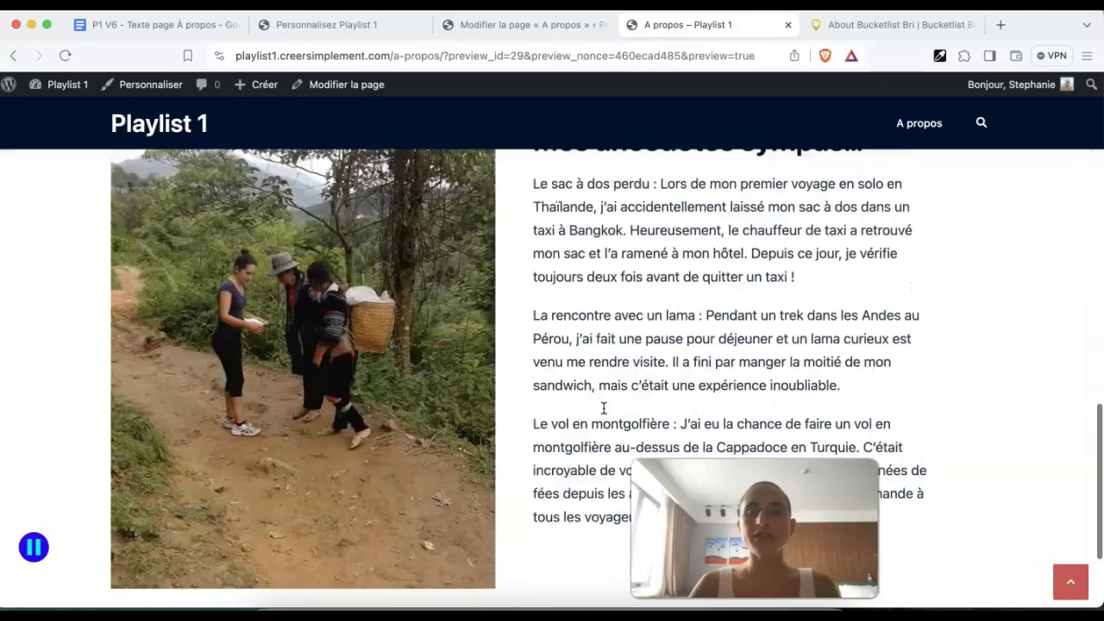
{"action": "left_click", "coordinate": [864, 26]}
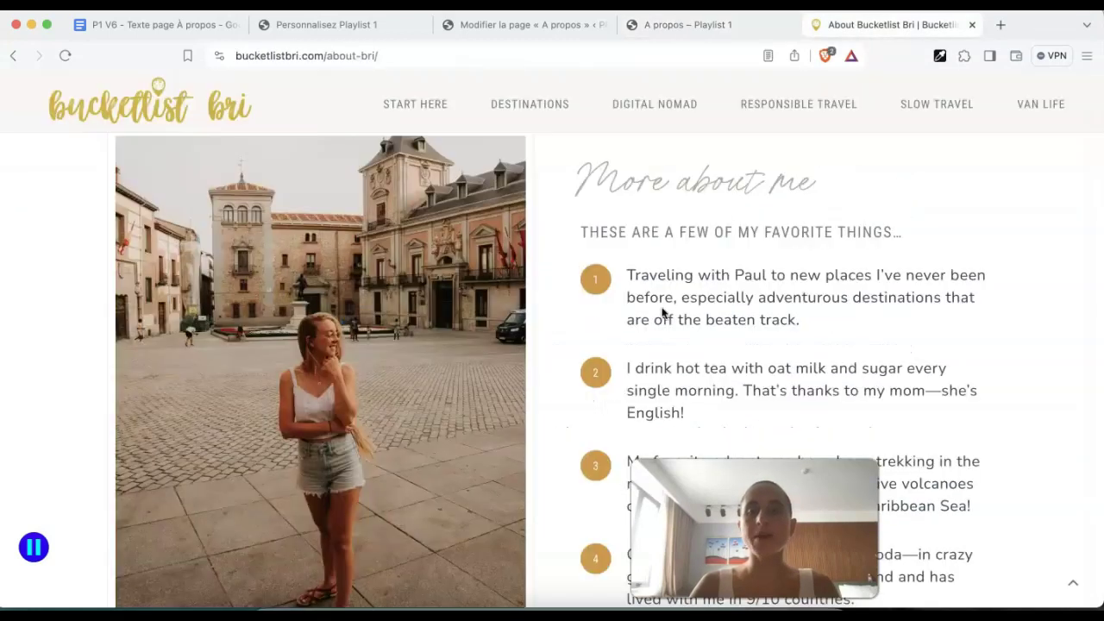
{"action": "left_click", "coordinate": [535, 26]}
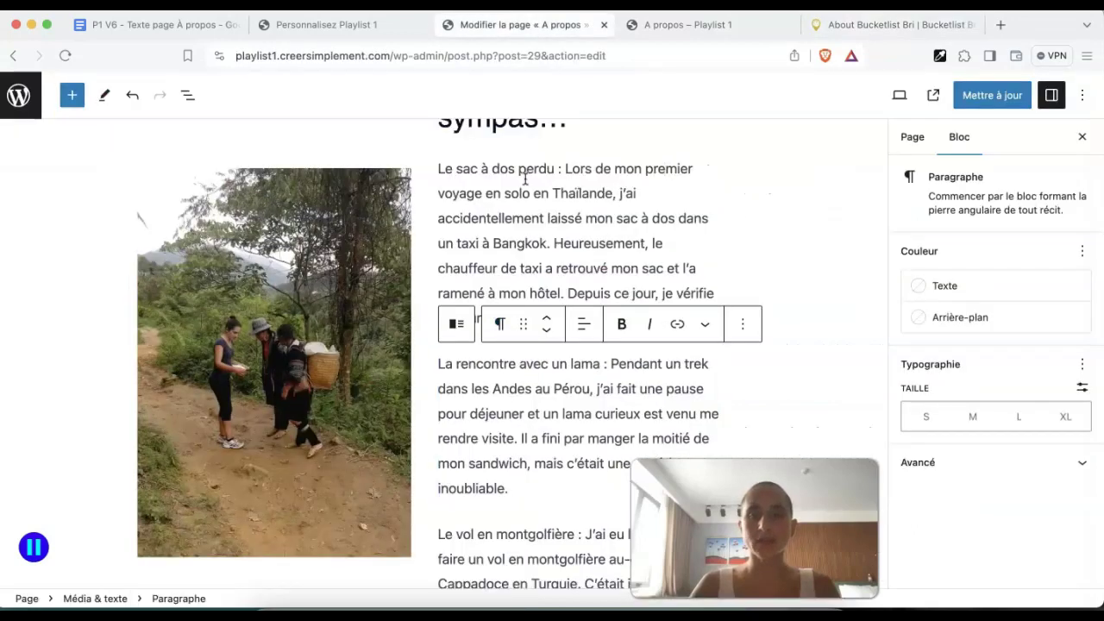
{"action": "left_click", "coordinate": [673, 26]}
{"action": "scroll", "coordinate": [600, 313], "scroll_direction": "up", "scroll_amount": 2}
{"action": "scroll", "coordinate": [599, 313], "scroll_direction": "down", "scroll_amount": 3}
{"action": "scroll", "coordinate": [599, 313], "scroll_direction": "up", "scroll_amount": 5}
{"action": "scroll", "coordinate": [599, 313], "scroll_direction": "down", "scroll_amount": 5}
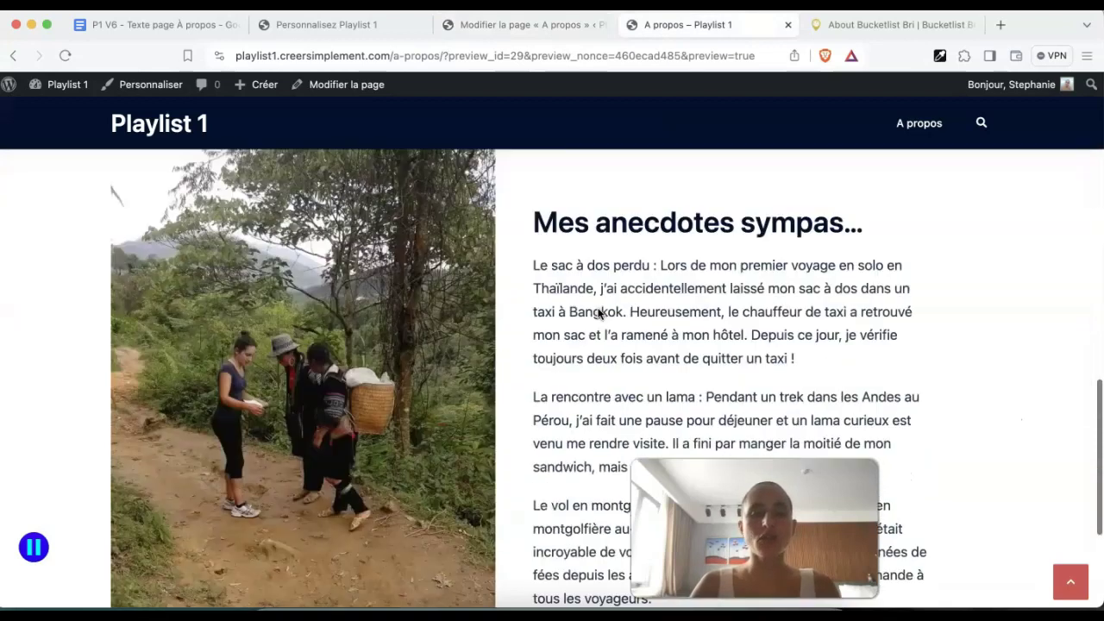
In the A propos page editor, transform the three anecdote paragraphs under "Mes anecdotes sympas…" into a bulleted list
{"action": "left_click", "coordinate": [498, 26]}
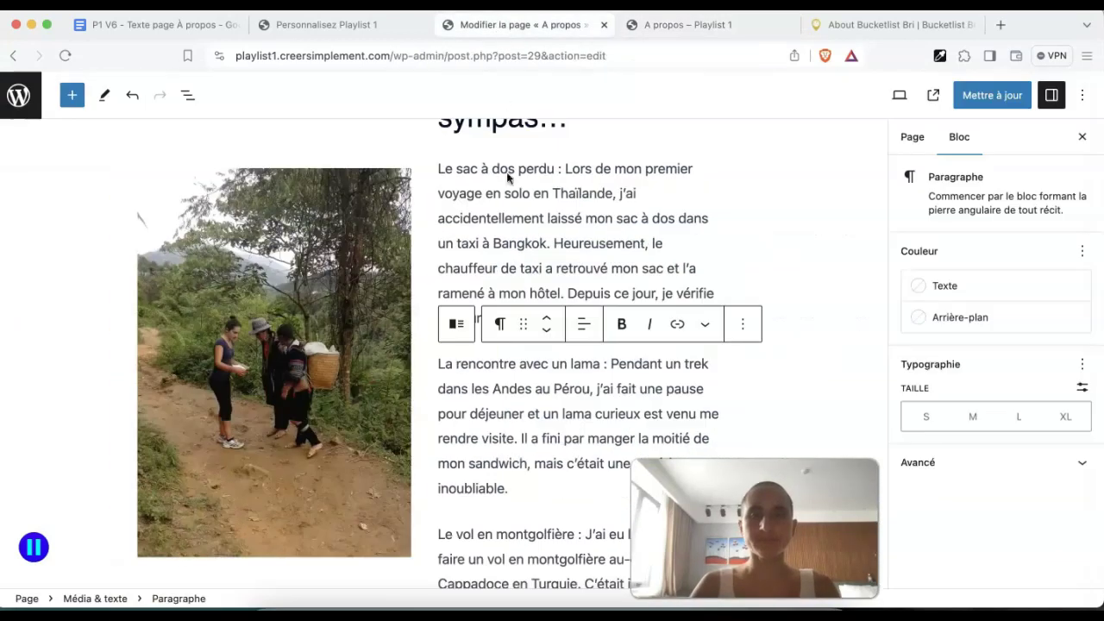
{"action": "scroll", "coordinate": [509, 181], "scroll_direction": "down", "scroll_amount": 2}
{"action": "left_click_drag", "start_coordinate": [438, 138], "coordinate": [532, 535]}
{"action": "scroll", "coordinate": [532, 535], "scroll_direction": "up", "scroll_amount": 5}
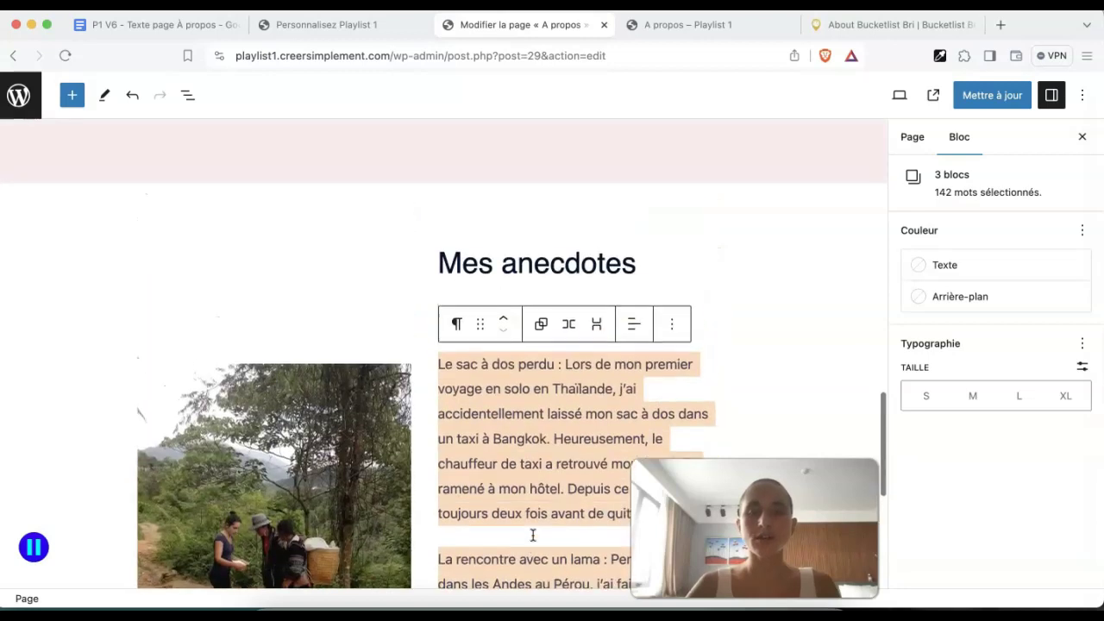
{"action": "scroll", "coordinate": [532, 535], "scroll_direction": "down", "scroll_amount": 3}
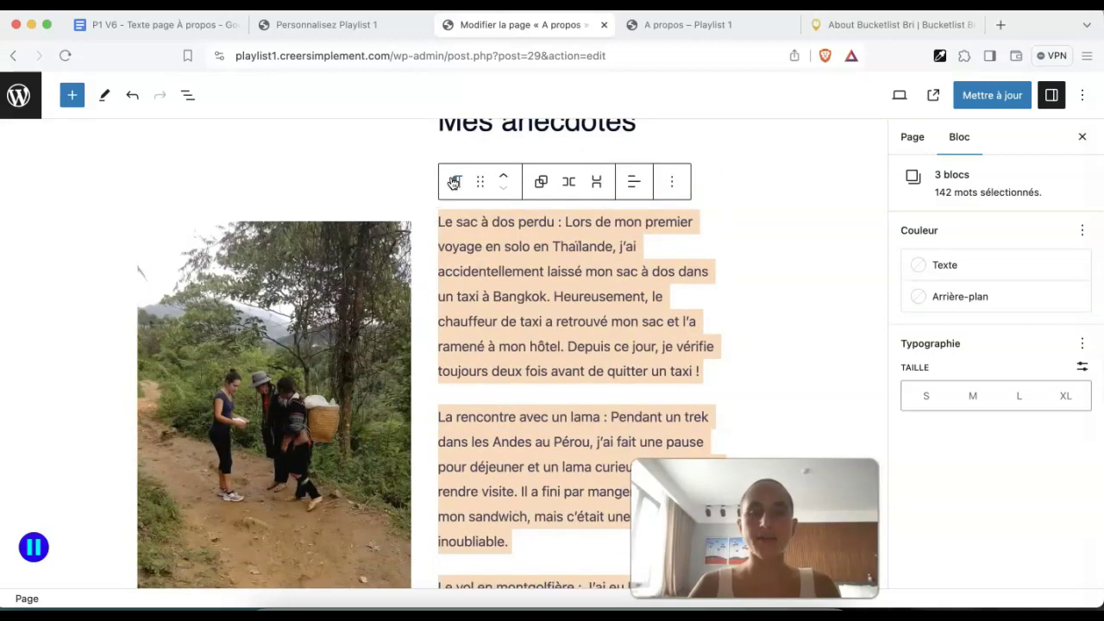
{"action": "left_click", "coordinate": [456, 182]}
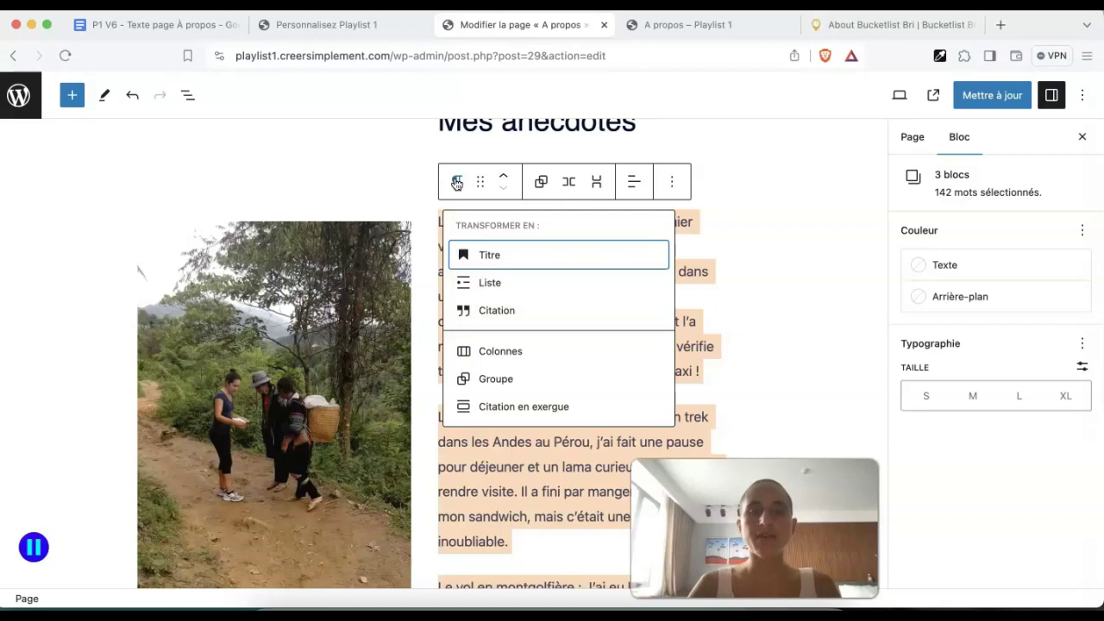
{"action": "left_click", "coordinate": [486, 283]}
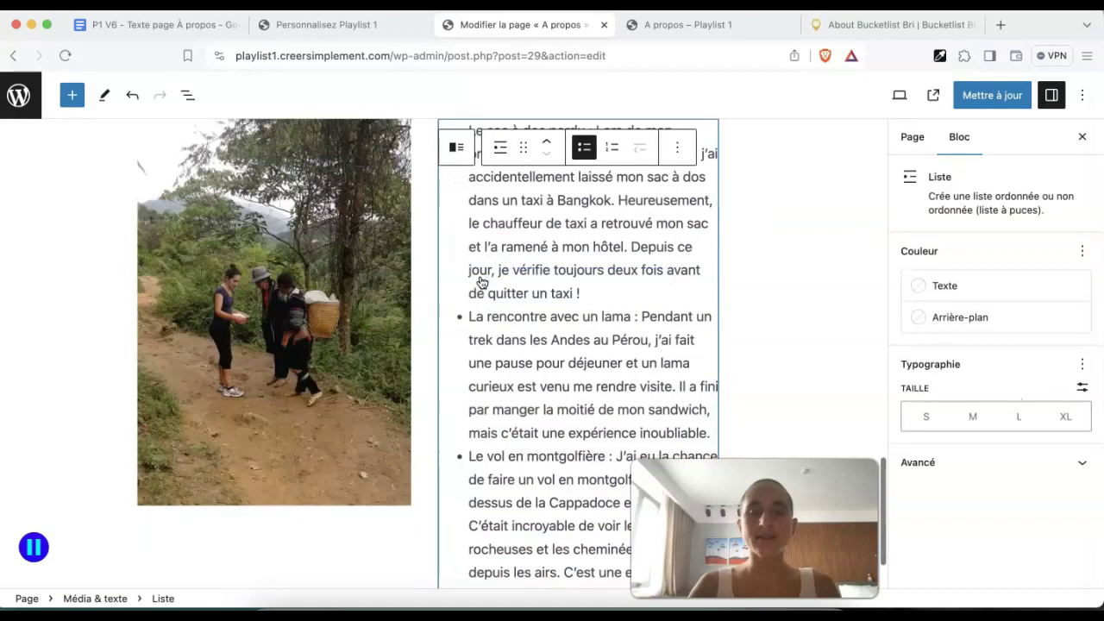
{"action": "scroll", "coordinate": [483, 283], "scroll_direction": "up", "scroll_amount": 3}
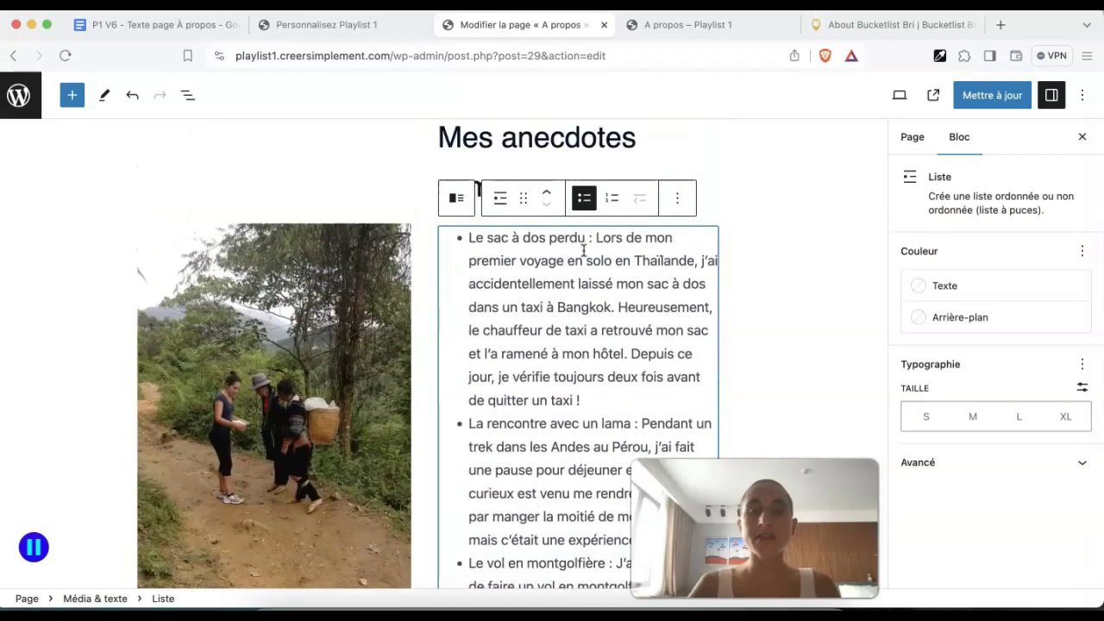
Bold the anecdote titles "Le sac à dos perdu", "La rencontre avec un lama" and "Le vol en montgolfière" in the list
{"action": "left_click_drag", "start_coordinate": [584, 237], "coordinate": [471, 238]}
{"action": "left_click_drag", "start_coordinate": [635, 423], "coordinate": [468, 423]}
{"action": "left_click", "coordinate": [651, 200]}
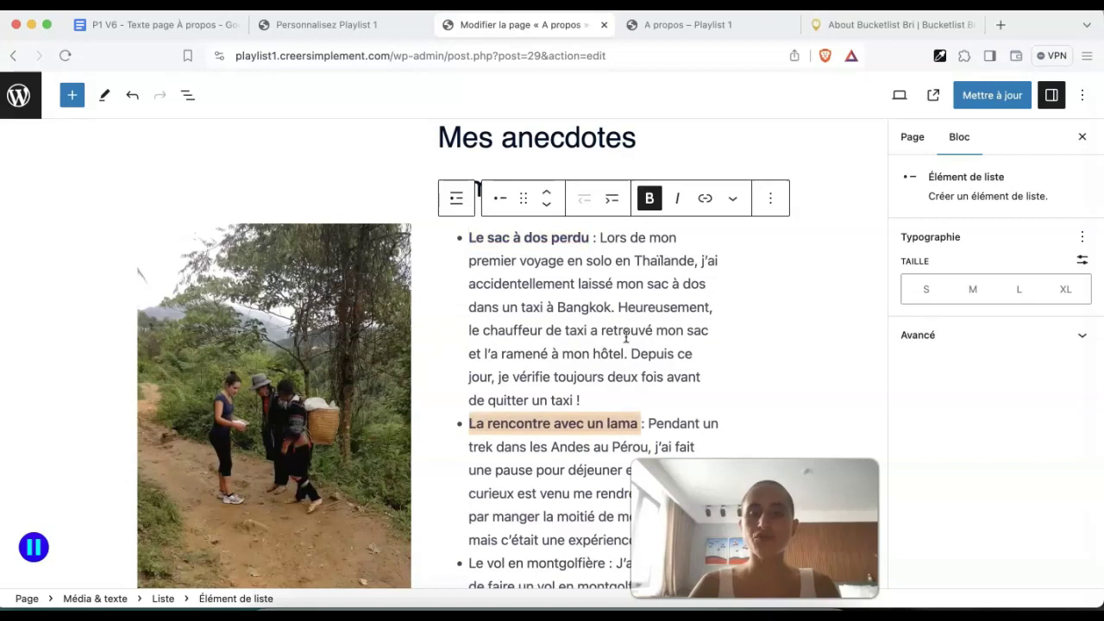
{"action": "scroll", "coordinate": [612, 358], "scroll_direction": "down", "scroll_amount": 5}
{"action": "left_click_drag", "start_coordinate": [604, 363], "coordinate": [468, 365]}
{"action": "left_click", "coordinate": [651, 149]}
{"action": "scroll", "coordinate": [651, 148], "scroll_direction": "up", "scroll_amount": 4}
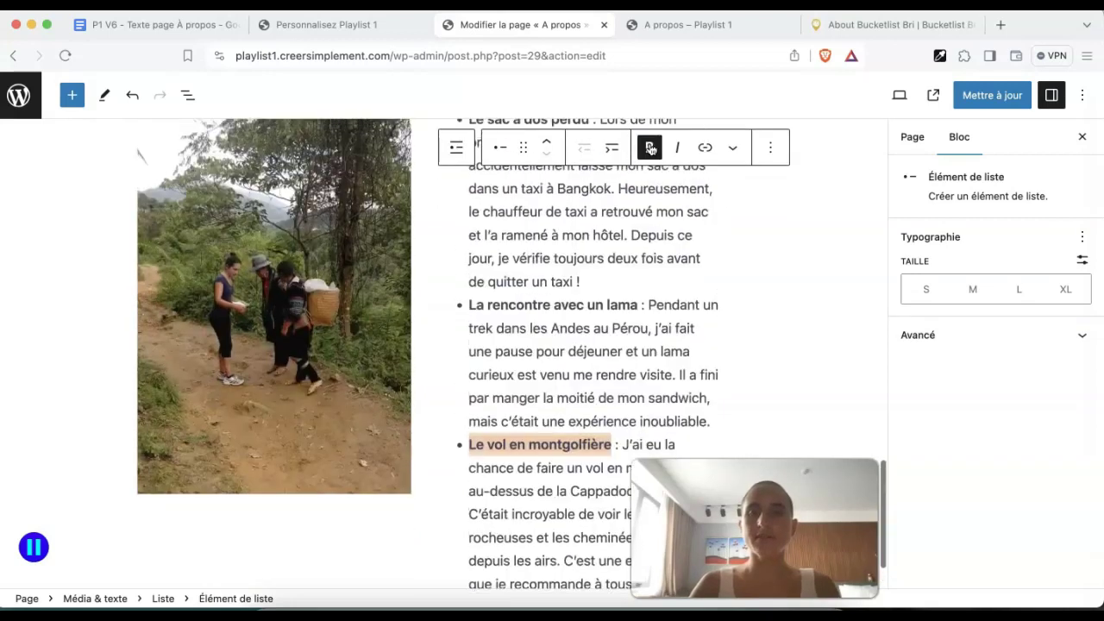
Preview the A propos page in a new tab and check the bulleted anecdotes section
{"action": "left_click", "coordinate": [899, 97]}
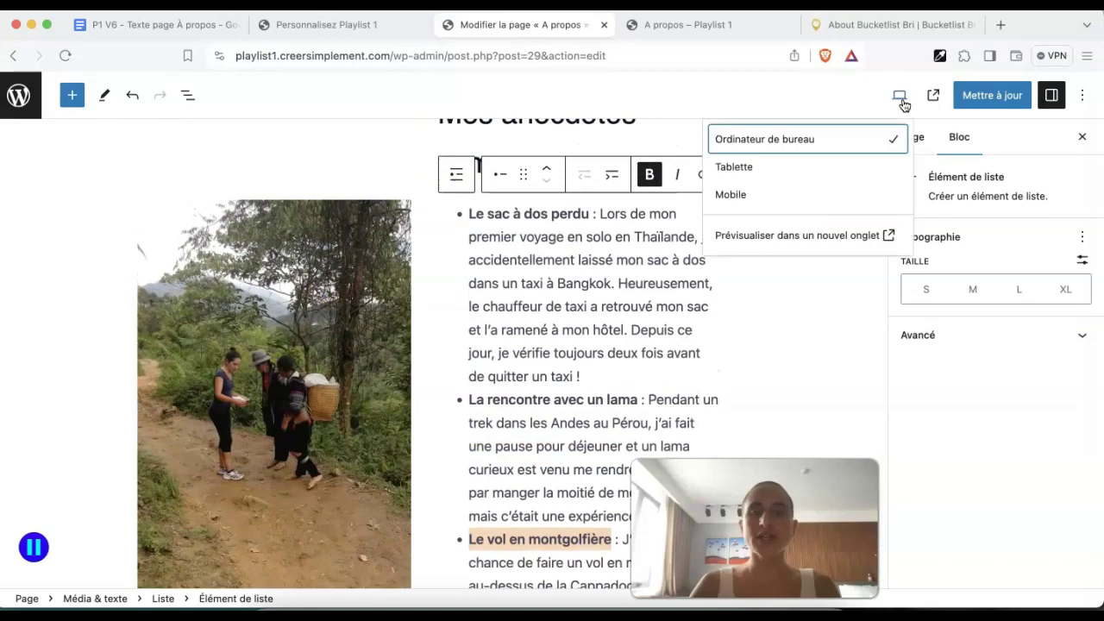
{"action": "left_click", "coordinate": [814, 236]}
{"action": "scroll", "coordinate": [816, 241], "scroll_direction": "down", "scroll_amount": 15}
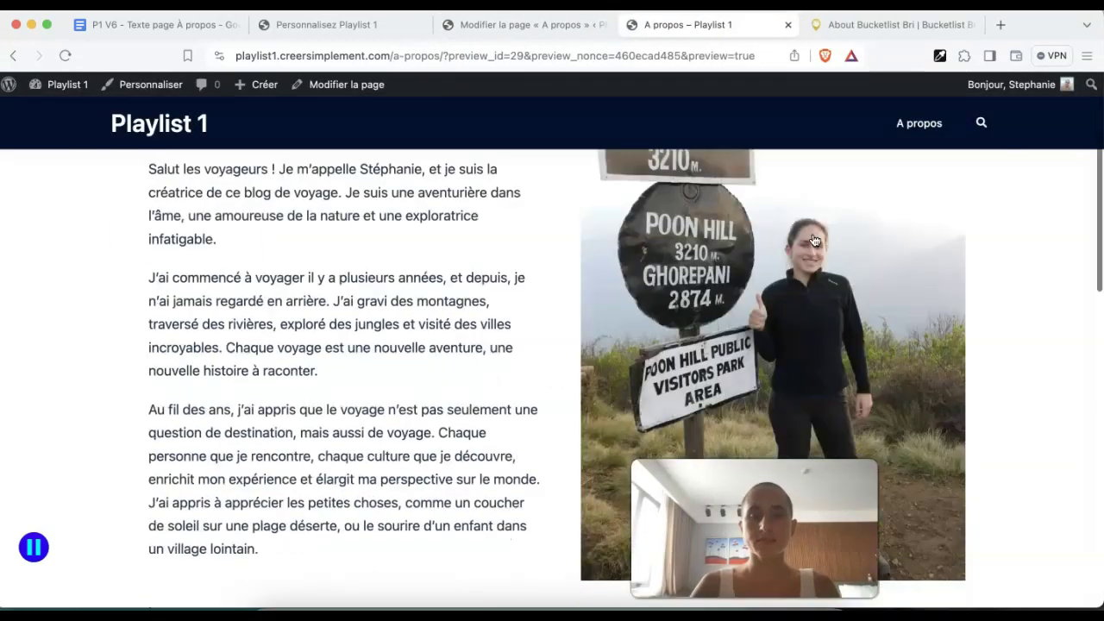
{"action": "scroll", "coordinate": [815, 241], "scroll_direction": "up", "scroll_amount": 3}
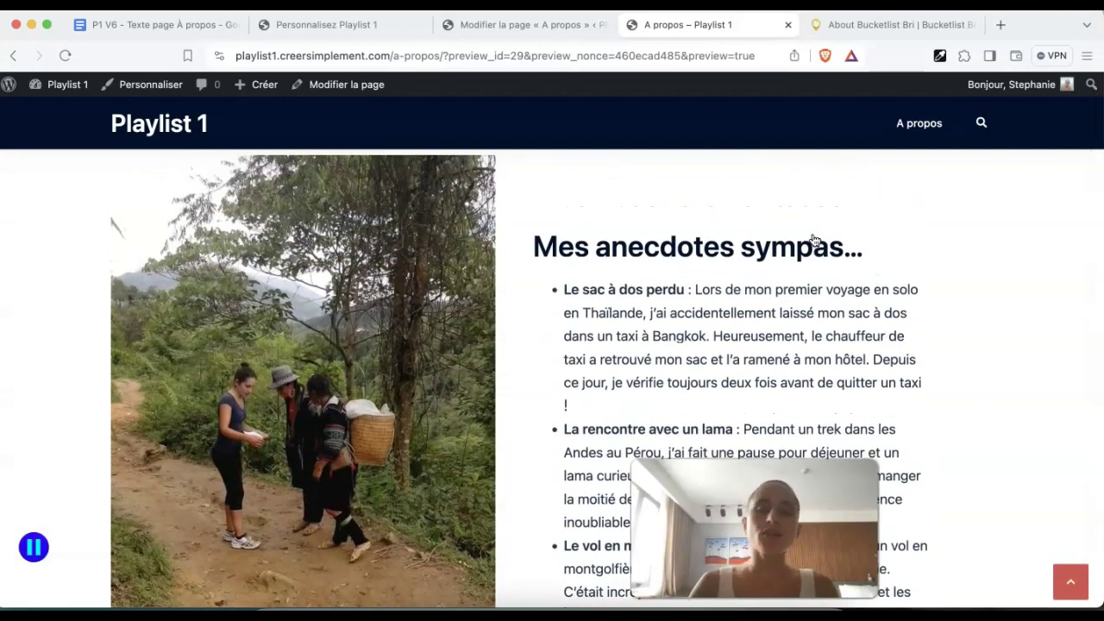
{"action": "scroll", "coordinate": [814, 239], "scroll_direction": "down", "scroll_amount": 2}
{"action": "scroll", "coordinate": [816, 241], "scroll_direction": "up", "scroll_amount": 7}
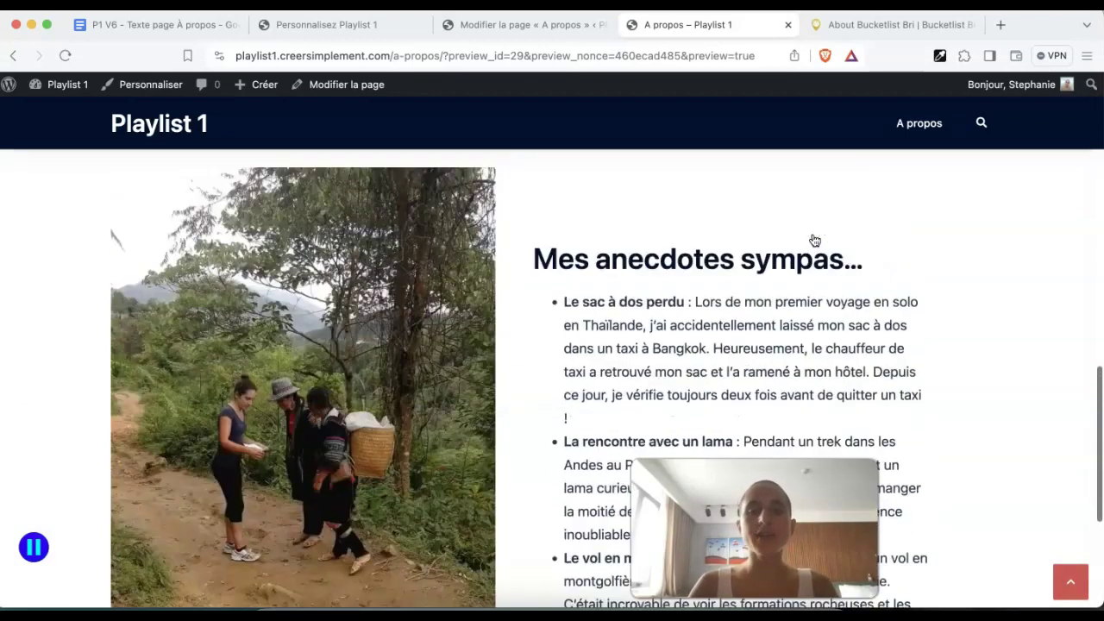
{"action": "scroll", "coordinate": [815, 240], "scroll_direction": "down", "scroll_amount": 4}
{"action": "scroll", "coordinate": [815, 240], "scroll_direction": "down", "scroll_amount": 1}
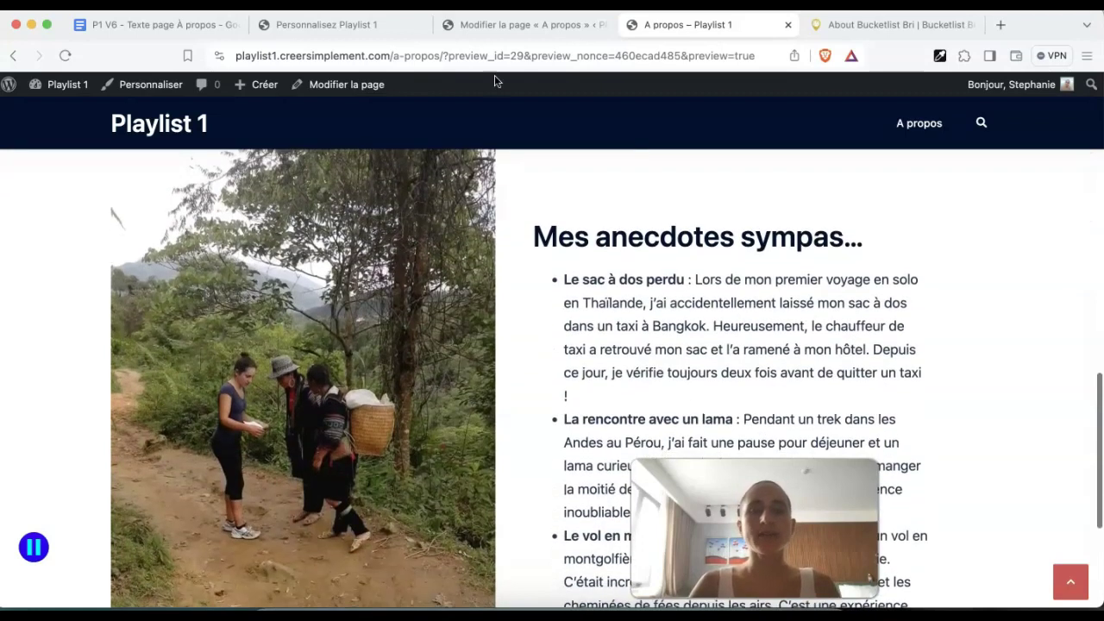
Duplicate the 50 px spacer above the "Vous souhaitez travailler avec moi ?" banner and move the copy below the banner, before the anecdotes section
{"action": "left_click", "coordinate": [496, 26]}
{"action": "scroll", "coordinate": [402, 168], "scroll_direction": "up", "scroll_amount": 6}
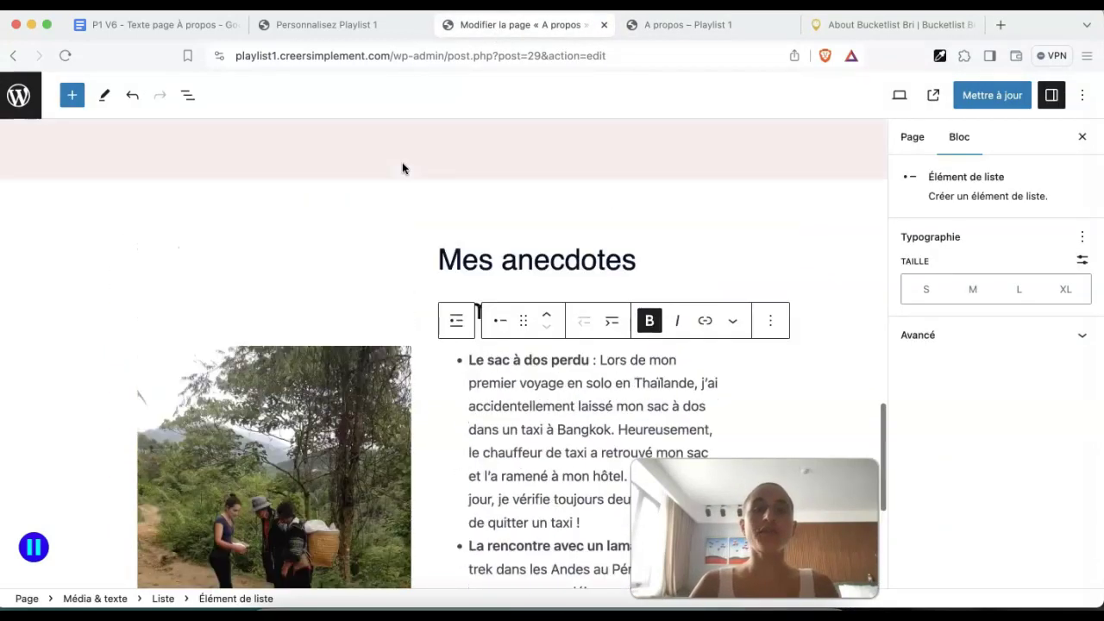
{"action": "scroll", "coordinate": [522, 320], "scroll_direction": "up", "scroll_amount": 2}
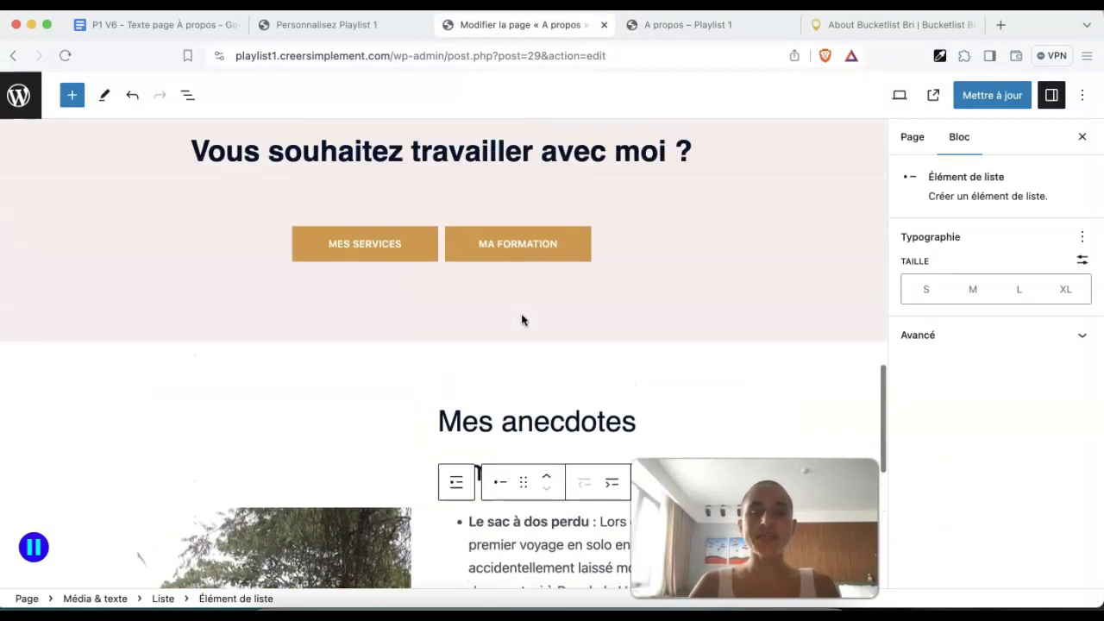
{"action": "scroll", "coordinate": [429, 412], "scroll_direction": "up", "scroll_amount": 5}
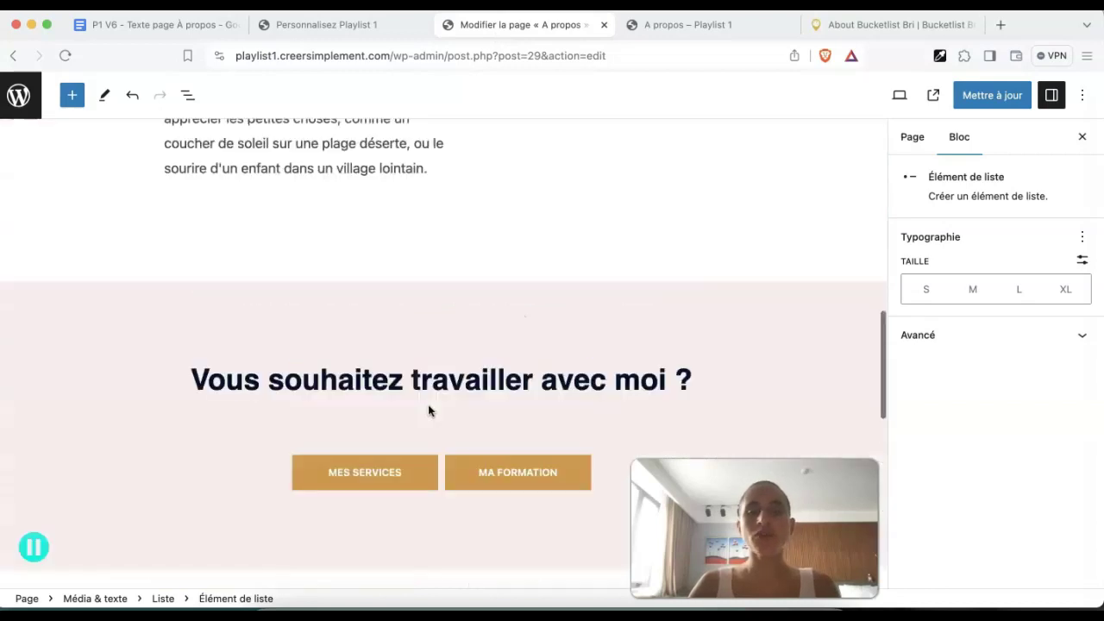
{"action": "left_click", "coordinate": [414, 264]}
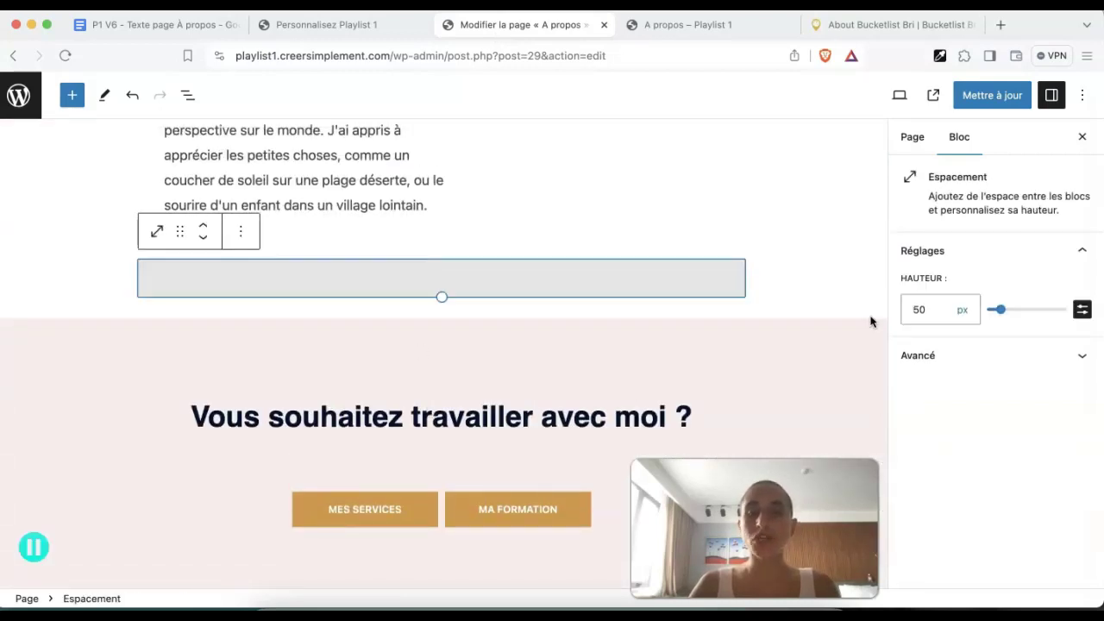
{"action": "left_click", "coordinate": [240, 232]}
{"action": "left_click", "coordinate": [276, 302]}
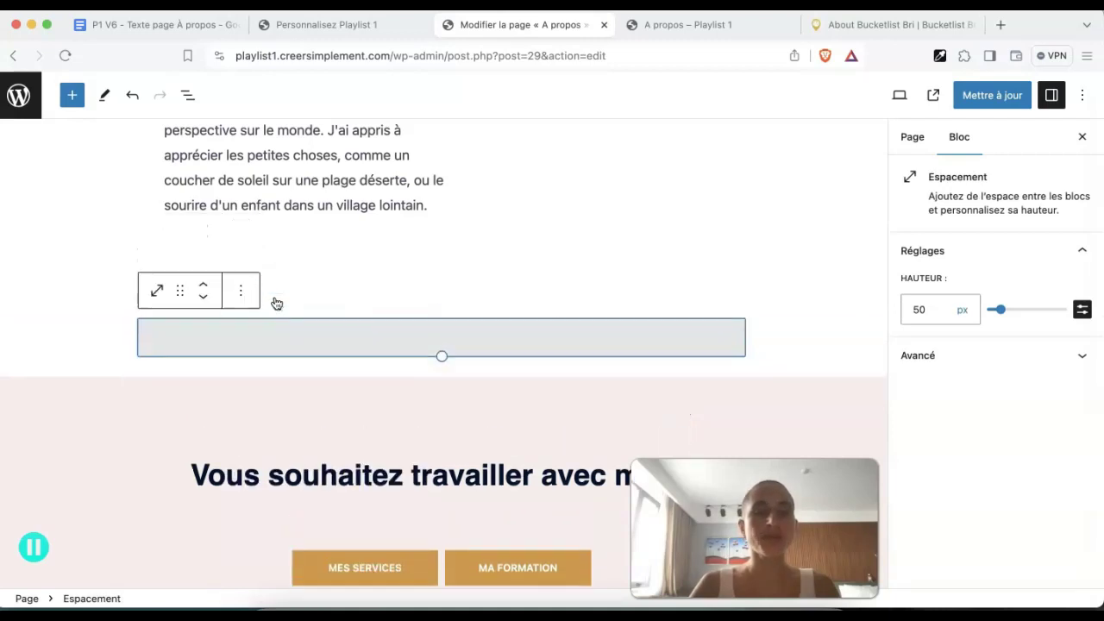
{"action": "left_click", "coordinate": [204, 299]}
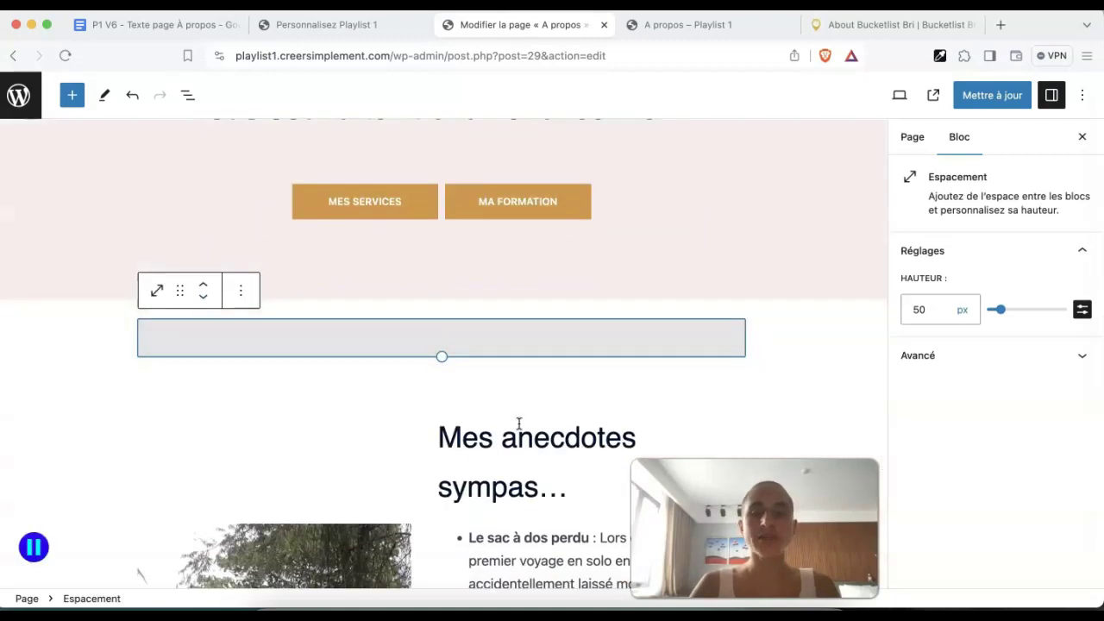
Examine the "Why did I start this travel blog?" and "Want to work with me?" banners on the reference blog's about page
{"action": "scroll", "coordinate": [518, 423], "scroll_direction": "down", "scroll_amount": 6}
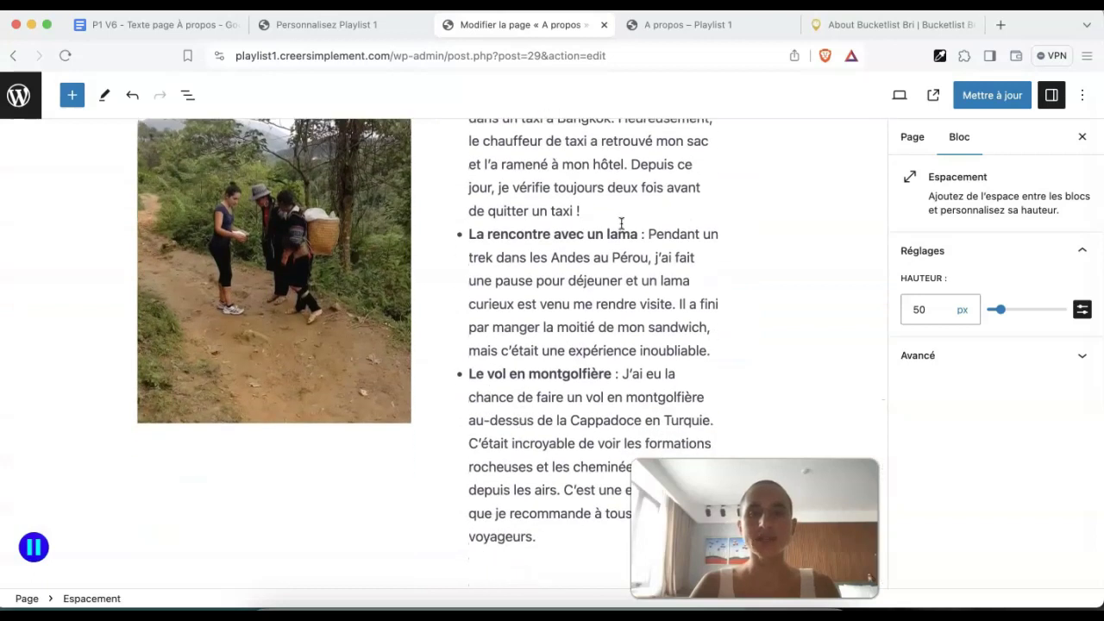
{"action": "left_click", "coordinate": [890, 29]}
{"action": "scroll", "coordinate": [675, 369], "scroll_direction": "up", "scroll_amount": 2}
{"action": "scroll", "coordinate": [675, 371], "scroll_direction": "down", "scroll_amount": 8}
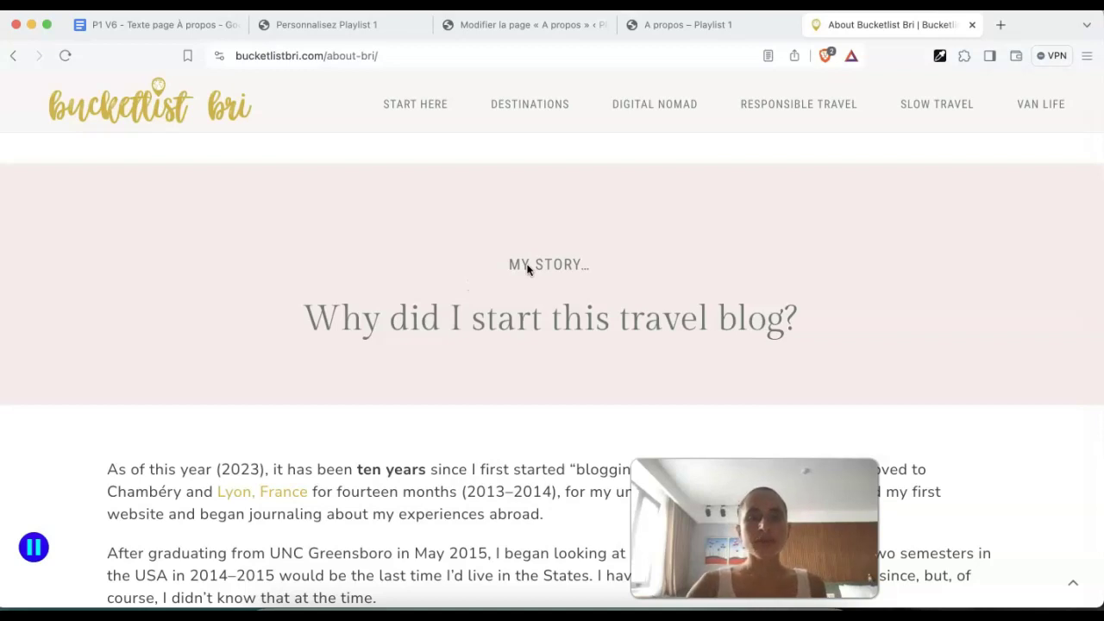
{"action": "scroll", "coordinate": [528, 269], "scroll_direction": "up", "scroll_amount": 3}
{"action": "scroll", "coordinate": [528, 270], "scroll_direction": "up", "scroll_amount": 8}
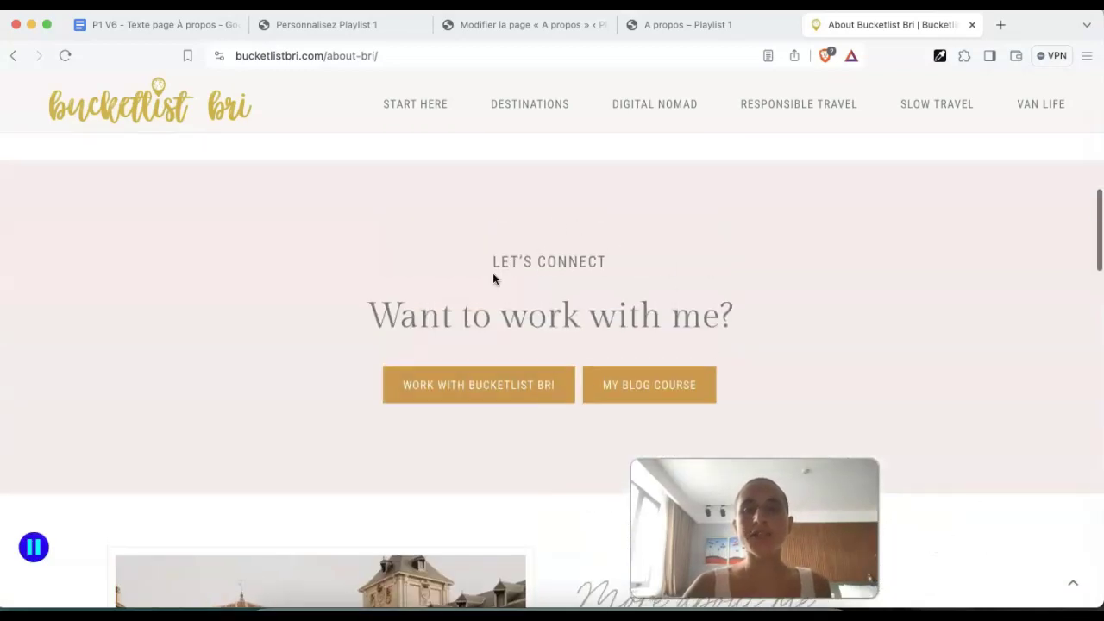
Return to the A propos page editor and start a new pattern from the whole "Vous souhaitez travailler avec moi ?" banner group
{"action": "left_click", "coordinate": [456, 29]}
{"action": "scroll", "coordinate": [565, 450], "scroll_direction": "up", "scroll_amount": 5}
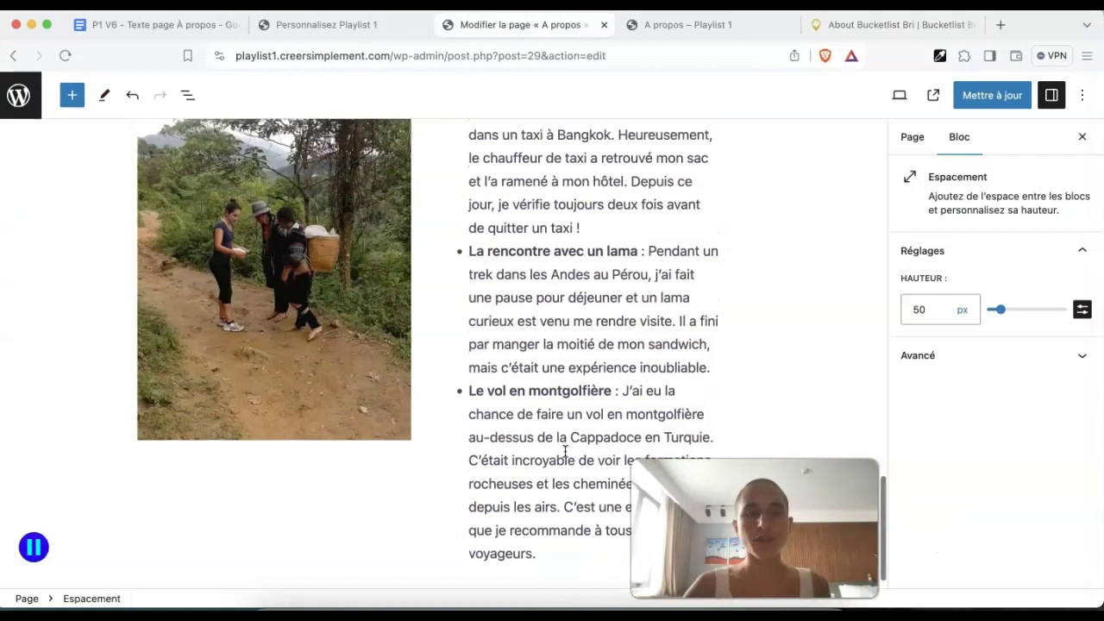
{"action": "scroll", "coordinate": [565, 450], "scroll_direction": "up", "scroll_amount": 5}
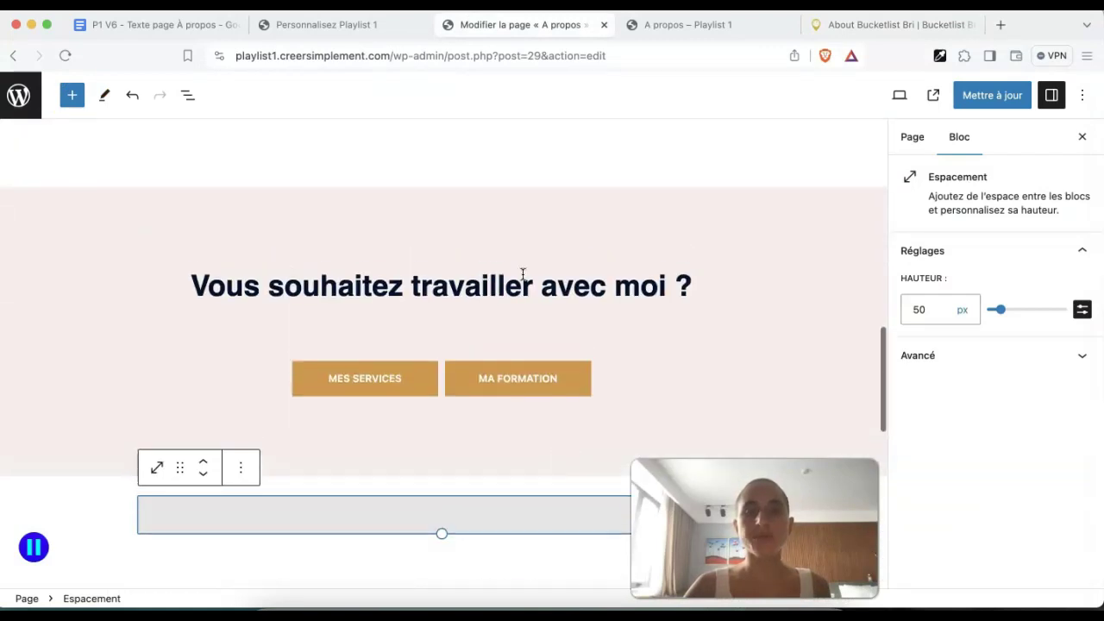
{"action": "left_click", "coordinate": [515, 258]}
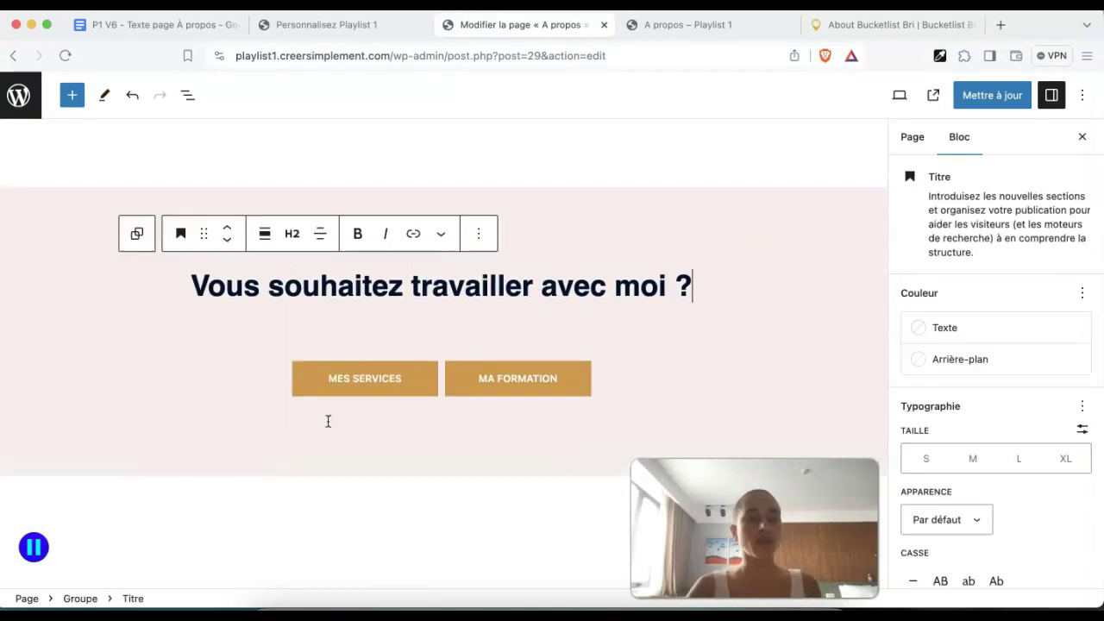
{"action": "left_click", "coordinate": [81, 598]}
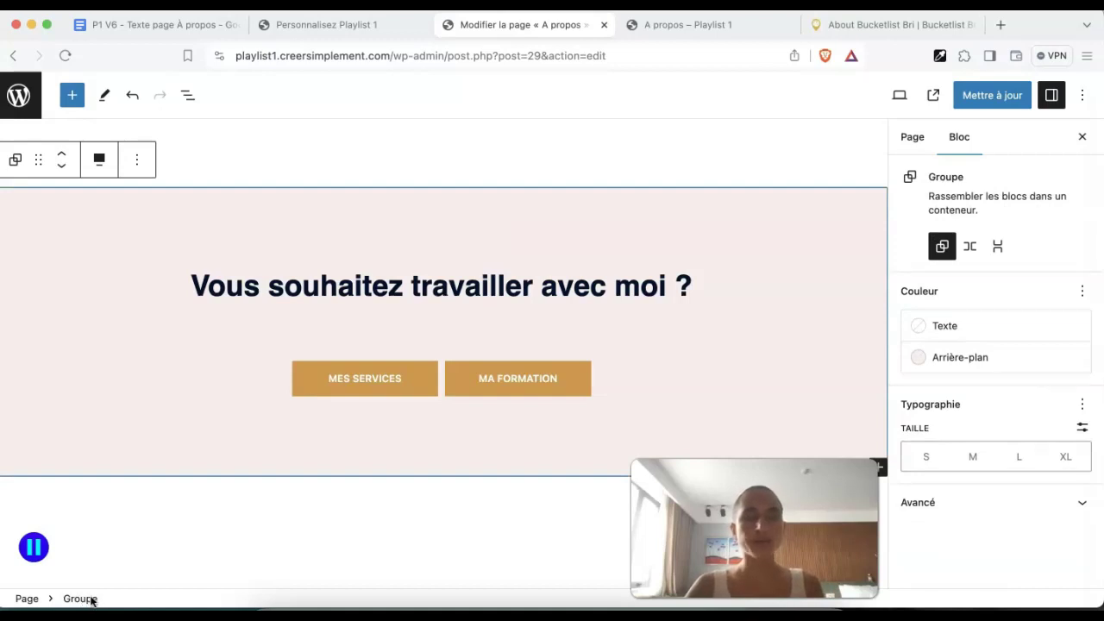
{"action": "left_click", "coordinate": [139, 163]}
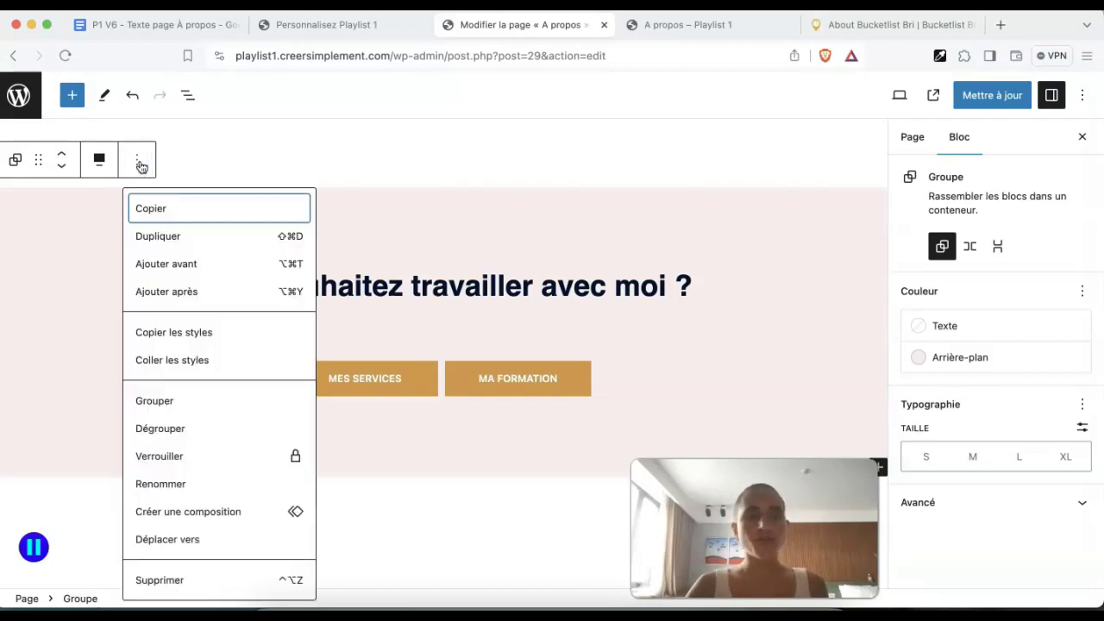
{"action": "left_click", "coordinate": [216, 514]}
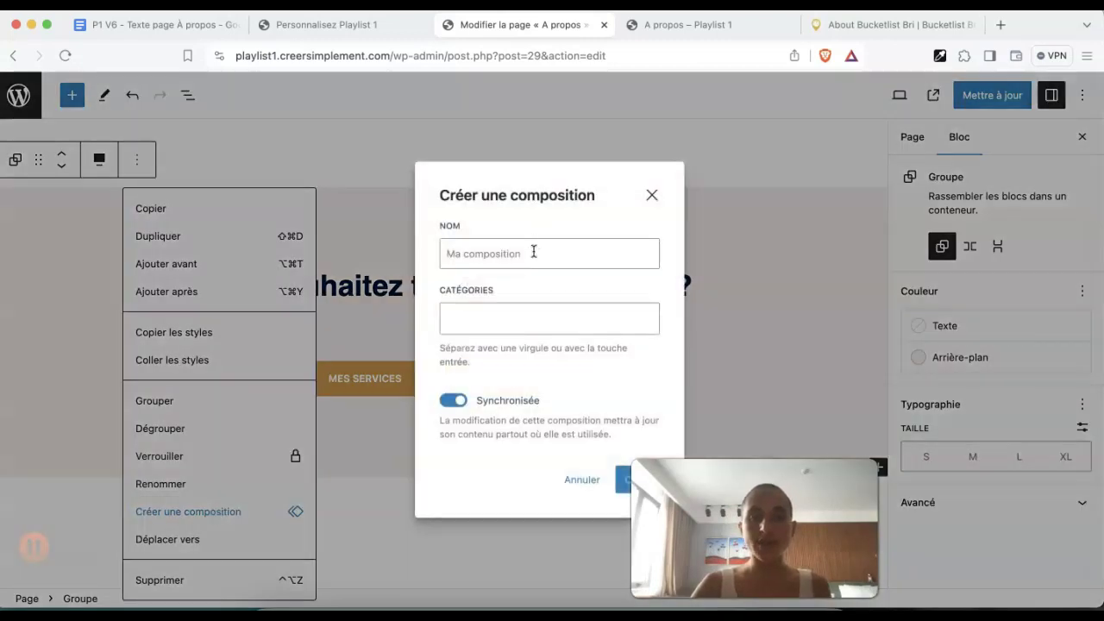
Name the pattern "Bannière CTA" and assign it to the category "Appel à action"
{"action": "left_click", "coordinate": [534, 252]}
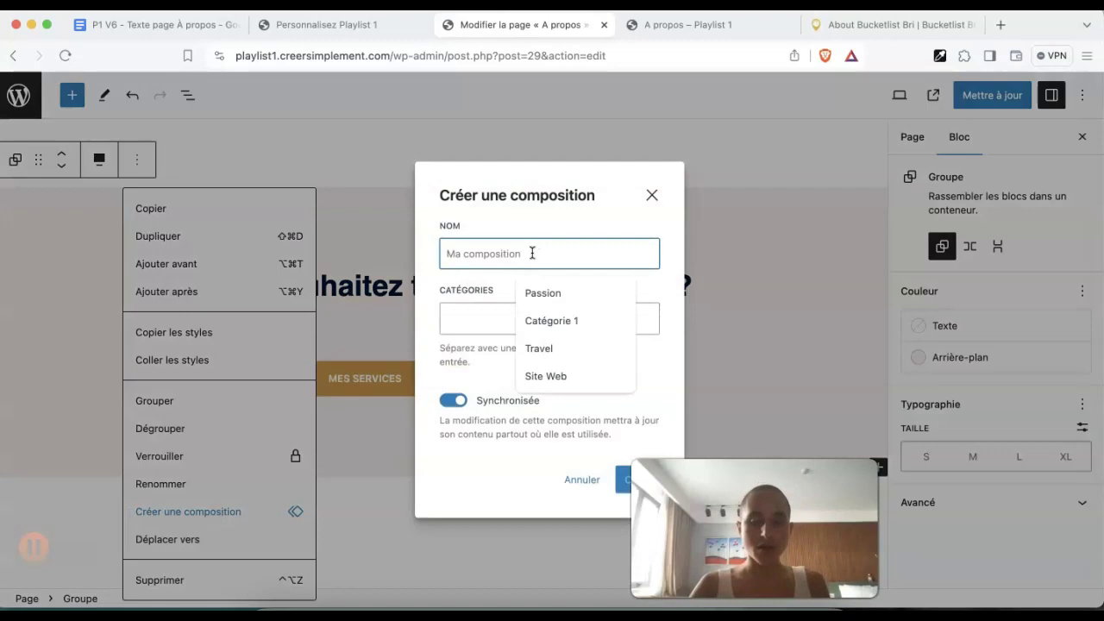
{"action": "type", "text": "Bannière CTA"}
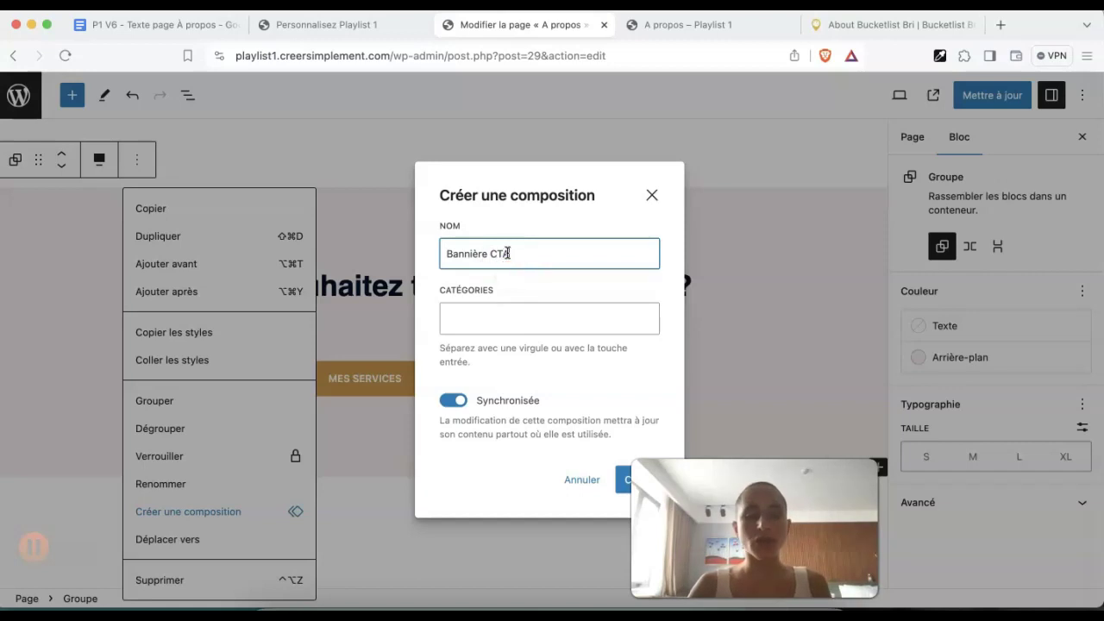
{"action": "left_click", "coordinate": [486, 317]}
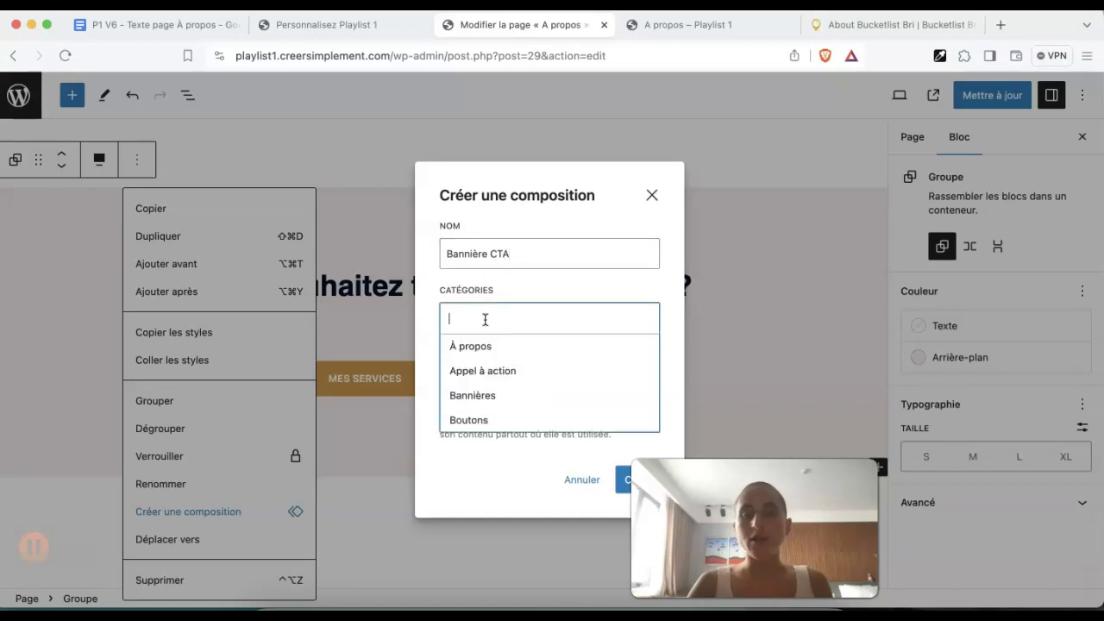
{"action": "left_click", "coordinate": [485, 370]}
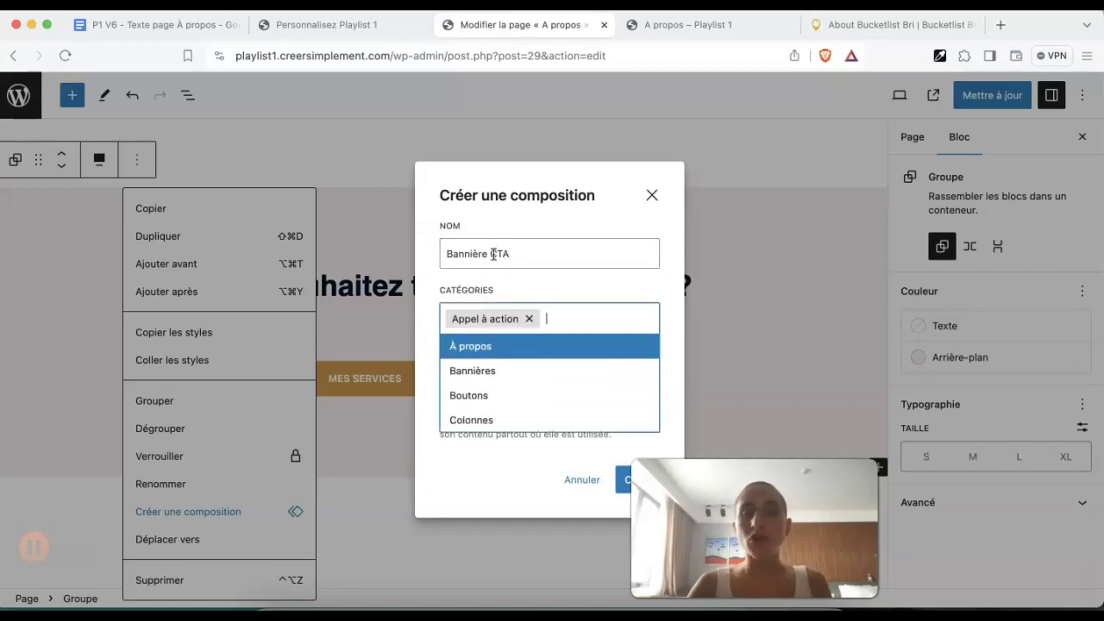
{"action": "left_click", "coordinate": [533, 280]}
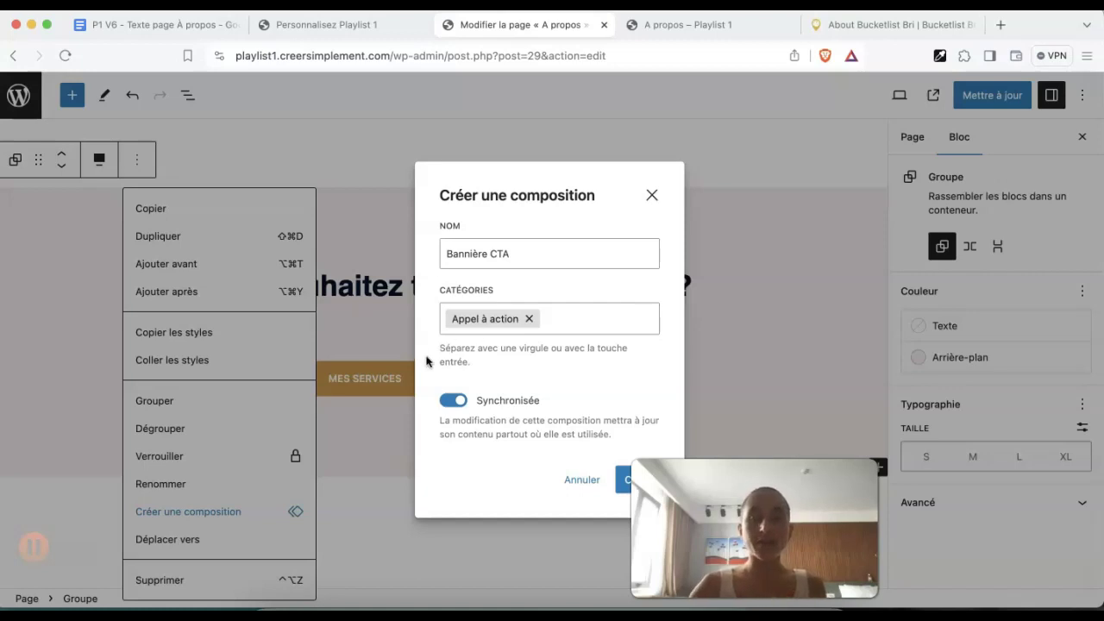
Look at the call-to-action banner in the A propos preview and at the theme customizer, and come back to the page editor
{"action": "left_click", "coordinate": [701, 24]}
{"action": "scroll", "coordinate": [702, 164], "scroll_direction": "down", "scroll_amount": 3}
{"action": "scroll", "coordinate": [701, 233], "scroll_direction": "up", "scroll_amount": 7}
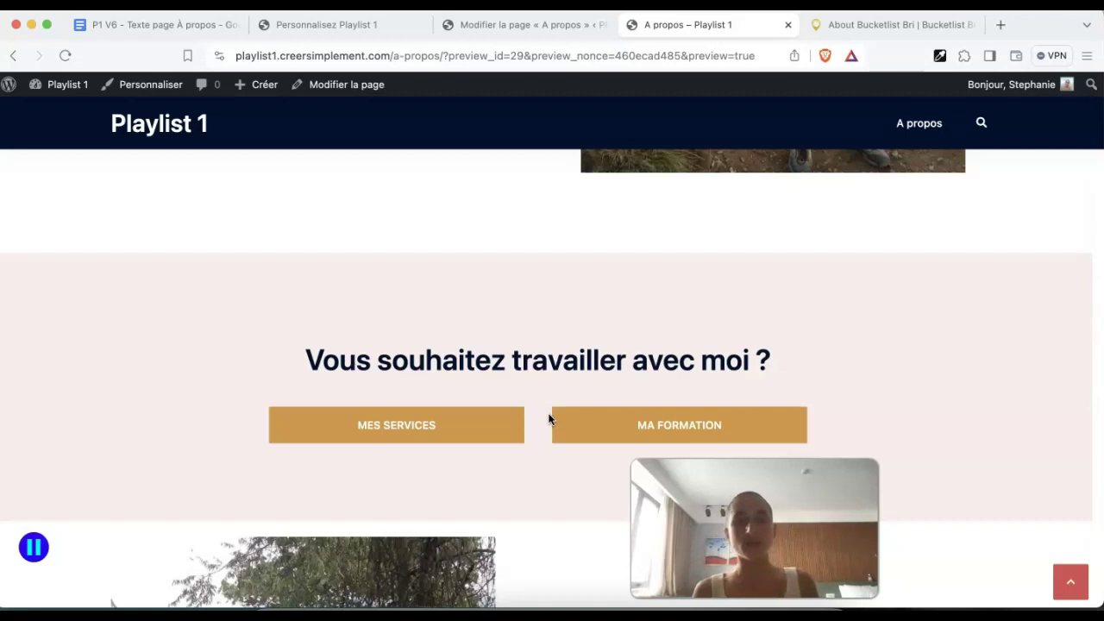
{"action": "left_click", "coordinate": [342, 33]}
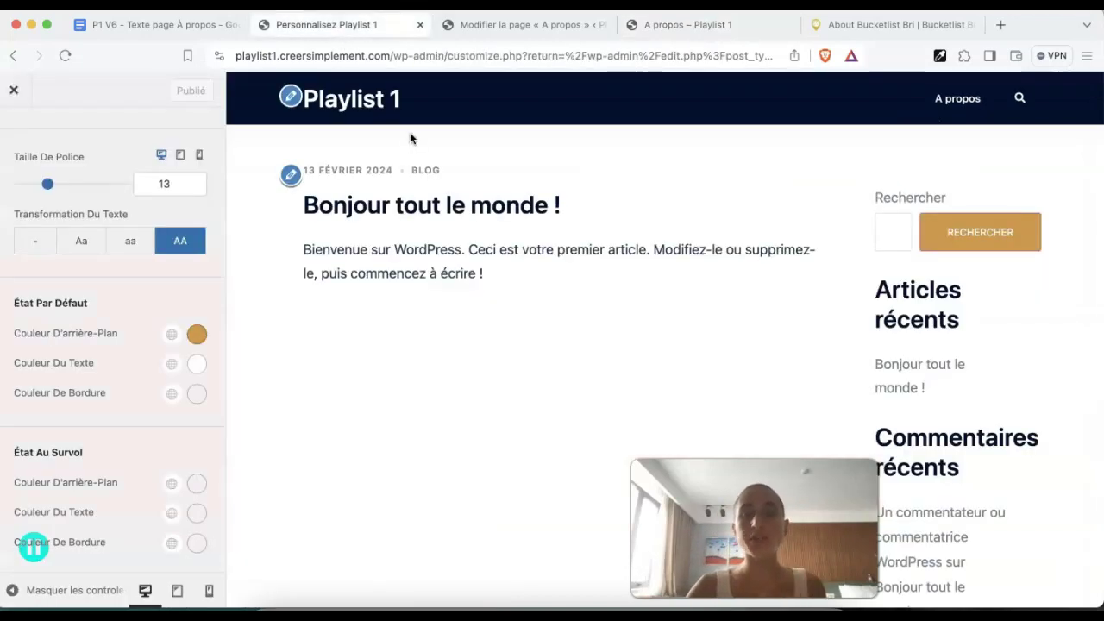
{"action": "left_click", "coordinate": [517, 26]}
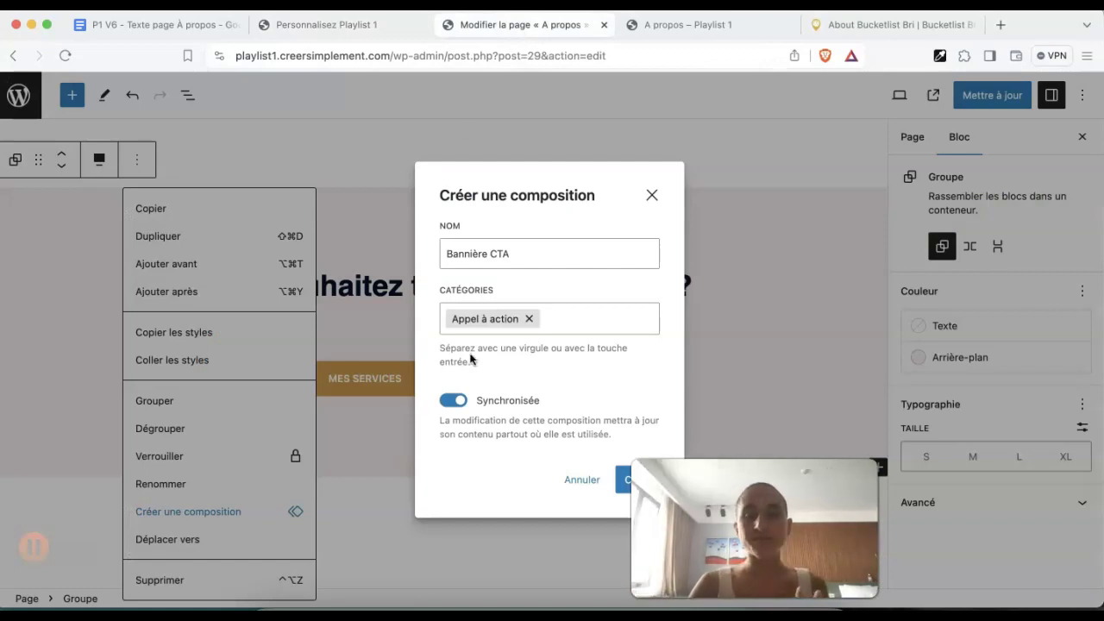
Turn off synchronisation for the "Bannière CTA" pattern and create it
{"action": "left_click", "coordinate": [450, 402]}
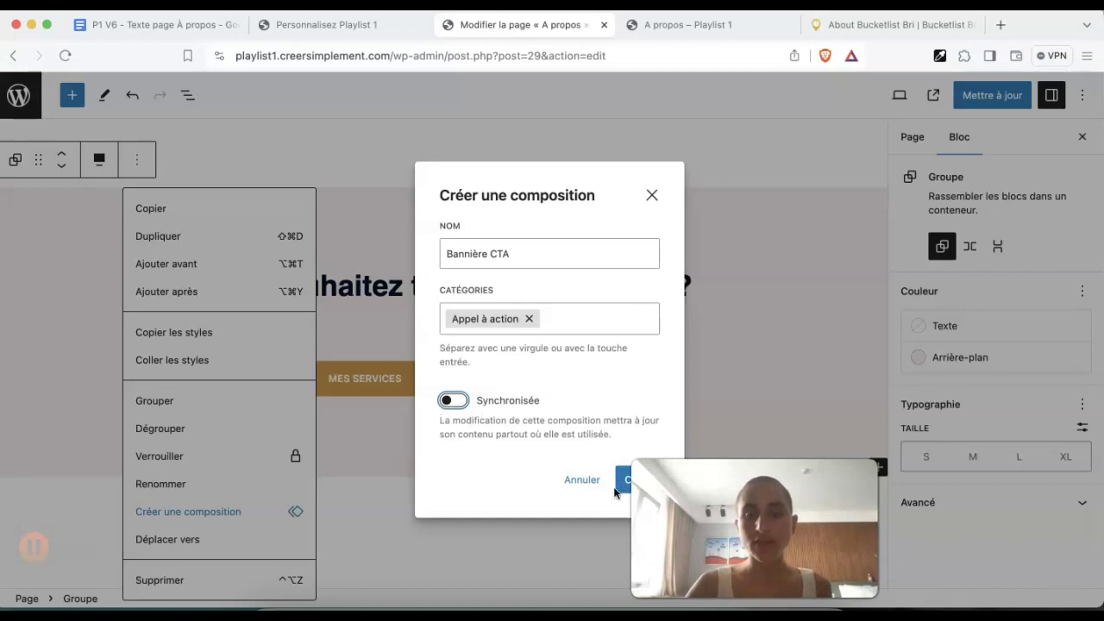
{"action": "left_click", "coordinate": [618, 488]}
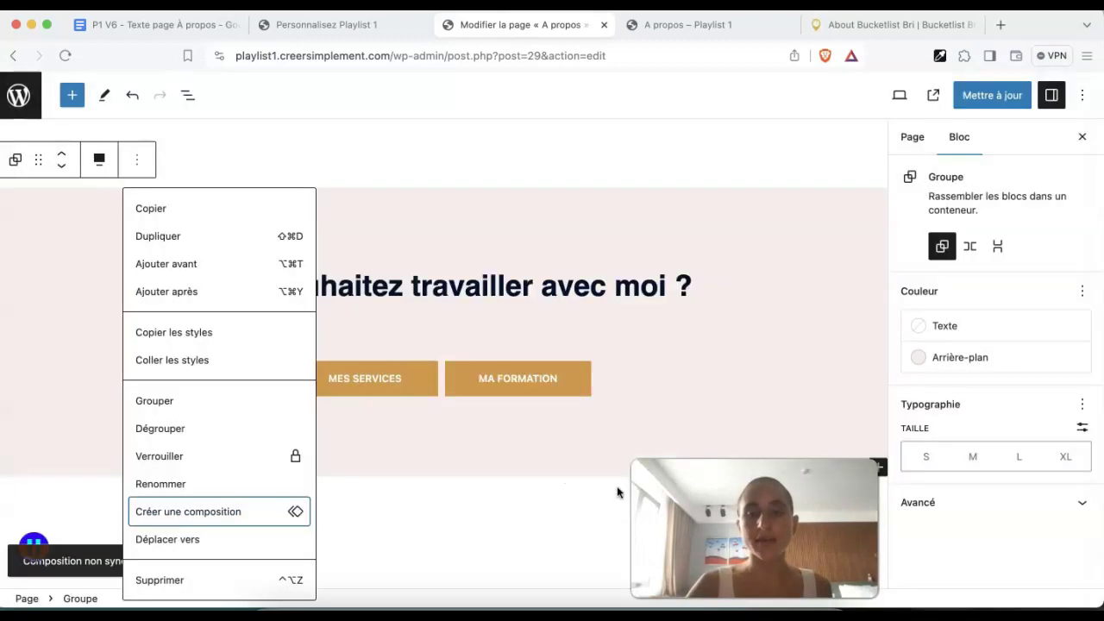
{"action": "left_click", "coordinate": [577, 500]}
{"action": "left_click", "coordinate": [578, 500]}
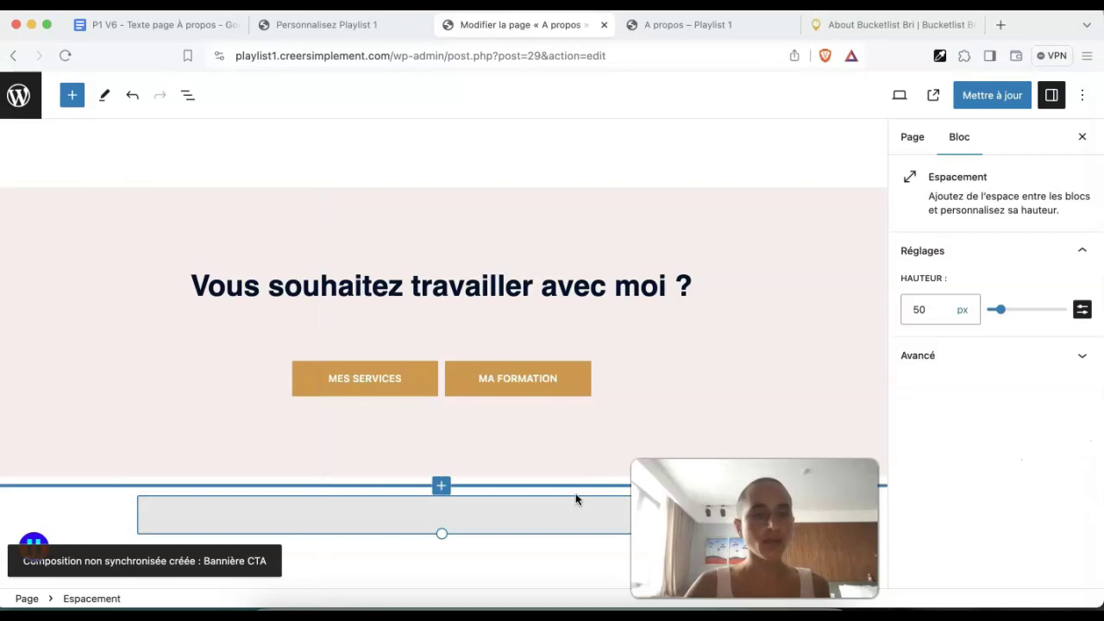
Insert the "Bannière CTA" pattern at the end of the page, below the anecdotes section
{"action": "scroll", "coordinate": [577, 499], "scroll_direction": "down", "scroll_amount": 5}
{"action": "scroll", "coordinate": [577, 498], "scroll_direction": "down", "scroll_amount": 5}
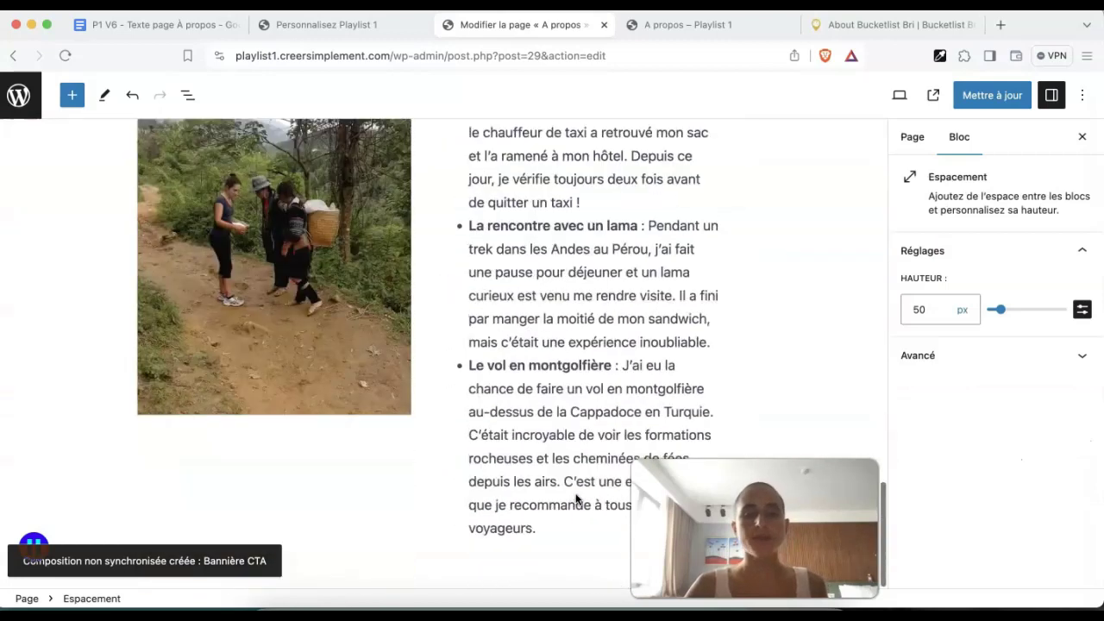
{"action": "left_click", "coordinate": [496, 580]}
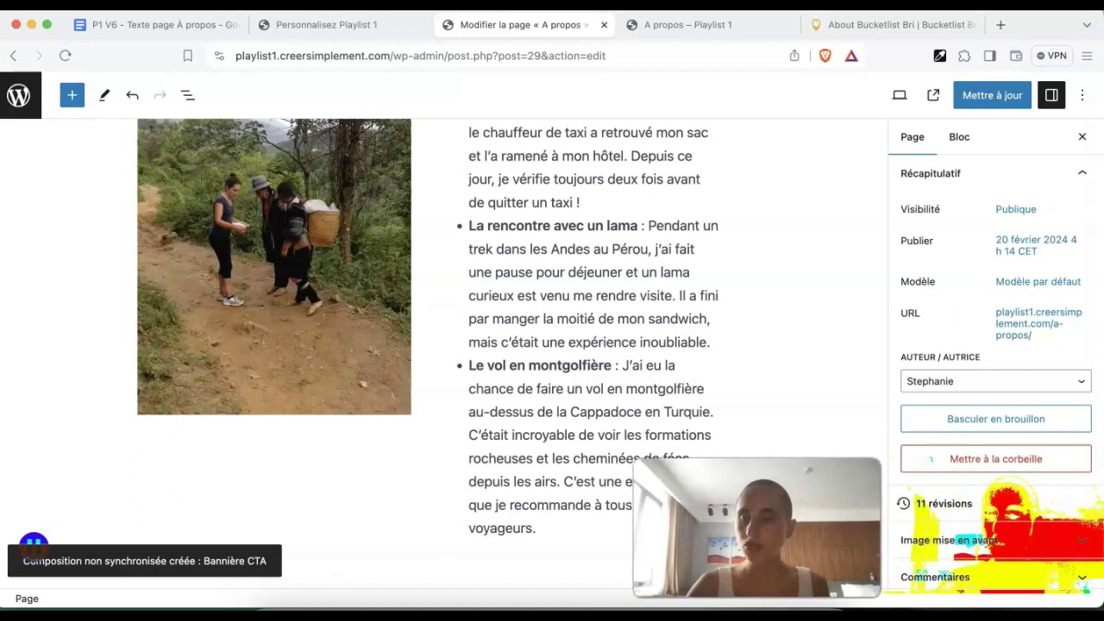
{"action": "scroll", "coordinate": [683, 549], "scroll_direction": "down", "scroll_amount": 1}
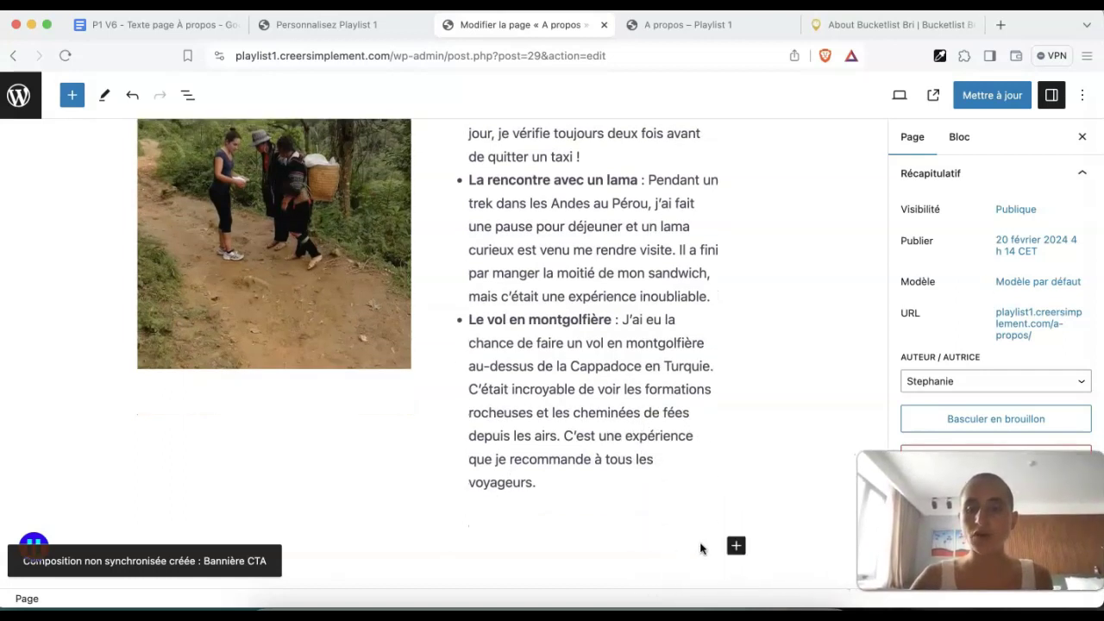
{"action": "left_click", "coordinate": [736, 545]}
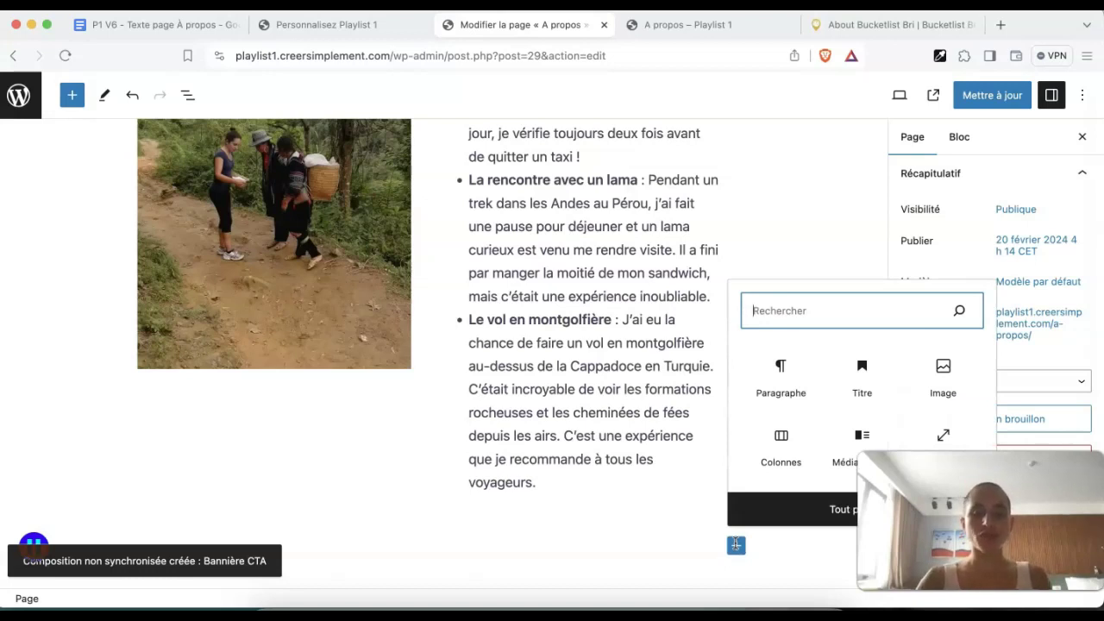
{"action": "type", "text": "ba"}
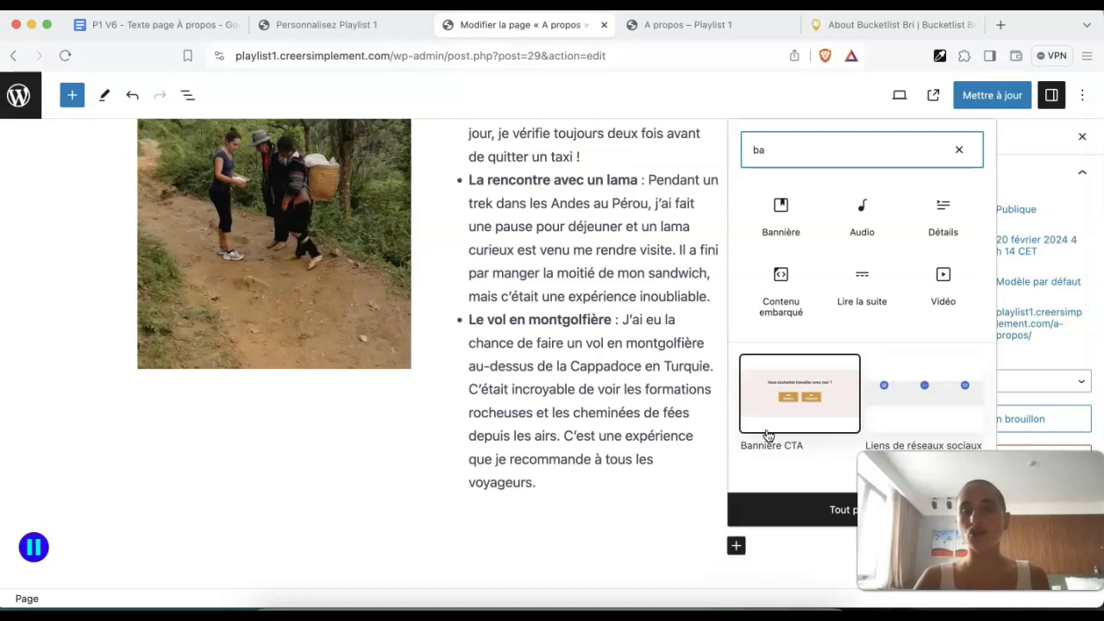
{"action": "left_click", "coordinate": [770, 404]}
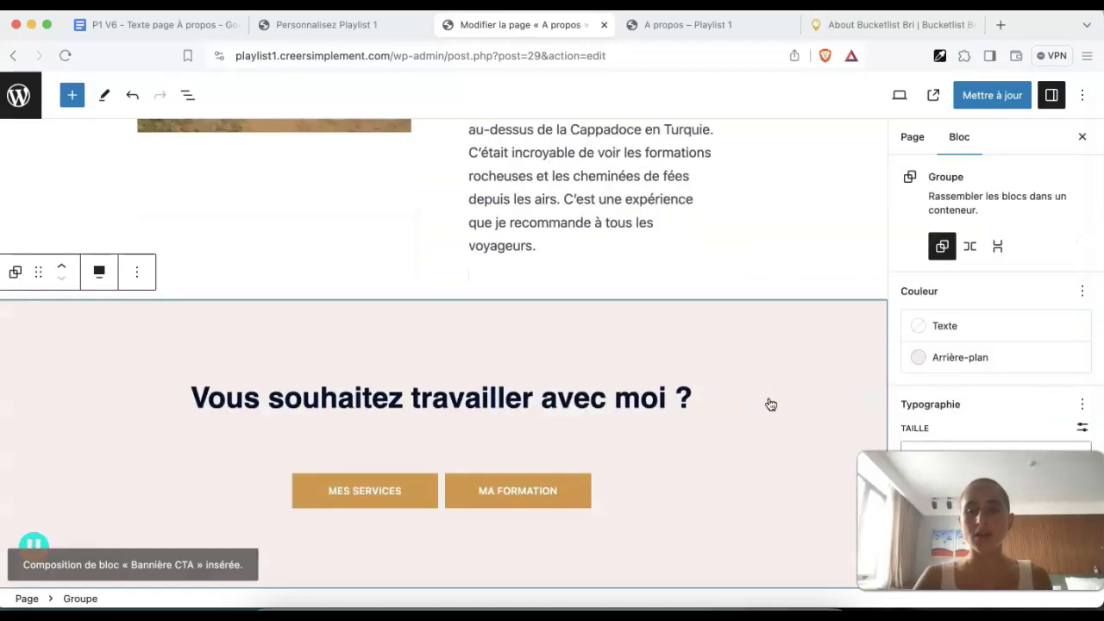
{"action": "scroll", "coordinate": [771, 404], "scroll_direction": "down", "scroll_amount": 1}
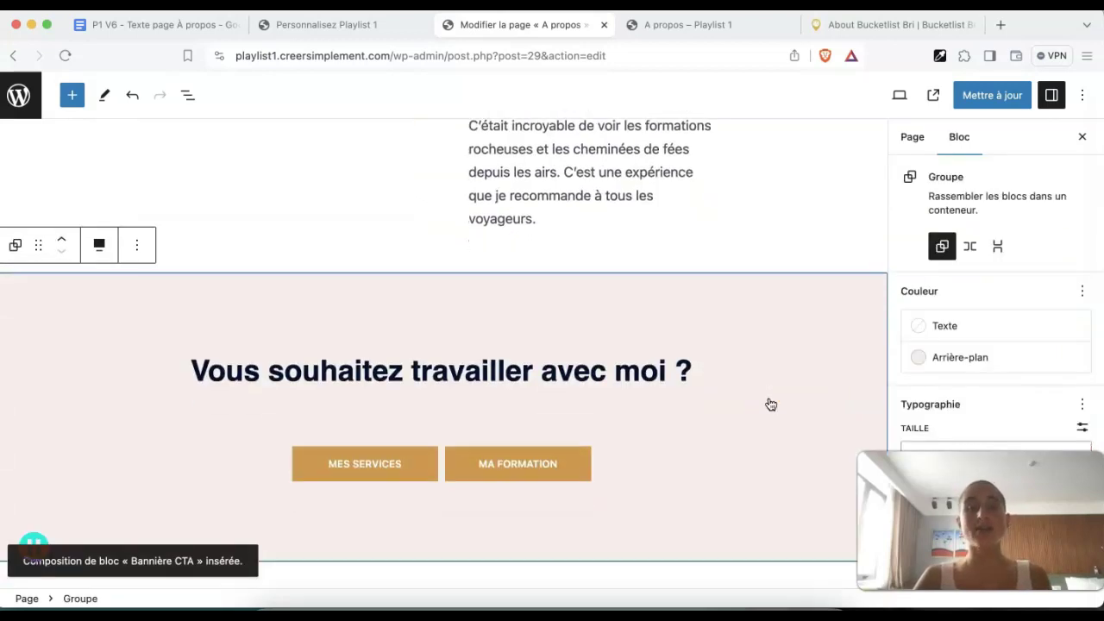
Delete the columns block holding the "Mes services" and "Ma formation" buttons from the newly inserted banner
{"action": "left_click", "coordinate": [550, 445]}
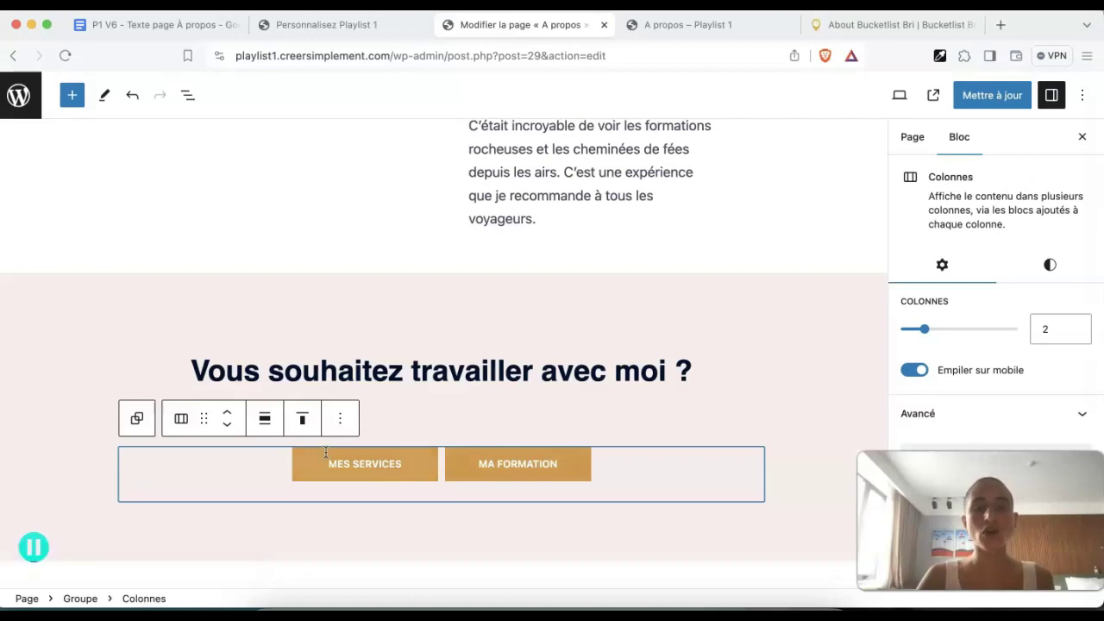
{"action": "left_click", "coordinate": [341, 422]}
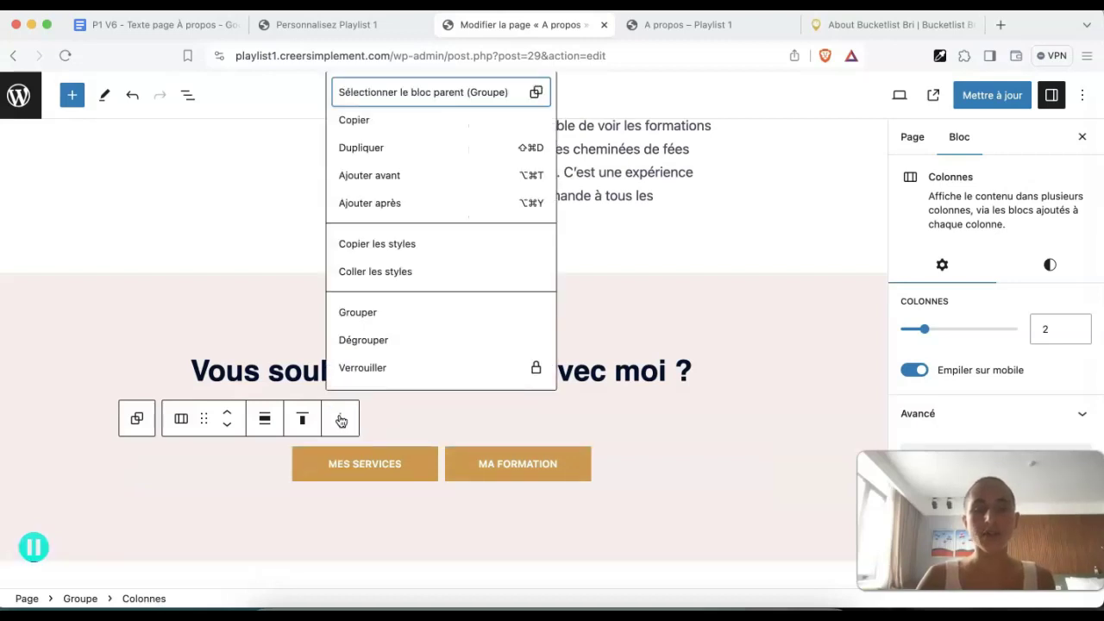
{"action": "scroll", "coordinate": [406, 313], "scroll_direction": "down", "scroll_amount": 1}
{"action": "scroll", "coordinate": [406, 313], "scroll_direction": "down", "scroll_amount": 1}
{"action": "left_click", "coordinate": [383, 367]}
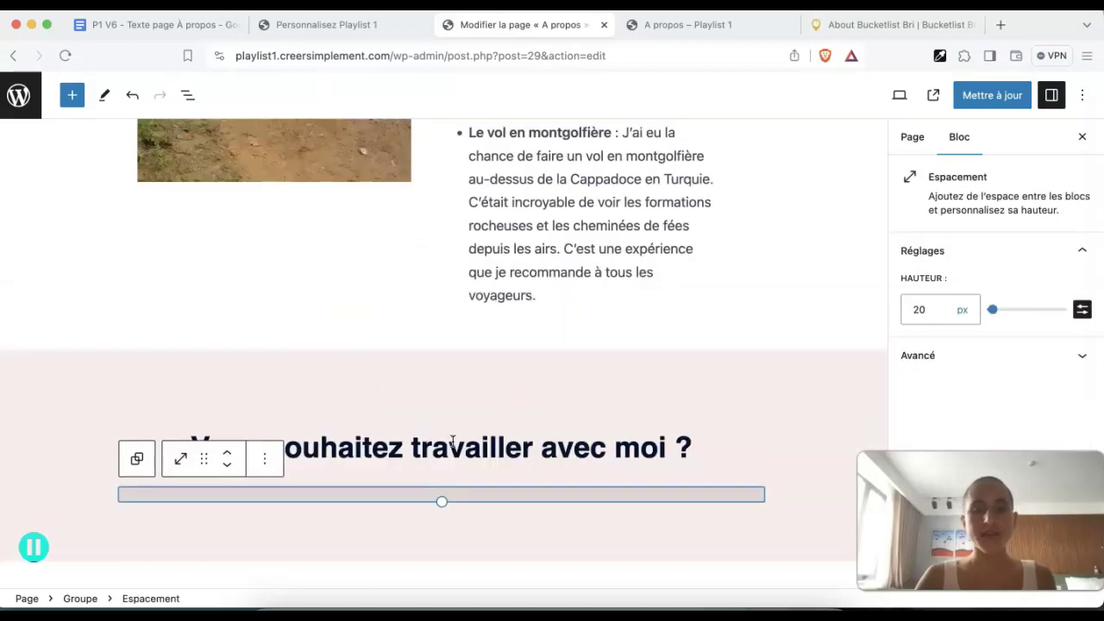
Replace the new banner's heading with "Comment j'ai commencé à voyager…" copied from Section 4 of the Google Docs text, matching the existing style
{"action": "left_click", "coordinate": [214, 26]}
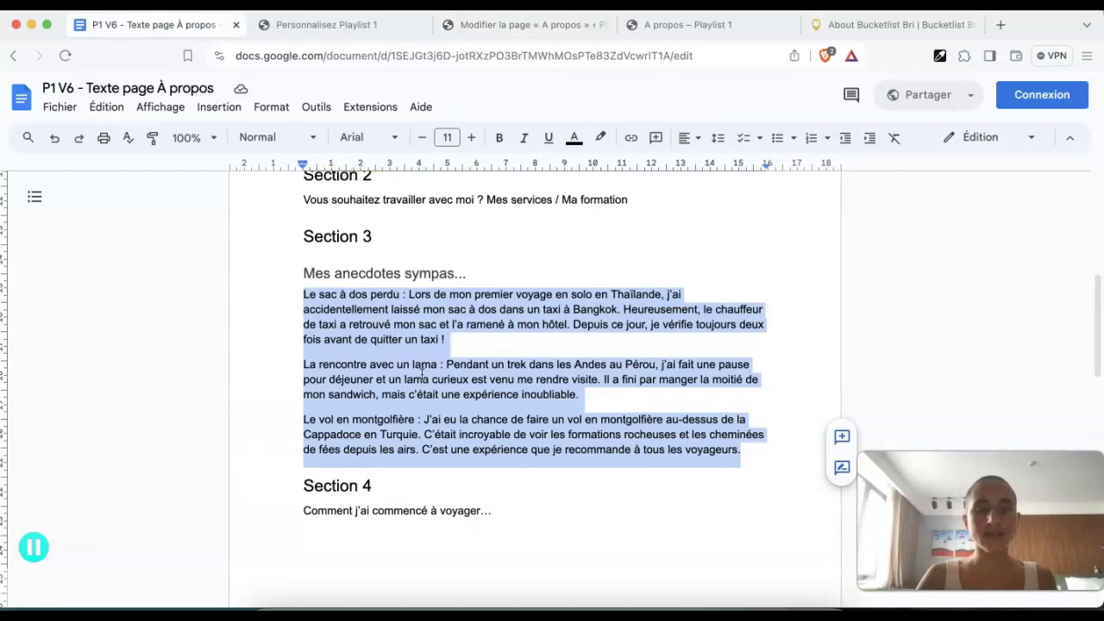
{"action": "left_click_drag", "start_coordinate": [508, 509], "coordinate": [296, 510]}
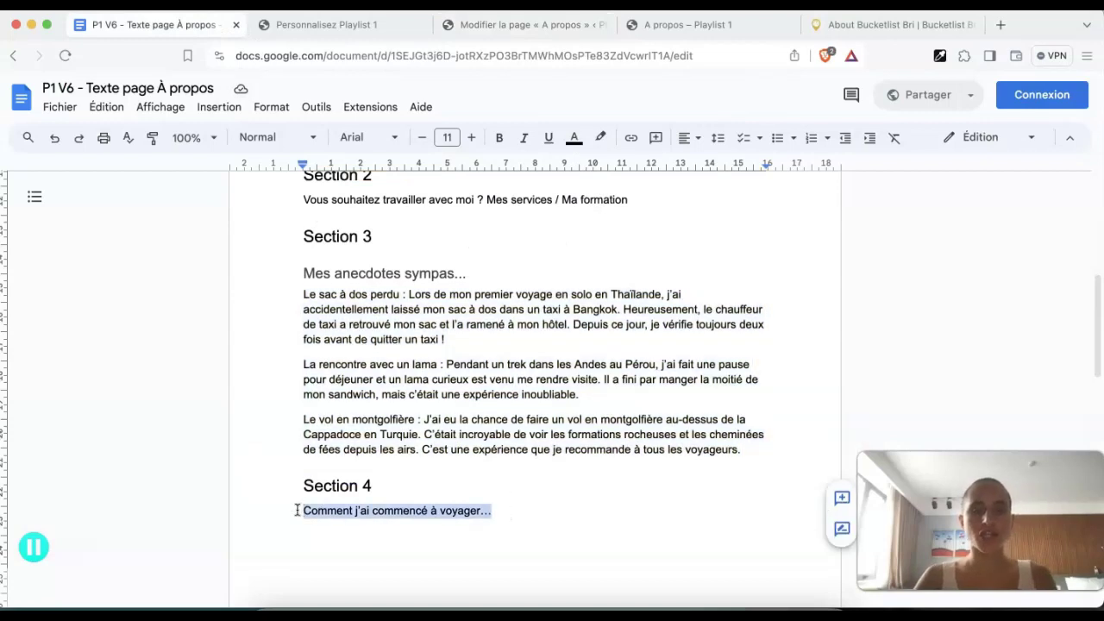
{"action": "left_click", "coordinate": [514, 24]}
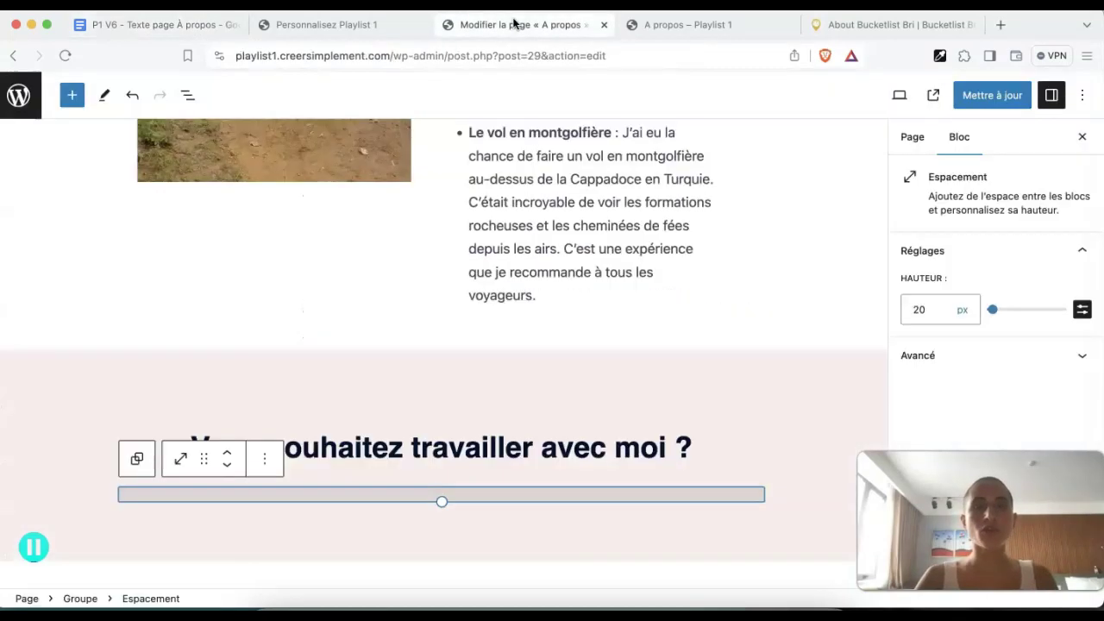
{"action": "triple_click", "coordinate": [479, 450]}
{"action": "left_click", "coordinate": [143, 5]}
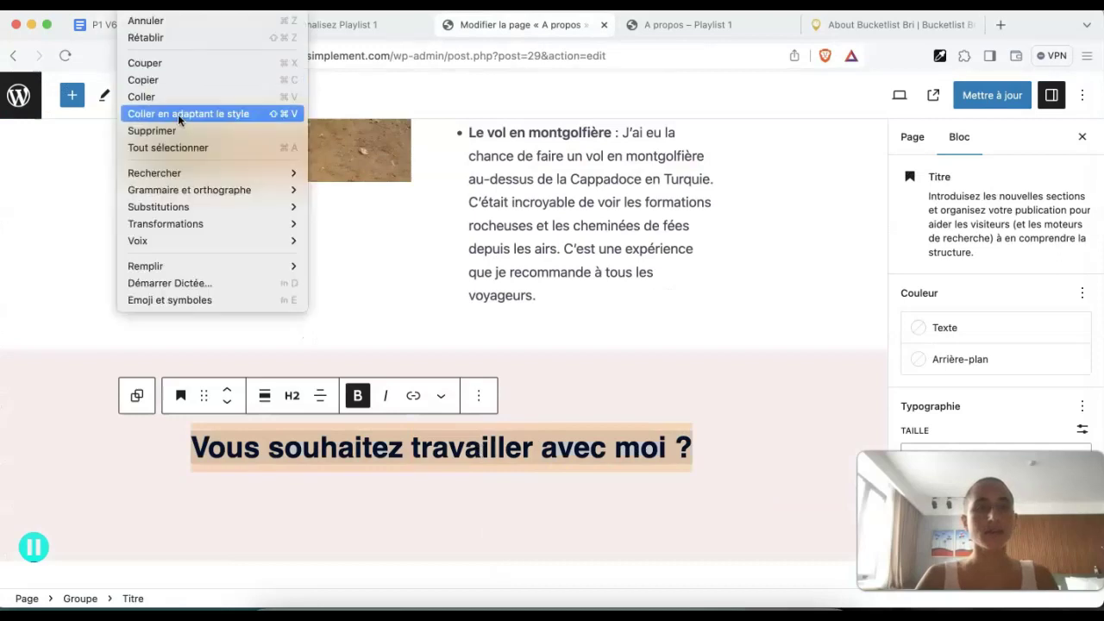
{"action": "left_click", "coordinate": [180, 115]}
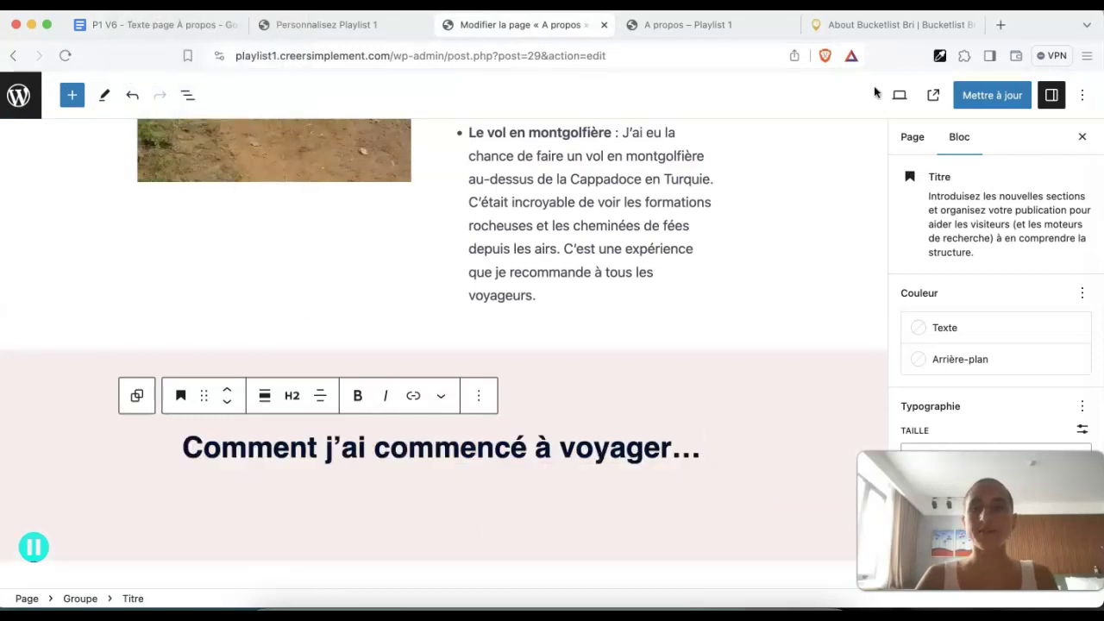
Delete the 20 px spacer below the "Comment j'ai commencé à voyager…" heading
{"action": "left_click", "coordinate": [569, 488]}
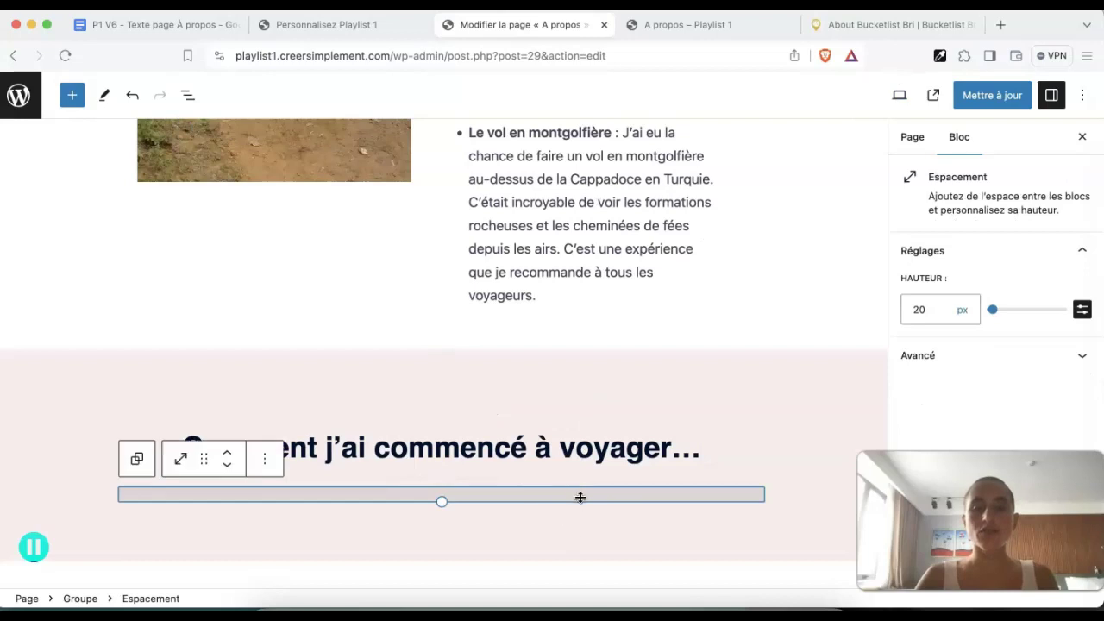
{"action": "left_click", "coordinate": [264, 467]}
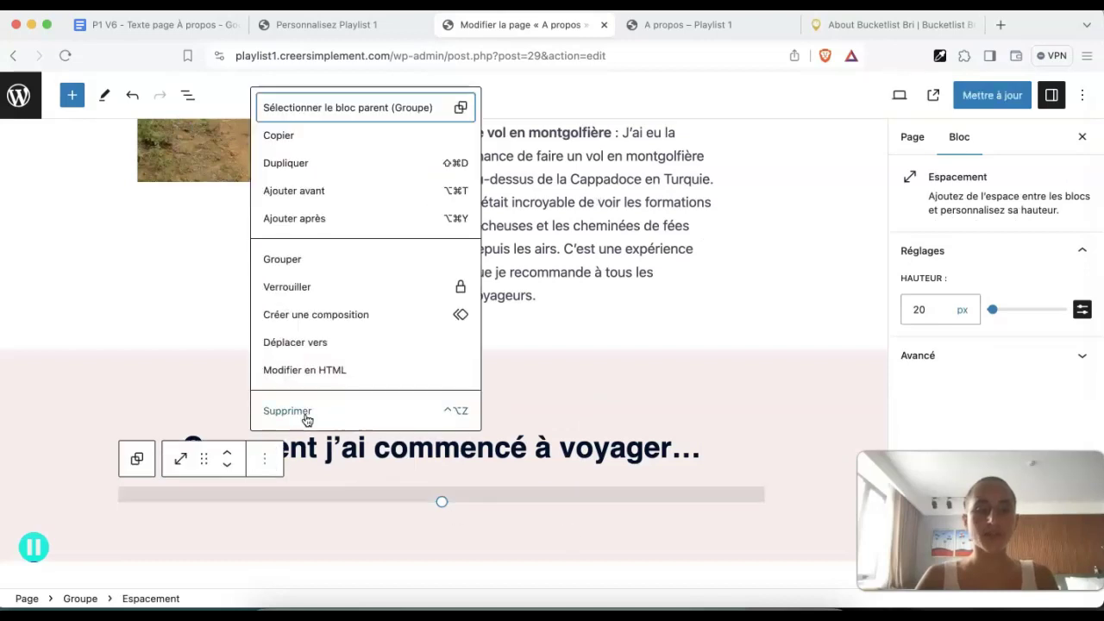
{"action": "left_click", "coordinate": [305, 416]}
Preview the A propos page in a new tab and check the "Comment j'ai commencé à voyager…" banner at the end of the page
{"action": "left_click", "coordinate": [900, 95]}
{"action": "left_click", "coordinate": [802, 230]}
{"action": "scroll", "coordinate": [805, 244], "scroll_direction": "down", "scroll_amount": 20}
{"action": "scroll", "coordinate": [805, 244], "scroll_direction": "down", "scroll_amount": 5}
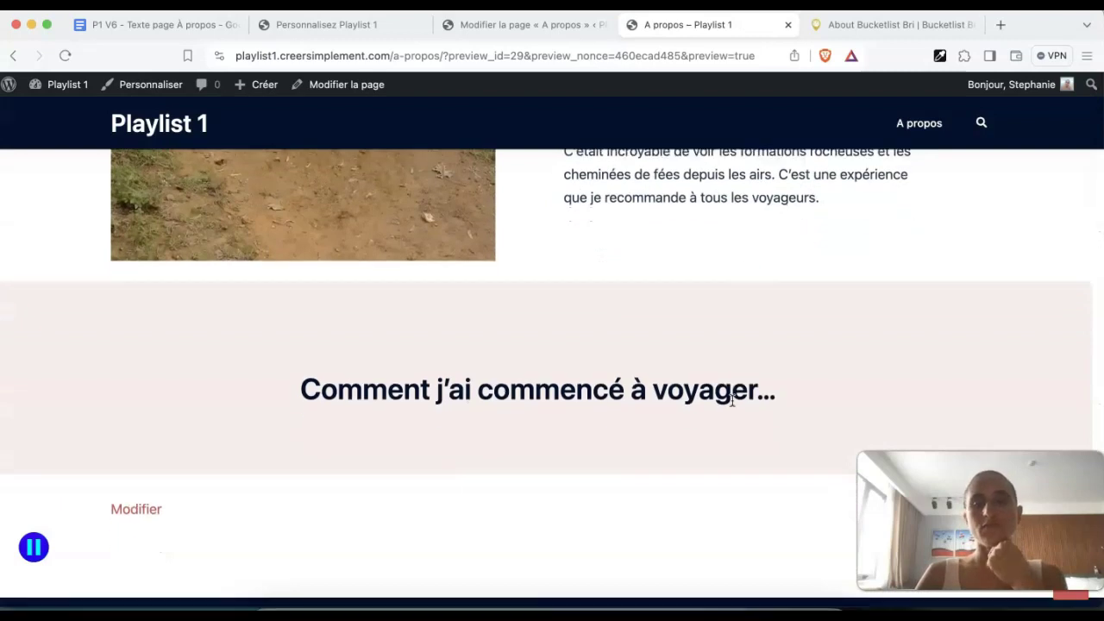
After comparing with the reference blog, duplicate the 50 px spacer above "Mes anecdotes sympas…" and move the copy between that section and the "Comment j'ai commencé à voyager…" banner
{"action": "left_click", "coordinate": [902, 24]}
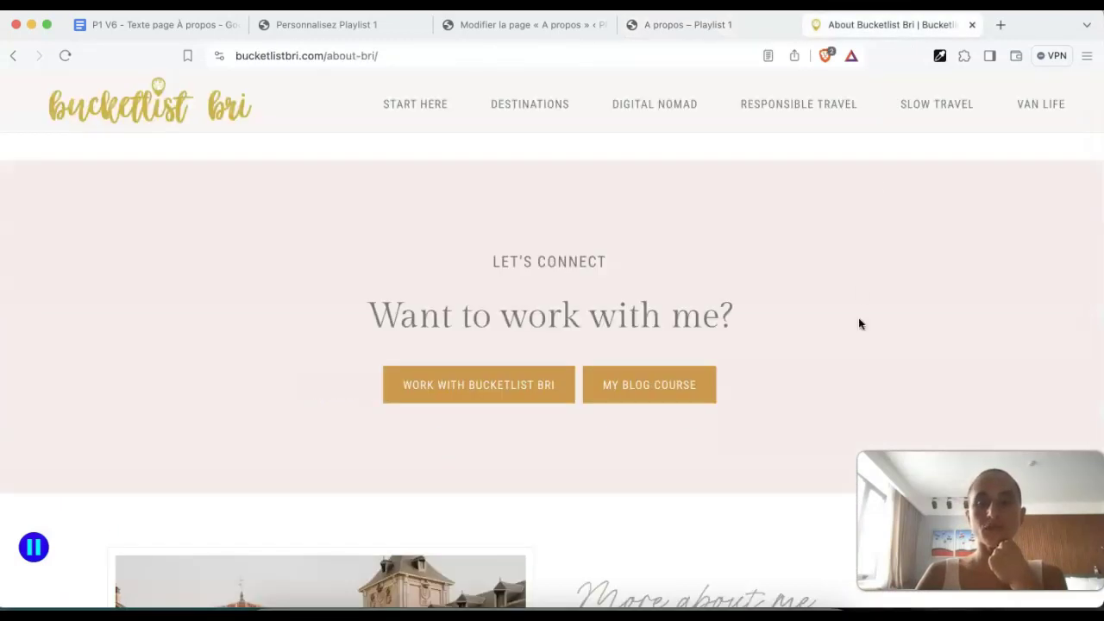
{"action": "scroll", "coordinate": [858, 318], "scroll_direction": "down", "scroll_amount": 10}
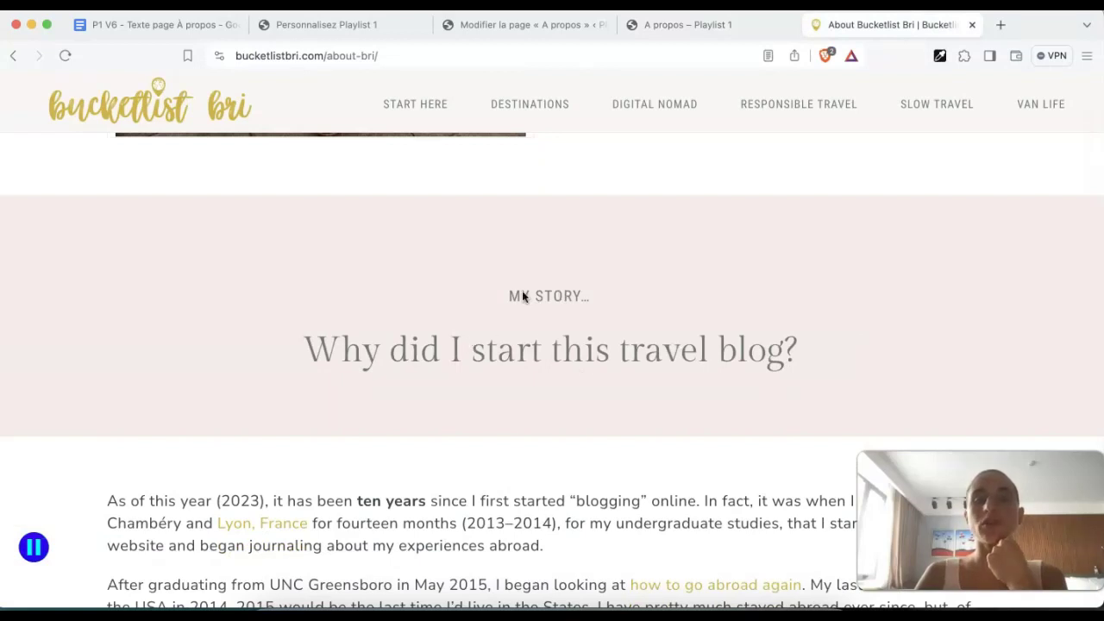
{"action": "left_click", "coordinate": [700, 26]}
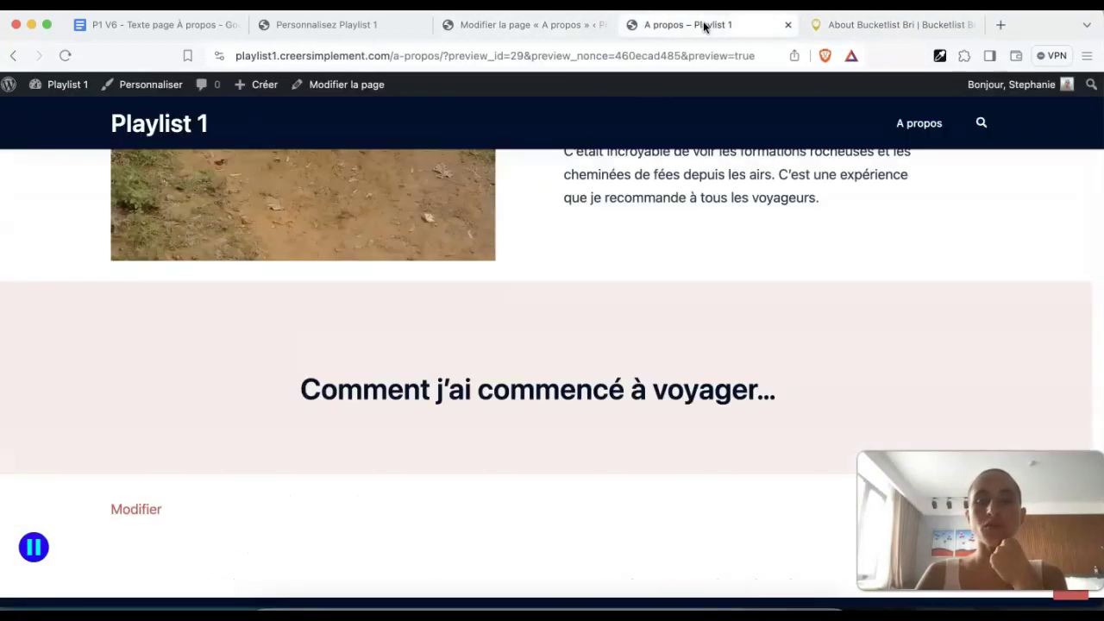
{"action": "scroll", "coordinate": [730, 243], "scroll_direction": "up", "scroll_amount": 1}
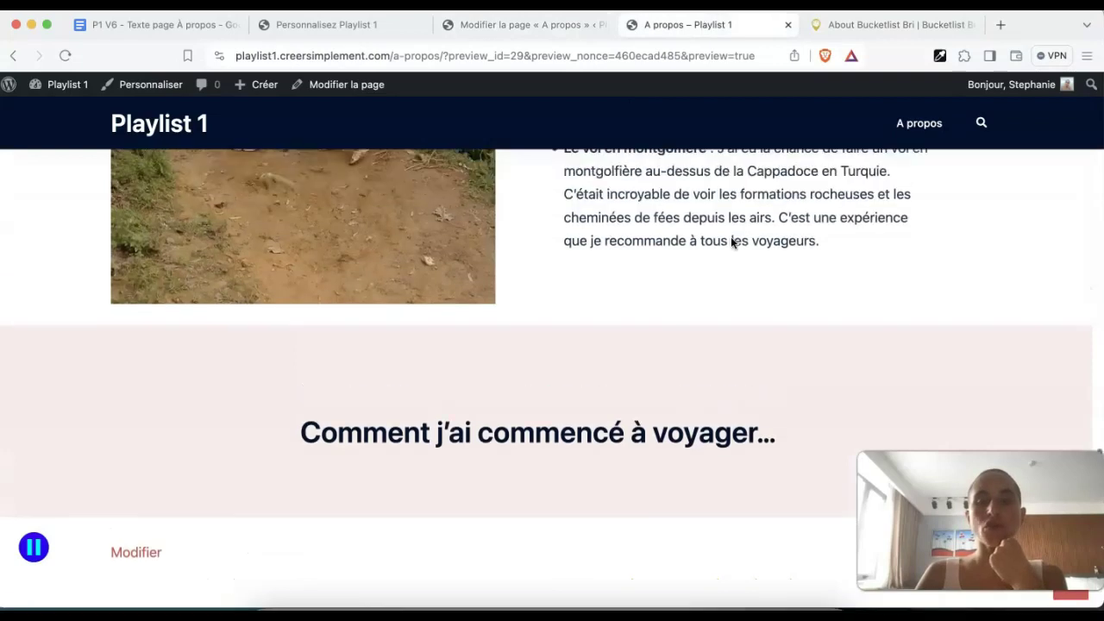
{"action": "key", "text": "ctrl+shift+Tab"}
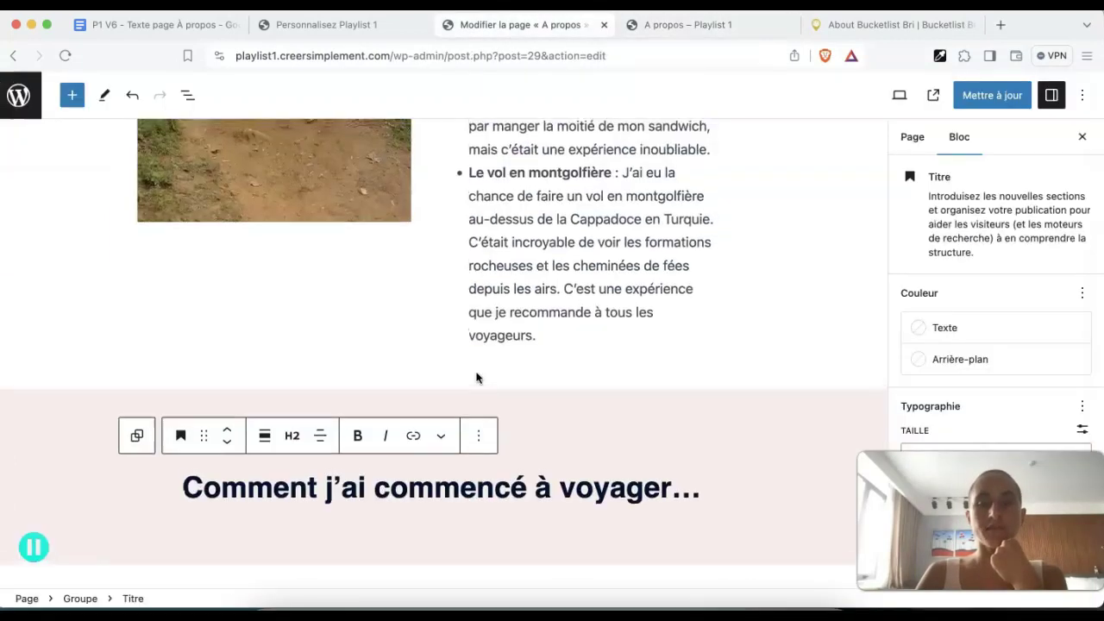
{"action": "scroll", "coordinate": [475, 374], "scroll_direction": "up", "scroll_amount": 8}
{"action": "left_click", "coordinate": [450, 252]}
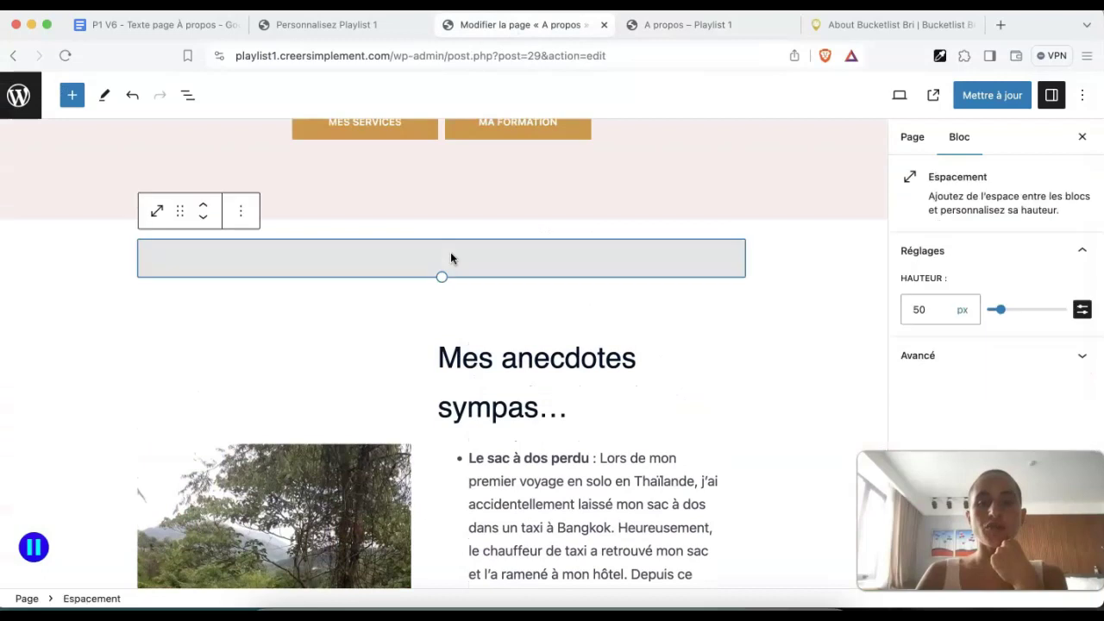
{"action": "left_click", "coordinate": [247, 221]}
{"action": "left_click", "coordinate": [264, 288]}
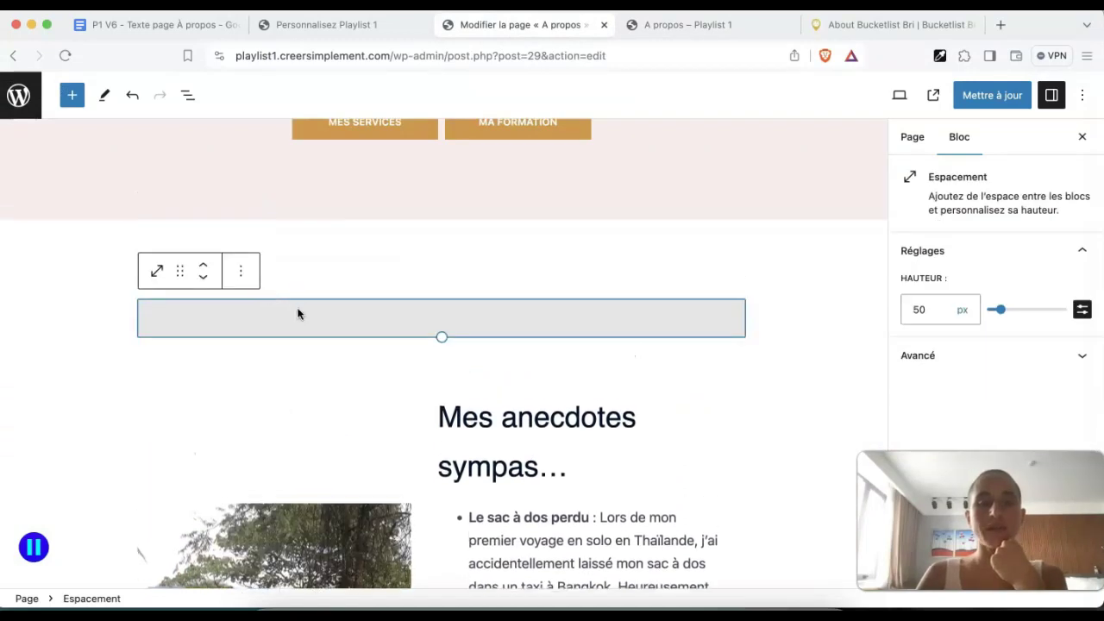
{"action": "left_click", "coordinate": [203, 283]}
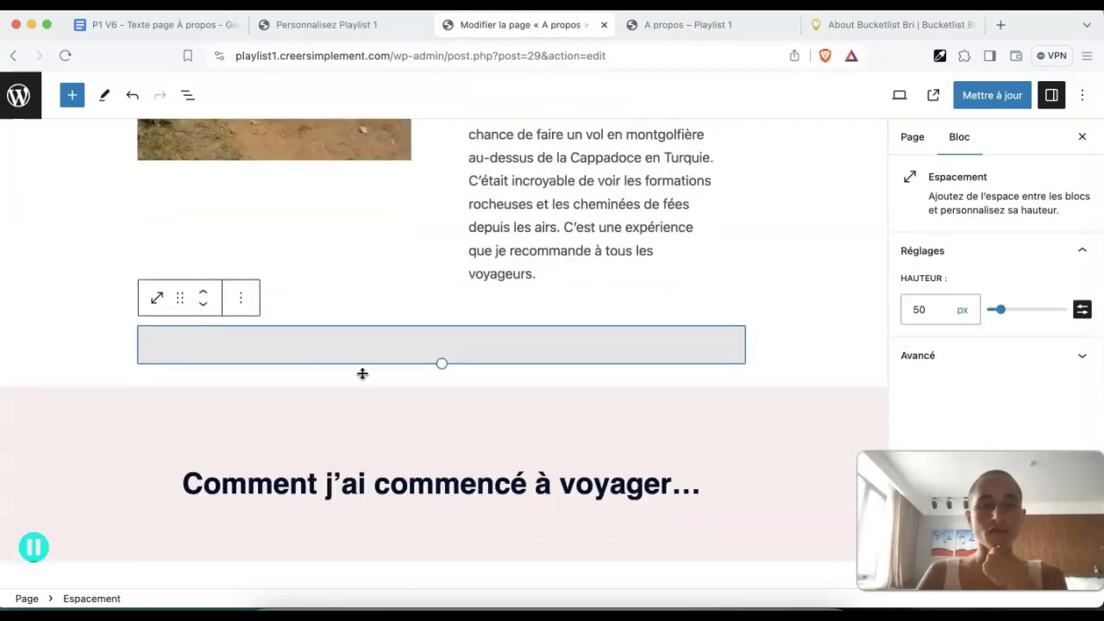
Compare the A propos preview with the reference blog and examine how its story text is laid out below the banner
{"action": "mouse_move", "coordinate": [362, 373]}
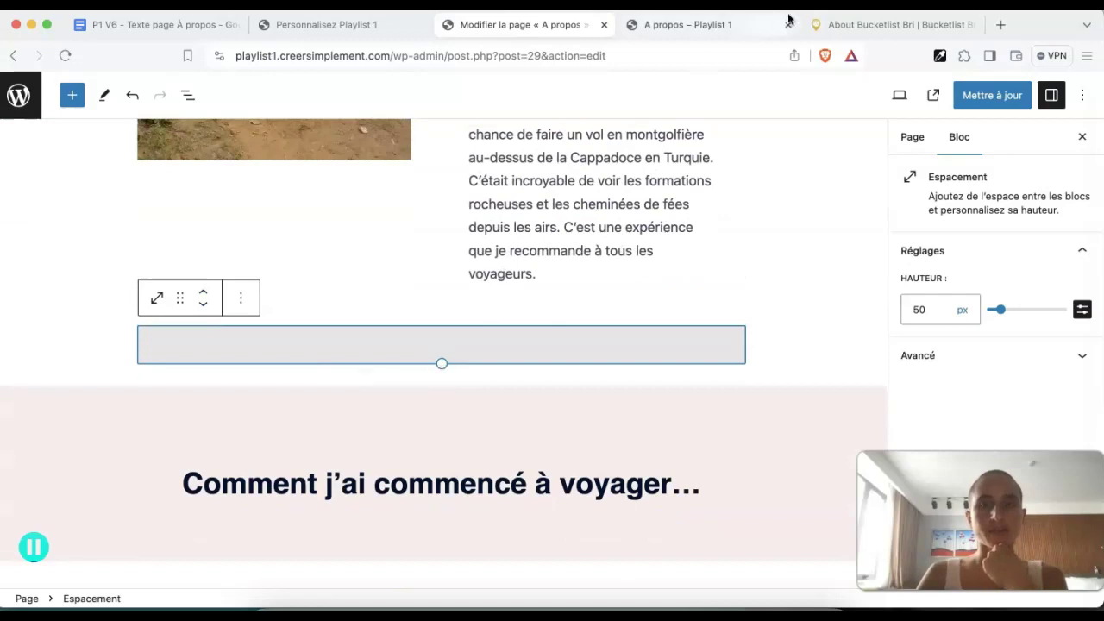
{"action": "left_click", "coordinate": [715, 35]}
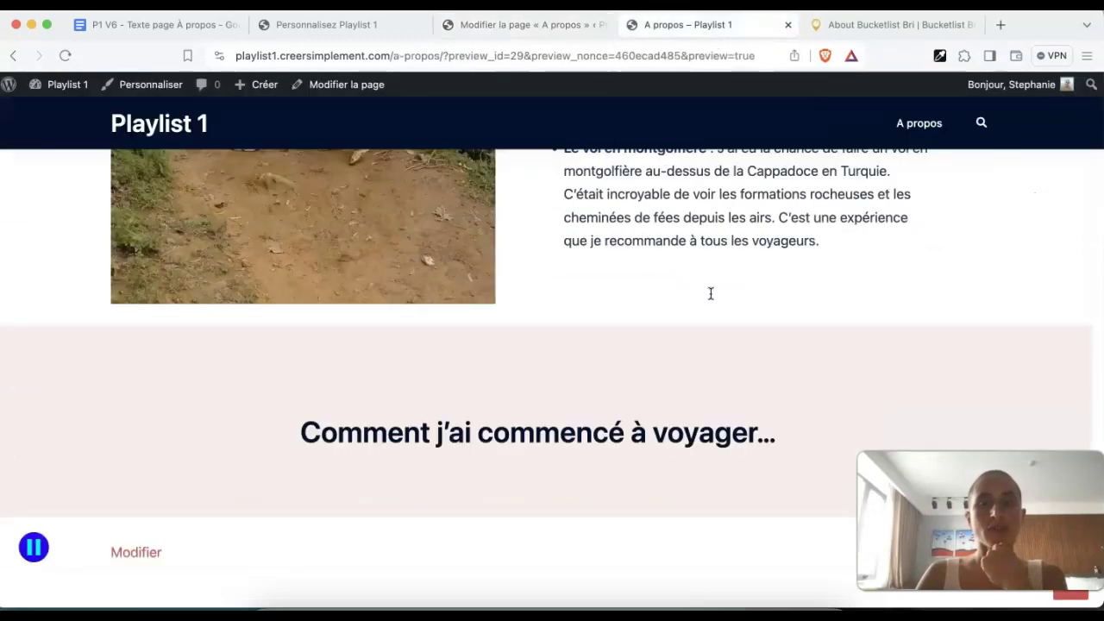
{"action": "left_click", "coordinate": [895, 26]}
{"action": "scroll", "coordinate": [882, 259], "scroll_direction": "down", "scroll_amount": 5}
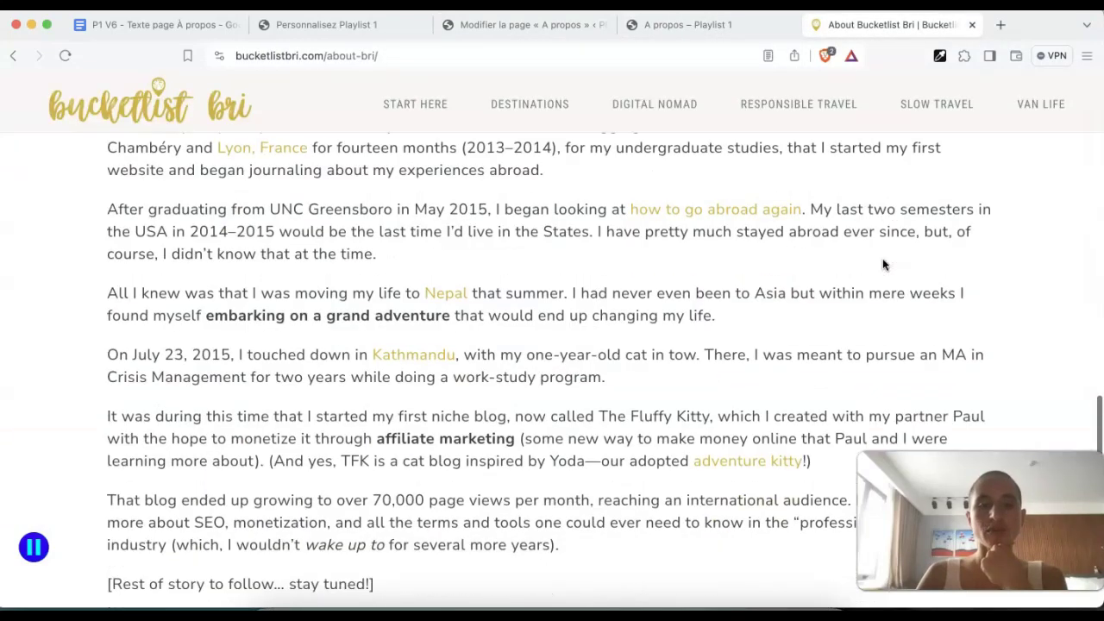
{"action": "scroll", "coordinate": [883, 258], "scroll_direction": "up", "scroll_amount": 1}
{"action": "scroll", "coordinate": [883, 258], "scroll_direction": "down", "scroll_amount": 5}
{"action": "scroll", "coordinate": [883, 258], "scroll_direction": "up", "scroll_amount": 4}
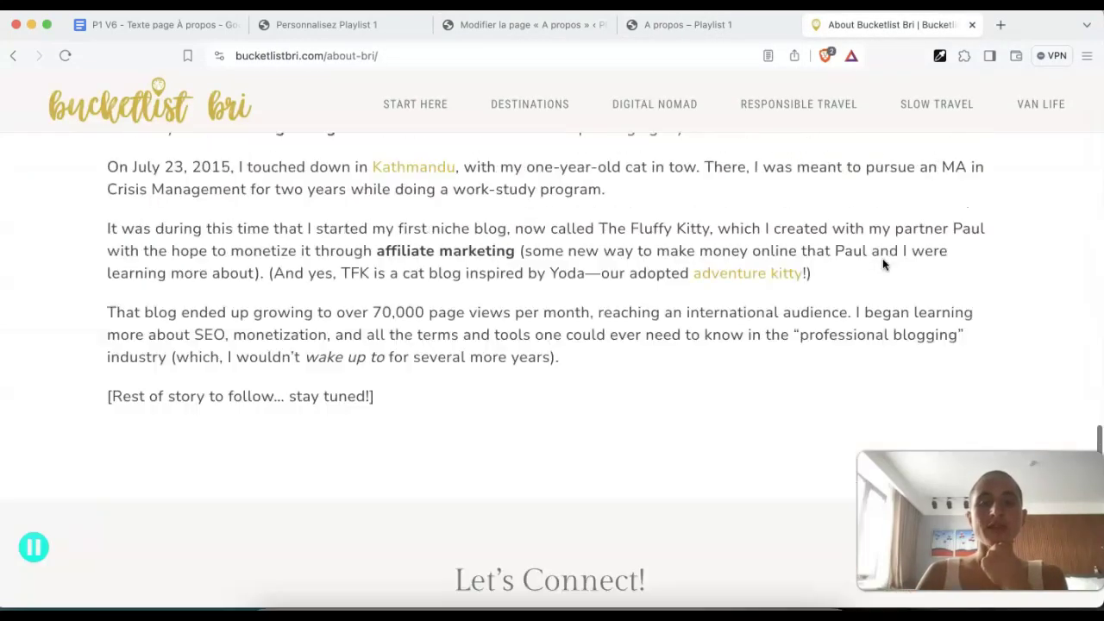
{"action": "scroll", "coordinate": [722, 340], "scroll_direction": "up", "scroll_amount": 3}
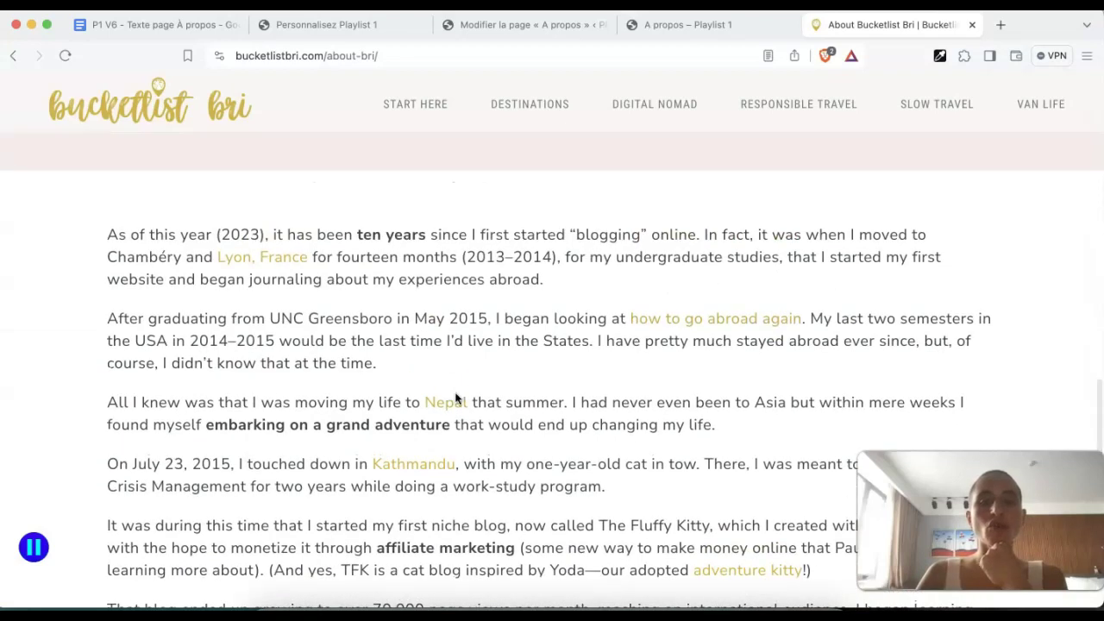
Duplicate the 50 px spacer above the "Comment j'ai commencé à voyager…" banner and move the copy below the banner
{"action": "left_click", "coordinate": [562, 39]}
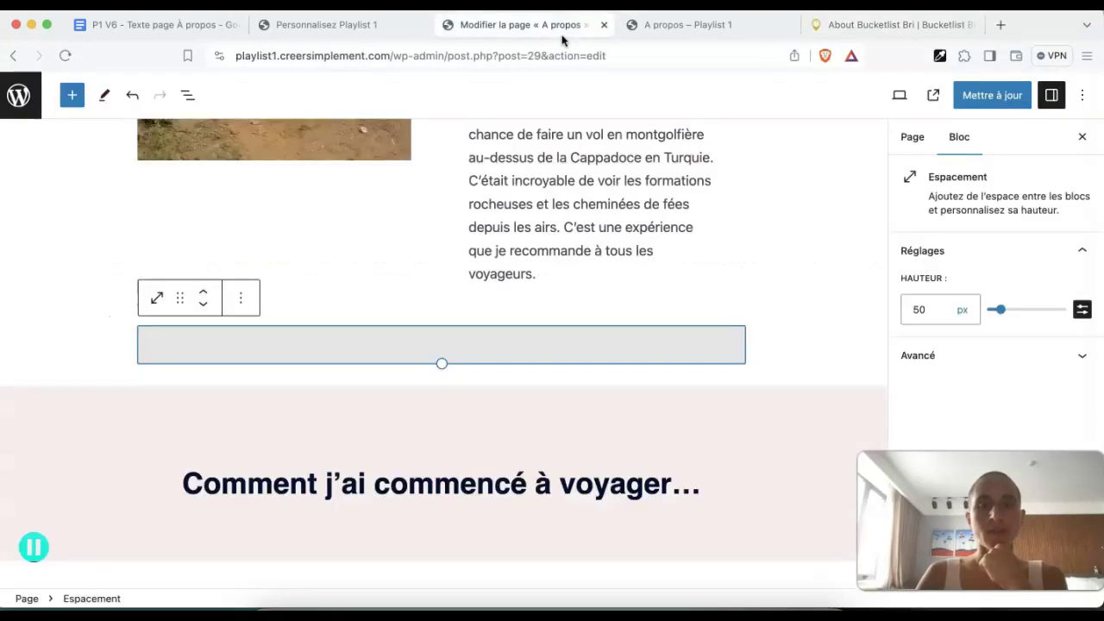
{"action": "left_click", "coordinate": [240, 300]}
{"action": "left_click", "coordinate": [264, 375]}
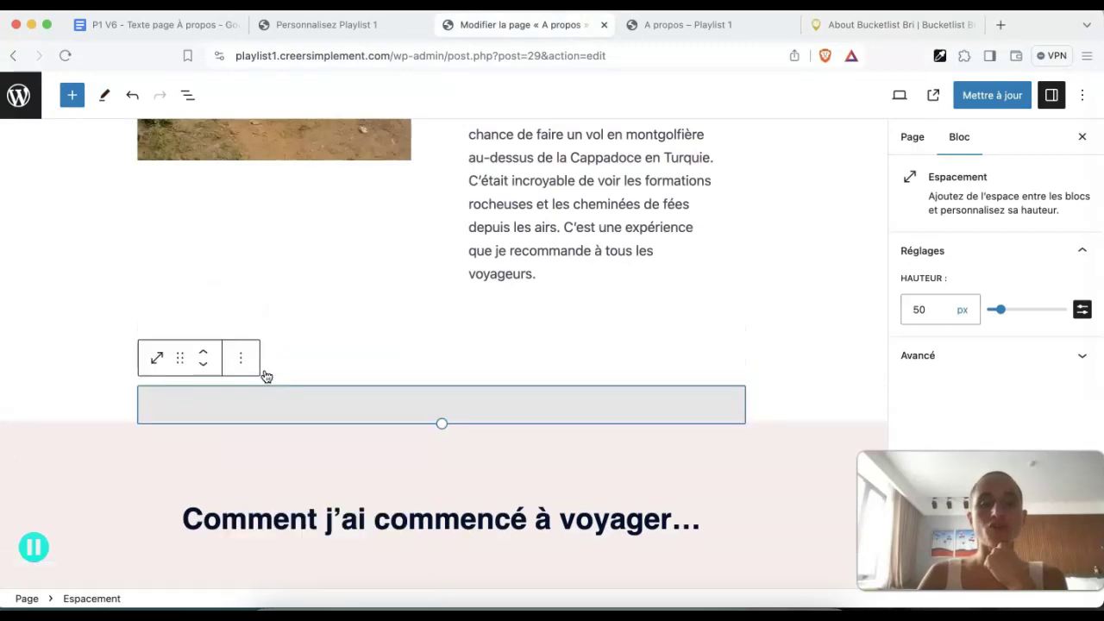
{"action": "left_click", "coordinate": [204, 364]}
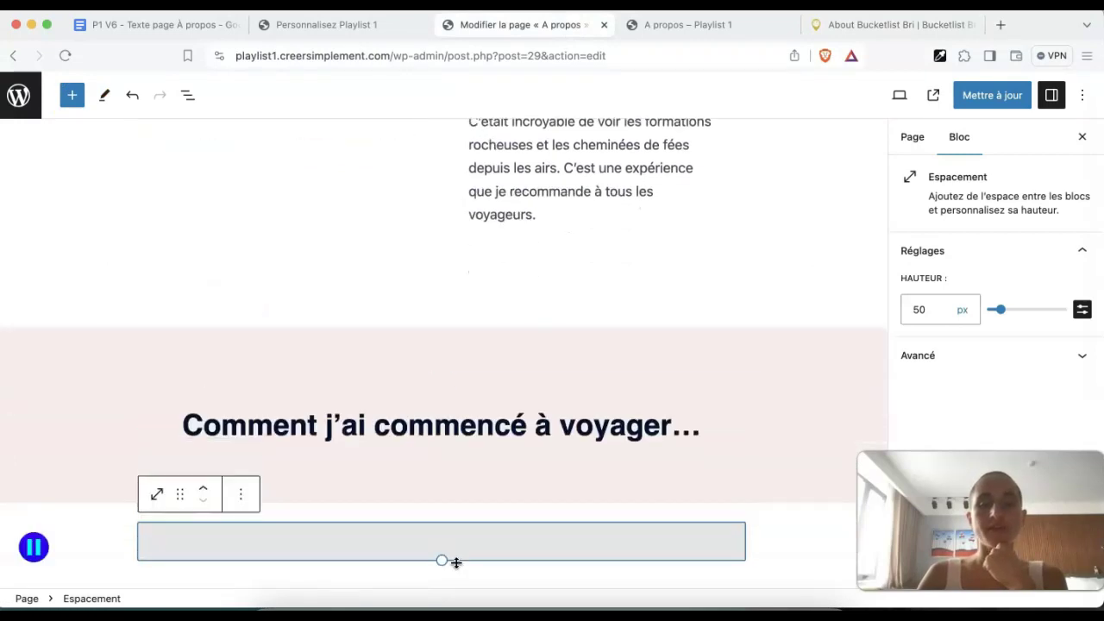
Add an empty paragraph block below the spacer at the end of the A propos page
{"action": "left_click", "coordinate": [458, 575]}
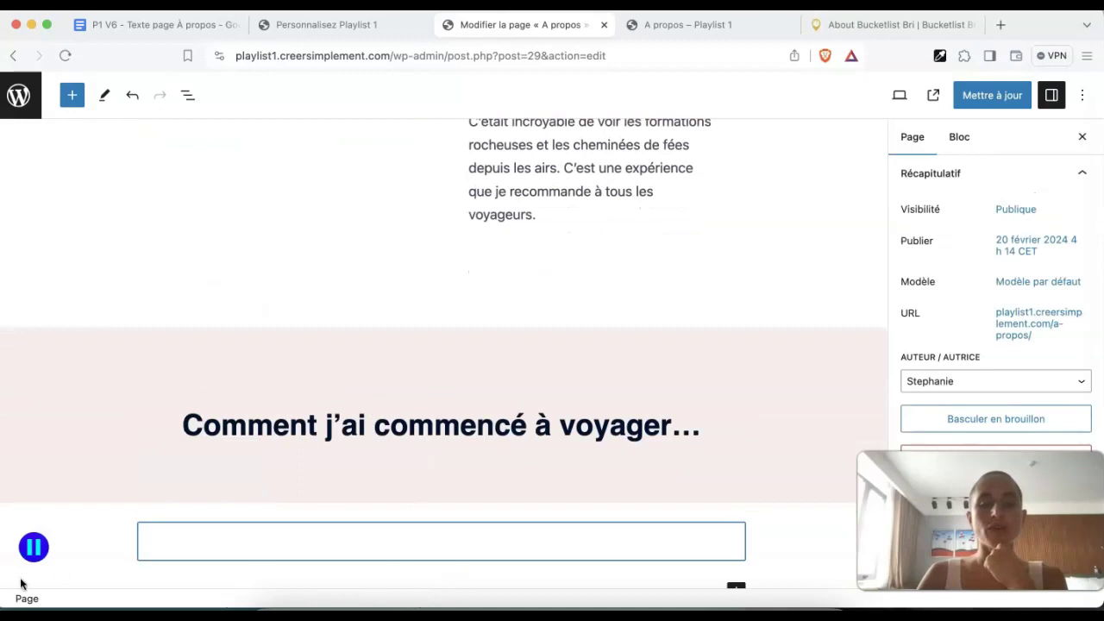
{"action": "scroll", "coordinate": [658, 518], "scroll_direction": "down", "scroll_amount": 1}
{"action": "left_click", "coordinate": [735, 547]}
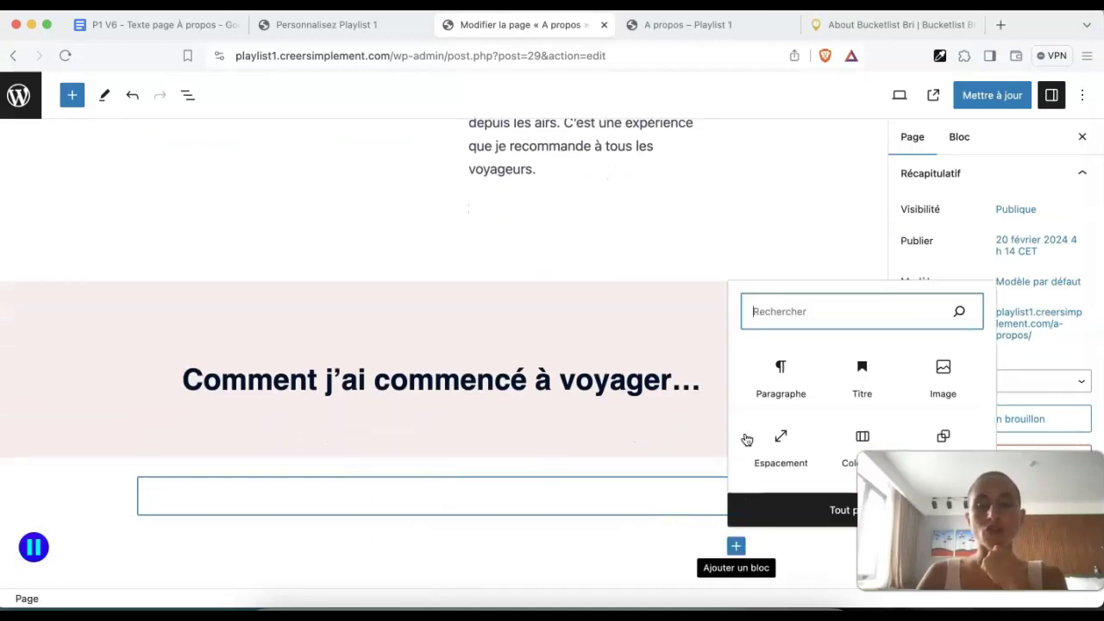
{"action": "left_click", "coordinate": [774, 362]}
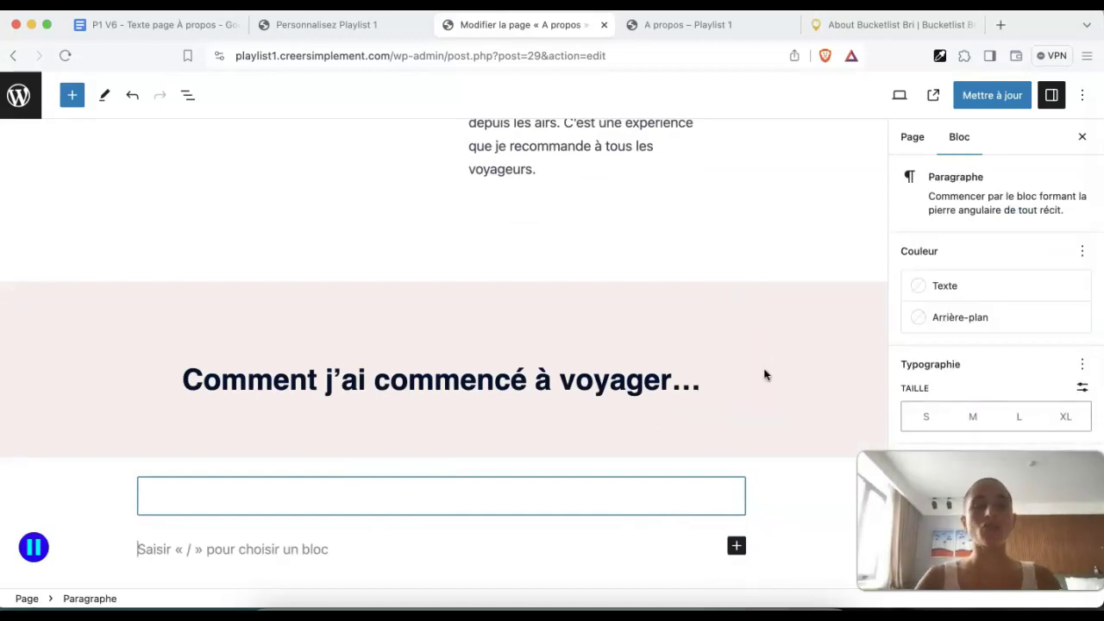
Copy "Pourquoi ce blog ?" from Section 5 of the Google Docs text into the new paragraph block, matching the existing style
{"action": "left_click", "coordinate": [149, 27]}
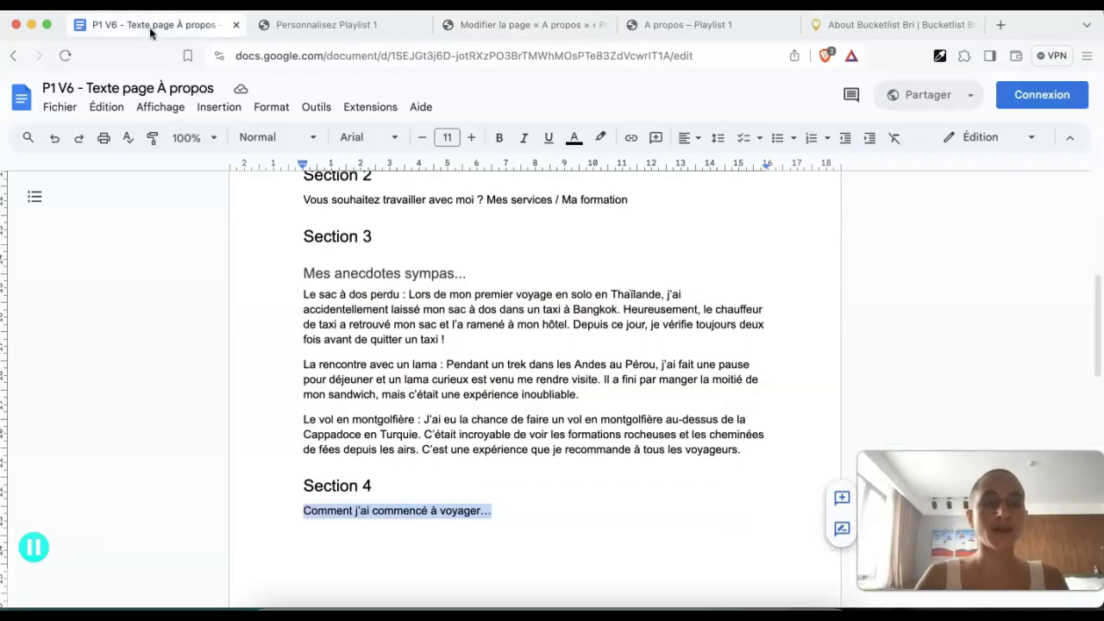
{"action": "scroll", "coordinate": [349, 263], "scroll_direction": "down", "scroll_amount": 10}
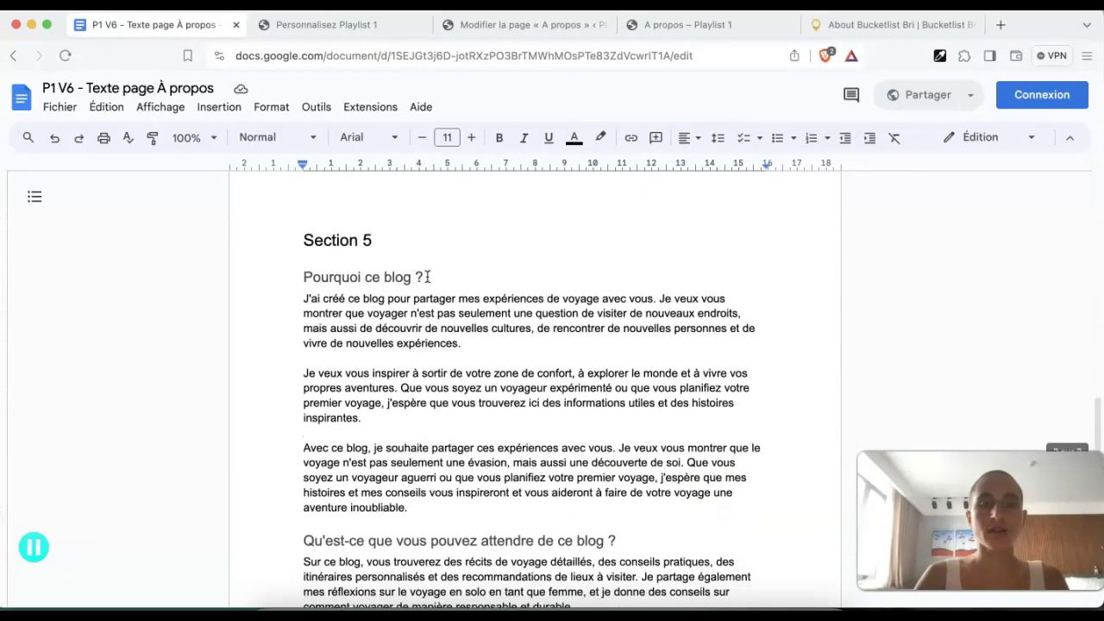
{"action": "left_click_drag", "start_coordinate": [423, 277], "coordinate": [291, 277]}
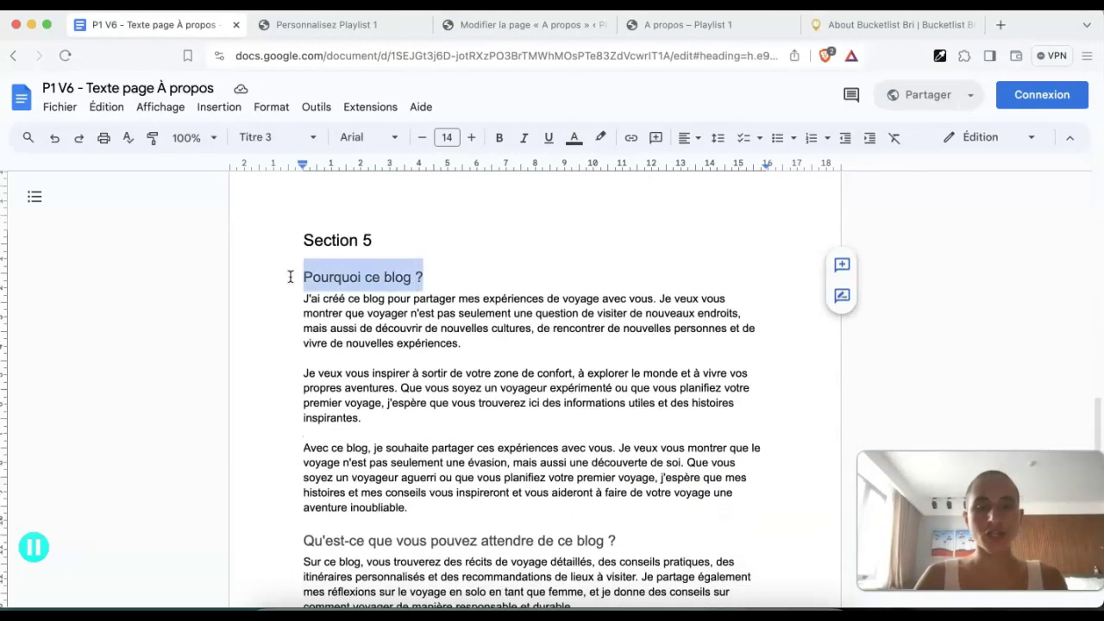
{"action": "left_click", "coordinate": [862, 26]}
{"action": "scroll", "coordinate": [578, 276], "scroll_direction": "up", "scroll_amount": 2}
{"action": "scroll", "coordinate": [578, 276], "scroll_direction": "down", "scroll_amount": 5}
{"action": "scroll", "coordinate": [578, 276], "scroll_direction": "up", "scroll_amount": 3}
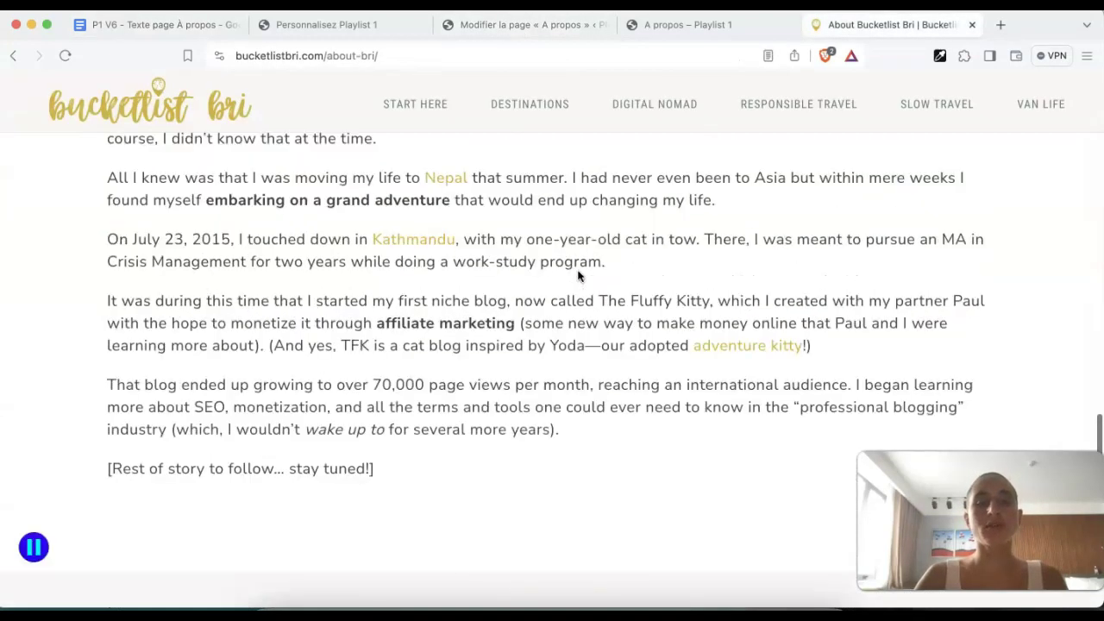
{"action": "left_click", "coordinate": [511, 24]}
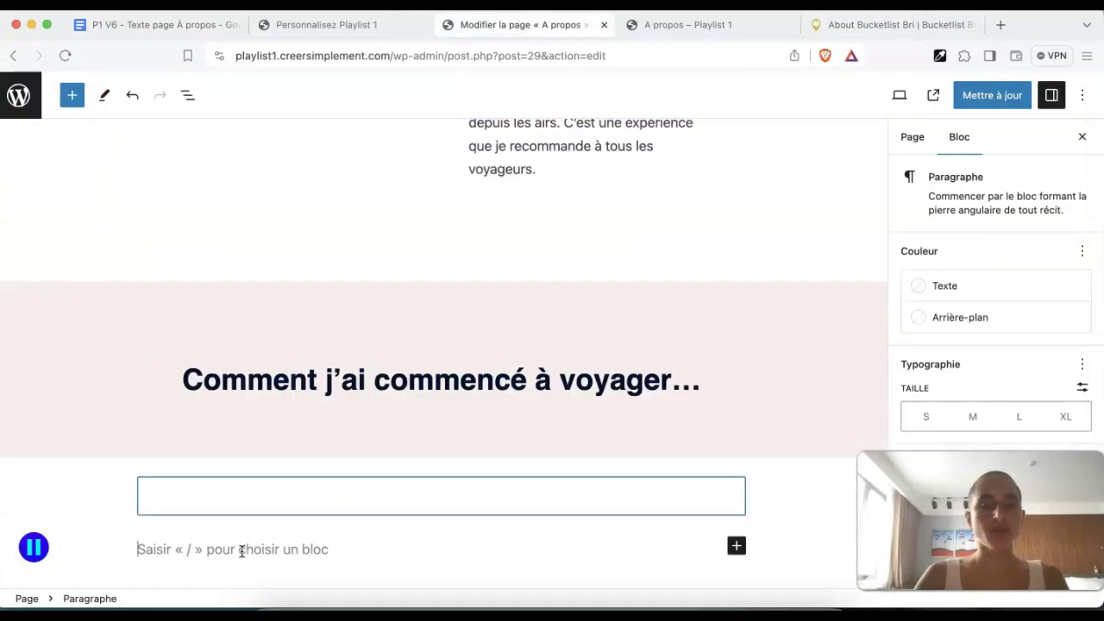
{"action": "left_click", "coordinate": [142, 6]}
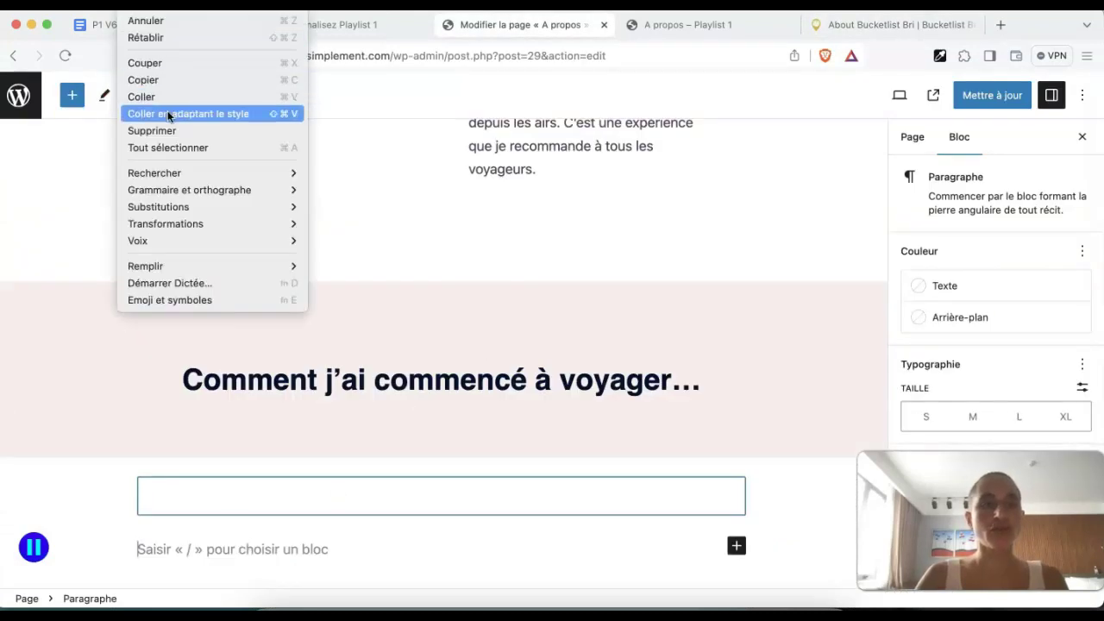
{"action": "left_click", "coordinate": [168, 111]}
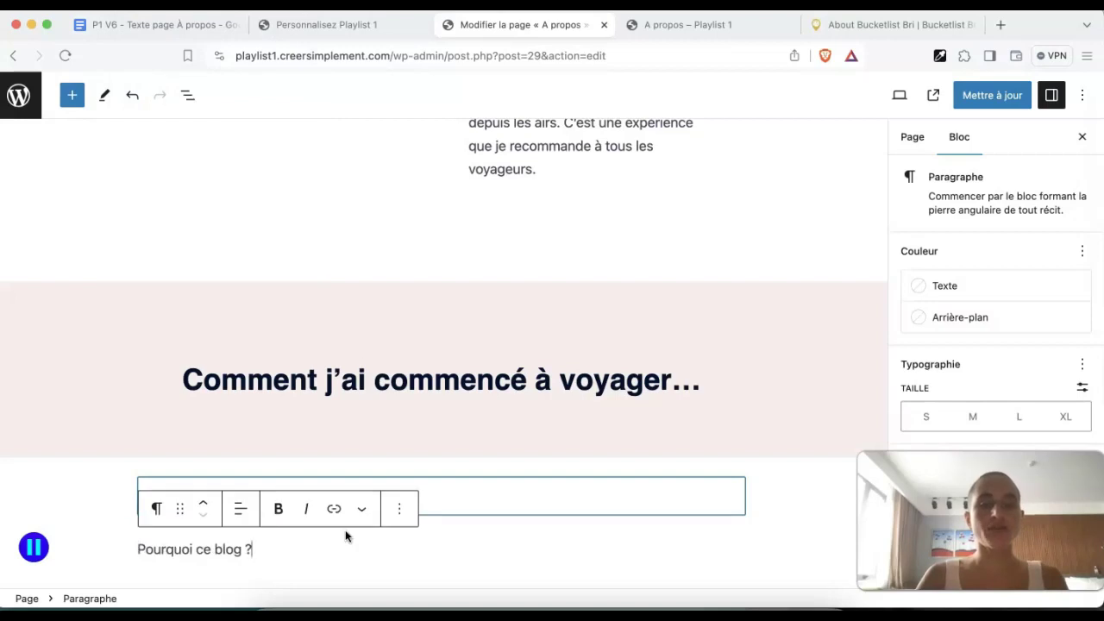
Copy the three paragraphs under "Pourquoi ce blog ?" from the Google Docs text into the page below that line, matching the existing style
{"action": "key", "text": "Return"}
{"action": "left_click", "coordinate": [192, 25]}
{"action": "scroll", "coordinate": [455, 445], "scroll_direction": "down", "scroll_amount": 1}
{"action": "left_click_drag", "start_coordinate": [423, 455], "coordinate": [292, 253]}
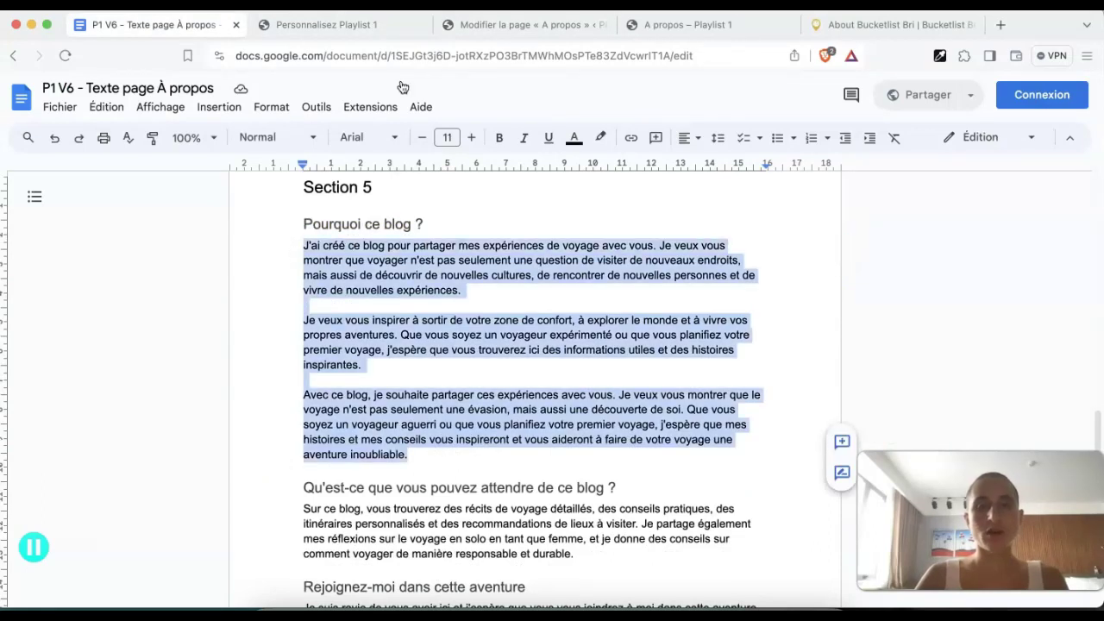
{"action": "left_click", "coordinate": [505, 25]}
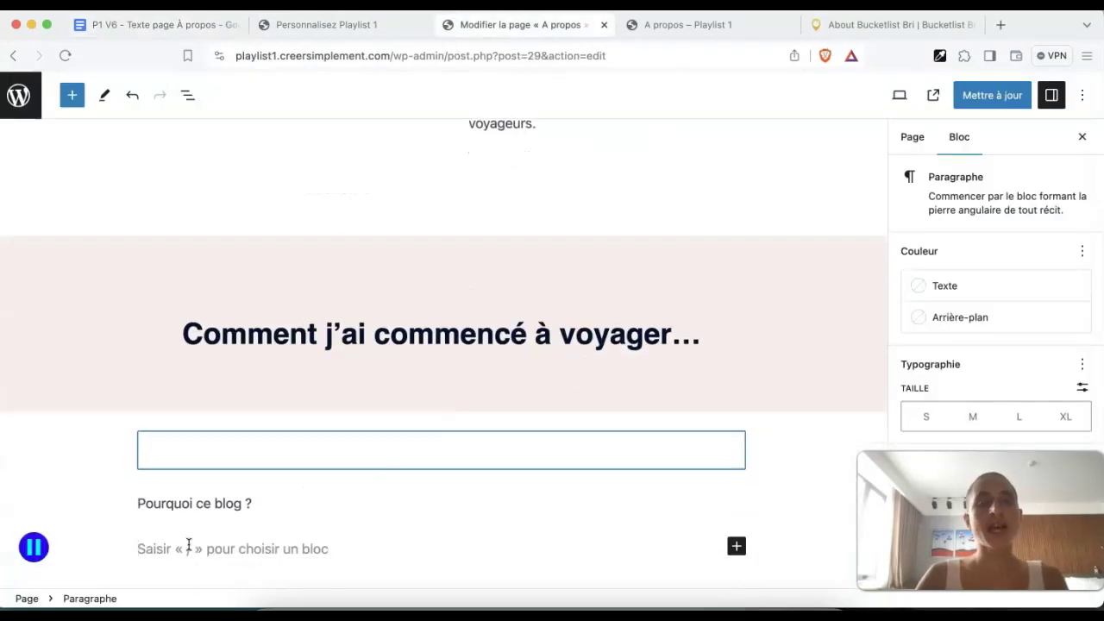
{"action": "left_click", "coordinate": [155, 0]}
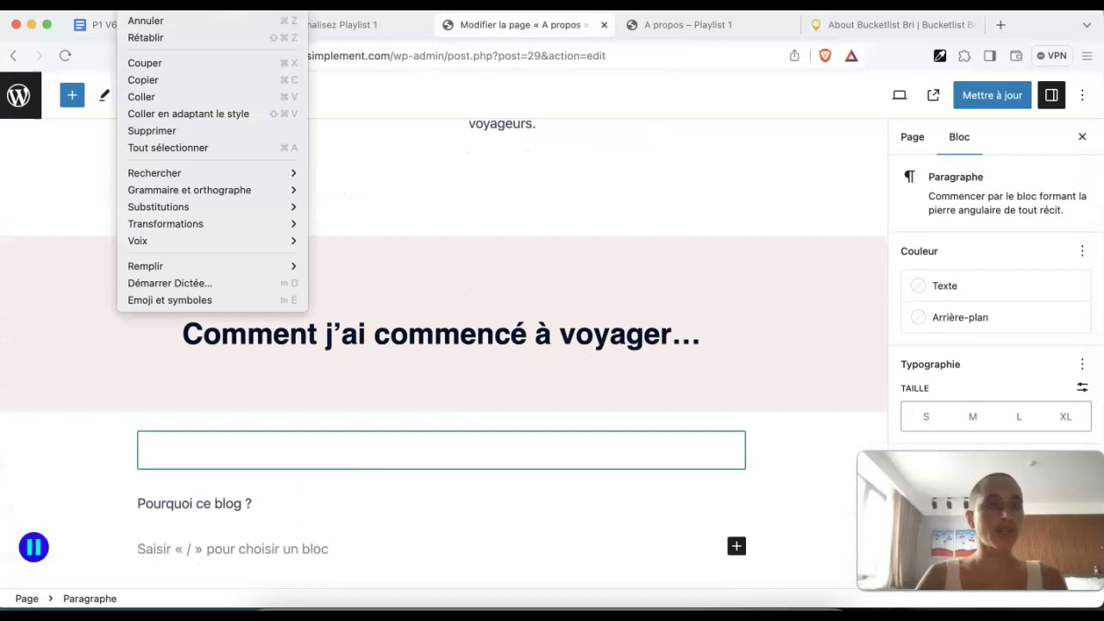
{"action": "left_click", "coordinate": [164, 115]}
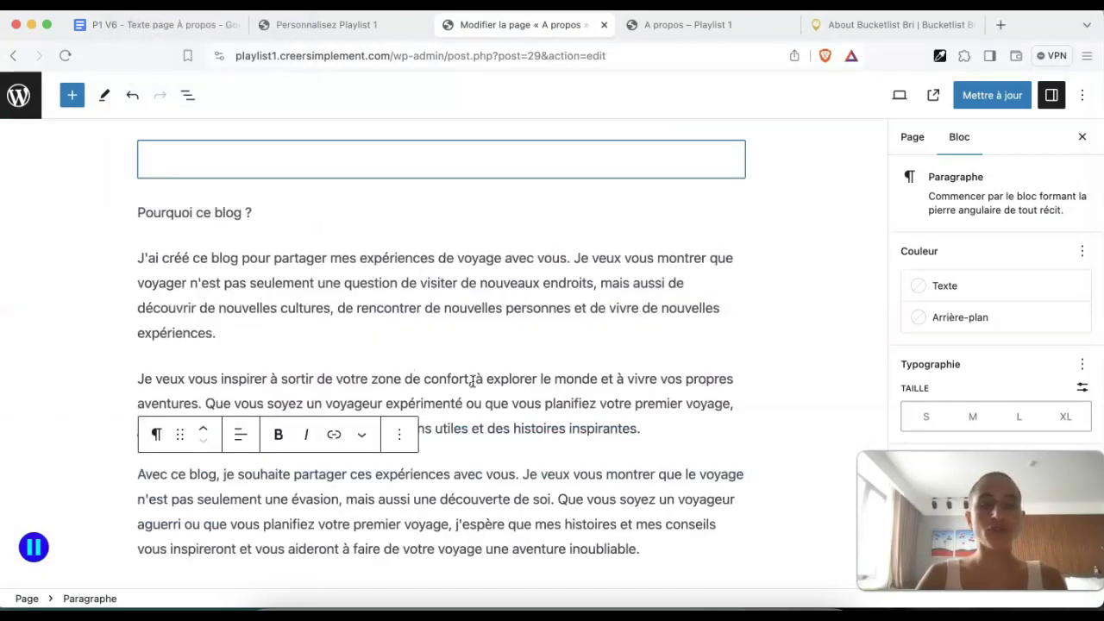
Copy "Qu'est-ce que vous pouvez attendre de ce blog ?" from the Google Docs text into a new paragraph below, matching the existing style
{"action": "key", "text": "Return"}
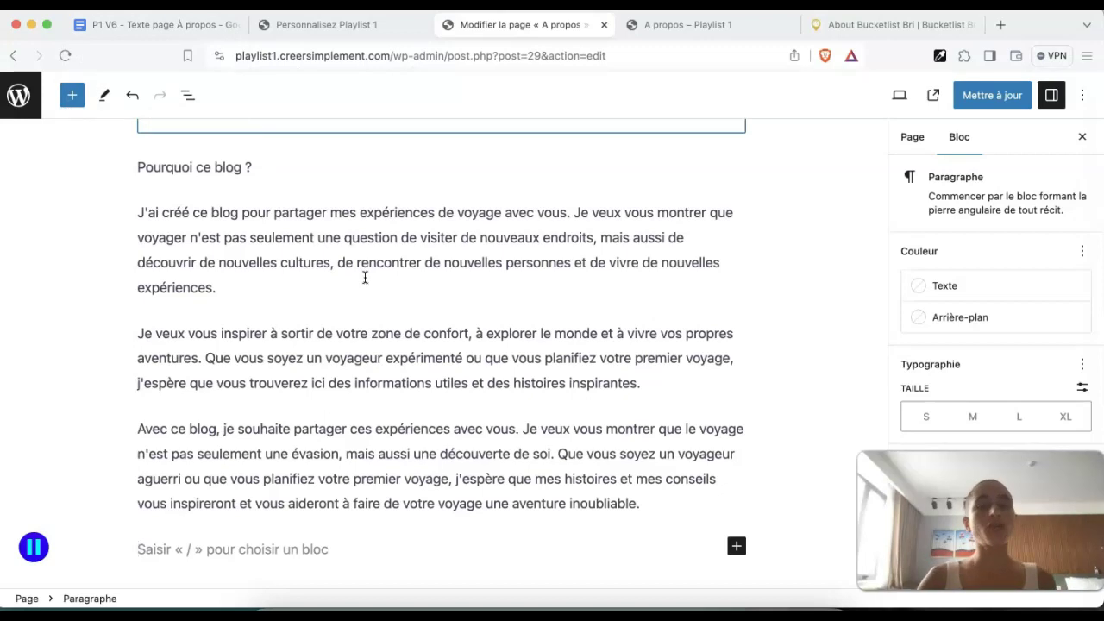
{"action": "left_click", "coordinate": [126, 24]}
{"action": "left_click_drag", "start_coordinate": [617, 488], "coordinate": [301, 489]}
{"action": "key", "text": "super+c"}
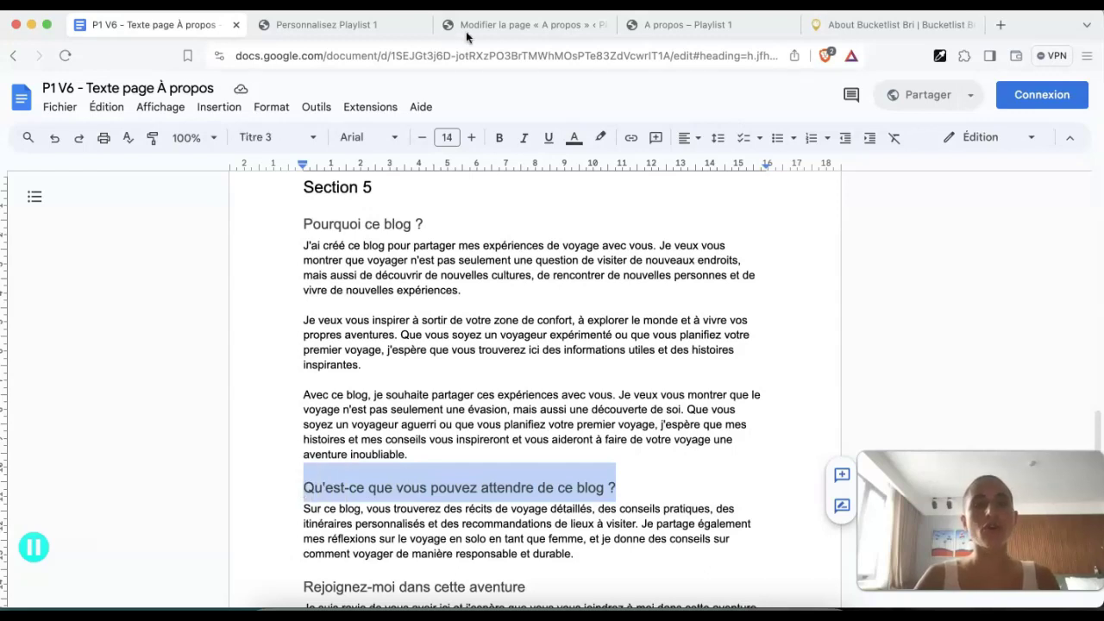
{"action": "left_click", "coordinate": [496, 26]}
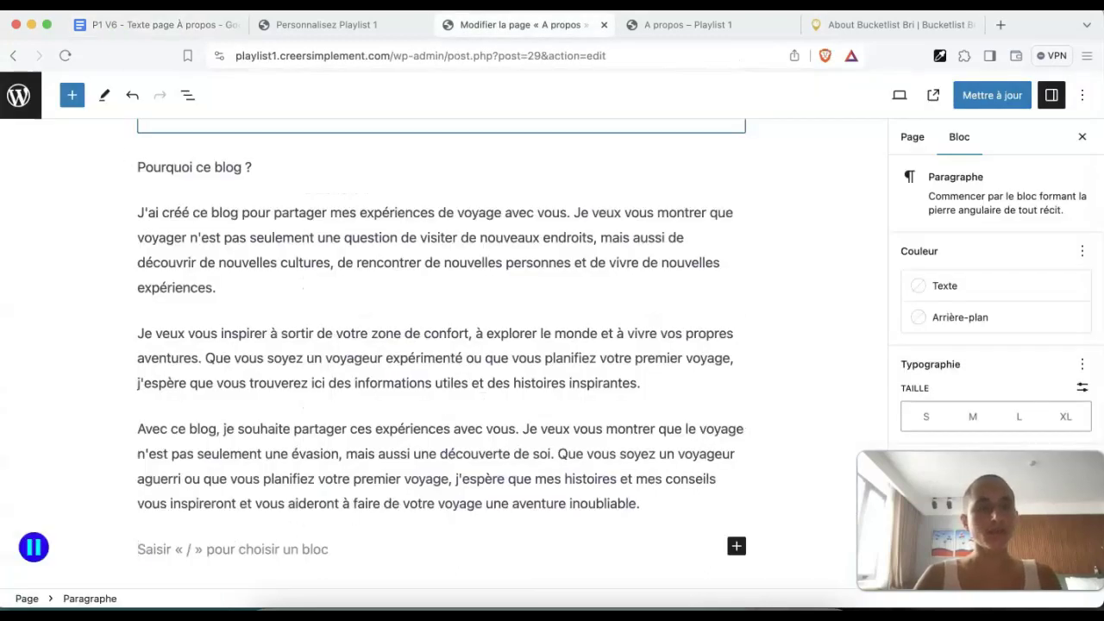
{"action": "left_click", "coordinate": [133, 4]}
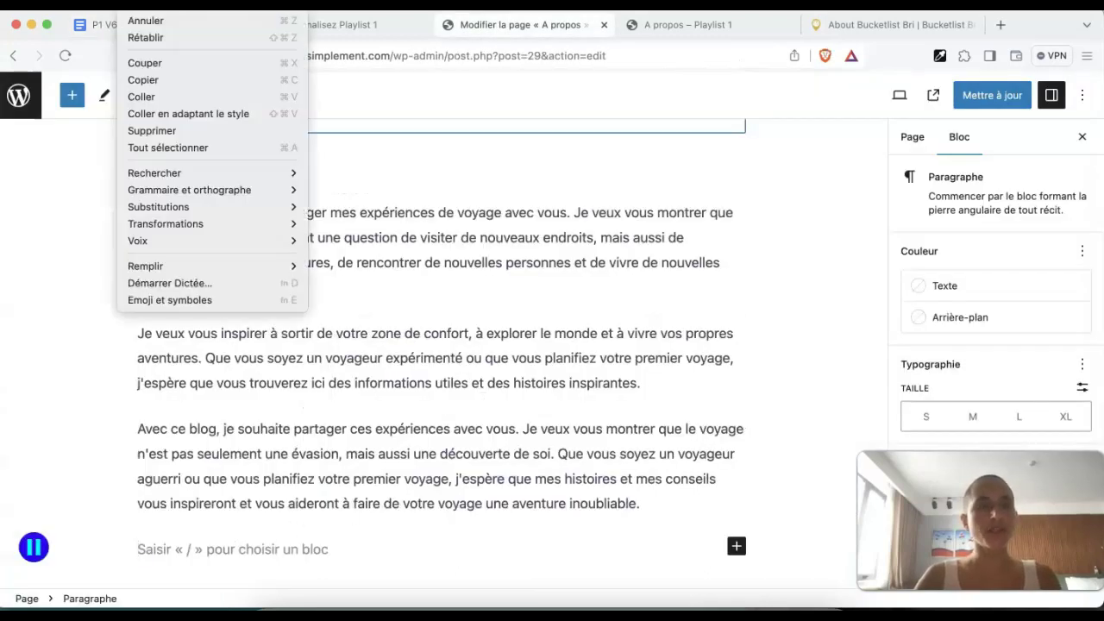
{"action": "left_click", "coordinate": [166, 113]}
Copy the paragraph under "Qu'est-ce que vous pouvez attendre de ce blog ?" from the Google Docs text into the page below that line, matching the existing style
{"action": "left_click", "coordinate": [131, 26]}
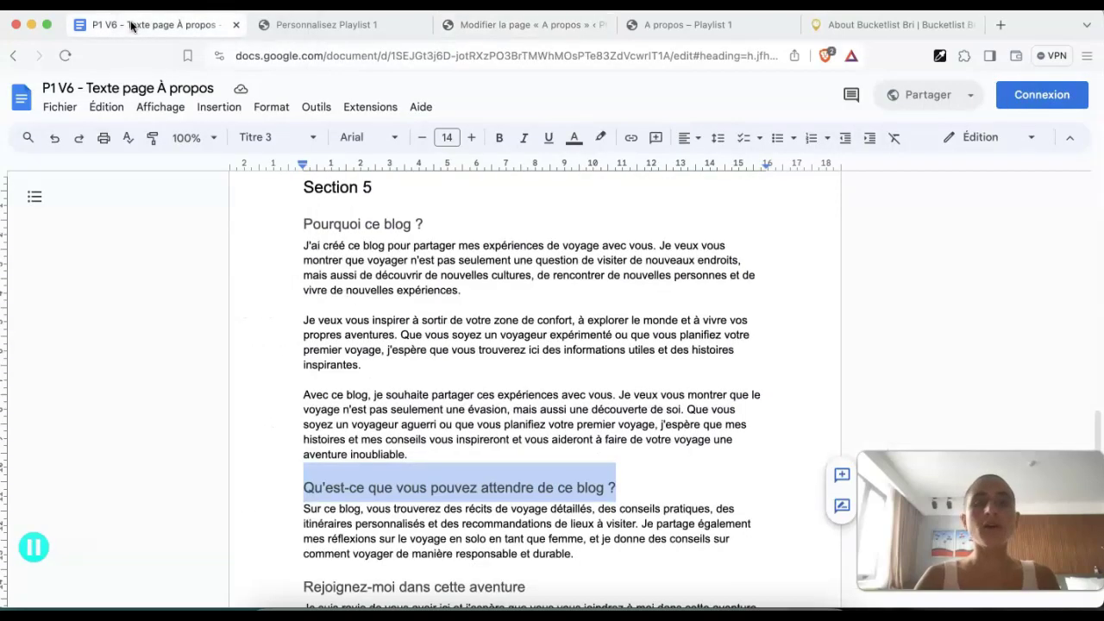
{"action": "scroll", "coordinate": [356, 380], "scroll_direction": "down", "scroll_amount": 5}
{"action": "left_click_drag", "start_coordinate": [603, 325], "coordinate": [279, 282]}
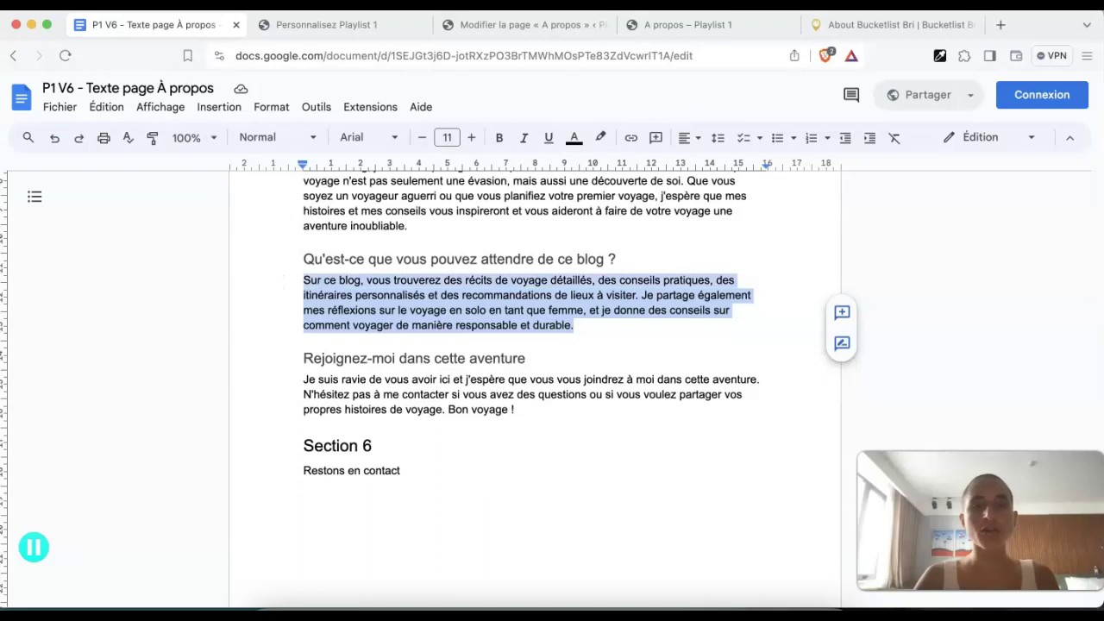
{"action": "left_click", "coordinate": [522, 26]}
{"action": "left_click", "coordinate": [142, 5]}
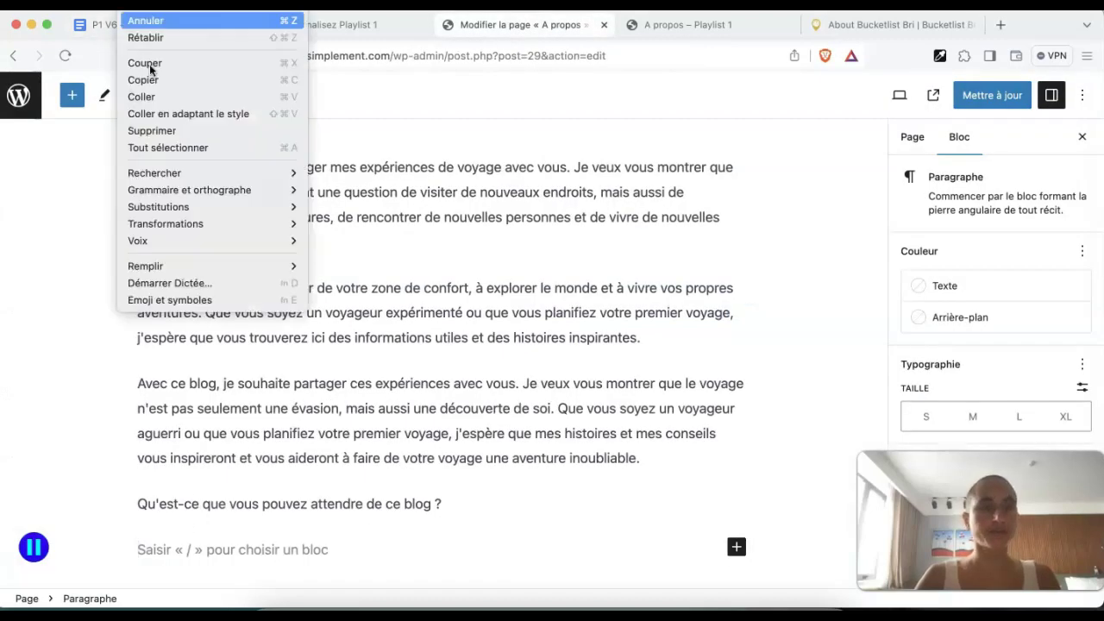
{"action": "left_click", "coordinate": [163, 107]}
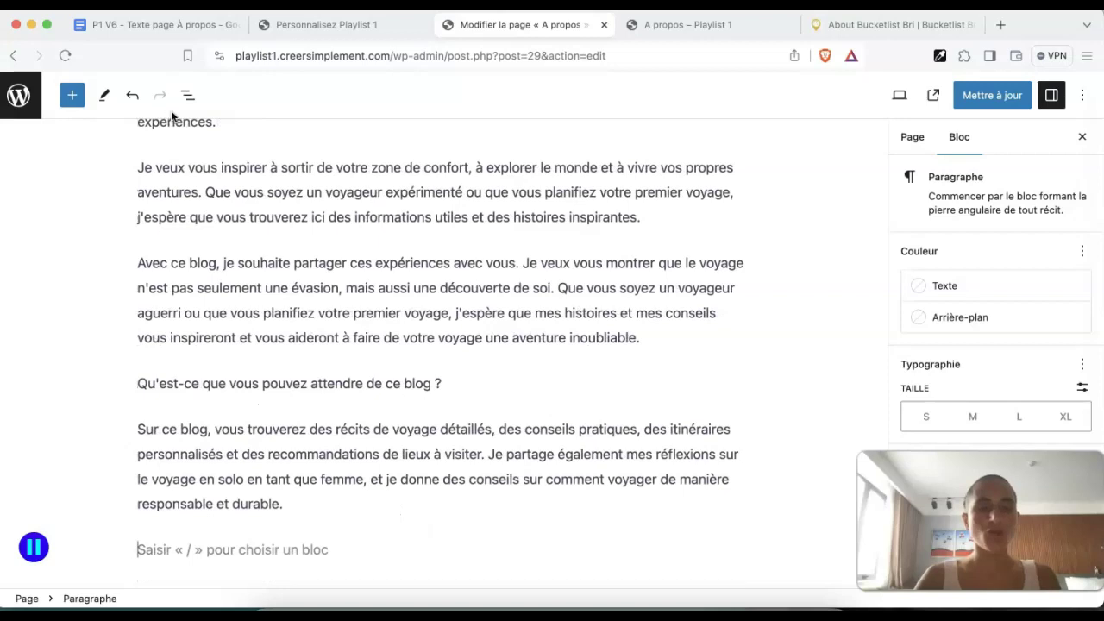
Copy "Rejoignez-moi dans cette aventure" from the Google Docs text into the page with matching style, and add an empty paragraph below it
{"action": "left_click", "coordinate": [147, 24]}
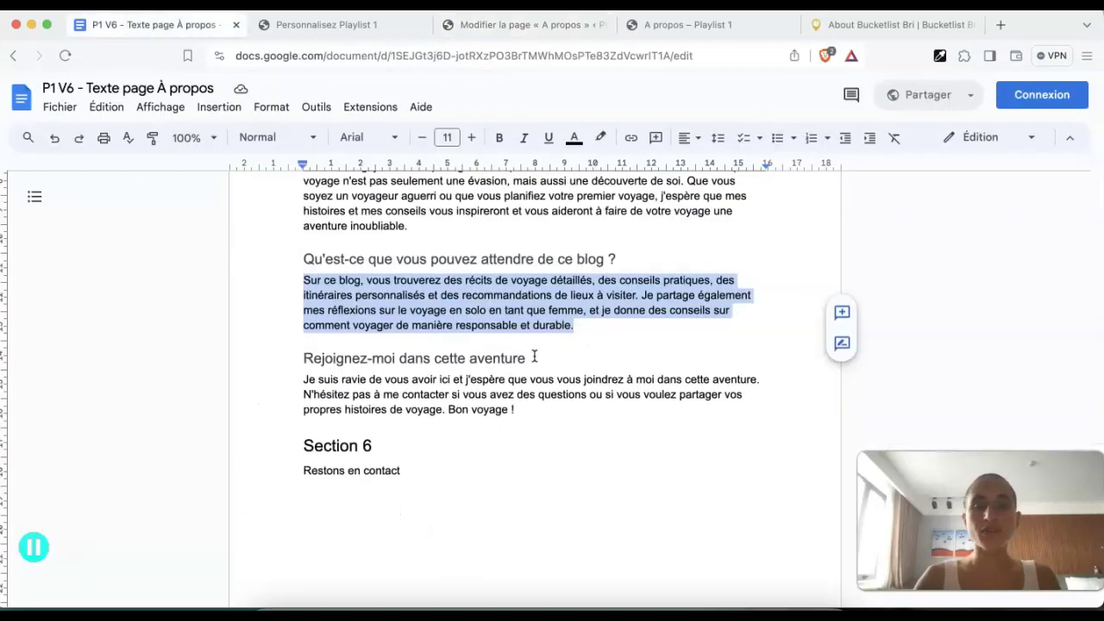
{"action": "left_click_drag", "start_coordinate": [534, 356], "coordinate": [293, 357]}
{"action": "key", "text": "super+c"}
{"action": "left_click", "coordinate": [522, 25]}
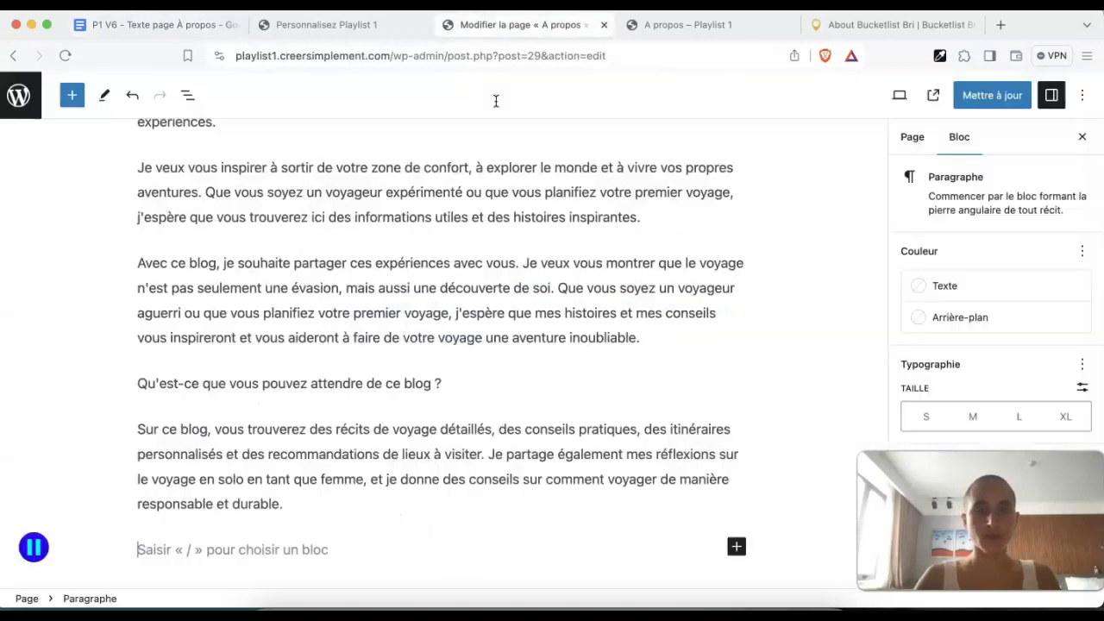
{"action": "left_click", "coordinate": [142, 5]}
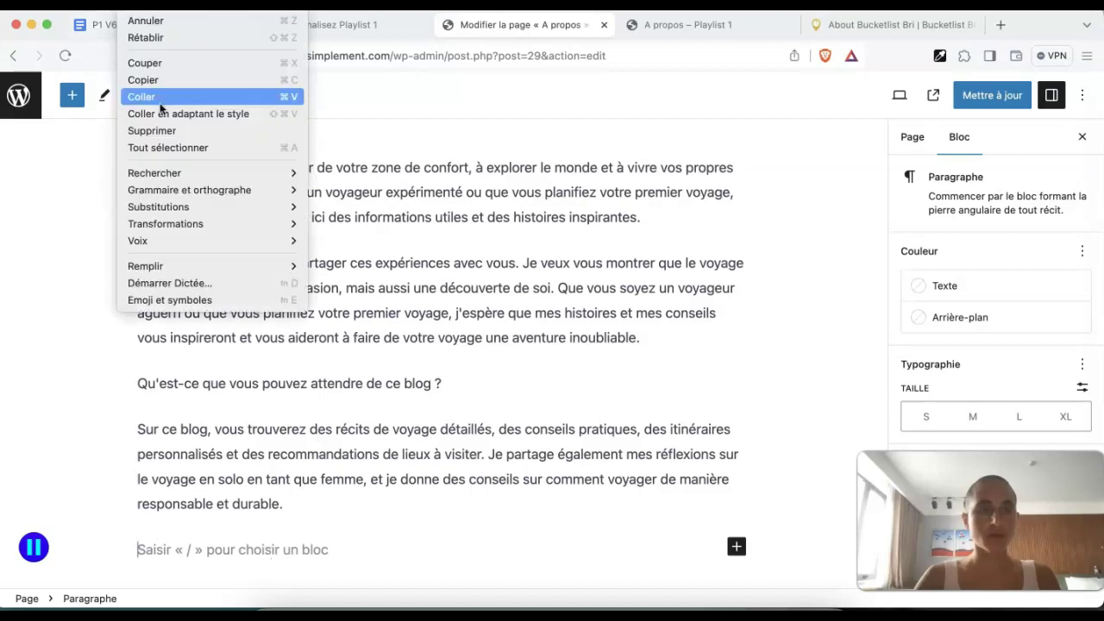
{"action": "left_click", "coordinate": [163, 111]}
{"action": "key", "text": "Return"}
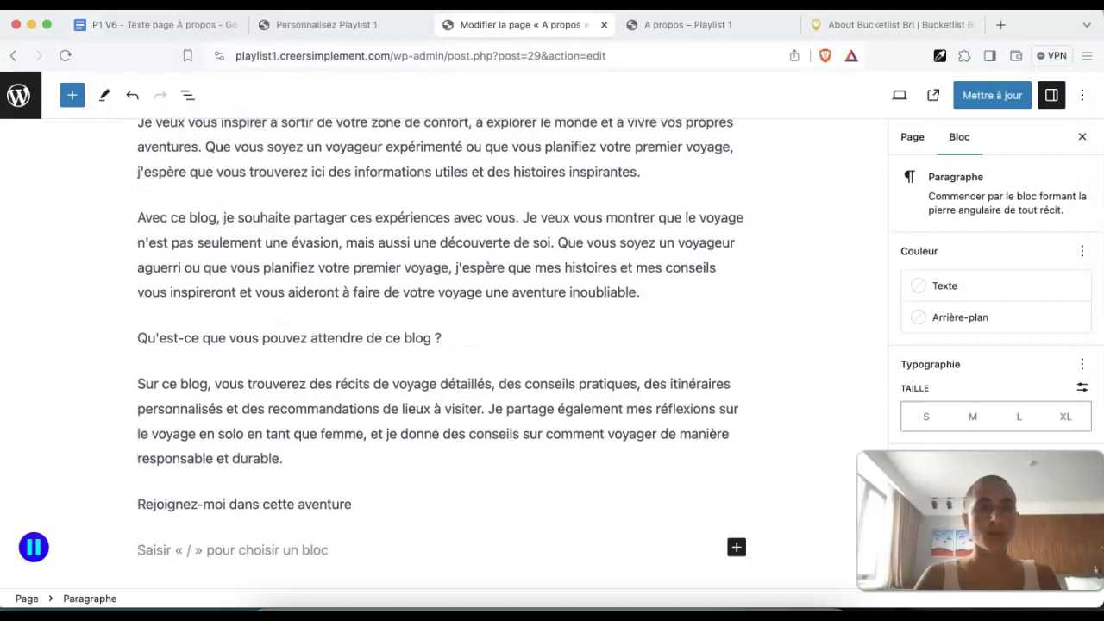
Copy the paragraph under "Rejoignez-moi dans cette aventure" from the Google Docs text into the empty paragraph, matching the existing style
{"action": "left_click", "coordinate": [184, 17]}
{"action": "left_click_drag", "start_coordinate": [568, 417], "coordinate": [274, 381]}
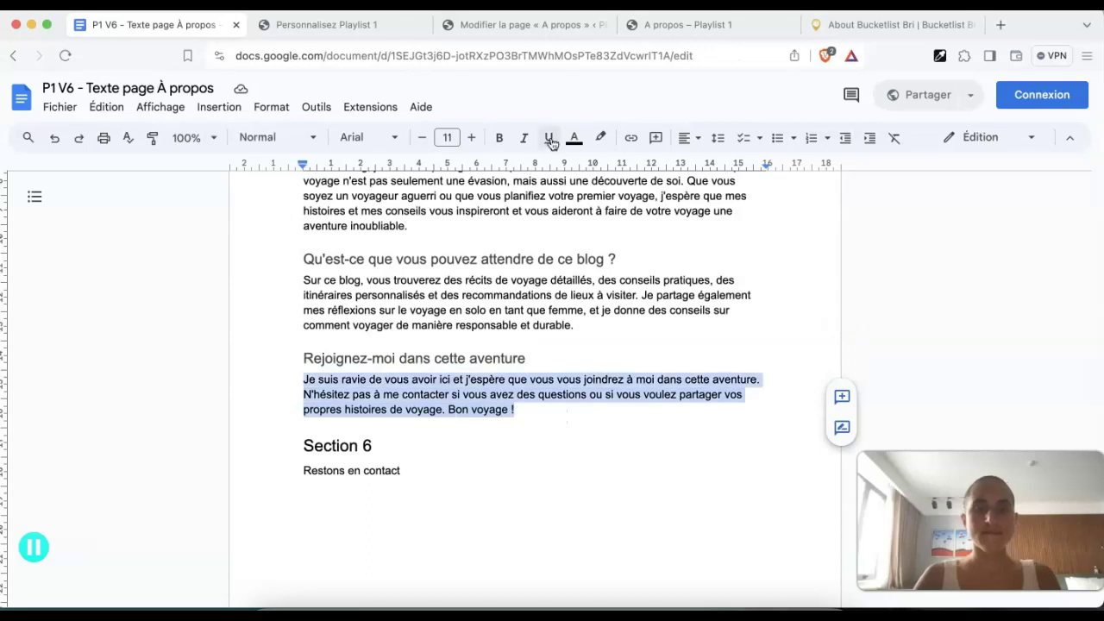
{"action": "left_click", "coordinate": [531, 25]}
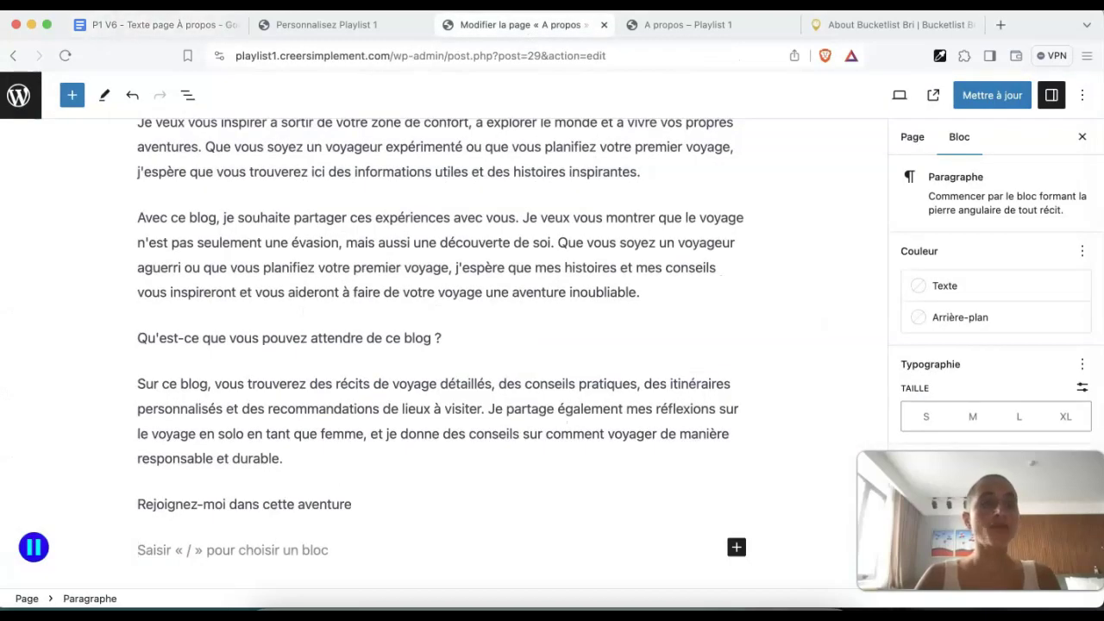
{"action": "left_click", "coordinate": [138, 4]}
{"action": "left_click", "coordinate": [159, 110]}
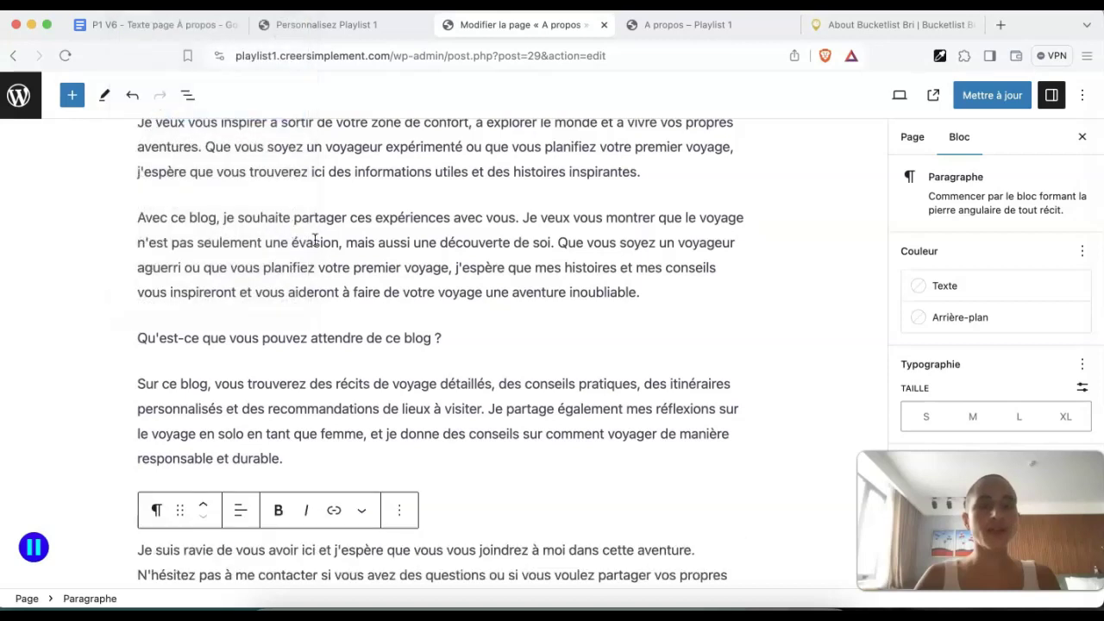
Transform the "Pourquoi ce blog ?" paragraph into a Titre block
{"action": "scroll", "coordinate": [315, 239], "scroll_direction": "up", "scroll_amount": 5}
{"action": "left_click", "coordinate": [215, 244]}
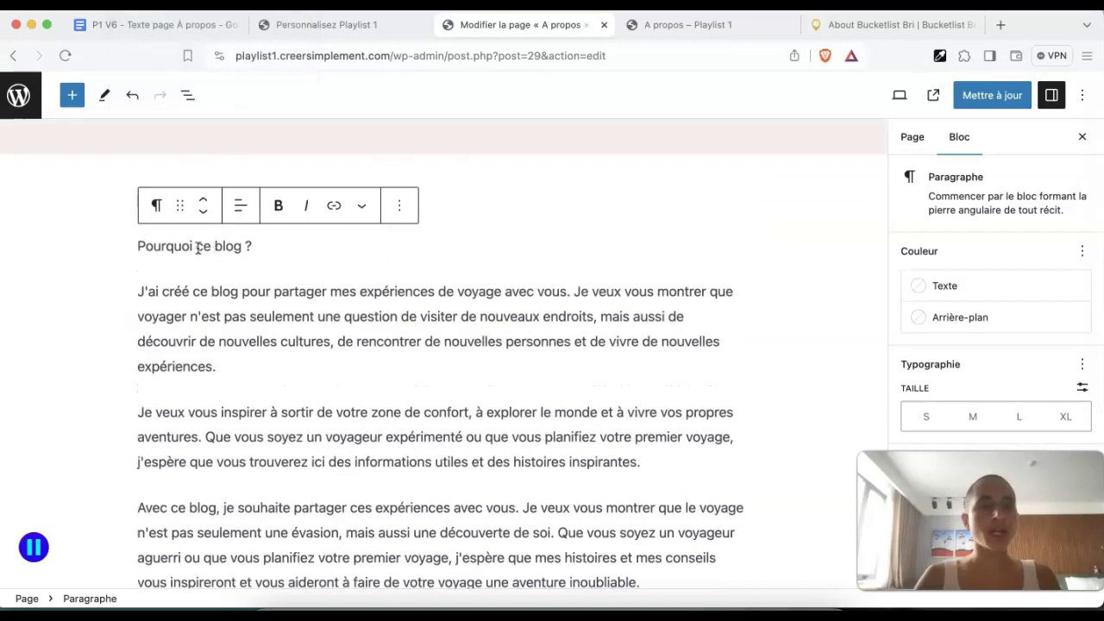
{"action": "left_click", "coordinate": [156, 206]}
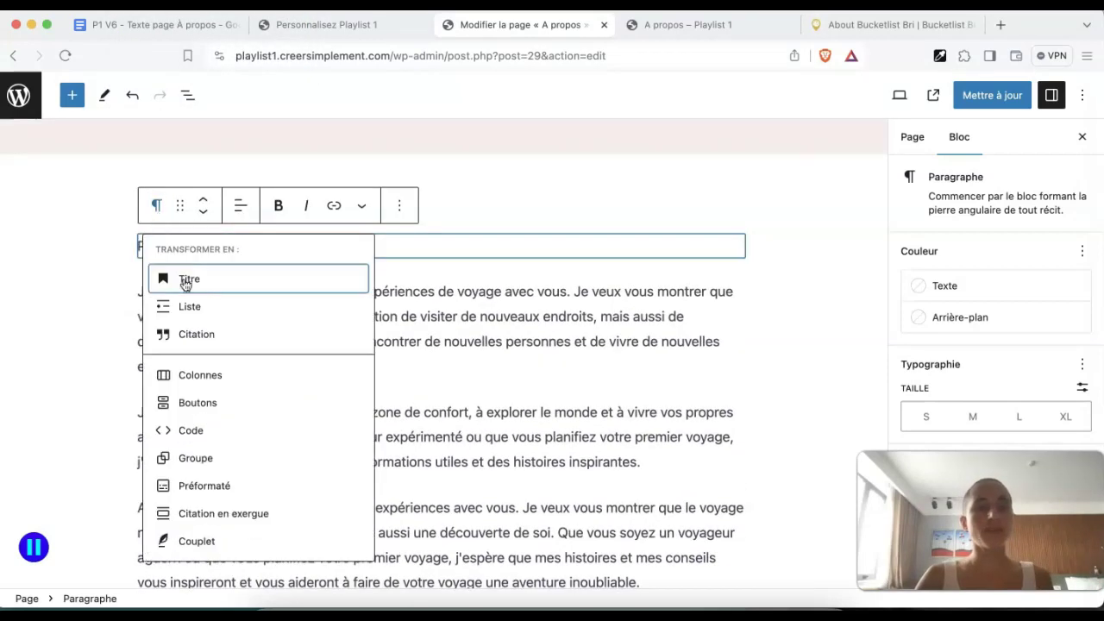
{"action": "left_click", "coordinate": [185, 283]}
Transform the "Qu'est-ce que vous pouvez attendre de ce blog ?" and "Rejoignez-moi dans cette aventure" paragraphs into Titre blocks
{"action": "scroll", "coordinate": [276, 429], "scroll_direction": "down", "scroll_amount": 5}
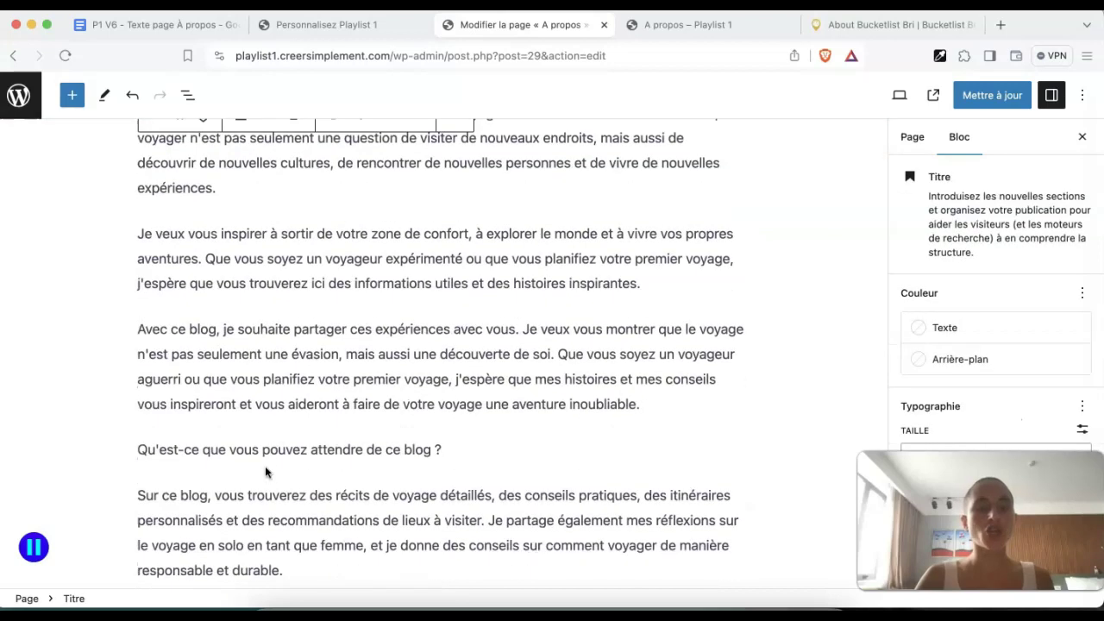
{"action": "left_click", "coordinate": [271, 449]}
{"action": "left_click", "coordinate": [157, 410]}
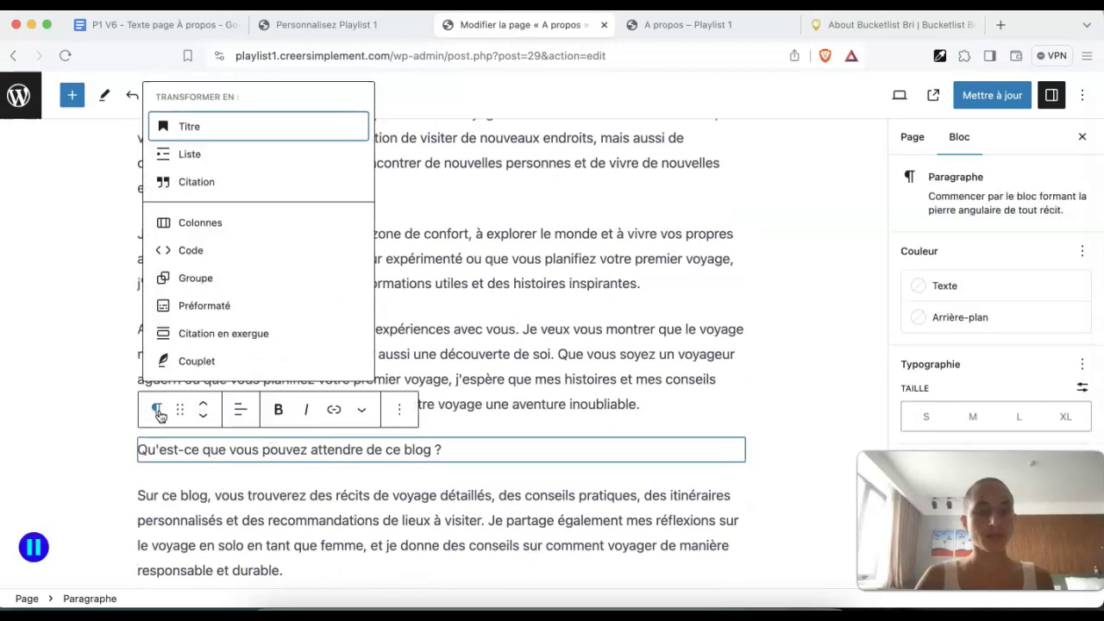
{"action": "left_click", "coordinate": [205, 138]}
{"action": "scroll", "coordinate": [268, 431], "scroll_direction": "down", "scroll_amount": 5}
{"action": "left_click", "coordinate": [269, 453]}
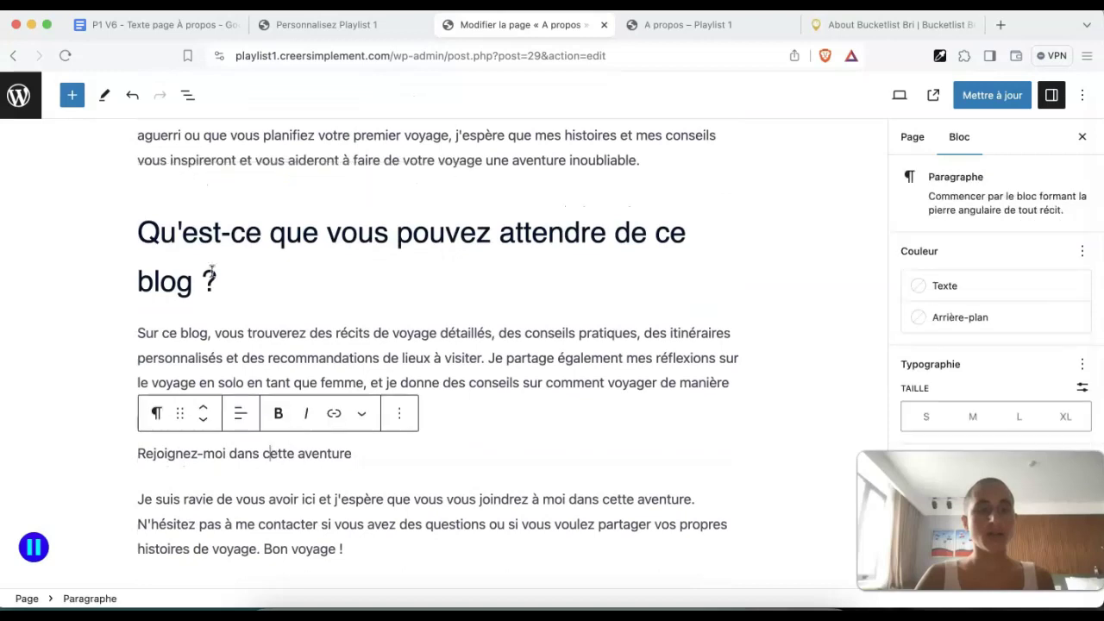
{"action": "left_click", "coordinate": [157, 413]}
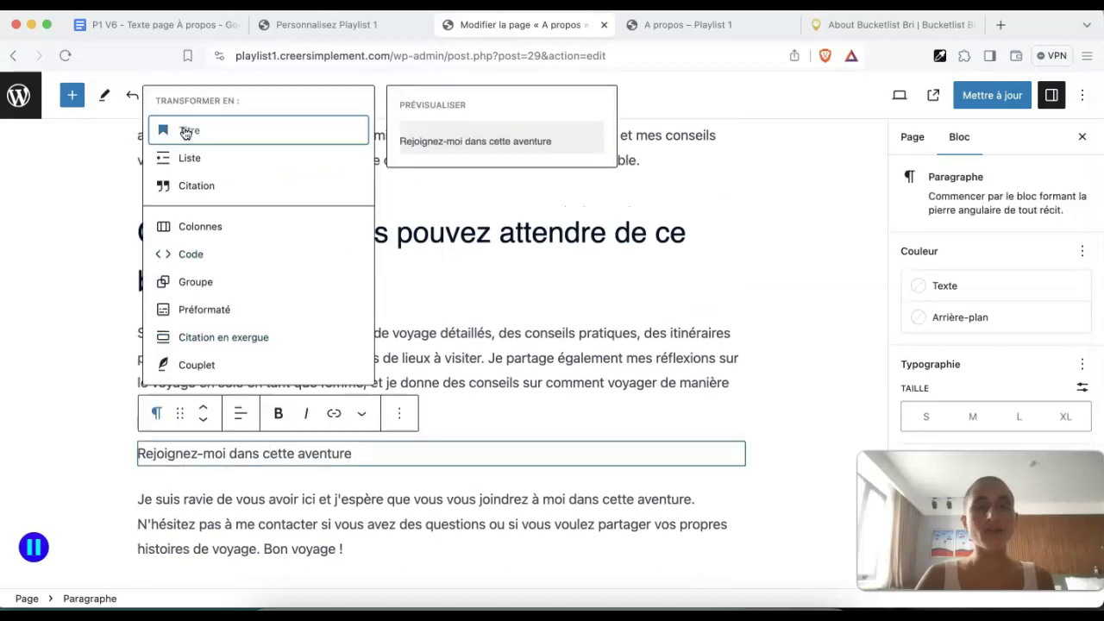
{"action": "left_click", "coordinate": [186, 132]}
Preview the A propos page in a new tab and compare its Section 5 text with the matching text section of the Bucketlist Bri about page
{"action": "scroll", "coordinate": [409, 321], "scroll_direction": "up", "scroll_amount": 3}
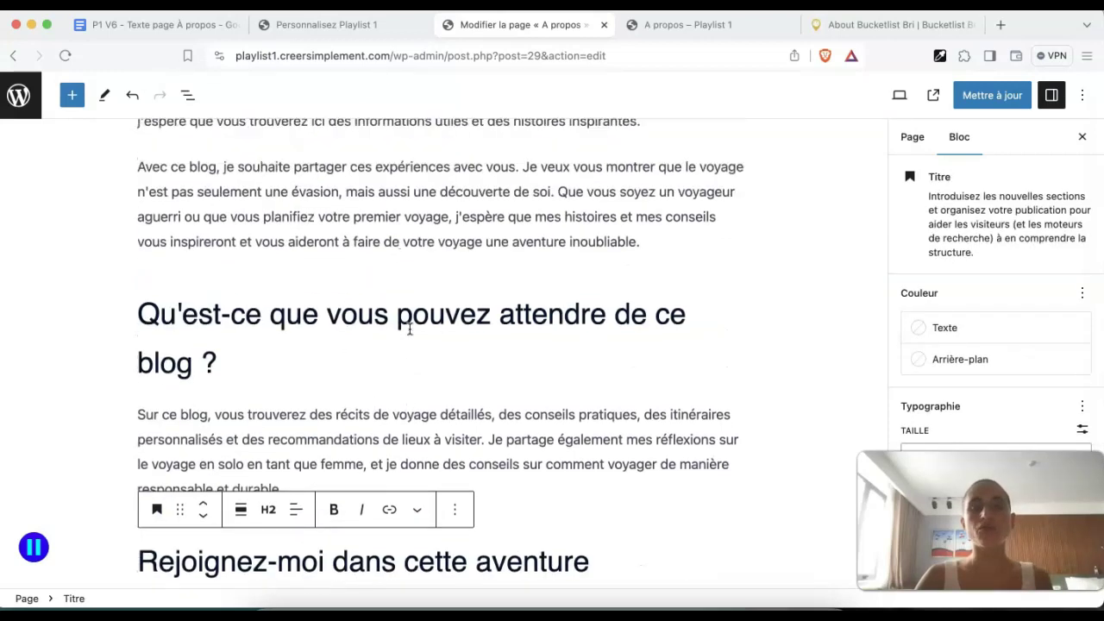
{"action": "scroll", "coordinate": [409, 328], "scroll_direction": "up", "scroll_amount": 5}
{"action": "left_click", "coordinate": [900, 97]}
{"action": "left_click", "coordinate": [838, 233]}
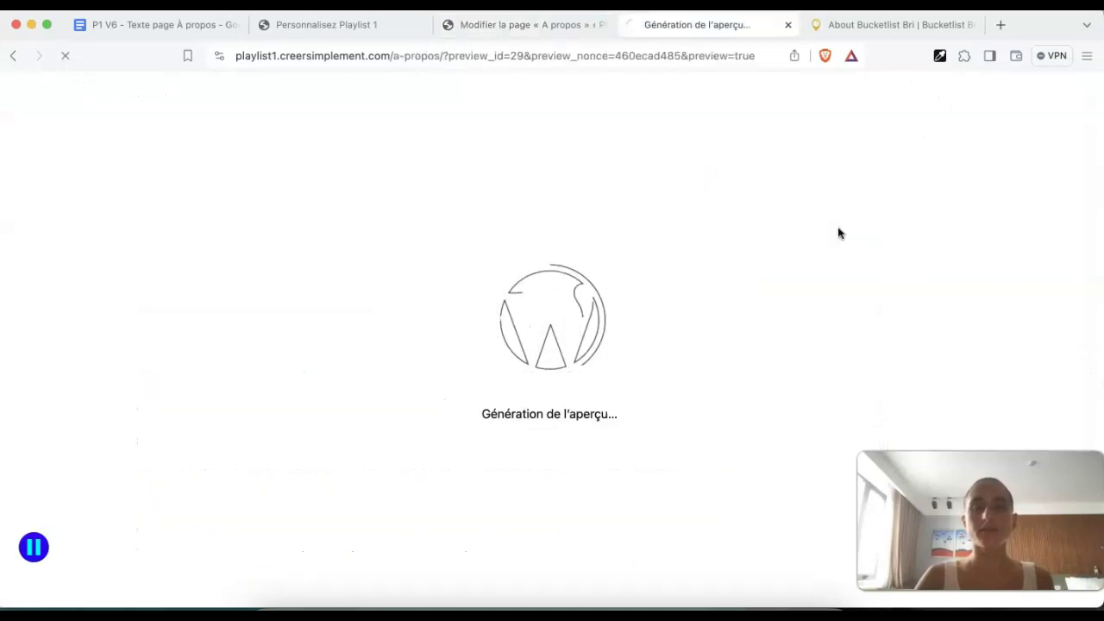
{"action": "scroll", "coordinate": [838, 230], "scroll_direction": "down", "scroll_amount": 10}
{"action": "scroll", "coordinate": [837, 231], "scroll_direction": "down", "scroll_amount": 6}
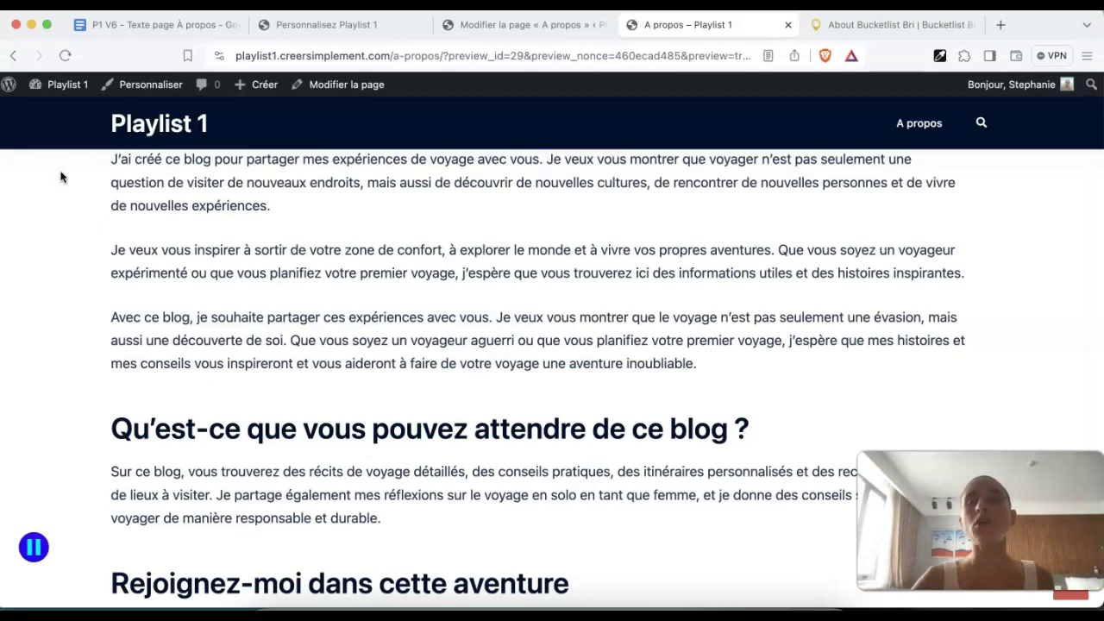
{"action": "left_click", "coordinate": [849, 25]}
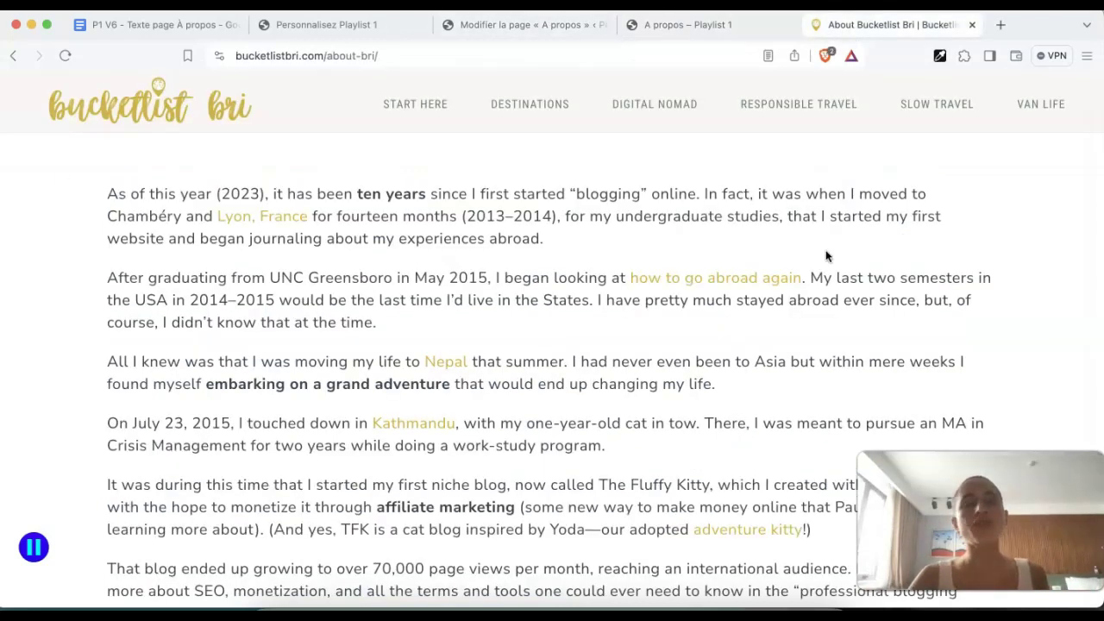
{"action": "scroll", "coordinate": [825, 255], "scroll_direction": "down", "scroll_amount": 5}
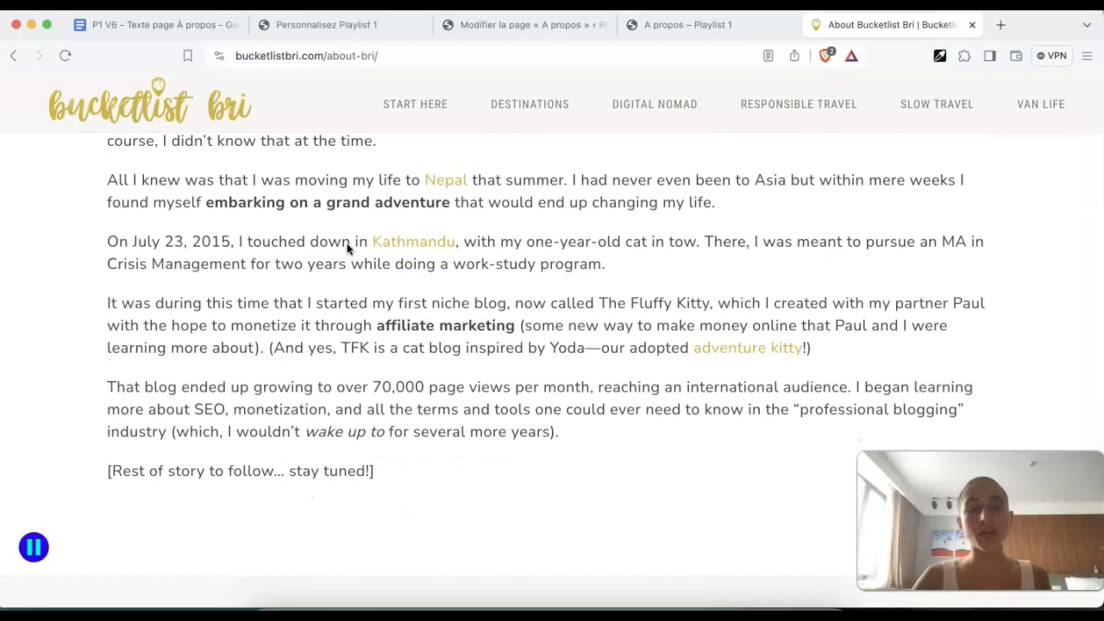
{"action": "scroll", "coordinate": [347, 248], "scroll_direction": "up", "scroll_amount": 5}
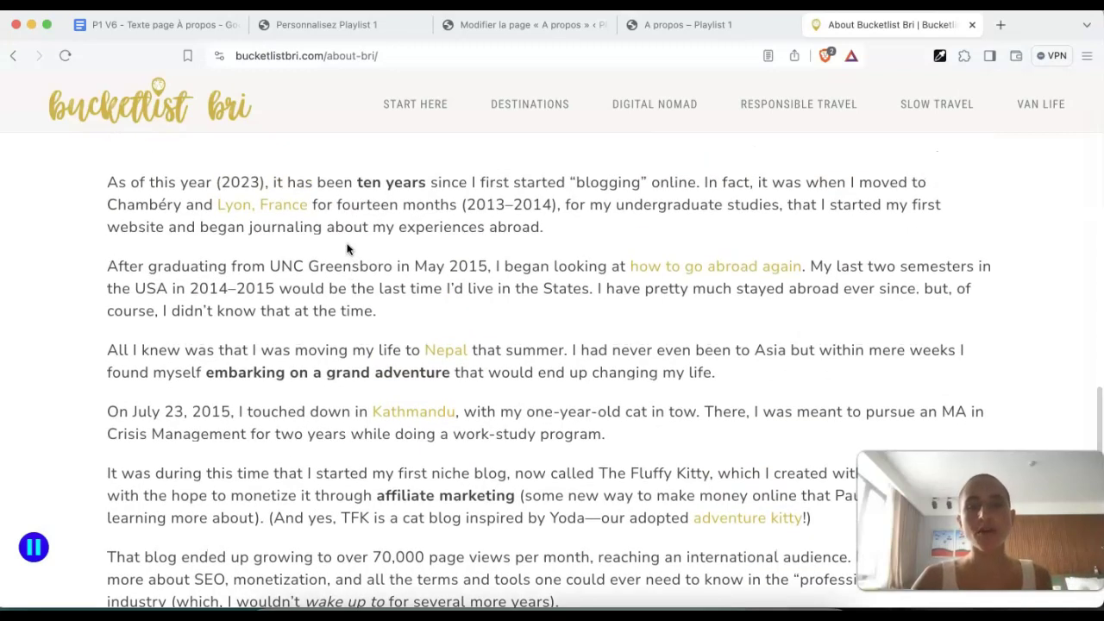
{"action": "scroll", "coordinate": [643, 326], "scroll_direction": "down", "scroll_amount": 8}
{"action": "scroll", "coordinate": [644, 326], "scroll_direction": "up", "scroll_amount": 8}
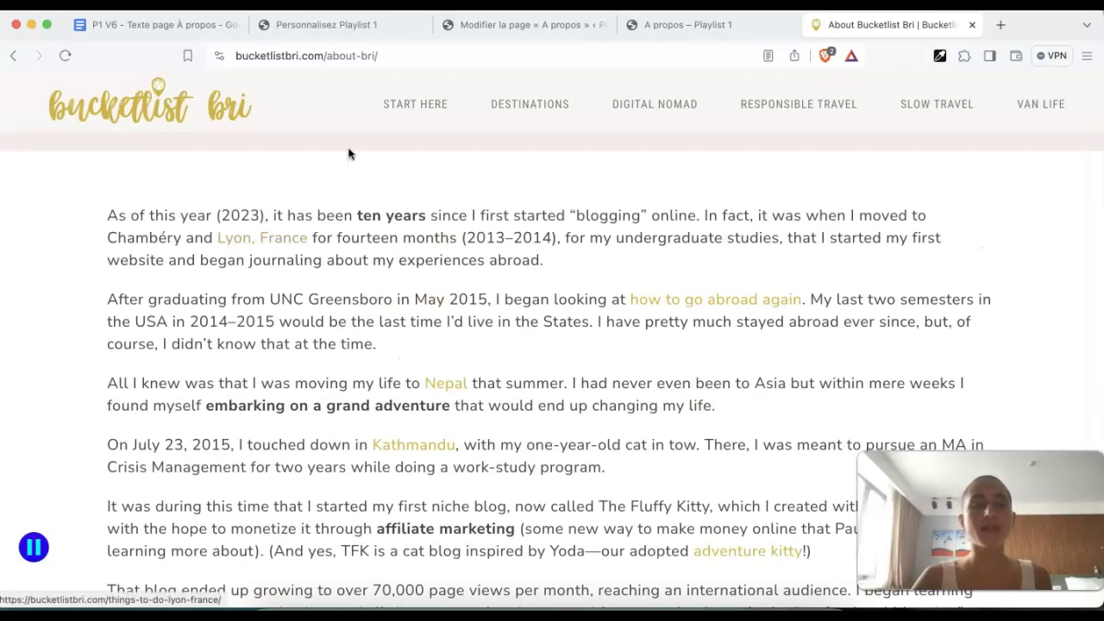
Review the Section 5 text in the WordPress editor and examine the "Let's Connect!" section that follows the story text on the Bucketlist Bri page
{"action": "left_click", "coordinate": [508, 33]}
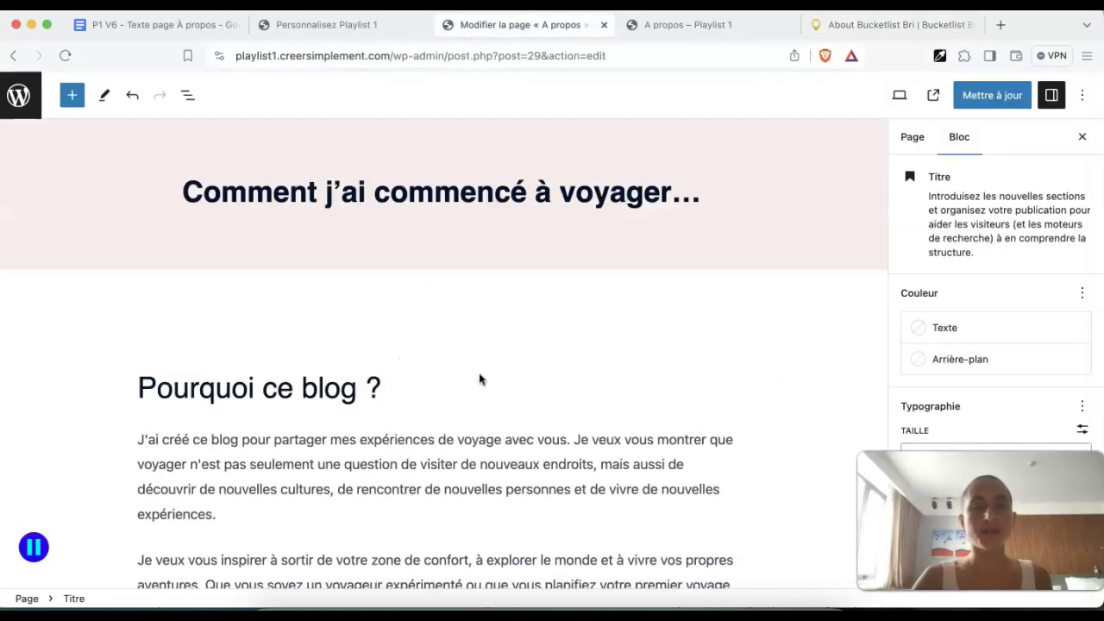
{"action": "scroll", "coordinate": [480, 379], "scroll_direction": "down", "scroll_amount": 10}
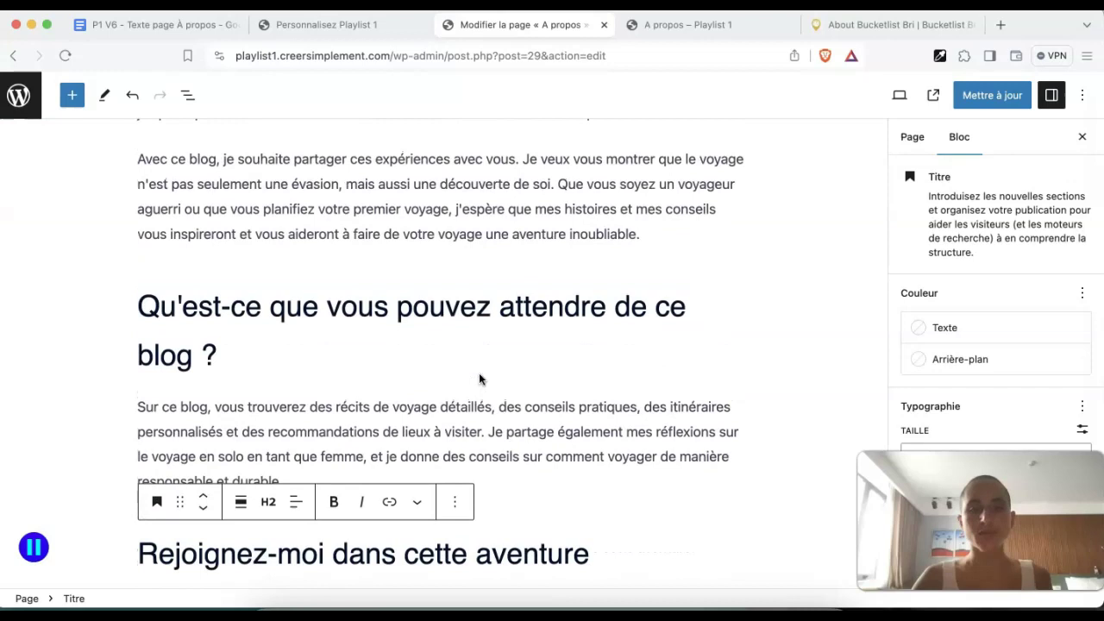
{"action": "scroll", "coordinate": [479, 379], "scroll_direction": "down", "scroll_amount": 3}
{"action": "scroll", "coordinate": [480, 380], "scroll_direction": "up", "scroll_amount": 7}
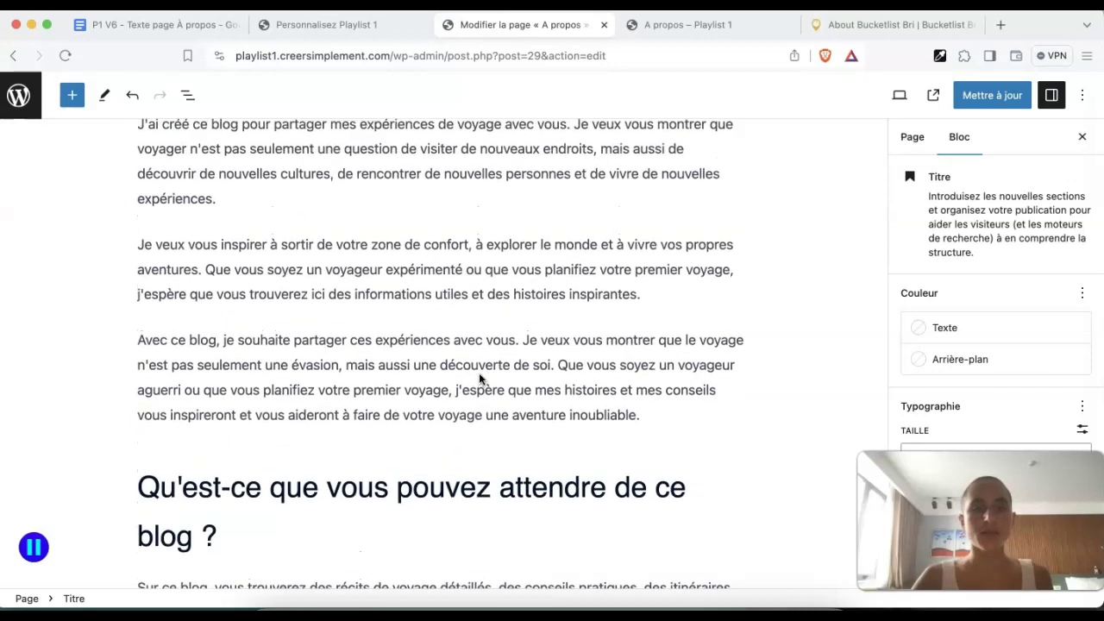
{"action": "scroll", "coordinate": [479, 379], "scroll_direction": "down", "scroll_amount": 5}
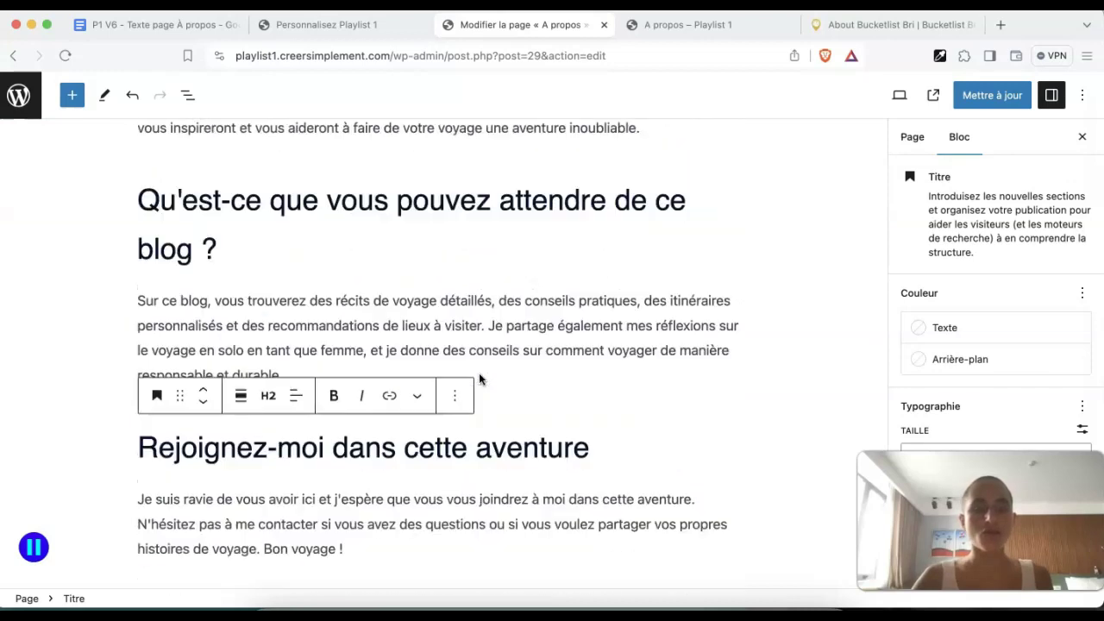
{"action": "left_click", "coordinate": [414, 553]}
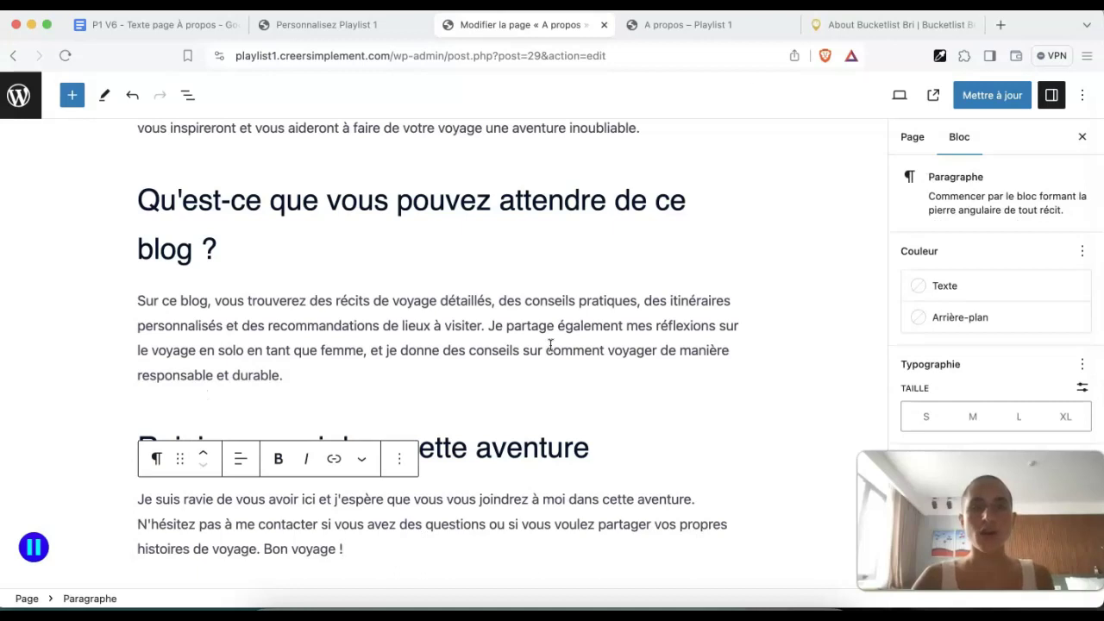
{"action": "left_click", "coordinate": [891, 26]}
{"action": "scroll", "coordinate": [344, 403], "scroll_direction": "down", "scroll_amount": 10}
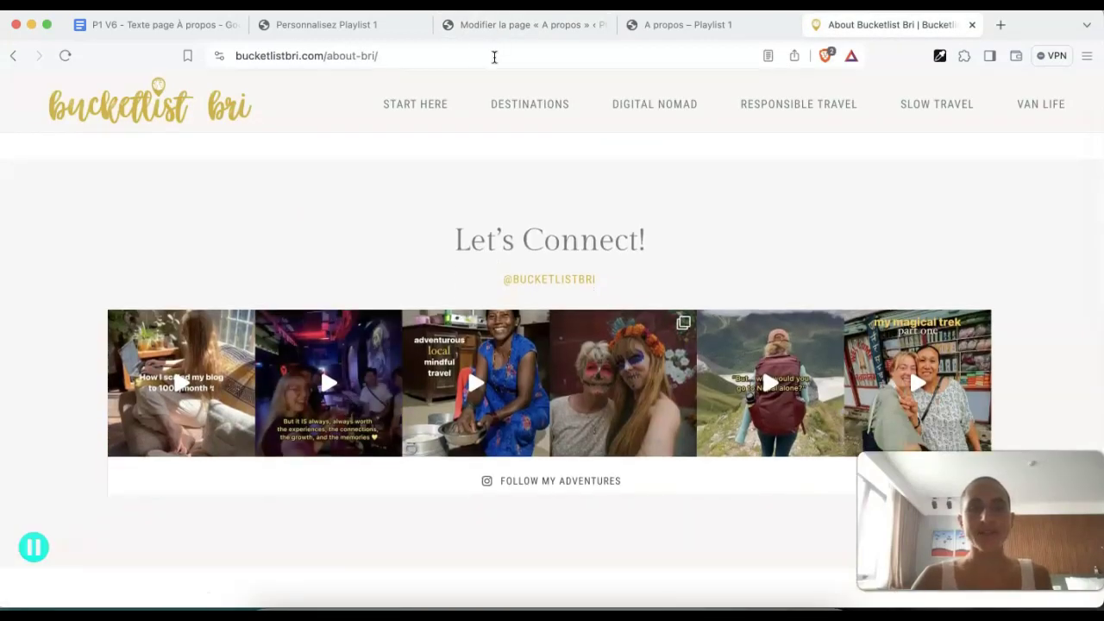
{"action": "scroll", "coordinate": [489, 261], "scroll_direction": "up", "scroll_amount": 3}
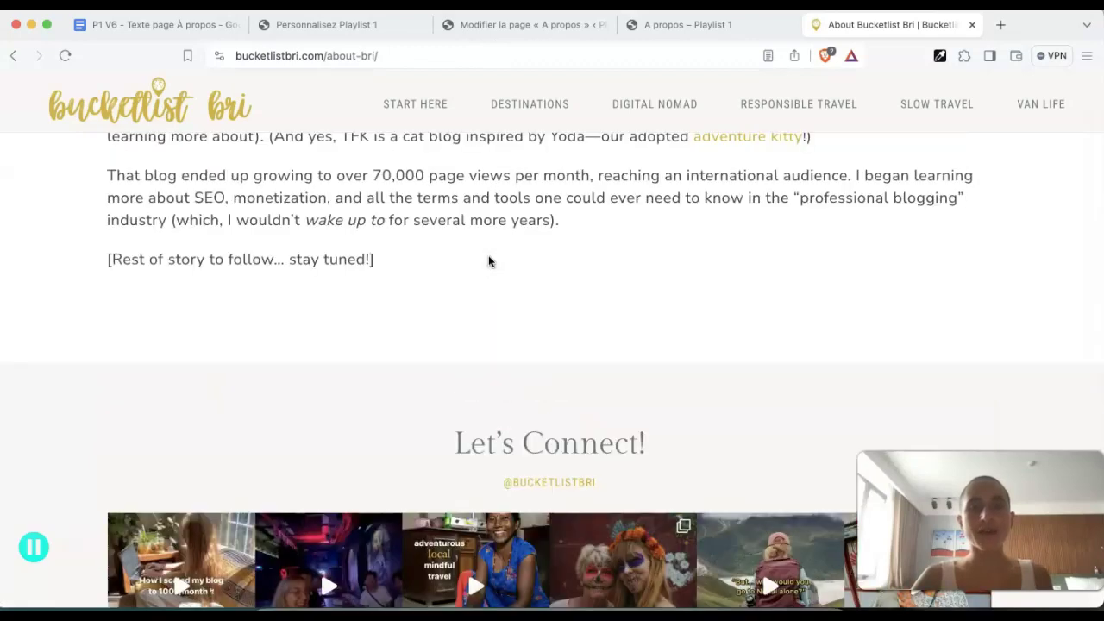
{"action": "scroll", "coordinate": [489, 261], "scroll_direction": "down", "scroll_amount": 2}
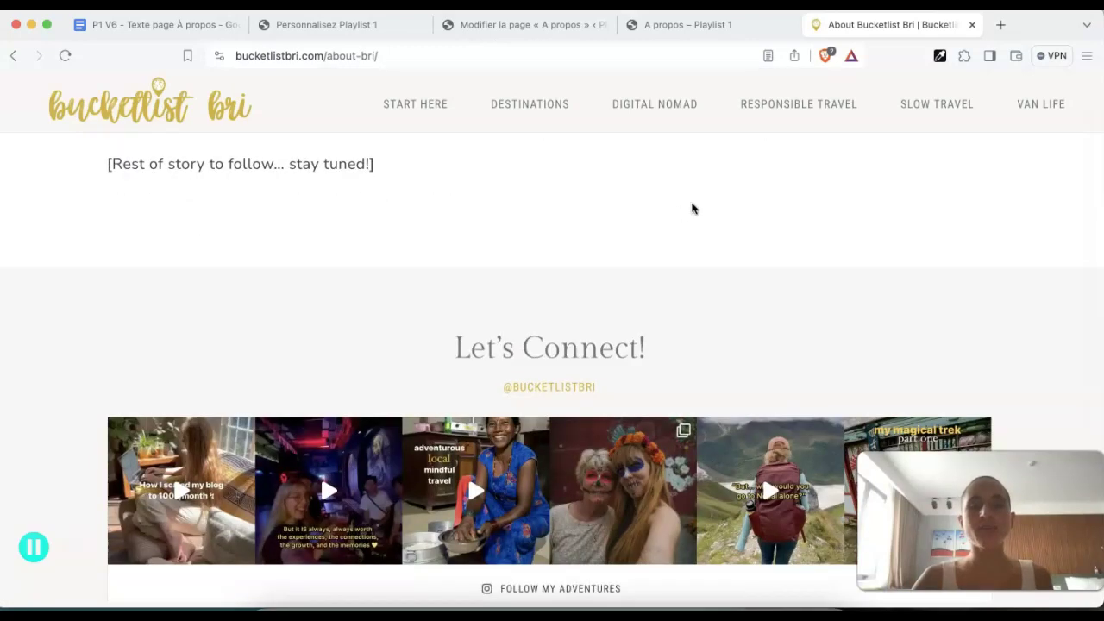
Insert the Bannière CTA pattern below the last paragraph of the A propos page in the WordPress editor
{"action": "left_click", "coordinate": [490, 23]}
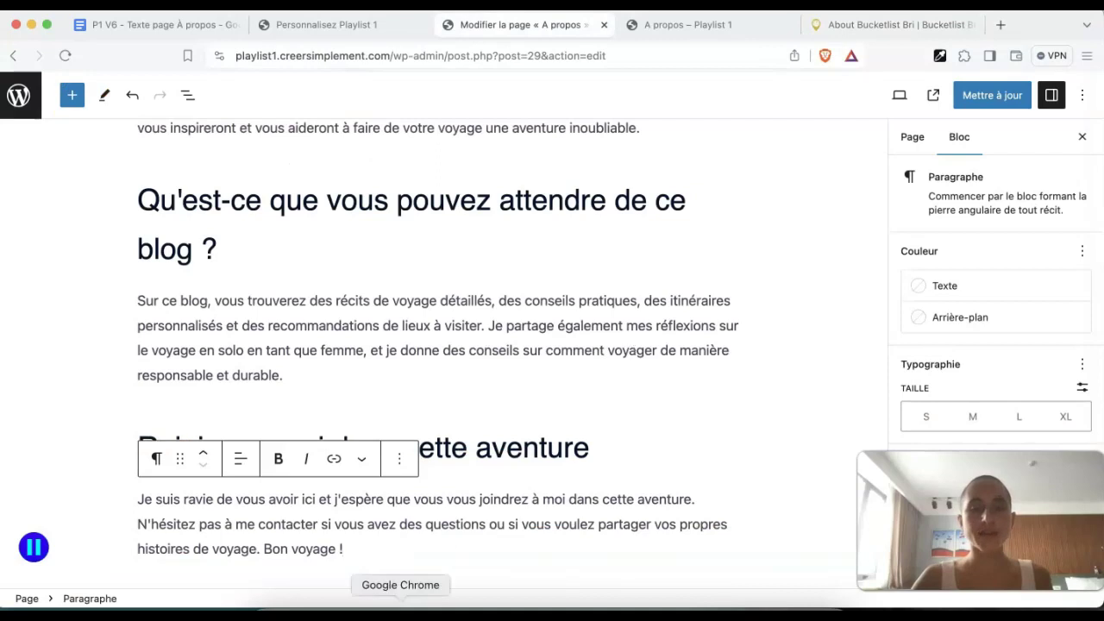
{"action": "key", "text": "Return"}
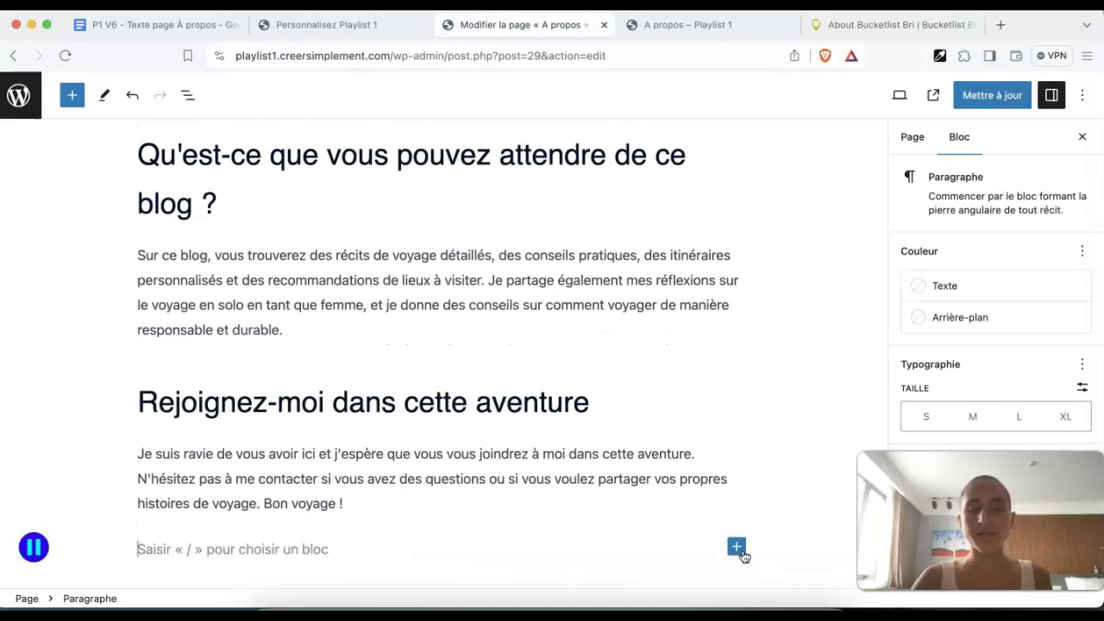
{"action": "left_click", "coordinate": [736, 548]}
{"action": "type", "text": "b"}
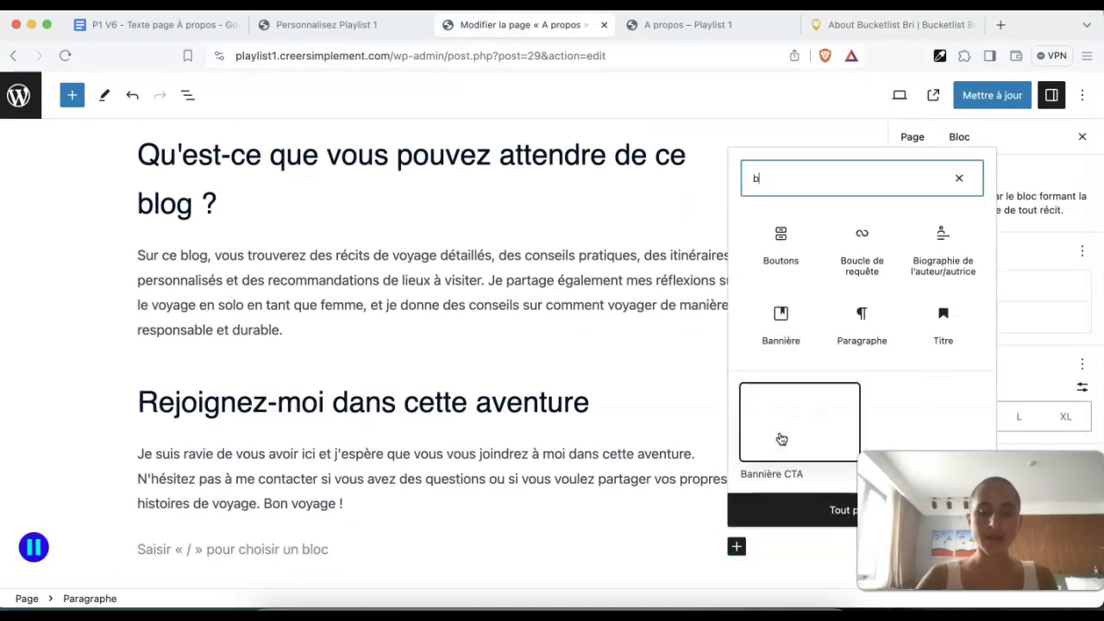
{"action": "type", "text": "ann"}
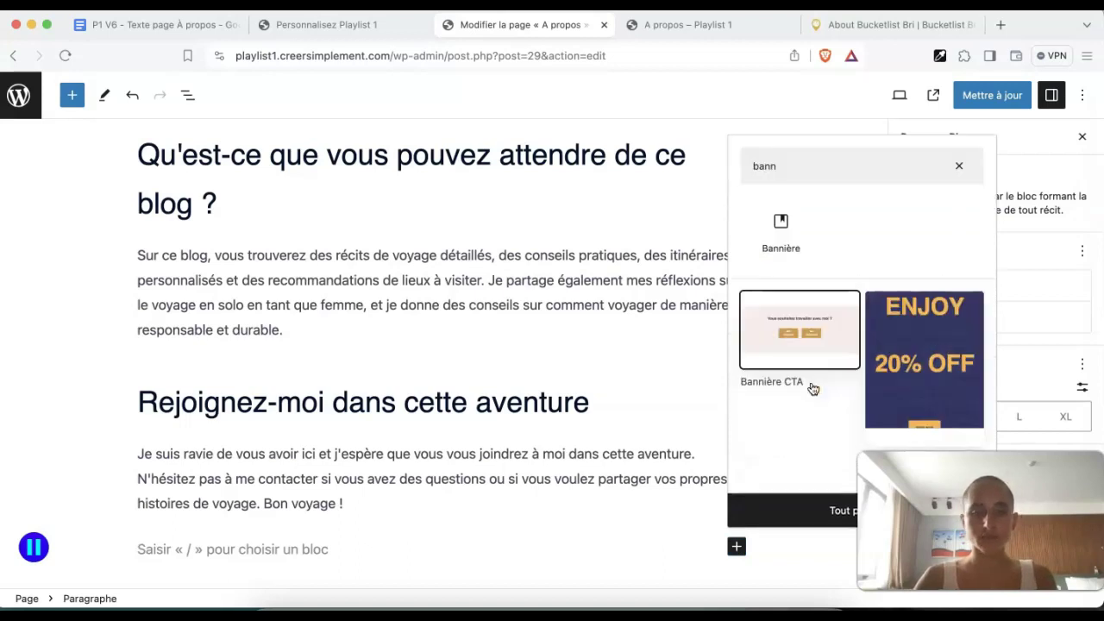
{"action": "left_click", "coordinate": [810, 384]}
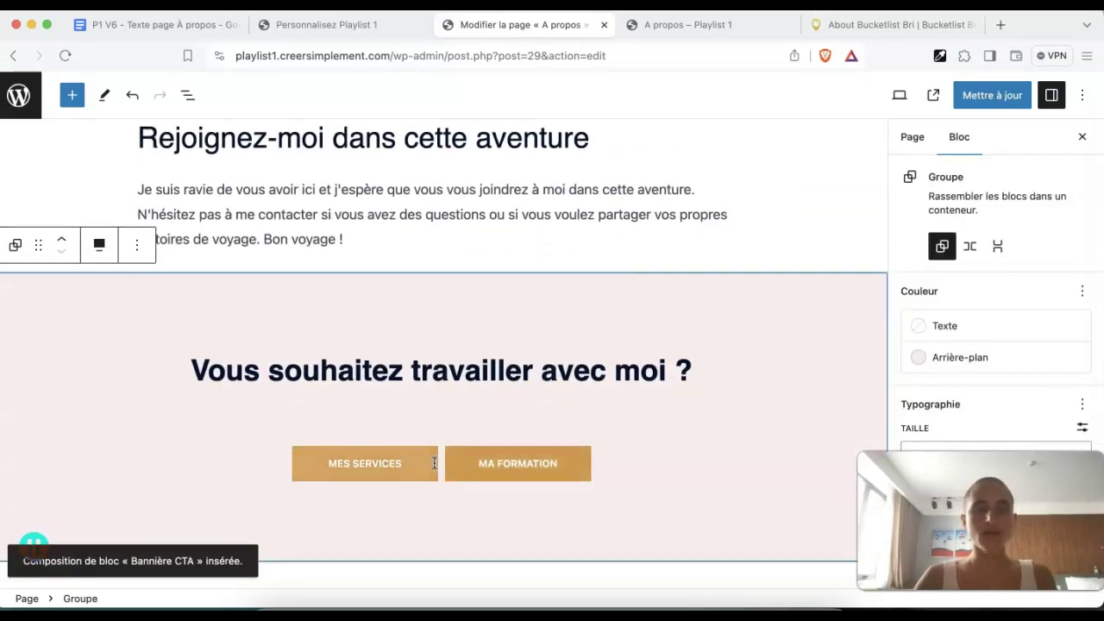
Delete the Colonnes block holding the MES SERVICES and MA FORMATION buttons from the banner
{"action": "left_click", "coordinate": [434, 463]}
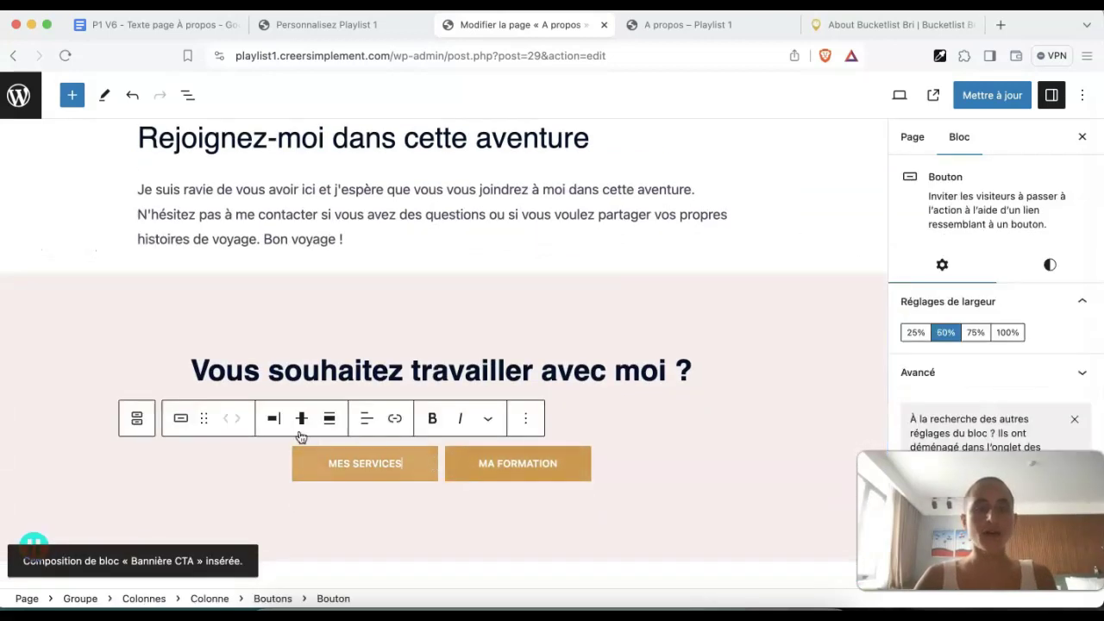
{"action": "left_click", "coordinate": [145, 599]}
{"action": "left_click", "coordinate": [342, 421]}
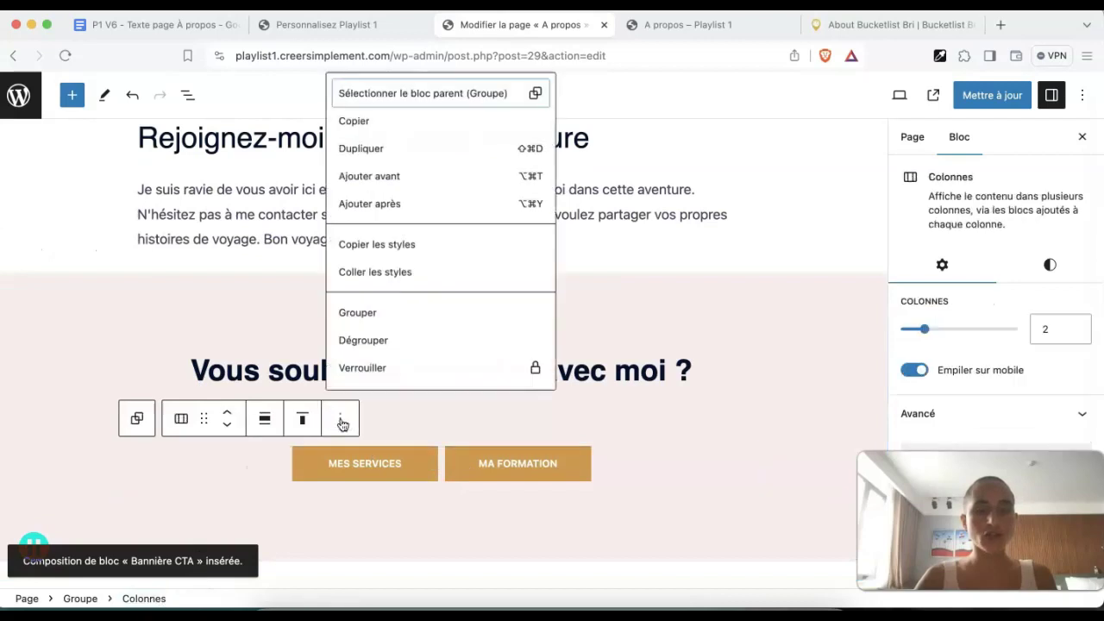
{"action": "scroll", "coordinate": [398, 364], "scroll_direction": "down", "scroll_amount": 2}
{"action": "left_click", "coordinate": [388, 371]}
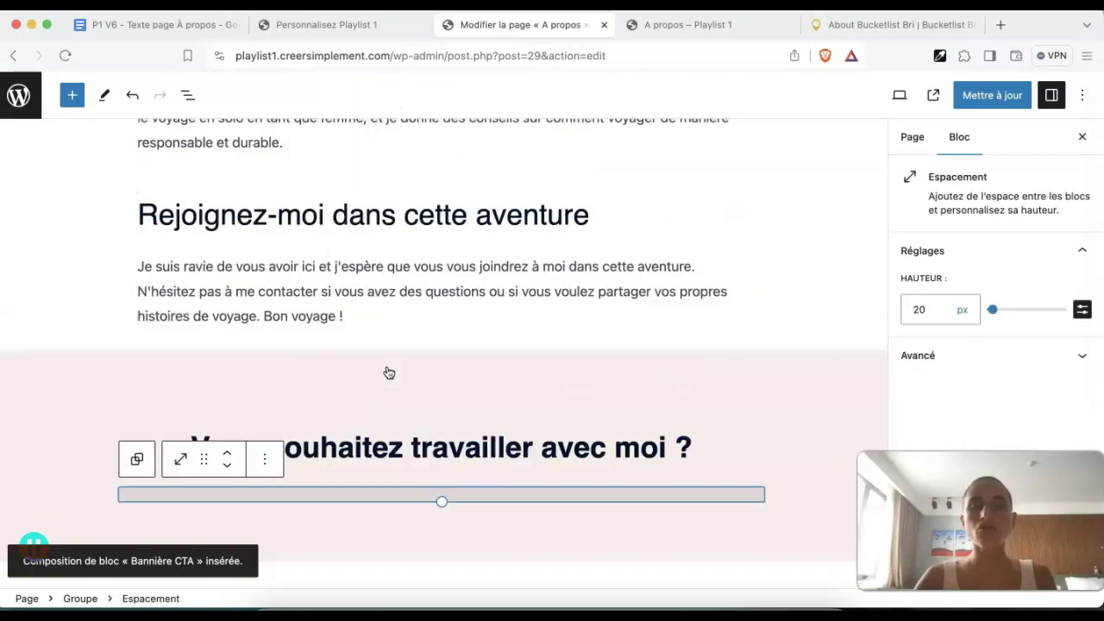
Check the "Let's Connect!" section on the Bucketlist Bri page, and replace the banner heading with "Restons en contact" from Section 6 of the Google Docs text
{"action": "left_click", "coordinate": [672, 26]}
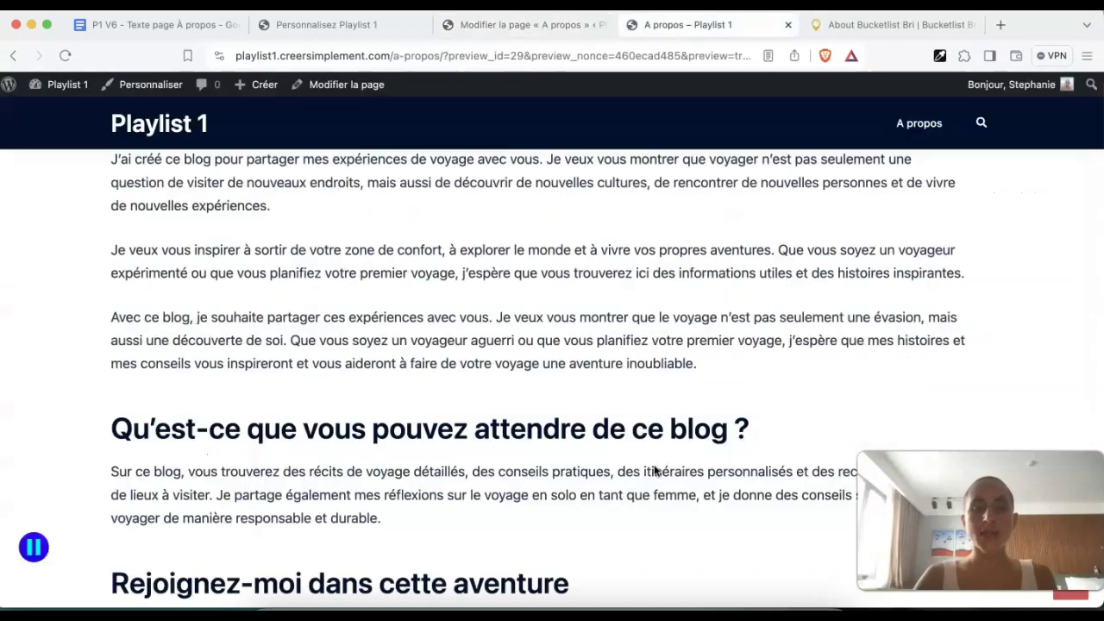
{"action": "left_click", "coordinate": [884, 25]}
{"action": "scroll", "coordinate": [728, 344], "scroll_direction": "down", "scroll_amount": 5}
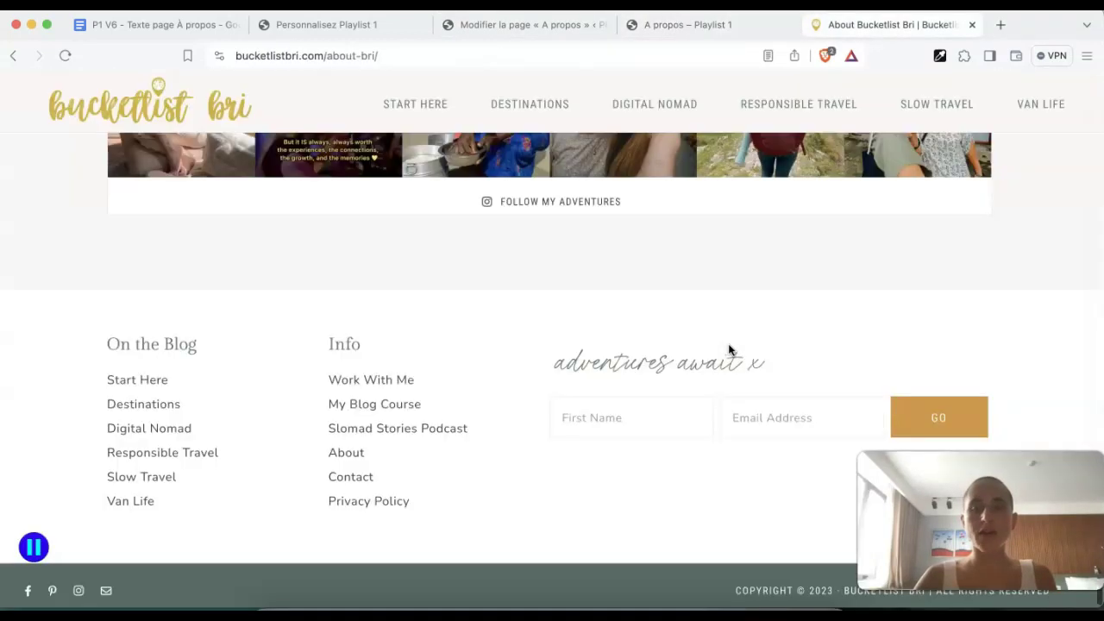
{"action": "scroll", "coordinate": [728, 343], "scroll_direction": "up", "scroll_amount": 4}
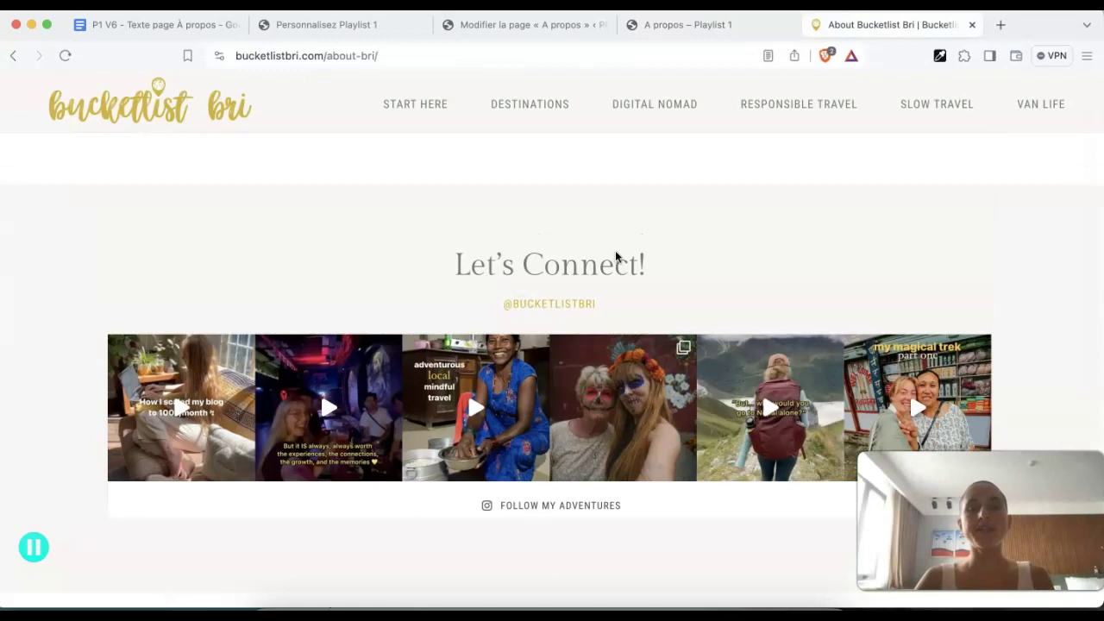
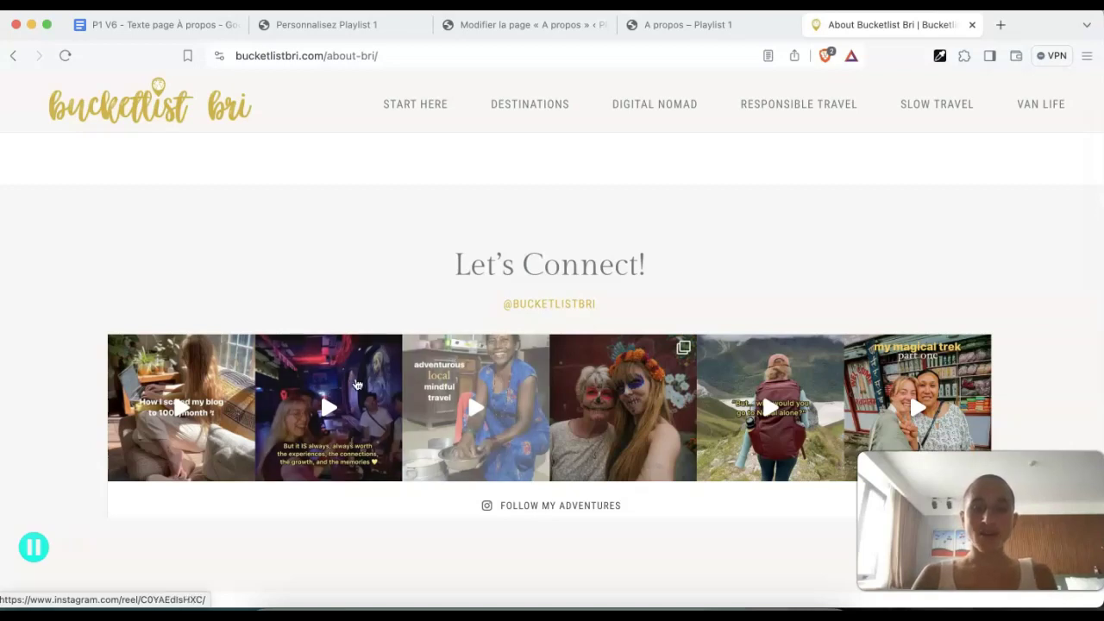
{"action": "left_click", "coordinate": [534, 35]}
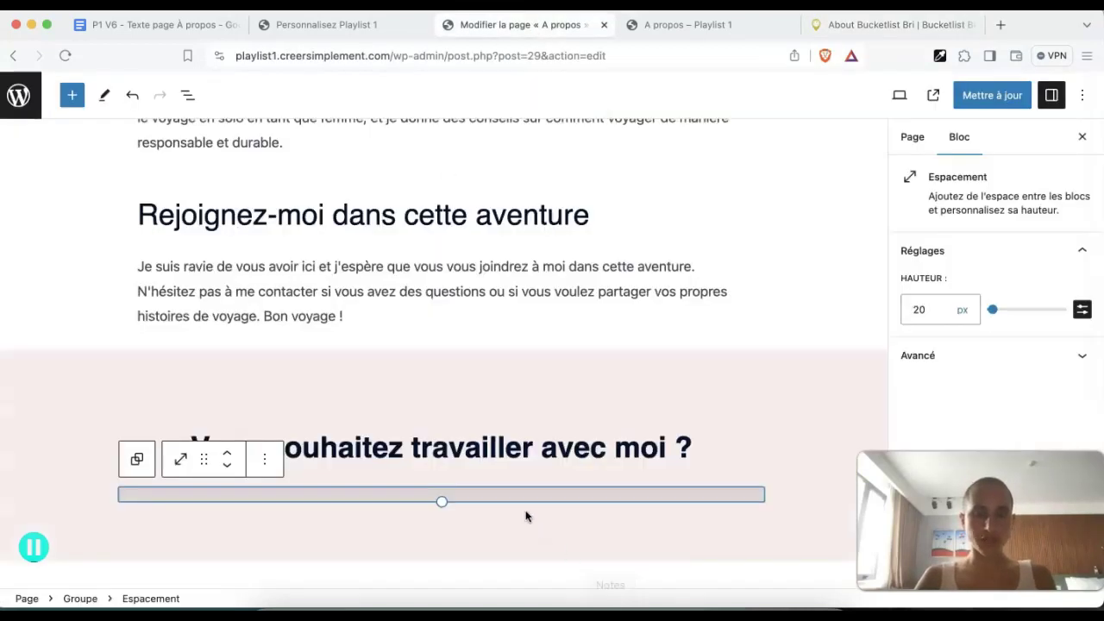
{"action": "left_click", "coordinate": [155, 22]}
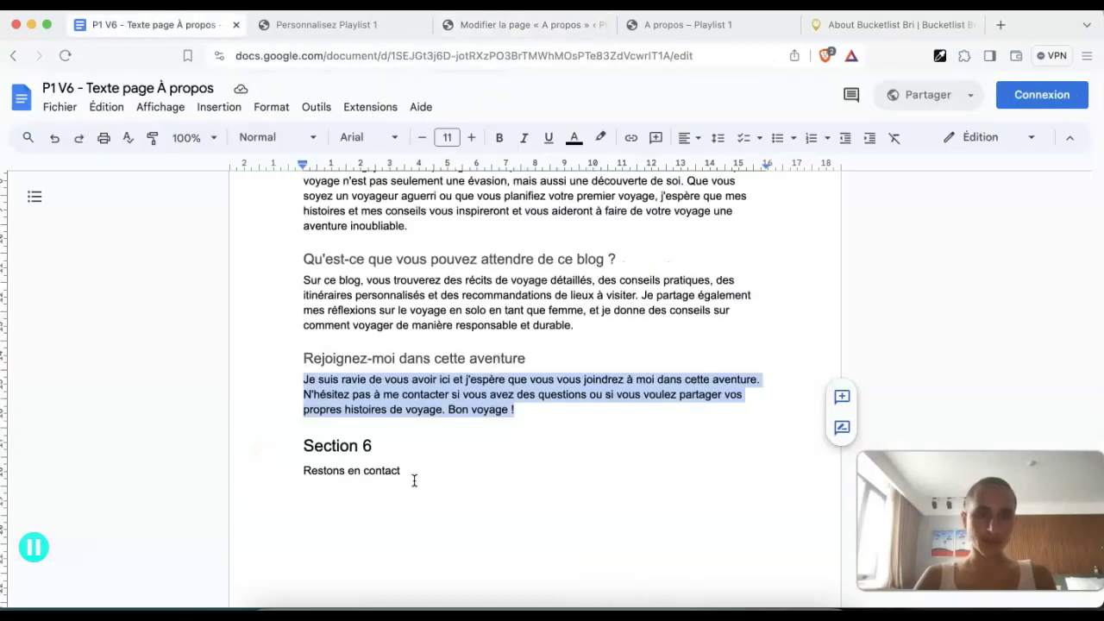
{"action": "left_click_drag", "start_coordinate": [414, 481], "coordinate": [279, 469]}
{"action": "key", "text": "super+c"}
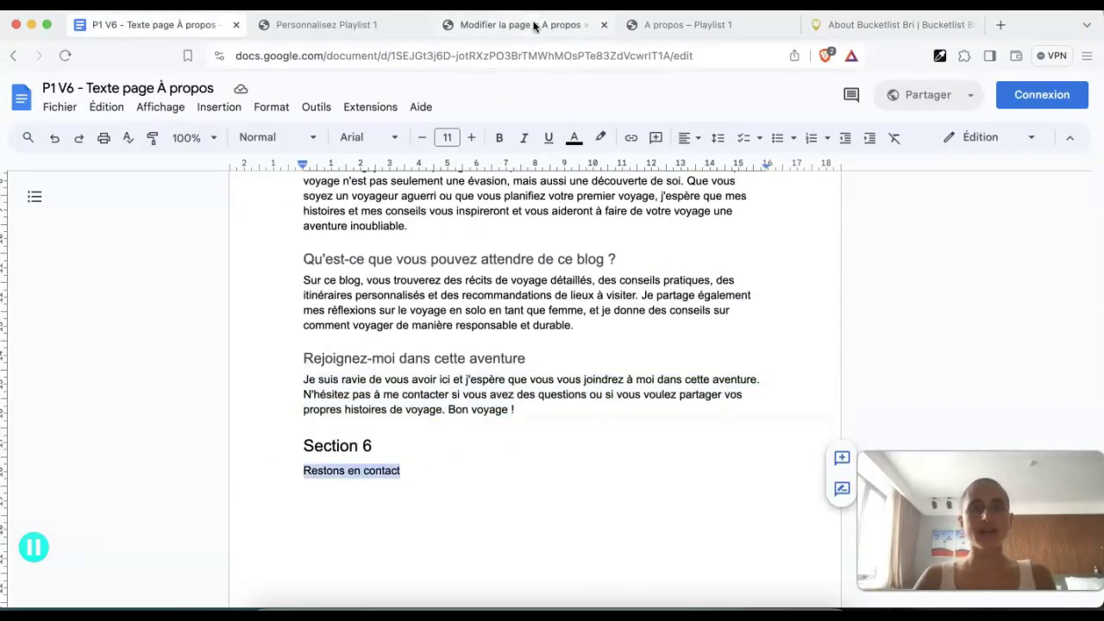
{"action": "left_click", "coordinate": [531, 26]}
{"action": "triple_click", "coordinate": [371, 460]}
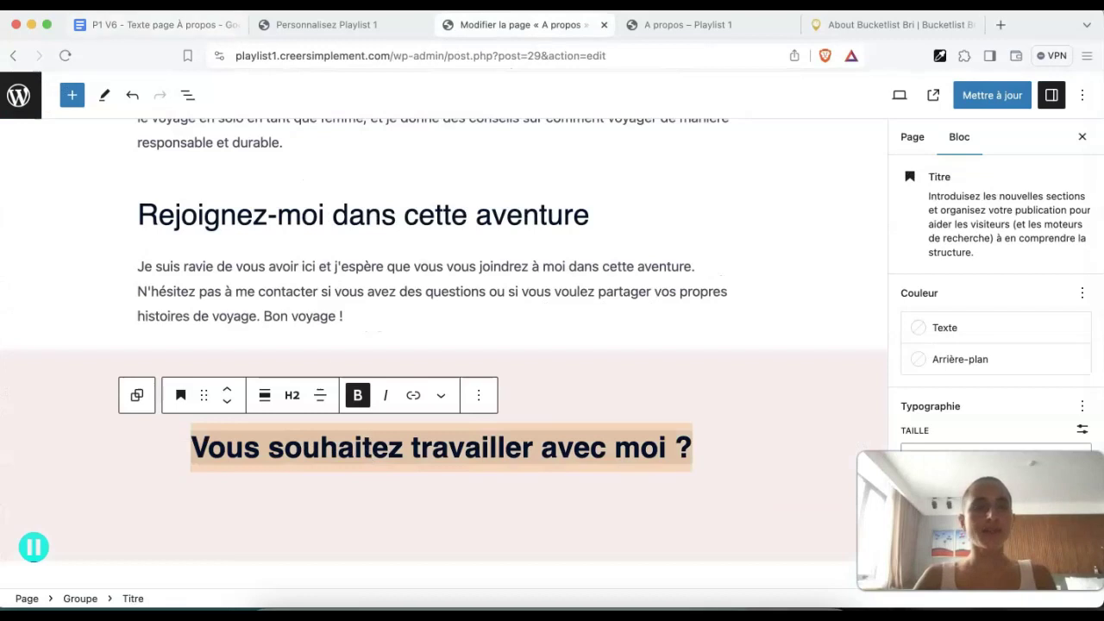
{"action": "left_click", "coordinate": [146, 4]}
{"action": "left_click", "coordinate": [158, 120]}
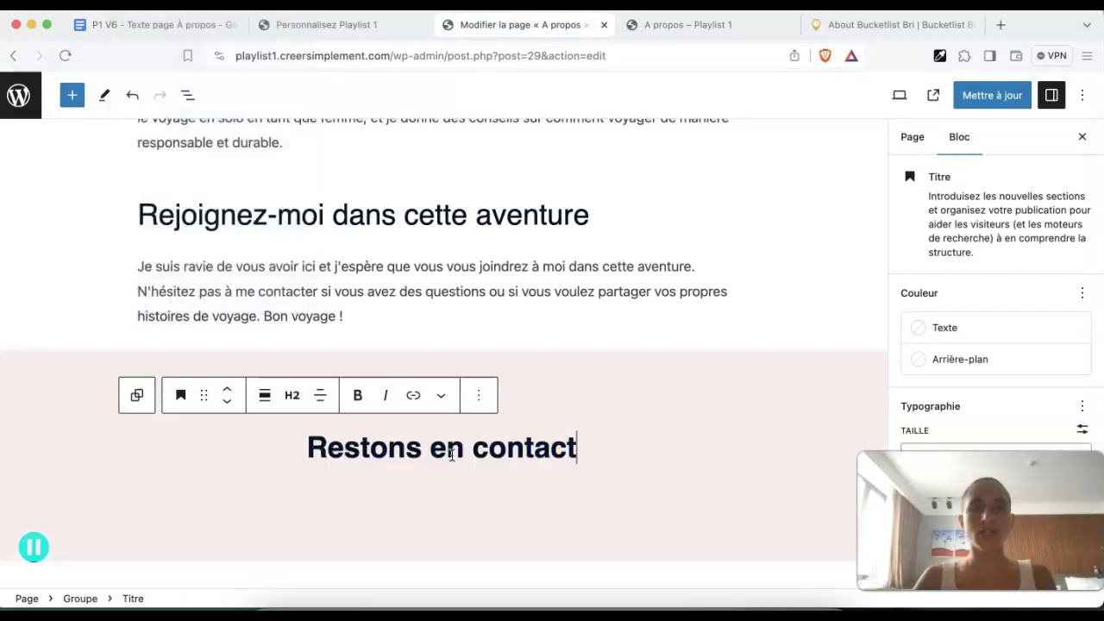
Insert an Icônes de réseaux sociaux block below the spacer under the "Restons en contact" heading
{"action": "left_click", "coordinate": [440, 494]}
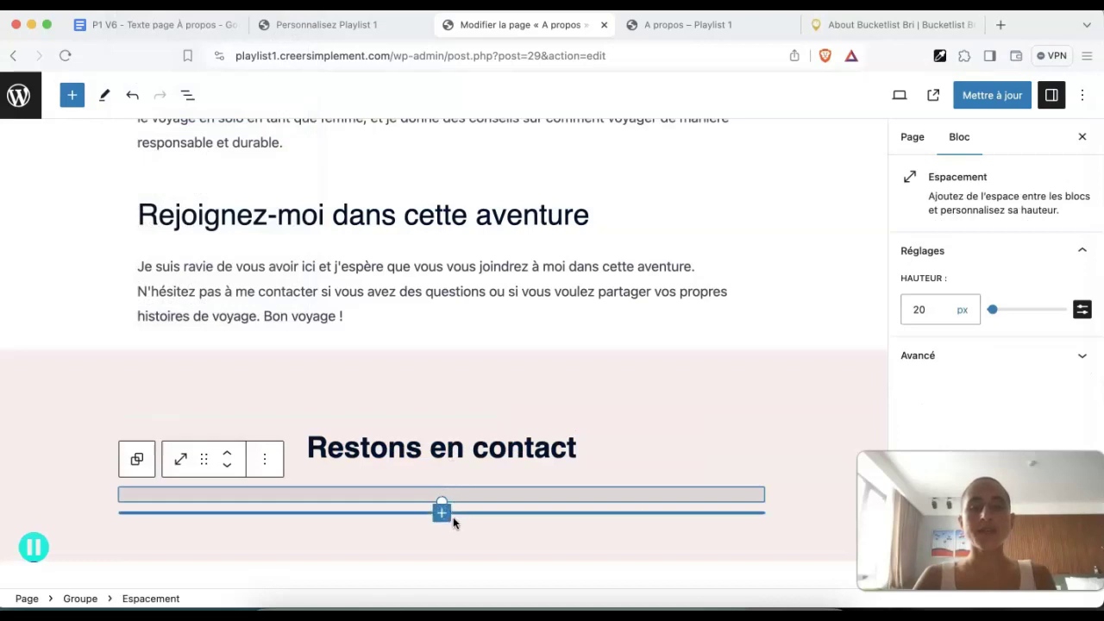
{"action": "left_click", "coordinate": [442, 515]}
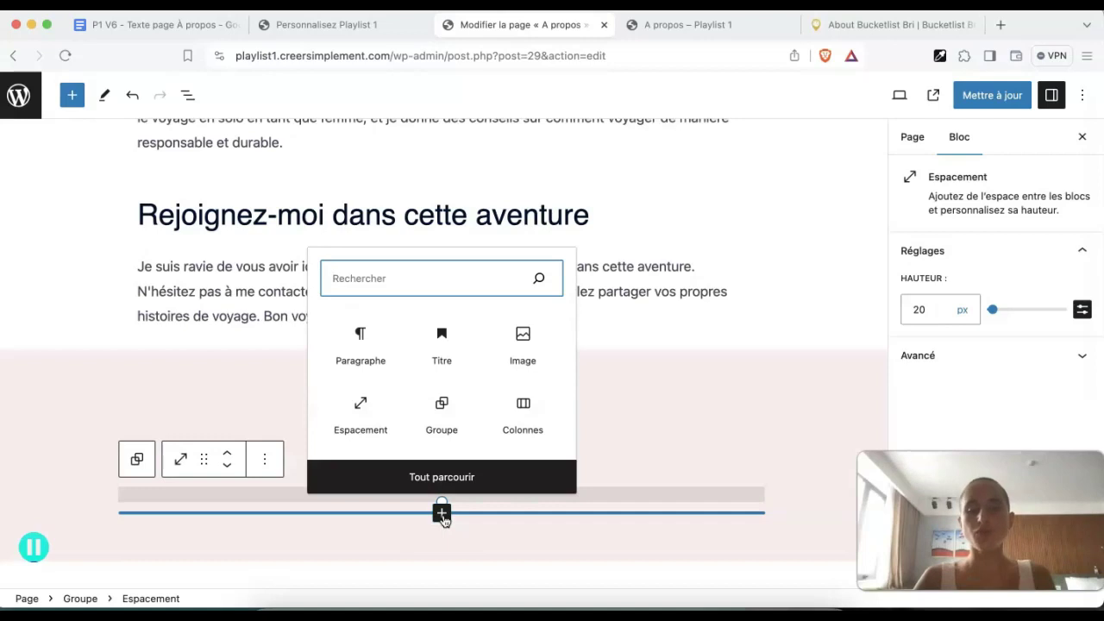
{"action": "type", "text": "r"}
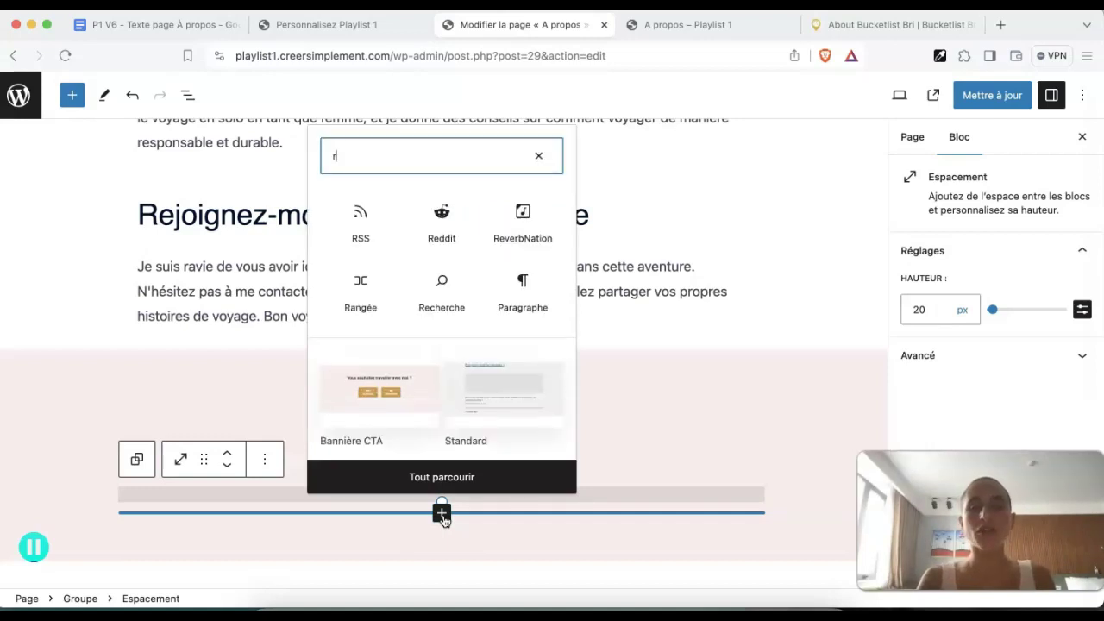
{"action": "type", "text": "és"}
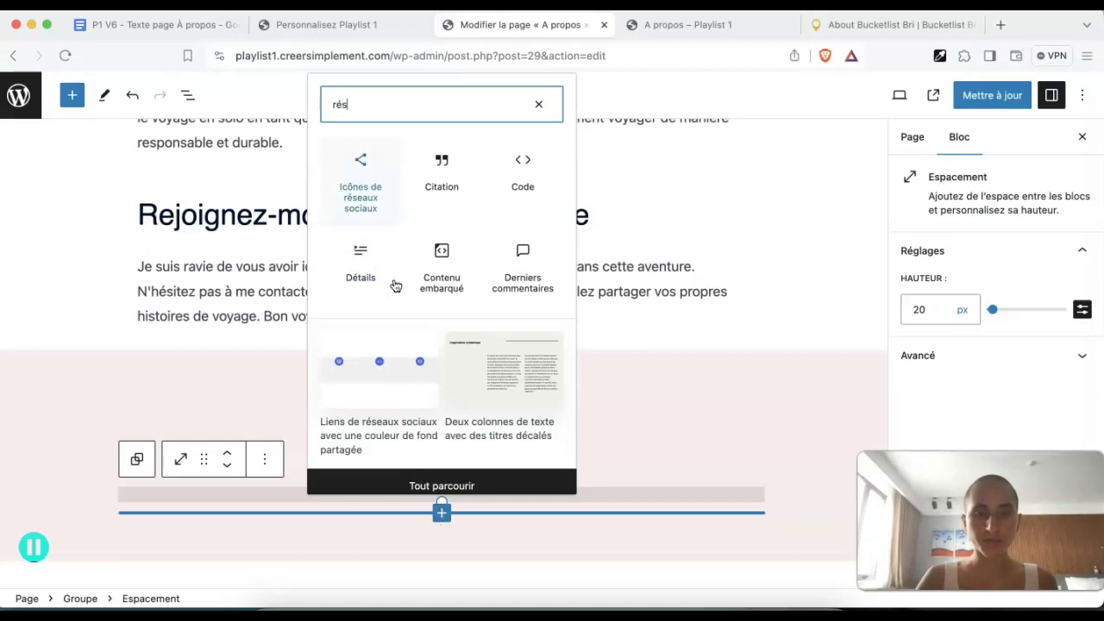
{"action": "left_click", "coordinate": [371, 187]}
{"action": "left_click", "coordinate": [371, 187]}
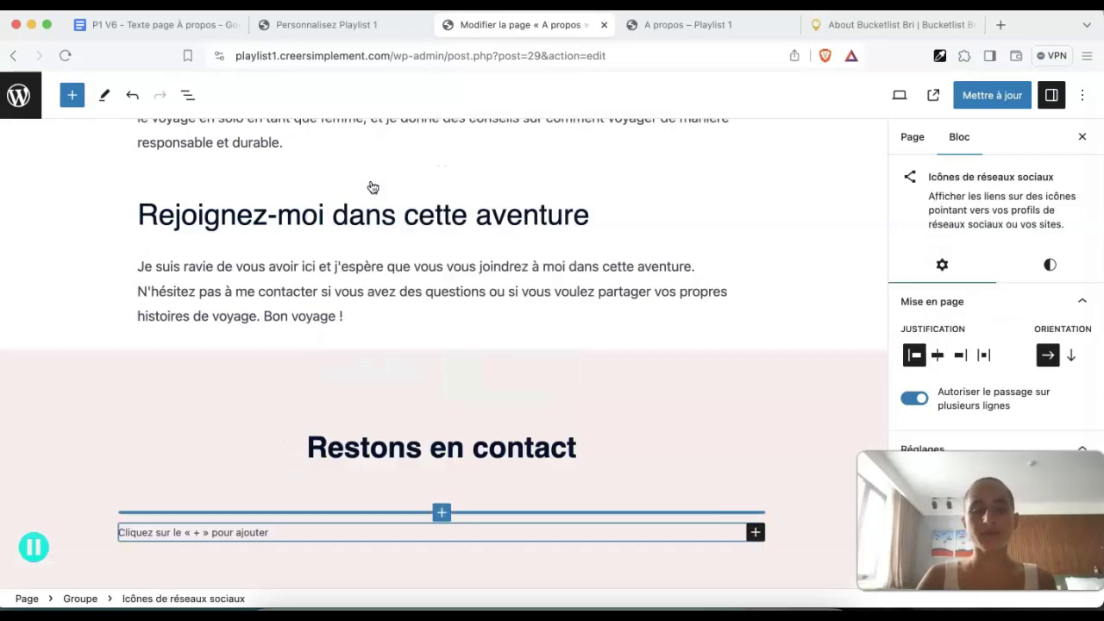
Add a Facebook icon to the empty social icons block
{"action": "scroll", "coordinate": [450, 415], "scroll_direction": "down", "scroll_amount": 1}
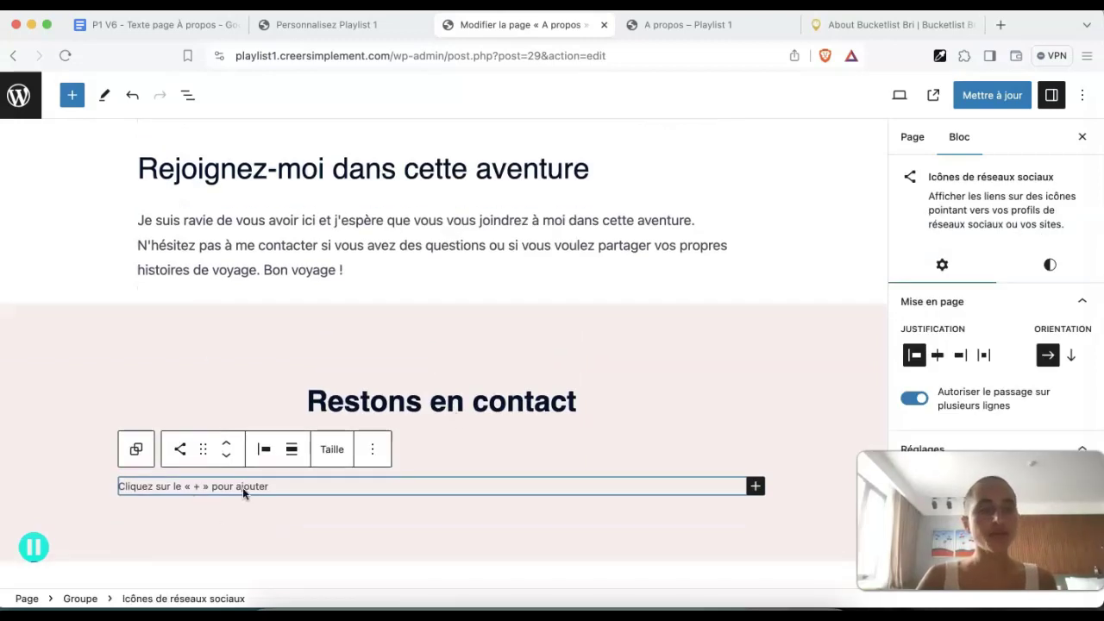
{"action": "left_click", "coordinate": [756, 487]}
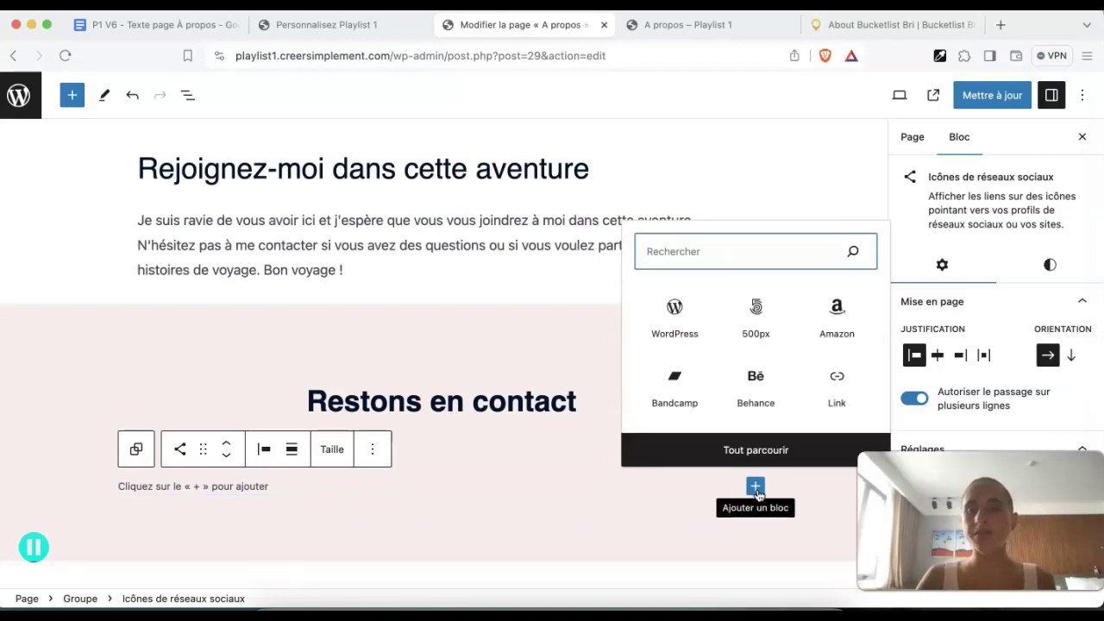
{"action": "left_click", "coordinate": [293, 490]}
{"action": "left_click", "coordinate": [756, 487]}
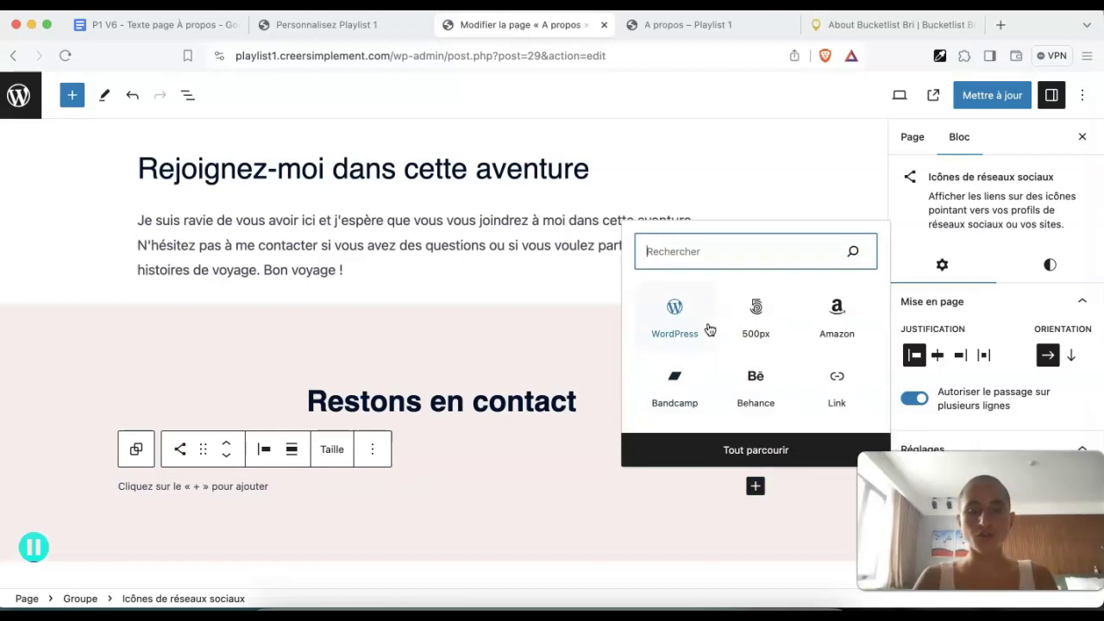
{"action": "type", "text": "face"}
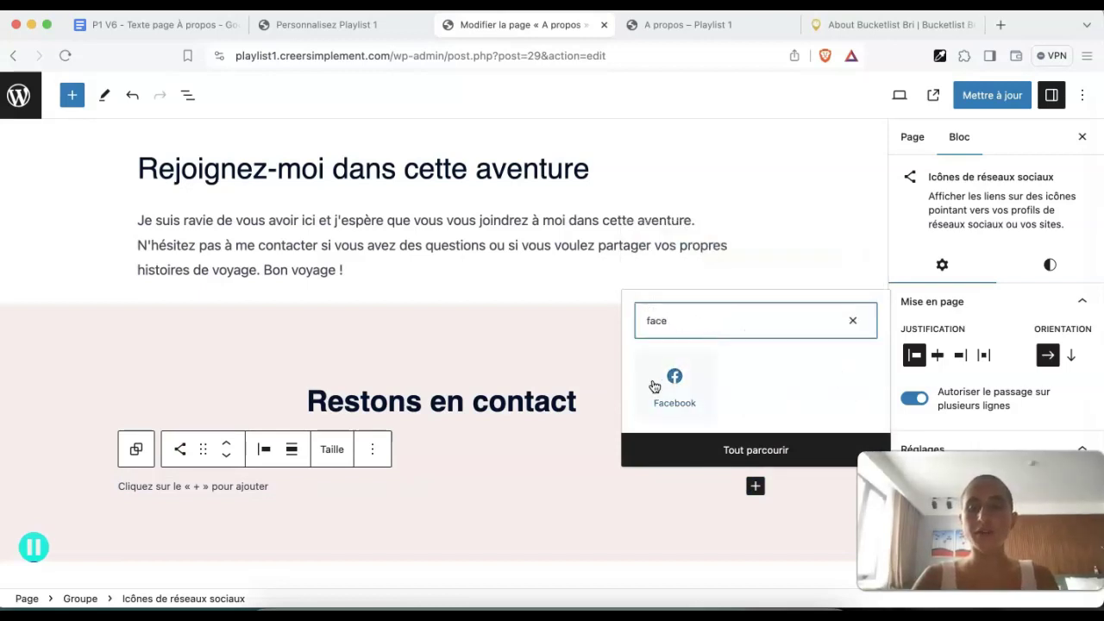
{"action": "left_click", "coordinate": [655, 386]}
Add an Instagram icon after the Facebook icon in the social icons block
{"action": "left_click", "coordinate": [175, 502]}
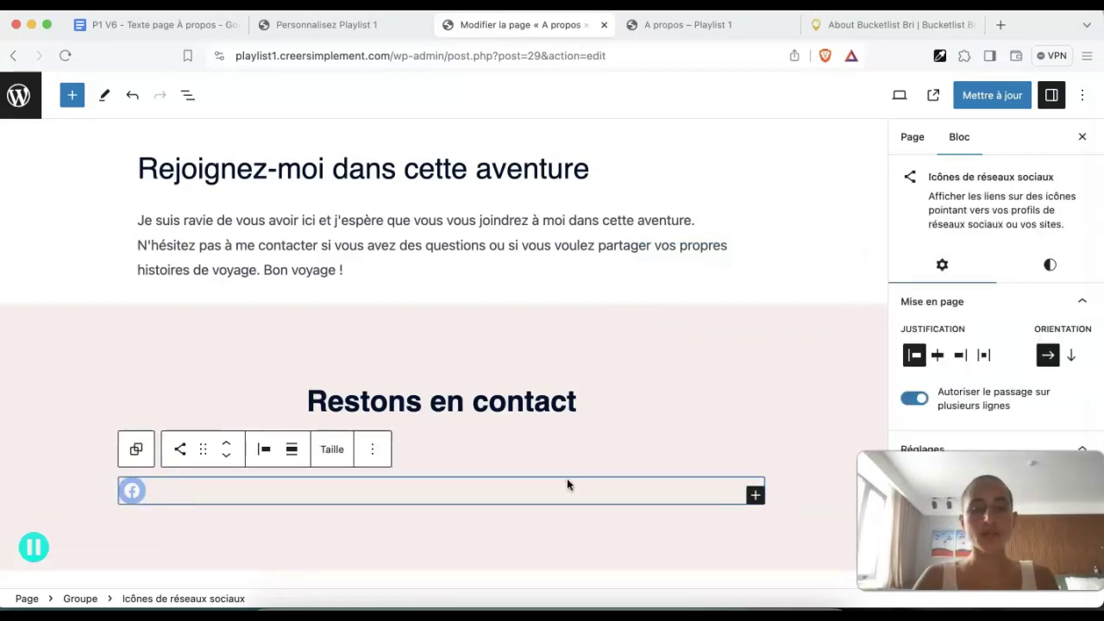
{"action": "left_click", "coordinate": [756, 496]}
{"action": "type", "text": "ins"}
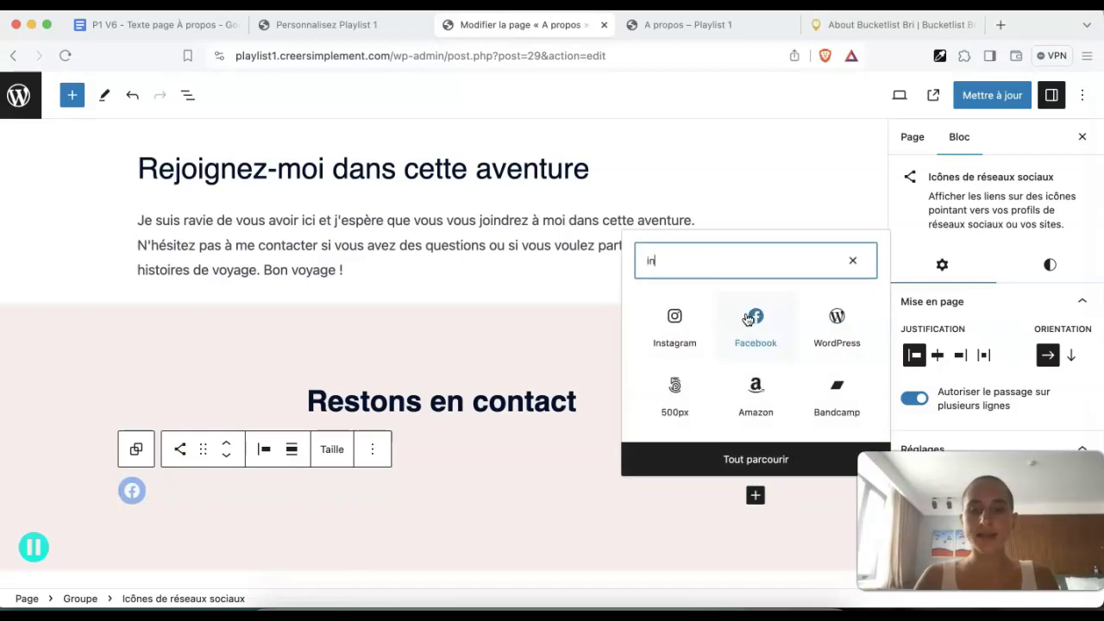
{"action": "left_click", "coordinate": [674, 390]}
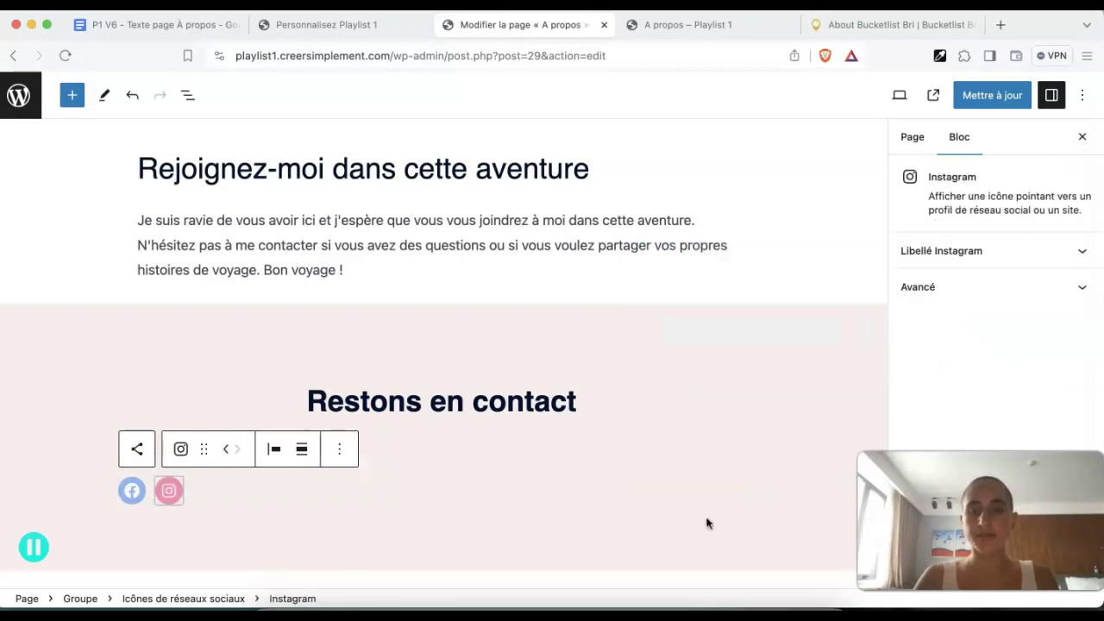
Add a Mail icon after the Instagram icon in the social icons block
{"action": "left_click", "coordinate": [169, 491]}
{"action": "left_click", "coordinate": [198, 499]}
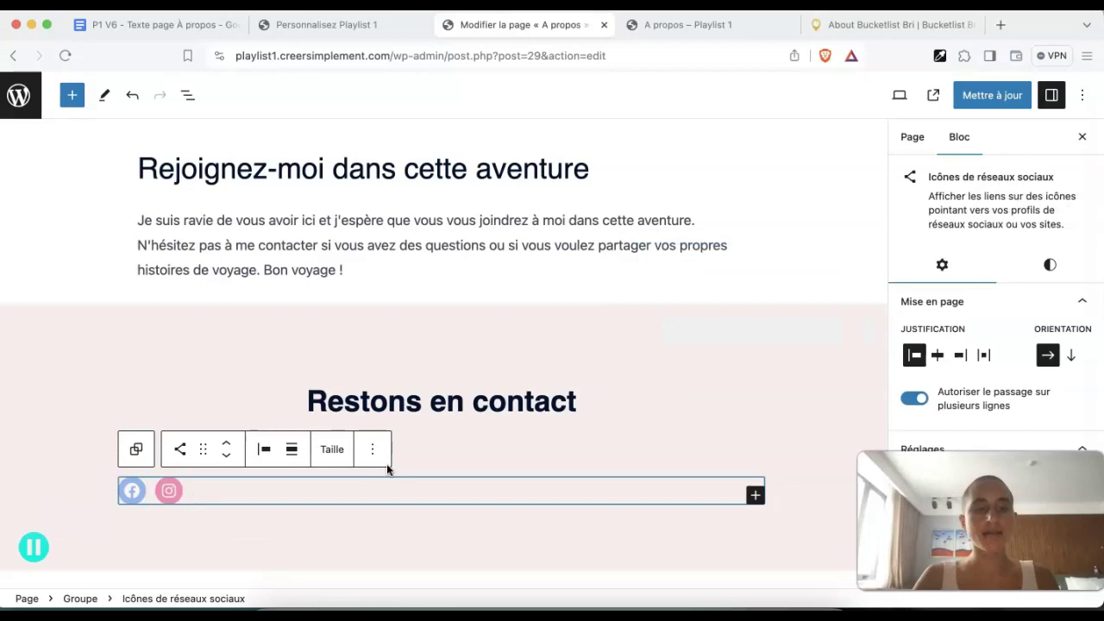
{"action": "left_click", "coordinate": [756, 496]}
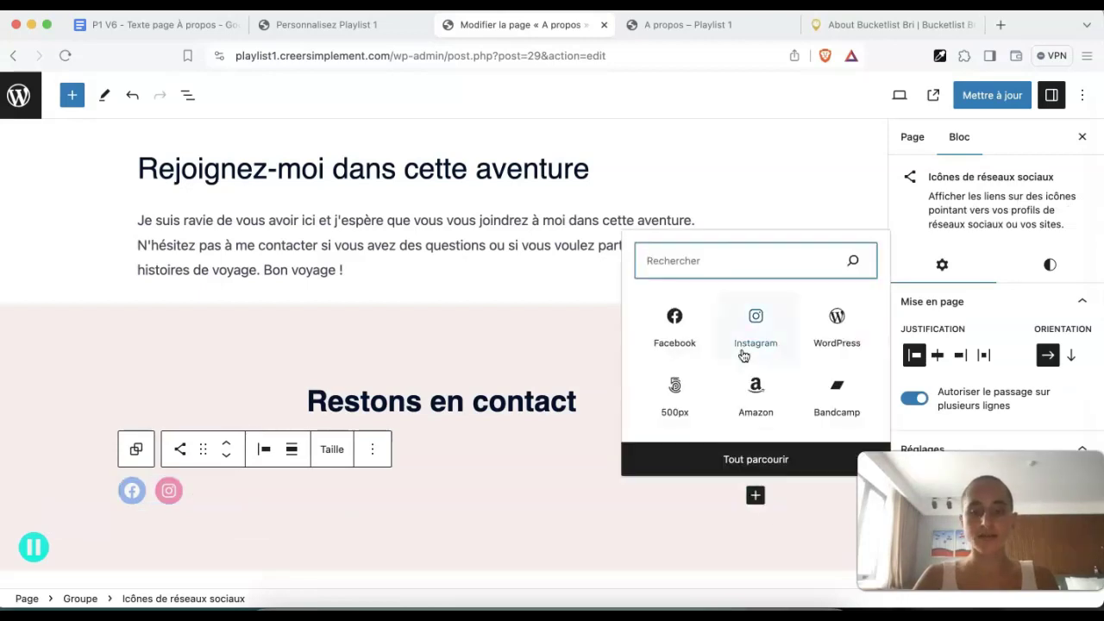
{"action": "type", "text": "em"}
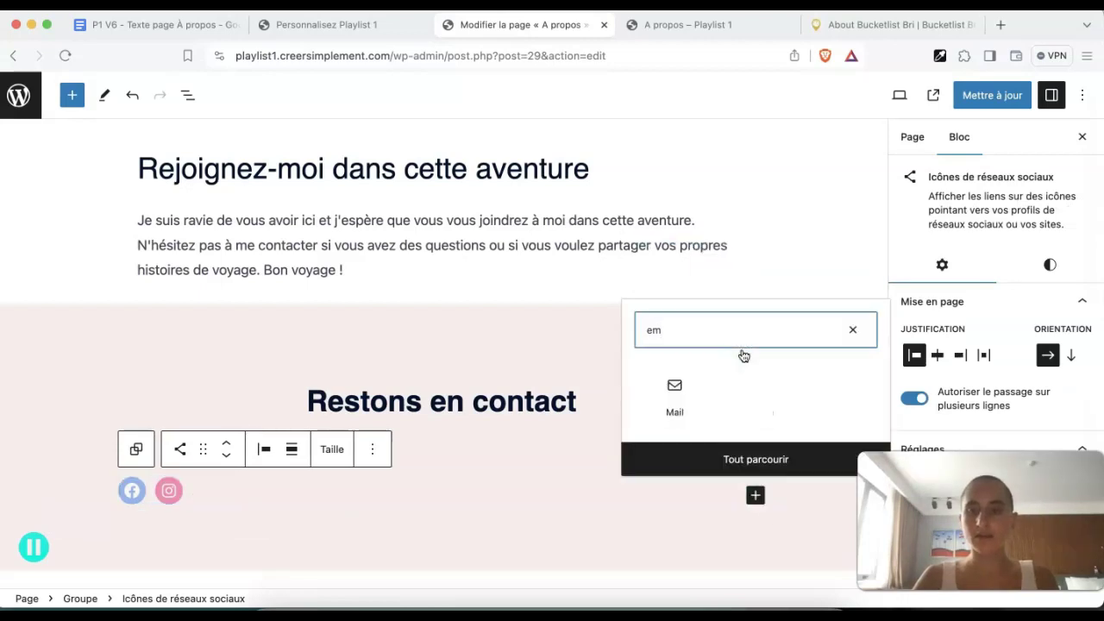
{"action": "left_click", "coordinate": [674, 393]}
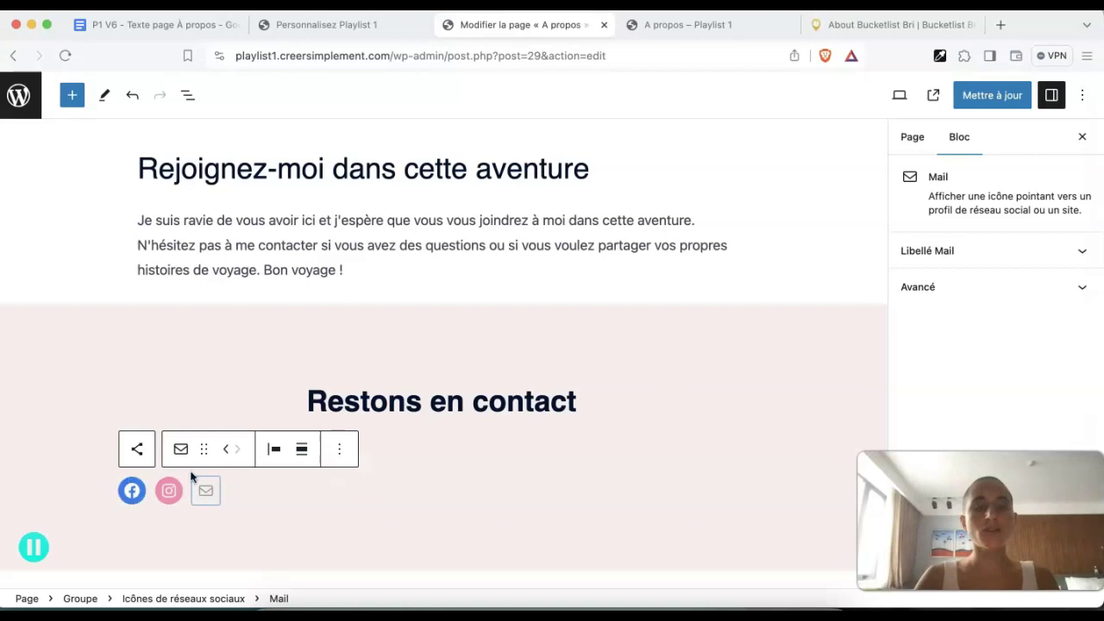
Centre the icons of the social icons block under the "Restons en contact" heading
{"action": "left_click", "coordinate": [227, 483]}
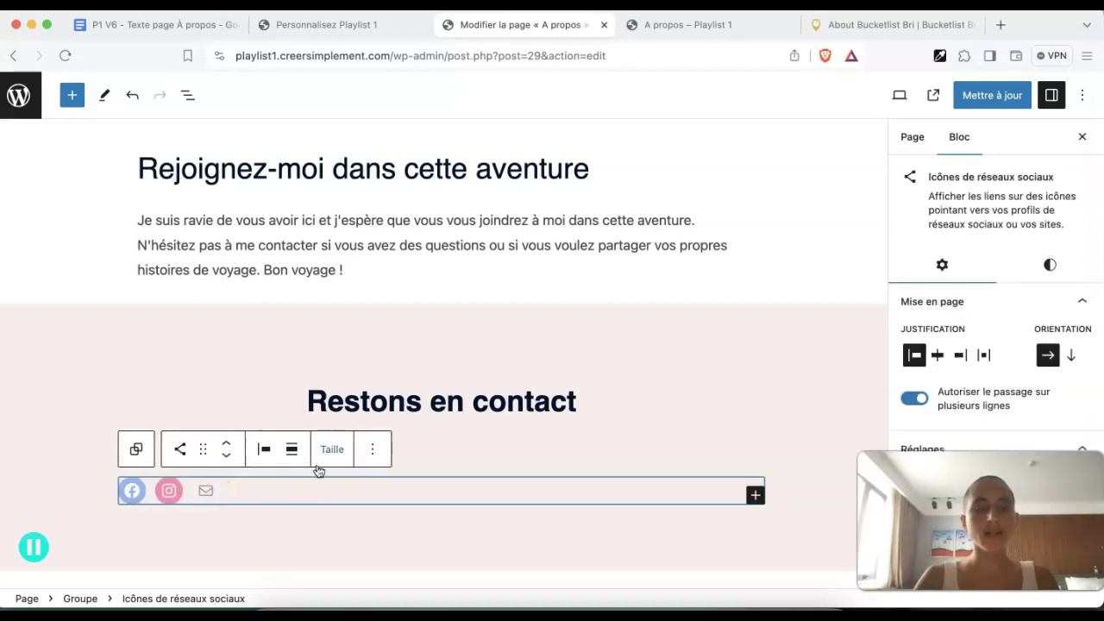
{"action": "left_click", "coordinate": [267, 455]}
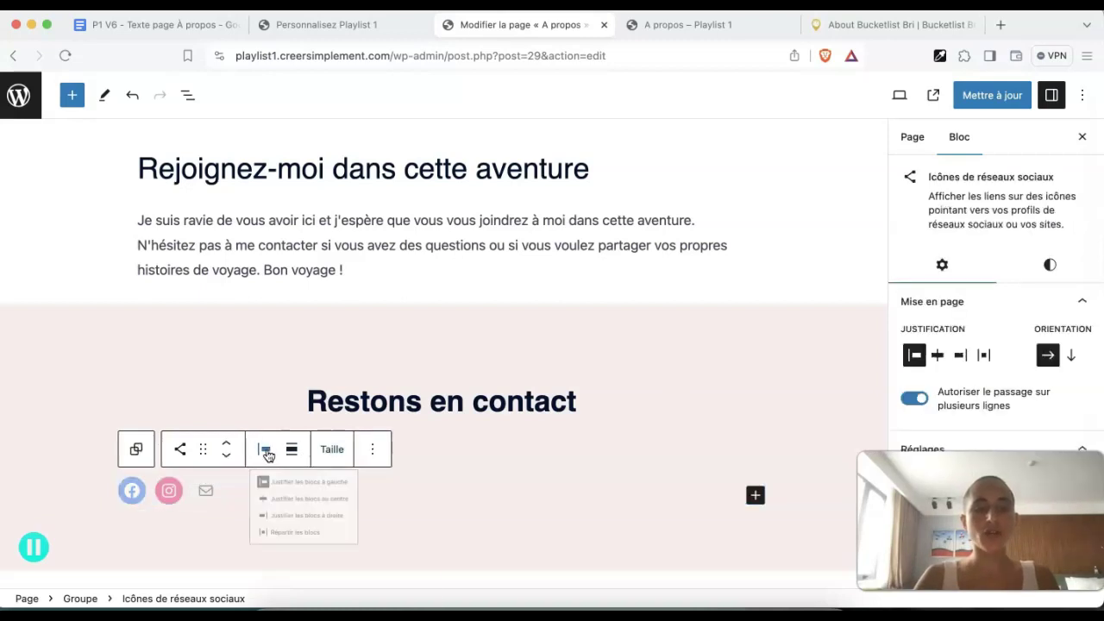
{"action": "left_click", "coordinate": [315, 530]}
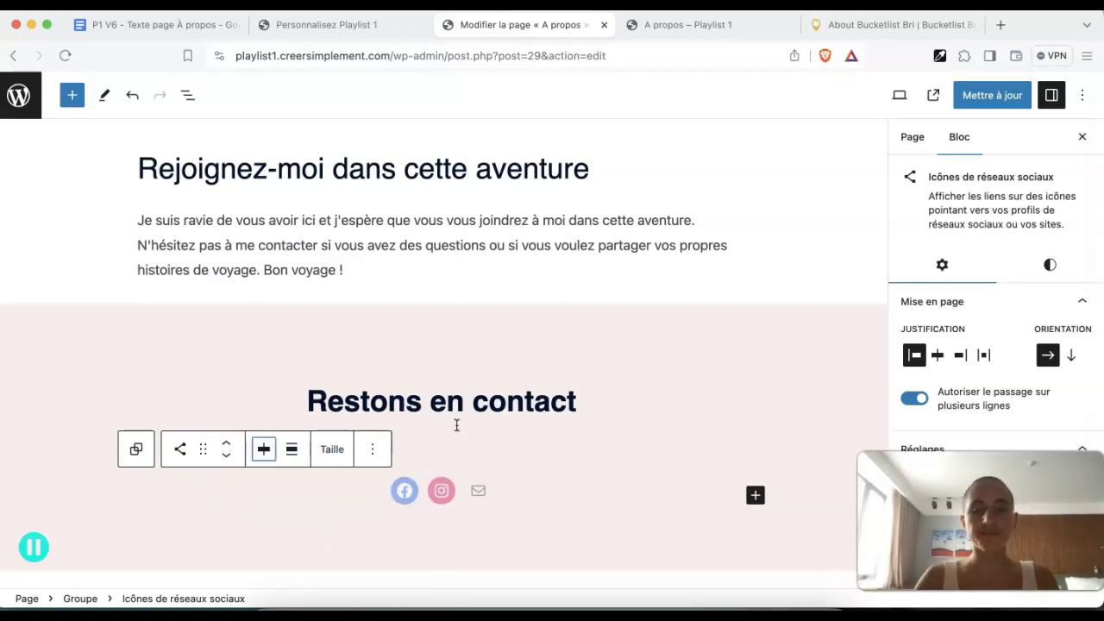
Preview the page in a new tab, check how the "Restons en contact" banner renders, and return to the page editor
{"action": "left_click", "coordinate": [897, 95]}
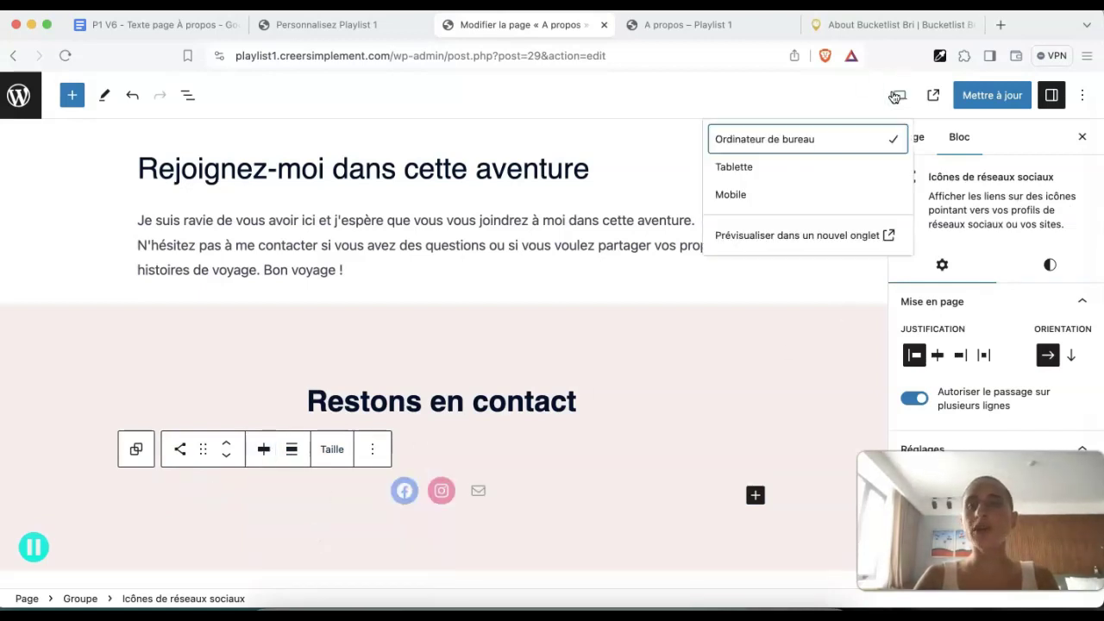
{"action": "left_click", "coordinate": [818, 241]}
{"action": "scroll", "coordinate": [396, 403], "scroll_direction": "down", "scroll_amount": 15}
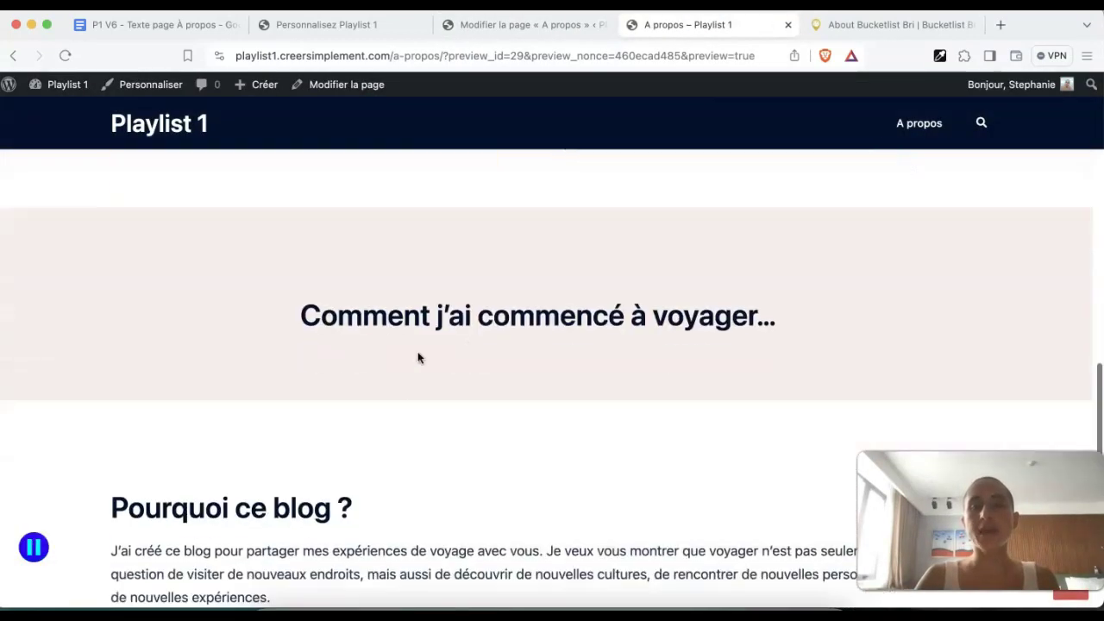
{"action": "left_click", "coordinate": [517, 24]}
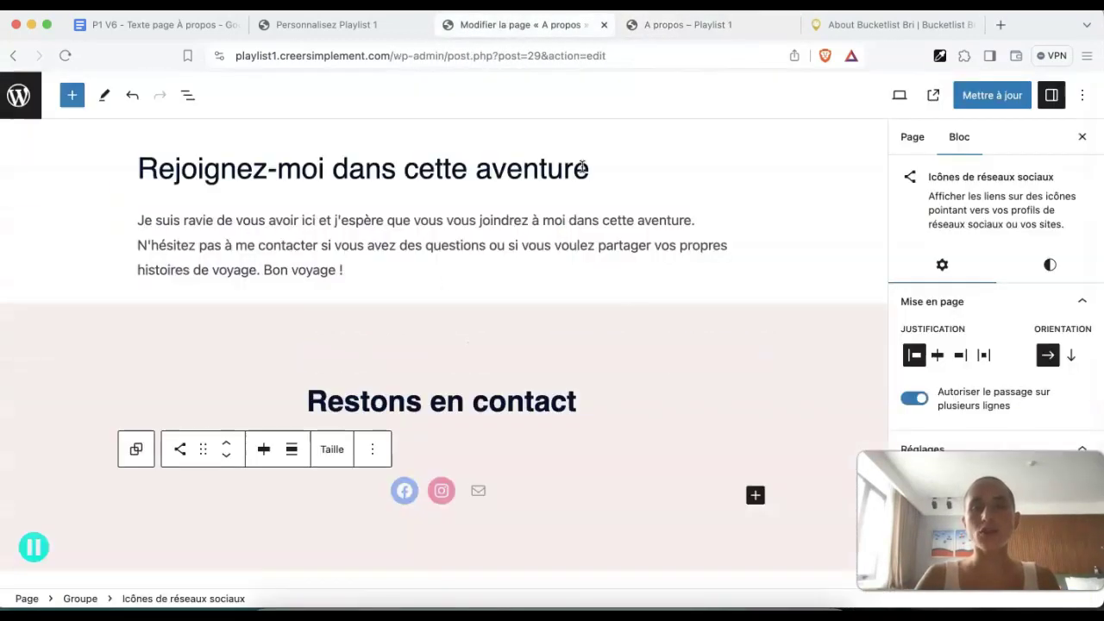
{"action": "left_click", "coordinate": [686, 26]}
{"action": "scroll", "coordinate": [601, 251], "scroll_direction": "down", "scroll_amount": 2}
{"action": "scroll", "coordinate": [602, 252], "scroll_direction": "down", "scroll_amount": 8}
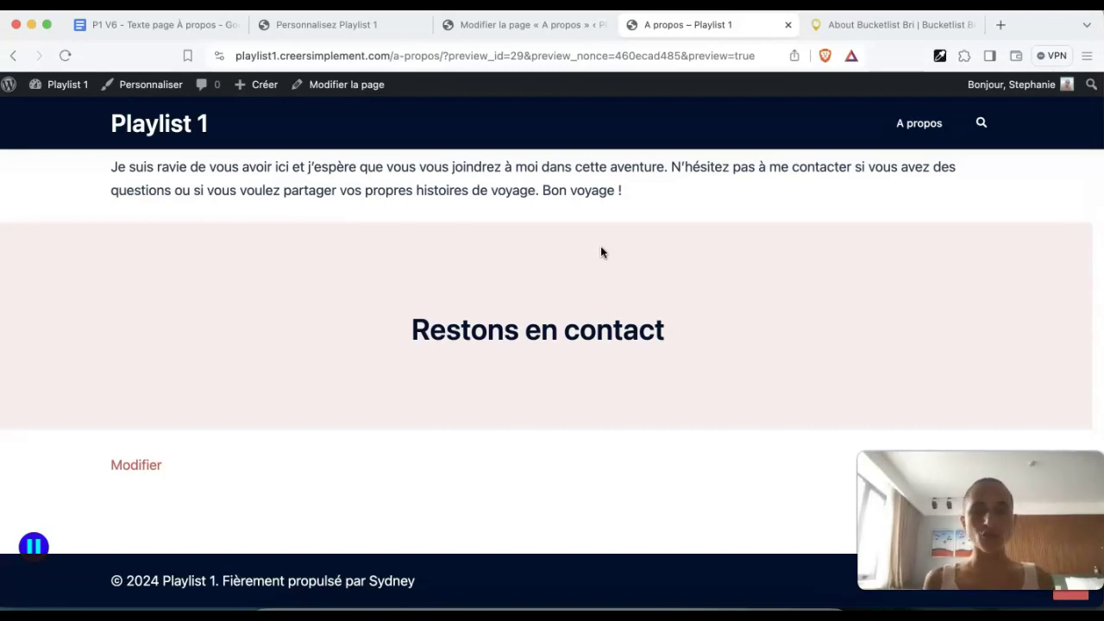
{"action": "left_click", "coordinate": [488, 25]}
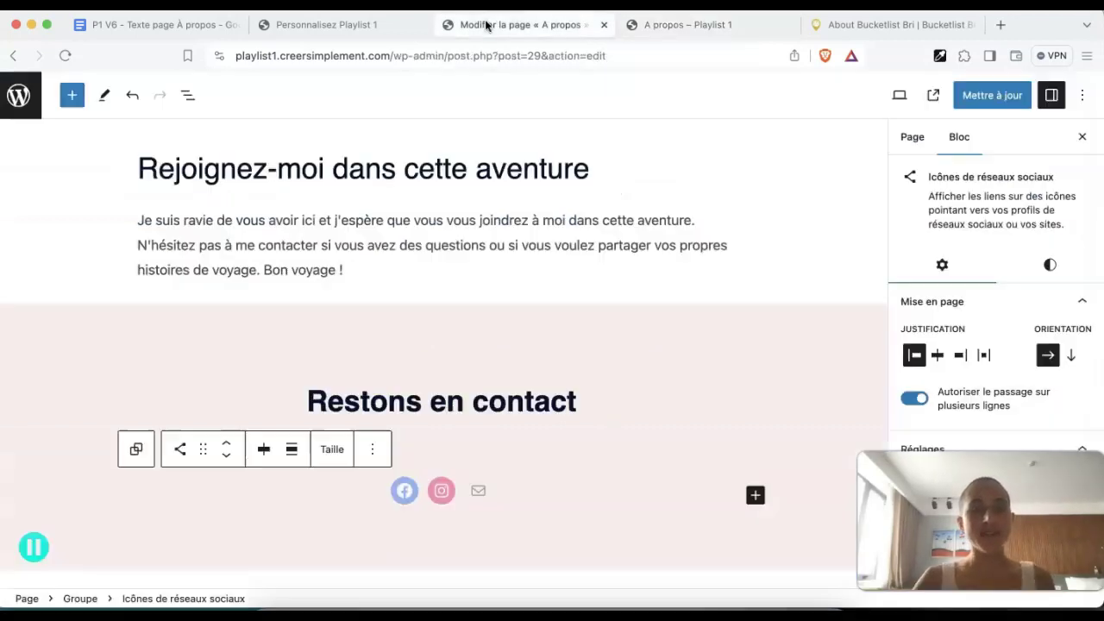
Set the link address of the Facebook, Instagram and Mail icons to "#"
{"action": "left_click", "coordinate": [411, 498]}
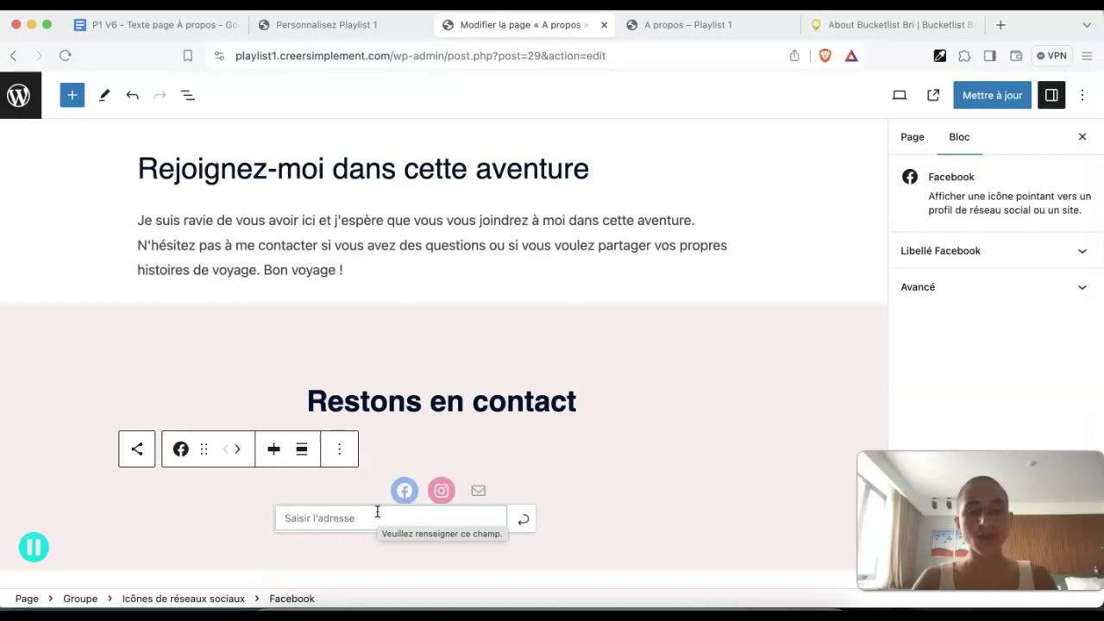
{"action": "type", "text": "#"}
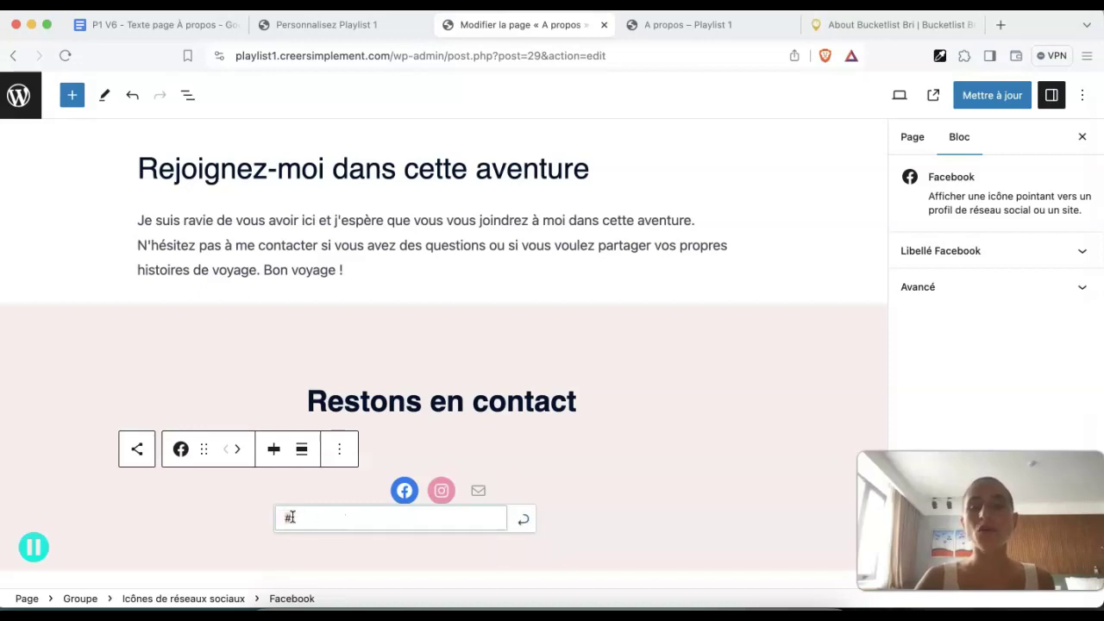
{"action": "left_click", "coordinate": [526, 524]}
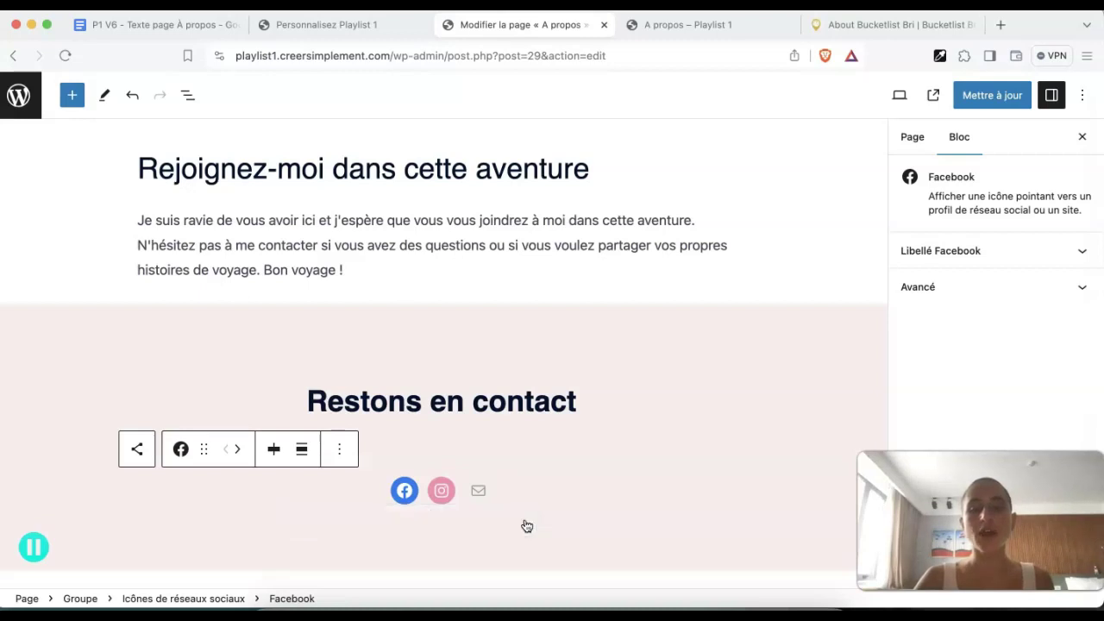
{"action": "left_click", "coordinate": [441, 491]}
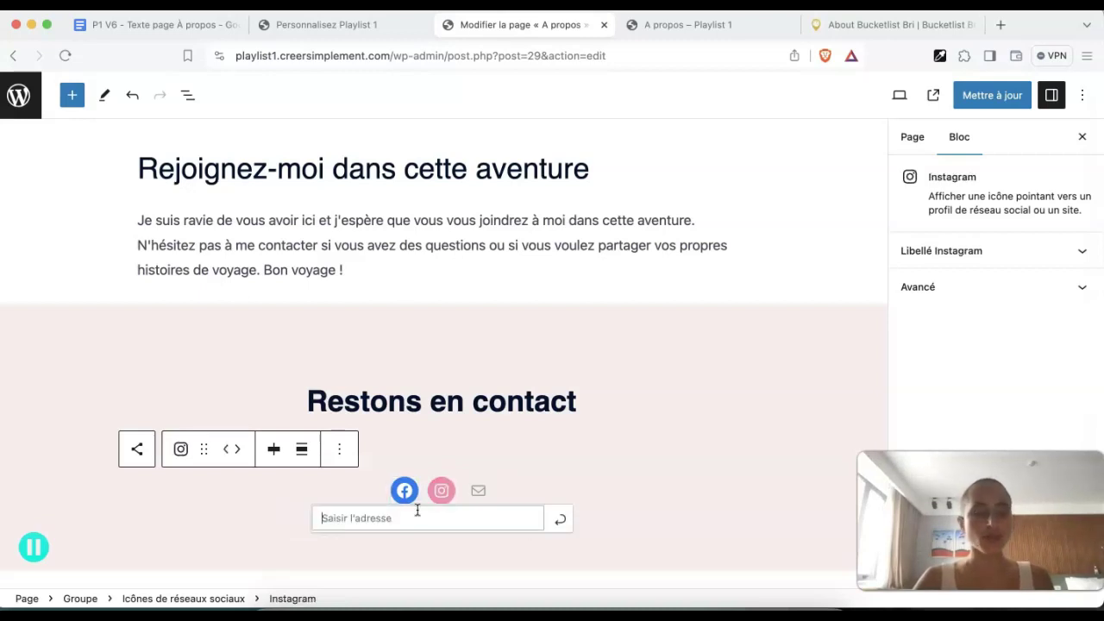
{"action": "type", "text": "#"}
{"action": "left_click", "coordinate": [570, 523]}
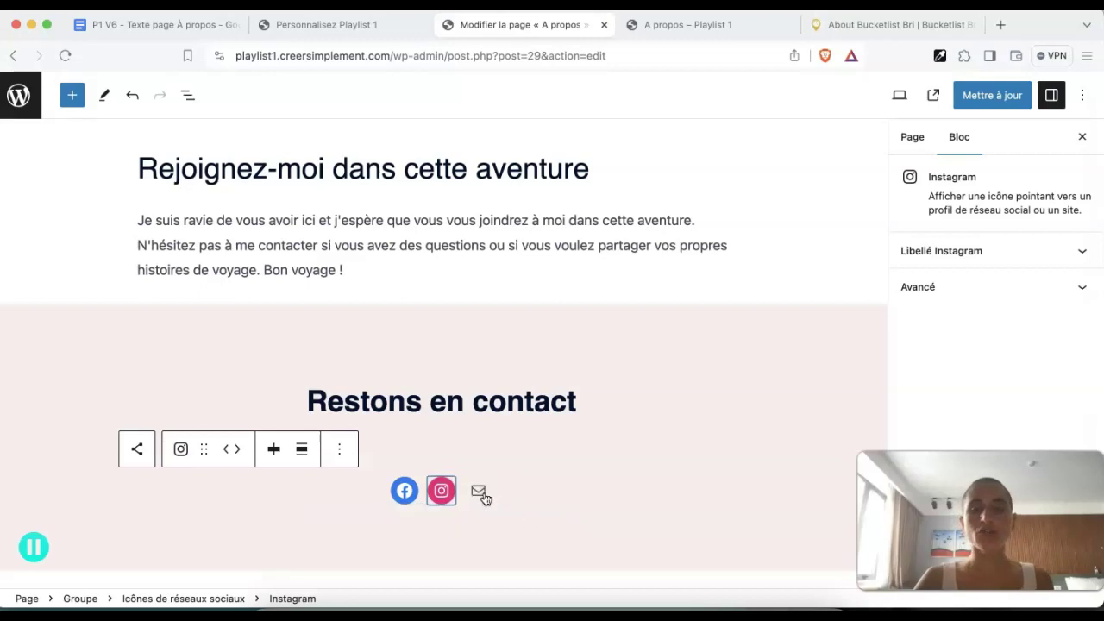
{"action": "left_click", "coordinate": [479, 491]}
{"action": "type", "text": "#"}
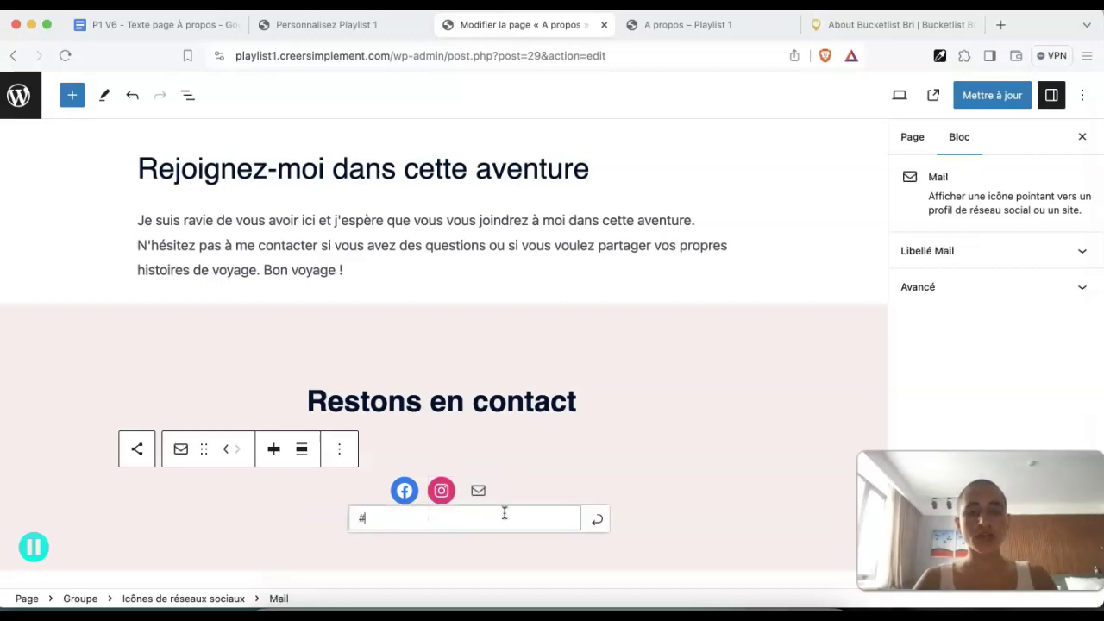
{"action": "left_click", "coordinate": [597, 520]}
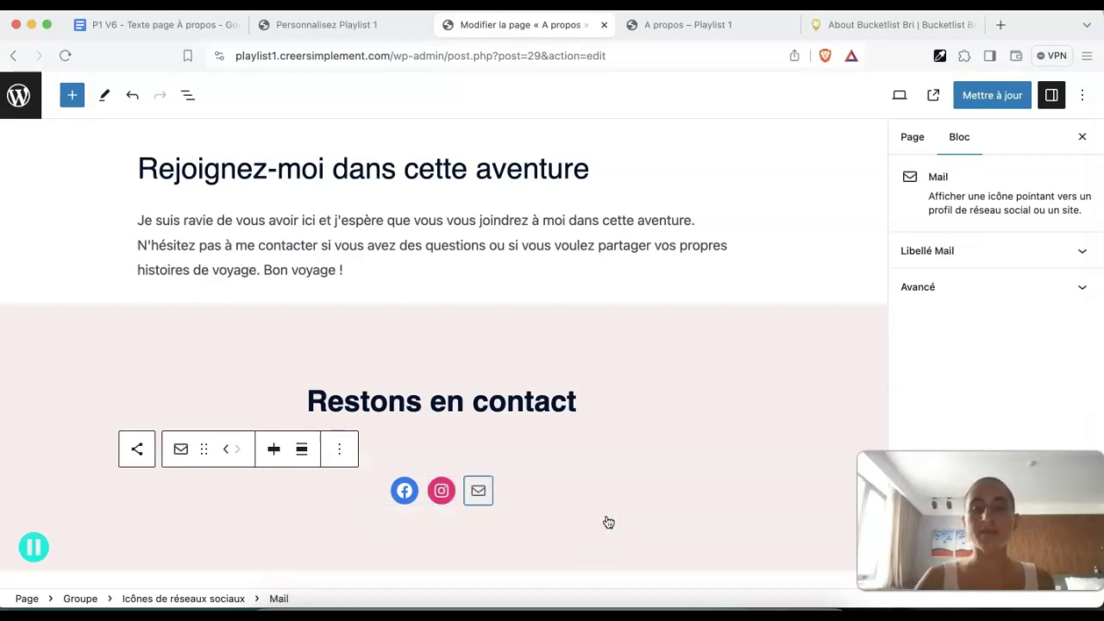
Regenerate the page preview, check the social icons in the closing banner, and return to the page editor
{"action": "left_click", "coordinate": [900, 95]}
{"action": "left_click", "coordinate": [833, 230]}
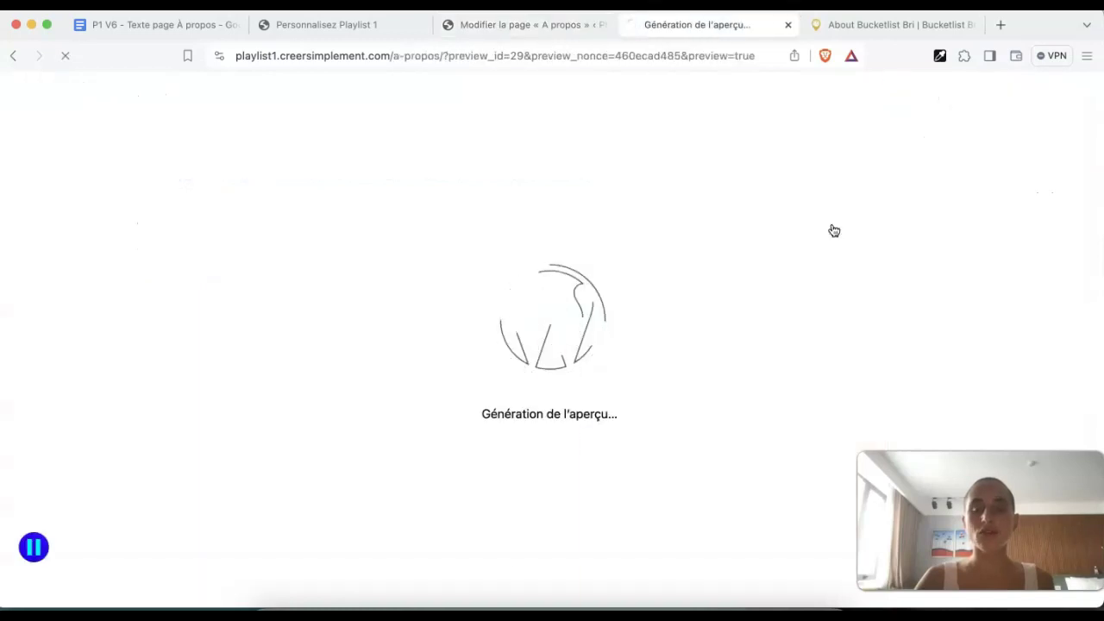
{"action": "scroll", "coordinate": [833, 230], "scroll_direction": "down", "scroll_amount": 15}
{"action": "scroll", "coordinate": [833, 230], "scroll_direction": "down", "scroll_amount": 15}
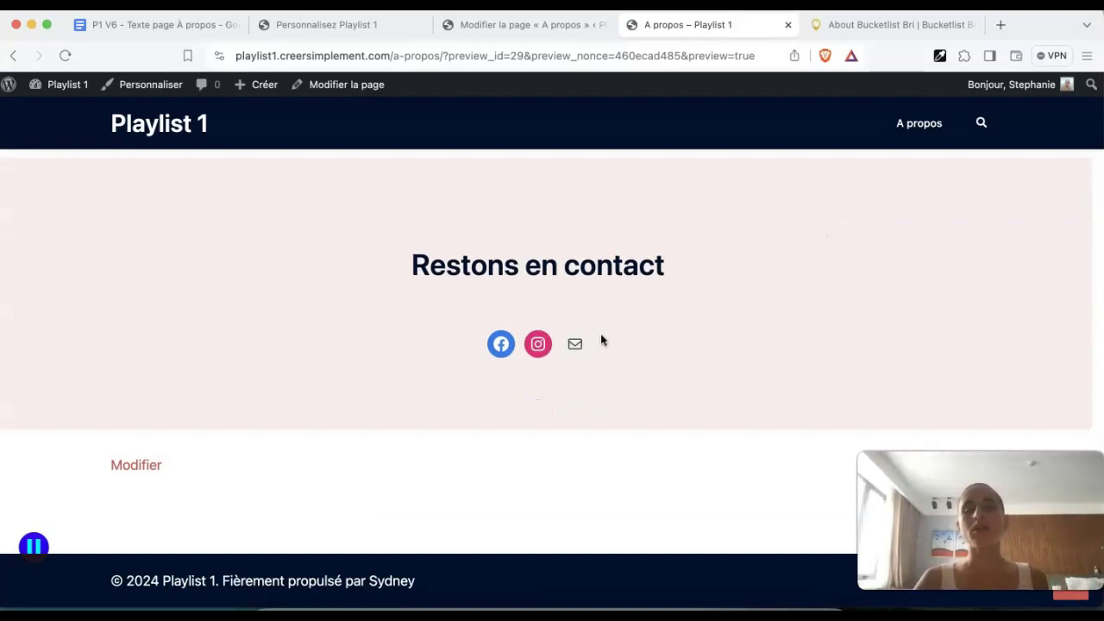
{"action": "left_click", "coordinate": [514, 34]}
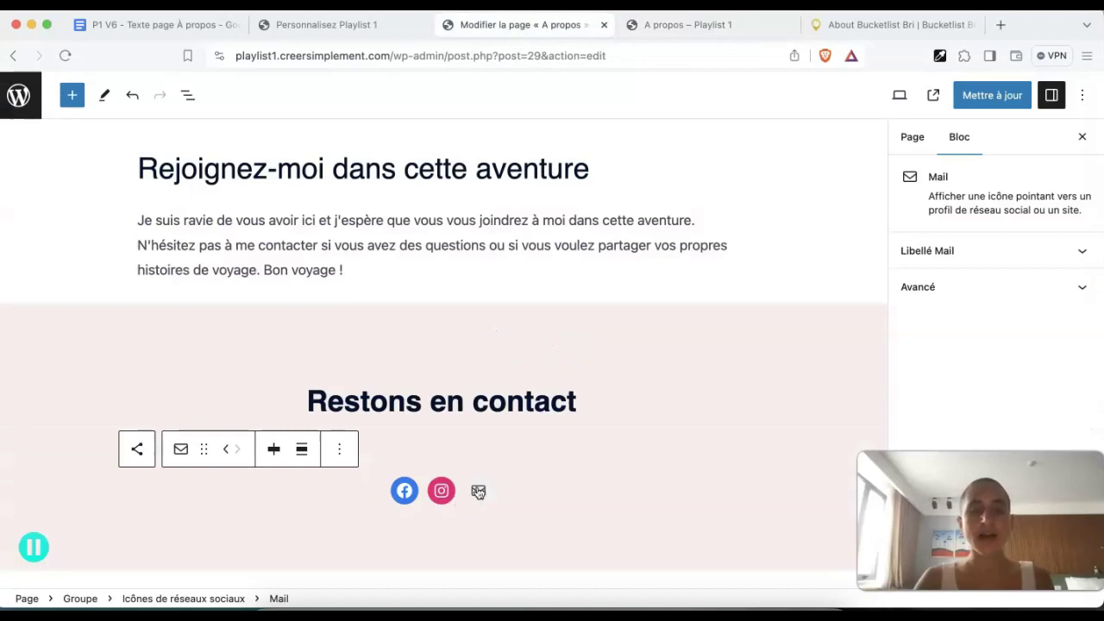
Make the social icons block open its links in a new tab and apply the pill-shaped style (Forme de pas...)
{"action": "left_click", "coordinate": [440, 492]}
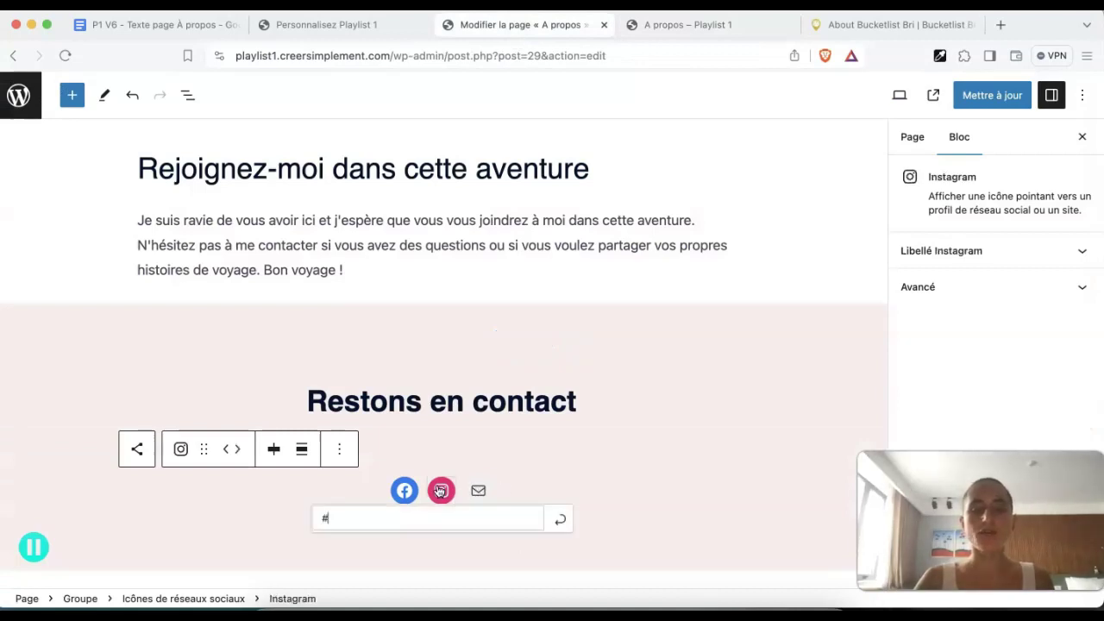
{"action": "left_click", "coordinate": [226, 599]}
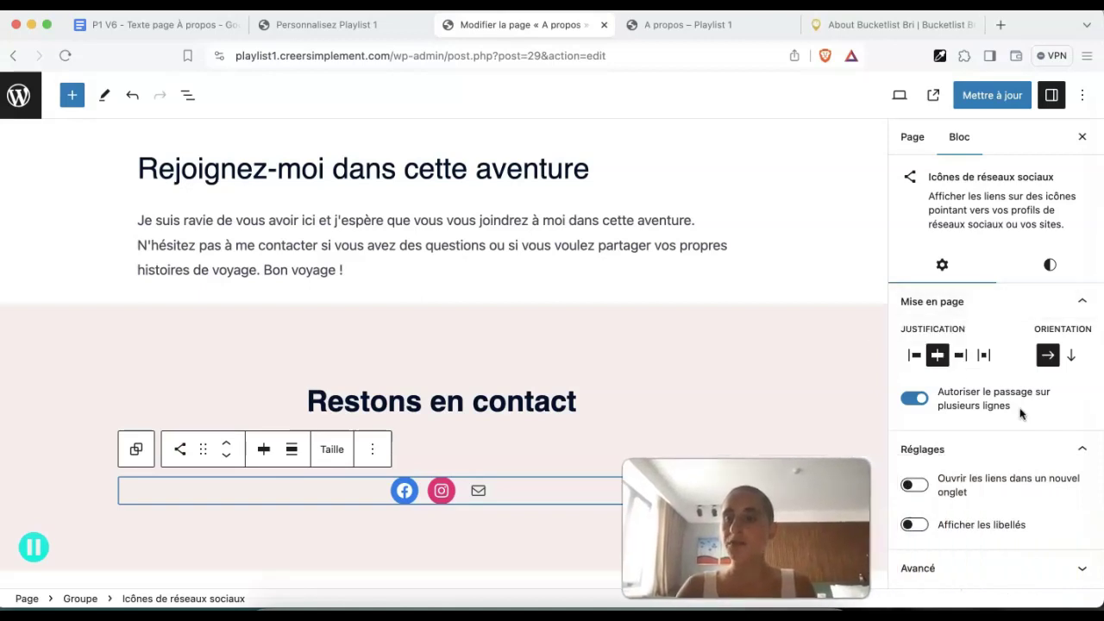
{"action": "scroll", "coordinate": [1020, 412], "scroll_direction": "down", "scroll_amount": 2}
{"action": "scroll", "coordinate": [1021, 413], "scroll_direction": "down", "scroll_amount": 1}
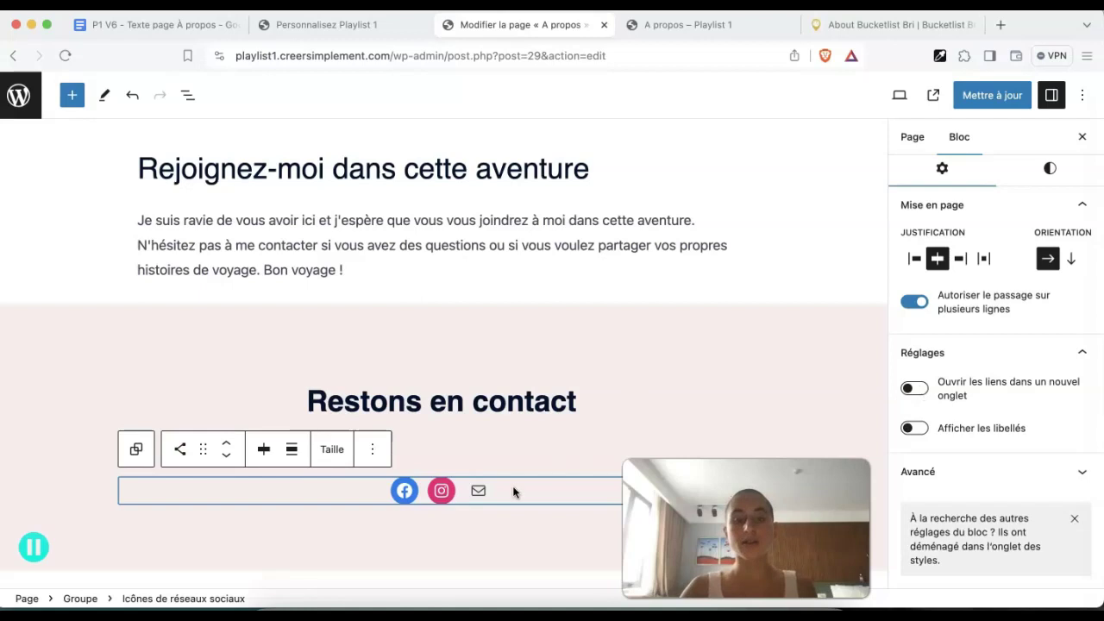
{"action": "left_click", "coordinate": [914, 389]}
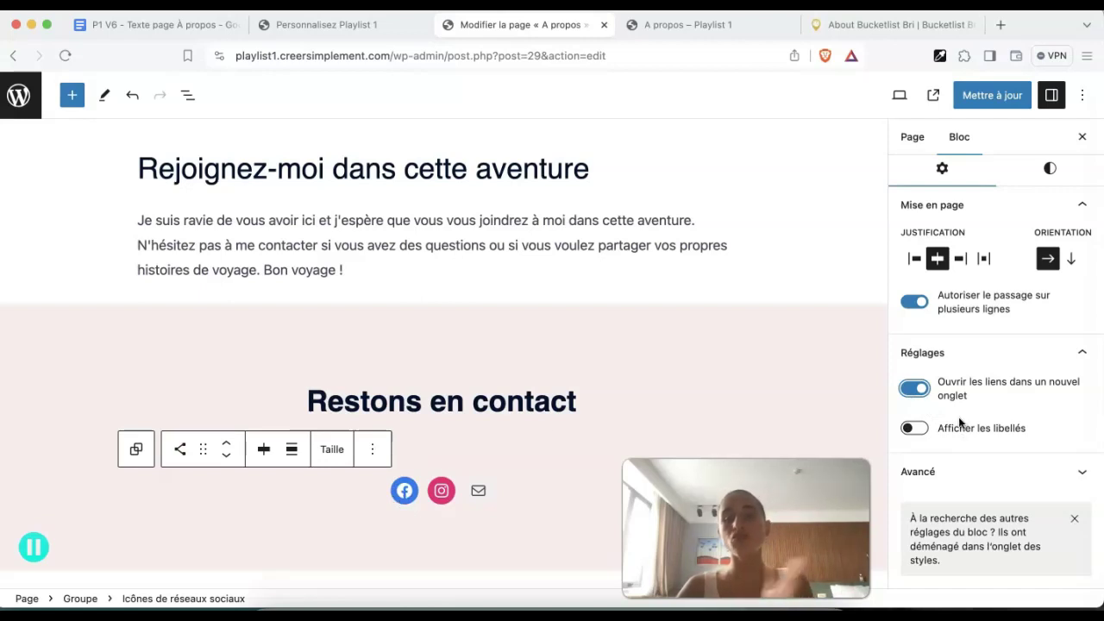
{"action": "left_click", "coordinate": [1062, 169]}
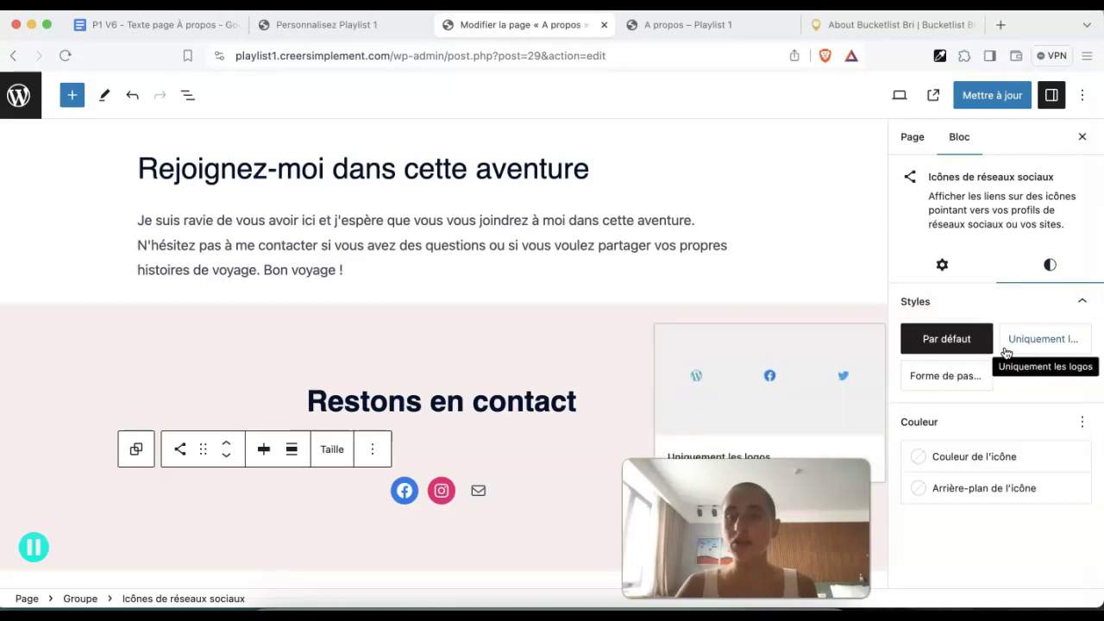
{"action": "left_click", "coordinate": [962, 379]}
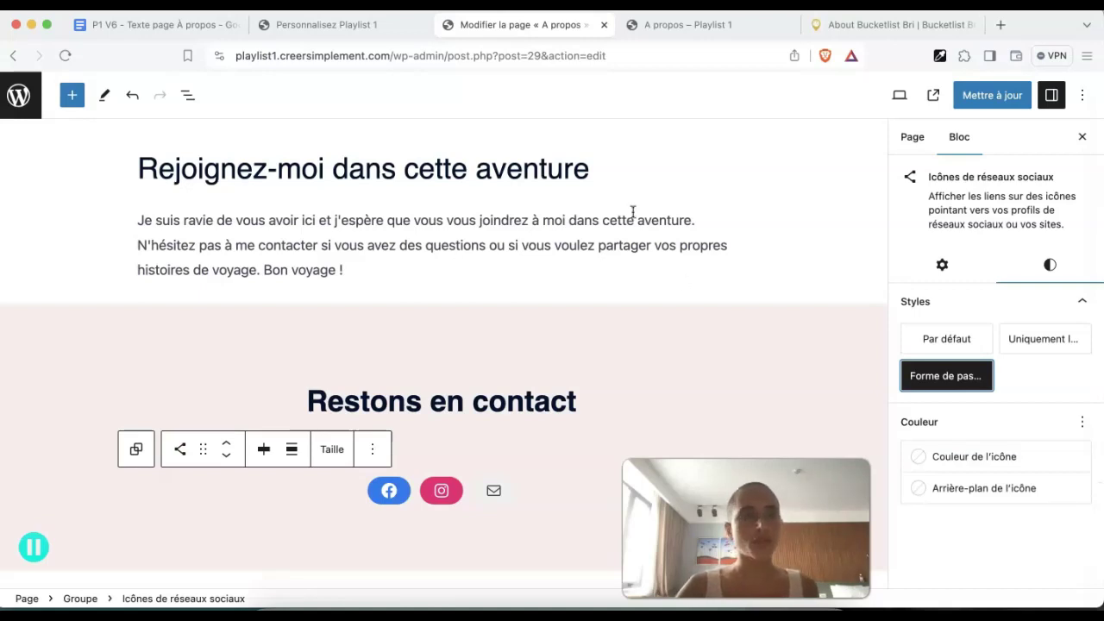
Examine the theme customizer's Couleurs settings for the site's colours, and return to the page editor
{"action": "left_click", "coordinate": [335, 29]}
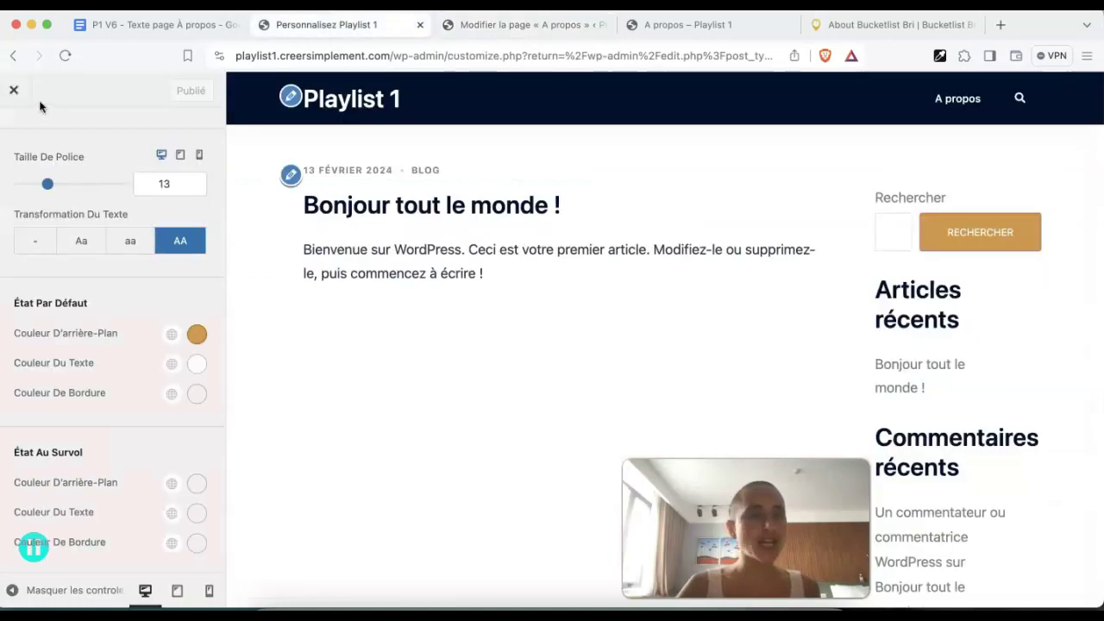
{"action": "scroll", "coordinate": [80, 248], "scroll_direction": "up", "scroll_amount": 5}
{"action": "left_click", "coordinate": [13, 135]}
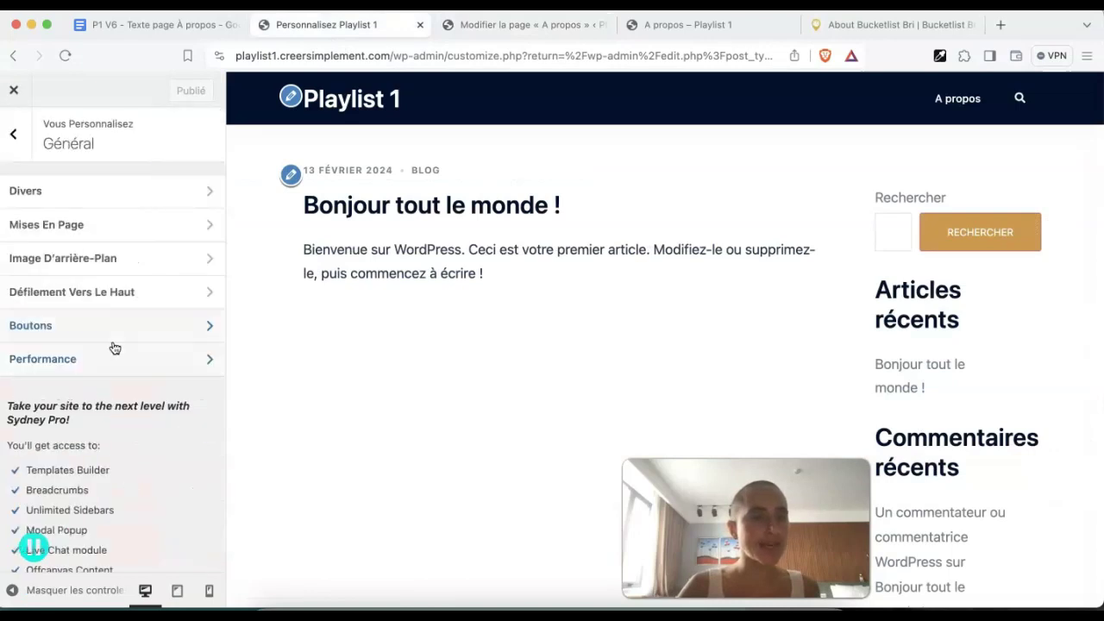
{"action": "left_click", "coordinate": [16, 145]}
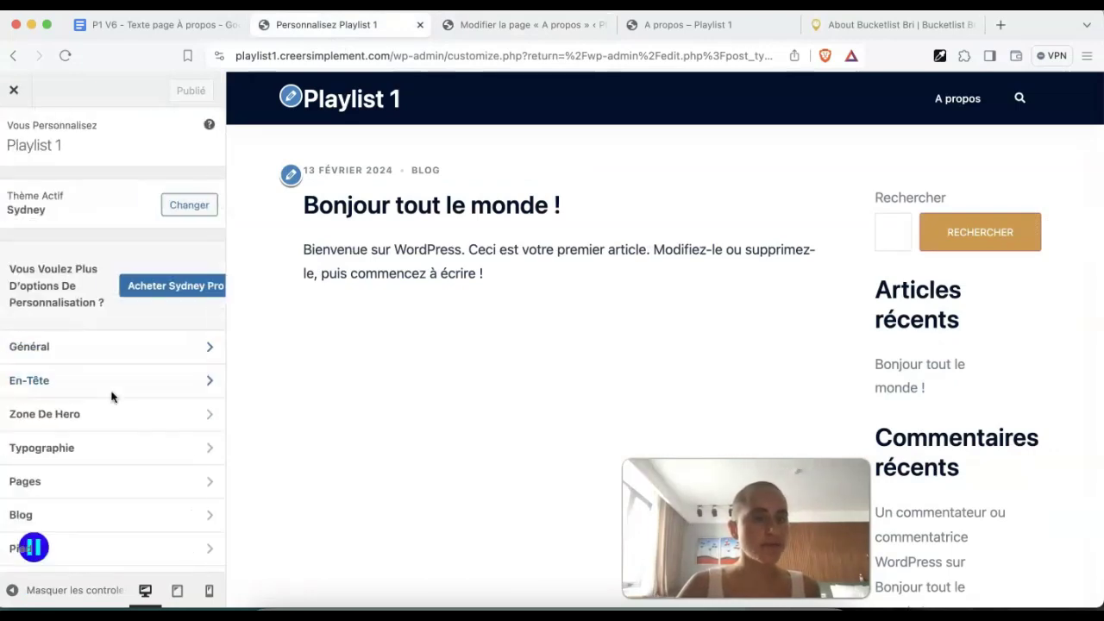
{"action": "scroll", "coordinate": [111, 392], "scroll_direction": "down", "scroll_amount": 3}
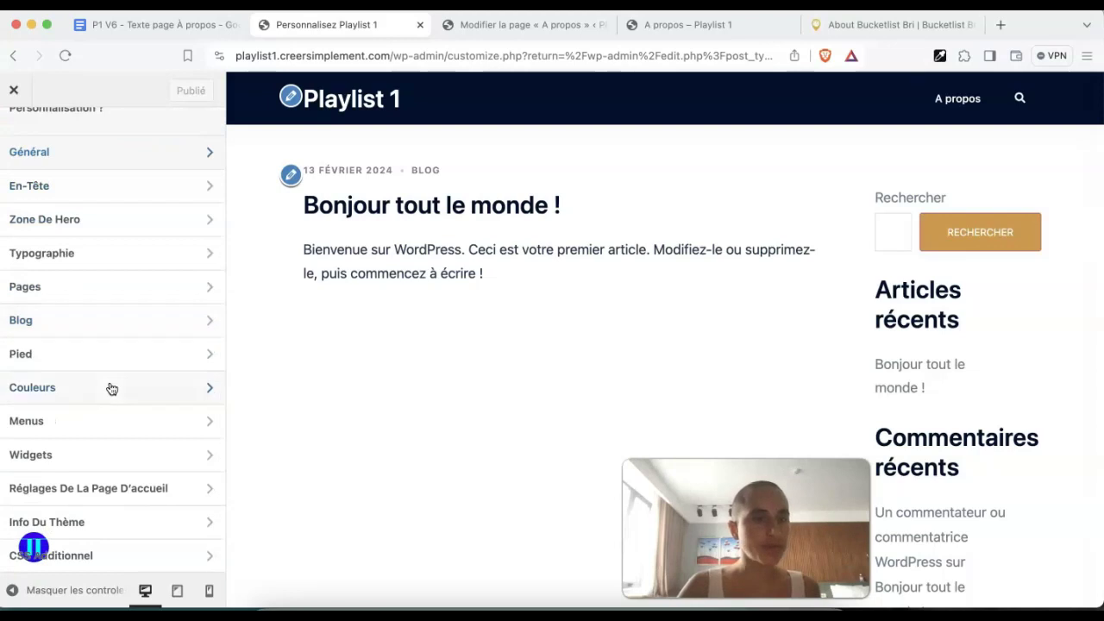
{"action": "left_click", "coordinate": [111, 389]}
{"action": "scroll", "coordinate": [111, 389], "scroll_direction": "down", "scroll_amount": 10}
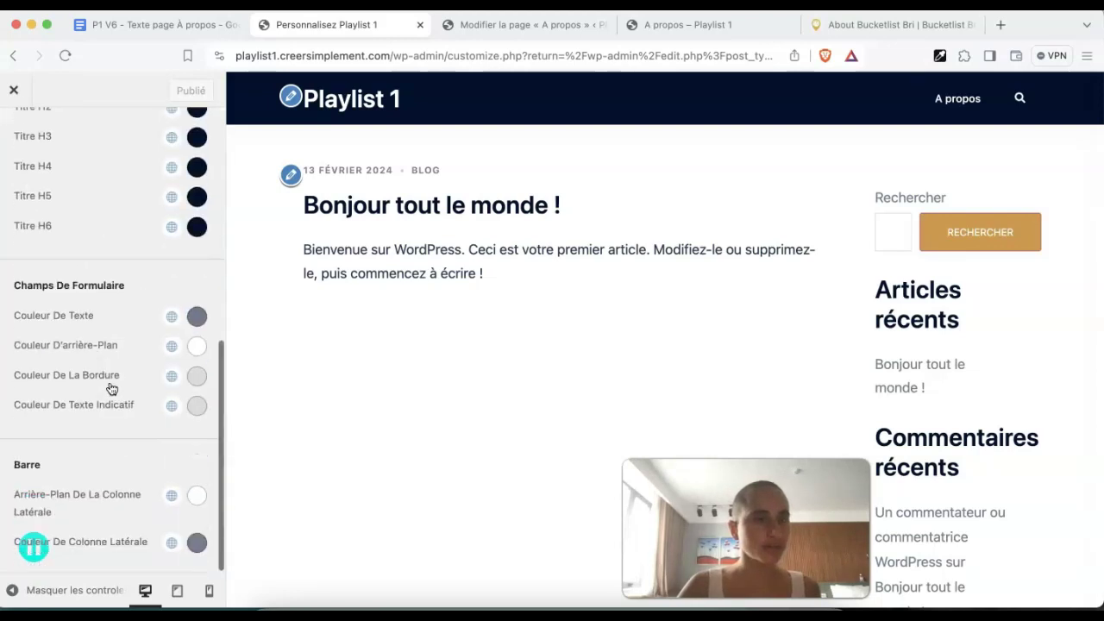
{"action": "scroll", "coordinate": [111, 389], "scroll_direction": "up", "scroll_amount": 10}
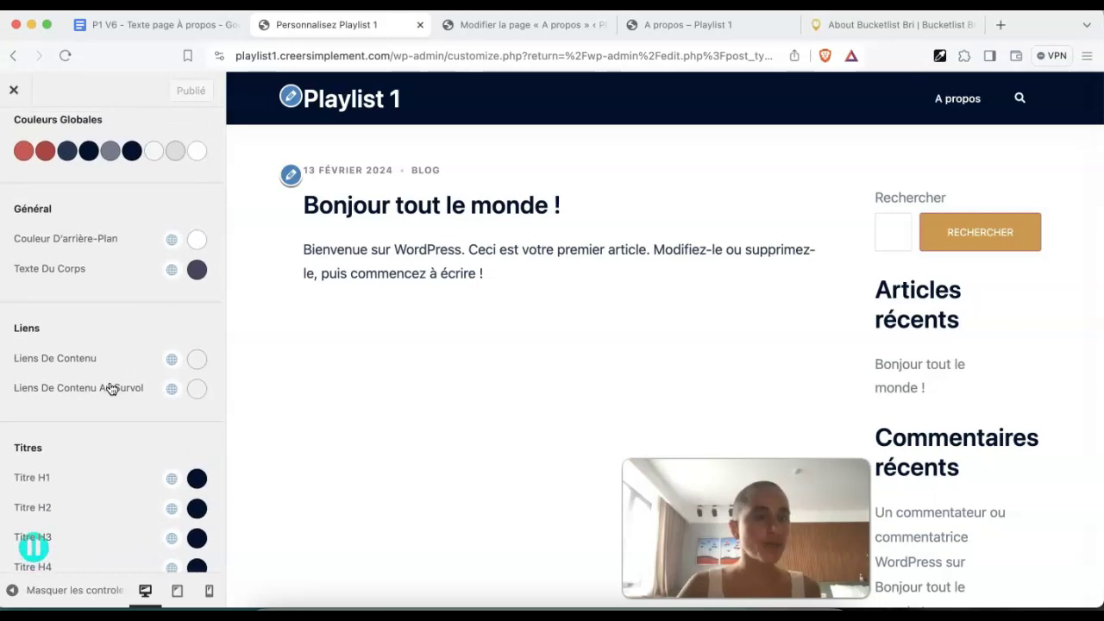
{"action": "scroll", "coordinate": [111, 389], "scroll_direction": "up", "scroll_amount": 2}
{"action": "left_click", "coordinate": [15, 136]}
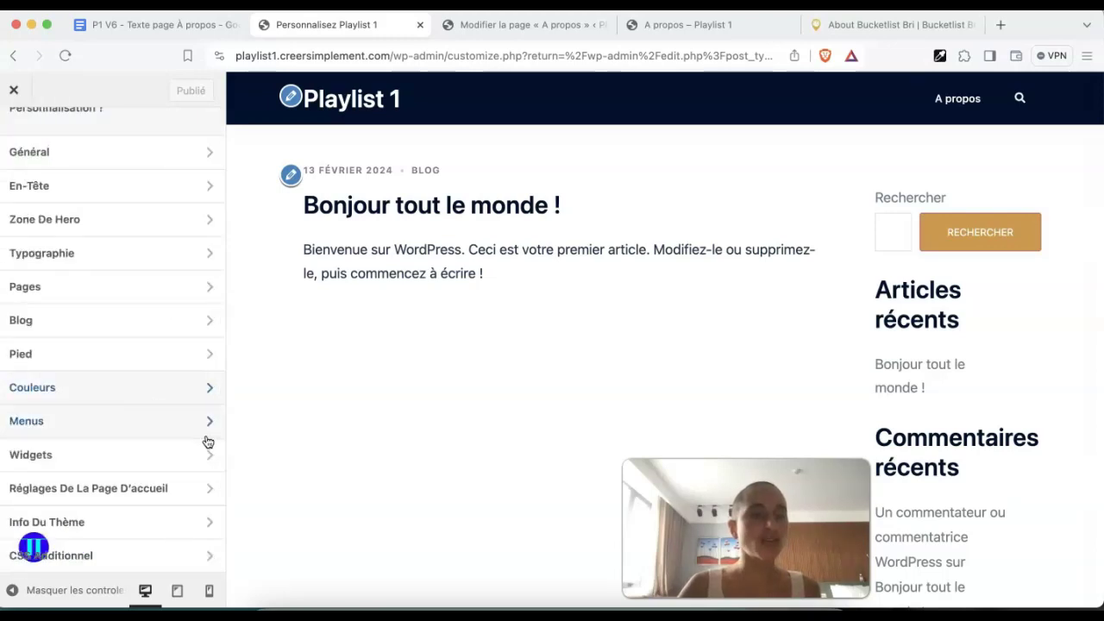
{"action": "left_click", "coordinate": [500, 28]}
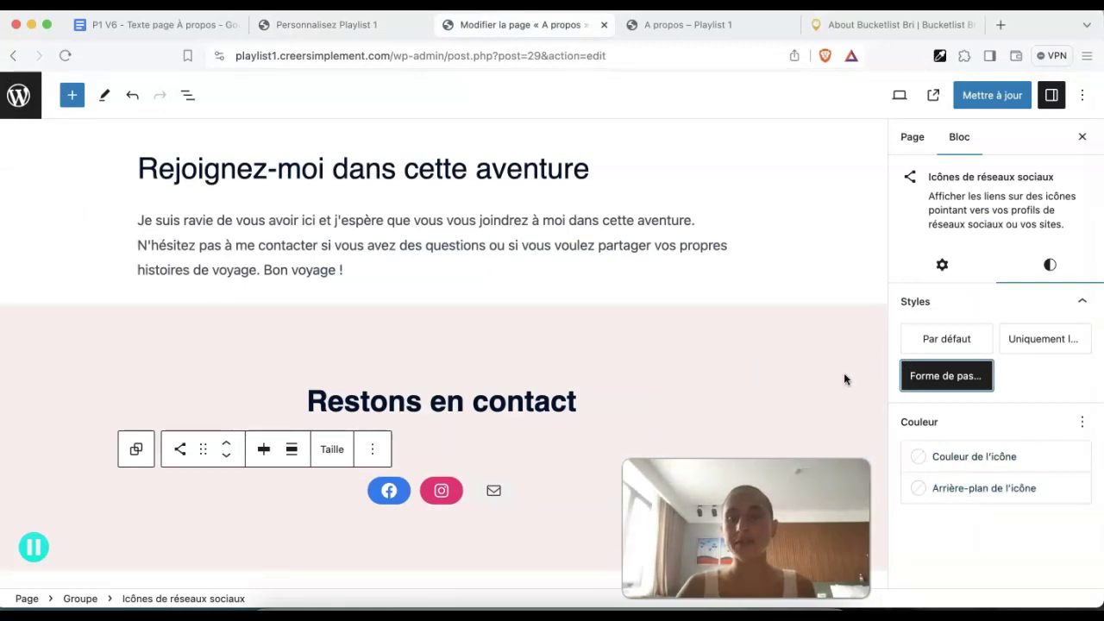
Copy the default-state button background colour #D6963C from the theme customizer's general Boutons settings
{"action": "scroll", "coordinate": [424, 353], "scroll_direction": "up", "scroll_amount": 15}
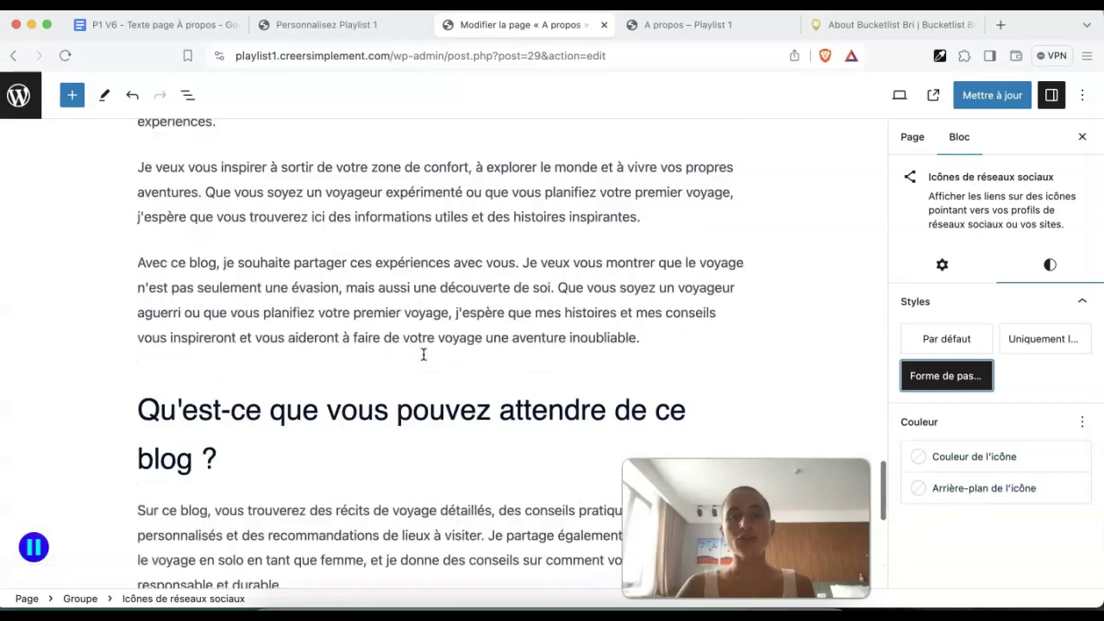
{"action": "scroll", "coordinate": [423, 352], "scroll_direction": "up", "scroll_amount": 10}
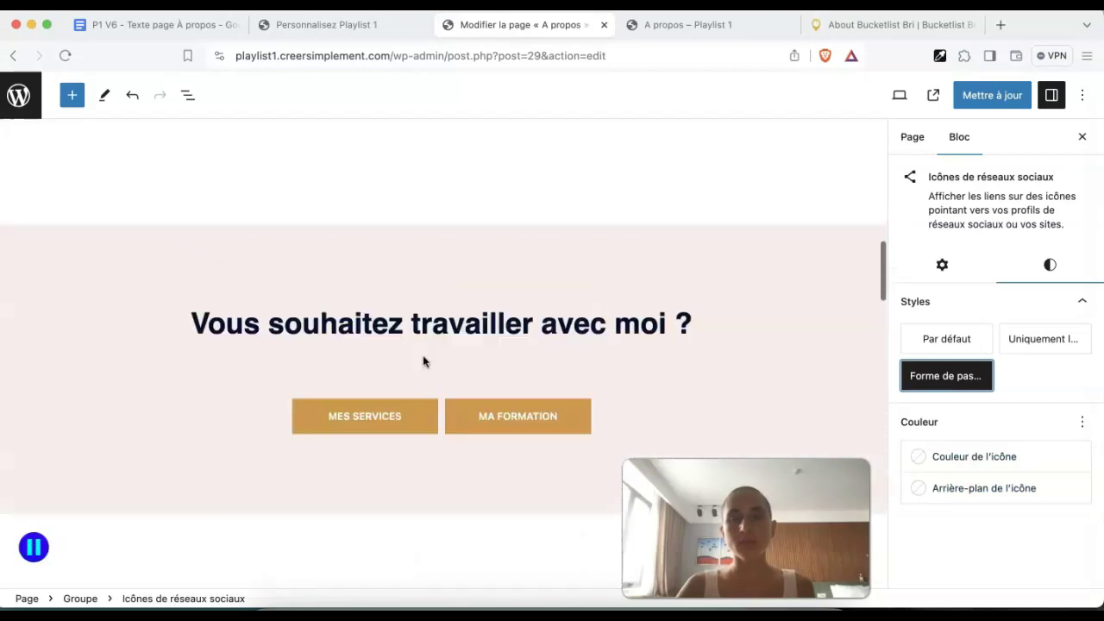
{"action": "left_click", "coordinate": [423, 405]}
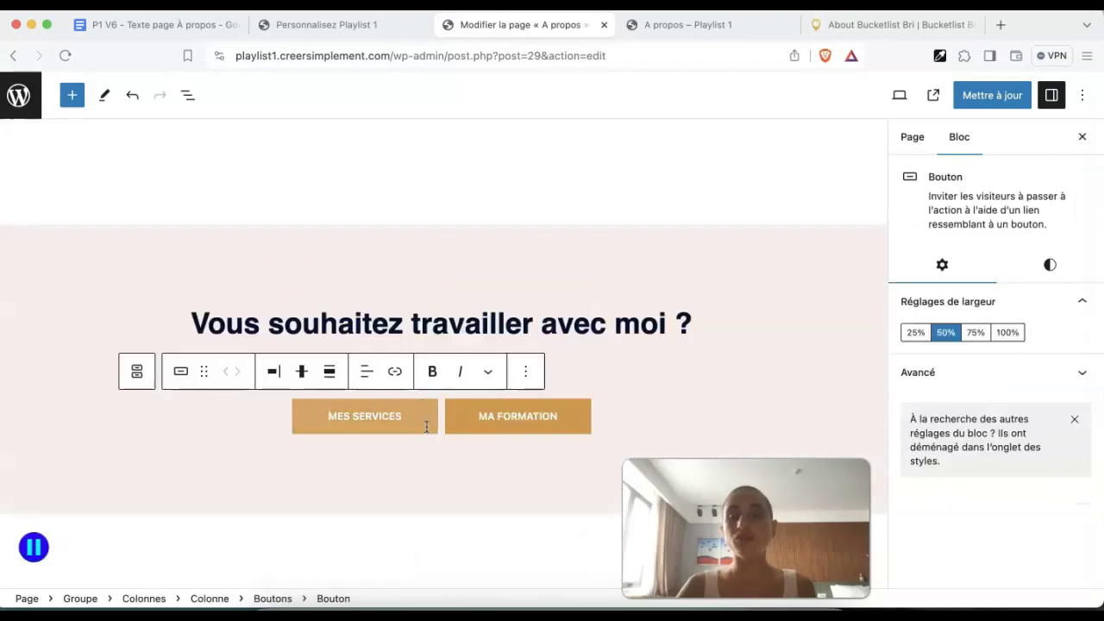
{"action": "left_click", "coordinate": [337, 23]}
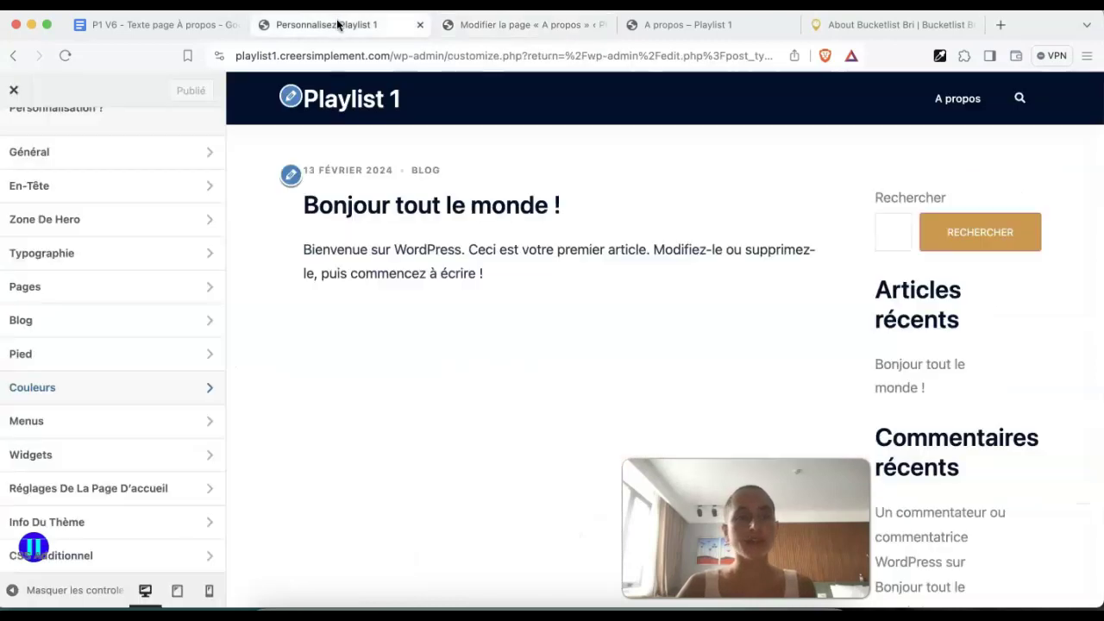
{"action": "left_click", "coordinate": [83, 160]}
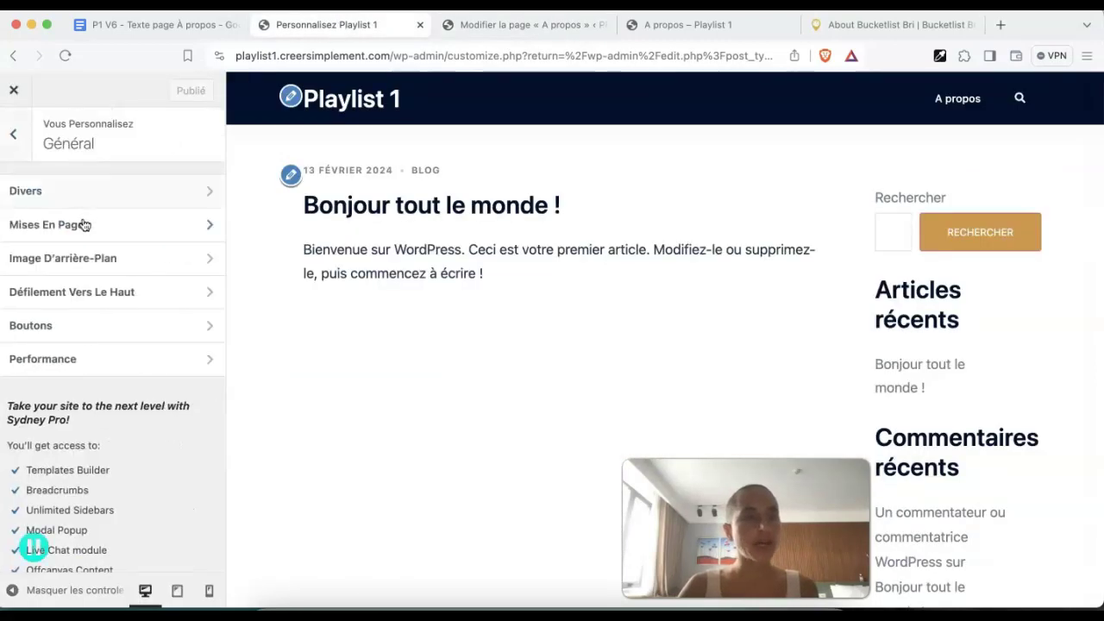
{"action": "left_click", "coordinate": [92, 326]}
{"action": "scroll", "coordinate": [134, 433], "scroll_direction": "down", "scroll_amount": 3}
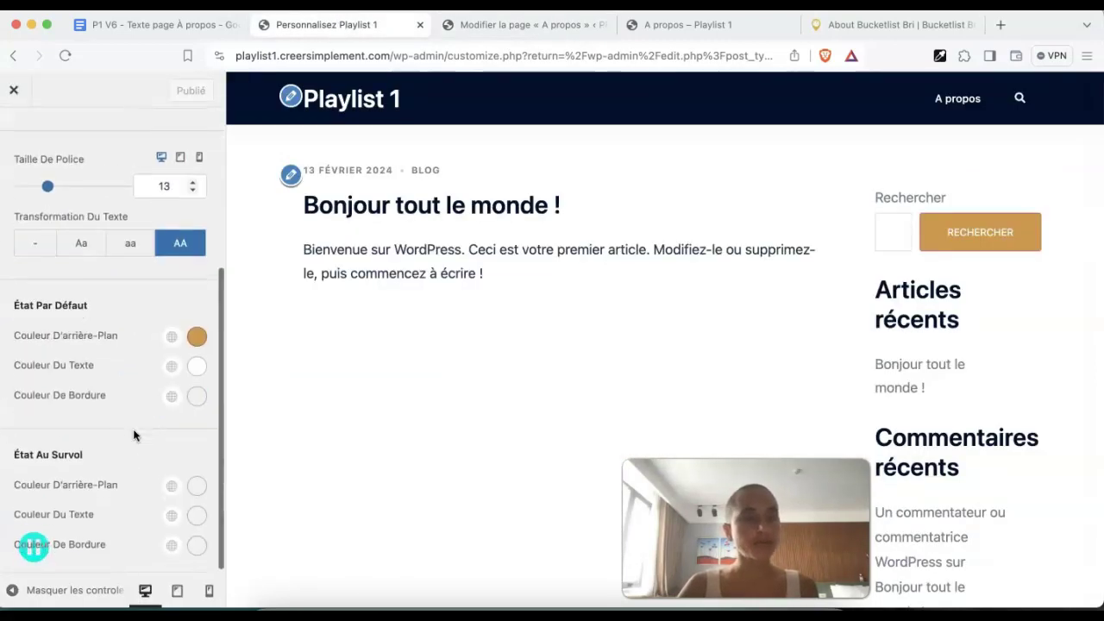
{"action": "left_click", "coordinate": [197, 335]}
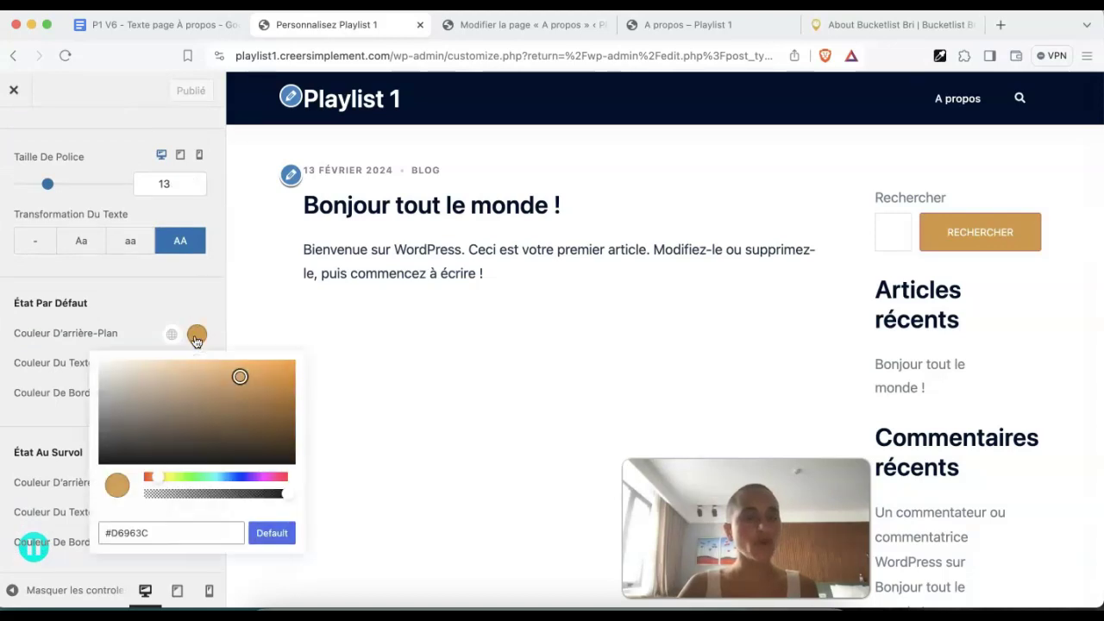
{"action": "left_click", "coordinate": [160, 533]}
{"action": "key", "text": "super+c"}
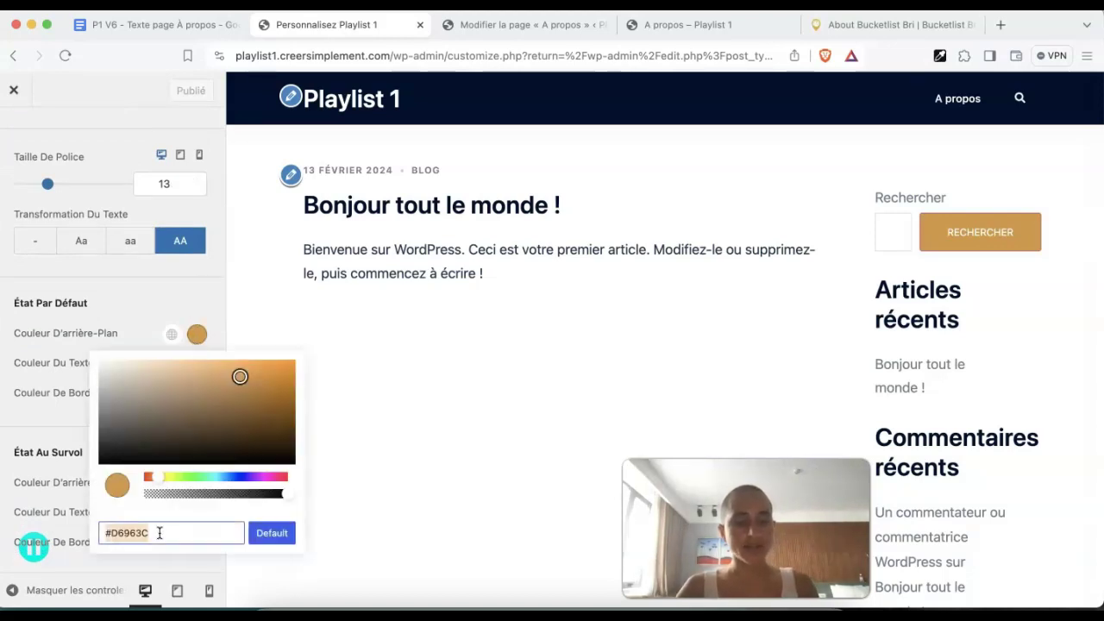
Back in the page editor, set the icon background of the closing banner's social icons block to #D6963C
{"action": "left_click", "coordinate": [565, 33]}
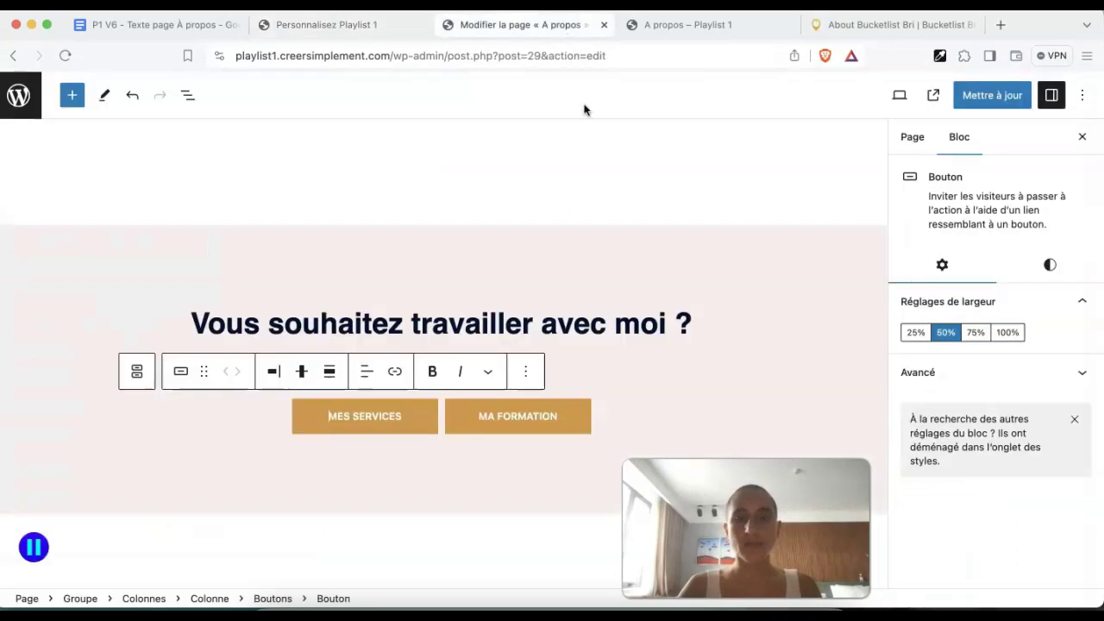
{"action": "scroll", "coordinate": [653, 352], "scroll_direction": "up", "scroll_amount": 5}
{"action": "scroll", "coordinate": [654, 353], "scroll_direction": "down", "scroll_amount": 10}
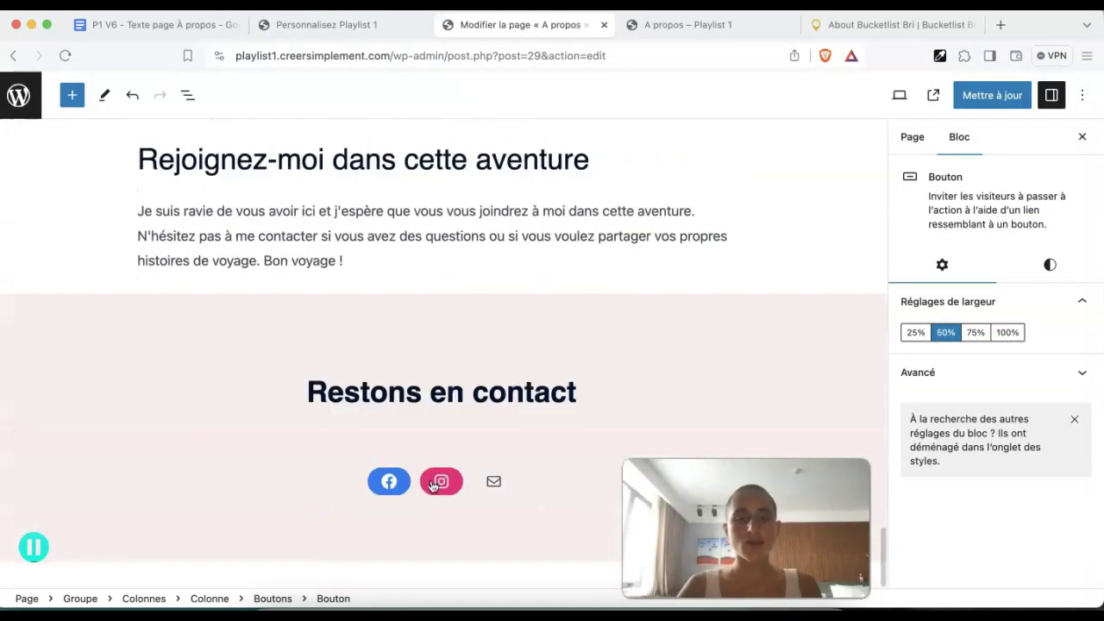
{"action": "left_click", "coordinate": [492, 480]}
{"action": "left_click", "coordinate": [166, 599]}
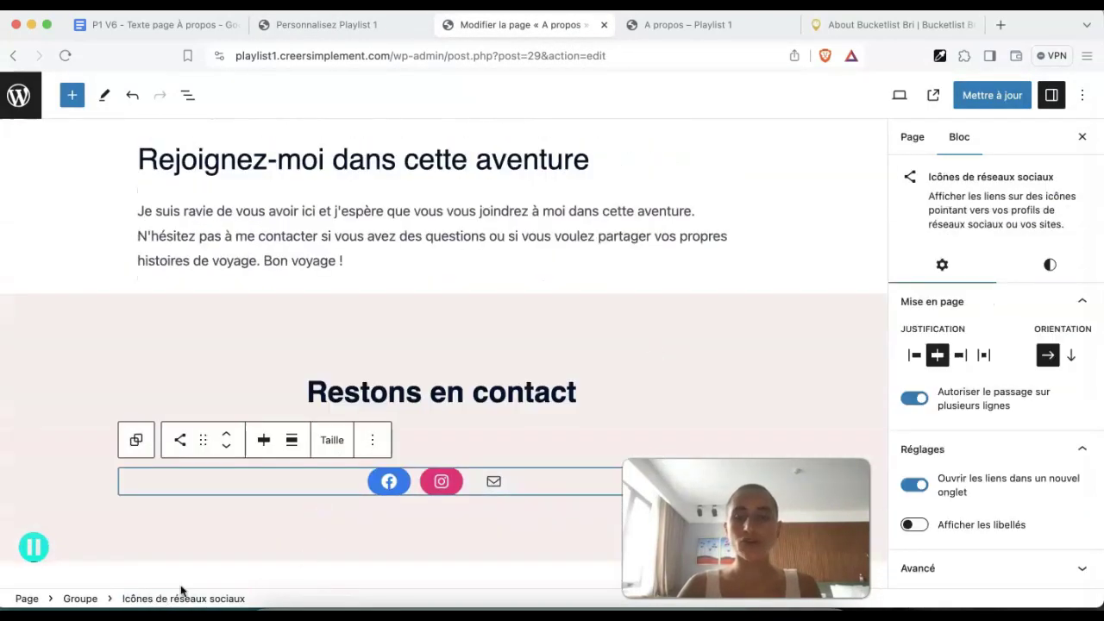
{"action": "left_click", "coordinate": [1053, 268]}
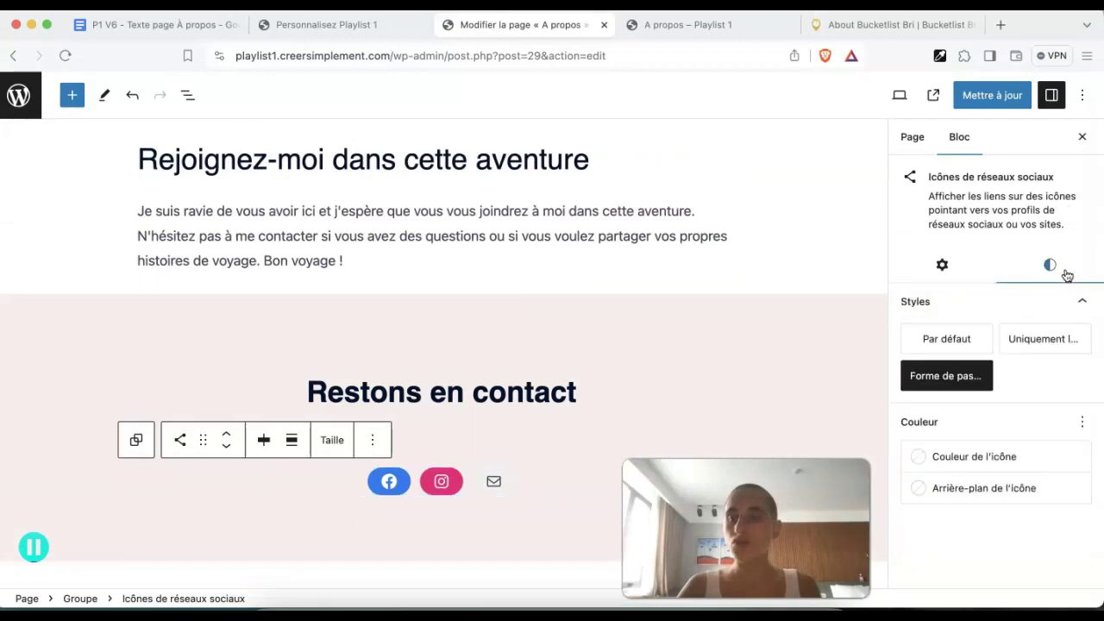
{"action": "left_click", "coordinate": [992, 489]}
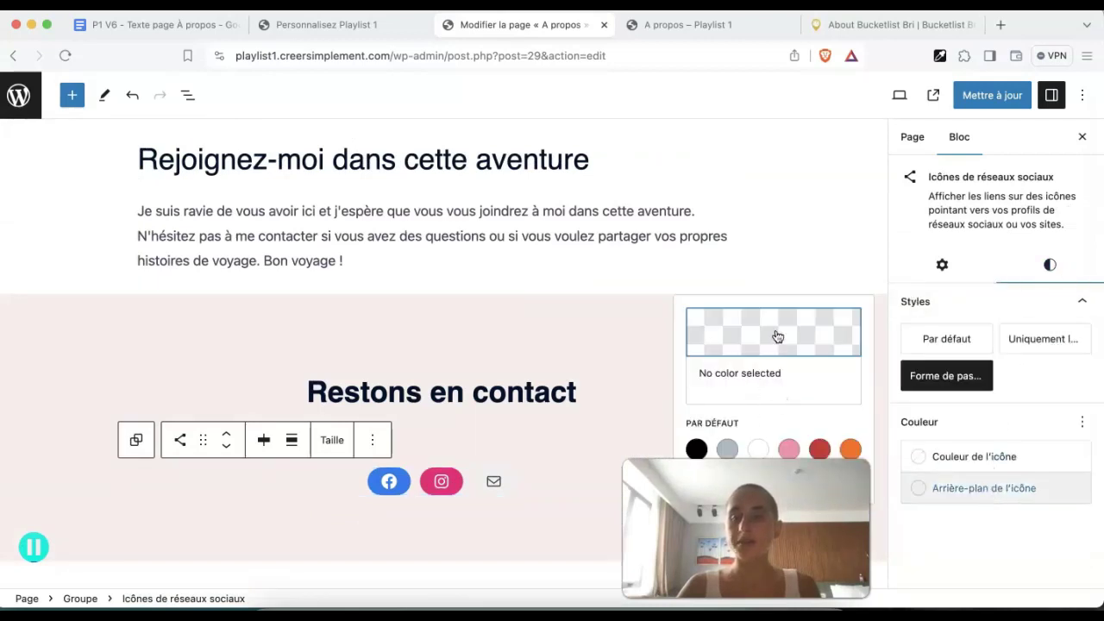
{"action": "left_click", "coordinate": [777, 337]}
{"action": "double_click", "coordinate": [556, 371]}
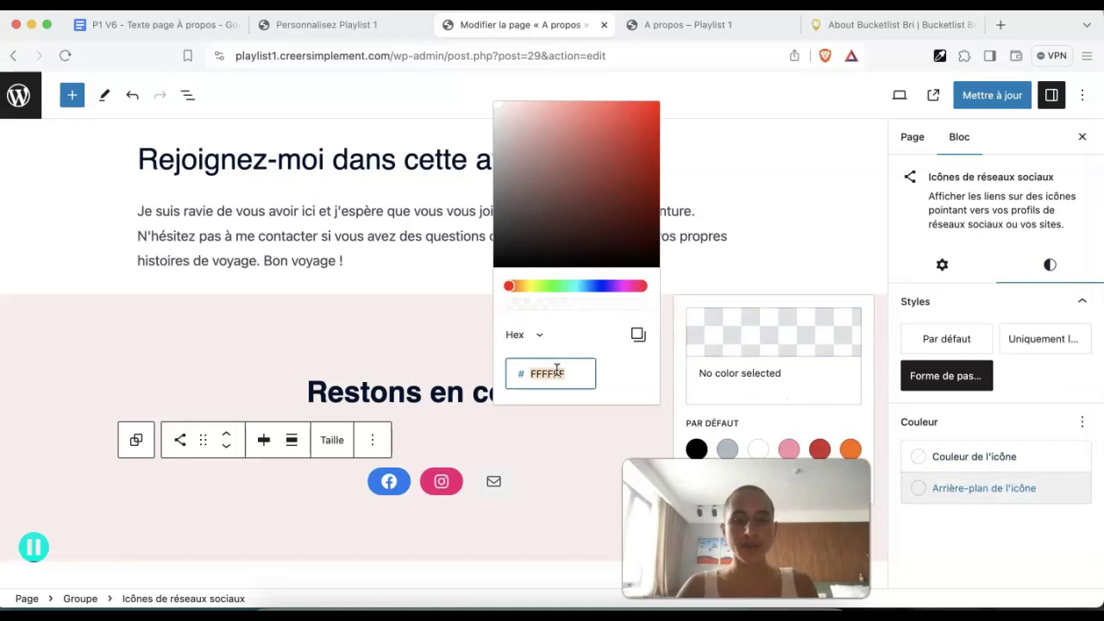
{"action": "key", "text": "super+v"}
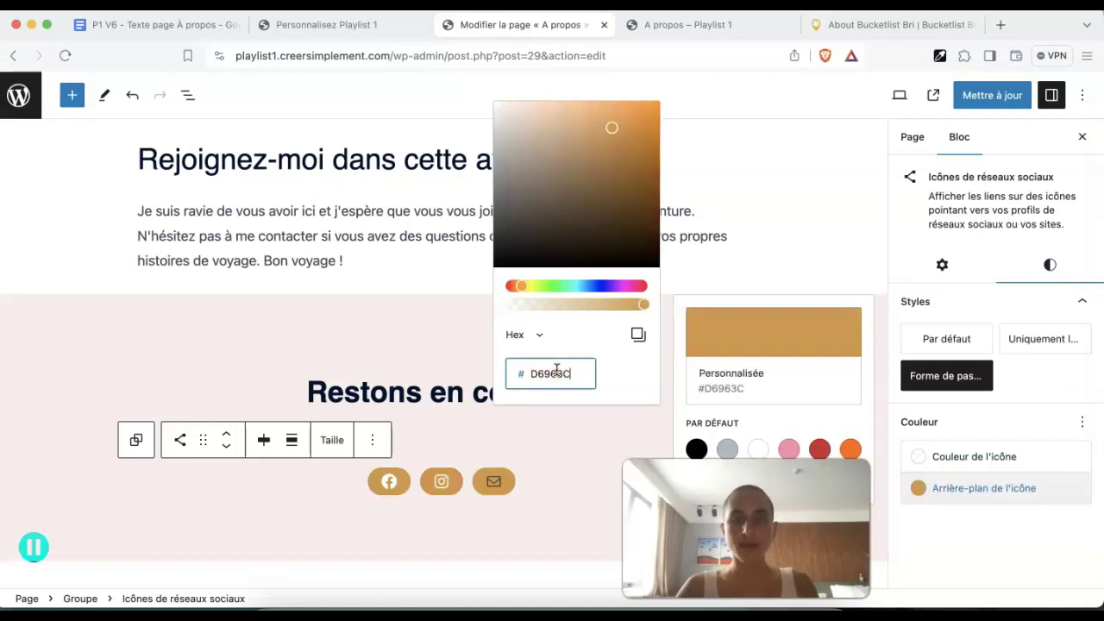
{"action": "left_click", "coordinate": [578, 460]}
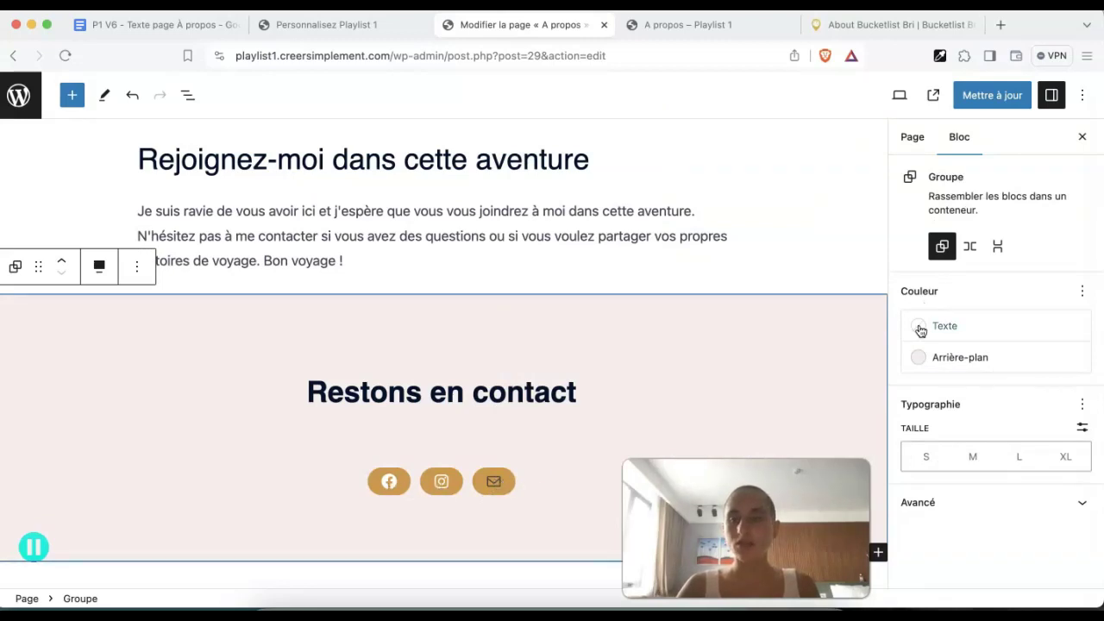
Set the icon colour of the closing banner's social icons block to white (Blanc)
{"action": "left_click", "coordinate": [522, 477]}
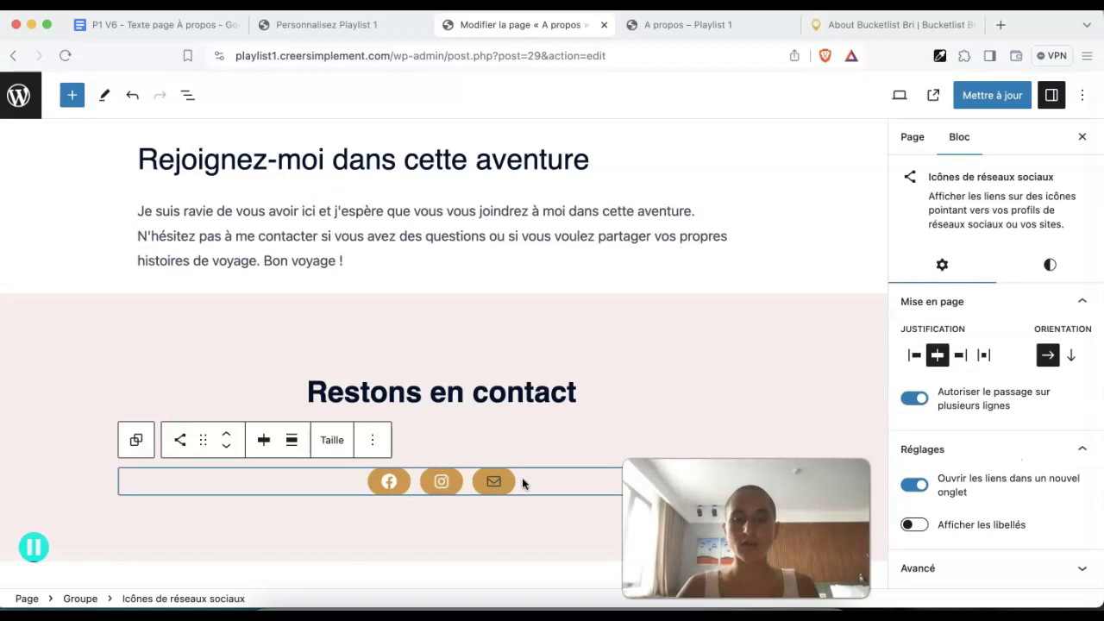
{"action": "left_click", "coordinate": [1049, 264]}
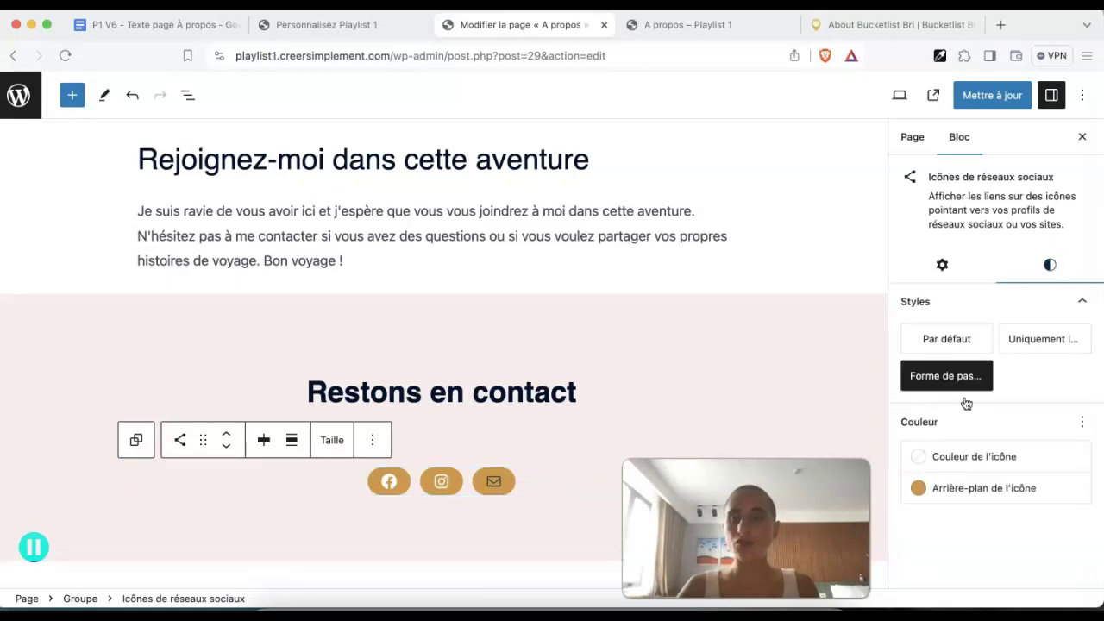
{"action": "left_click", "coordinate": [956, 457]}
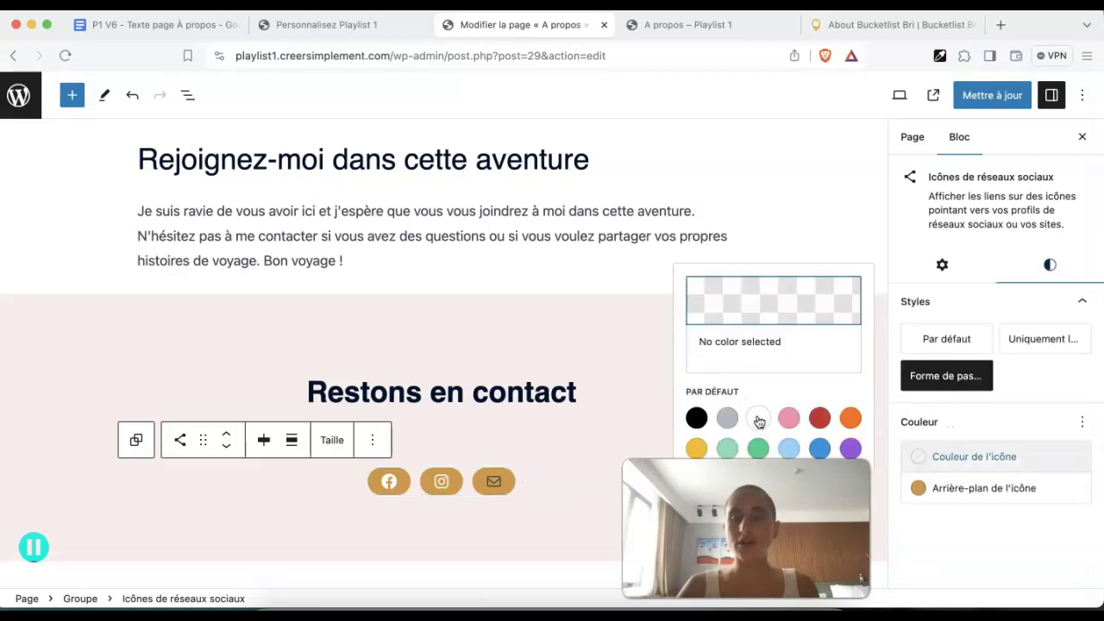
{"action": "left_click", "coordinate": [758, 419]}
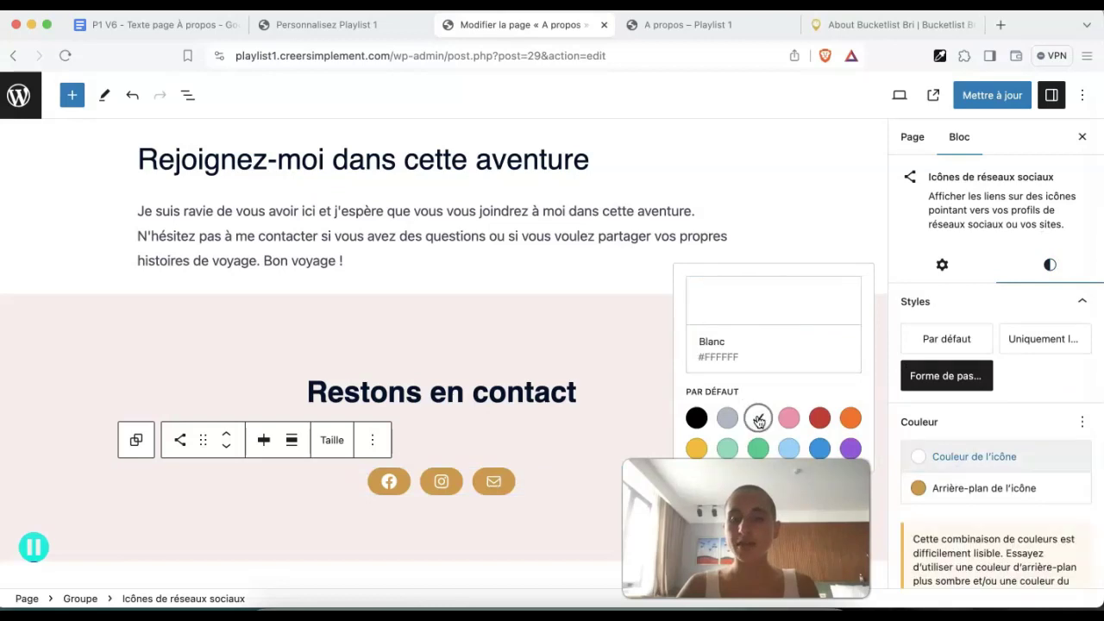
{"action": "left_click", "coordinate": [1027, 398]}
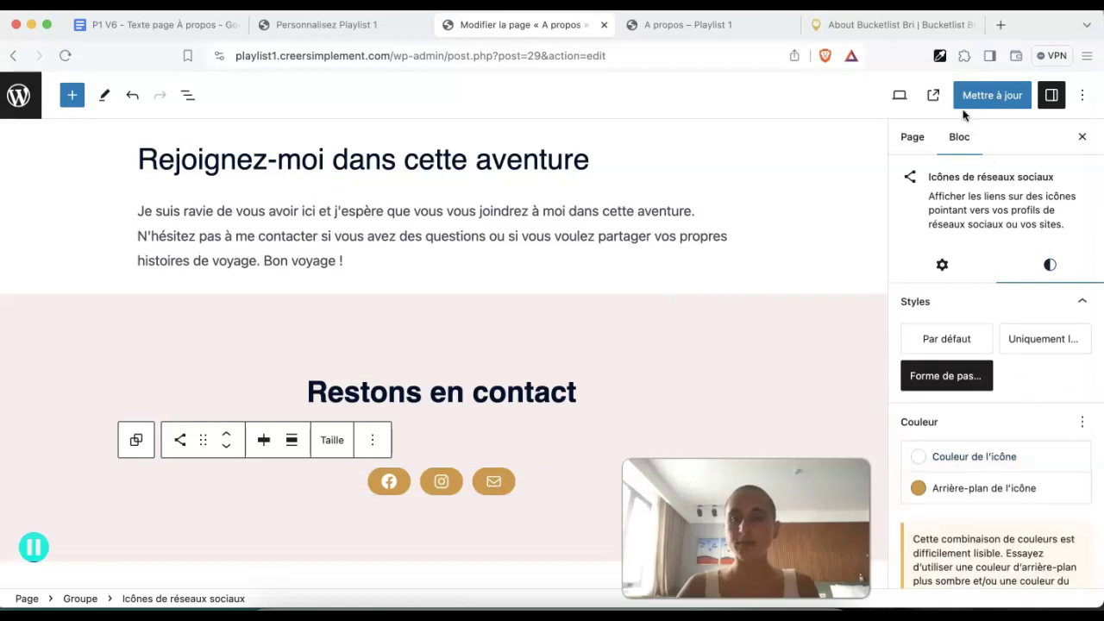
Regenerate the page preview and check the recoloured social icons and the spacing above the closing banner
{"action": "left_click", "coordinate": [902, 97]}
{"action": "left_click", "coordinate": [820, 238]}
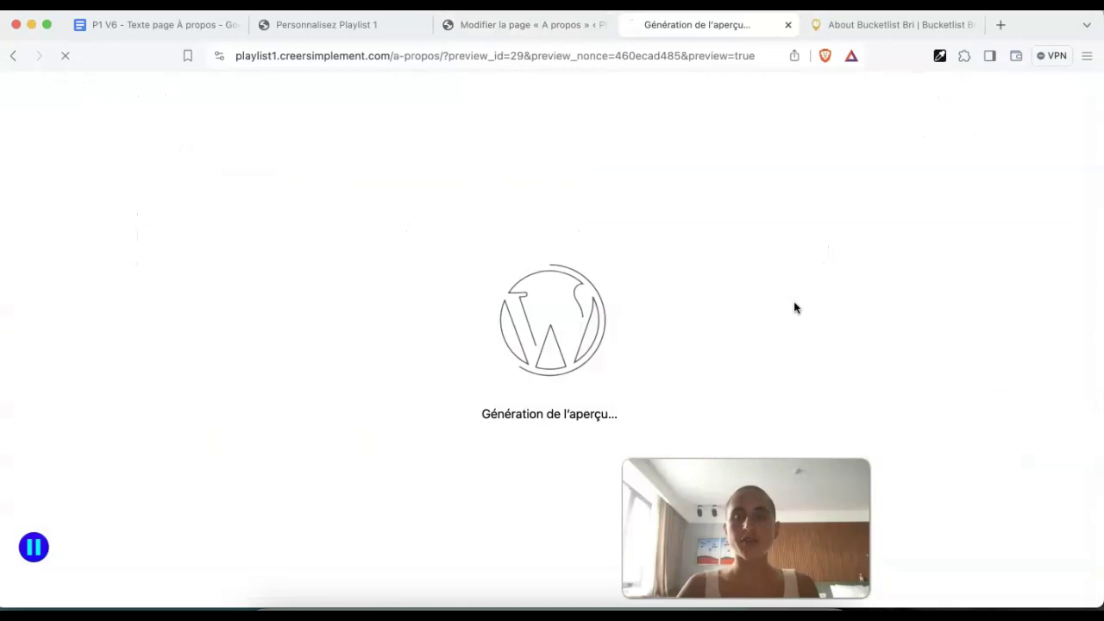
{"action": "scroll", "coordinate": [764, 354], "scroll_direction": "down", "scroll_amount": 20}
{"action": "scroll", "coordinate": [764, 353], "scroll_direction": "down", "scroll_amount": 15}
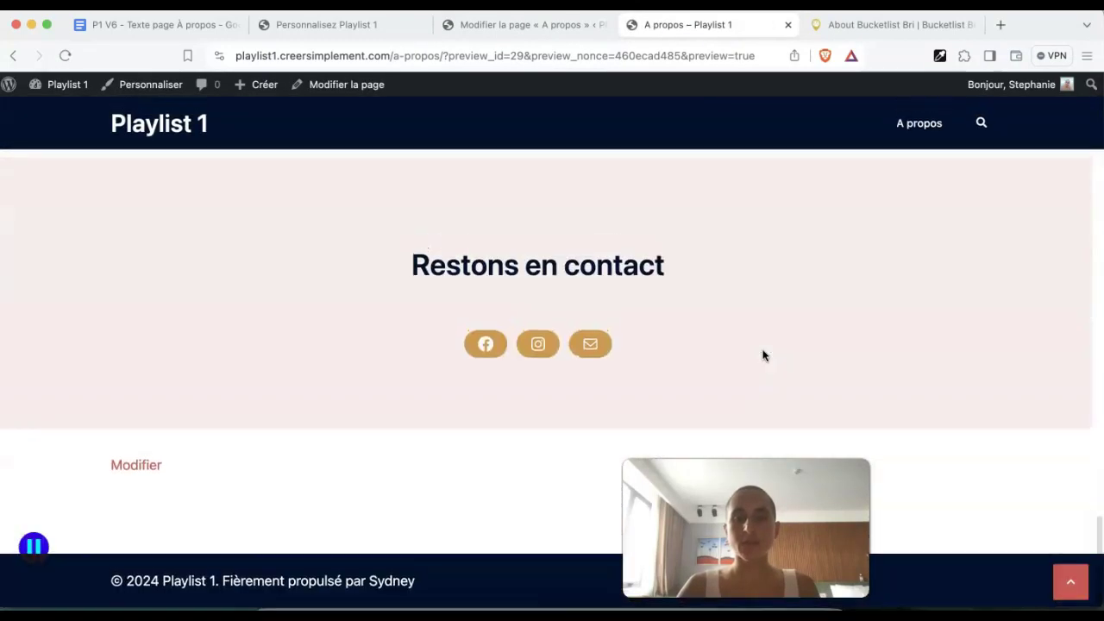
{"action": "scroll", "coordinate": [764, 357], "scroll_direction": "up", "scroll_amount": 1}
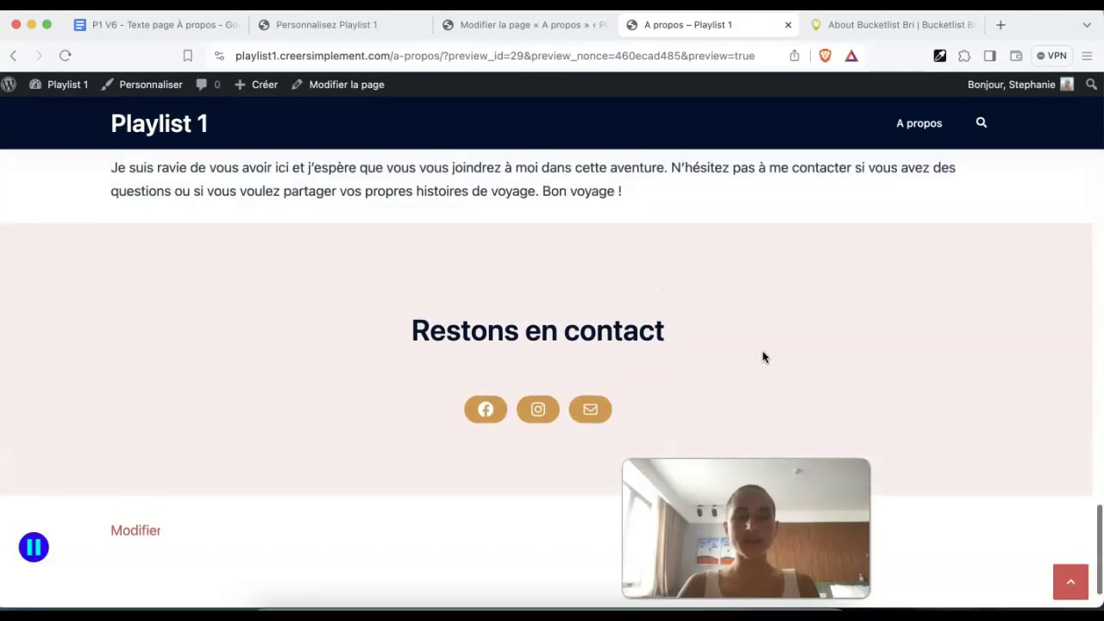
{"action": "scroll", "coordinate": [849, 359], "scroll_direction": "up", "scroll_amount": 4}
{"action": "scroll", "coordinate": [849, 360], "scroll_direction": "down", "scroll_amount": 2}
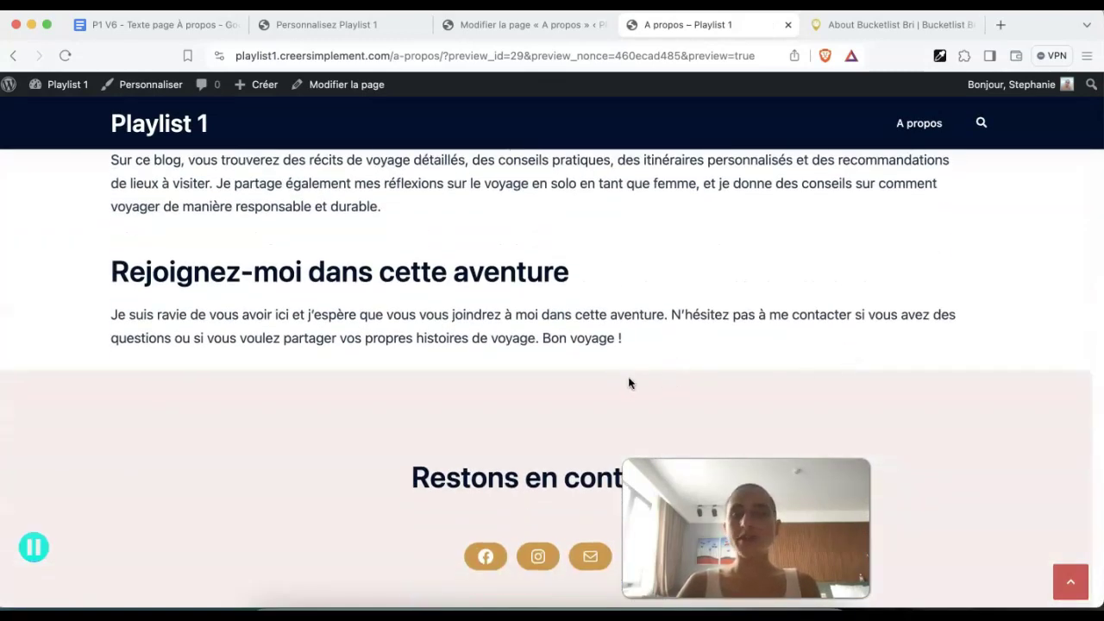
{"action": "scroll", "coordinate": [631, 380], "scroll_direction": "up", "scroll_amount": 10}
{"action": "scroll", "coordinate": [632, 387], "scroll_direction": "down", "scroll_amount": 8}
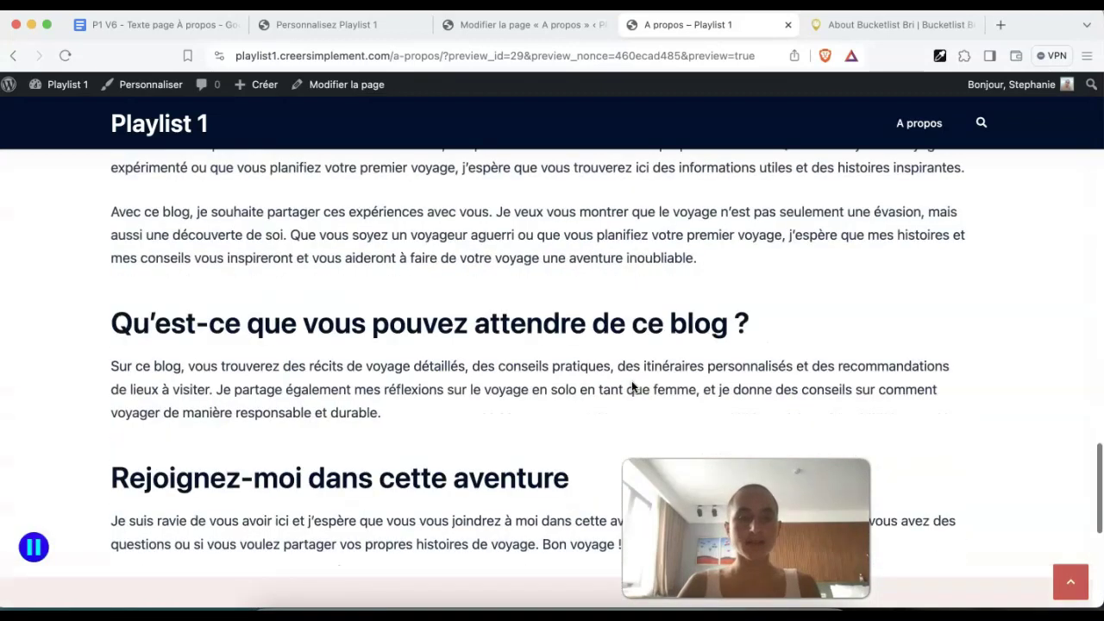
In the page editor, duplicate the spacer above "Pourquoi ce blog ?" and move the copy down to just above the "Restons en contact" banner
{"action": "left_click", "coordinate": [520, 33]}
{"action": "scroll", "coordinate": [382, 247], "scroll_direction": "up", "scroll_amount": 10}
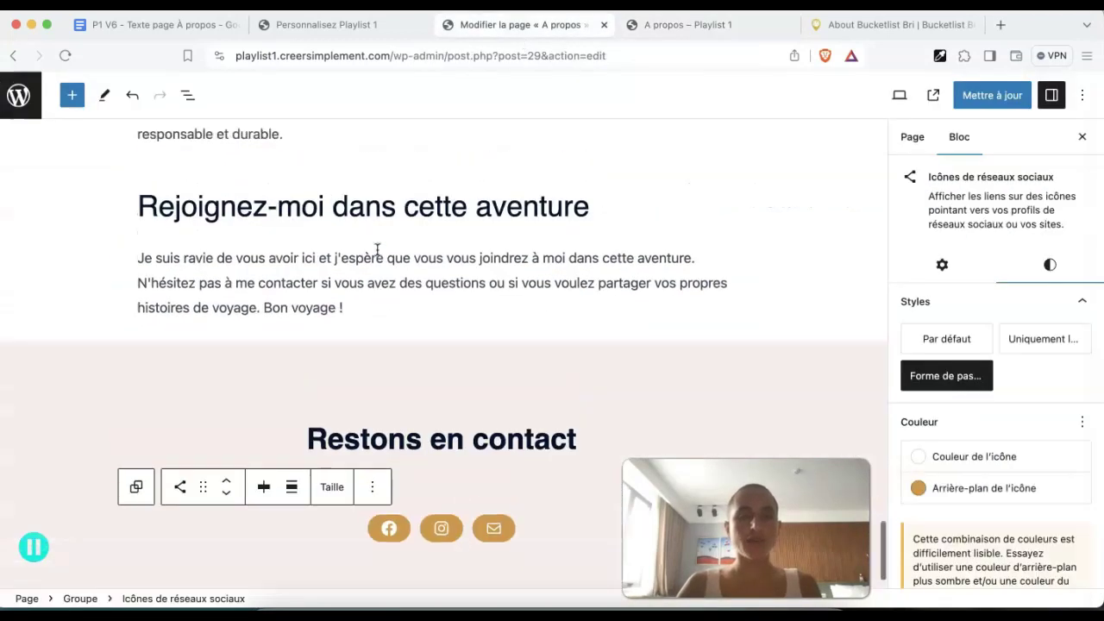
{"action": "left_click", "coordinate": [377, 255]}
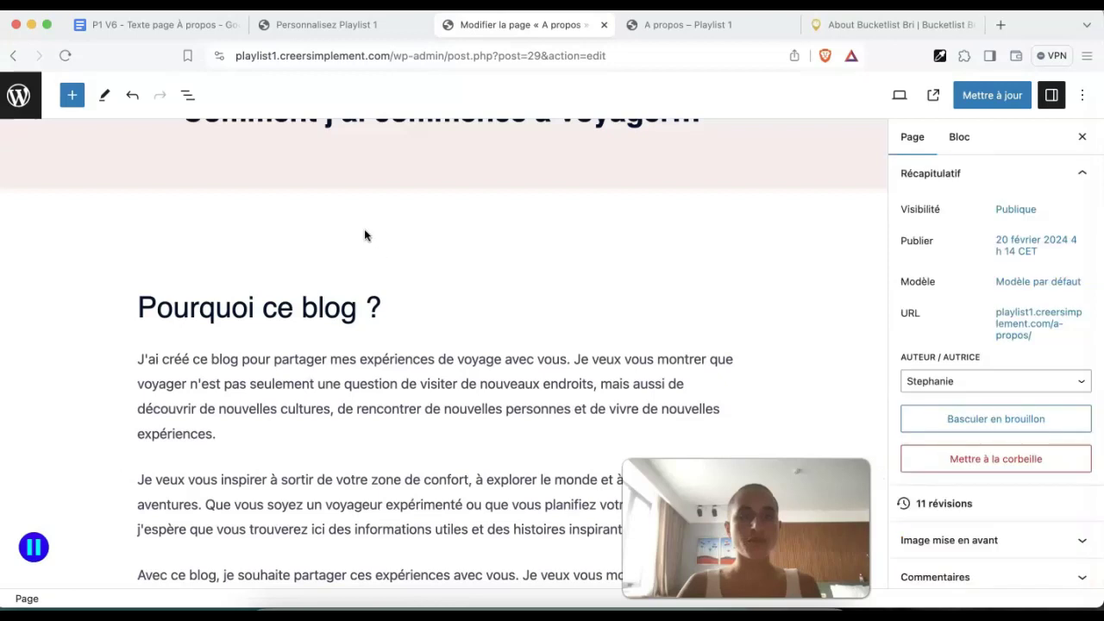
{"action": "left_click", "coordinate": [364, 229]}
{"action": "left_click", "coordinate": [242, 180]}
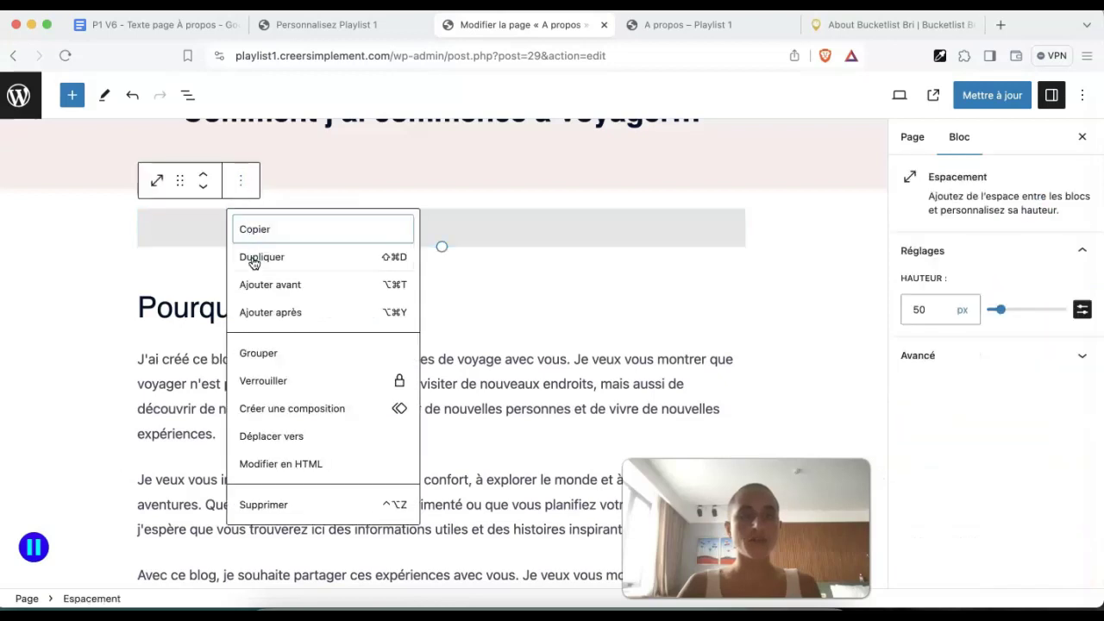
{"action": "left_click", "coordinate": [251, 256]}
{"action": "left_click", "coordinate": [203, 250]}
{"action": "left_click", "coordinate": [203, 250]}
{"action": "left_click", "coordinate": [203, 250]}
{"action": "left_click", "coordinate": [203, 250]}
{"action": "left_click", "coordinate": [203, 250]}
{"action": "left_click", "coordinate": [202, 250]}
{"action": "left_click", "coordinate": [203, 250]}
{"action": "left_click", "coordinate": [202, 250]}
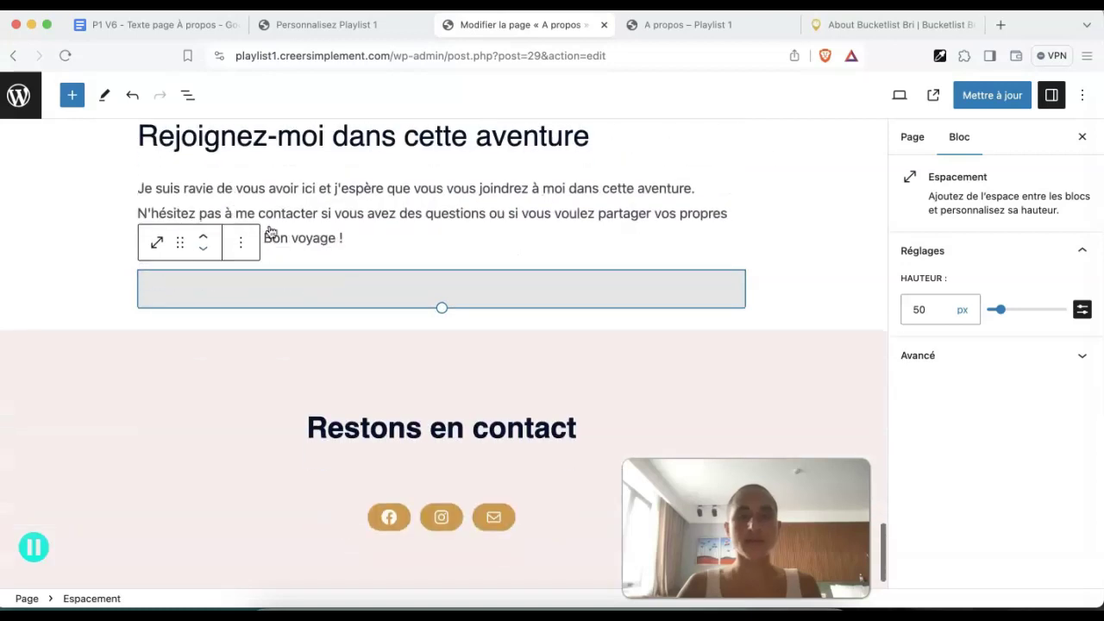
Save the page update, regenerate the preview and review the whole page down to the "Restons en contact" banner
{"action": "left_click", "coordinate": [992, 95]}
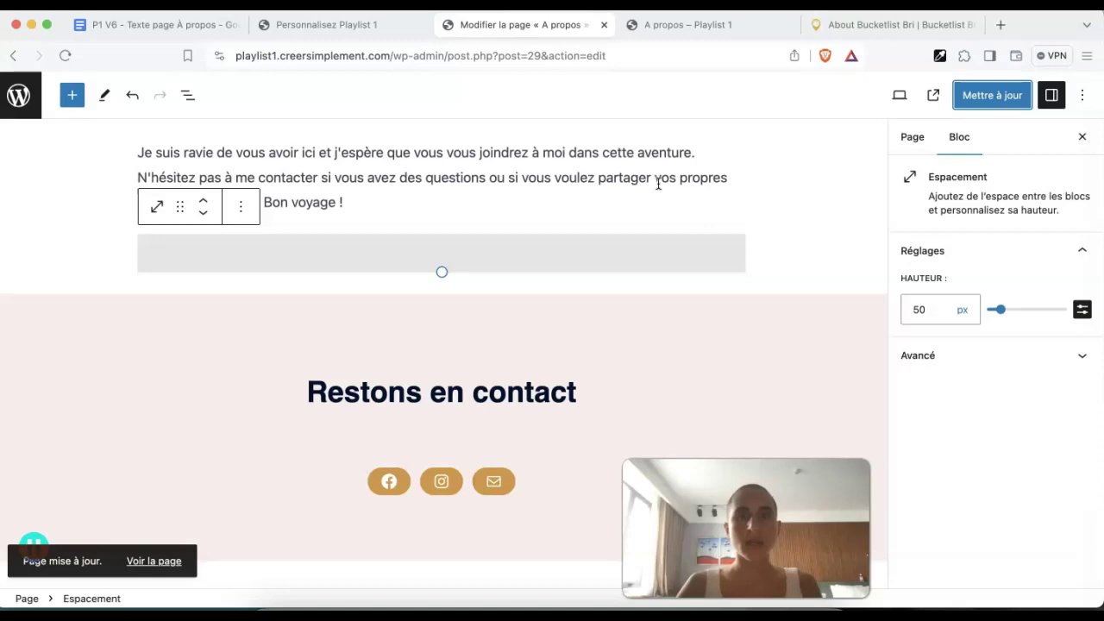
{"action": "left_click", "coordinate": [900, 94]}
{"action": "left_click", "coordinate": [825, 237]}
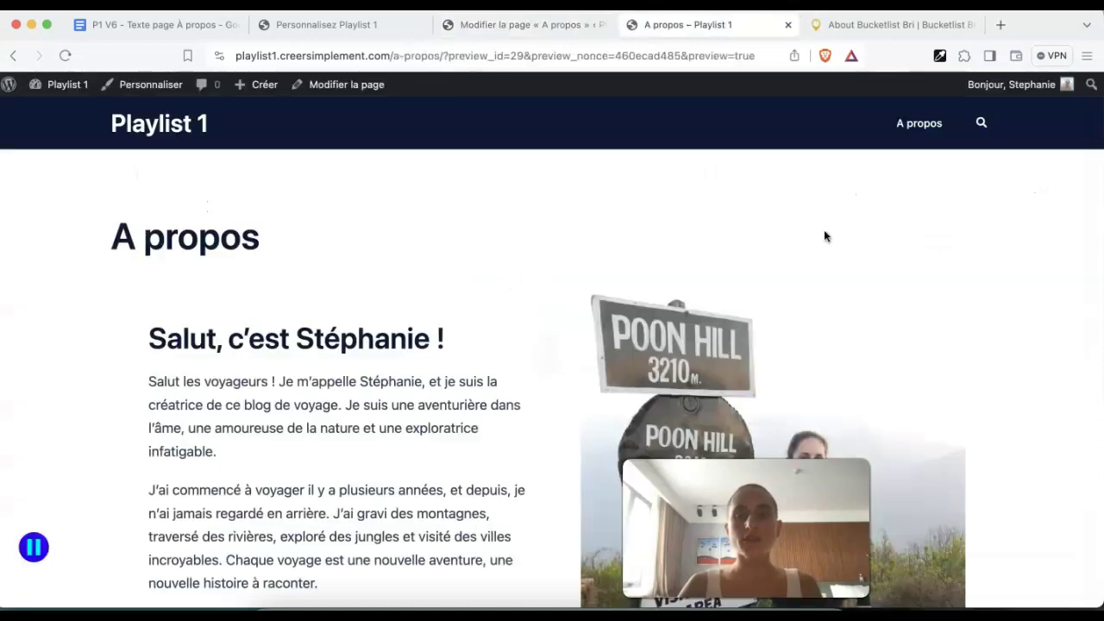
{"action": "scroll", "coordinate": [812, 402], "scroll_direction": "down", "scroll_amount": 2}
{"action": "scroll", "coordinate": [811, 404], "scroll_direction": "down", "scroll_amount": 10}
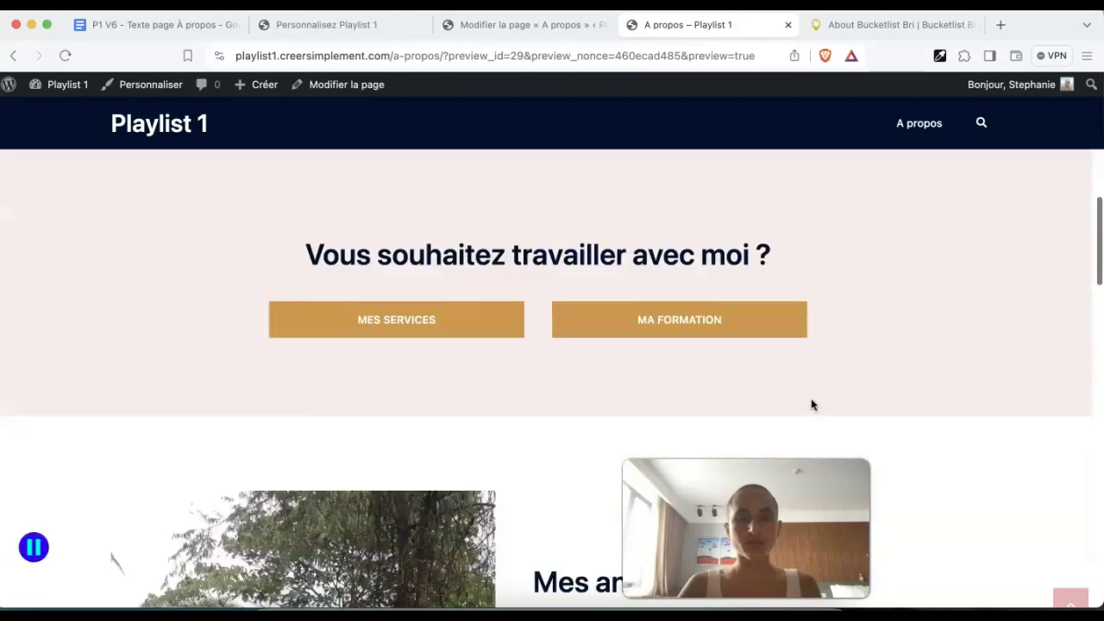
{"action": "scroll", "coordinate": [811, 405], "scroll_direction": "down", "scroll_amount": 10}
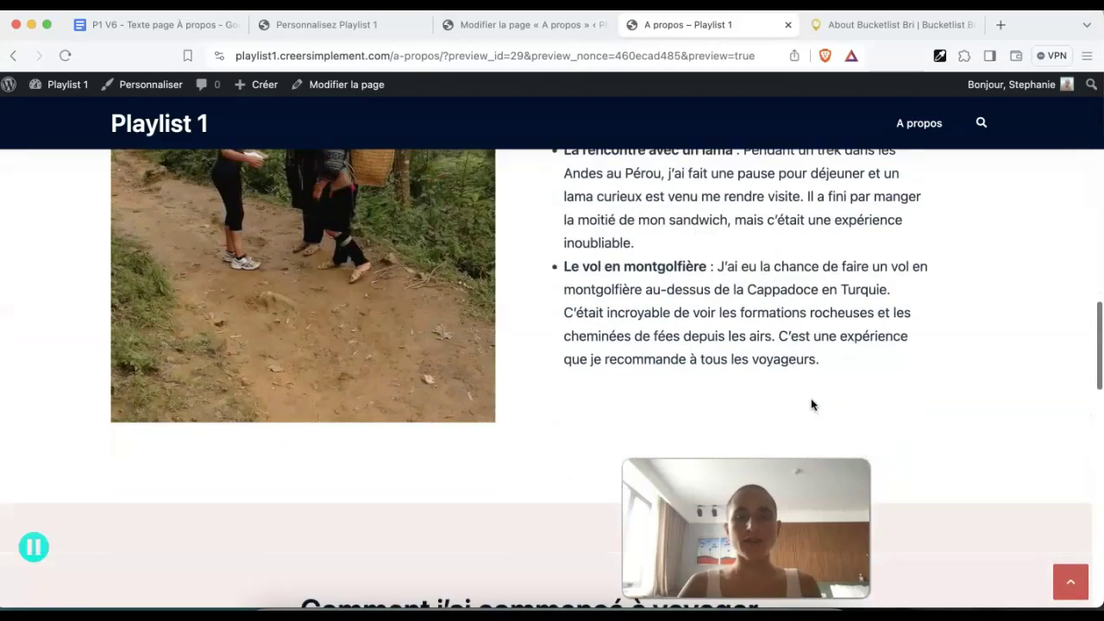
{"action": "scroll", "coordinate": [812, 403], "scroll_direction": "down", "scroll_amount": 10}
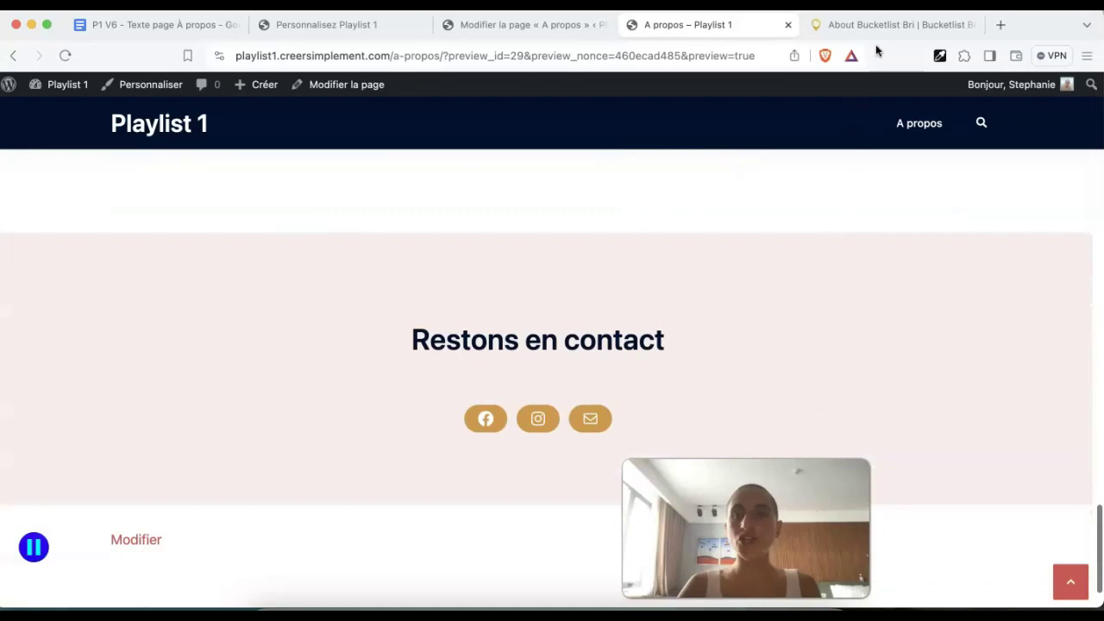
Compare the reference blog's About page with the A propos preview, examining how links appear within the text under its travel blog heading
{"action": "left_click", "coordinate": [875, 27]}
{"action": "scroll", "coordinate": [823, 346], "scroll_direction": "down", "scroll_amount": 5}
{"action": "scroll", "coordinate": [824, 346], "scroll_direction": "up", "scroll_amount": 15}
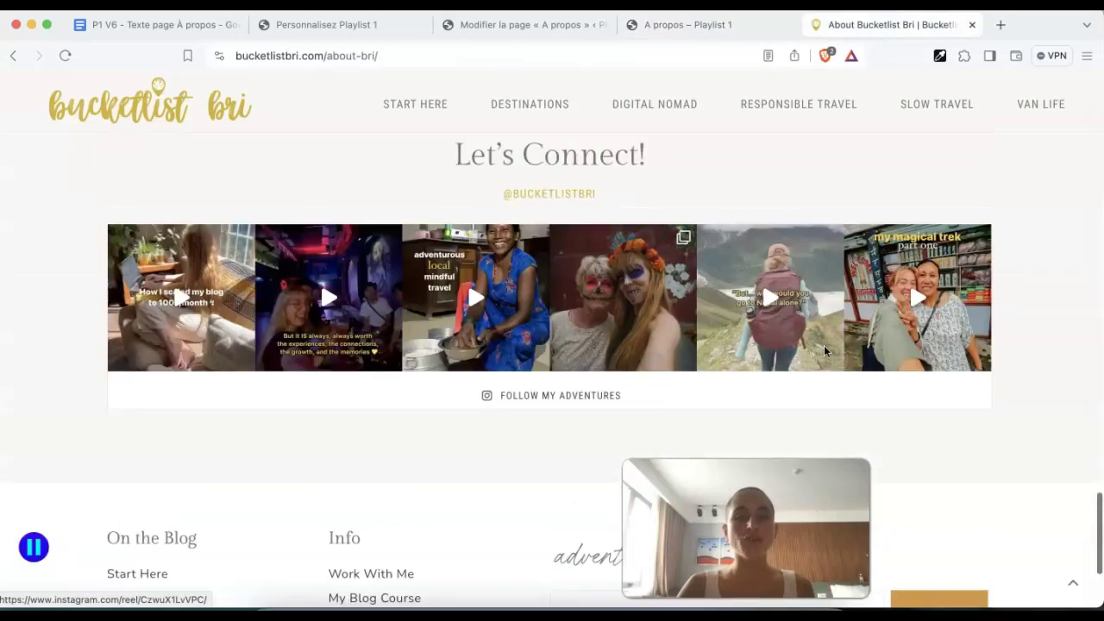
{"action": "scroll", "coordinate": [823, 345], "scroll_direction": "up", "scroll_amount": 12}
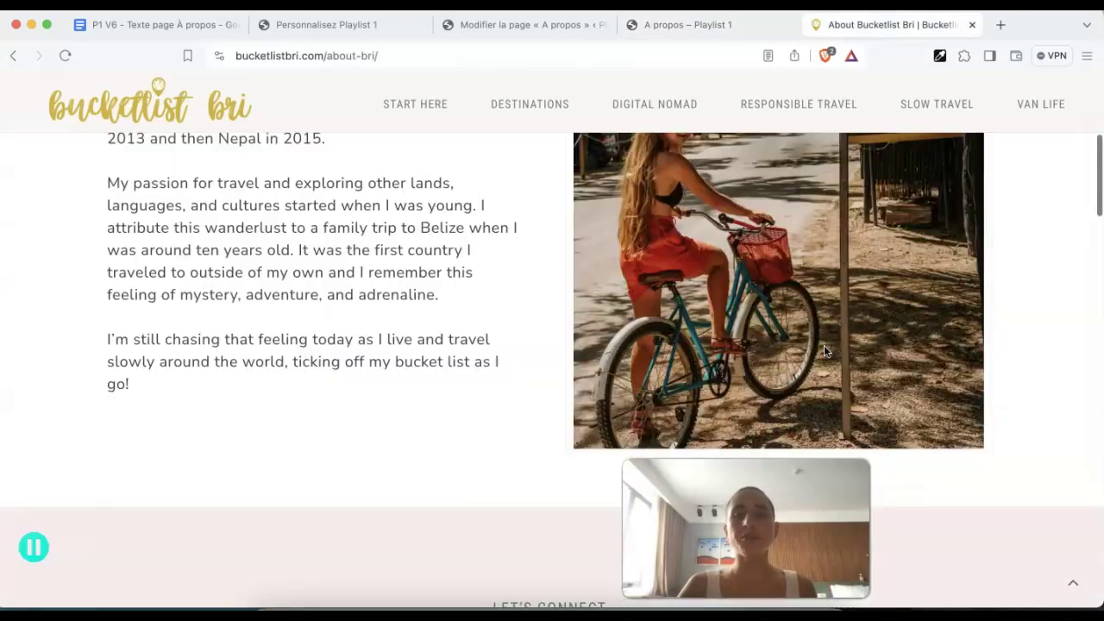
{"action": "left_click", "coordinate": [536, 39]}
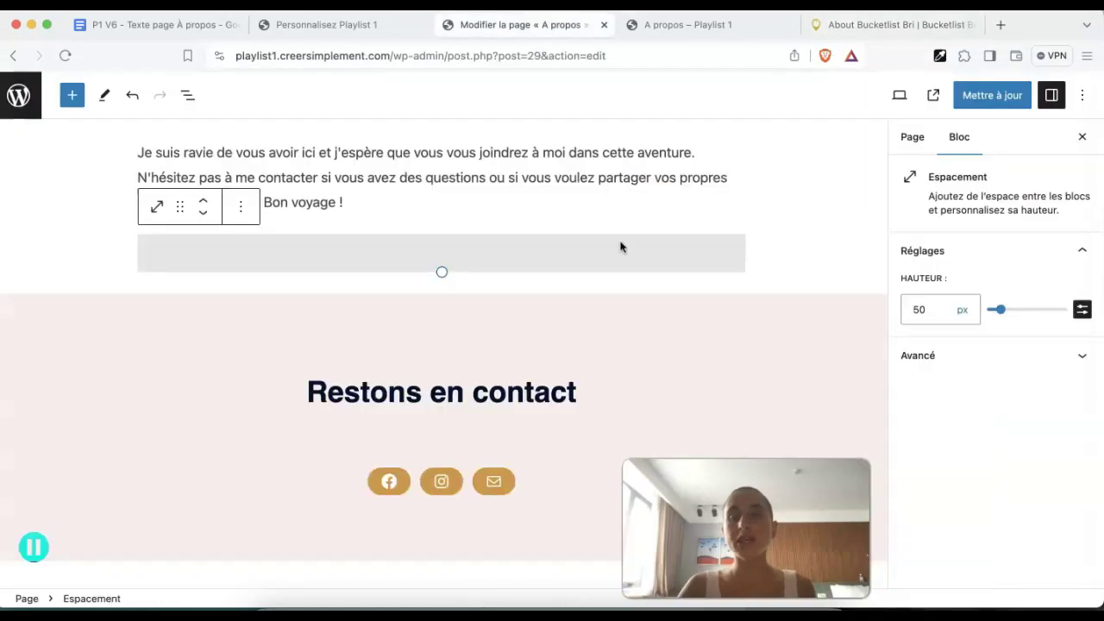
{"action": "left_click", "coordinate": [690, 26]}
{"action": "scroll", "coordinate": [730, 305], "scroll_direction": "up", "scroll_amount": 2}
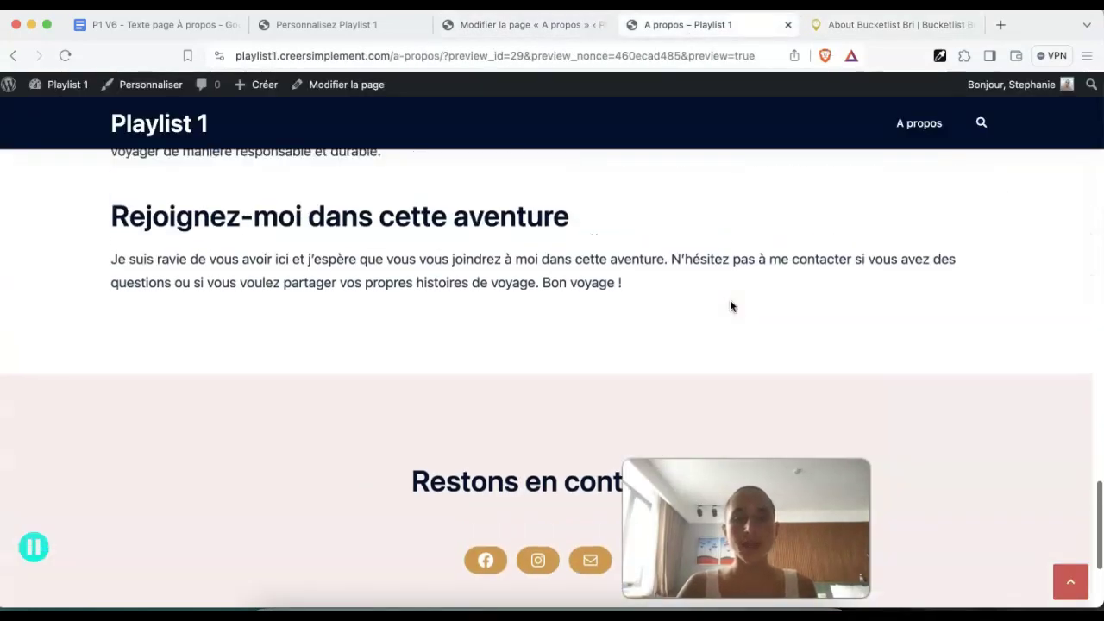
{"action": "scroll", "coordinate": [730, 304], "scroll_direction": "up", "scroll_amount": 10}
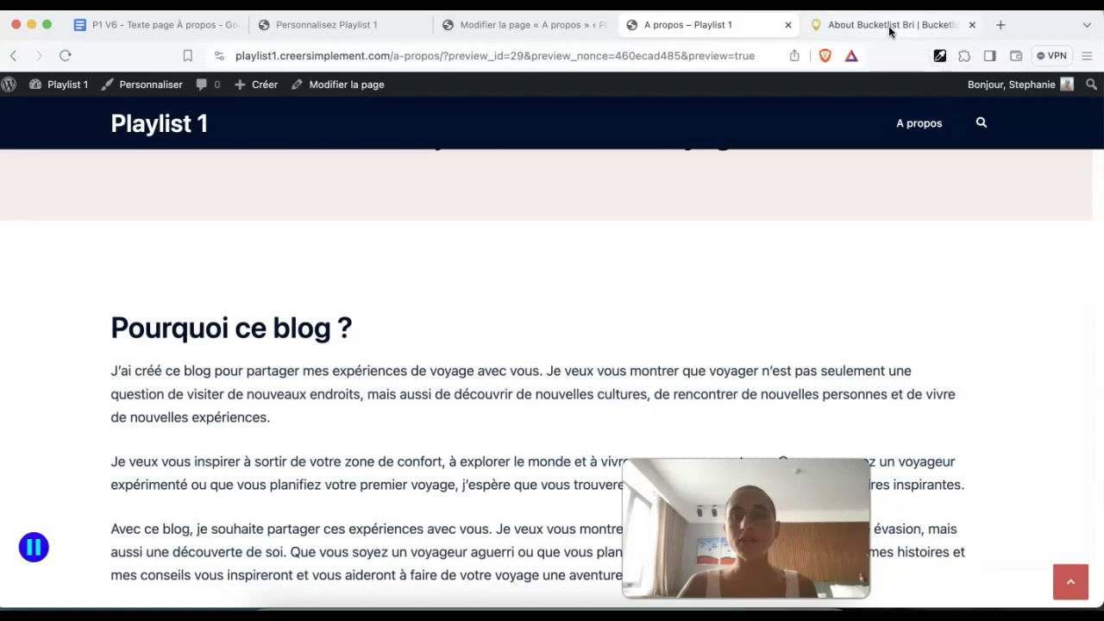
{"action": "left_click", "coordinate": [890, 32]}
{"action": "scroll", "coordinate": [683, 367], "scroll_direction": "down", "scroll_amount": 15}
{"action": "scroll", "coordinate": [682, 369], "scroll_direction": "down", "scroll_amount": 5}
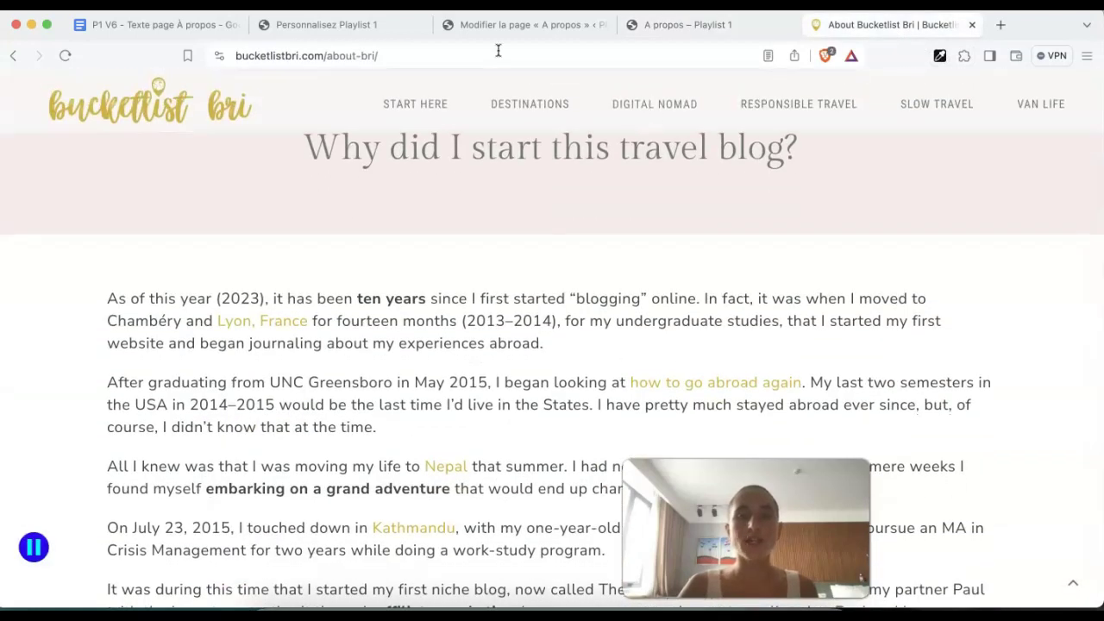
{"action": "left_click", "coordinate": [503, 25]}
{"action": "scroll", "coordinate": [335, 213], "scroll_direction": "up", "scroll_amount": 5}
{"action": "scroll", "coordinate": [335, 210], "scroll_direction": "up", "scroll_amount": 3}
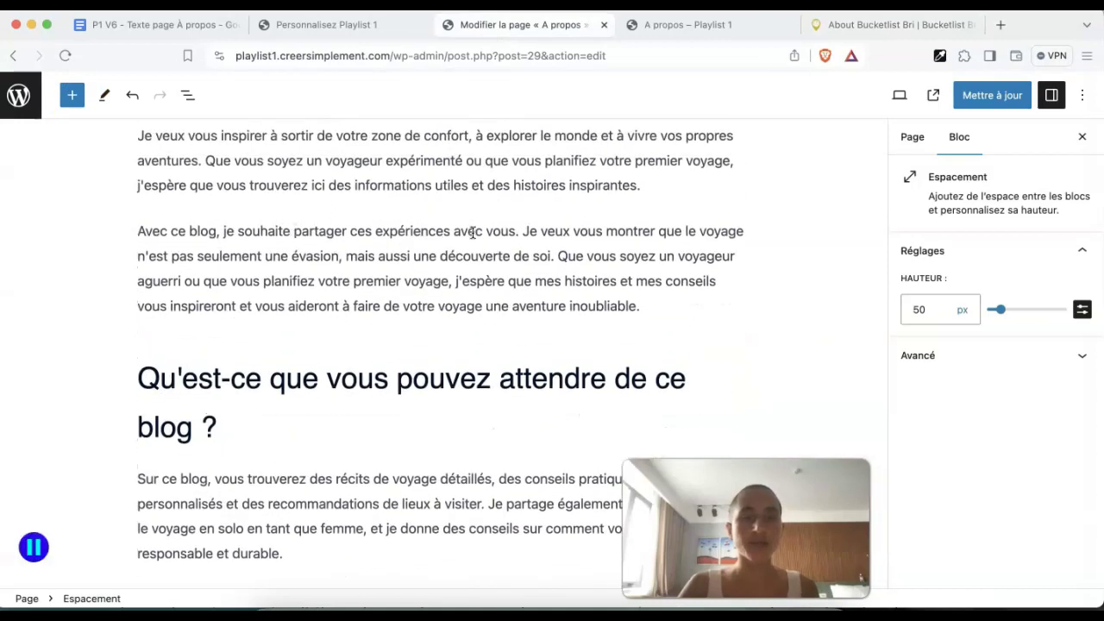
{"action": "scroll", "coordinate": [472, 232], "scroll_direction": "up", "scroll_amount": 8}
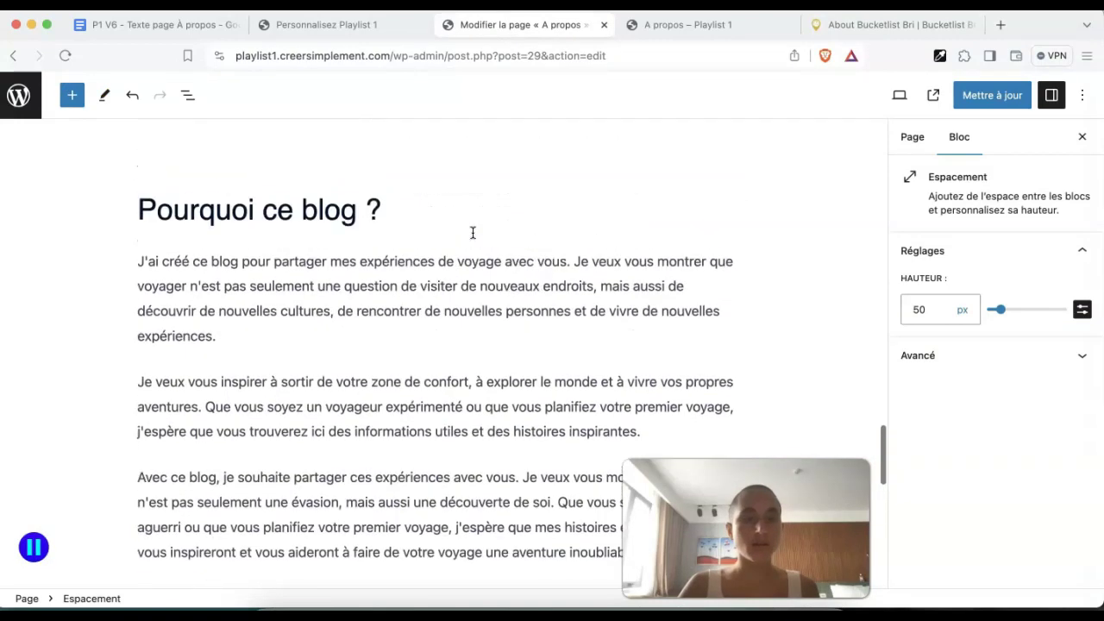
{"action": "scroll", "coordinate": [472, 232], "scroll_direction": "down", "scroll_amount": 1}
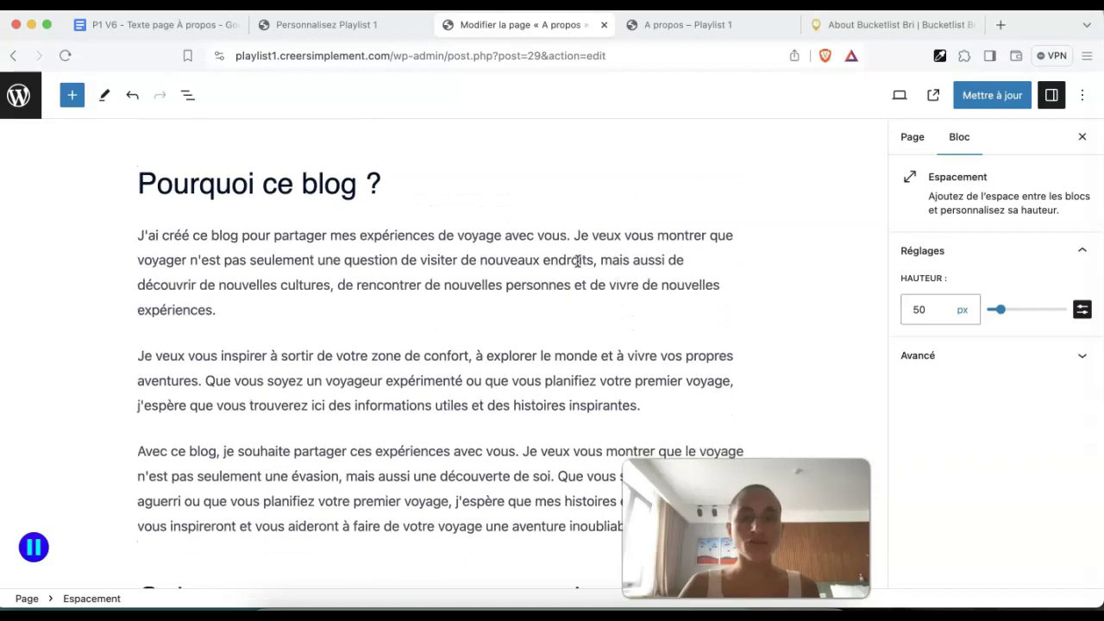
{"action": "left_click_drag", "start_coordinate": [592, 259], "coordinate": [498, 259]}
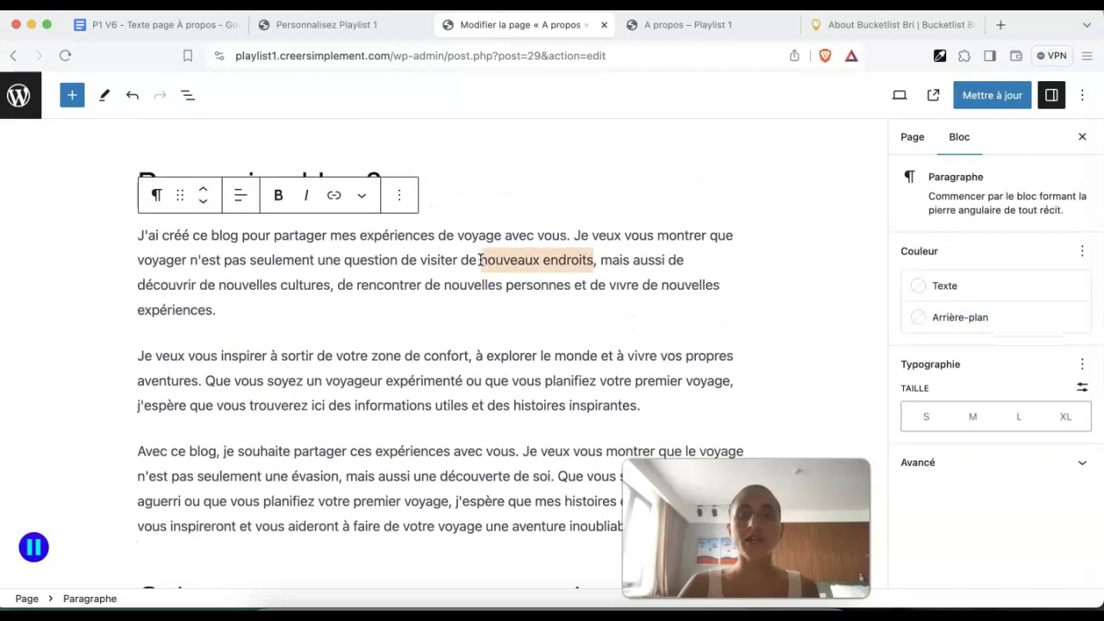
{"action": "left_click", "coordinate": [334, 197]}
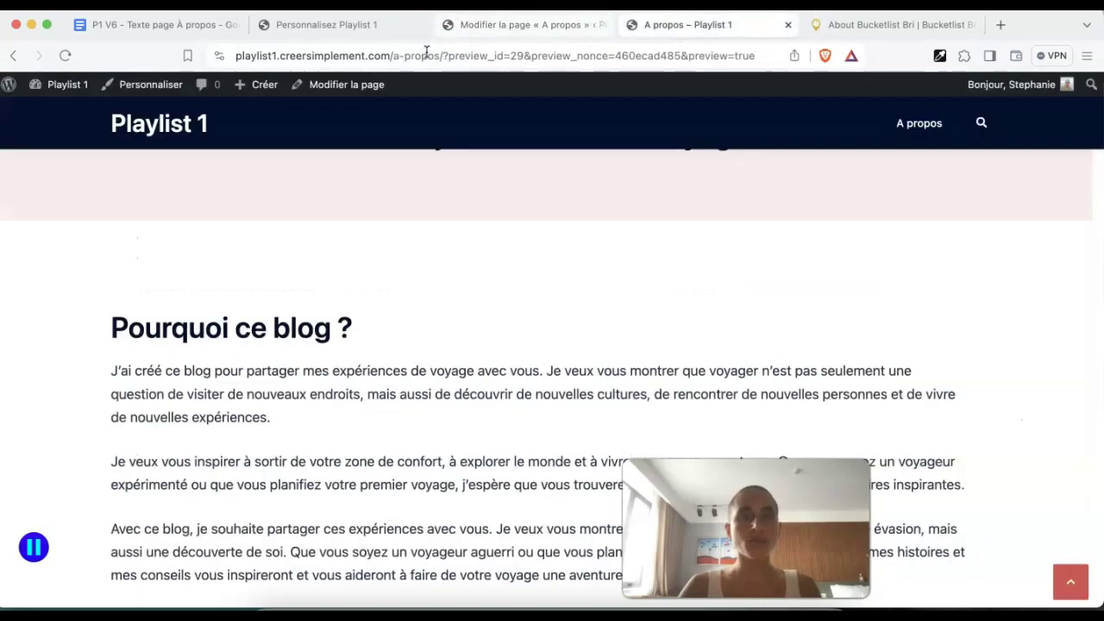
{"action": "left_click_drag", "start_coordinate": [444, 55], "coordinate": [240, 56]}
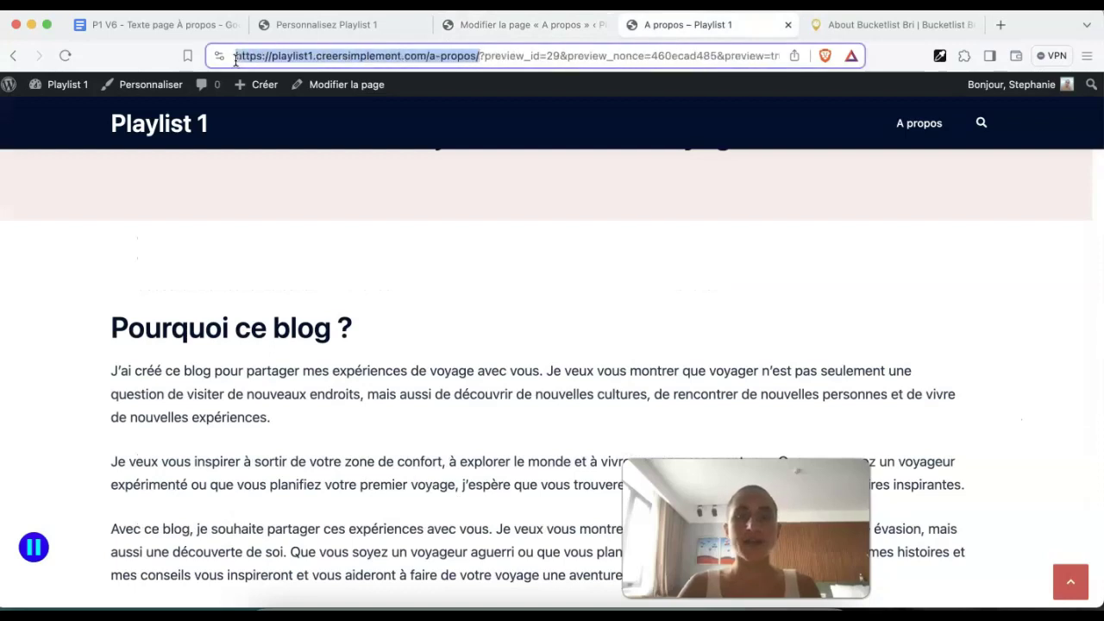
{"action": "left_click", "coordinate": [491, 25]}
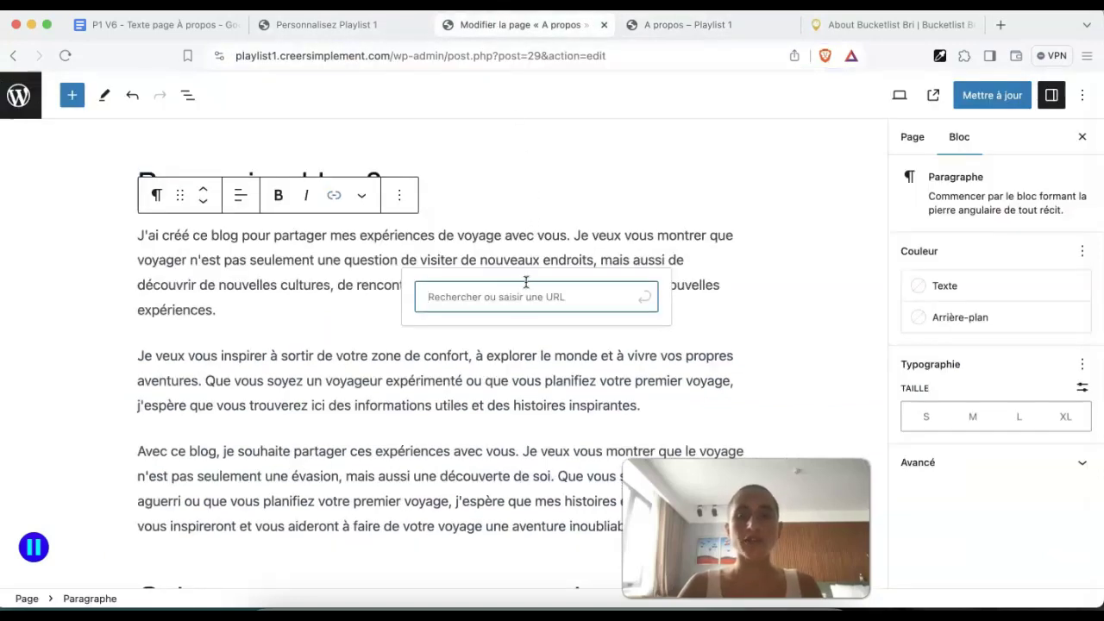
{"action": "type", "text": "https://playlist1.creersimplement.com/a-propos/"}
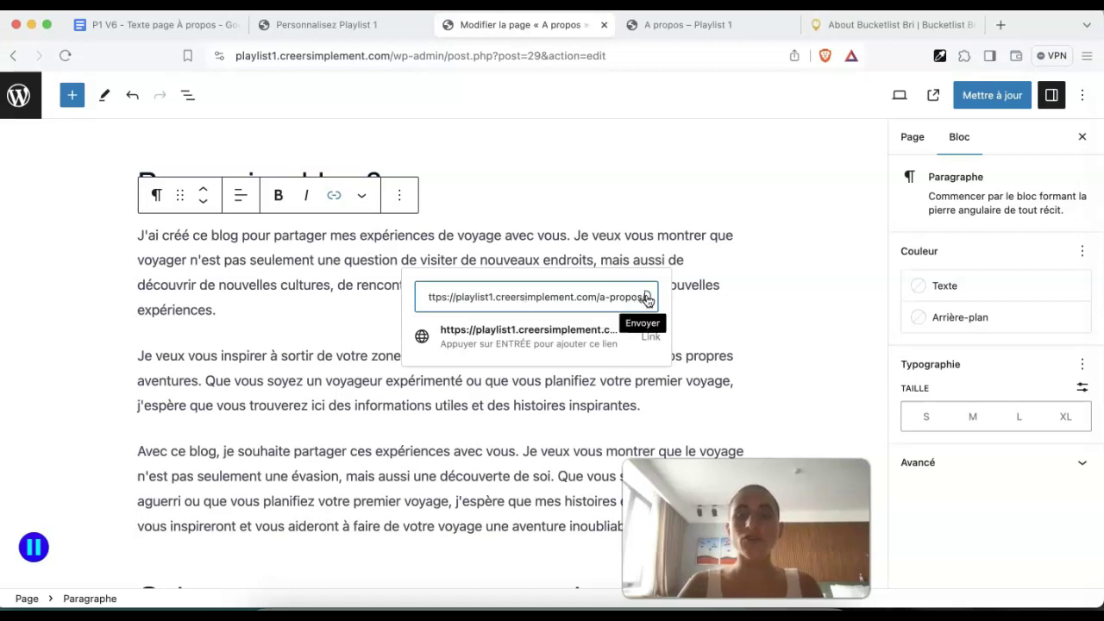
{"action": "left_click", "coordinate": [647, 297]}
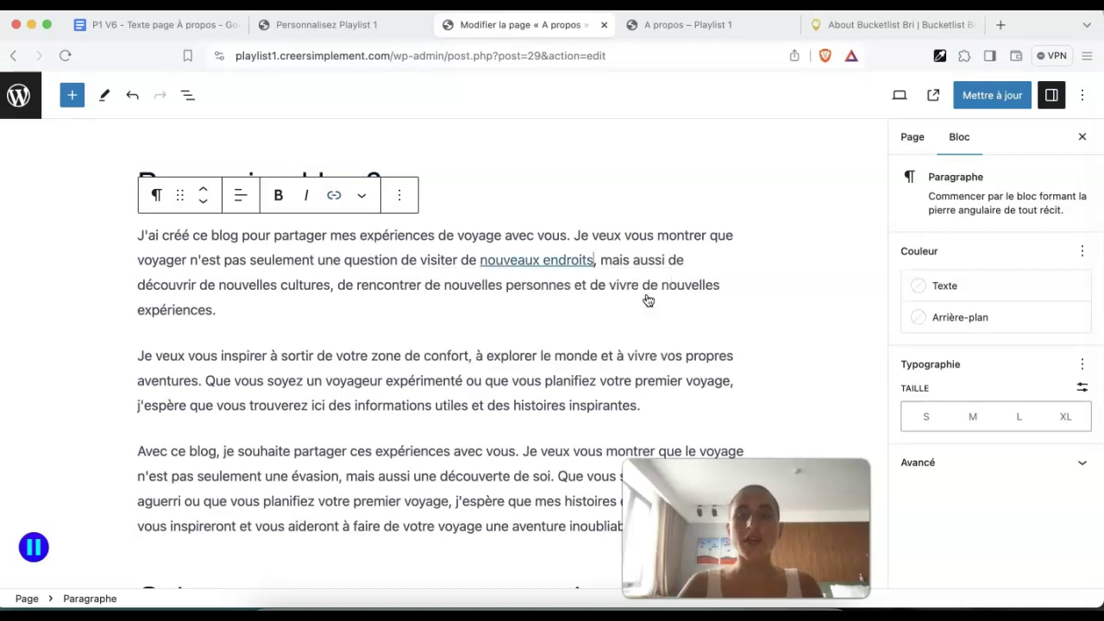
{"action": "left_click", "coordinate": [565, 258]}
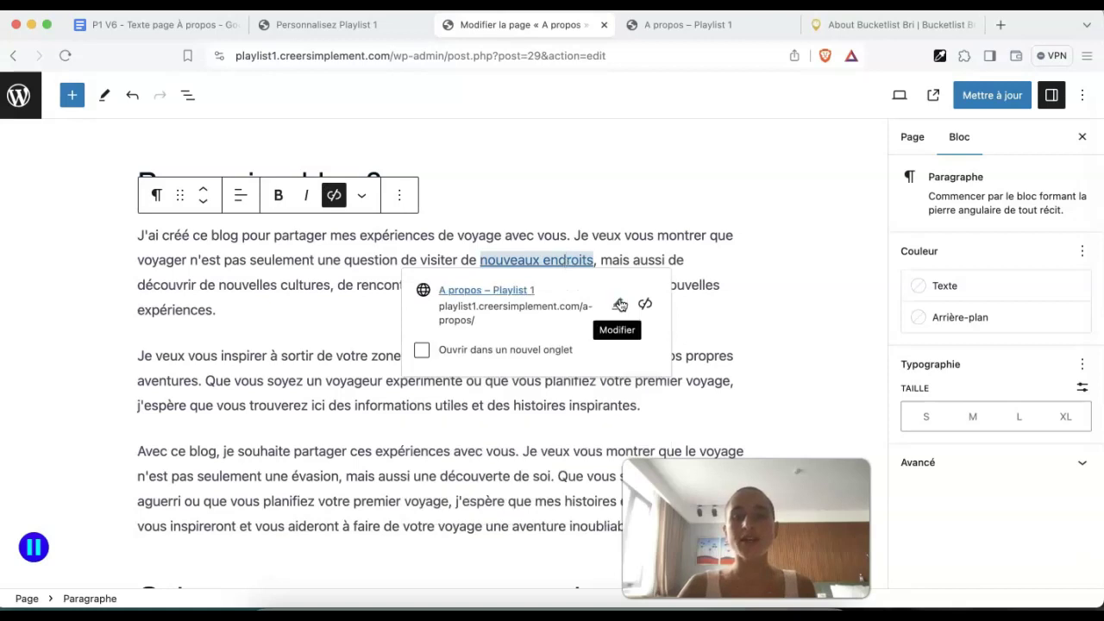
{"action": "left_click", "coordinate": [434, 369]}
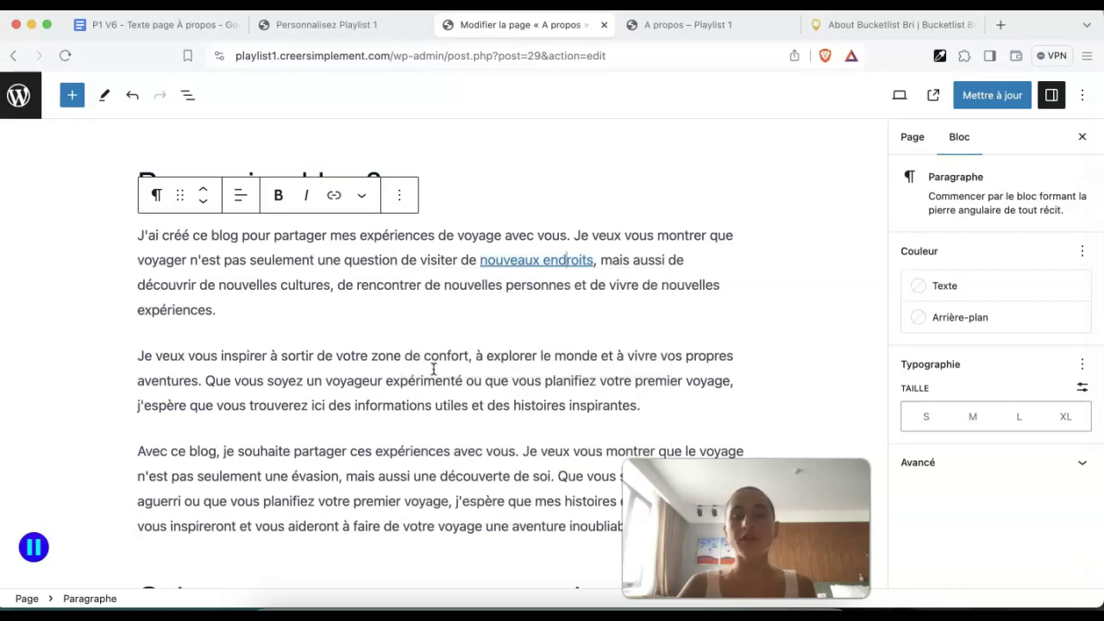
Open the link entry of the "Mes services" and "Ma formation" buttons in the "Vous souhaitez travailler avec moi ?" banner without entering a URL
{"action": "scroll", "coordinate": [521, 414], "scroll_direction": "down", "scroll_amount": 10}
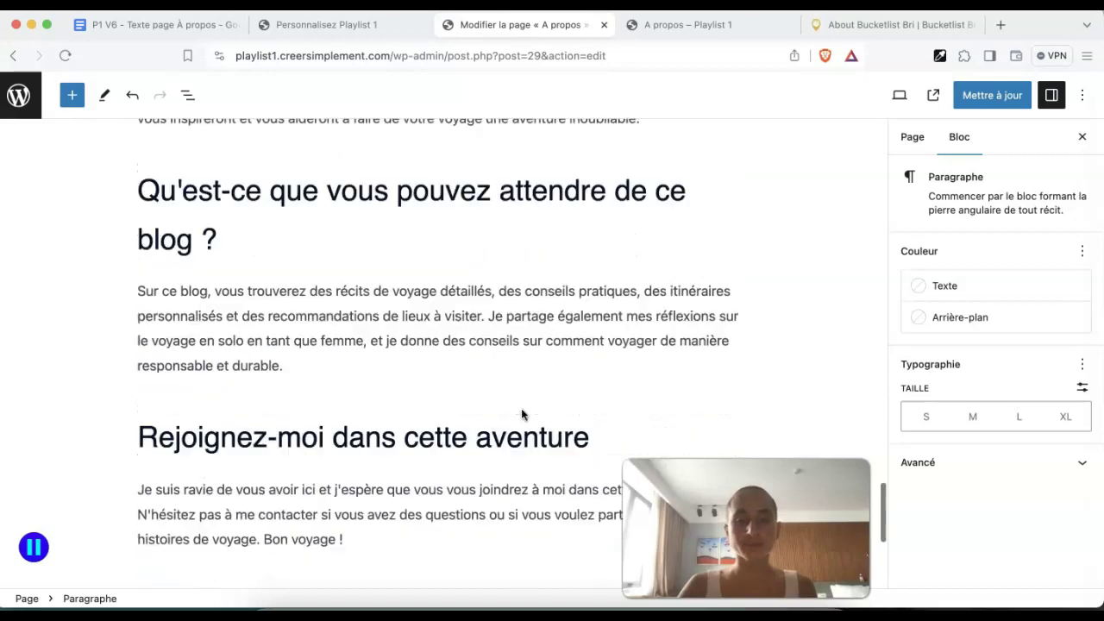
{"action": "scroll", "coordinate": [477, 441], "scroll_direction": "up", "scroll_amount": 3}
{"action": "scroll", "coordinate": [476, 443], "scroll_direction": "up", "scroll_amount": 15}
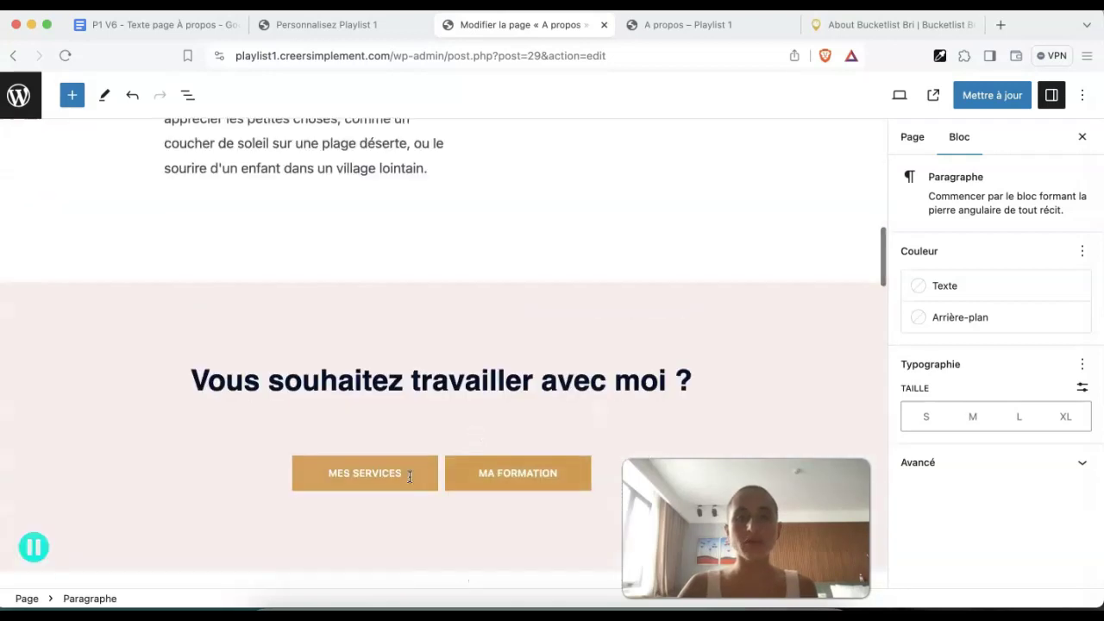
{"action": "left_click", "coordinate": [410, 477]}
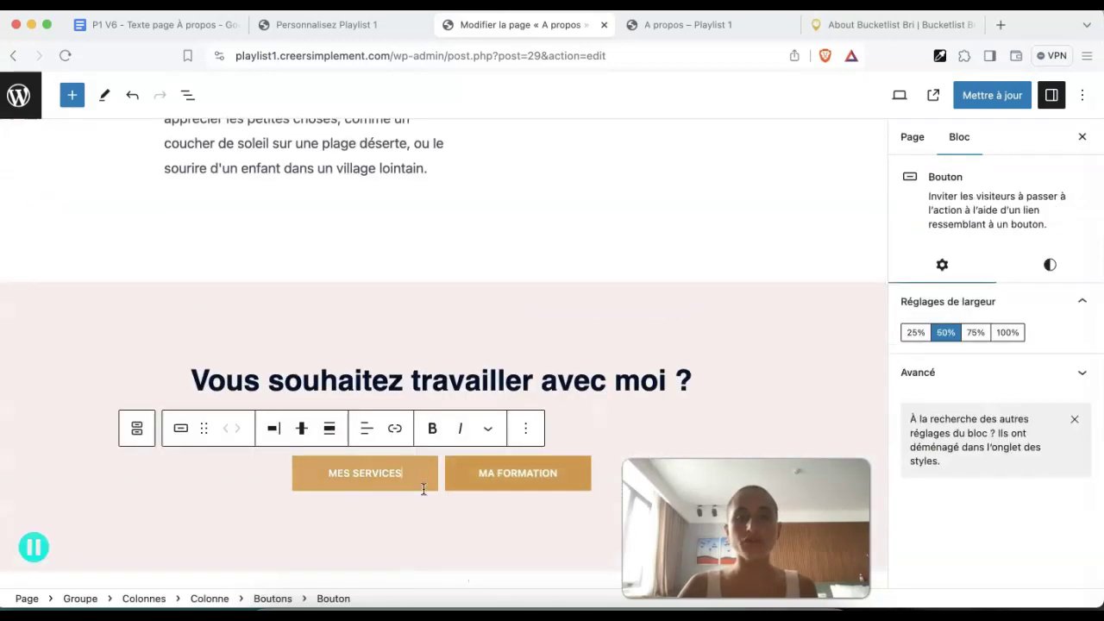
{"action": "left_click", "coordinate": [397, 436]}
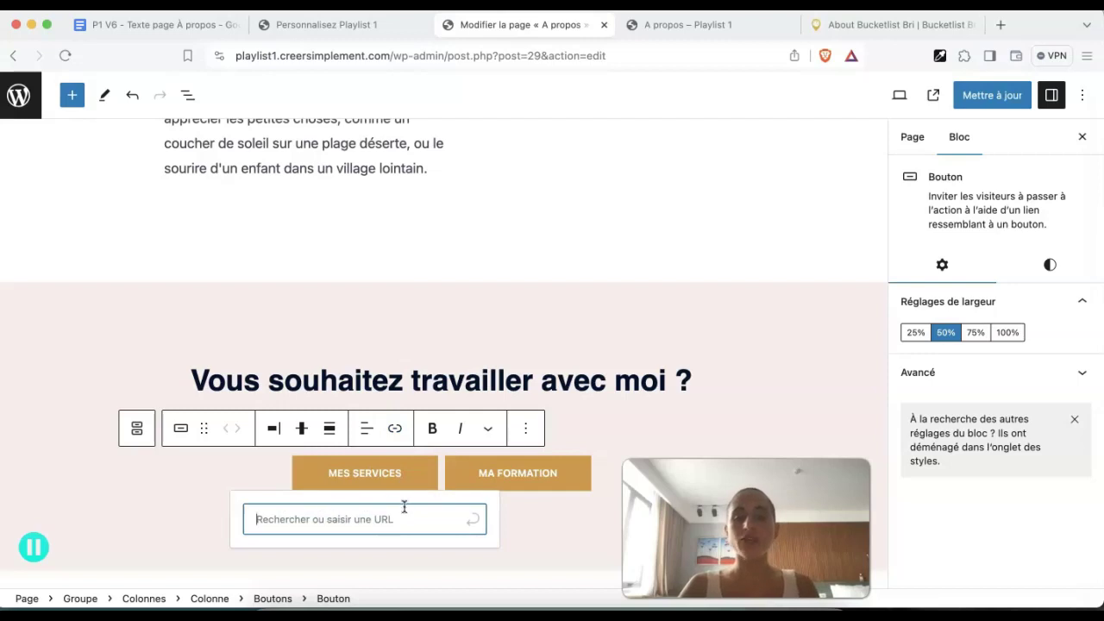
{"action": "left_click", "coordinate": [513, 475]}
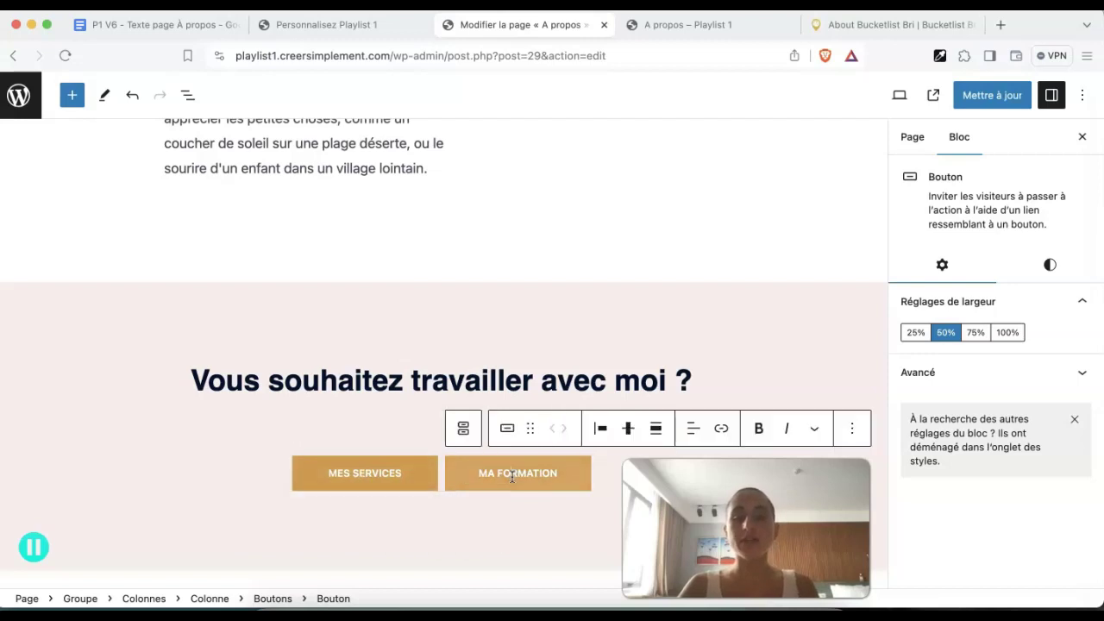
{"action": "left_click", "coordinate": [723, 428]}
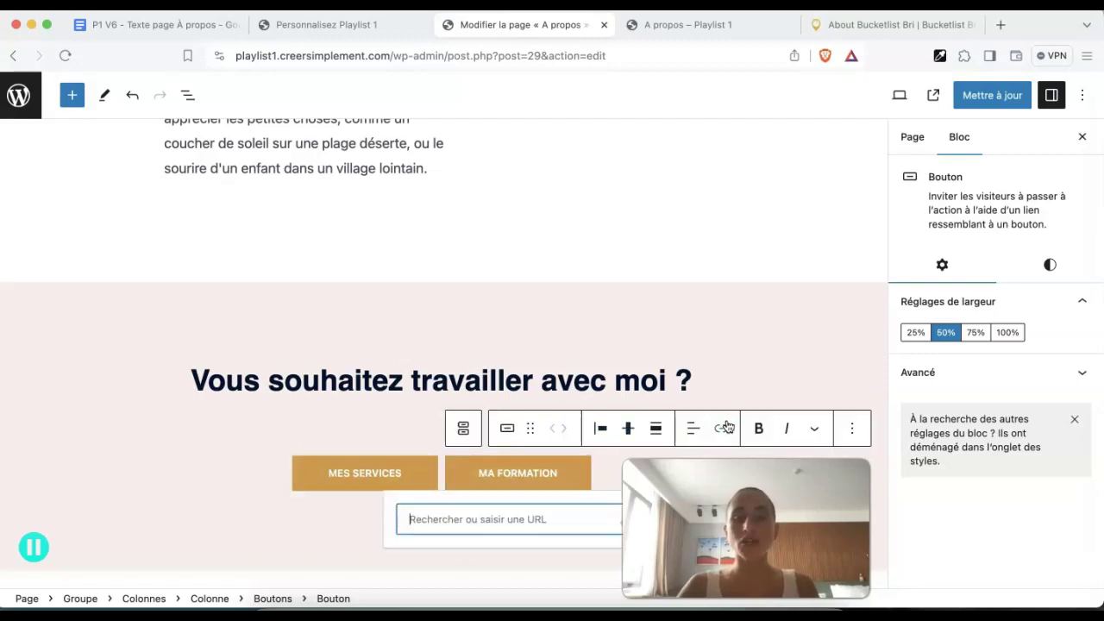
{"action": "scroll", "coordinate": [513, 313], "scroll_direction": "up", "scroll_amount": 15}
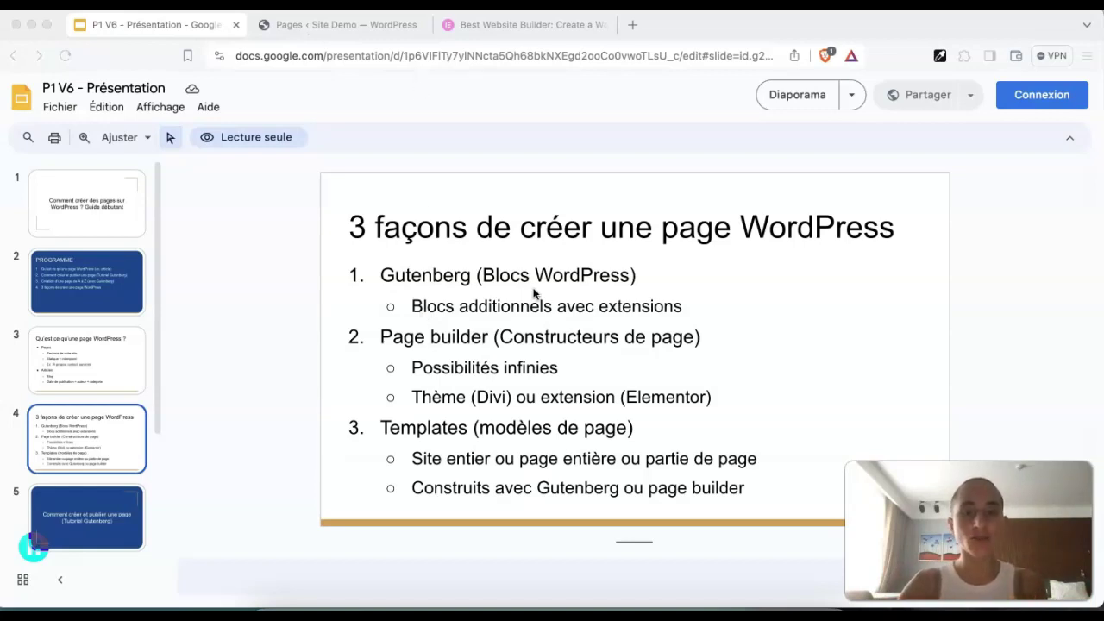
On the Site Demo dashboard, examine the installed extensions, including Kadence Blocks, and return to the slide on the three ways to create a page
{"action": "left_click", "coordinate": [313, 27]}
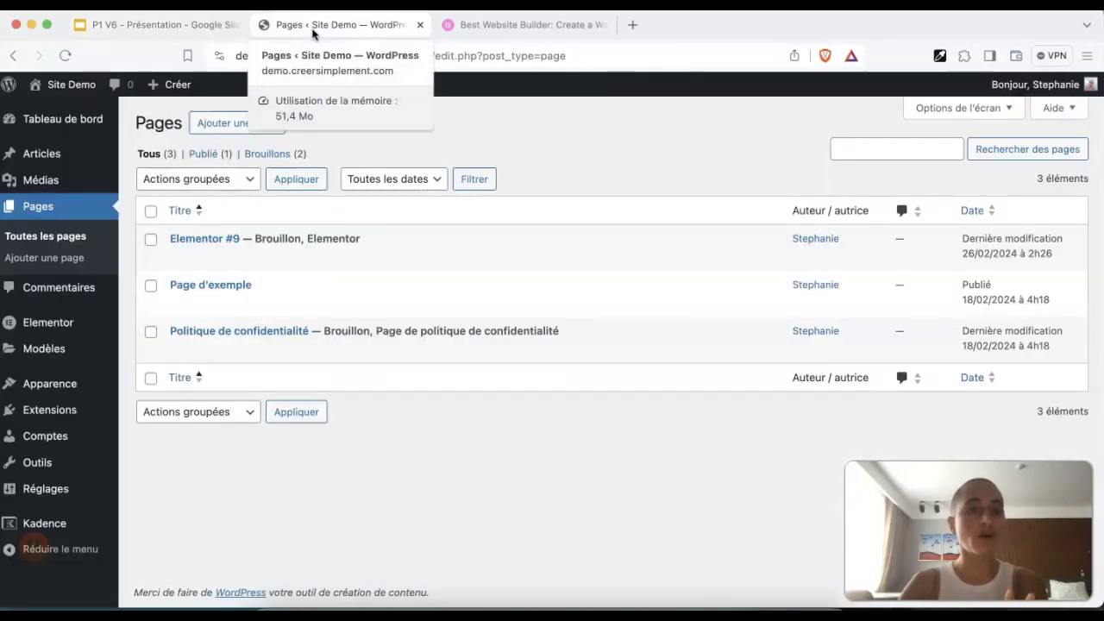
{"action": "mouse_move", "coordinate": [63, 414]}
{"action": "left_click", "coordinate": [144, 417]}
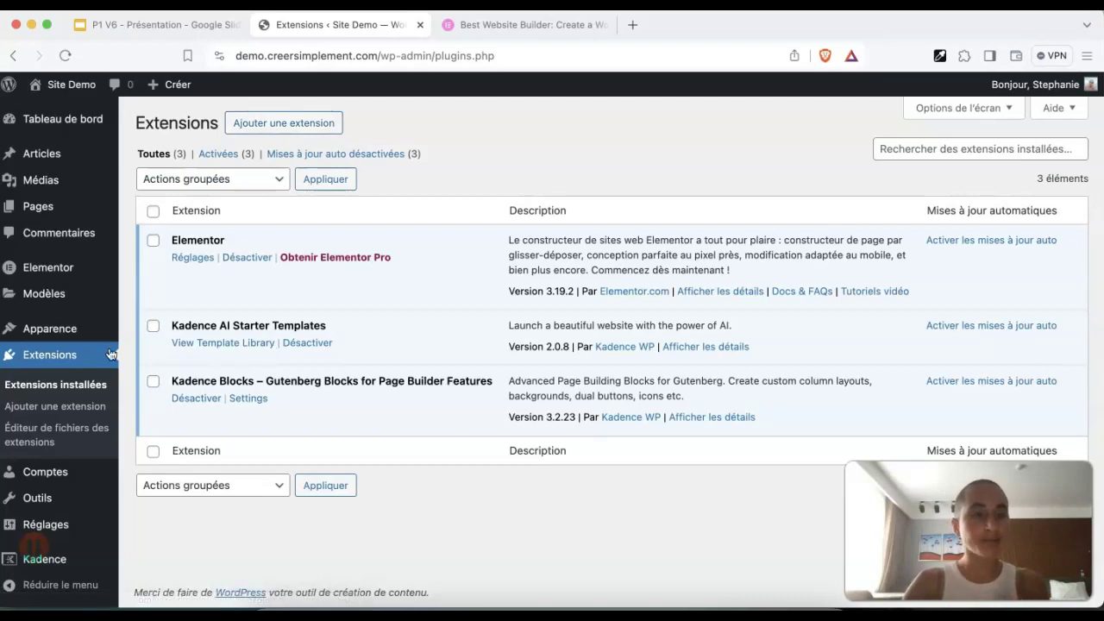
{"action": "mouse_move", "coordinate": [77, 336]}
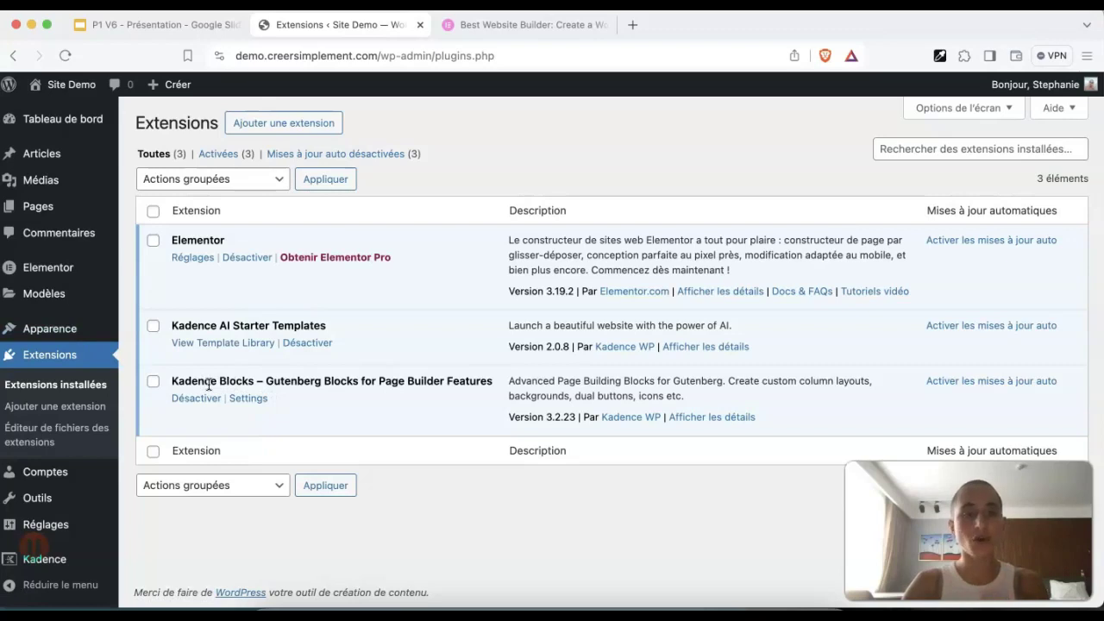
{"action": "mouse_move", "coordinate": [43, 210]}
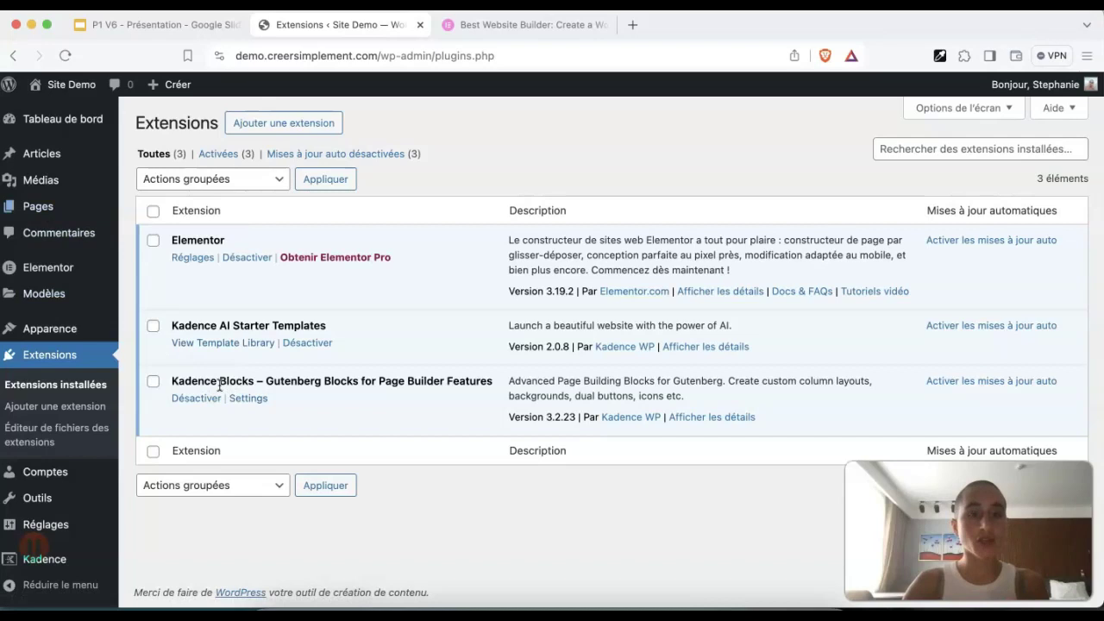
{"action": "left_click", "coordinate": [189, 33]}
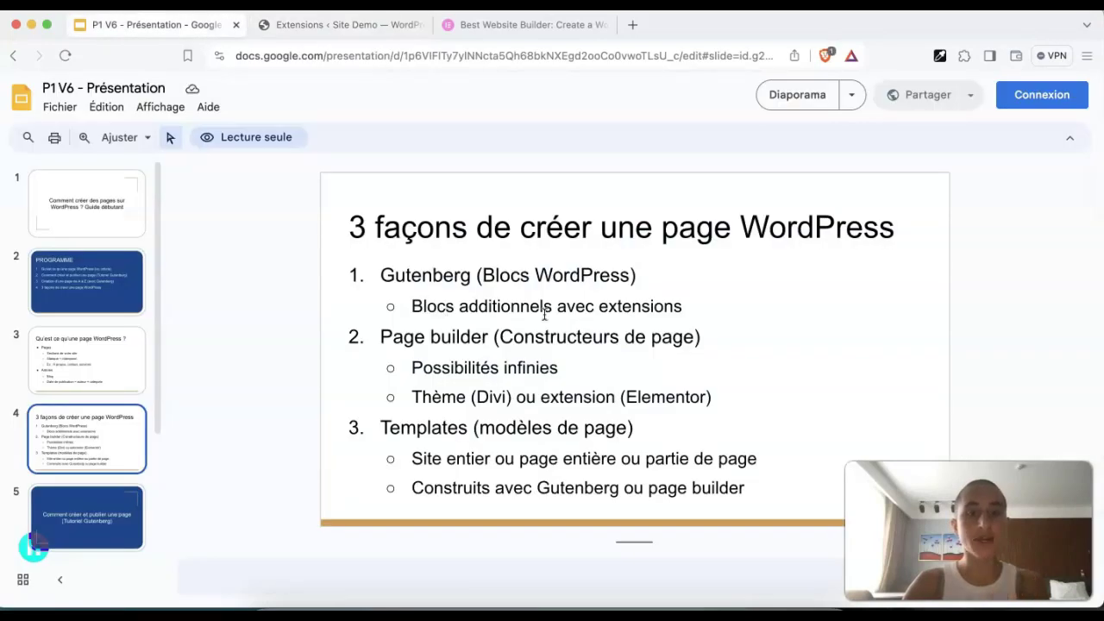
Return to the Site Demo dashboard and open "Page d'exemple" from the pages list in the block editor
{"action": "left_click", "coordinate": [300, 34]}
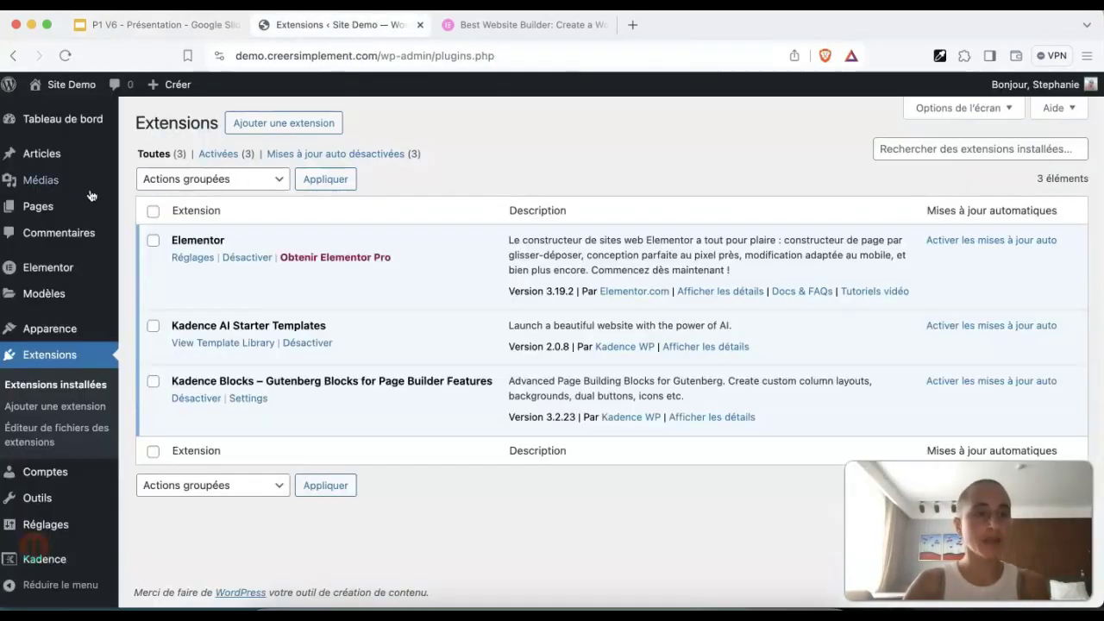
{"action": "mouse_move", "coordinate": [60, 208]}
{"action": "left_click", "coordinate": [142, 208]}
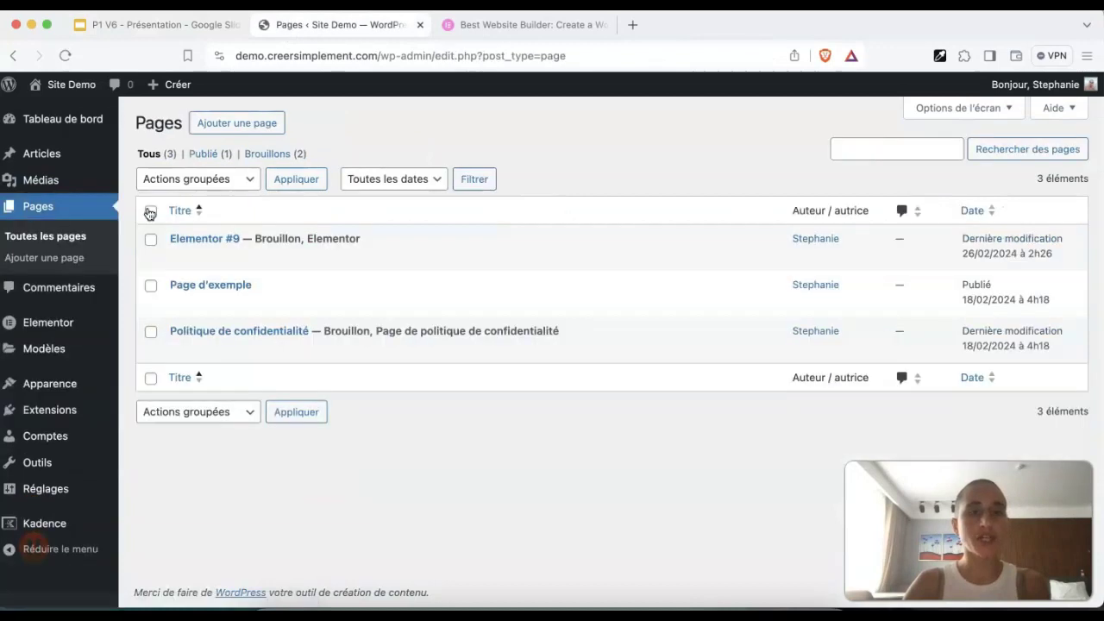
{"action": "left_click", "coordinate": [207, 286]}
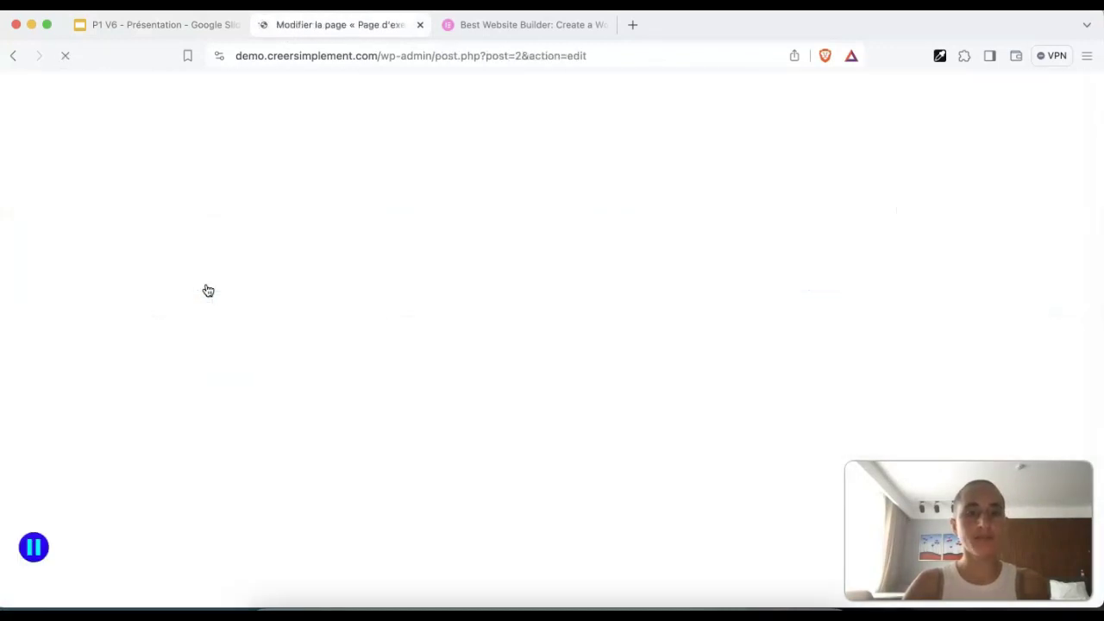
{"action": "scroll", "coordinate": [303, 343], "scroll_direction": "down", "scroll_amount": 3}
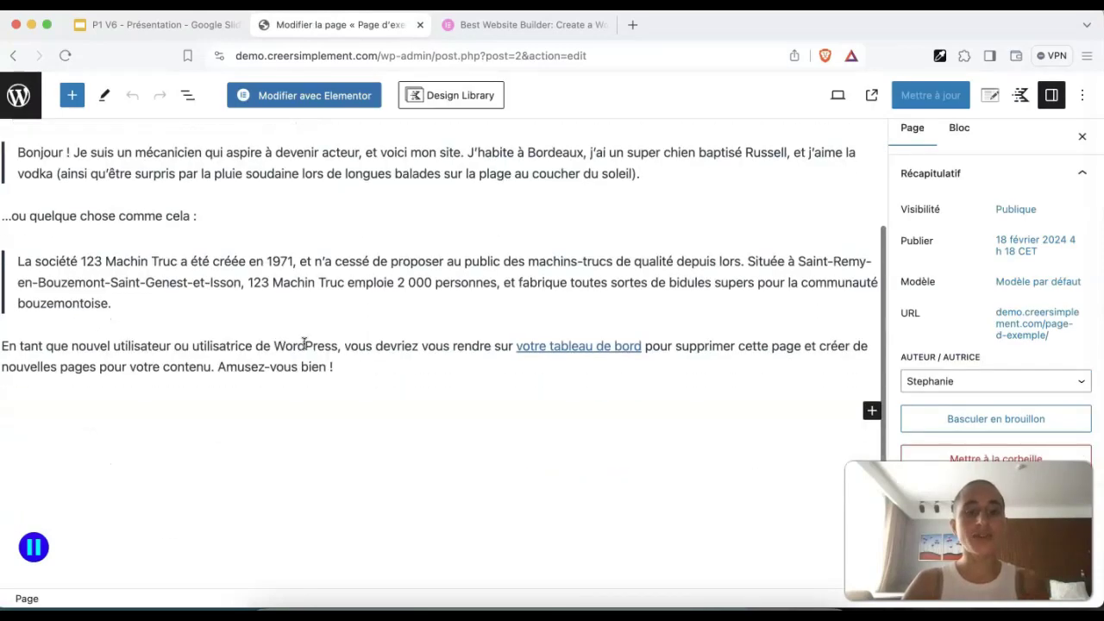
Start an empty paragraph at the end of Page d'exemple and open the complete block library
{"action": "left_click", "coordinate": [371, 371]}
{"action": "key", "text": "Return"}
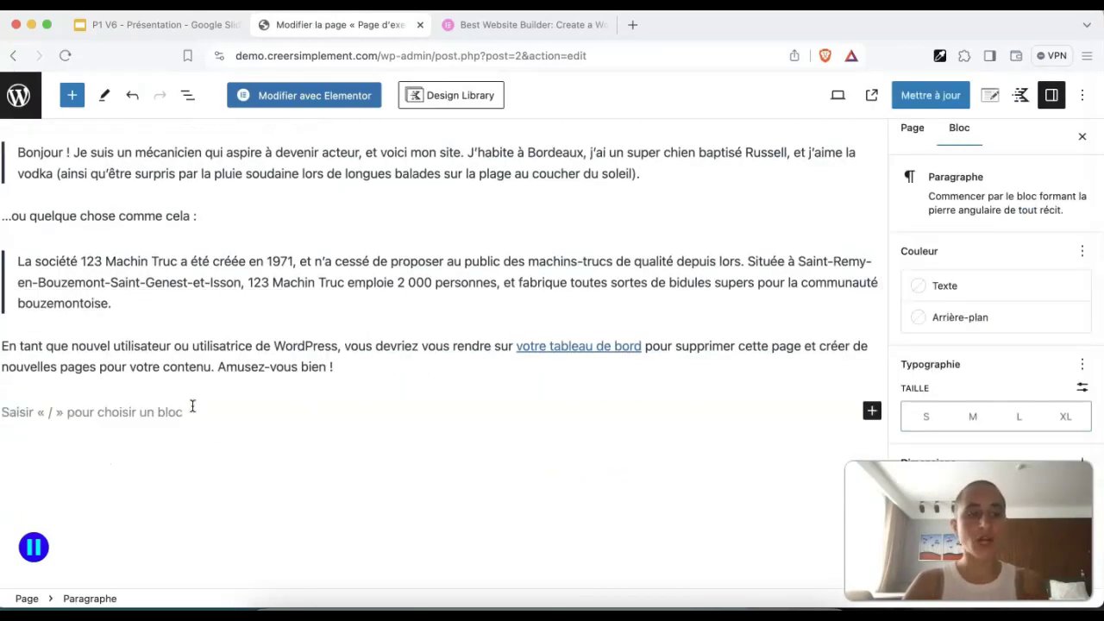
{"action": "left_click", "coordinate": [872, 411]}
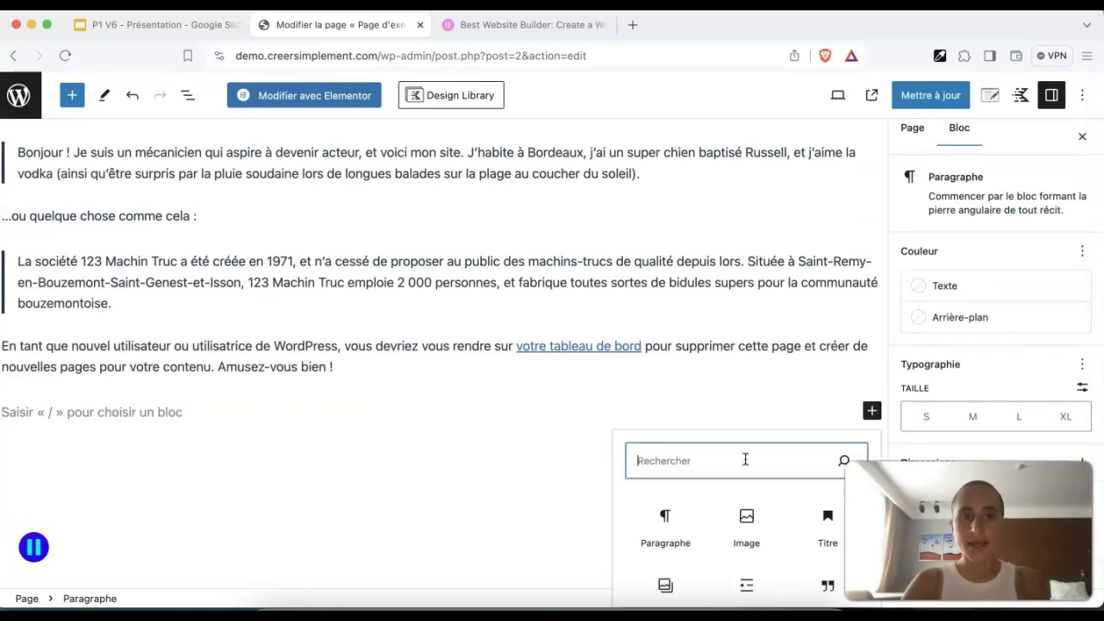
{"action": "scroll", "coordinate": [744, 483], "scroll_direction": "down", "scroll_amount": 2}
{"action": "left_click", "coordinate": [746, 592]}
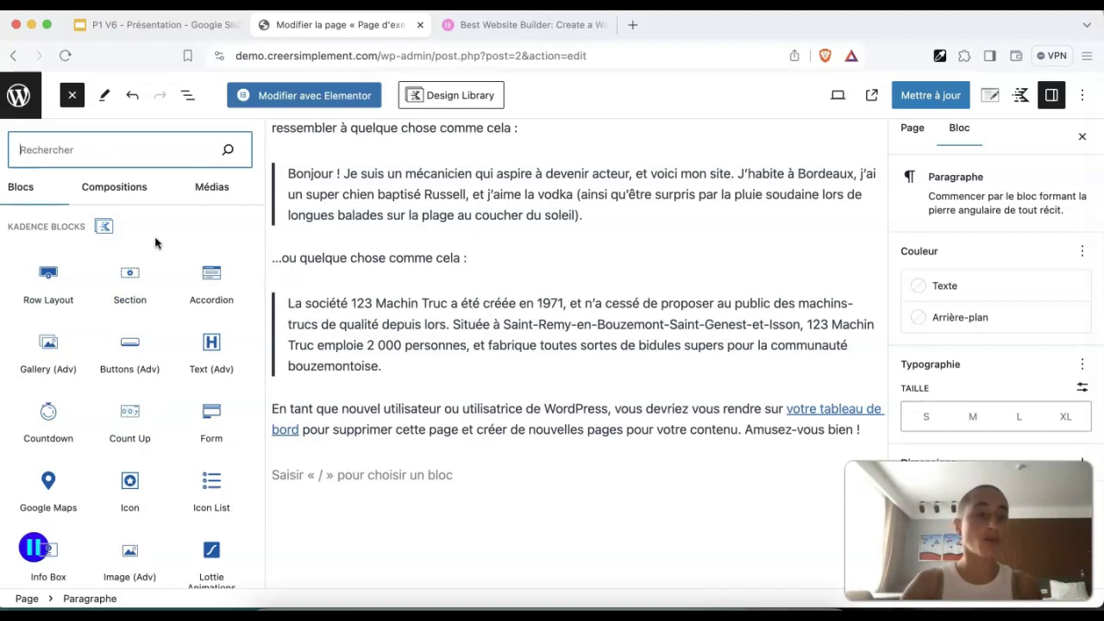
Examine the Kadence Blocks section of the block library, previewing blocks such as Row Layout, Text (Adv), Count Up and Icon
{"action": "mouse_move", "coordinate": [137, 336]}
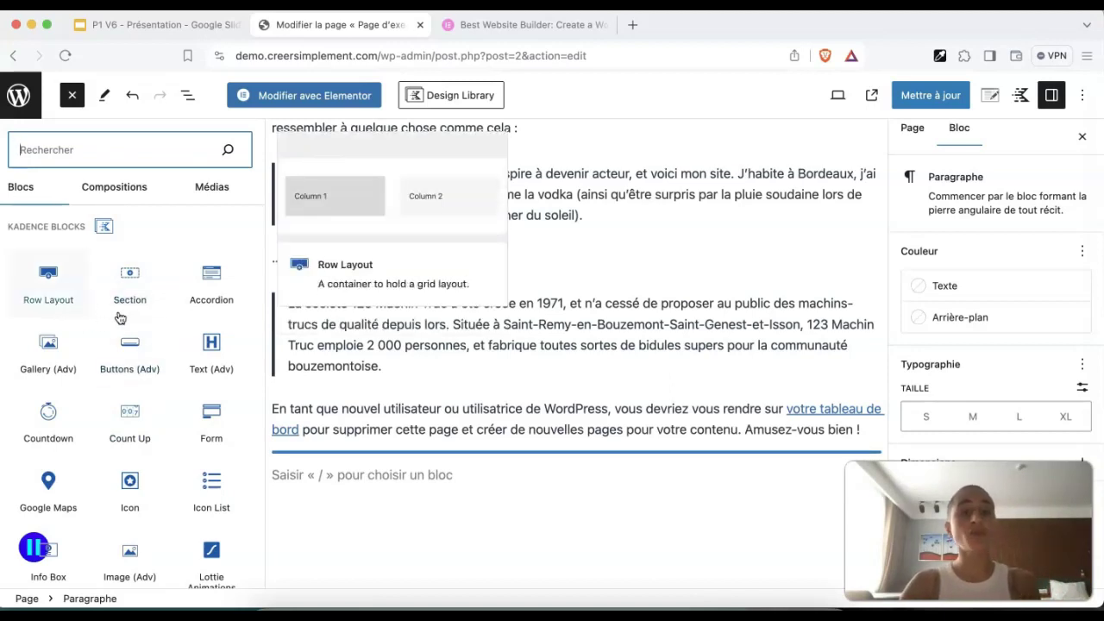
{"action": "mouse_move", "coordinate": [126, 317]}
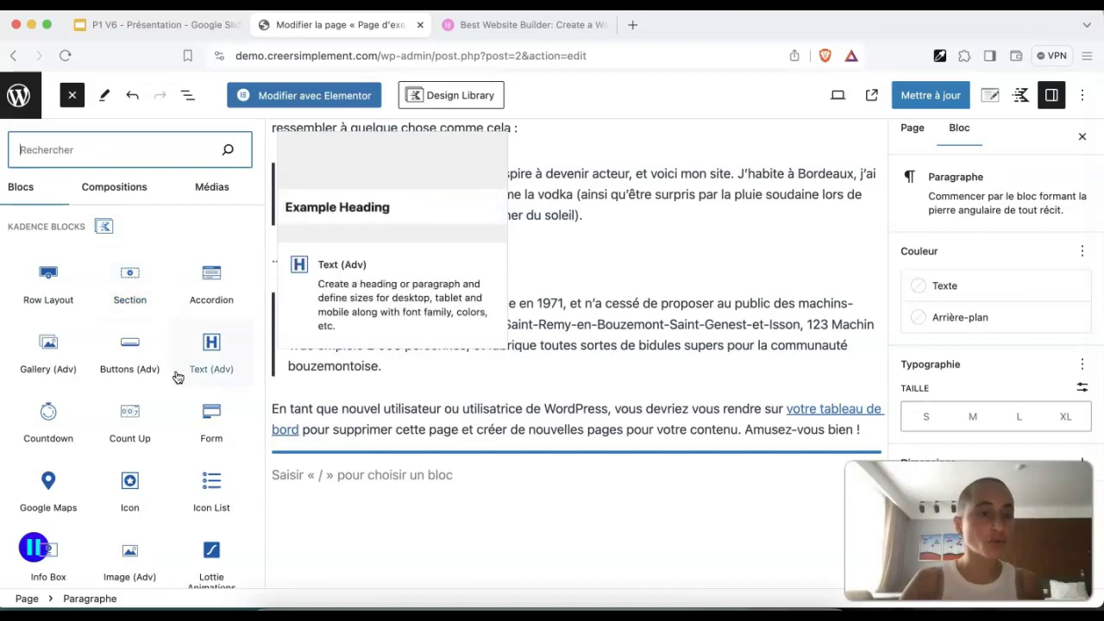
{"action": "mouse_move", "coordinate": [143, 388]}
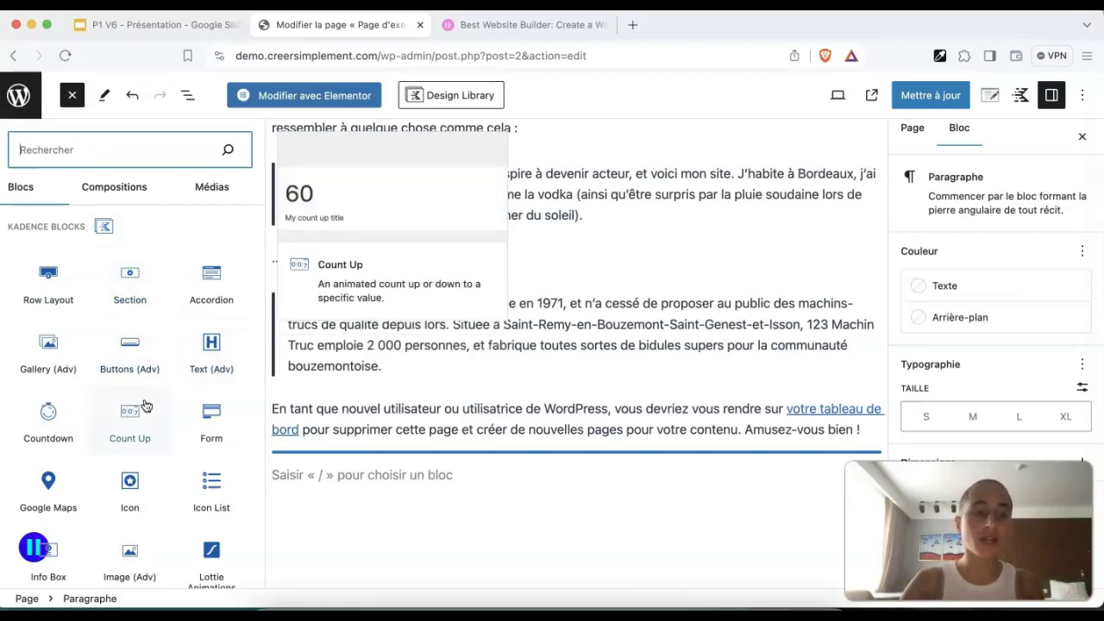
{"action": "scroll", "coordinate": [138, 397], "scroll_direction": "down", "scroll_amount": 2}
{"action": "mouse_move", "coordinate": [48, 355]}
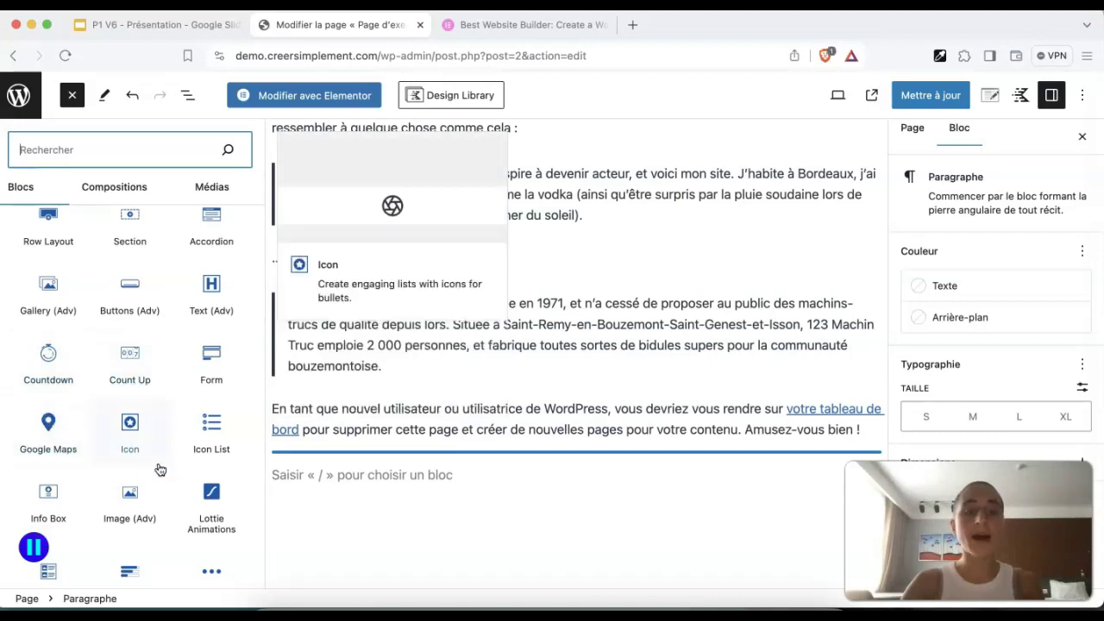
{"action": "scroll", "coordinate": [160, 469], "scroll_direction": "down", "scroll_amount": 3}
{"action": "scroll", "coordinate": [158, 466], "scroll_direction": "up", "scroll_amount": 5}
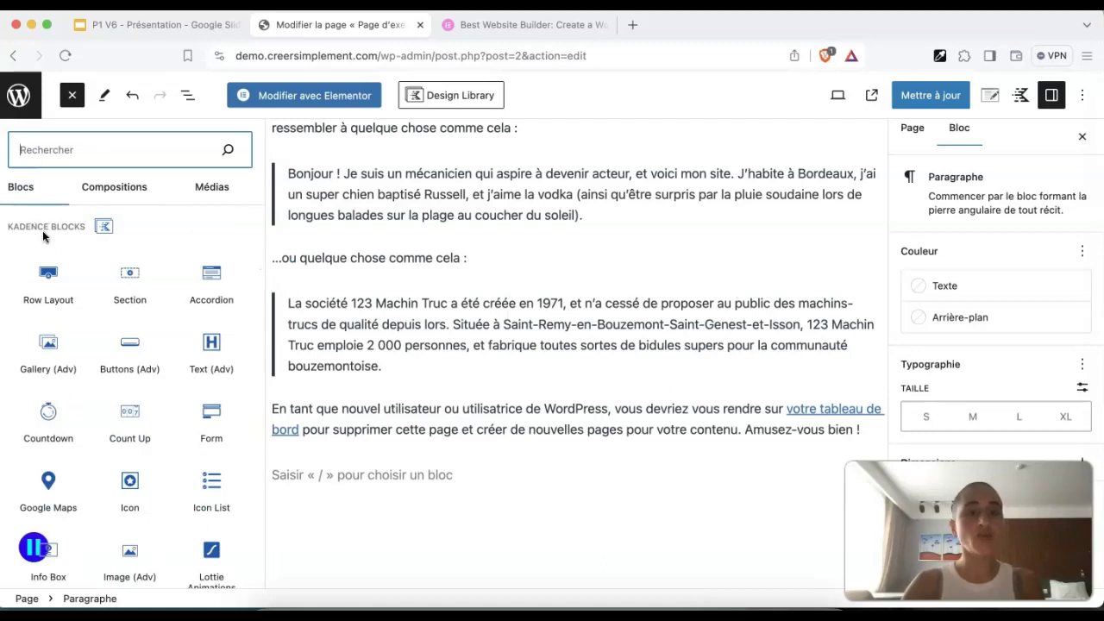
Review the slide on the three ways to create a WordPress page alongside the Kadence Blocks list in the page editor
{"action": "left_click", "coordinate": [153, 25]}
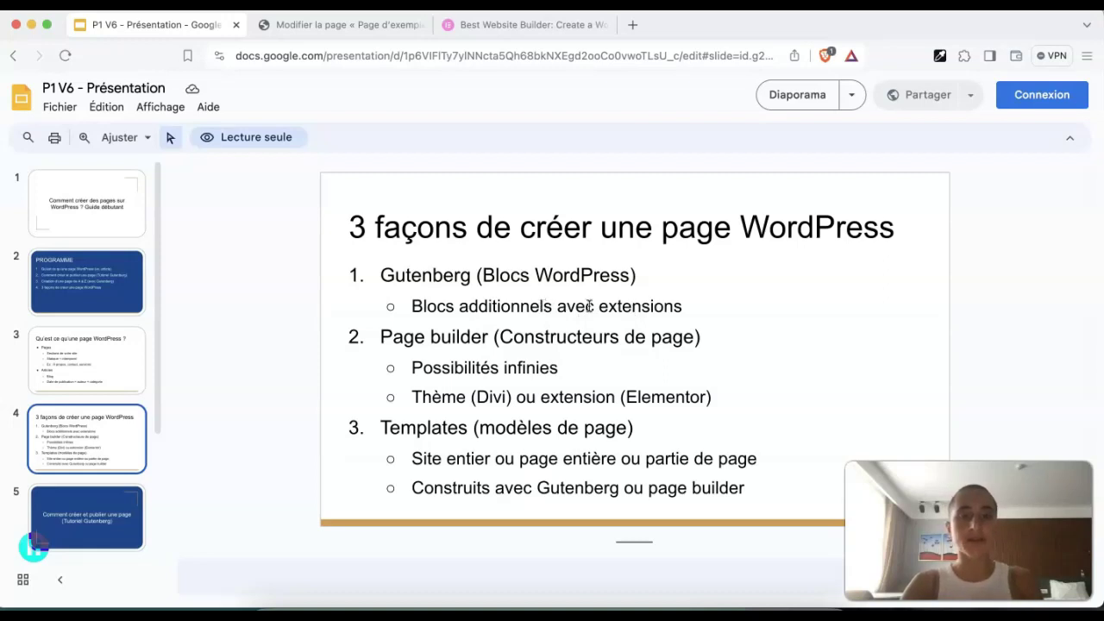
{"action": "left_click", "coordinate": [315, 24]}
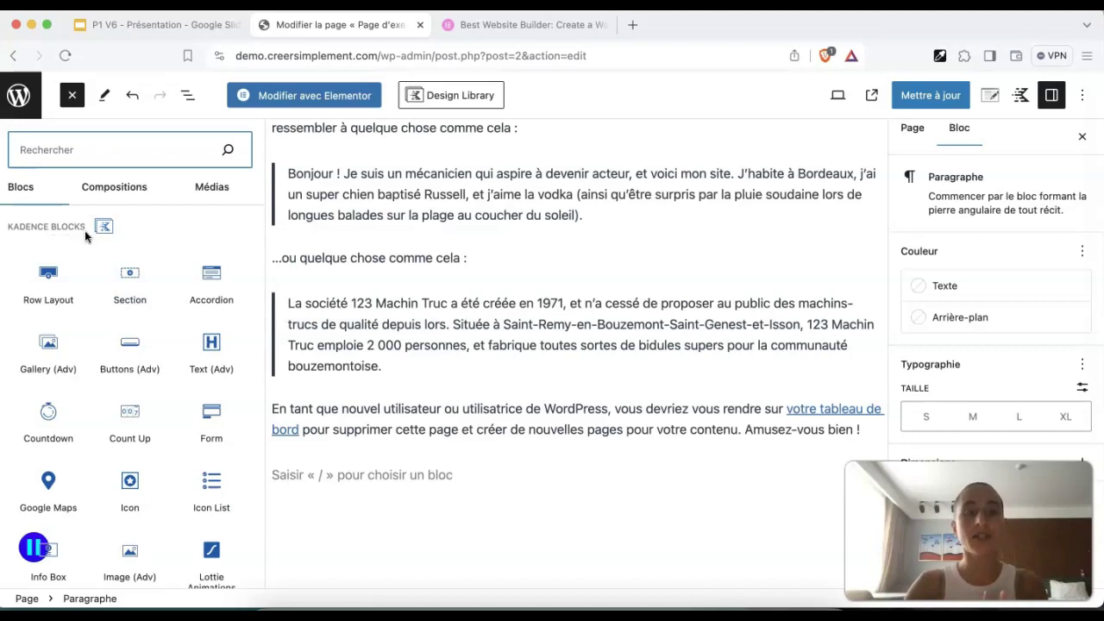
{"action": "left_click", "coordinate": [144, 29]}
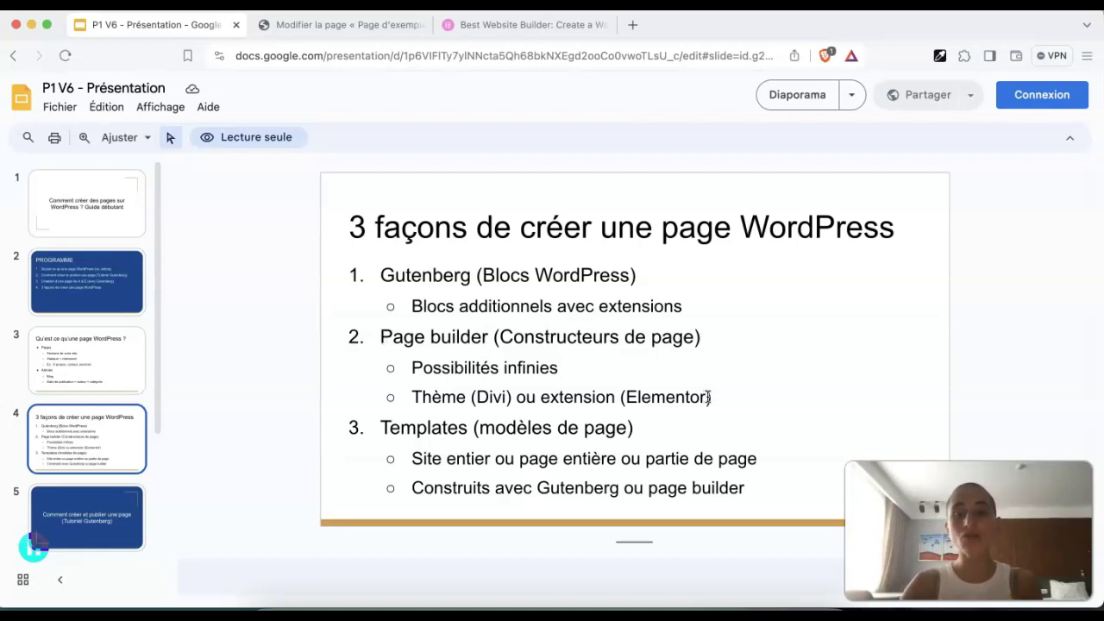
Return to the demo site, leave the Page d'exemple editor without saving, and open the list of installed extensions
{"action": "left_click", "coordinate": [353, 28]}
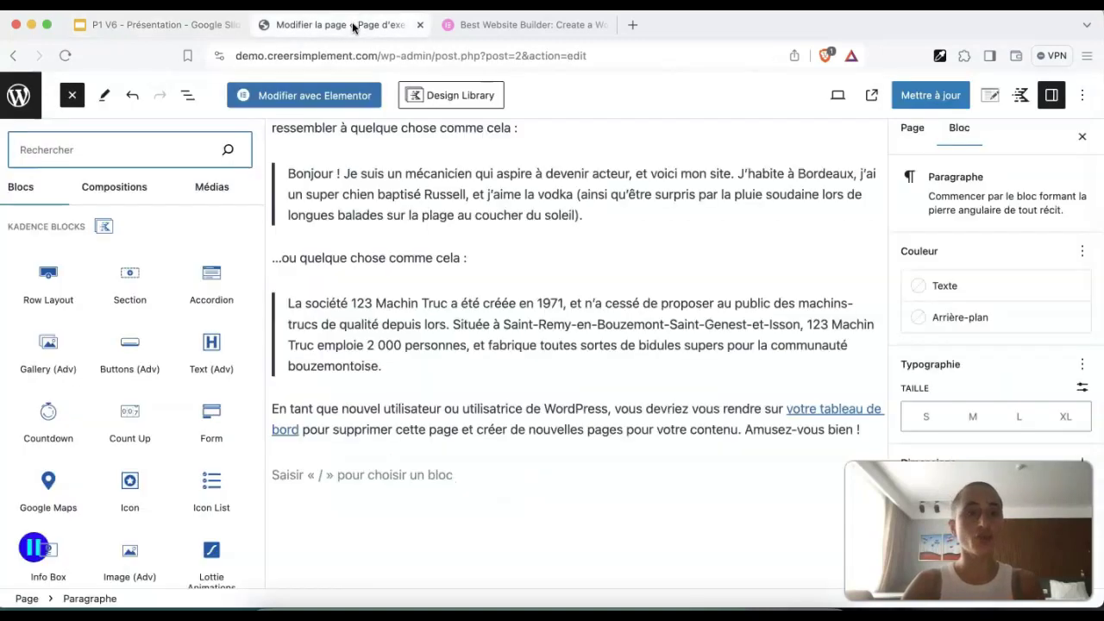
{"action": "left_click", "coordinate": [17, 100]}
{"action": "left_click", "coordinate": [603, 260]}
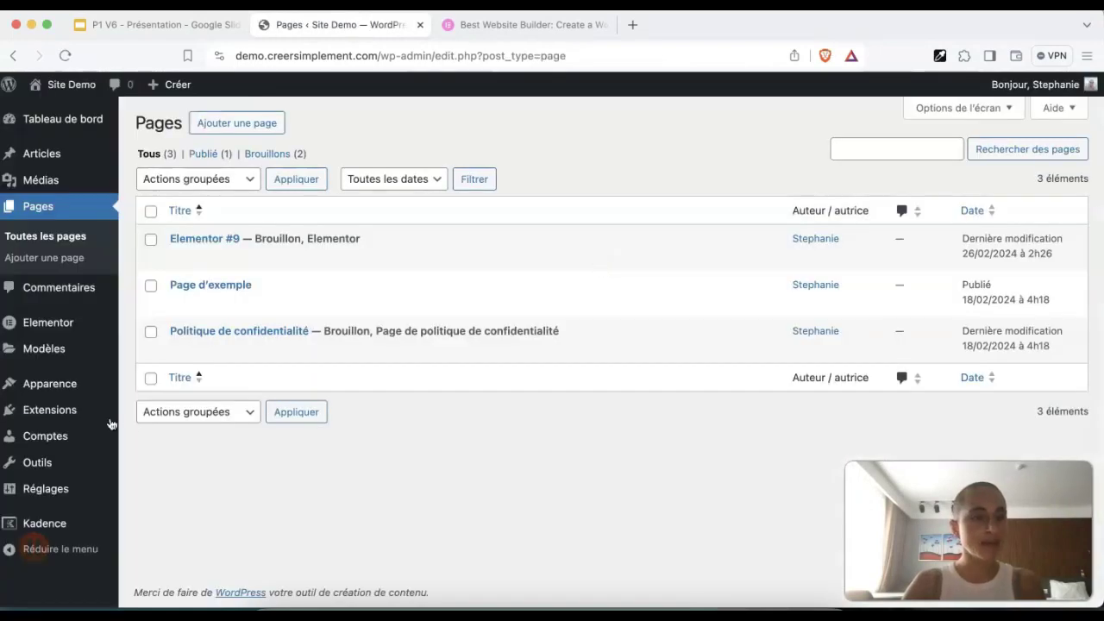
{"action": "left_click", "coordinate": [53, 411]}
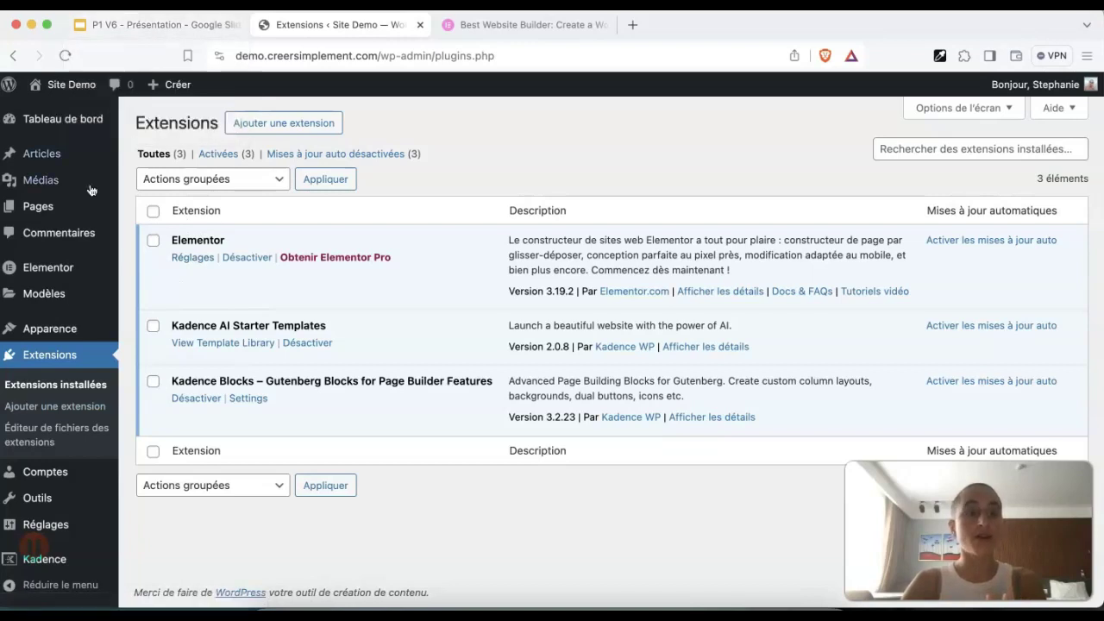
Open Page d'exemple from the pages list and switch it to editing with Elementor
{"action": "mouse_move", "coordinate": [54, 208]}
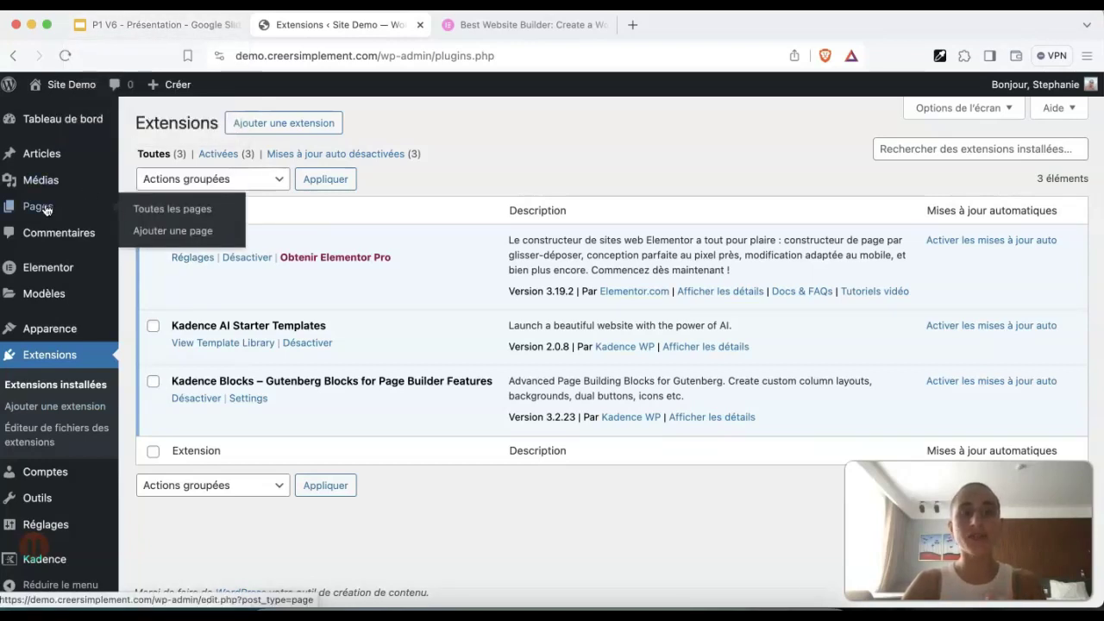
{"action": "left_click", "coordinate": [166, 212]}
{"action": "mouse_move", "coordinate": [230, 239]}
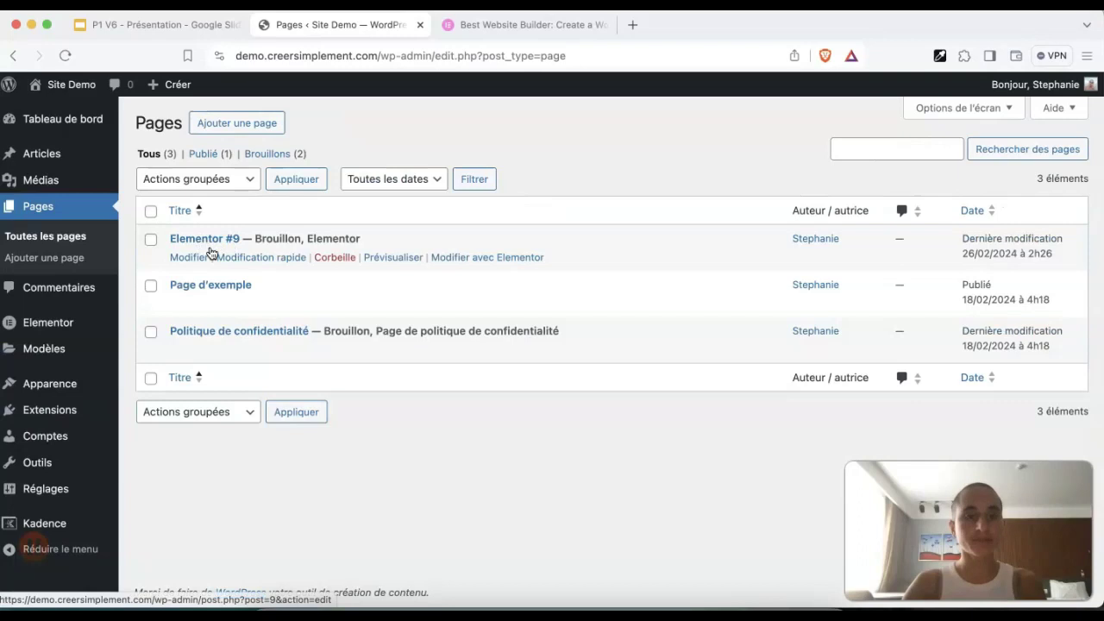
{"action": "left_click", "coordinate": [221, 289]}
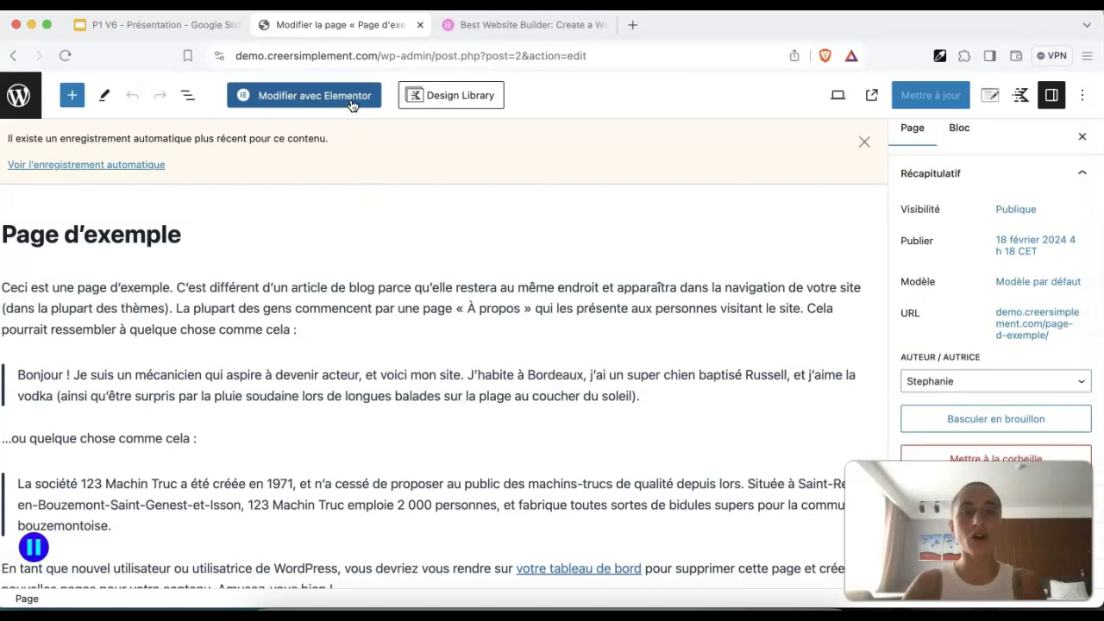
{"action": "left_click", "coordinate": [272, 95]}
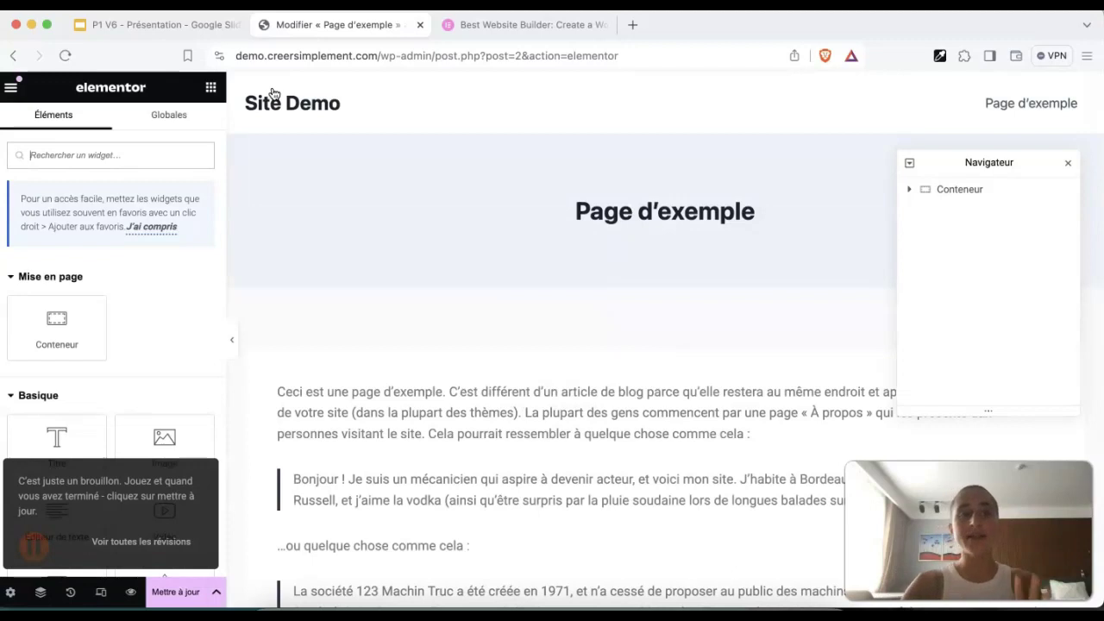
Add a Google Maps widget above the text of Page d'exemple and check its style and advanced settings
{"action": "scroll", "coordinate": [330, 219], "scroll_direction": "down", "scroll_amount": 4}
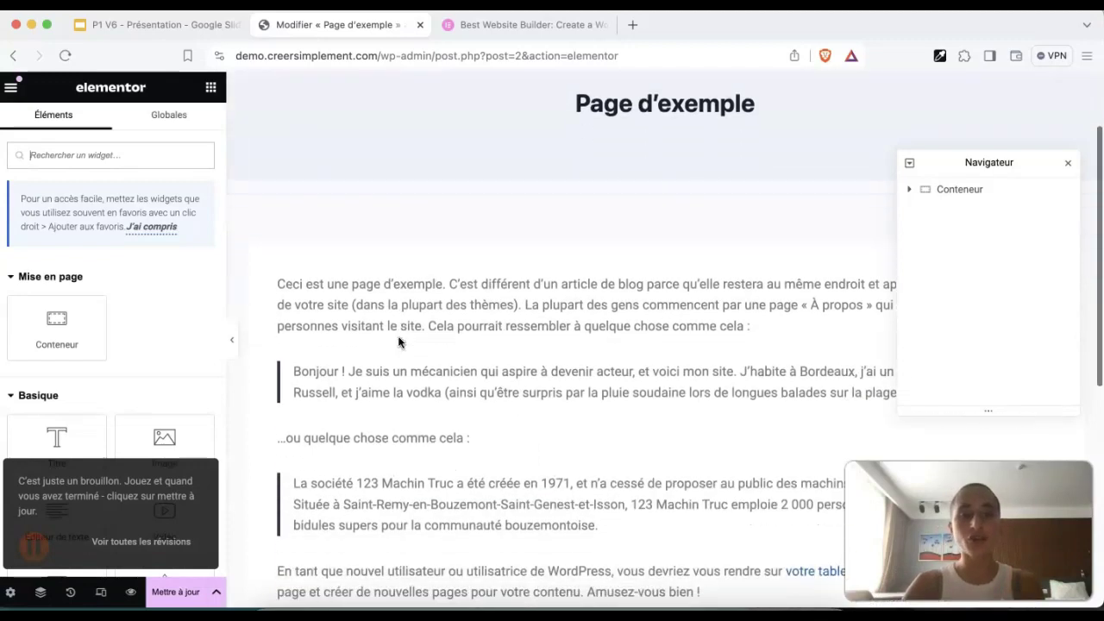
{"action": "scroll", "coordinate": [147, 432], "scroll_direction": "down", "scroll_amount": 2}
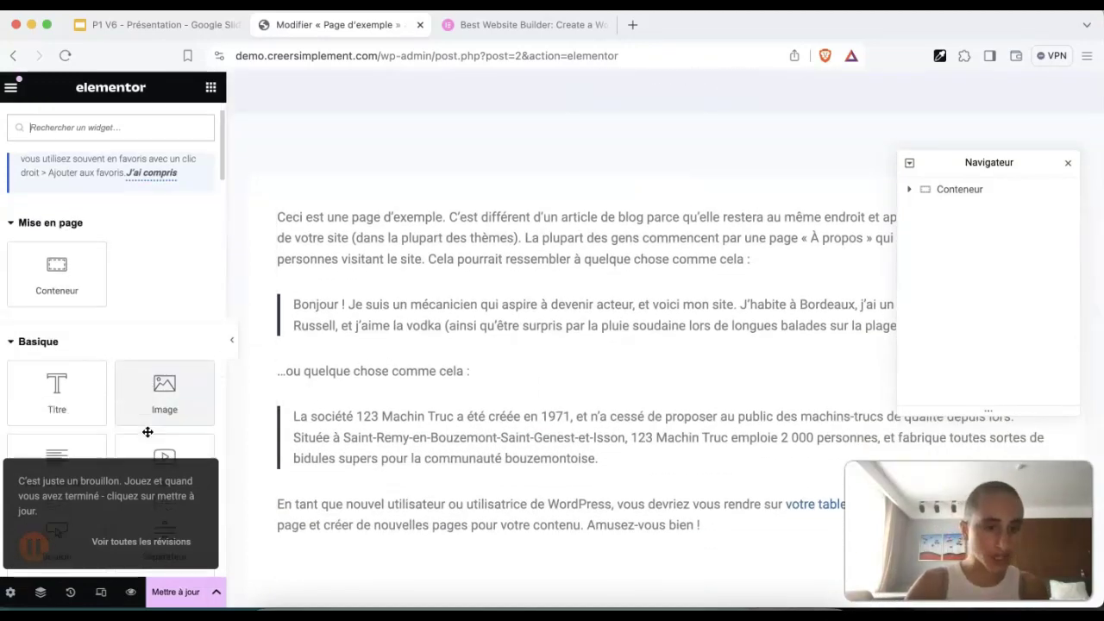
{"action": "scroll", "coordinate": [179, 516], "scroll_direction": "down", "scroll_amount": 2}
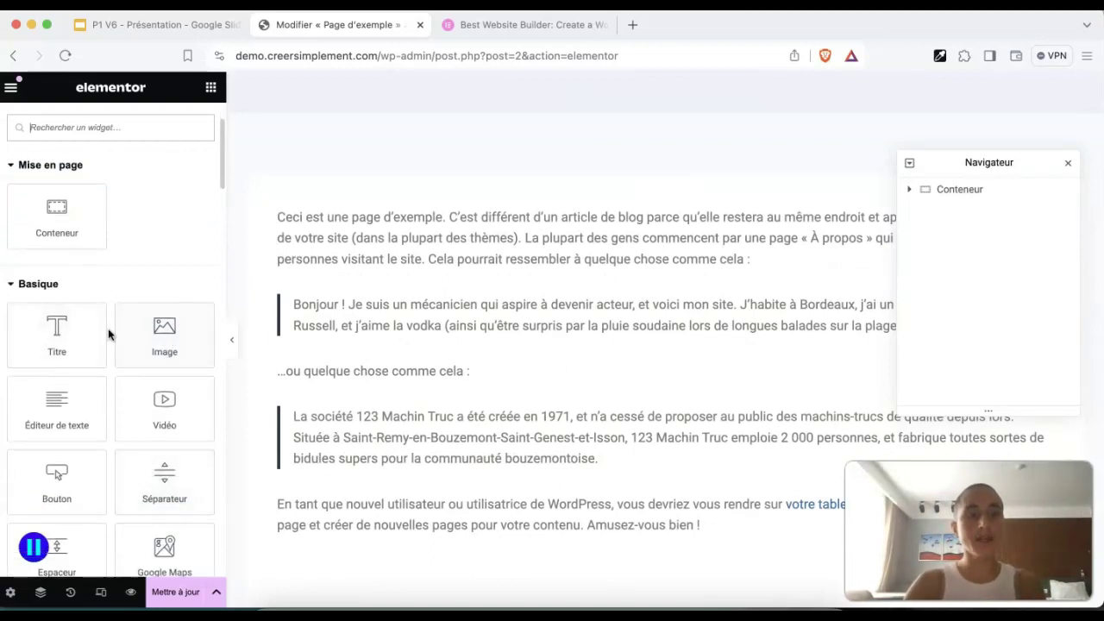
{"action": "scroll", "coordinate": [108, 333], "scroll_direction": "down", "scroll_amount": 8}
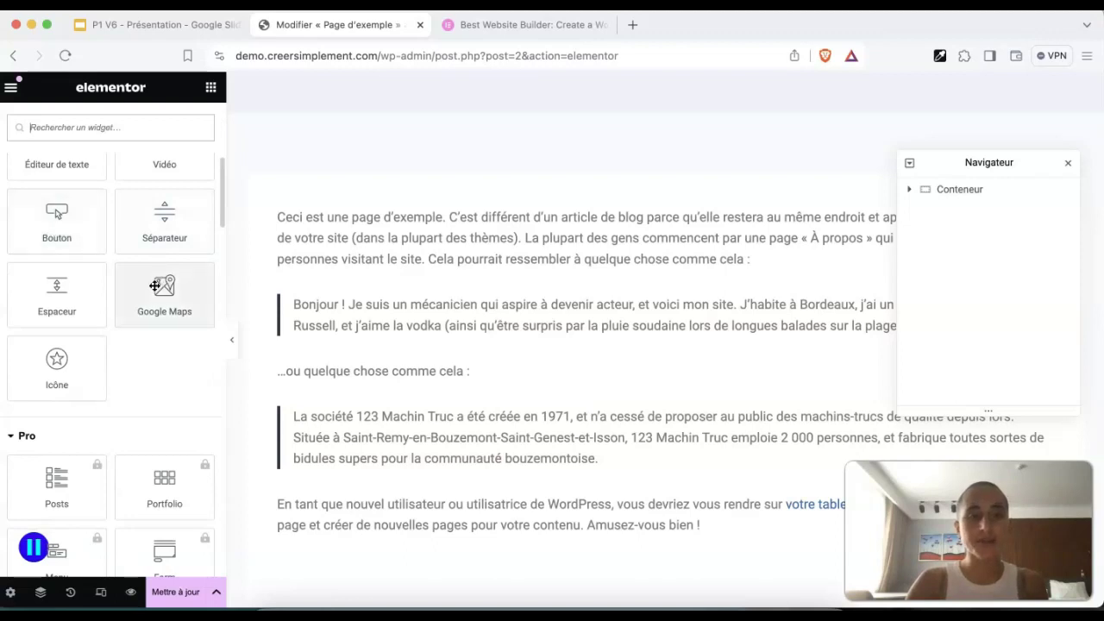
{"action": "left_click_drag", "start_coordinate": [154, 287], "coordinate": [391, 257]}
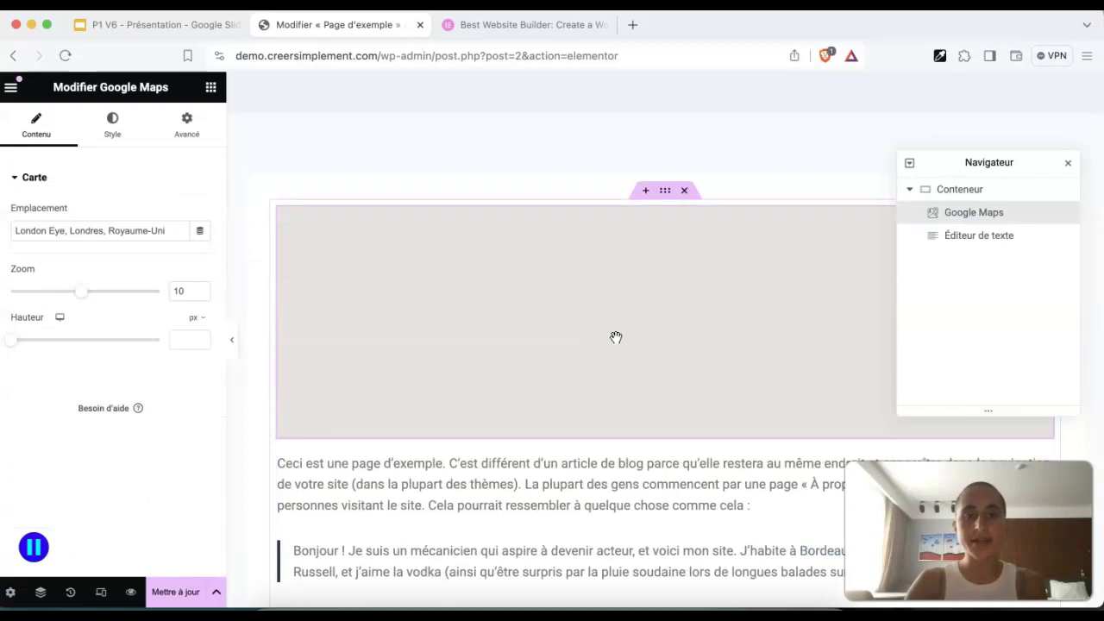
{"action": "left_click", "coordinate": [113, 125]}
{"action": "left_click", "coordinate": [188, 125]}
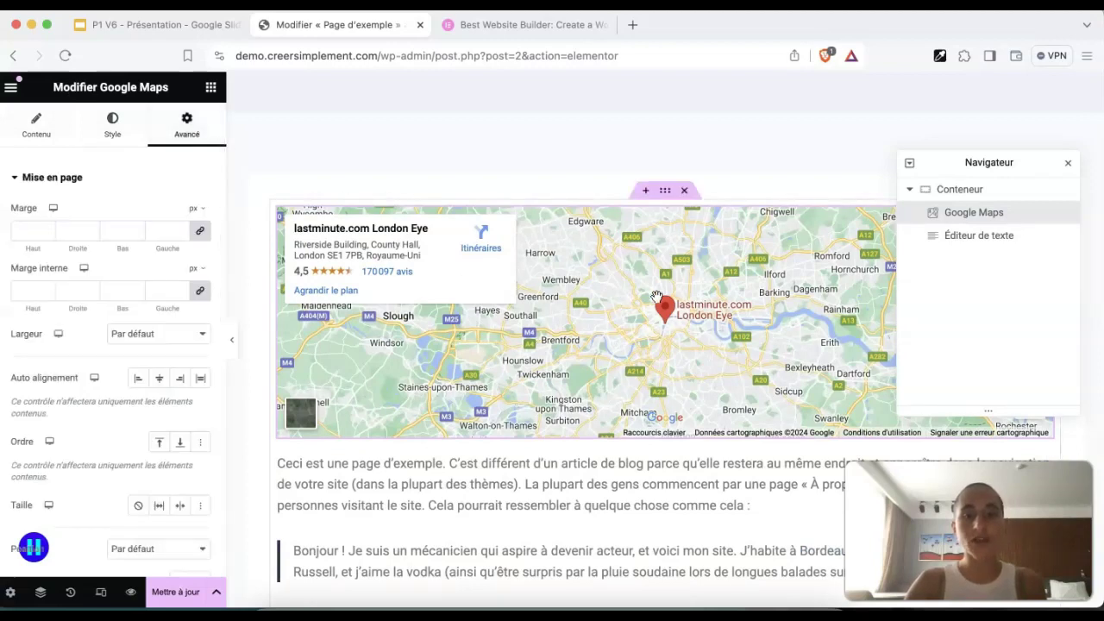
Insert a Liste d'icône widget between the map and the page text, and return to the slide presentation
{"action": "left_click", "coordinate": [210, 88]}
{"action": "scroll", "coordinate": [153, 291], "scroll_direction": "down", "scroll_amount": 8}
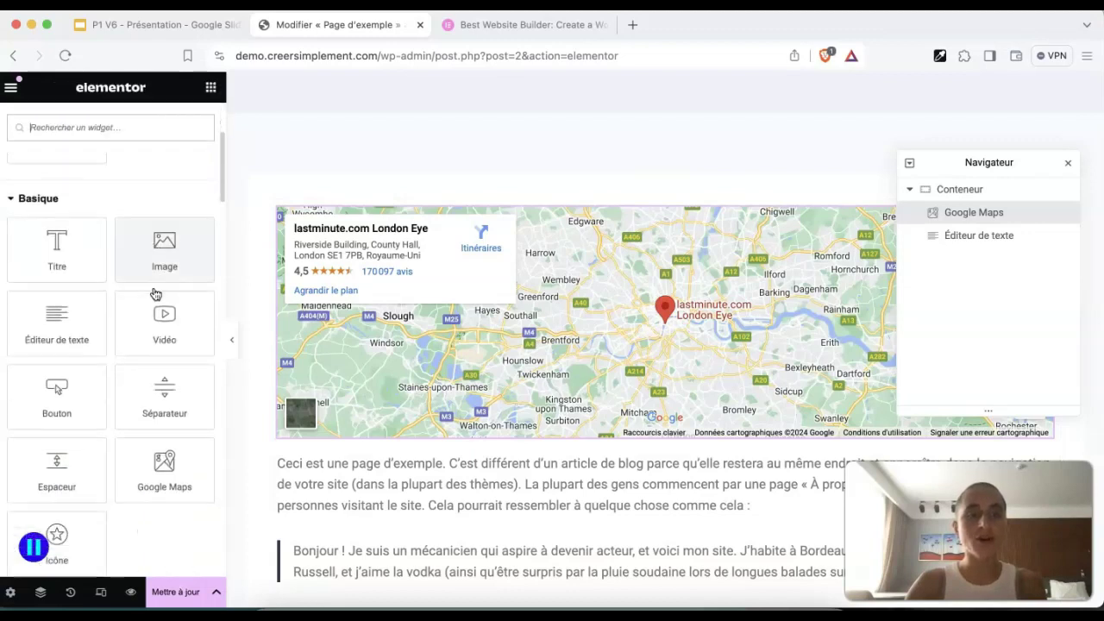
{"action": "scroll", "coordinate": [155, 294], "scroll_direction": "down", "scroll_amount": 10}
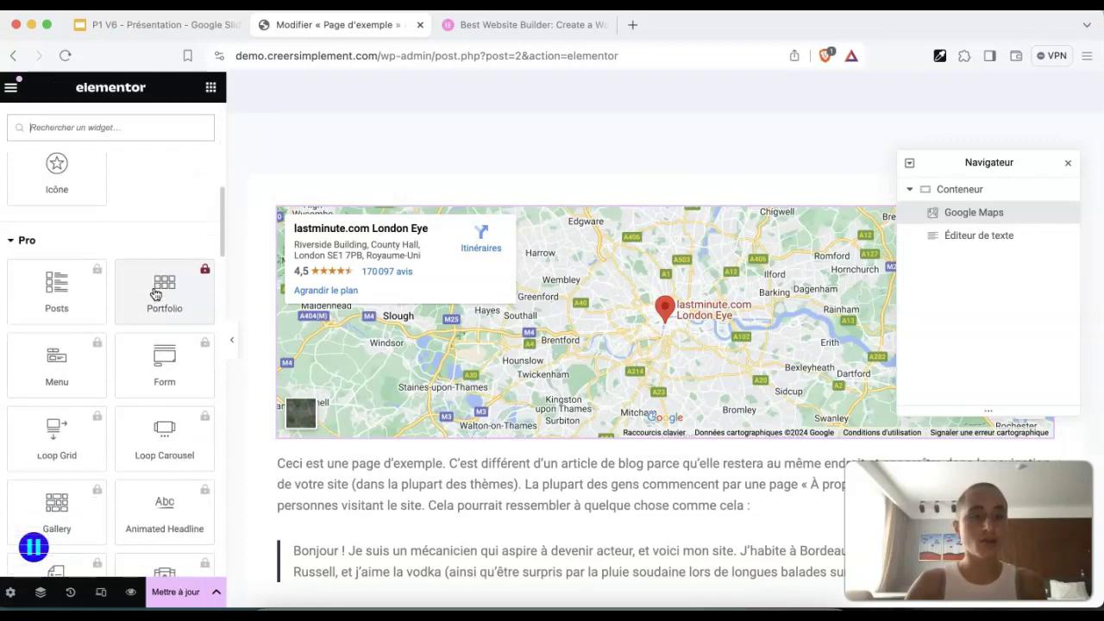
{"action": "scroll", "coordinate": [155, 295], "scroll_direction": "down", "scroll_amount": 10}
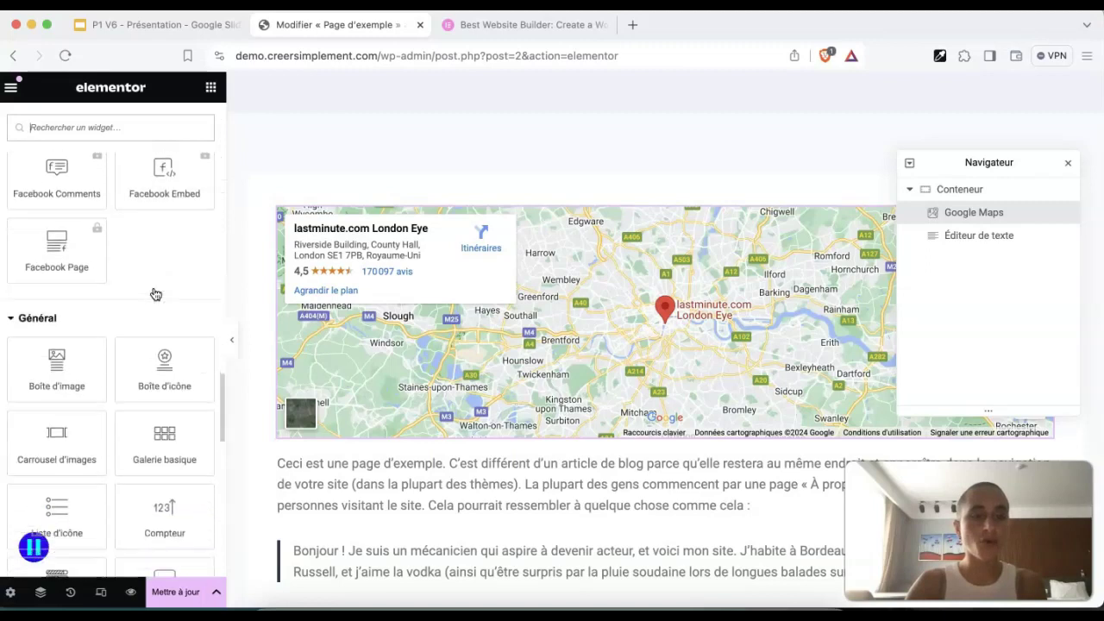
{"action": "scroll", "coordinate": [155, 294], "scroll_direction": "down", "scroll_amount": 1}
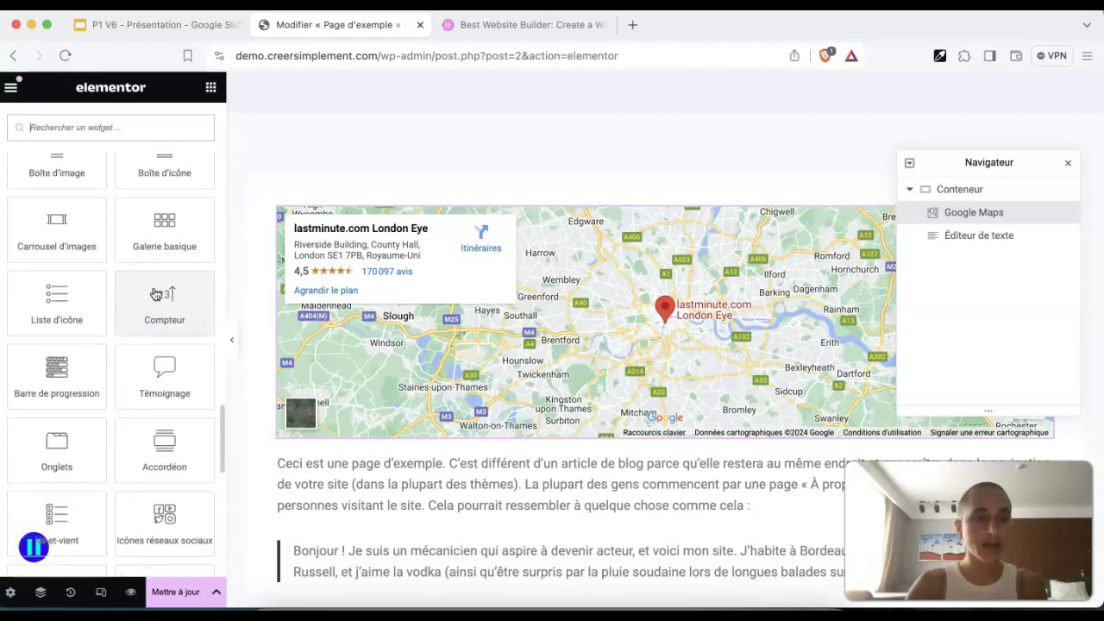
{"action": "left_click_drag", "start_coordinate": [56, 298], "coordinate": [443, 433]}
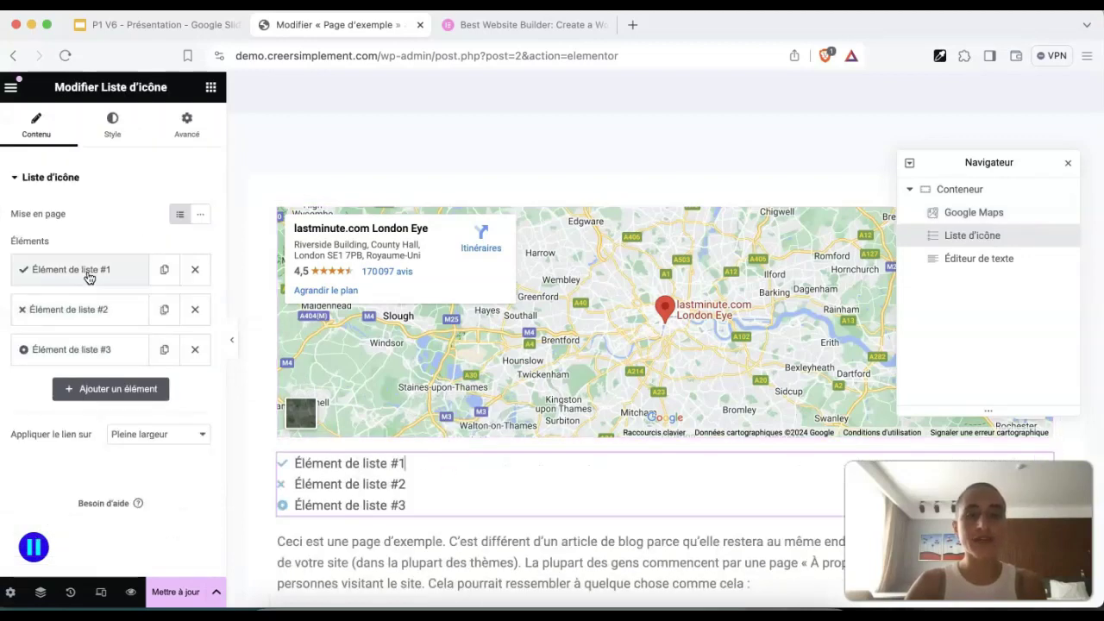
{"action": "left_click", "coordinate": [173, 25]}
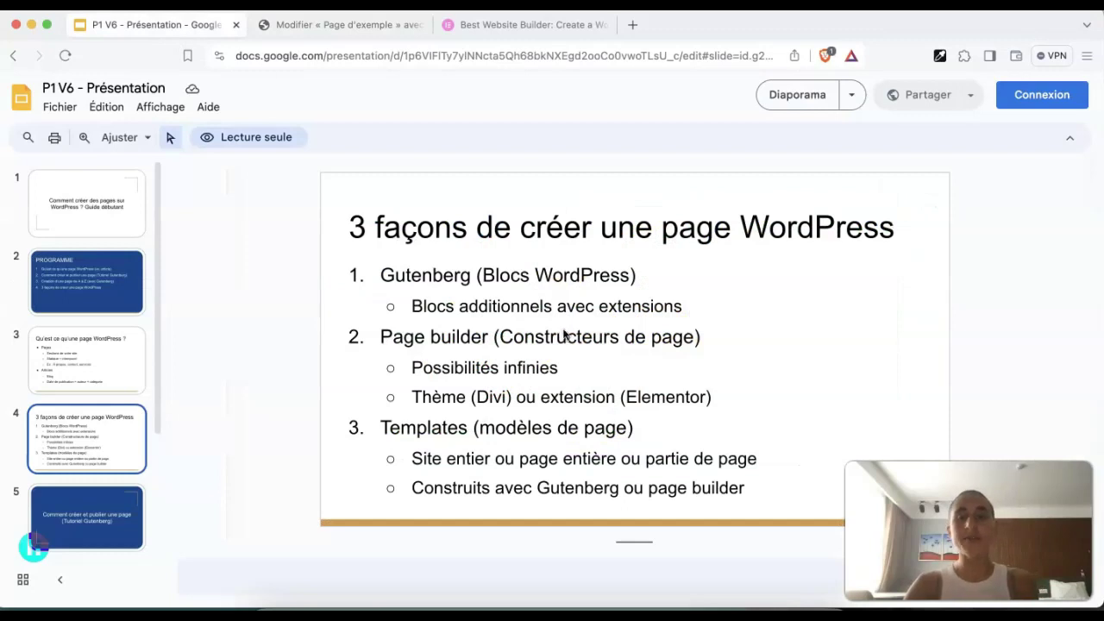